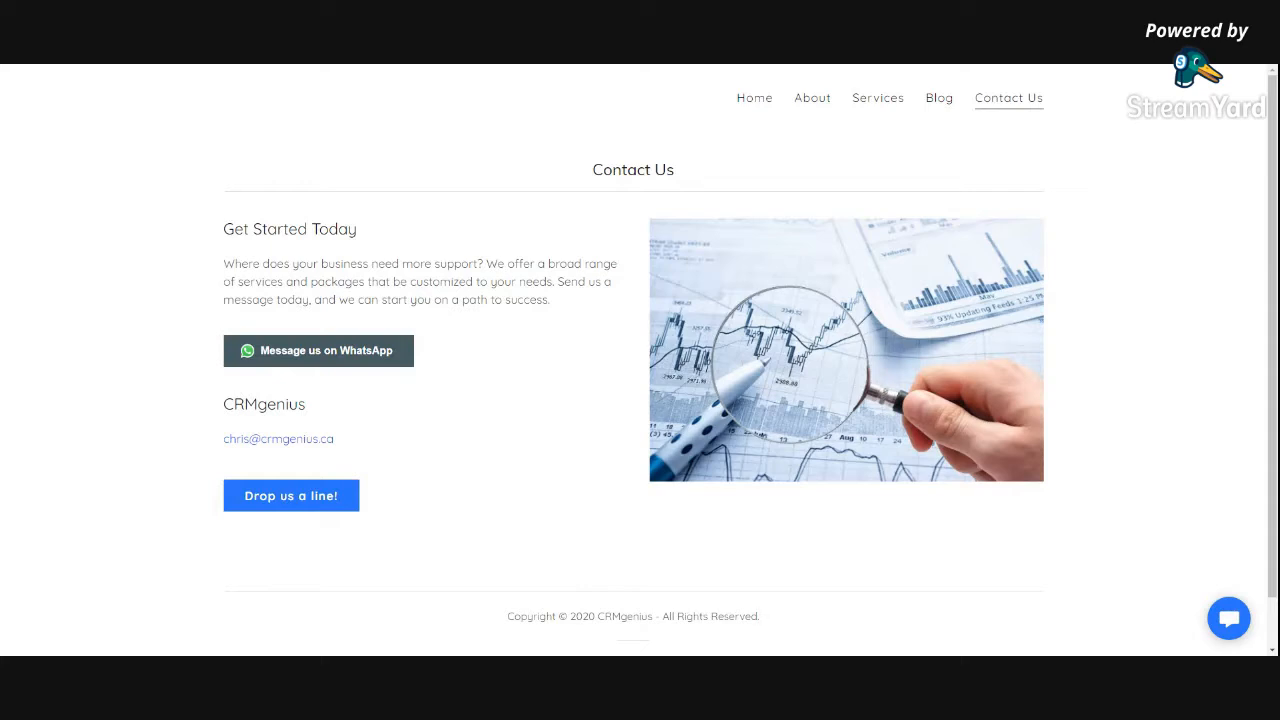
Open the 'Drop us a line!' contact form and move through its fields
{"action": "left_click", "coordinate": [300, 505]}
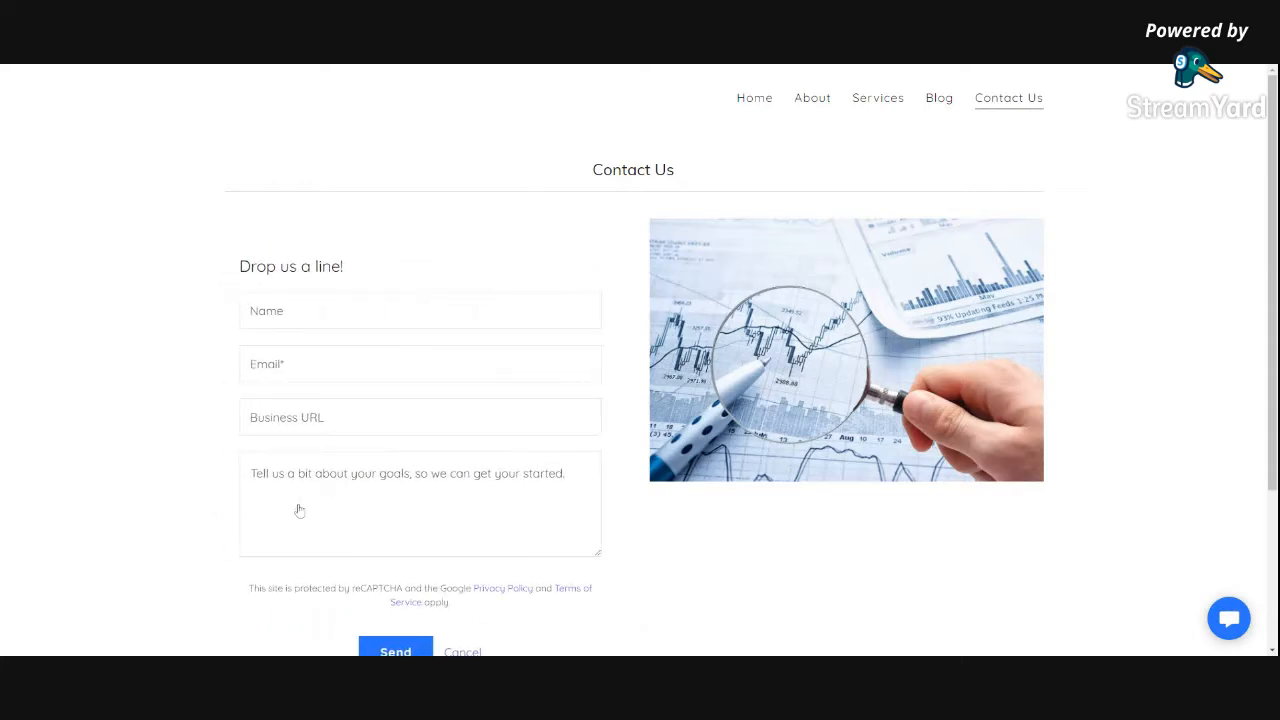
{"action": "left_click", "coordinate": [310, 312]}
{"action": "key", "text": "Tab"}
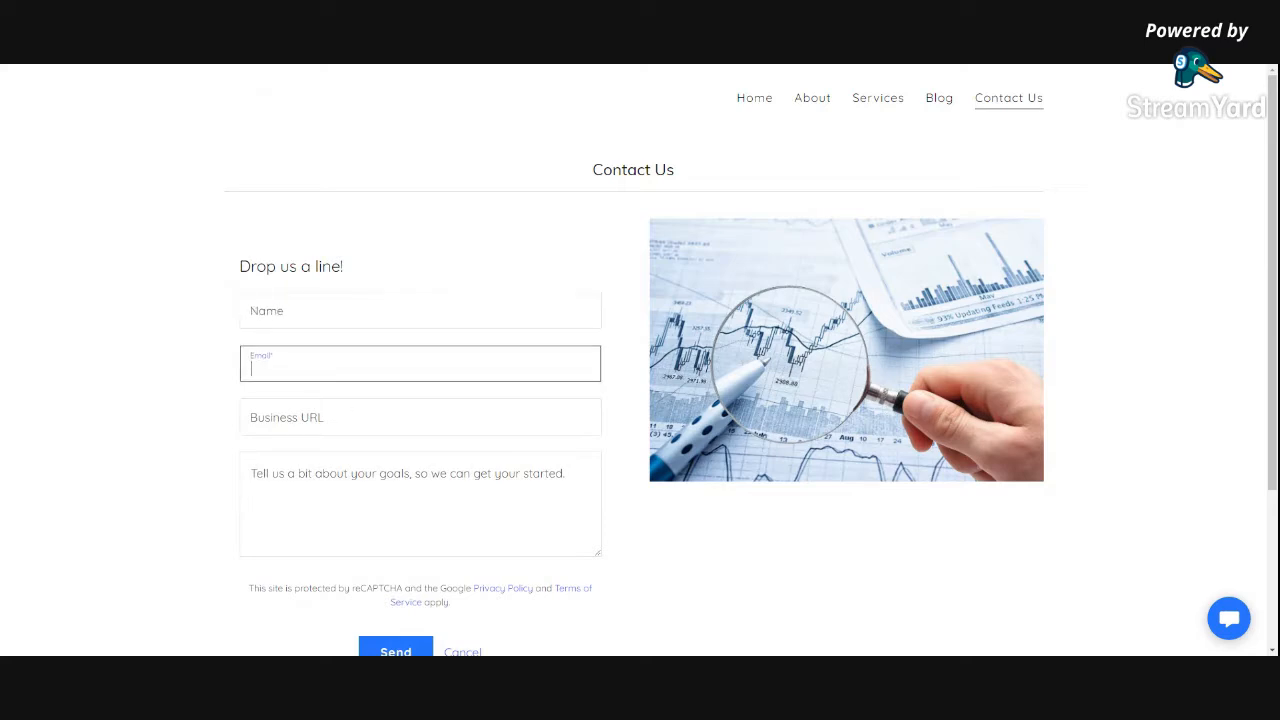
{"action": "left_click", "coordinate": [331, 417]}
{"action": "key", "text": "Tab"}
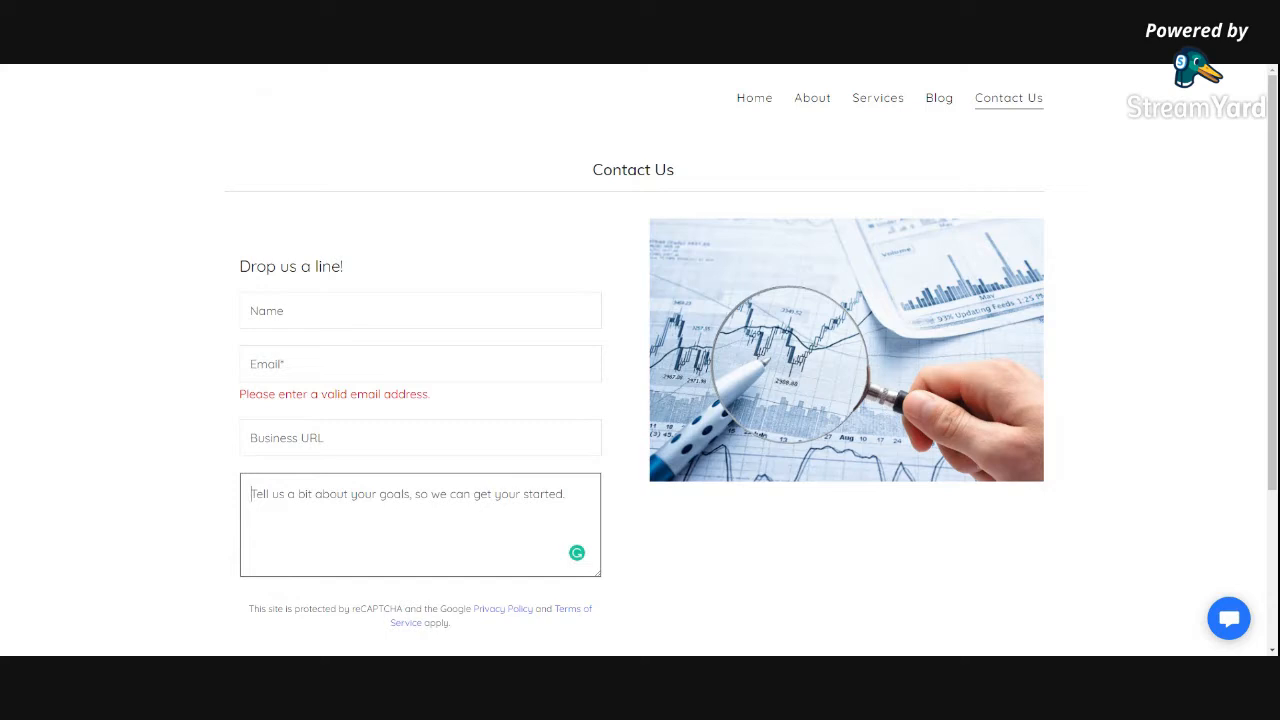
Enter the lead's name, e-mail and the message 'i wont to automate tre', then send the form
{"action": "left_click", "coordinate": [420, 311]}
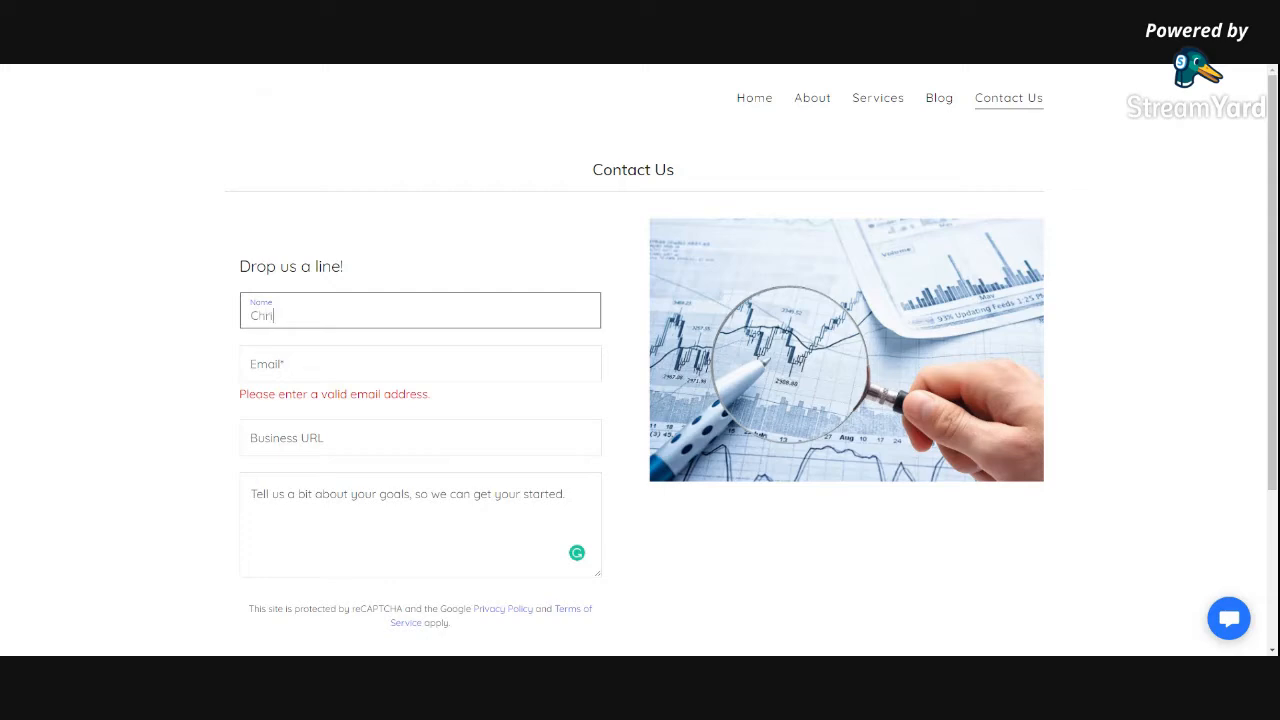
{"action": "key", "text": "Tab"}
{"action": "type", "text": "cr"}
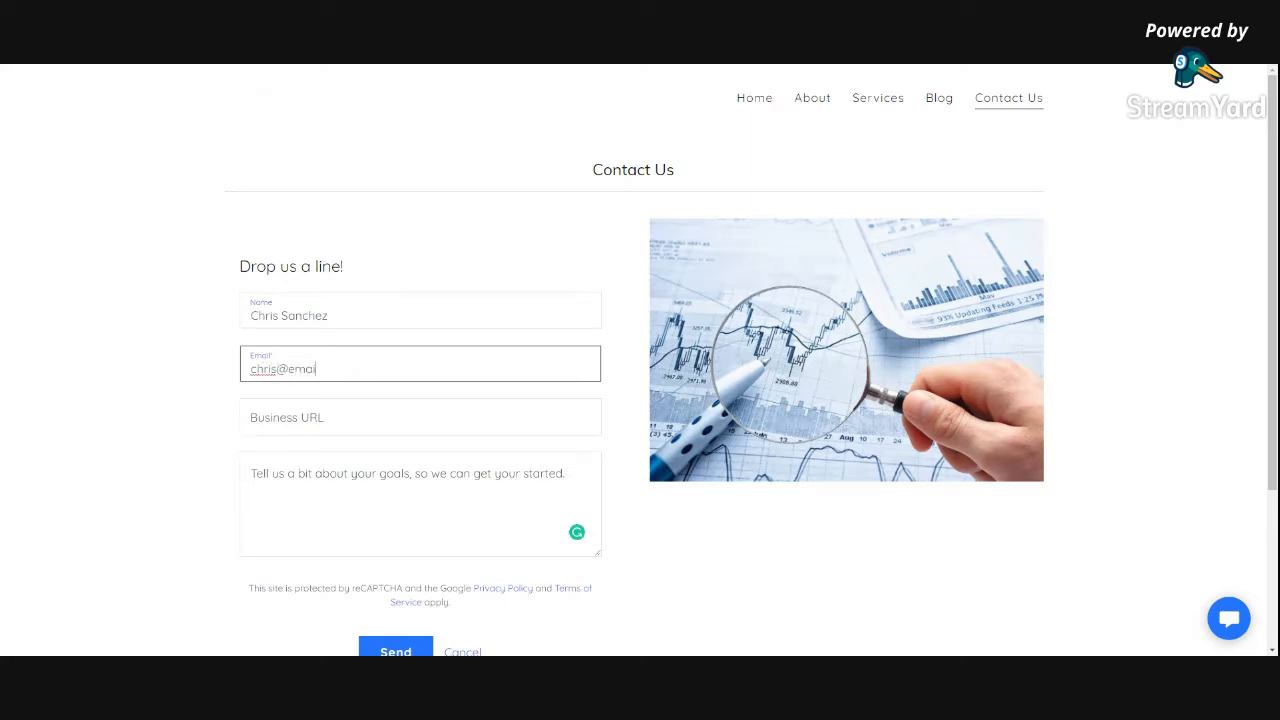
{"action": "key", "text": "Tab"}
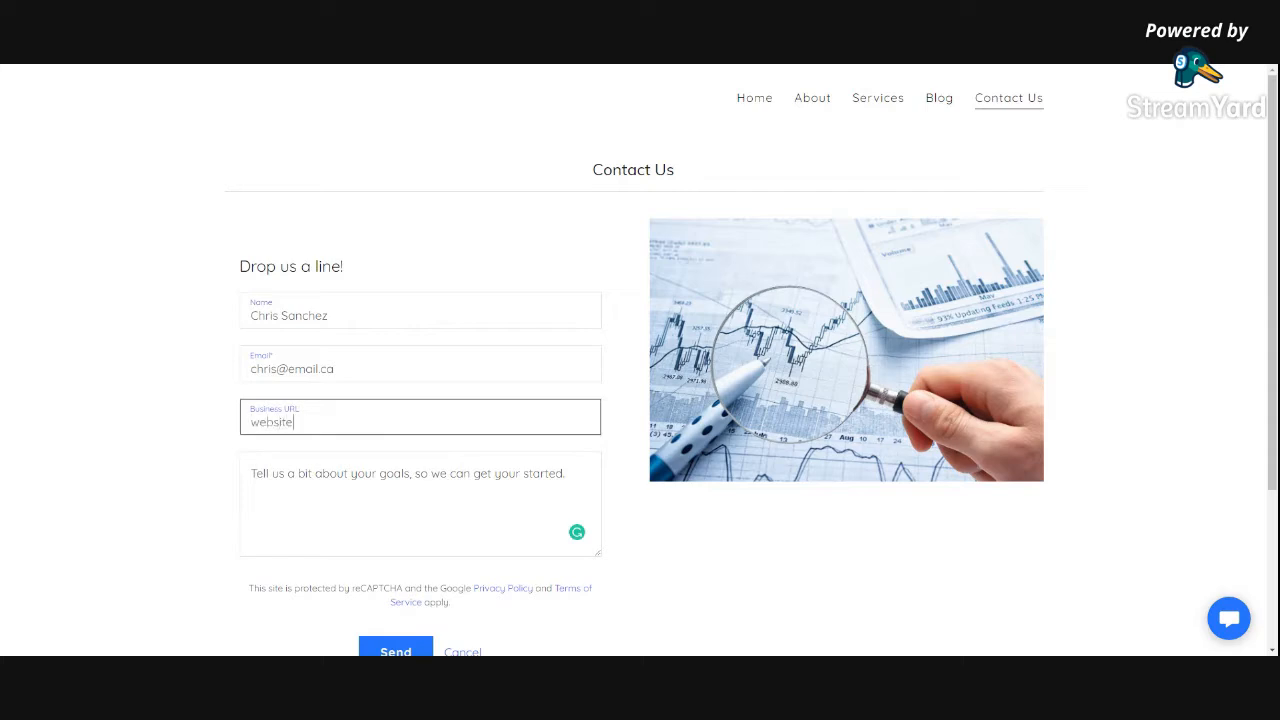
{"action": "key", "text": "Tab"}
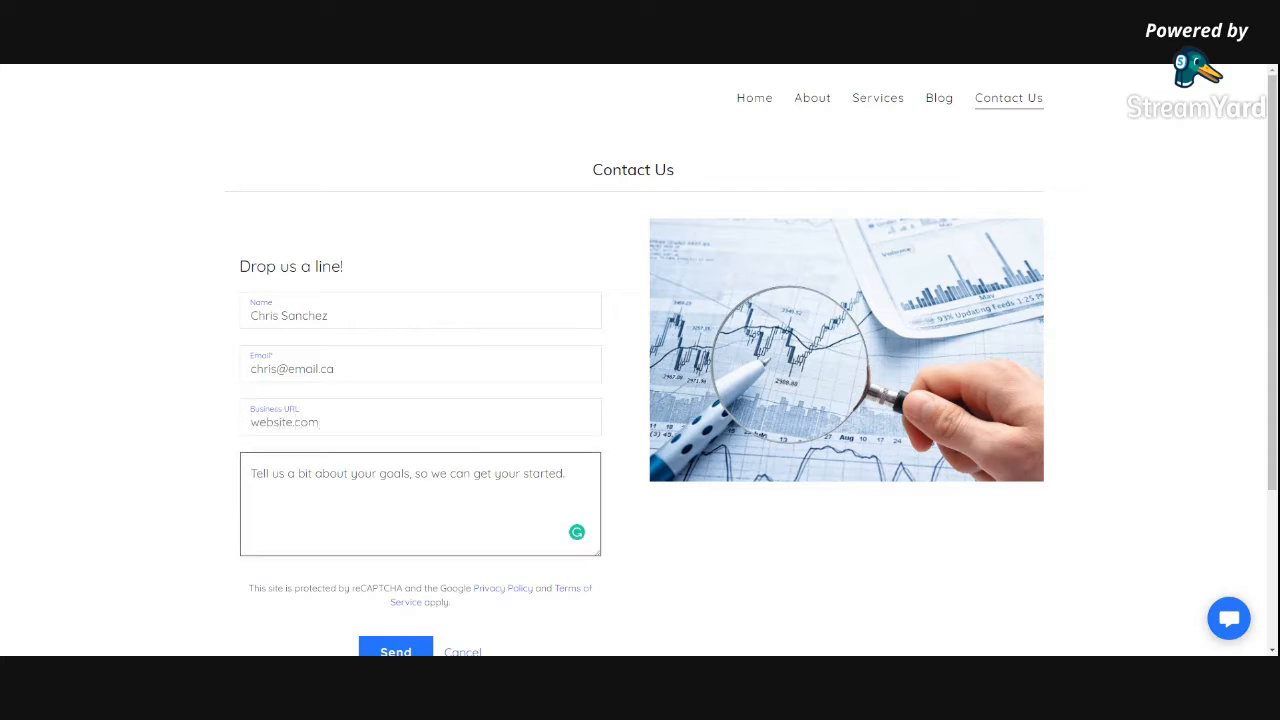
{"action": "type", "text": "i wo"}
{"action": "type", "text": "nt to automate"}
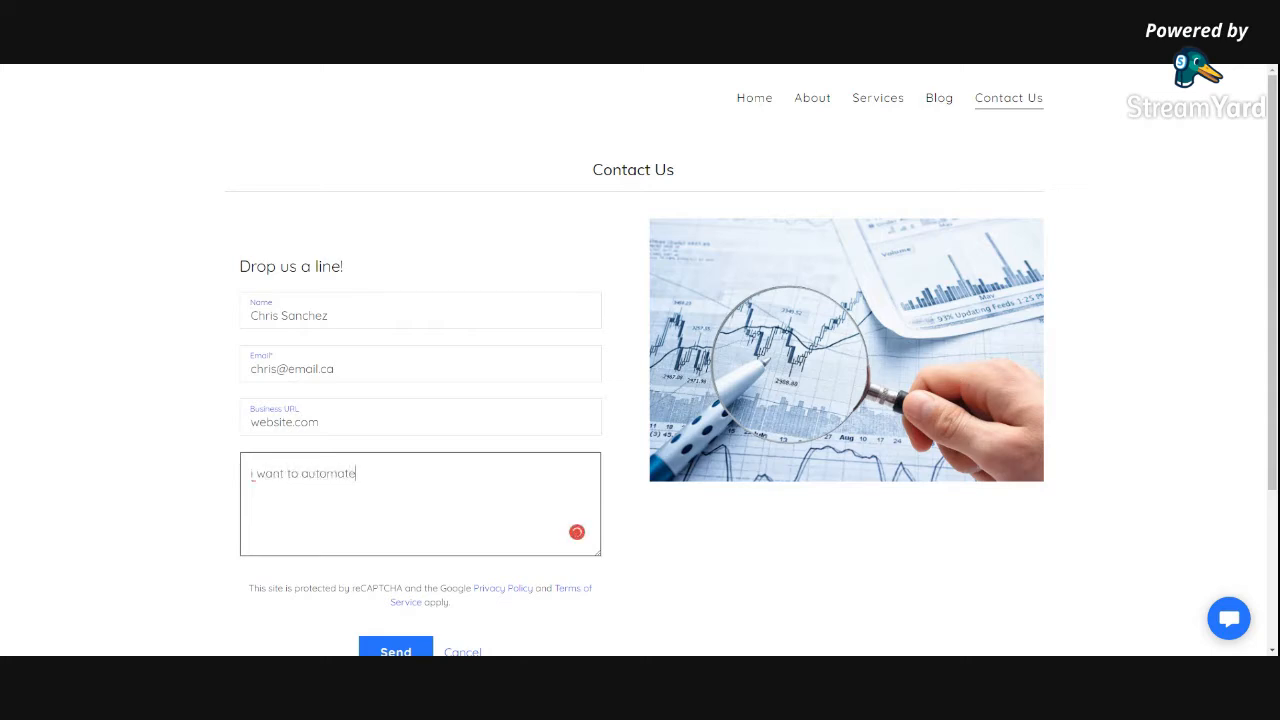
{"action": "type", "text": " trello"}
{"action": "scroll", "coordinate": [405, 605], "scroll_direction": "down", "scroll_amount": 1}
{"action": "left_click", "coordinate": [395, 568]}
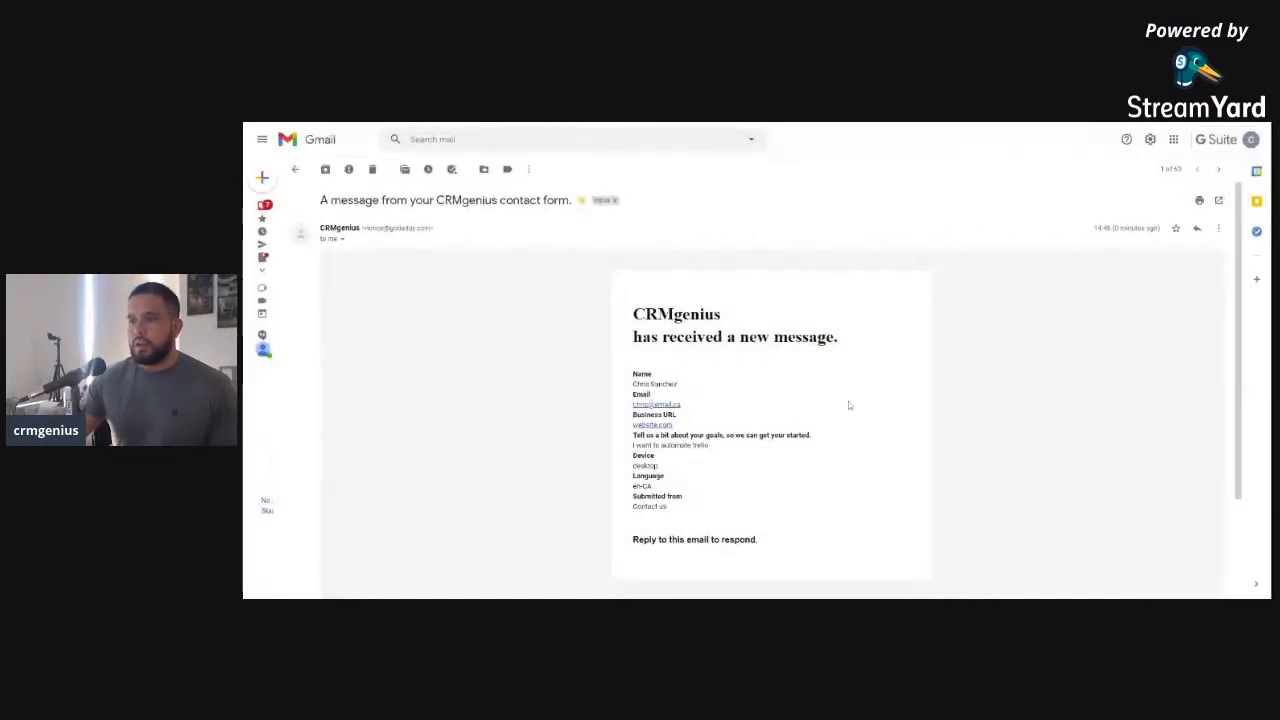
Read the contact-form email, highlighting its heading, the lead's goal message and the submission details
{"action": "scroll", "coordinate": [856, 385], "scroll_direction": "down", "scroll_amount": 1}
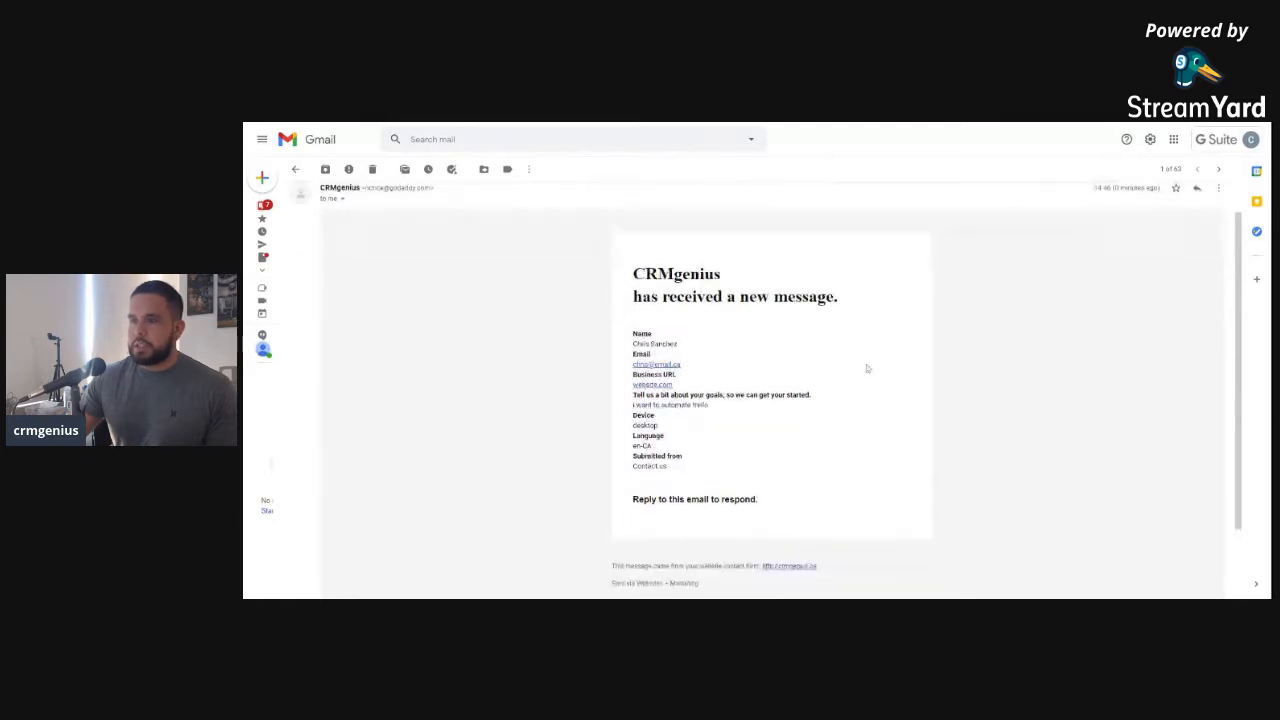
{"action": "left_click_drag", "start_coordinate": [733, 284], "coordinate": [628, 285]}
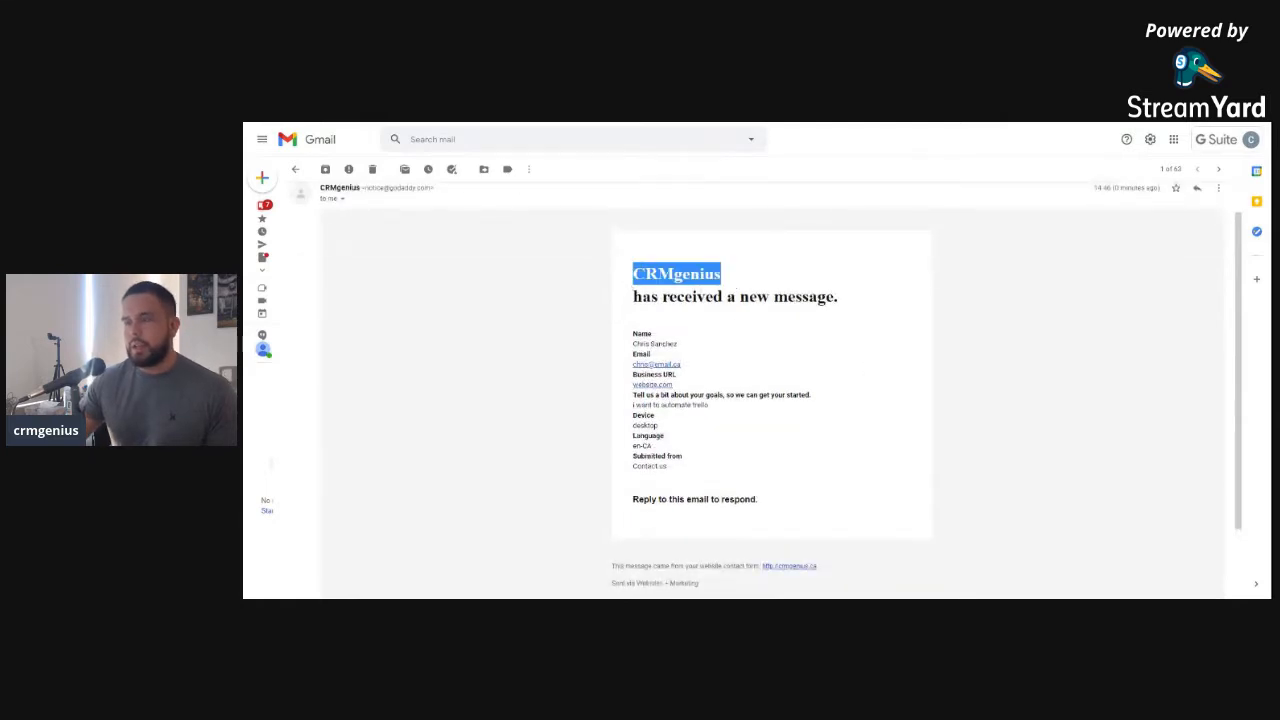
{"action": "scroll", "coordinate": [754, 346], "scroll_direction": "down", "scroll_amount": 1}
{"action": "left_click_drag", "start_coordinate": [692, 320], "coordinate": [637, 319]}
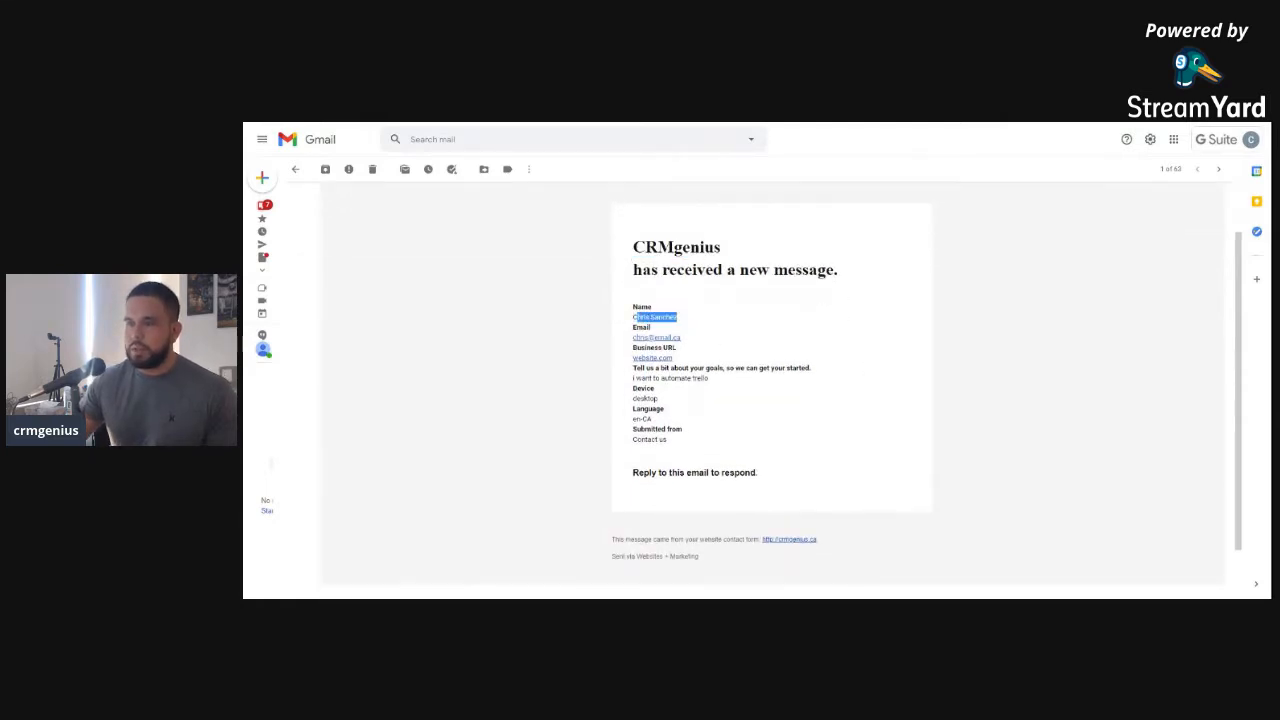
{"action": "left_click", "coordinate": [624, 337]}
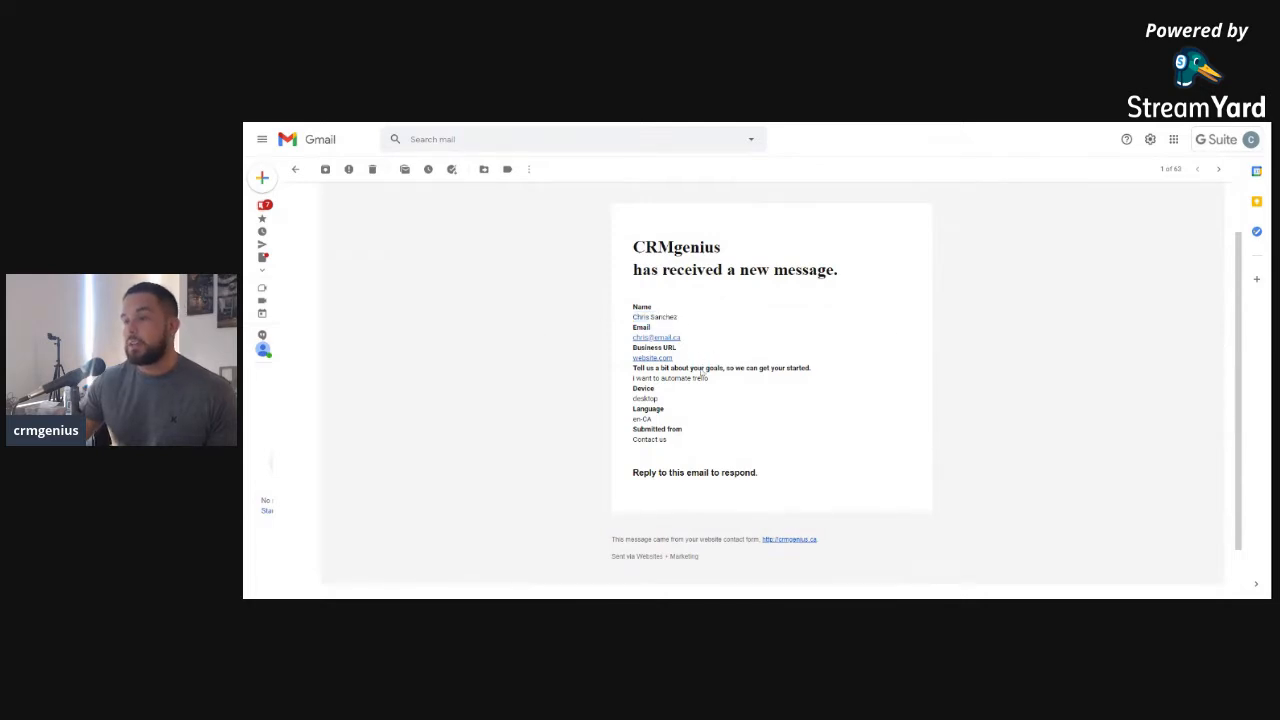
{"action": "left_click_drag", "start_coordinate": [730, 381], "coordinate": [632, 379]}
{"action": "left_click", "coordinate": [697, 409]}
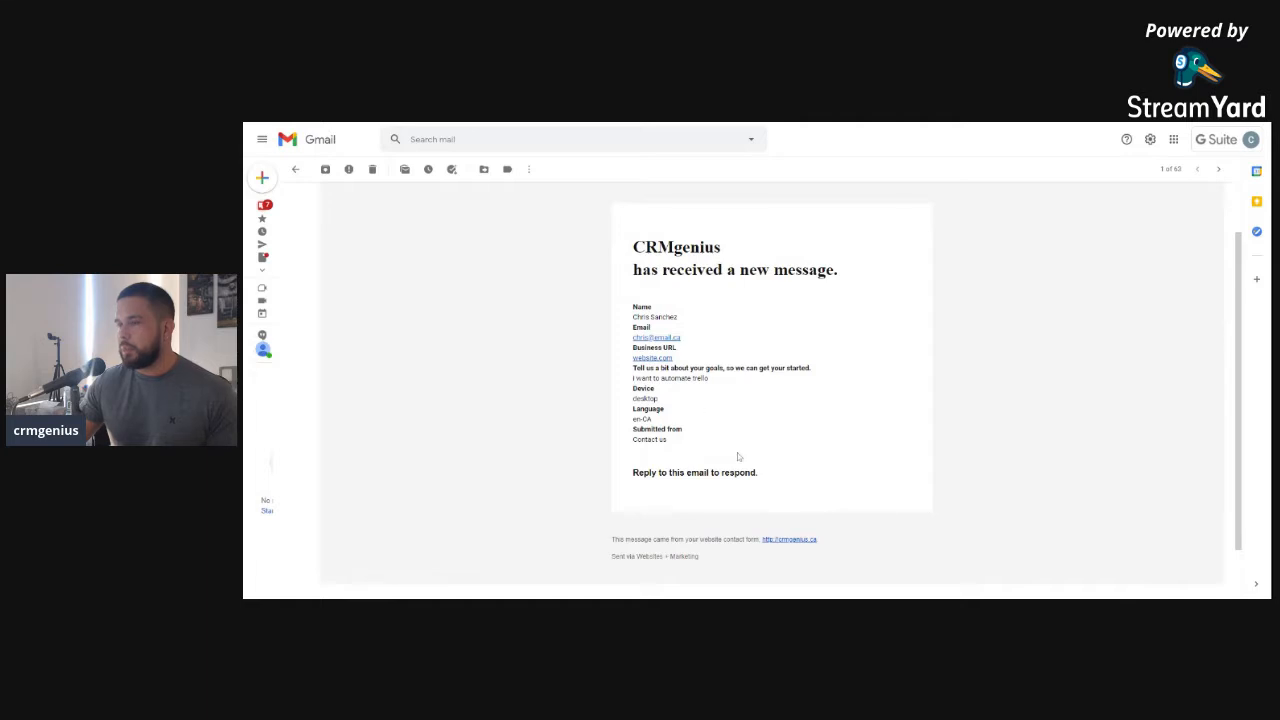
{"action": "mouse_move", "coordinate": [632, 426]}
{"action": "left_mouse_down"}
{"action": "mouse_move", "coordinate": [679, 446]}
{"action": "mouse_move", "coordinate": [620, 442]}
{"action": "left_mouse_up"}
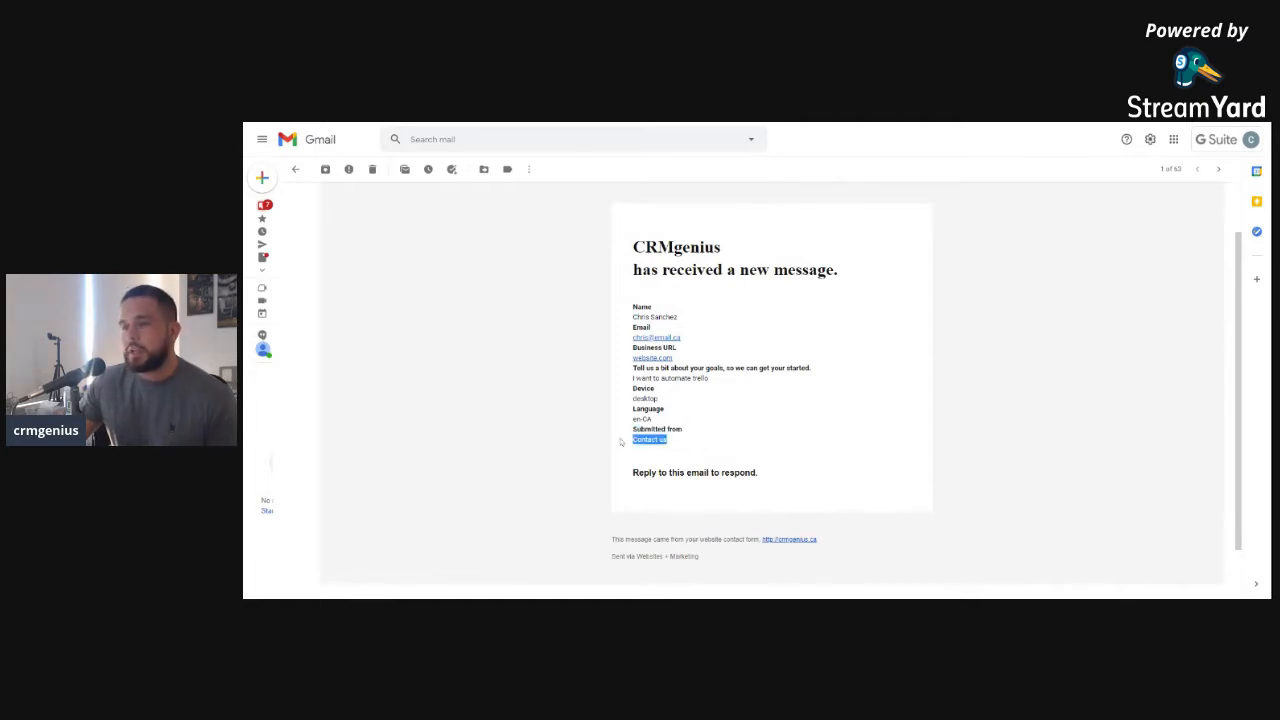
{"action": "left_click", "coordinate": [672, 401]}
{"action": "left_click_drag", "start_coordinate": [630, 398], "coordinate": [695, 442]}
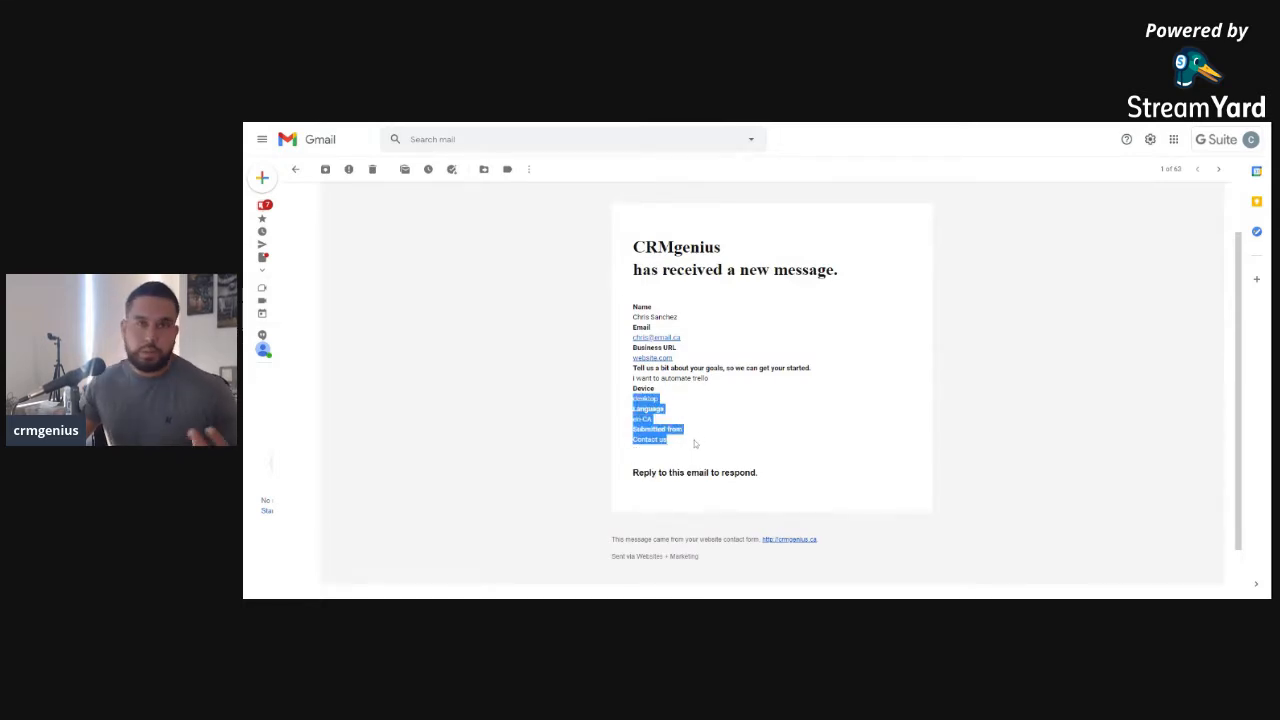
{"action": "scroll", "coordinate": [695, 443], "scroll_direction": "up", "scroll_amount": 1}
{"action": "scroll", "coordinate": [695, 443], "scroll_direction": "up", "scroll_amount": 2}
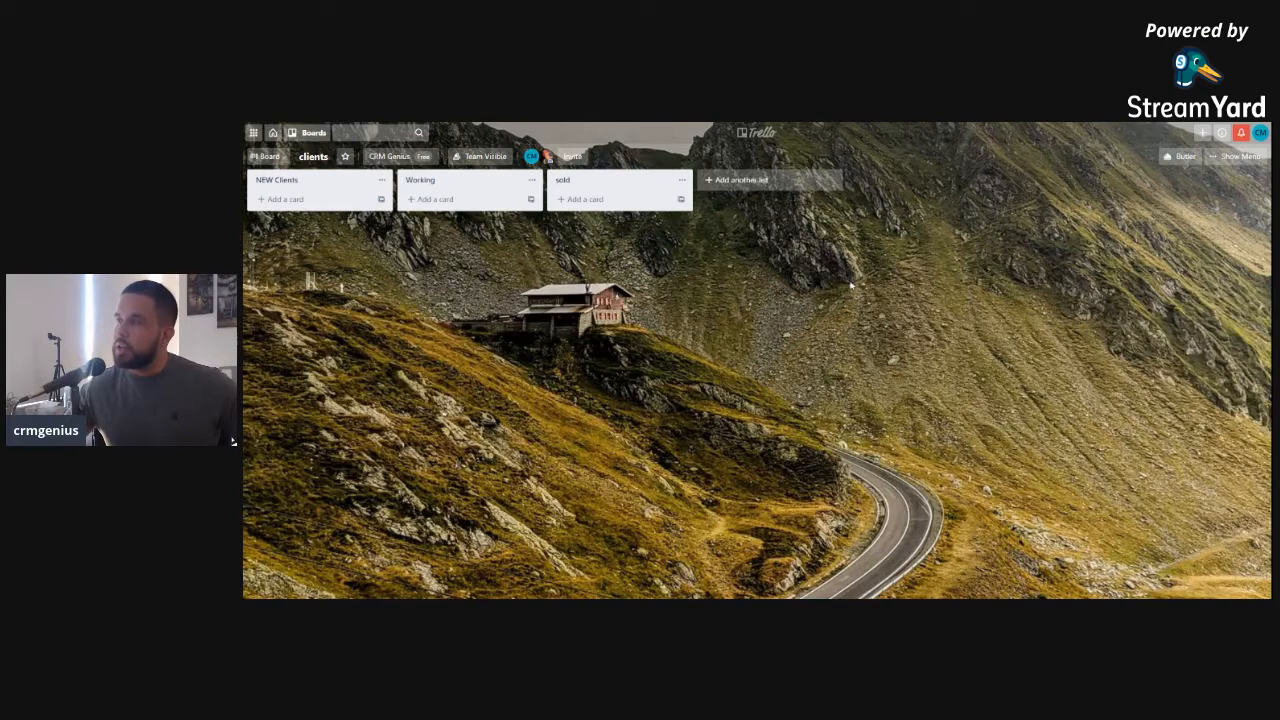
Bring up the clients board's Email-to-board settings and select its email address for copying
{"action": "left_click", "coordinate": [1237, 157]}
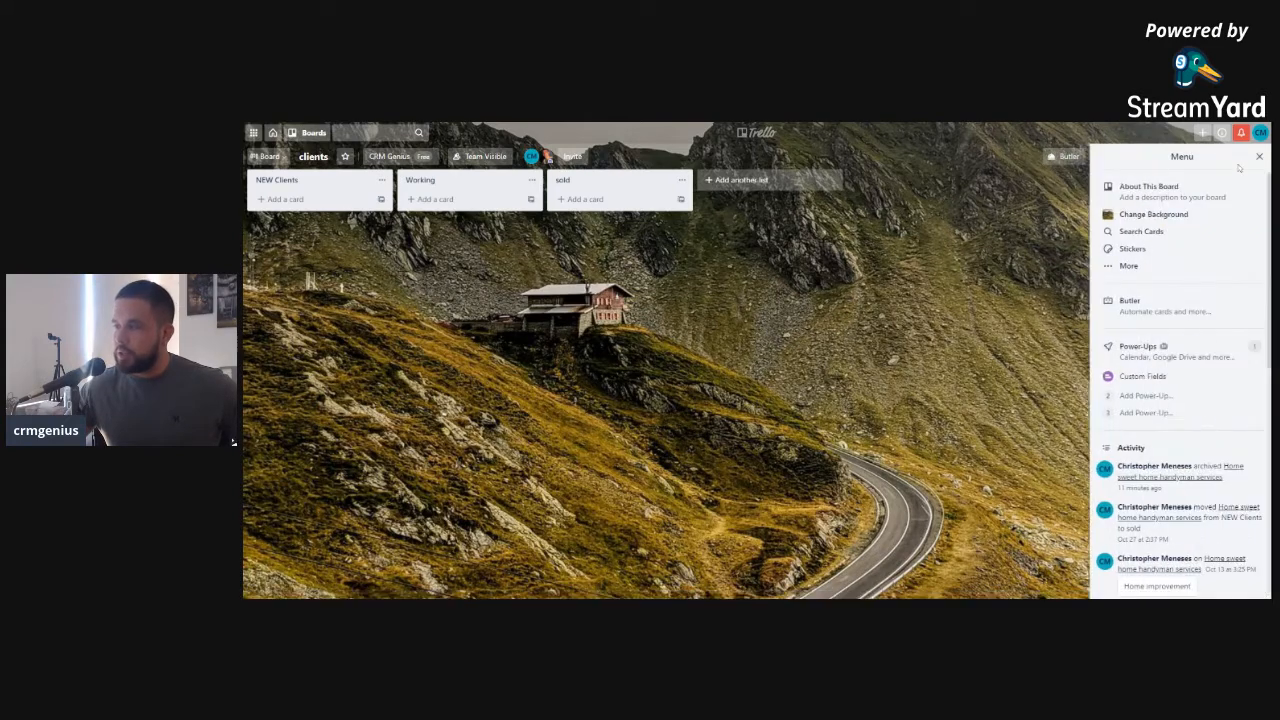
{"action": "left_click", "coordinate": [1113, 266]}
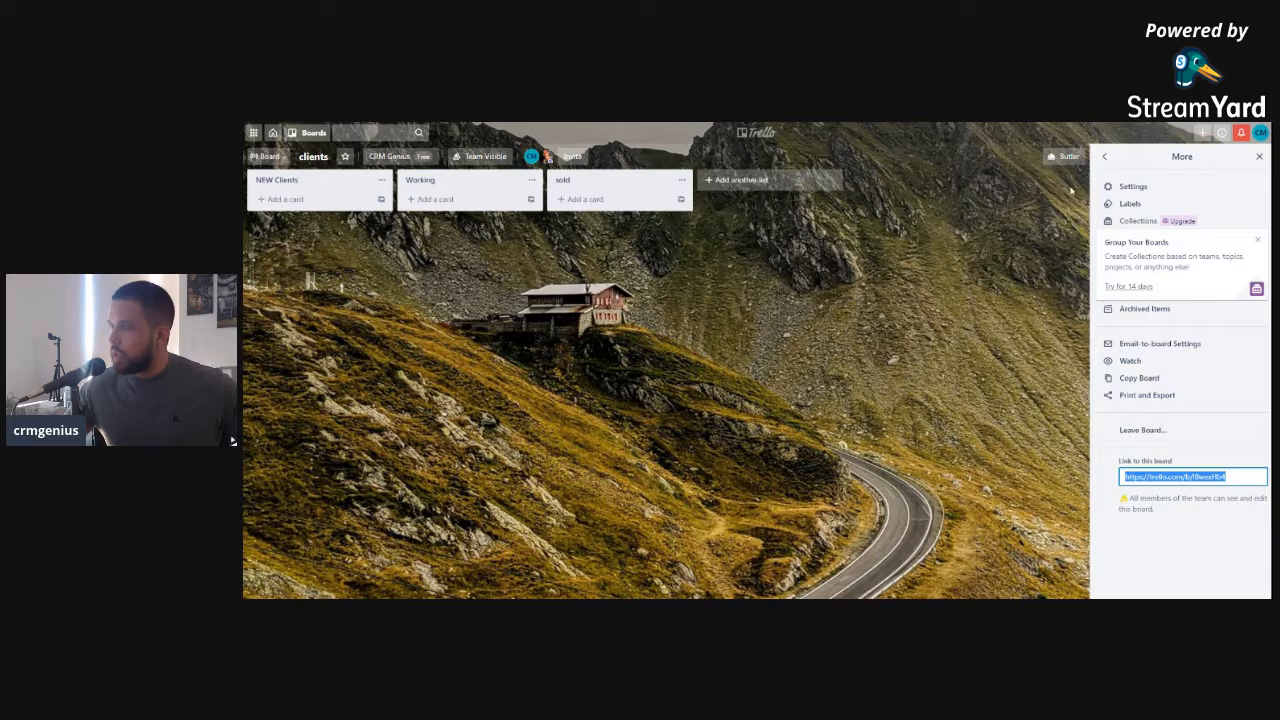
{"action": "left_click", "coordinate": [1104, 156]}
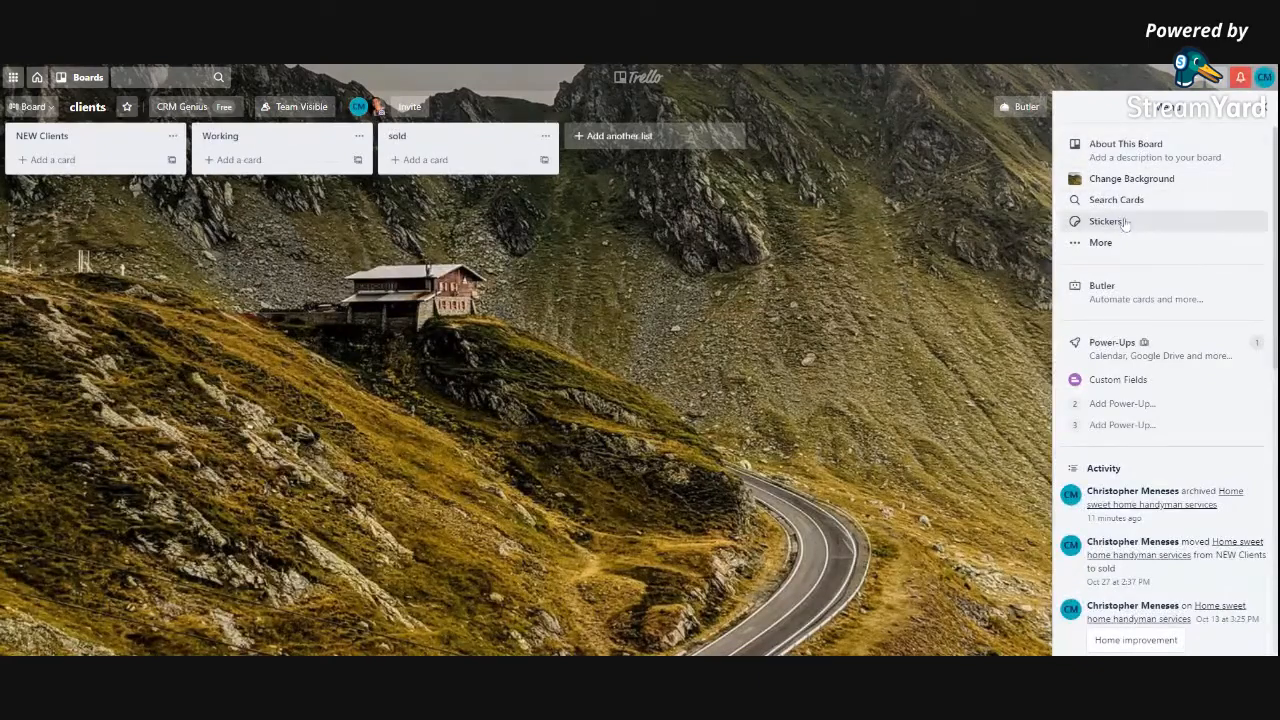
{"action": "left_click", "coordinate": [1266, 110]}
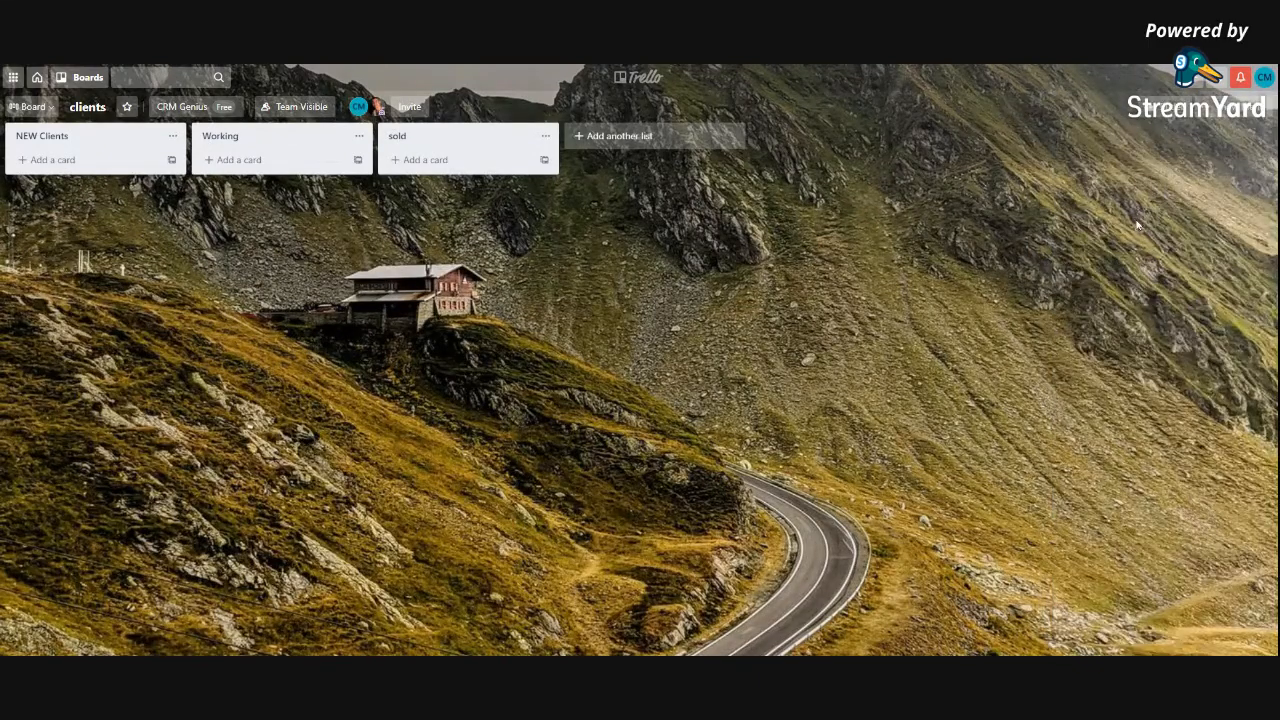
{"action": "left_click", "coordinate": [1210, 110]}
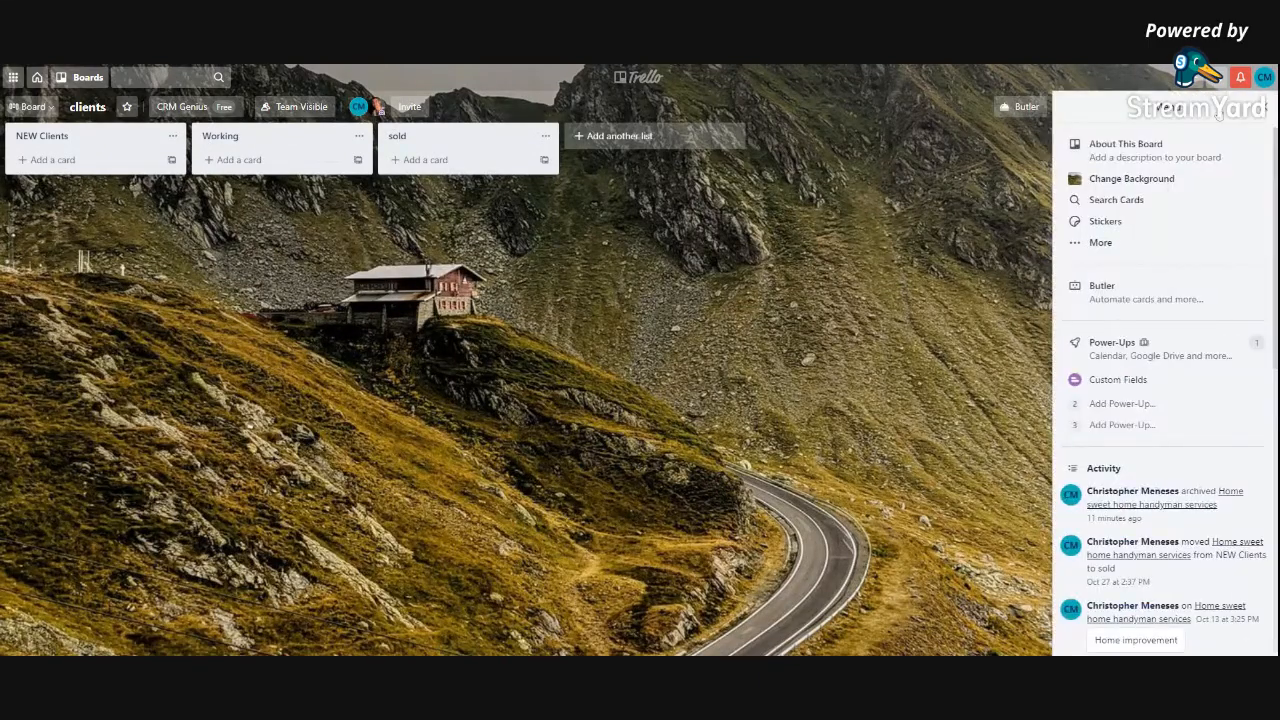
{"action": "left_click", "coordinate": [1092, 255]}
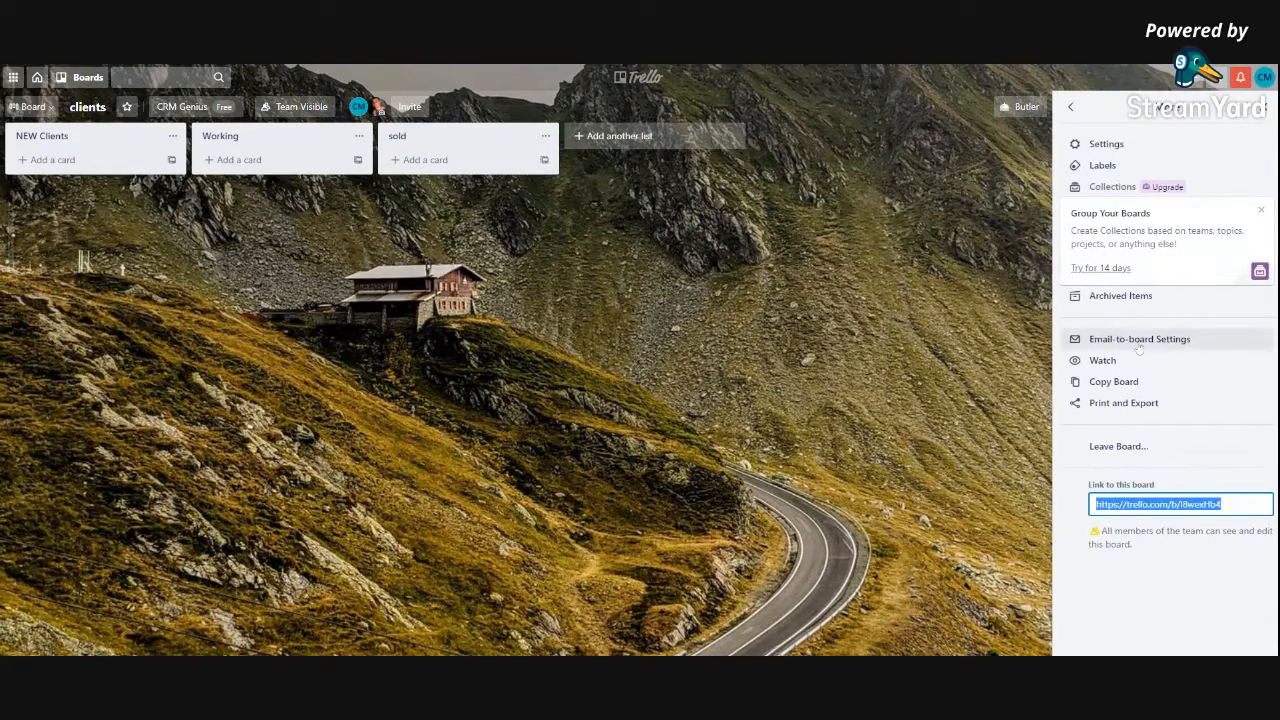
{"action": "left_click", "coordinate": [1146, 343]}
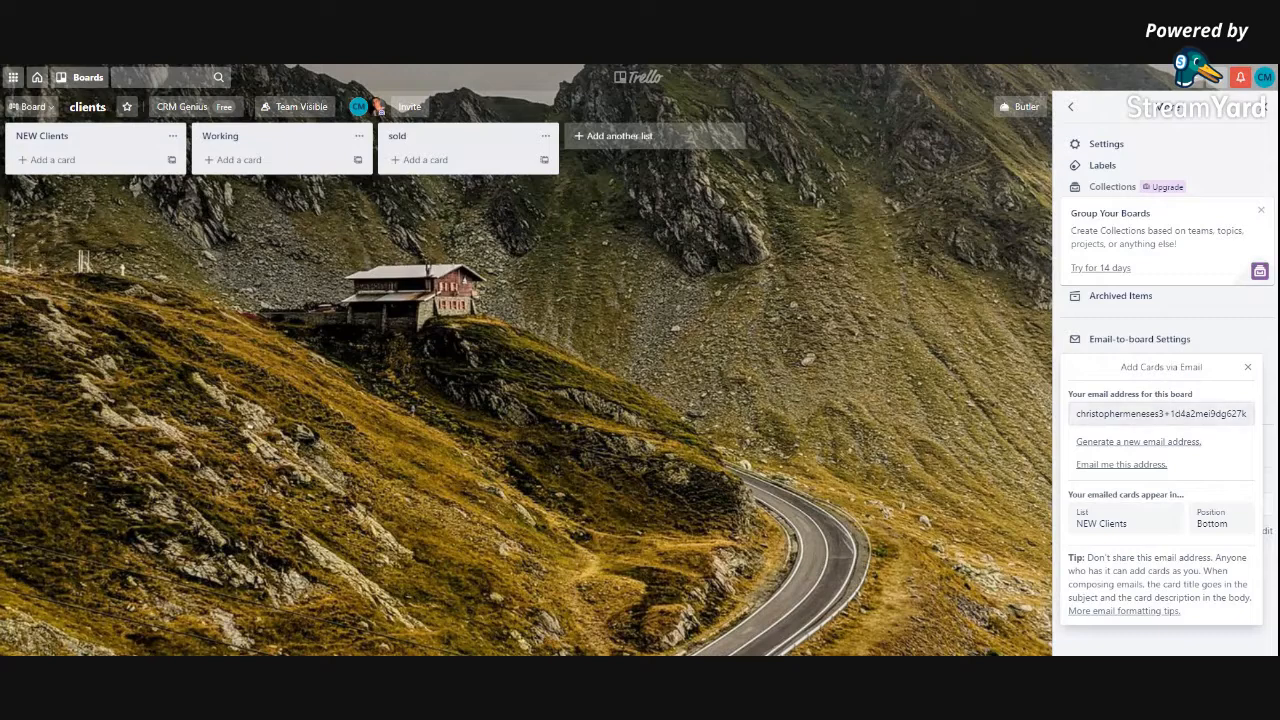
{"action": "left_click", "coordinate": [1161, 414]}
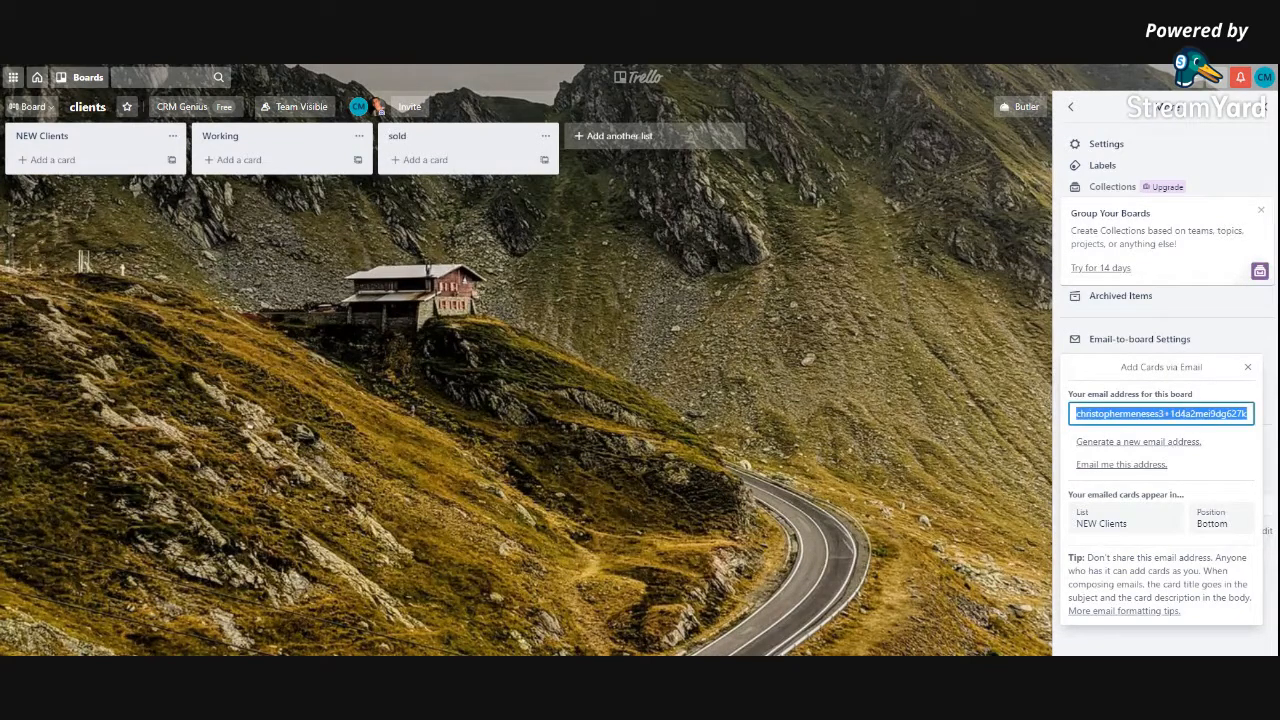
{"action": "left_click", "coordinate": [348, 65]}
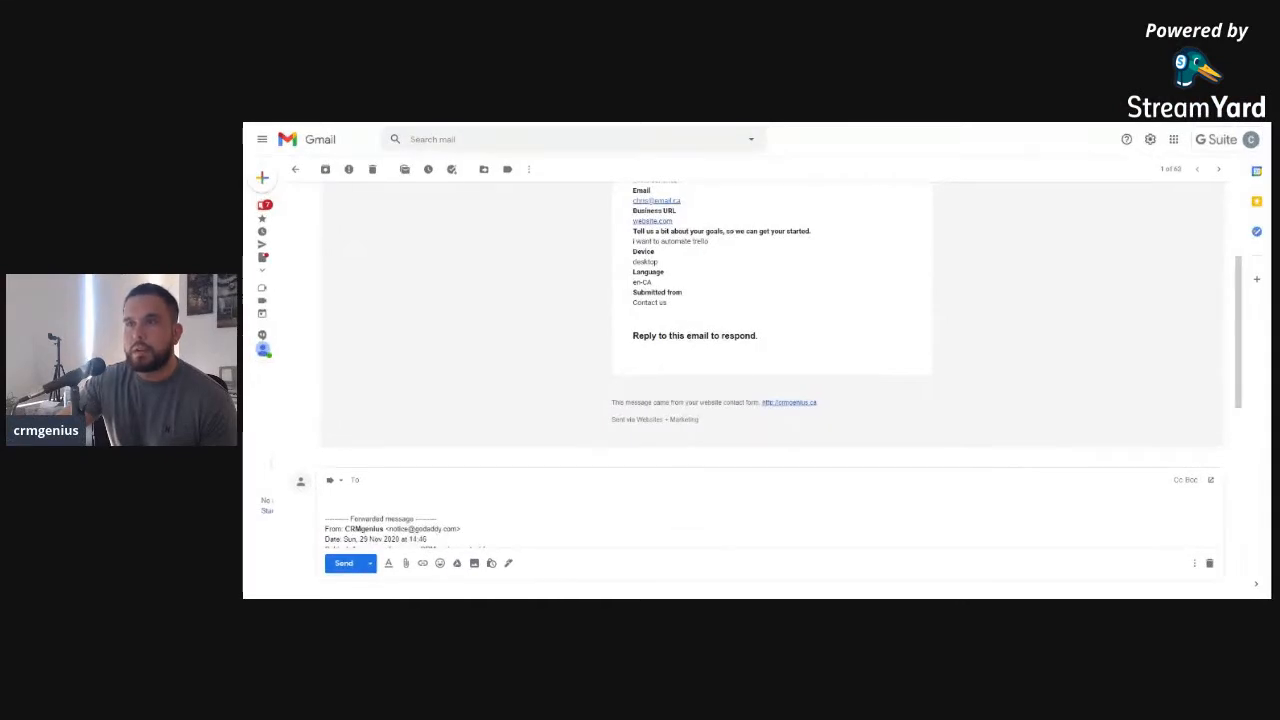
Send the forwarded contact-form email to the clients board's Trello address
{"action": "scroll", "coordinate": [758, 277], "scroll_direction": "up", "scroll_amount": 5}
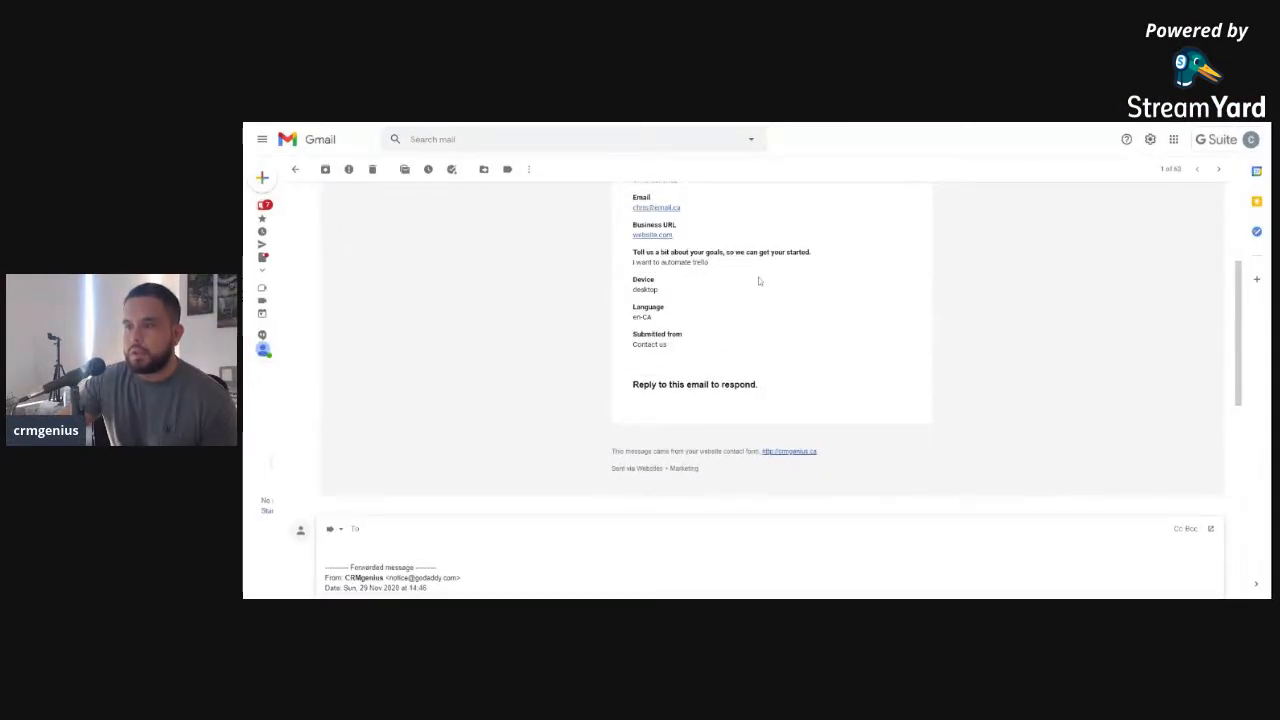
{"action": "scroll", "coordinate": [670, 310], "scroll_direction": "down", "scroll_amount": 5}
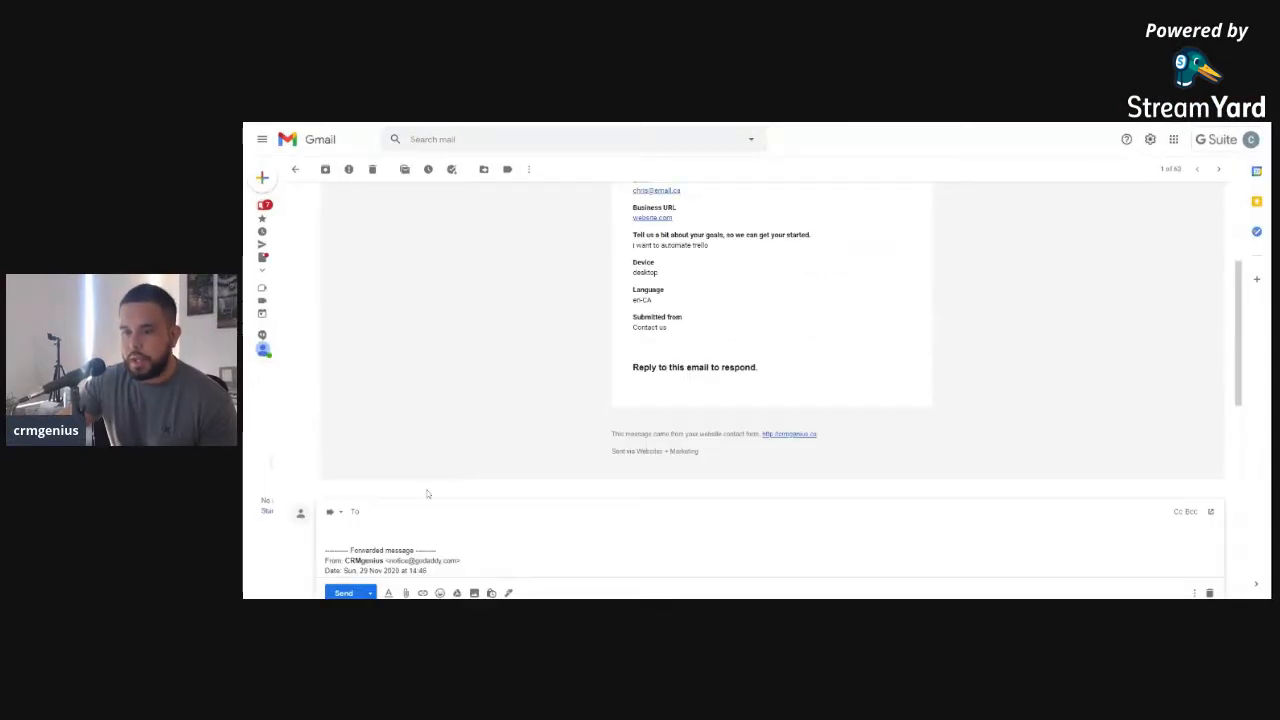
{"action": "left_click", "coordinate": [347, 578]}
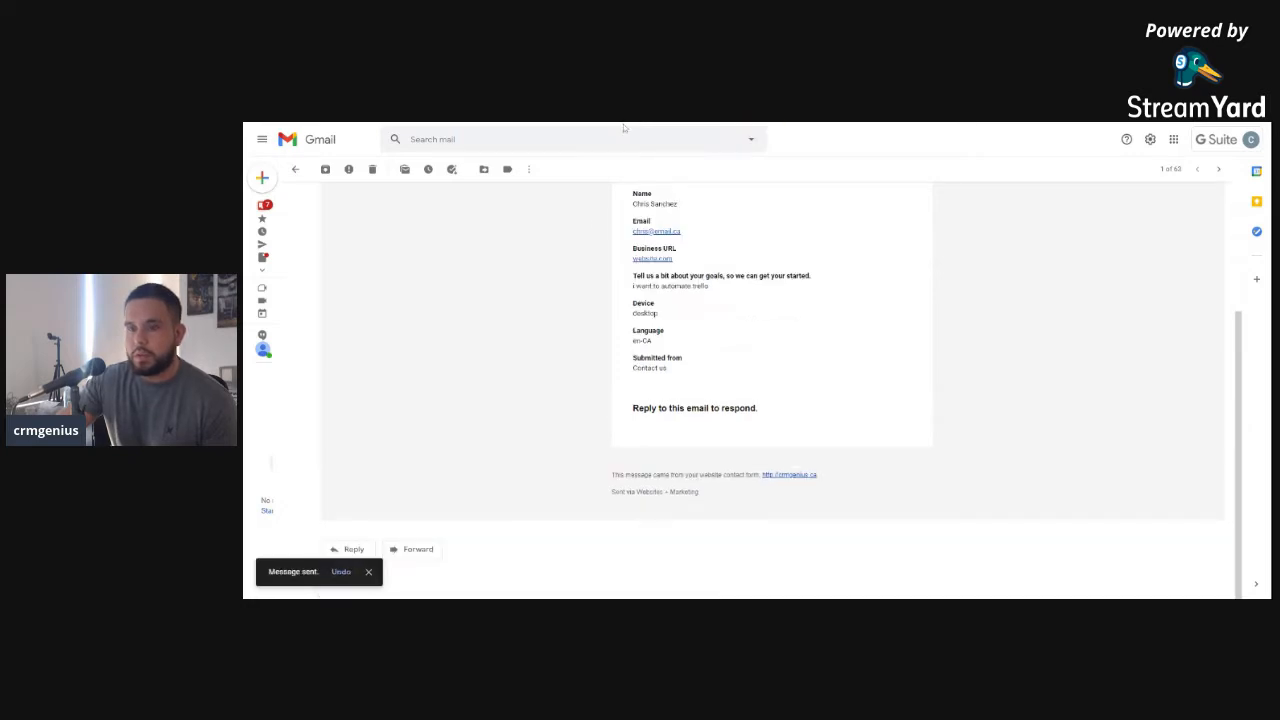
{"action": "scroll", "coordinate": [596, 225], "scroll_direction": "up", "scroll_amount": 3}
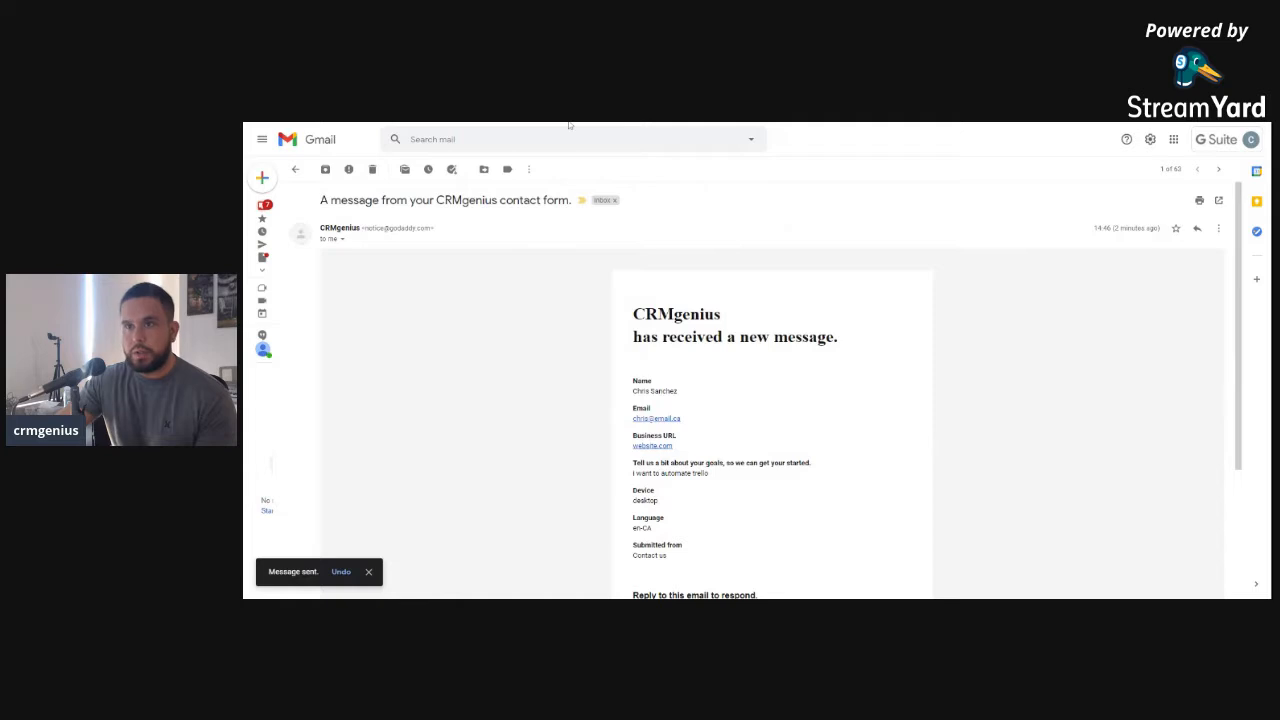
Open the new contact-form card in NEW Clients and select the lead's name in its description
{"action": "left_click", "coordinate": [569, 123]}
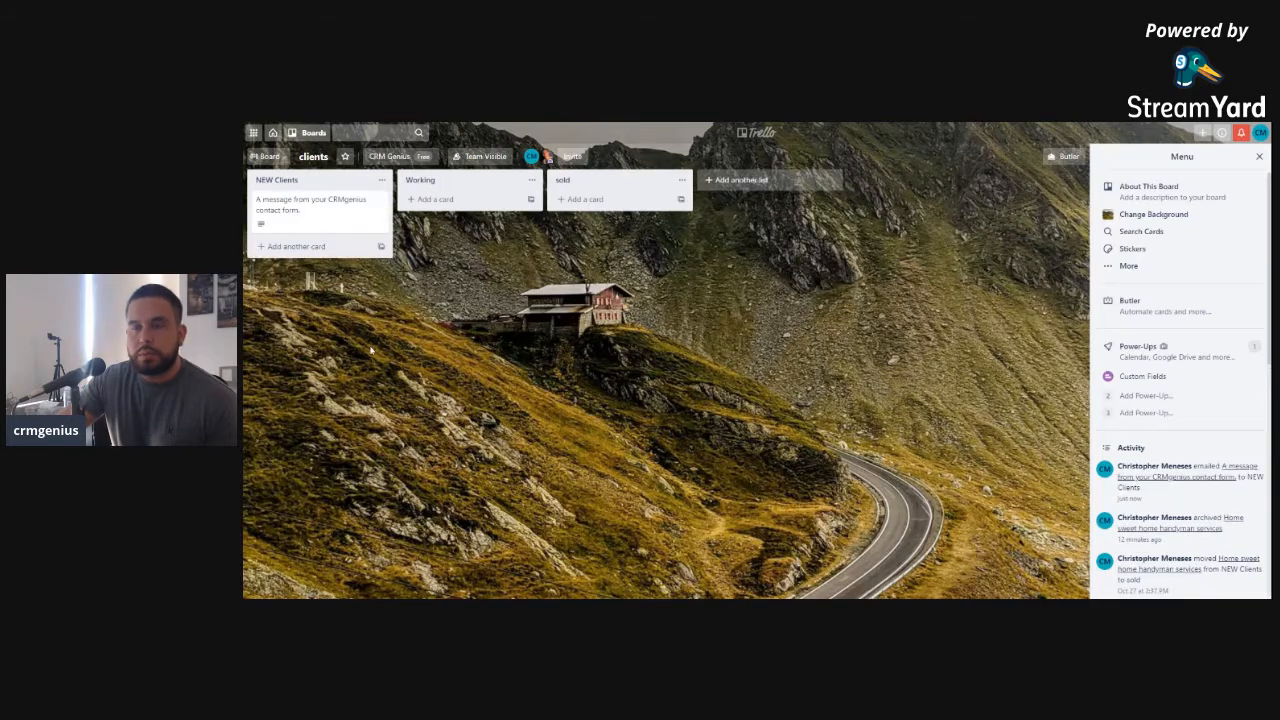
{"action": "left_click", "coordinate": [310, 204]}
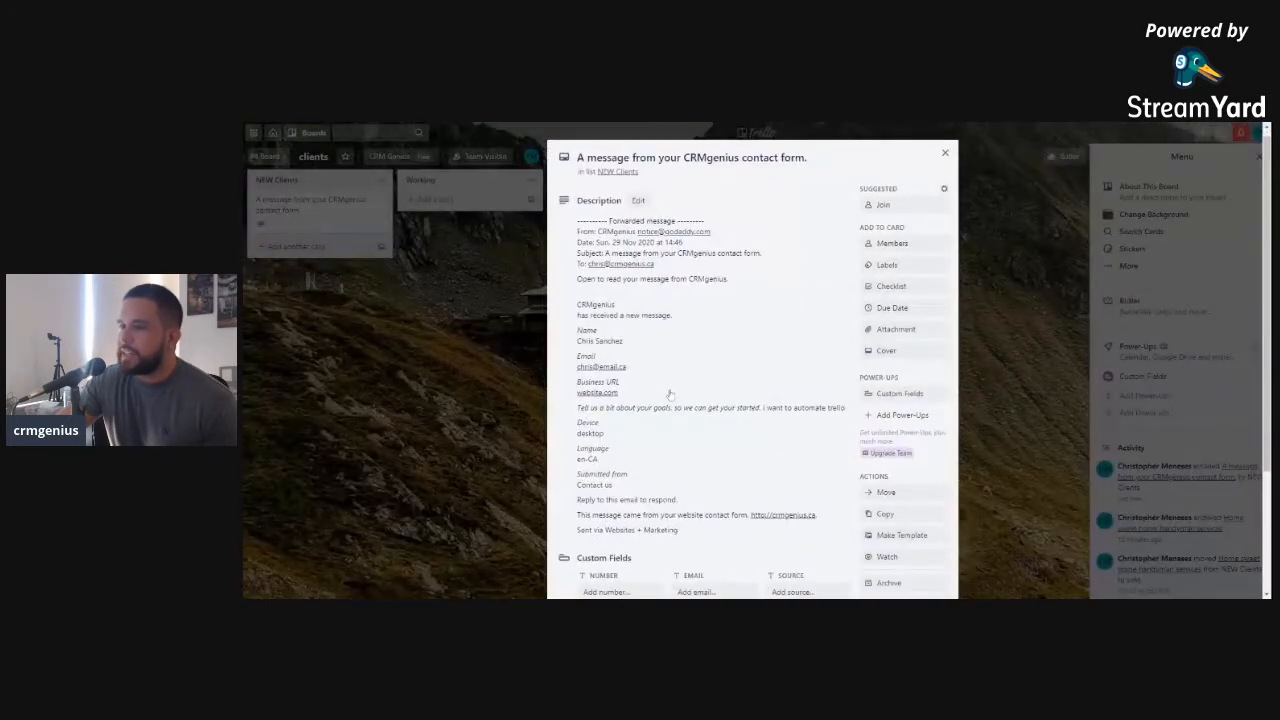
{"action": "scroll", "coordinate": [670, 394], "scroll_direction": "down", "scroll_amount": 2}
{"action": "scroll", "coordinate": [678, 400], "scroll_direction": "up", "scroll_amount": 2}
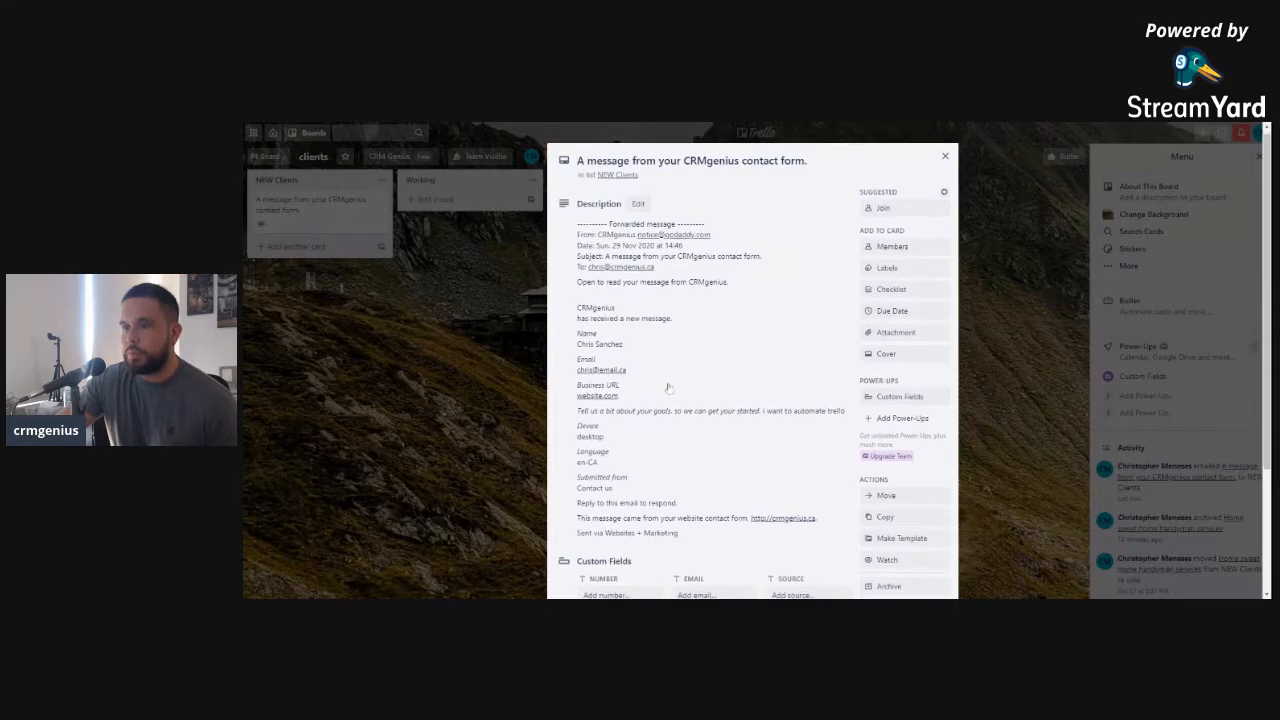
{"action": "left_click", "coordinate": [629, 340]}
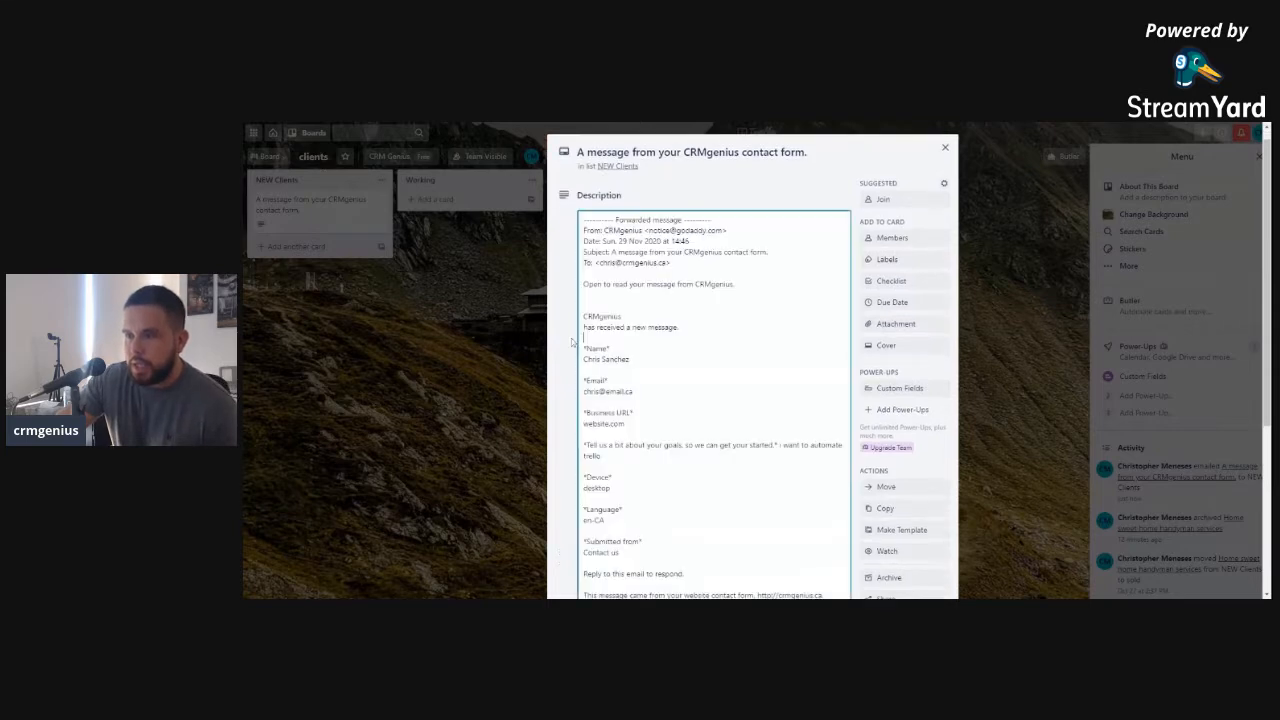
{"action": "left_click_drag", "start_coordinate": [629, 358], "coordinate": [583, 358]}
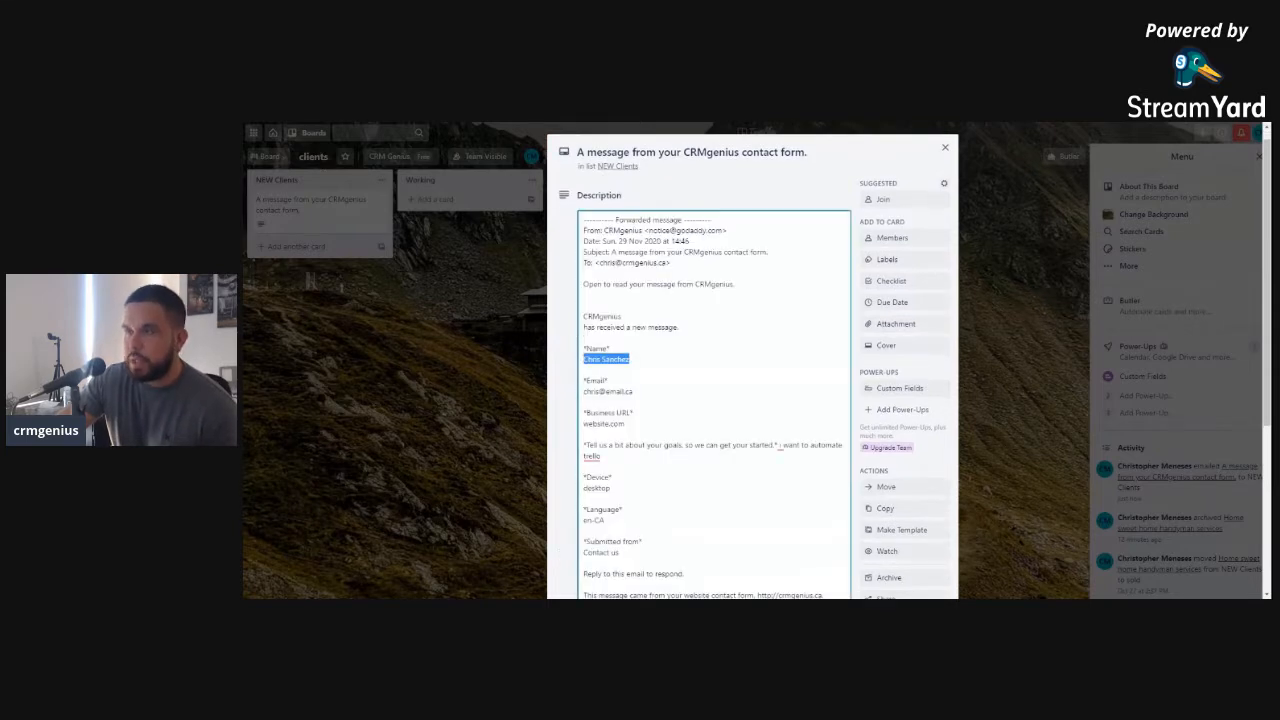
Rename the card's title to the lead's name
{"action": "key", "text": "ctrl+c"}
{"action": "left_click", "coordinate": [659, 152]}
{"action": "key", "text": "ctrl+a"}
{"action": "key", "text": "ctrl+v"}
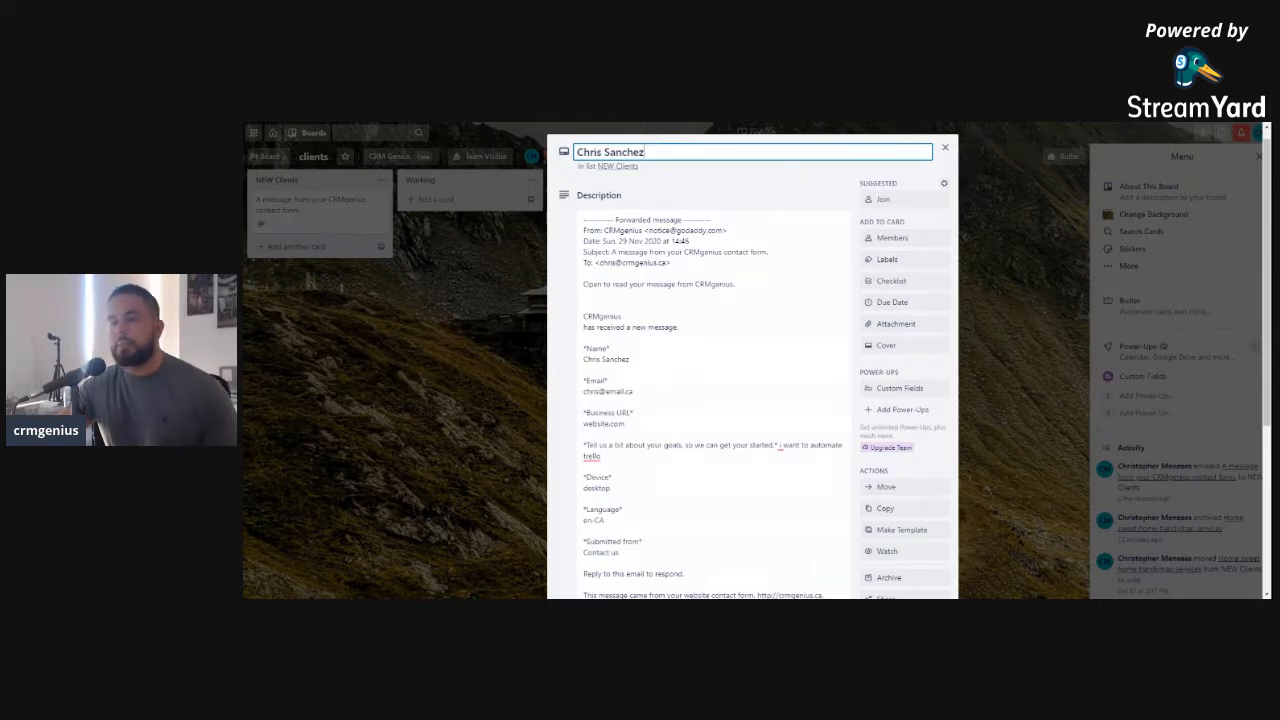
Fill the Number custom field with the lead's e-mail address
{"action": "scroll", "coordinate": [660, 340], "scroll_direction": "down", "scroll_amount": 1}
{"action": "left_click_drag", "start_coordinate": [636, 311], "coordinate": [577, 315]}
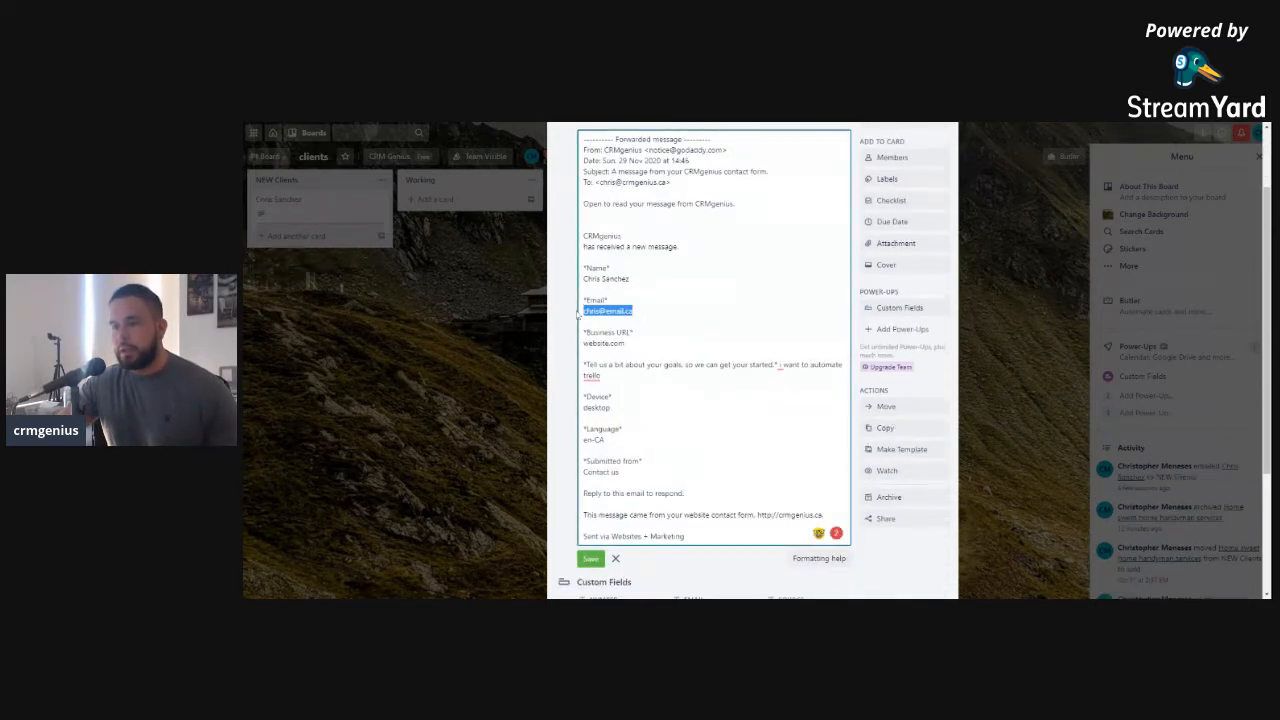
{"action": "scroll", "coordinate": [577, 315], "scroll_direction": "down", "scroll_amount": 1}
{"action": "scroll", "coordinate": [752, 360], "scroll_direction": "down", "scroll_amount": 1}
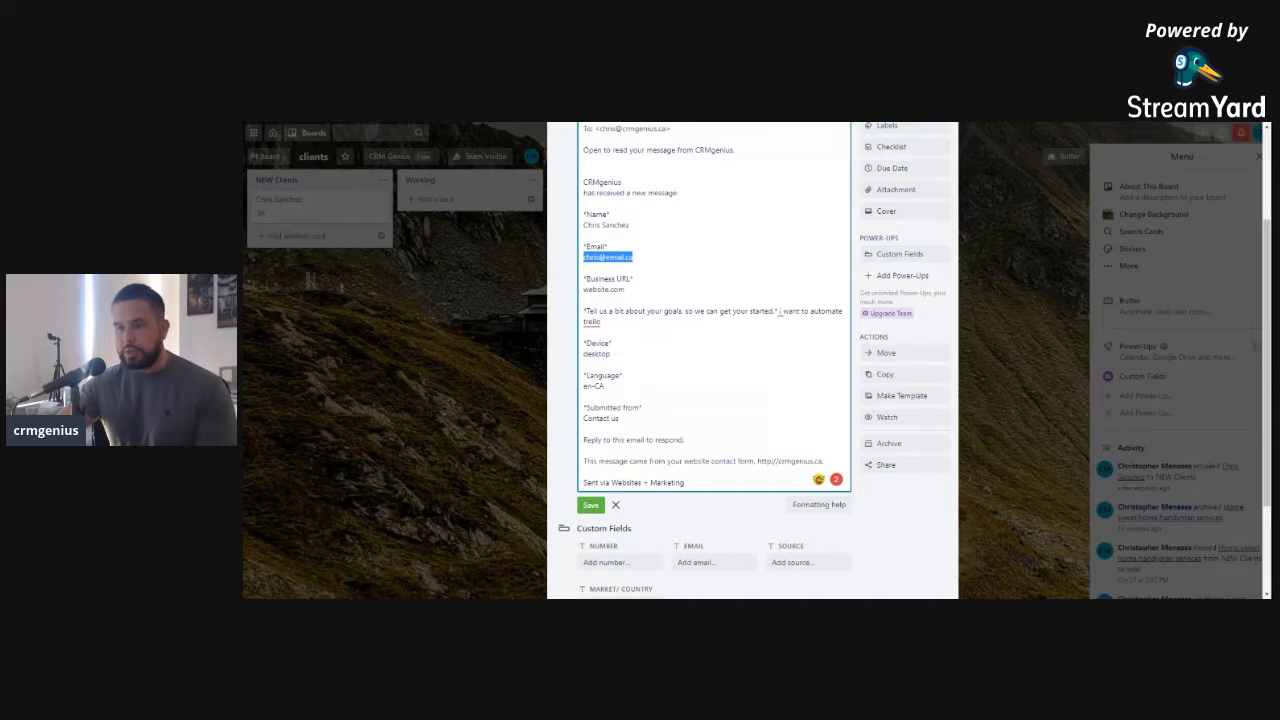
{"action": "left_click", "coordinate": [605, 562]}
{"action": "key", "text": "ctrl+v"}
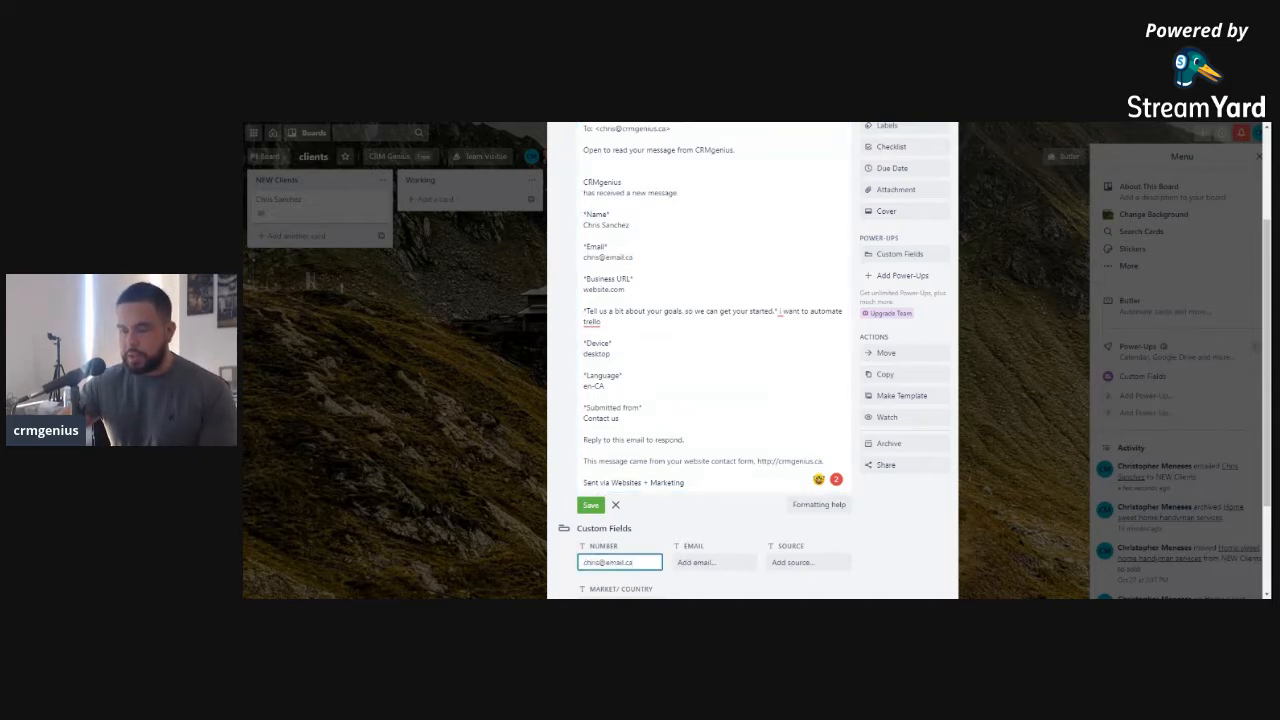
{"action": "left_click", "coordinate": [627, 289]}
Set the Source custom field to 'Contact us' and save the description
{"action": "scroll", "coordinate": [627, 289], "scroll_direction": "down", "scroll_amount": 1}
{"action": "left_click_drag", "start_coordinate": [583, 391], "coordinate": [620, 391]}
{"action": "key", "text": "ctrl+c"}
{"action": "left_click", "coordinate": [790, 535]}
{"action": "key", "text": "ctrl+v"}
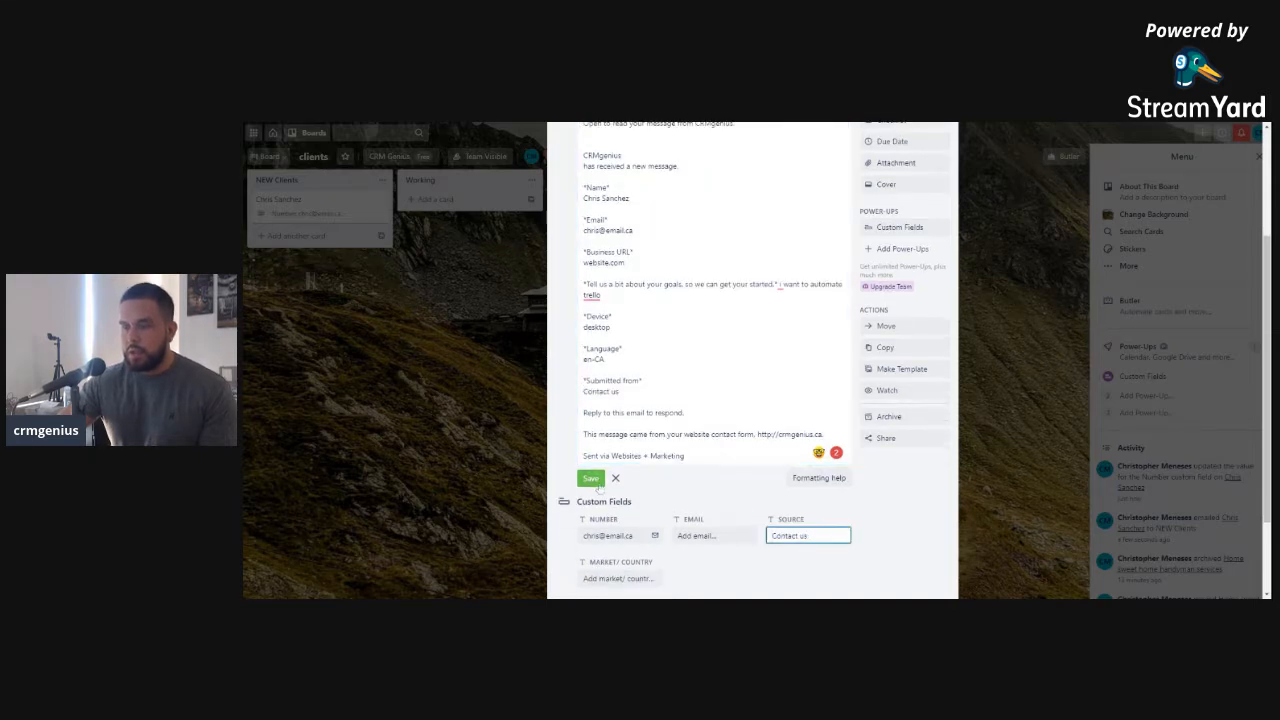
{"action": "left_click", "coordinate": [591, 478]}
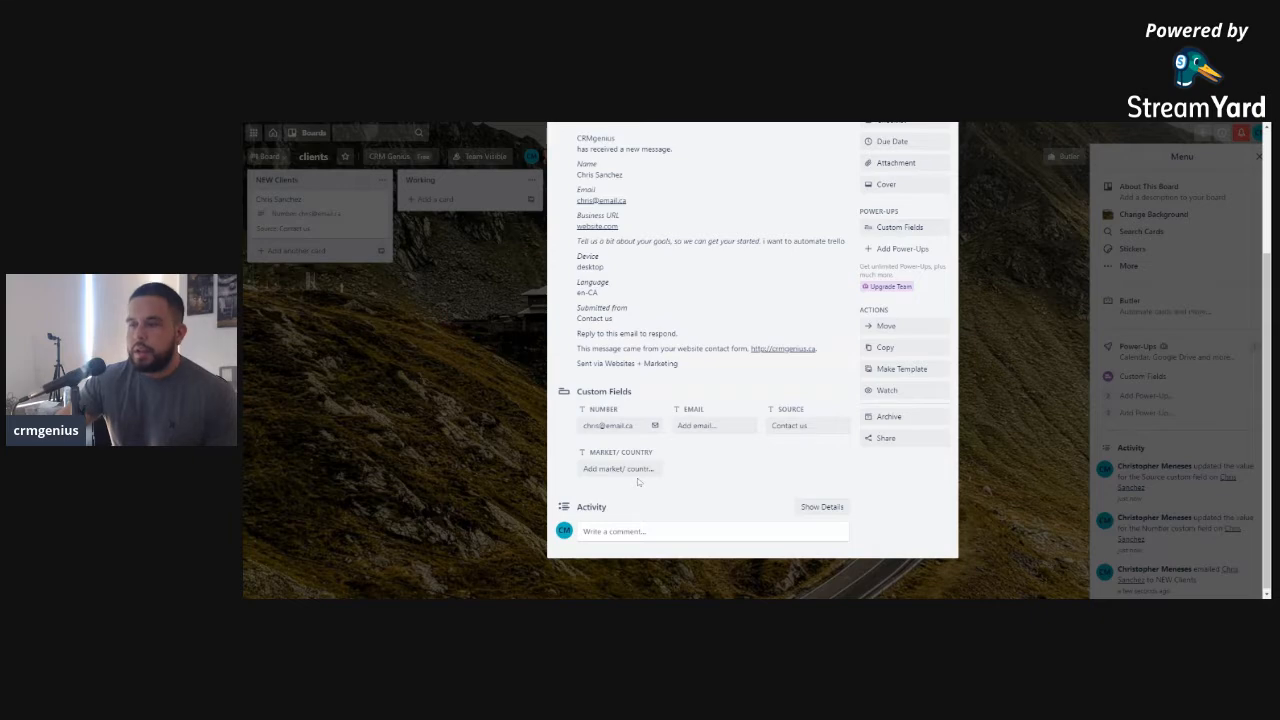
Close the lead card and search the web for 'zapier login'
{"action": "scroll", "coordinate": [631, 435], "scroll_direction": "up", "scroll_amount": 1}
{"action": "scroll", "coordinate": [631, 435], "scroll_direction": "up", "scroll_amount": 3}
{"action": "left_click", "coordinate": [455, 265]}
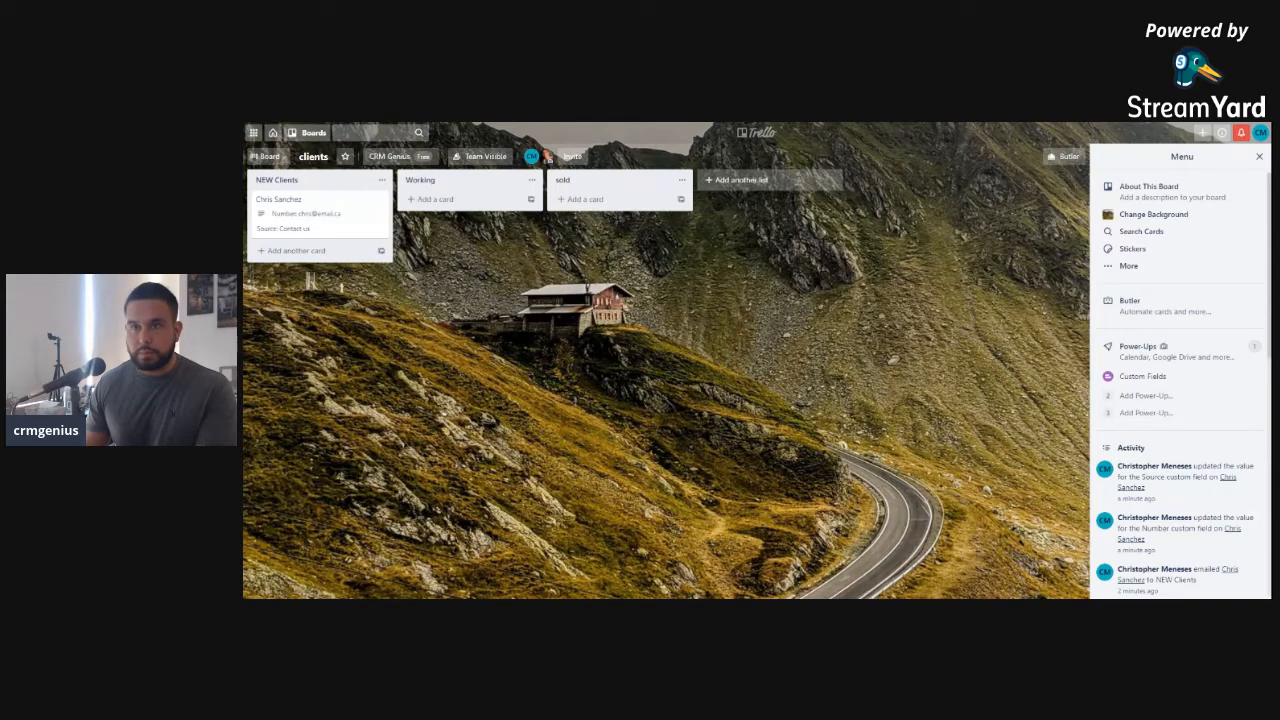
{"action": "key", "text": "Return"}
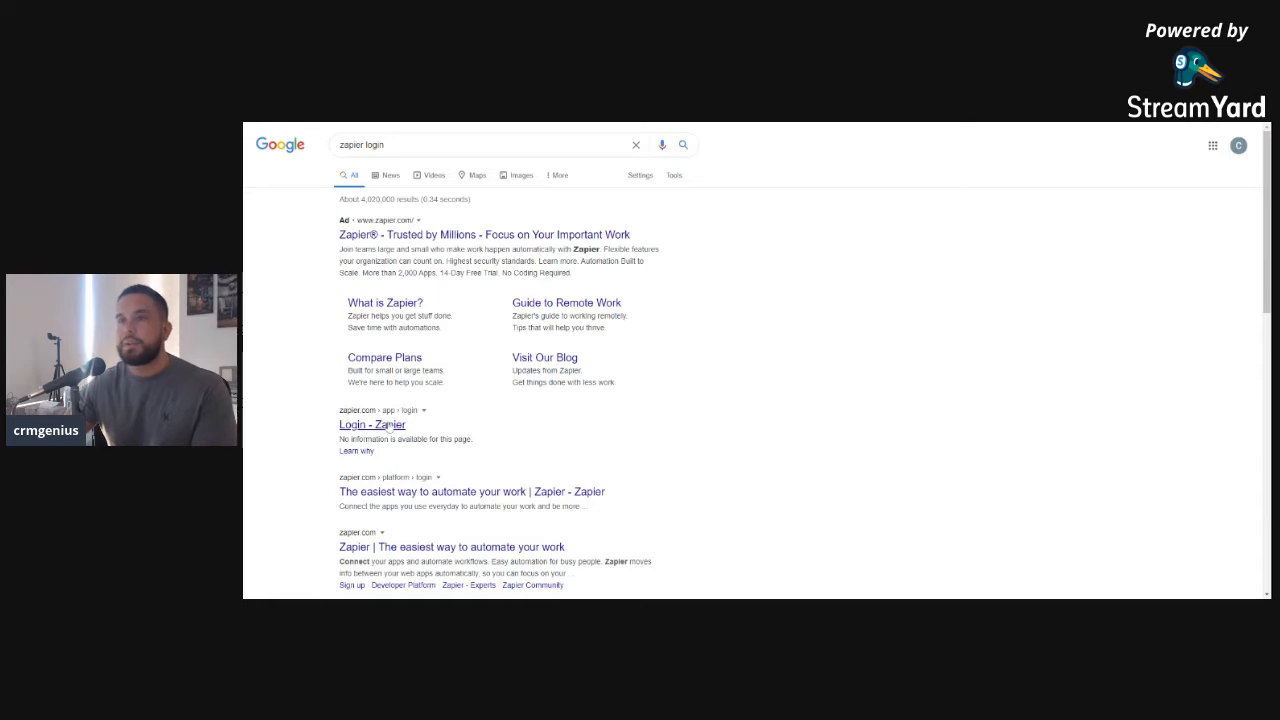
Open Zapier's login page and sign in with the Google account
{"action": "left_click", "coordinate": [390, 425]}
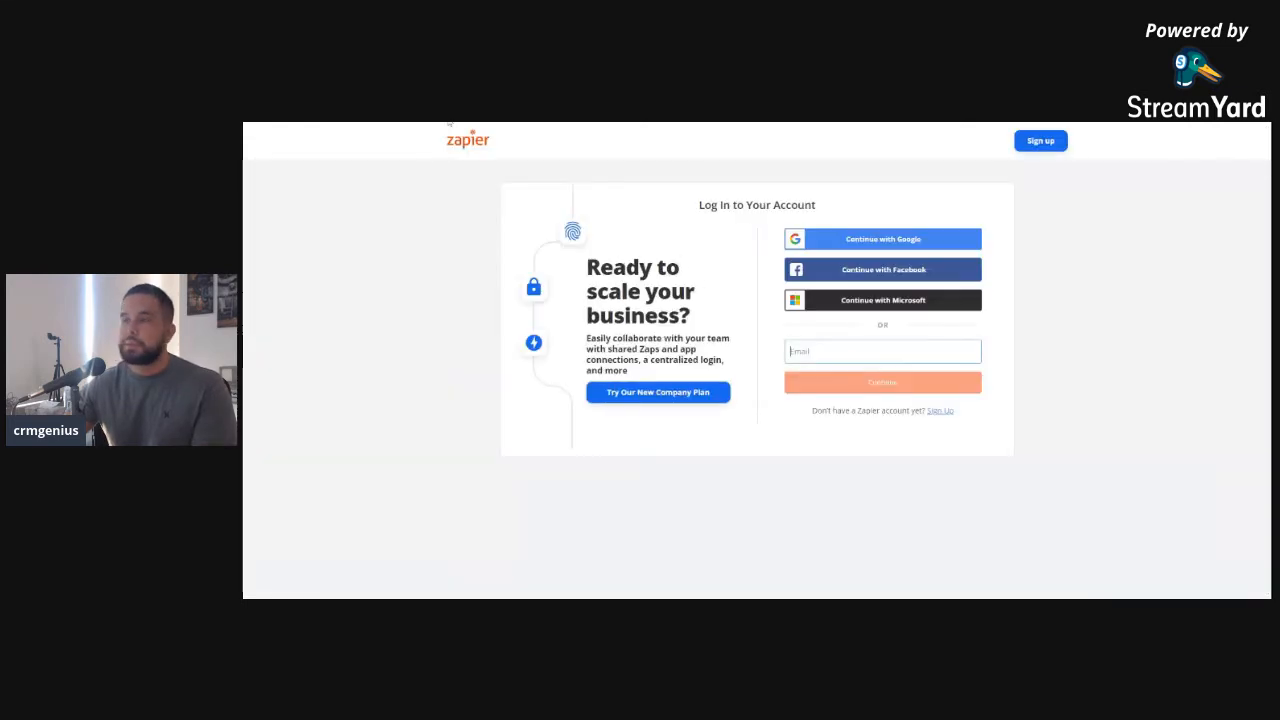
{"action": "left_click", "coordinate": [863, 240]}
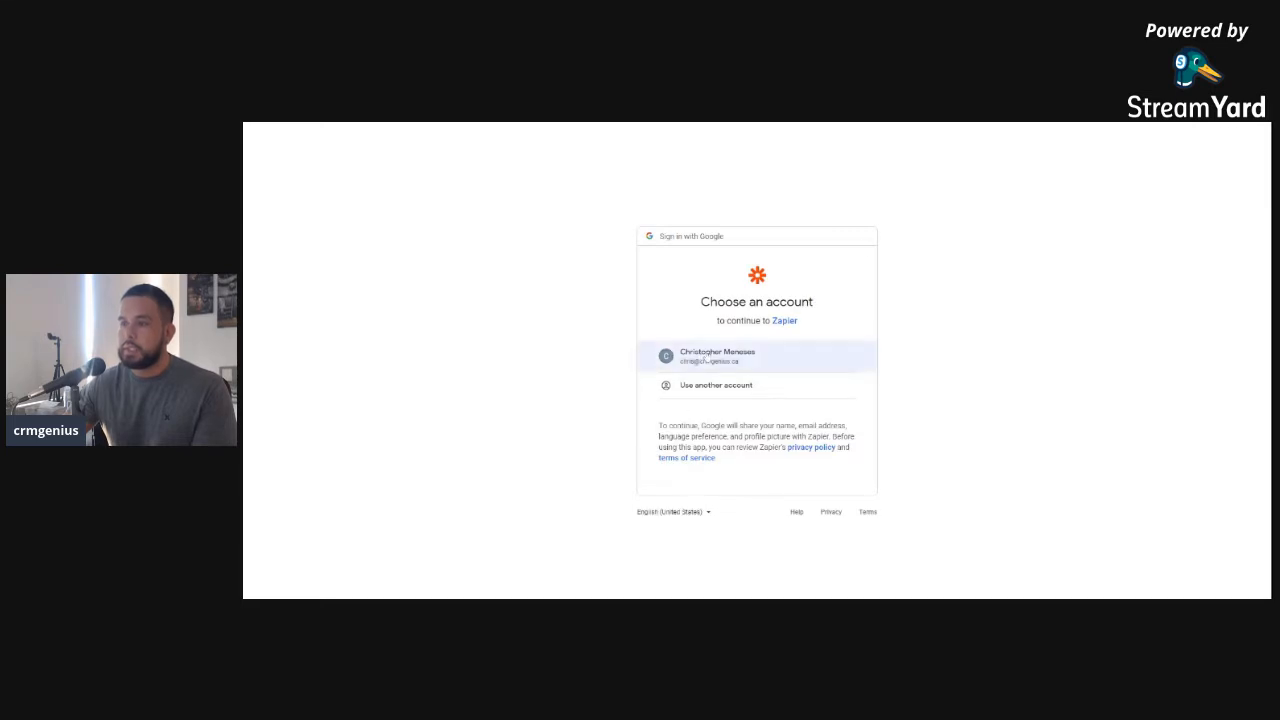
{"action": "left_click", "coordinate": [707, 356]}
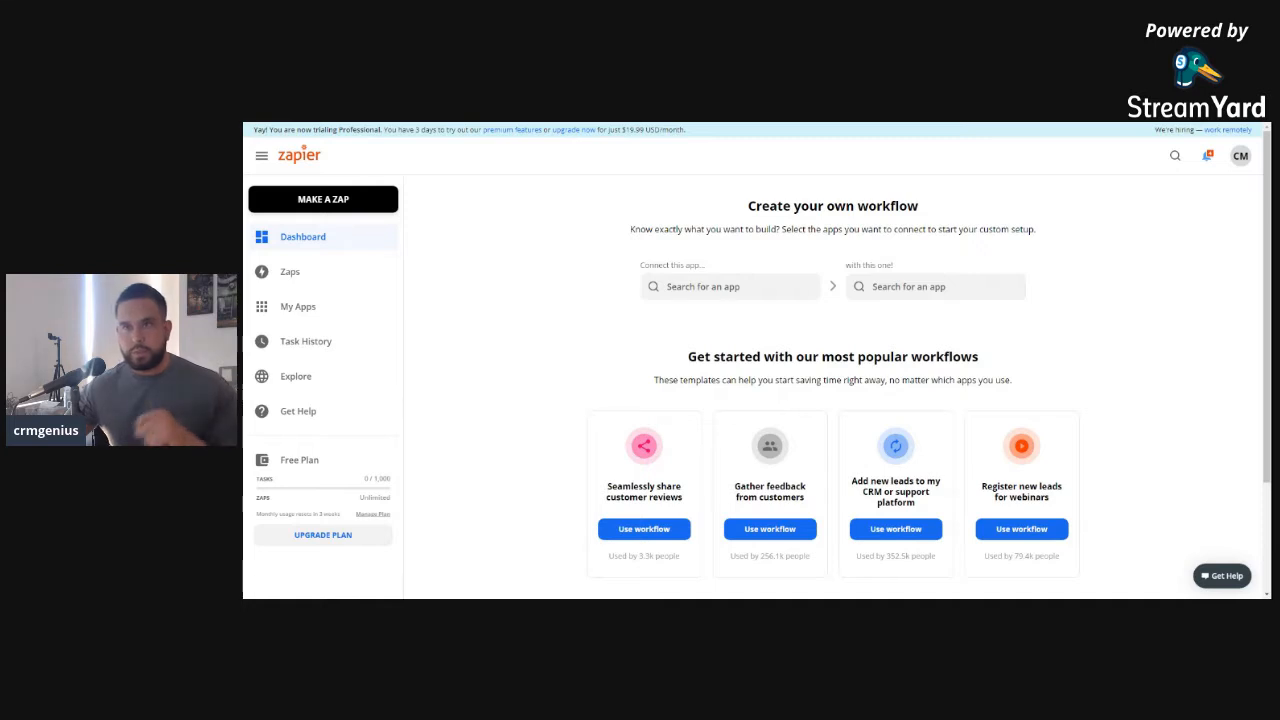
Make a new zap using Email Parser by Zapier as trigger app with the New Email event
{"action": "left_click", "coordinate": [728, 287]}
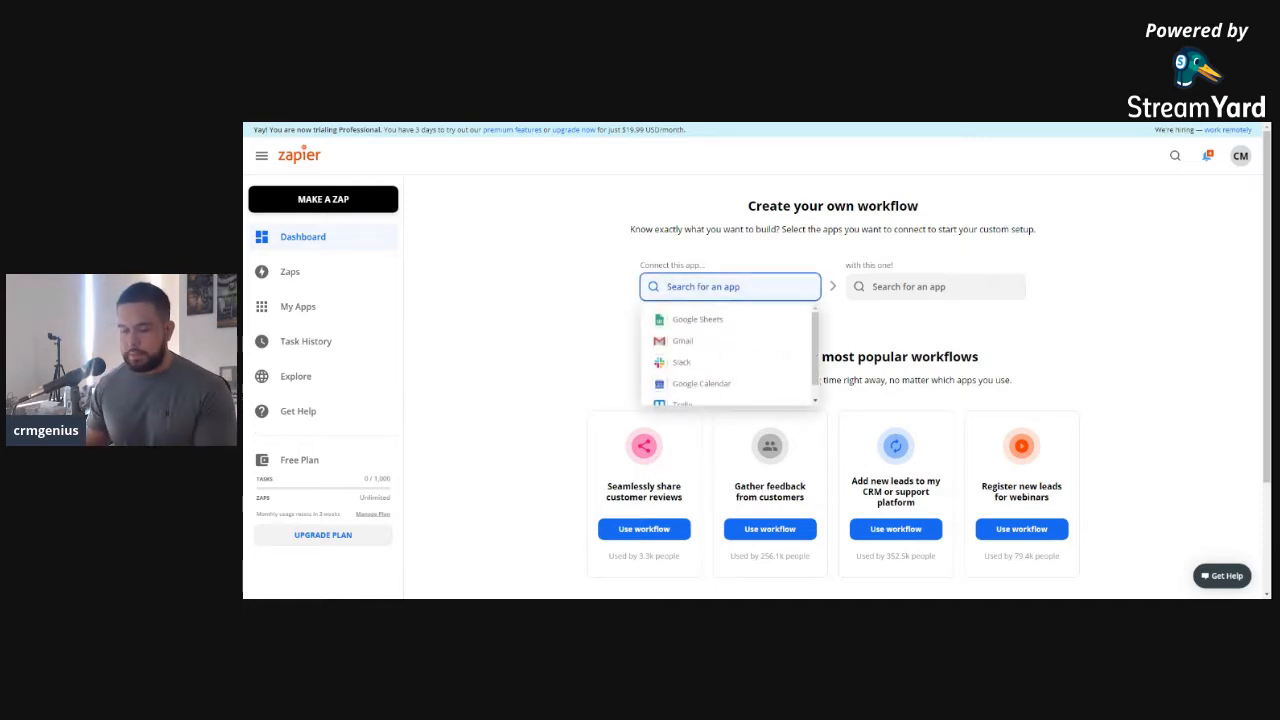
{"action": "type", "text": "zapier parser"}
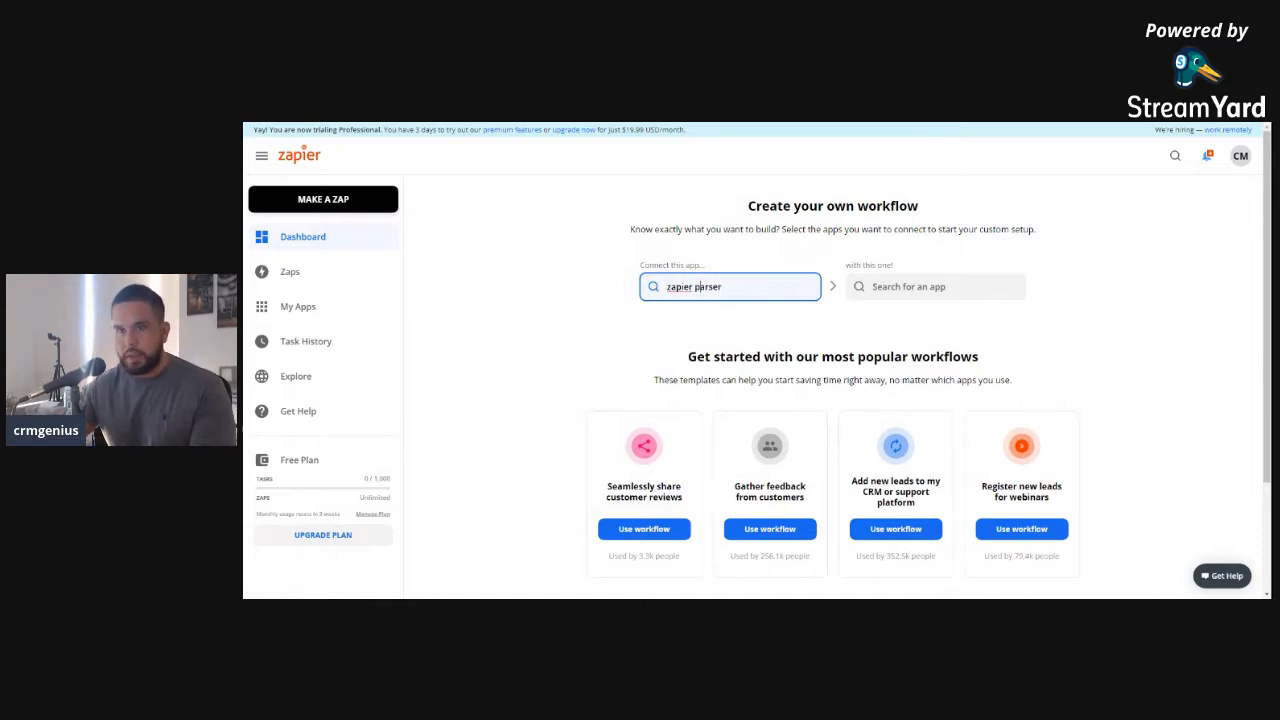
{"action": "left_click", "coordinate": [292, 199]}
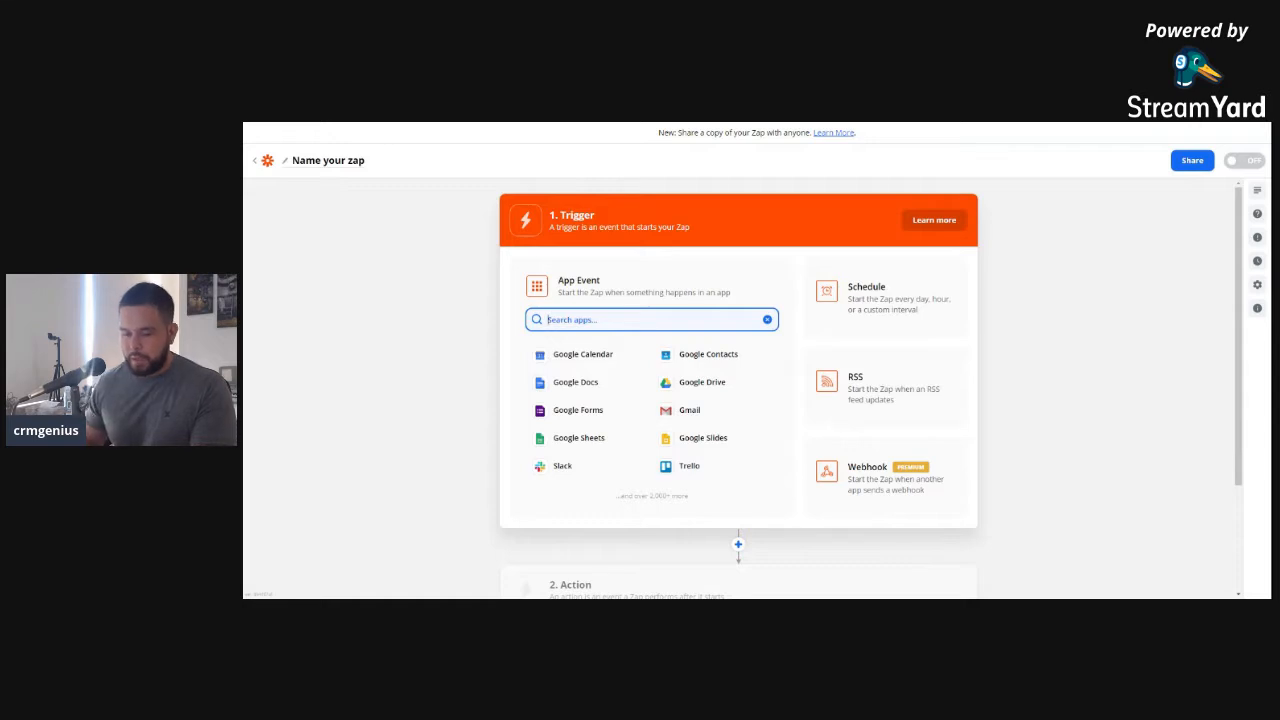
{"action": "type", "text": "parser"}
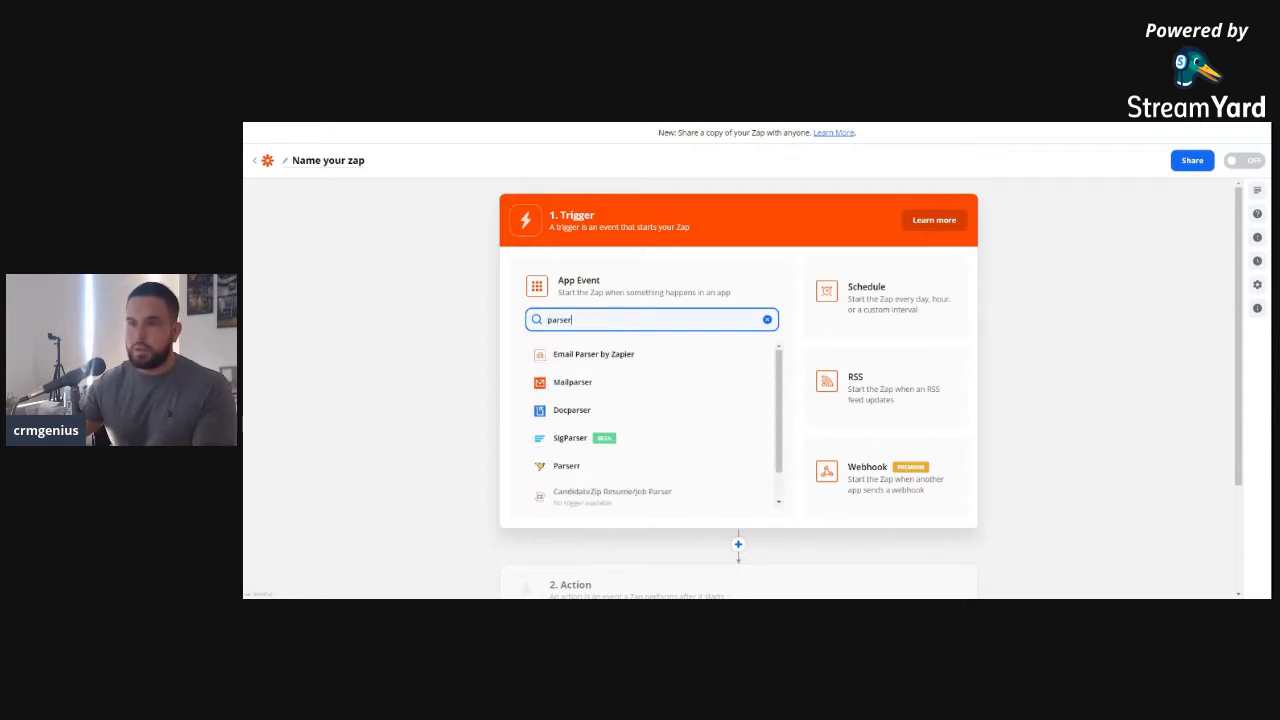
{"action": "left_click", "coordinate": [612, 353]}
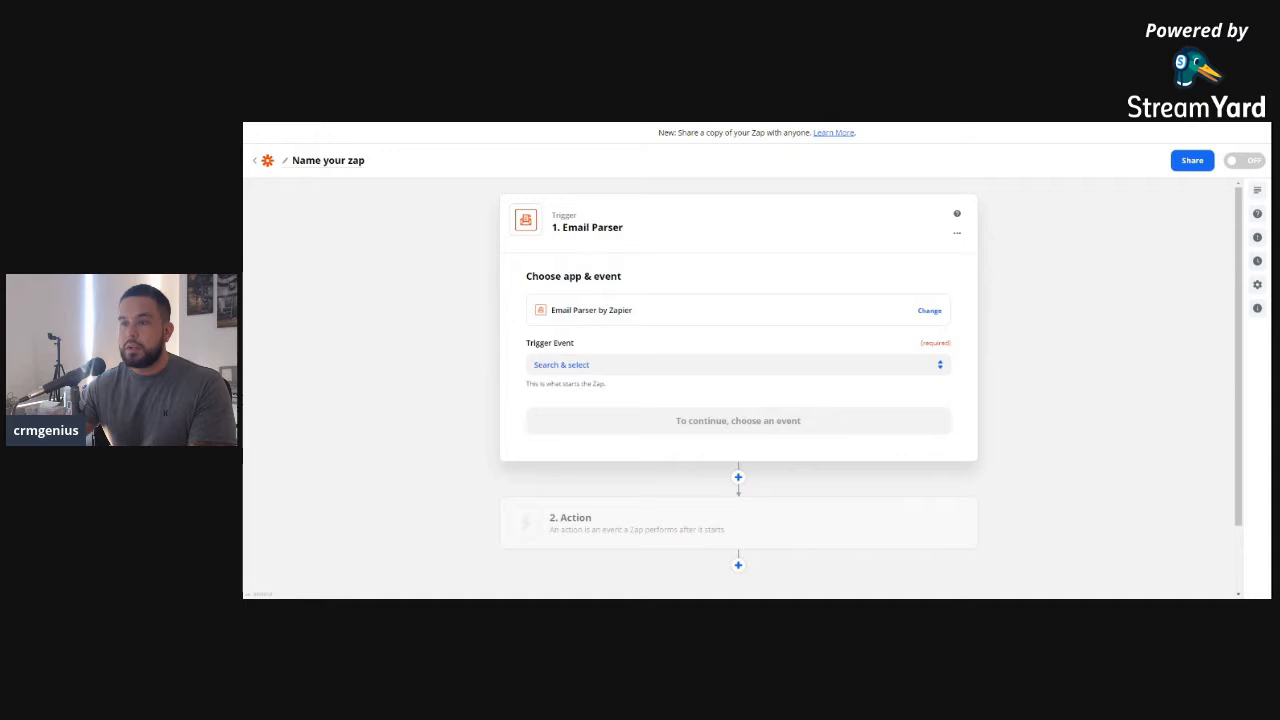
{"action": "left_click", "coordinate": [629, 400]}
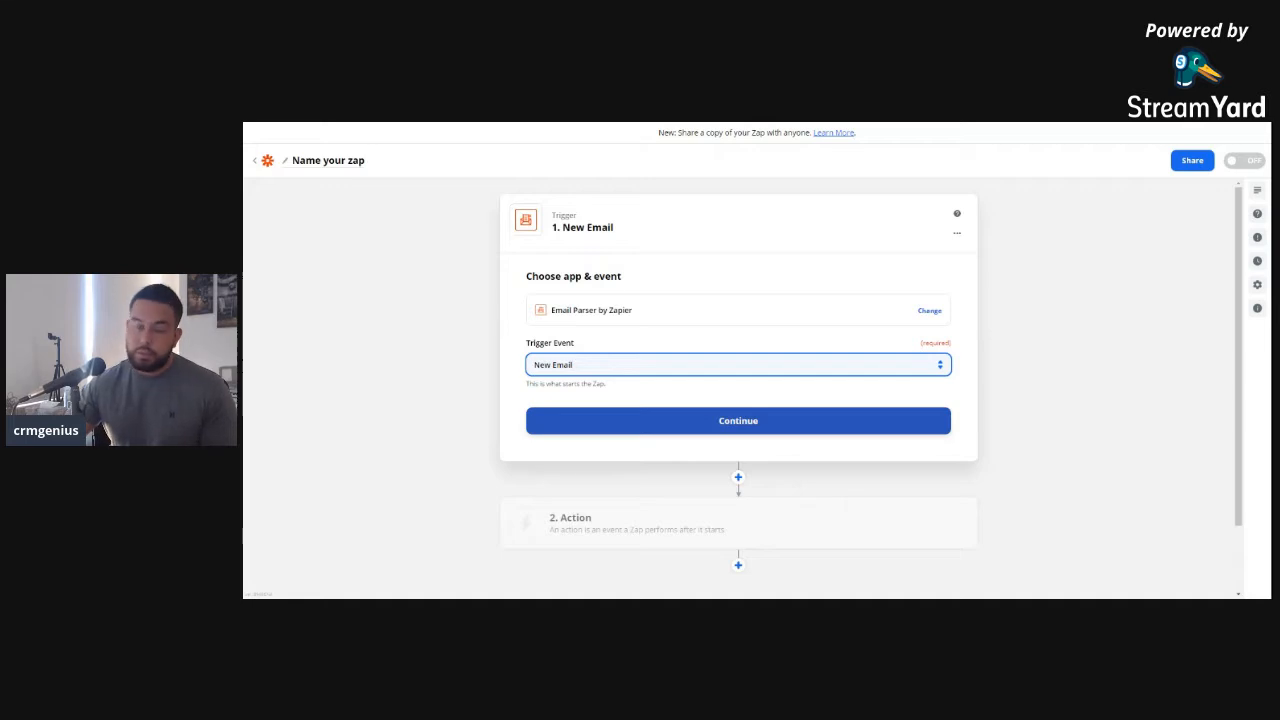
Sign in to Email Parser by Zapier and continue with the connected account
{"action": "left_click", "coordinate": [652, 418]}
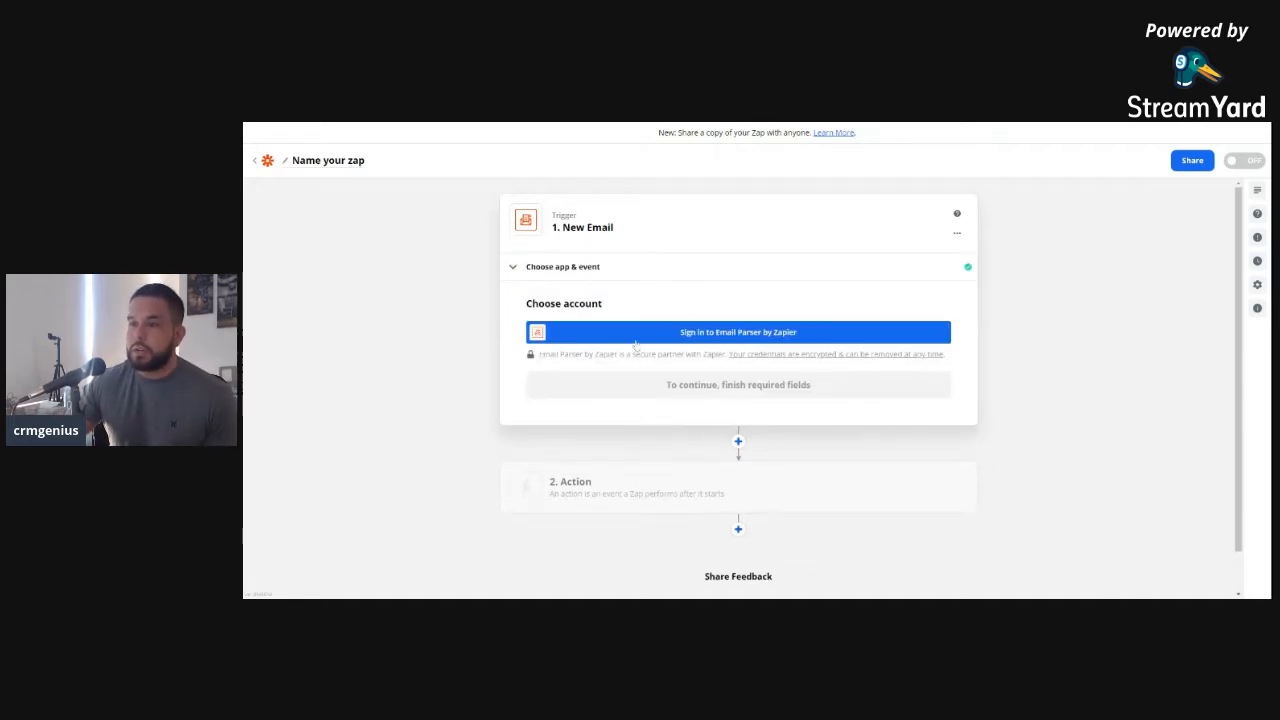
{"action": "left_click", "coordinate": [699, 333]}
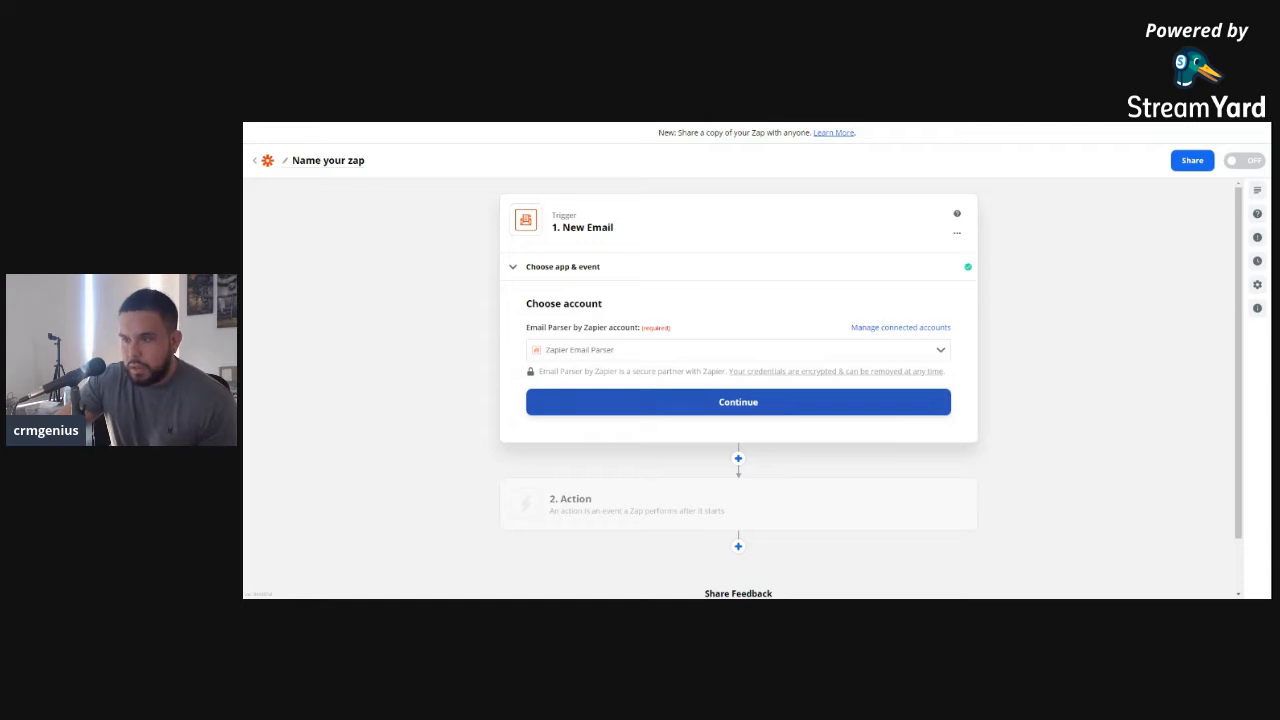
{"action": "left_click", "coordinate": [780, 415]}
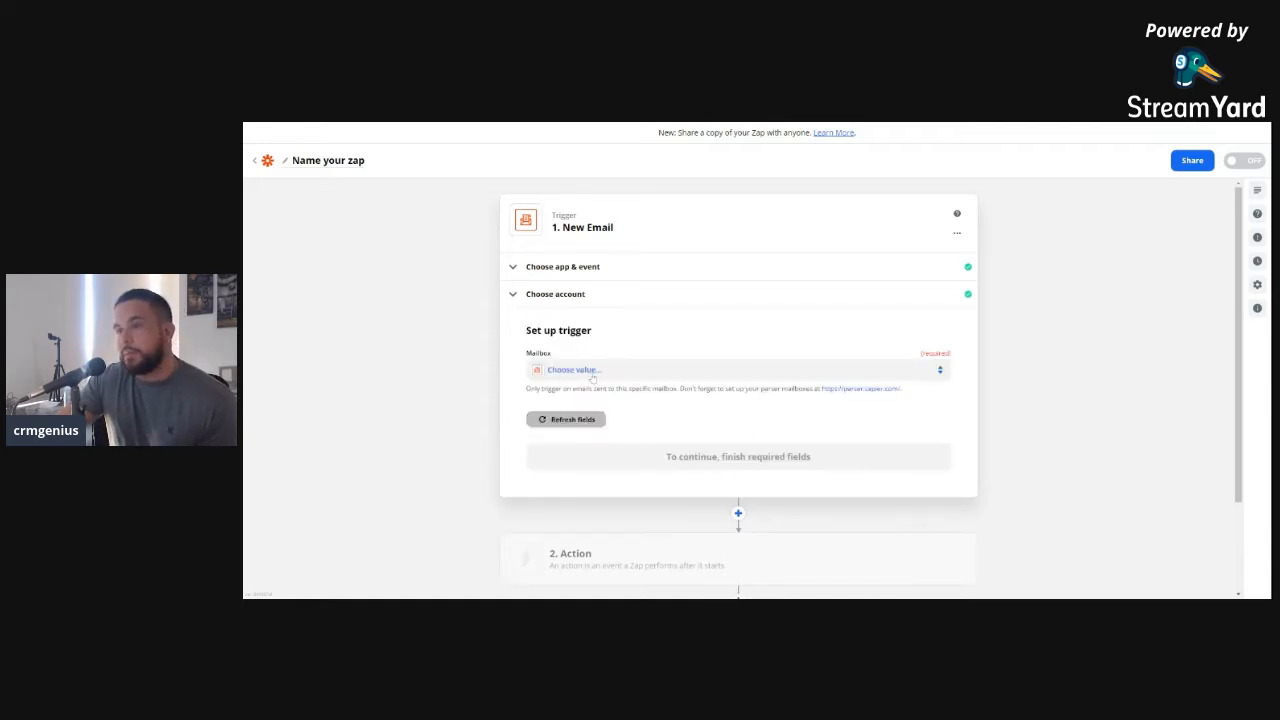
Check the Mailbox dropdown and find no parser mailboxes listed
{"action": "left_click", "coordinate": [600, 370]}
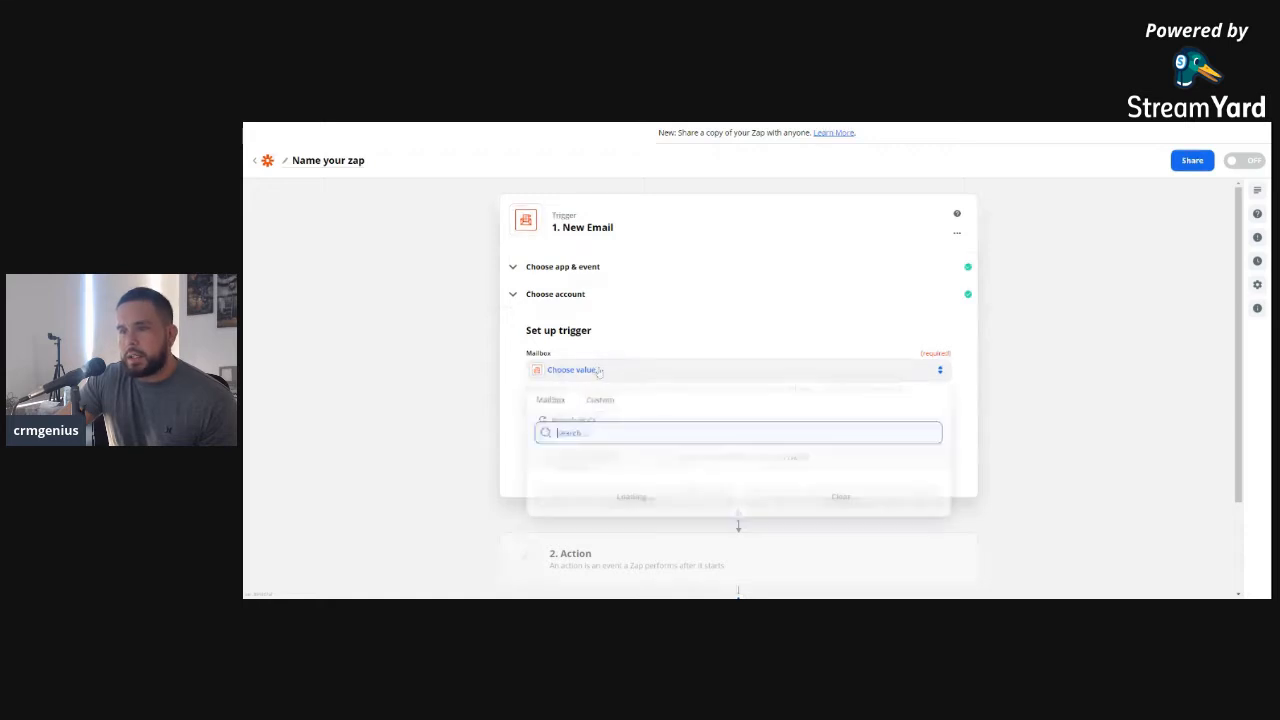
{"action": "left_click", "coordinate": [600, 370]}
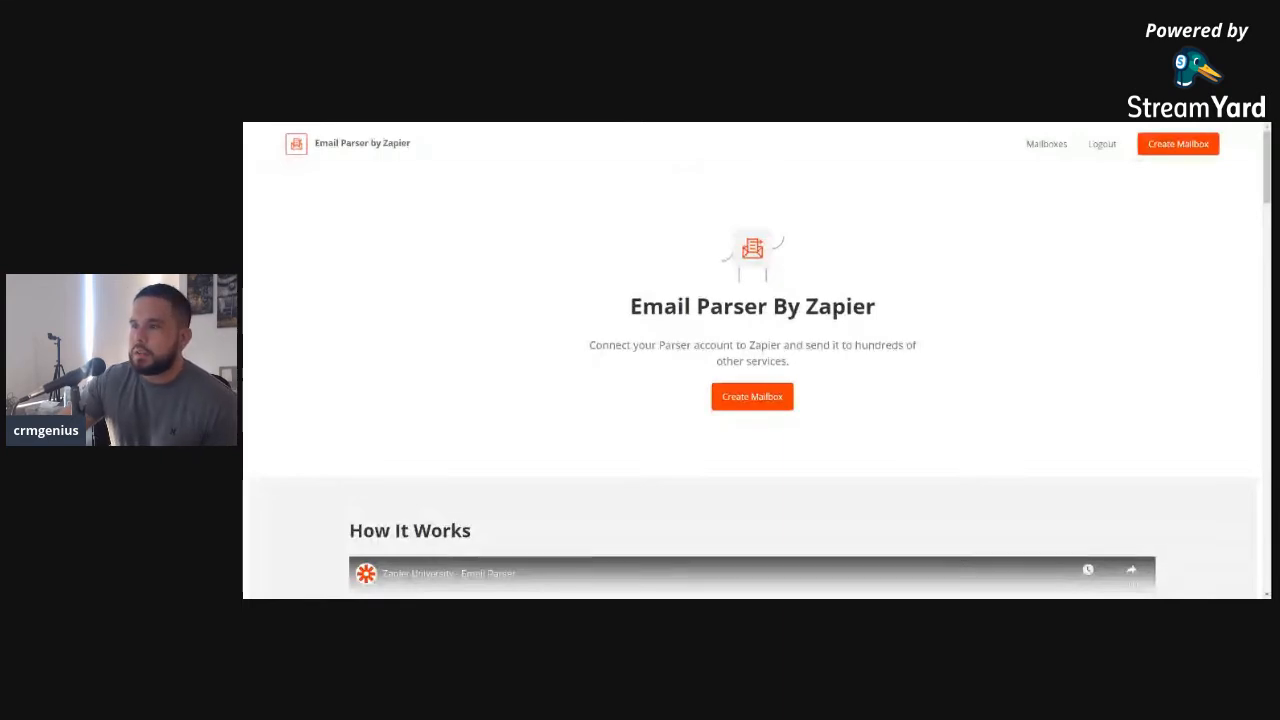
Create a new Email Parser mailbox awaiting its first email and open Gmail in a new tab
{"action": "left_click", "coordinate": [756, 400]}
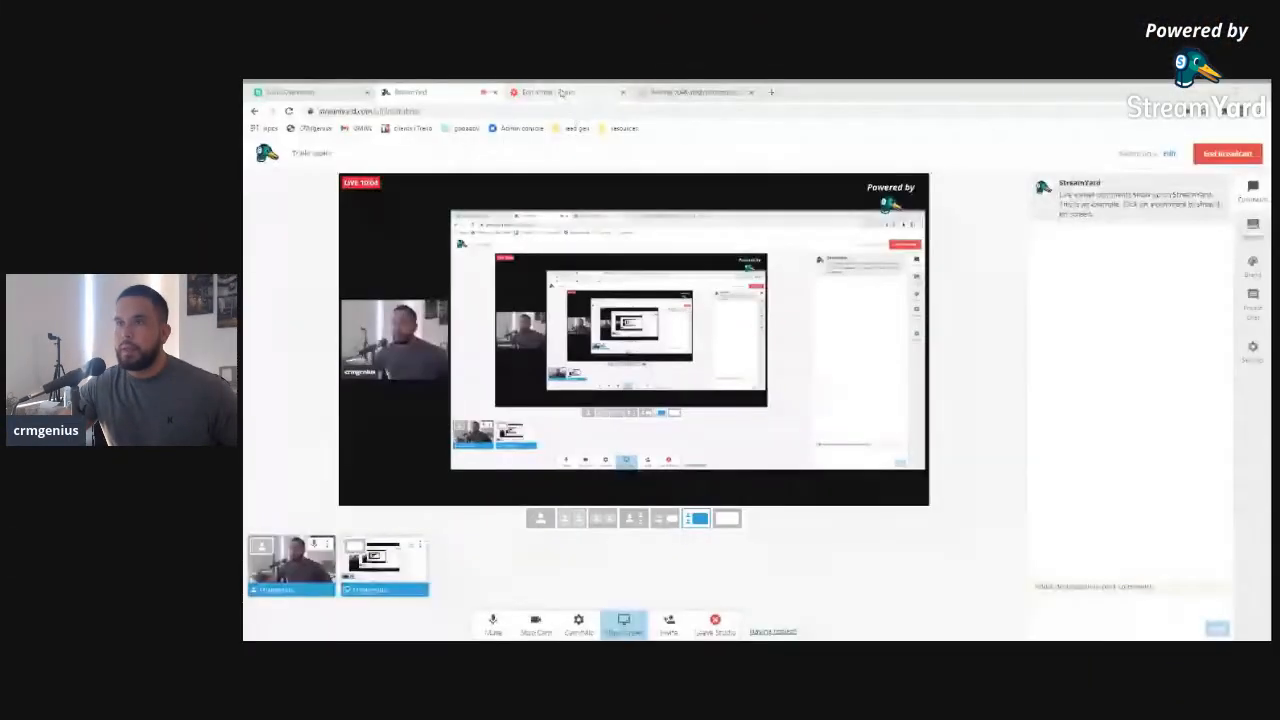
{"action": "left_click", "coordinate": [561, 92]}
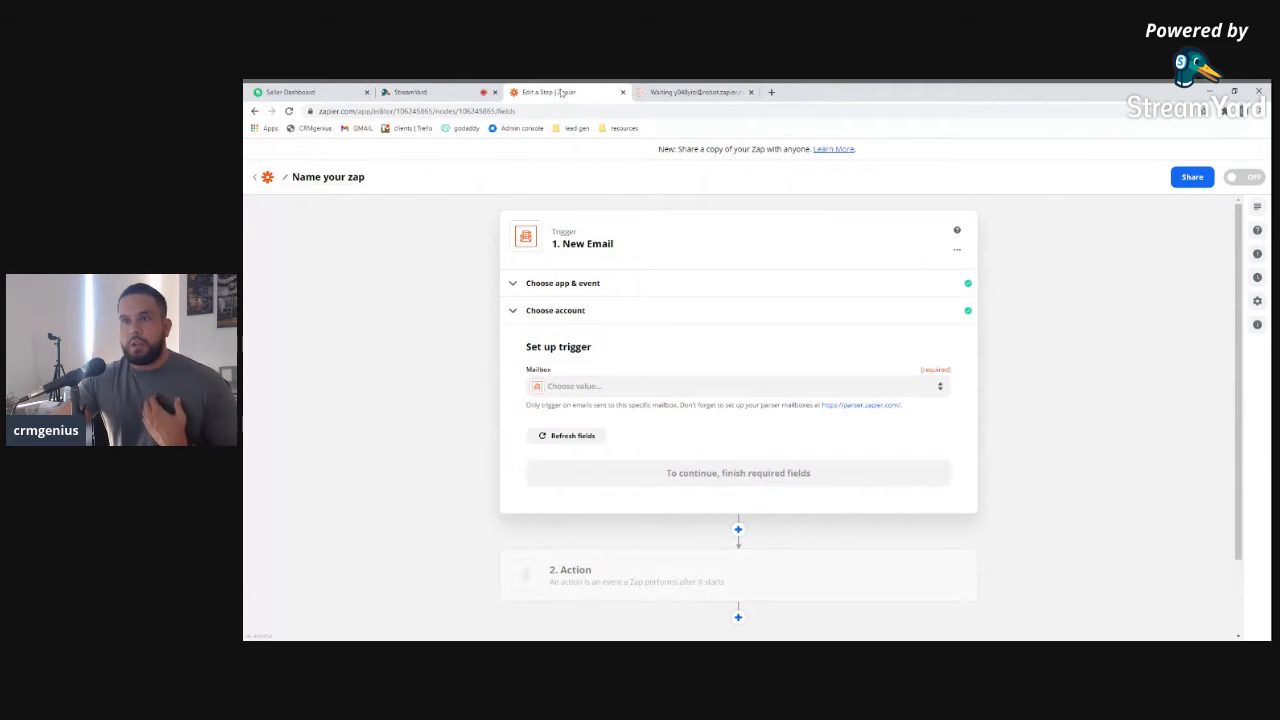
{"action": "left_click", "coordinate": [684, 92]}
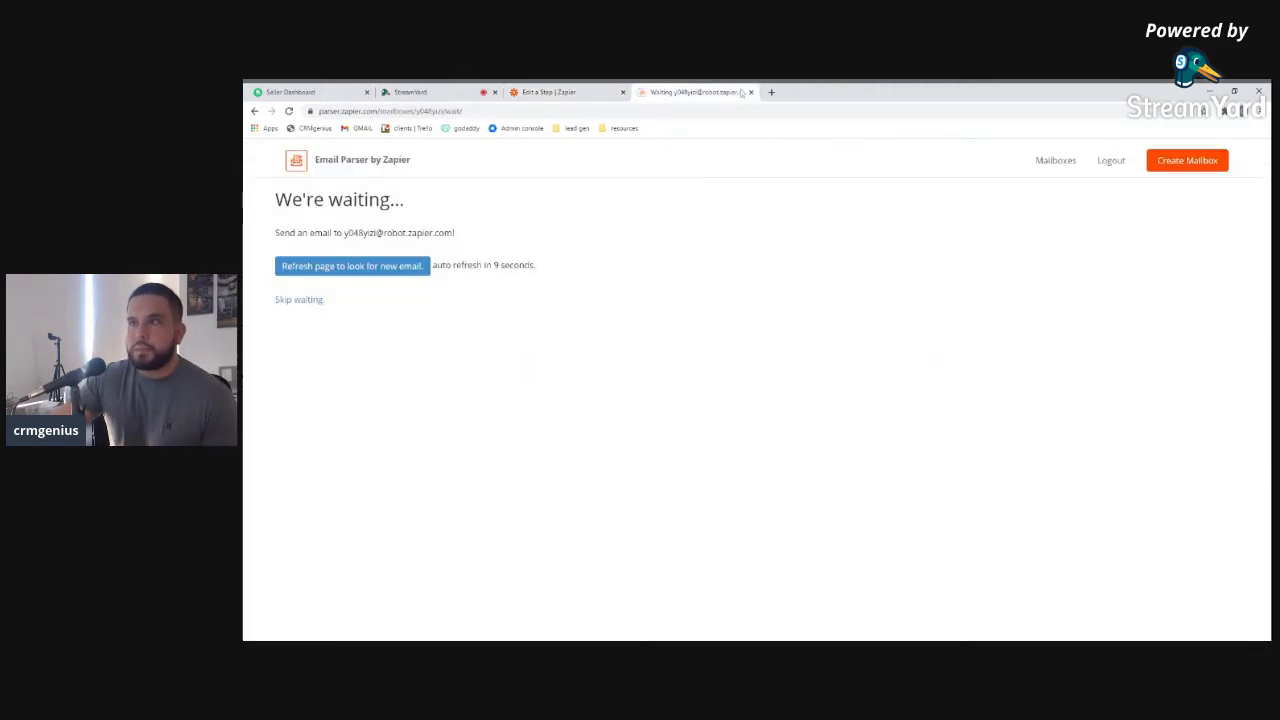
{"action": "left_click", "coordinate": [771, 92]}
{"action": "left_click", "coordinate": [352, 128]}
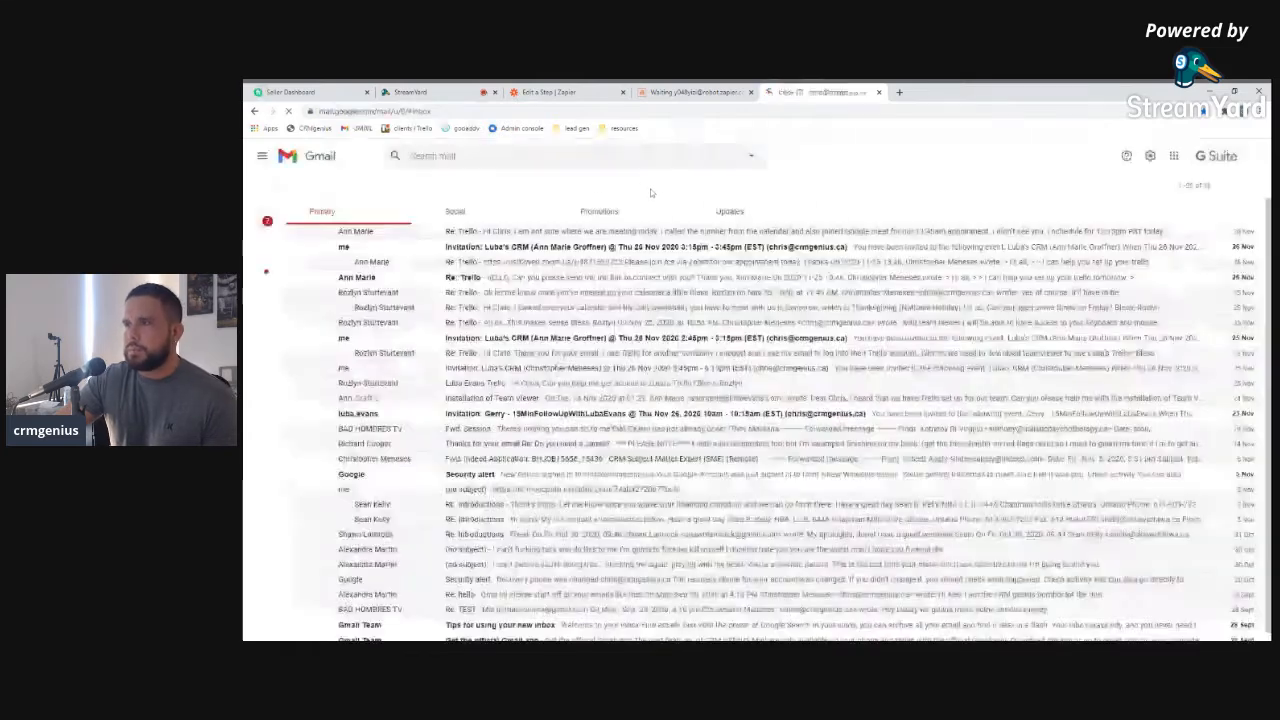
Open the CRMgenius contact-form email under Updates and start forwarding it
{"action": "left_click", "coordinate": [745, 214]}
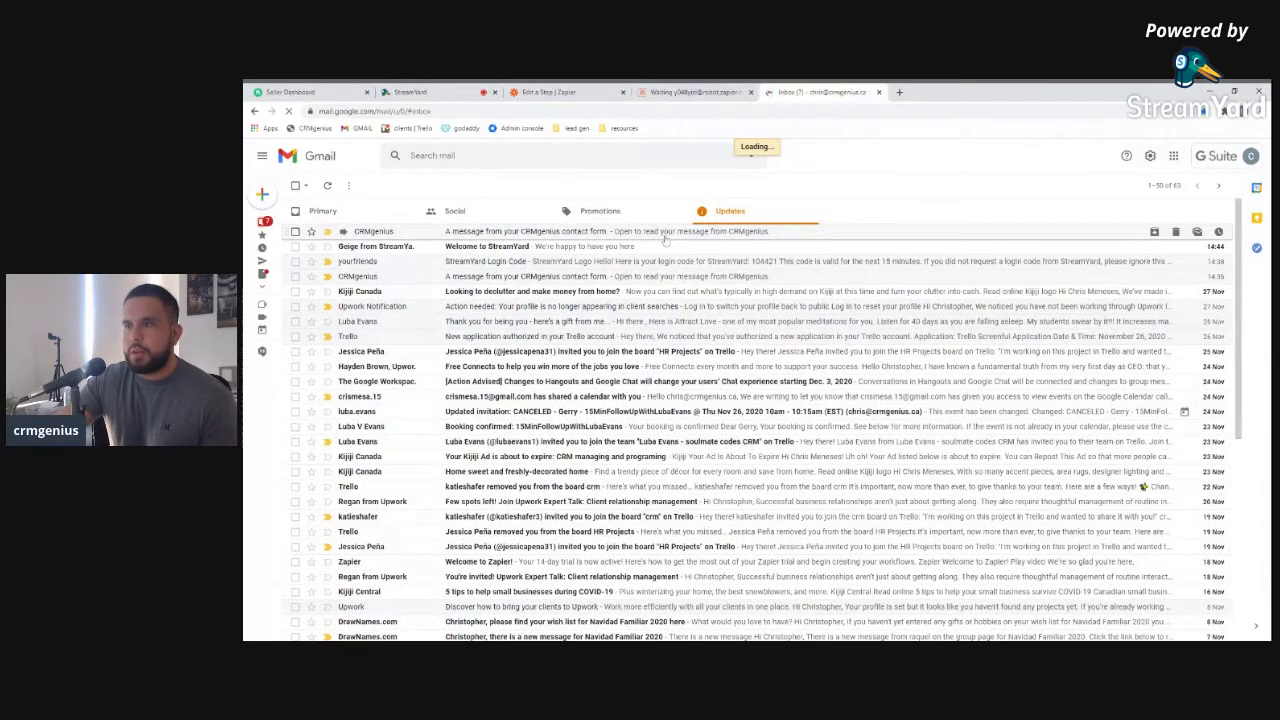
{"action": "left_click", "coordinate": [665, 234]}
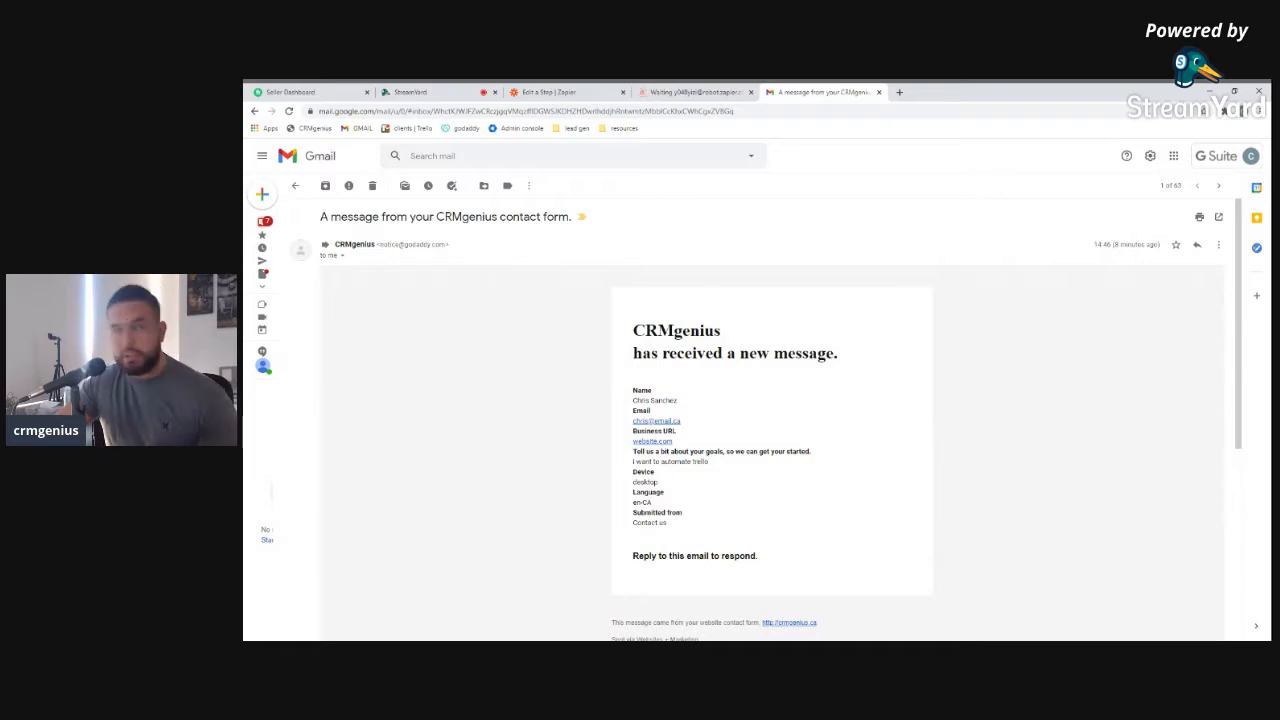
{"action": "left_click", "coordinate": [1218, 245]}
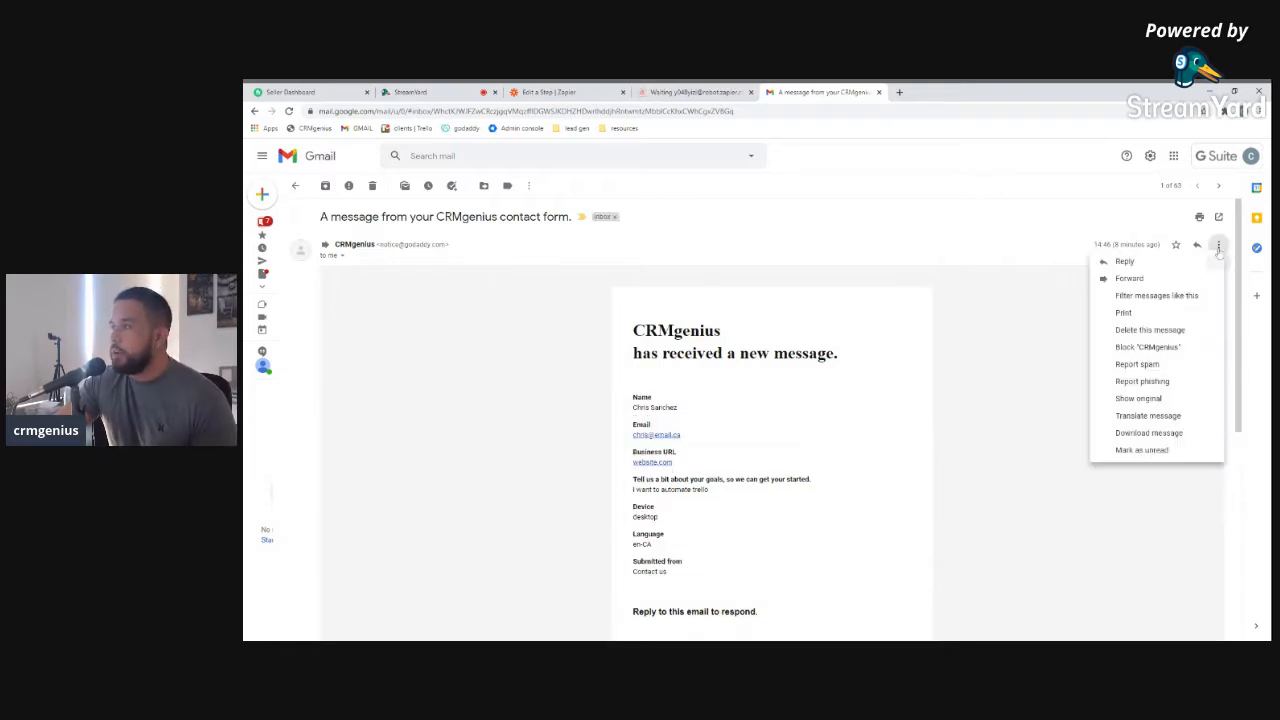
{"action": "left_click", "coordinate": [1130, 278]}
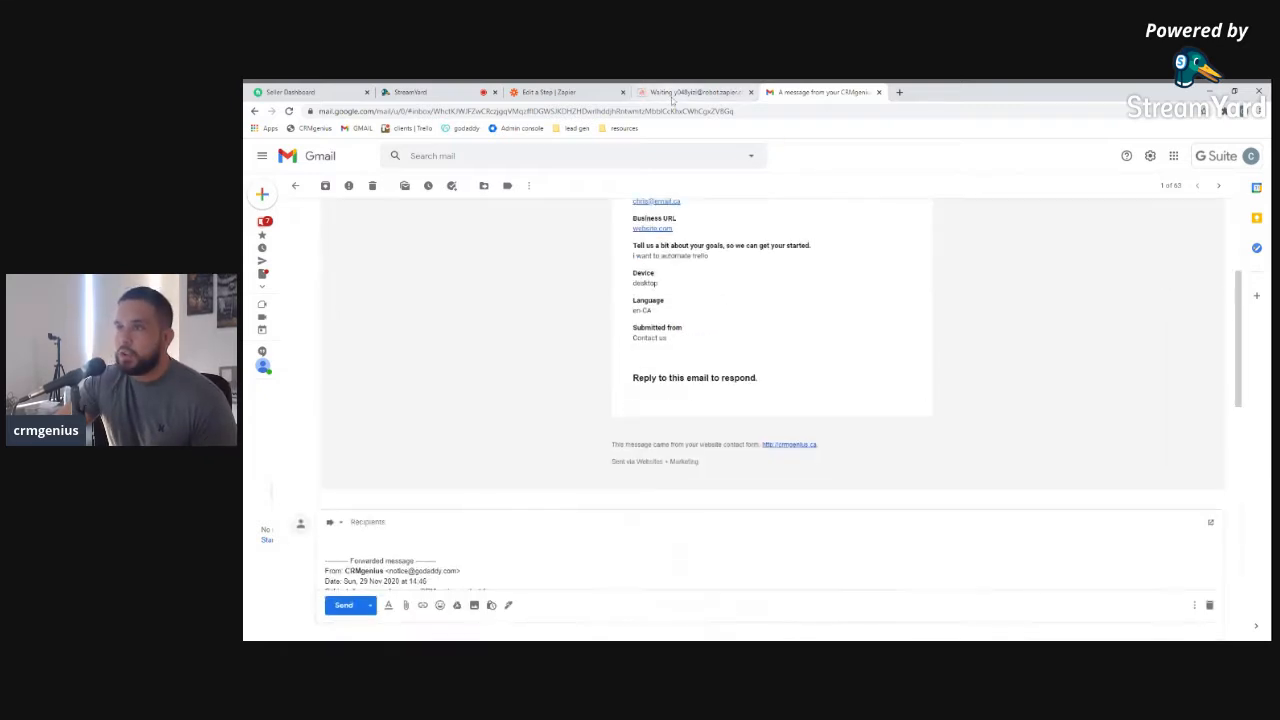
Copy the parser mailbox address, paste it as the forward's recipient, and send
{"action": "left_click", "coordinate": [672, 96]}
{"action": "left_click_drag", "start_coordinate": [454, 232], "coordinate": [352, 232]}
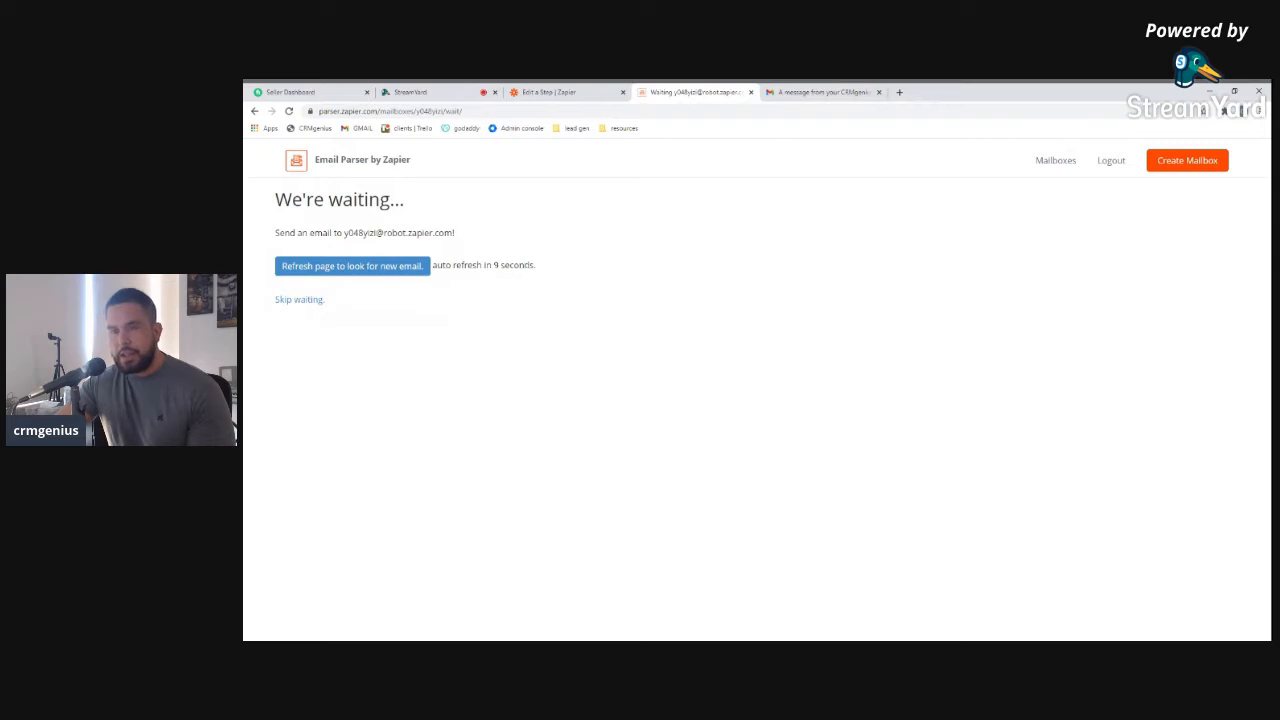
{"action": "left_click_drag", "start_coordinate": [344, 232], "coordinate": [453, 232]}
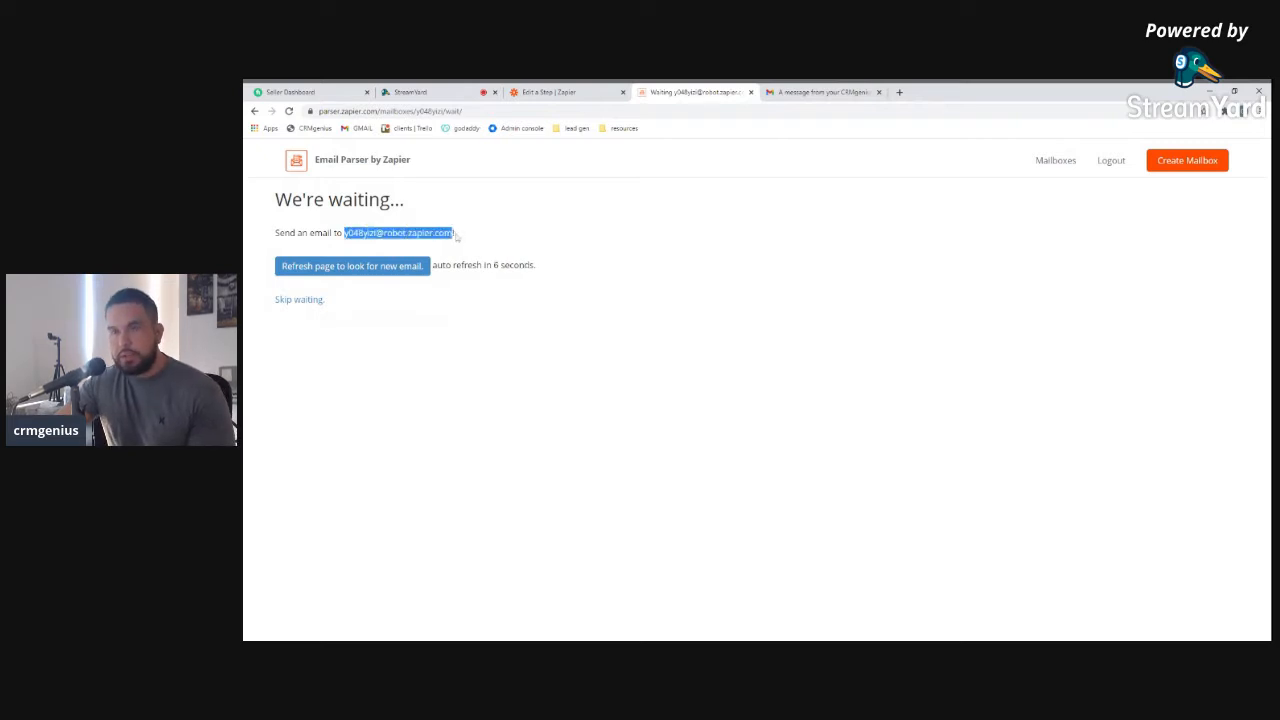
{"action": "left_click", "coordinate": [795, 93]}
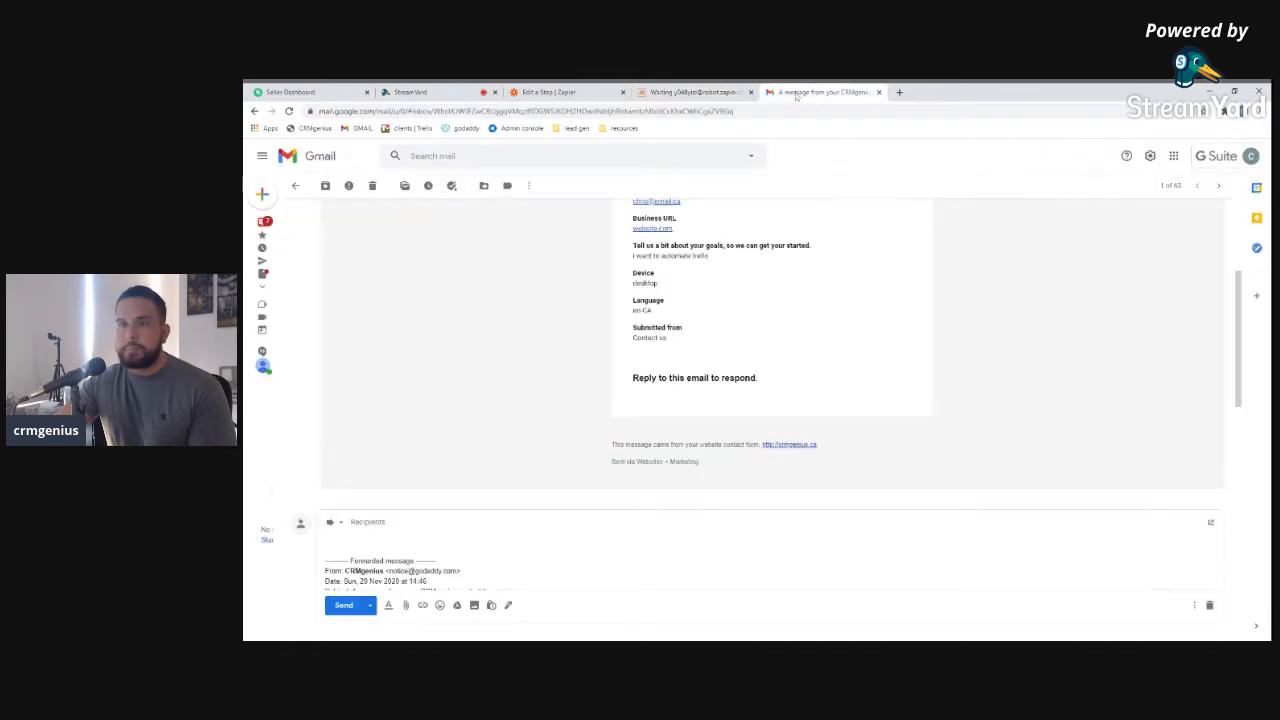
{"action": "scroll", "coordinate": [826, 231], "scroll_direction": "up", "scroll_amount": 4}
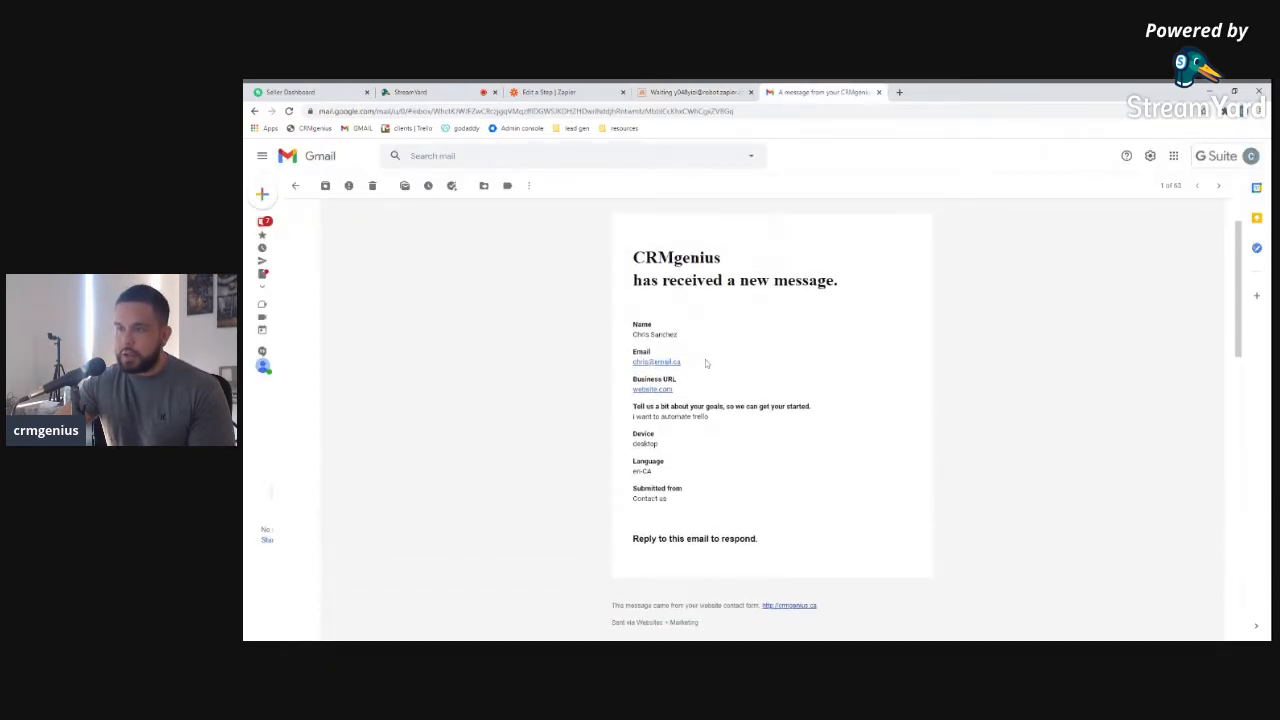
{"action": "scroll", "coordinate": [705, 364], "scroll_direction": "down", "scroll_amount": 5}
{"action": "left_click", "coordinate": [368, 415]}
{"action": "key", "text": "ctrl+v"}
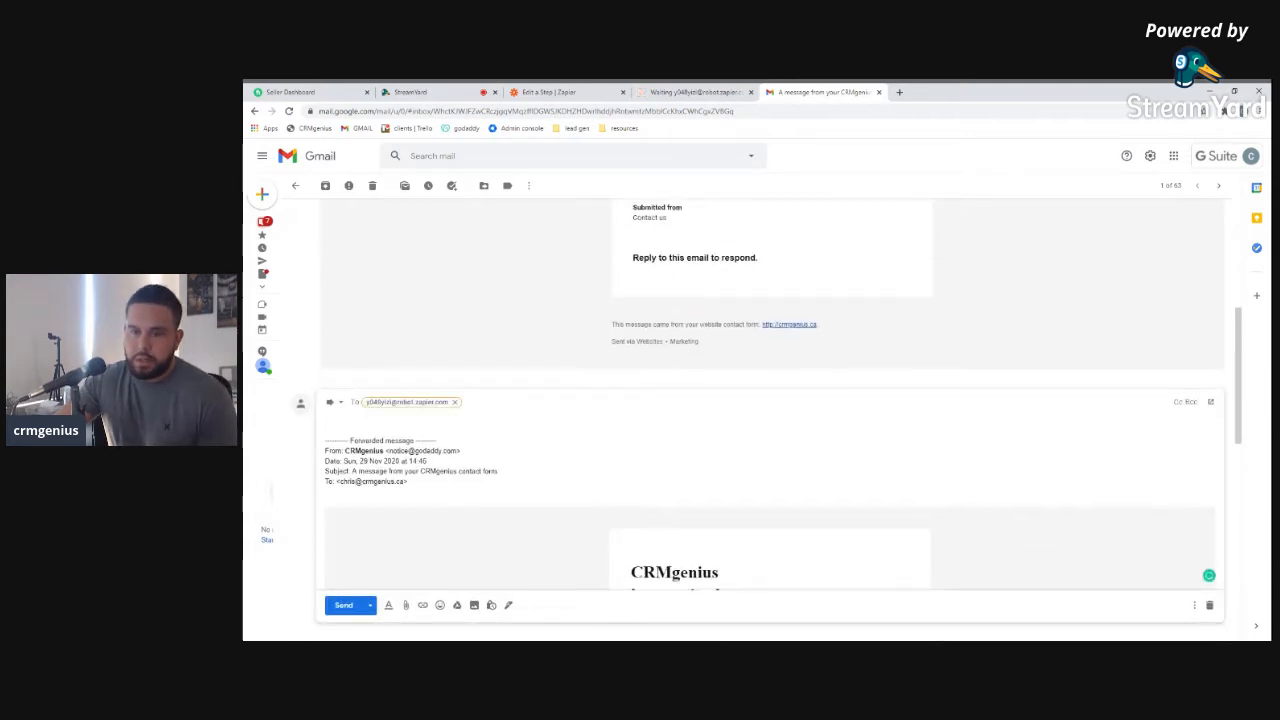
{"action": "left_click", "coordinate": [334, 607]}
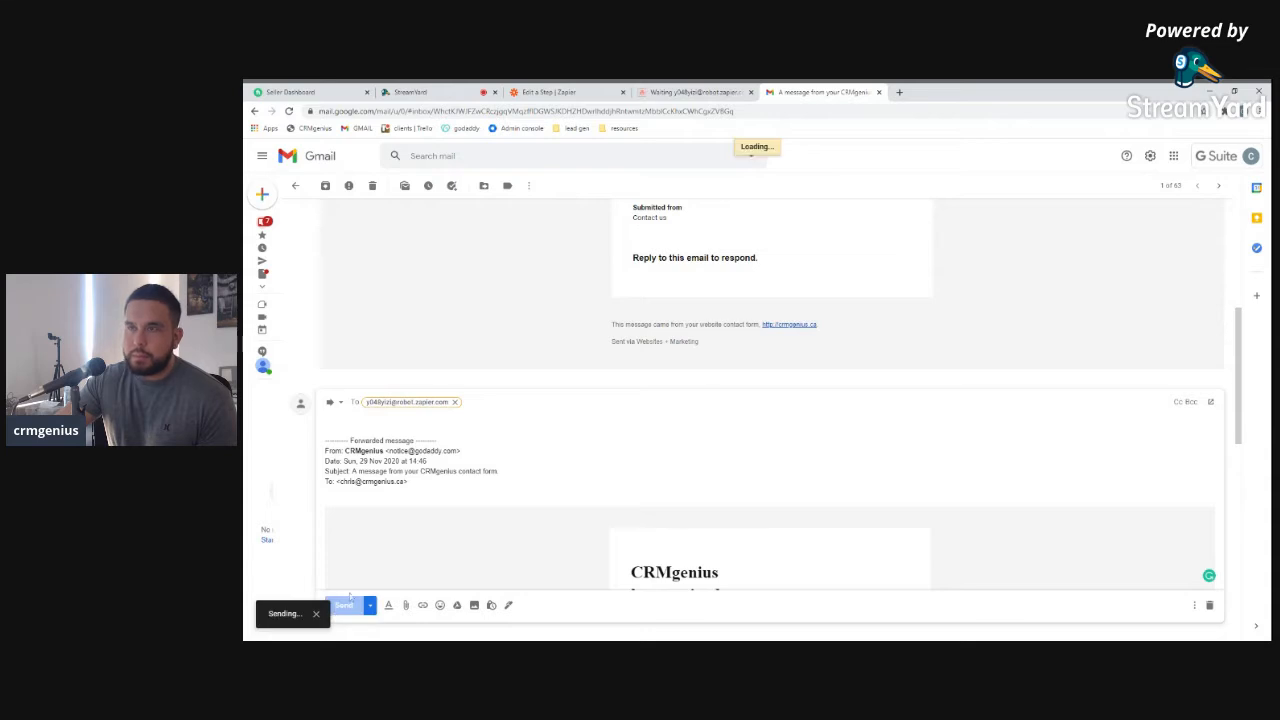
{"action": "left_click", "coordinate": [709, 97]}
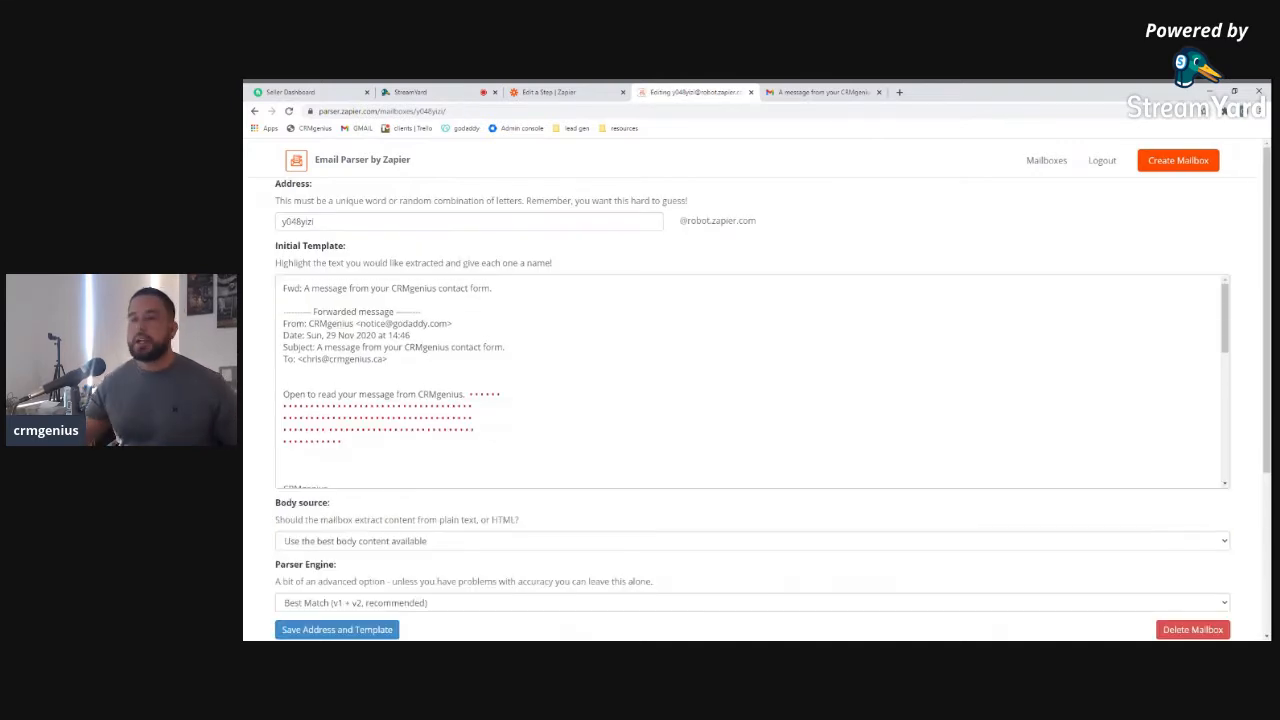
Mark the contact's name in the template as the Name field
{"action": "scroll", "coordinate": [750, 380], "scroll_direction": "down", "scroll_amount": 1}
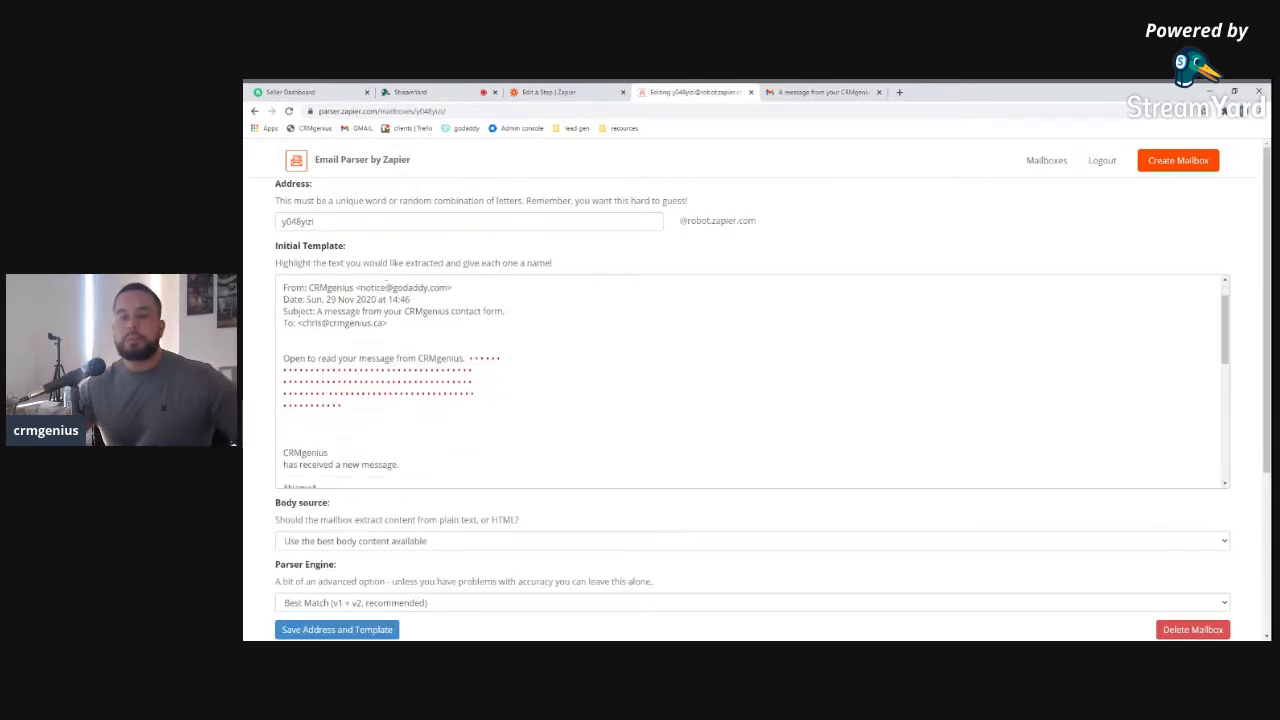
{"action": "scroll", "coordinate": [750, 380], "scroll_direction": "up", "scroll_amount": 3}
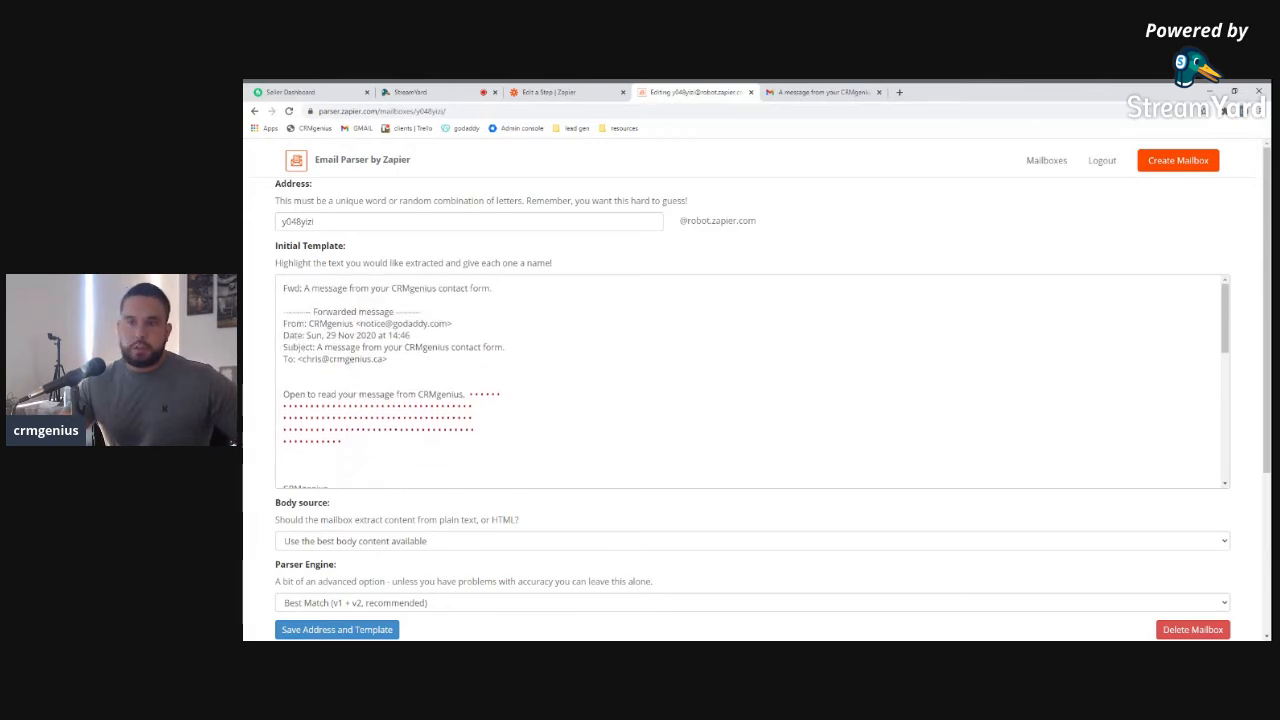
{"action": "scroll", "coordinate": [750, 380], "scroll_direction": "down", "scroll_amount": 3}
{"action": "scroll", "coordinate": [750, 380], "scroll_direction": "down", "scroll_amount": 2}
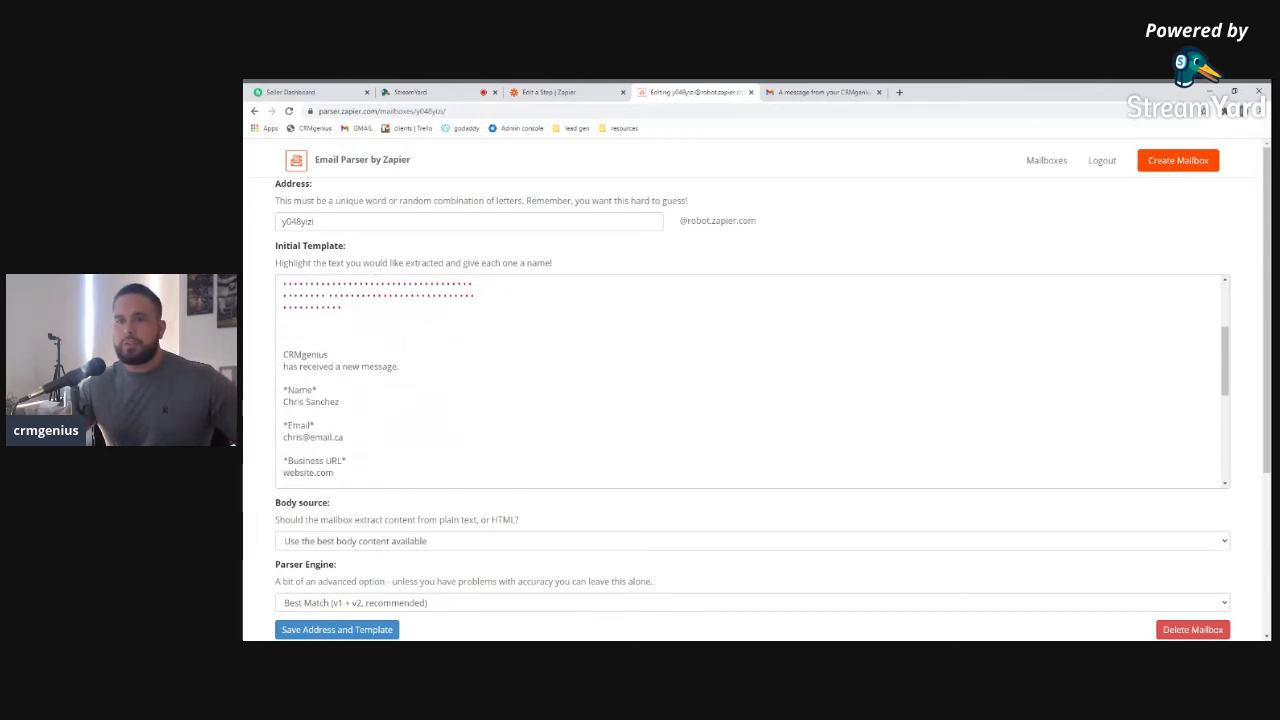
{"action": "scroll", "coordinate": [750, 380], "scroll_direction": "down", "scroll_amount": 1}
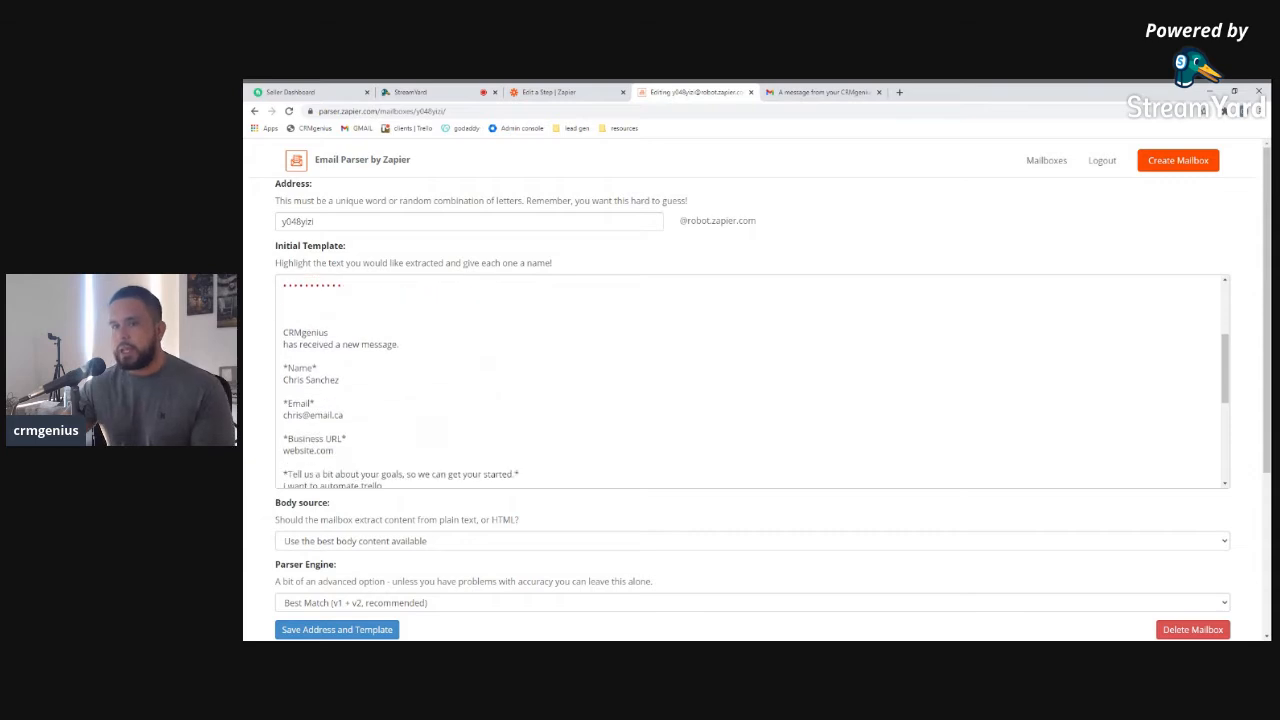
{"action": "scroll", "coordinate": [750, 380], "scroll_direction": "down", "scroll_amount": 1}
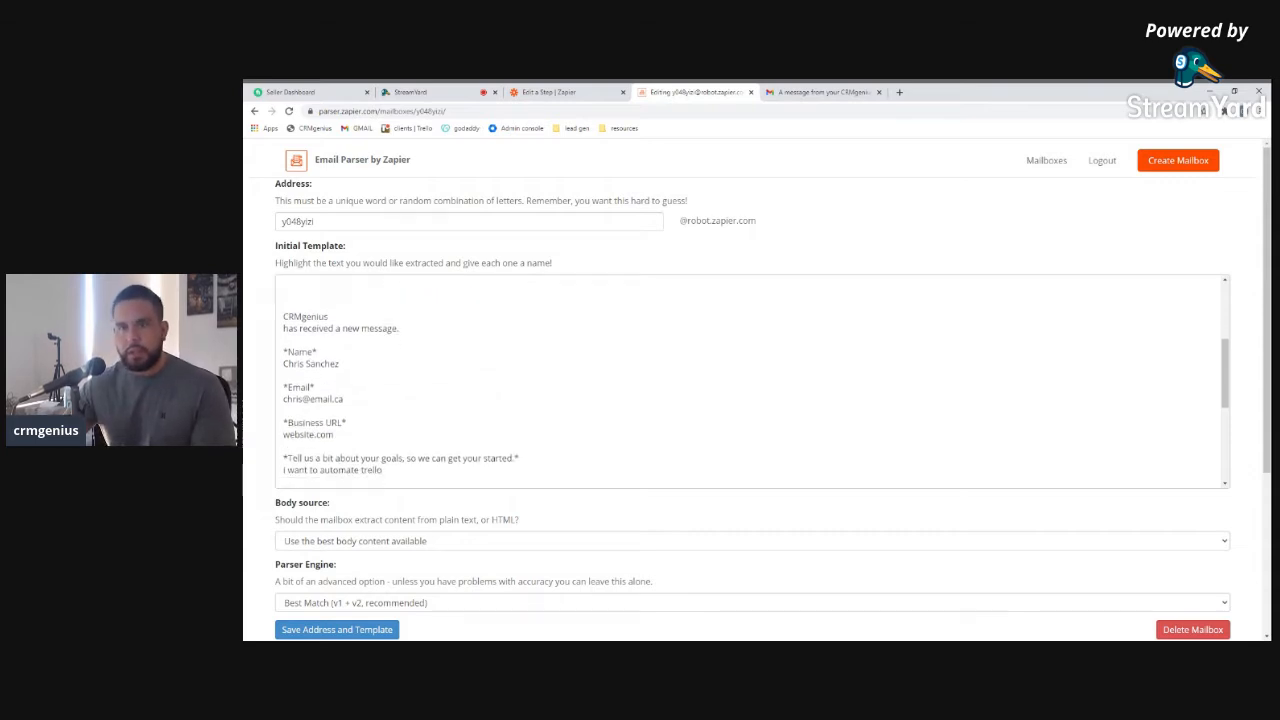
{"action": "mouse_move", "coordinate": [340, 348]}
{"action": "left_mouse_down"}
{"action": "mouse_move", "coordinate": [313, 359]}
{"action": "mouse_move", "coordinate": [336, 348]}
{"action": "left_mouse_up"}
{"action": "left_click", "coordinate": [284, 348]}
{"action": "double_click", "coordinate": [291, 348]}
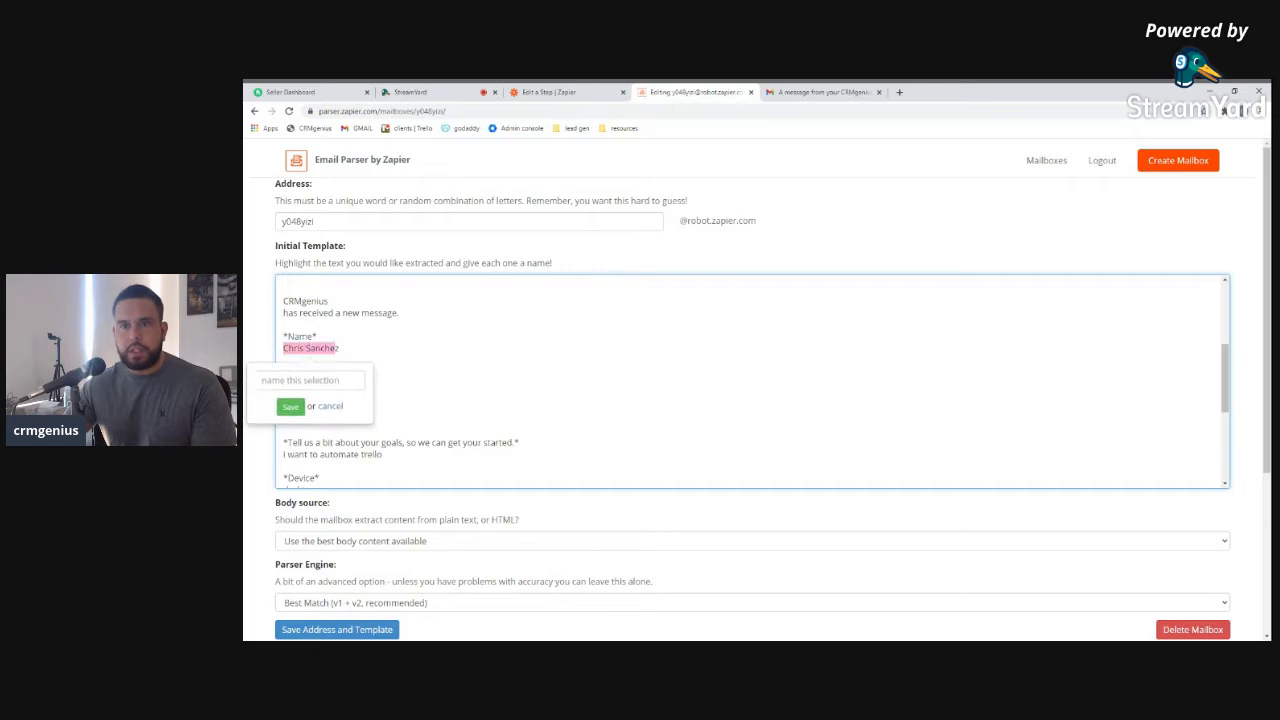
{"action": "left_click", "coordinate": [311, 380]}
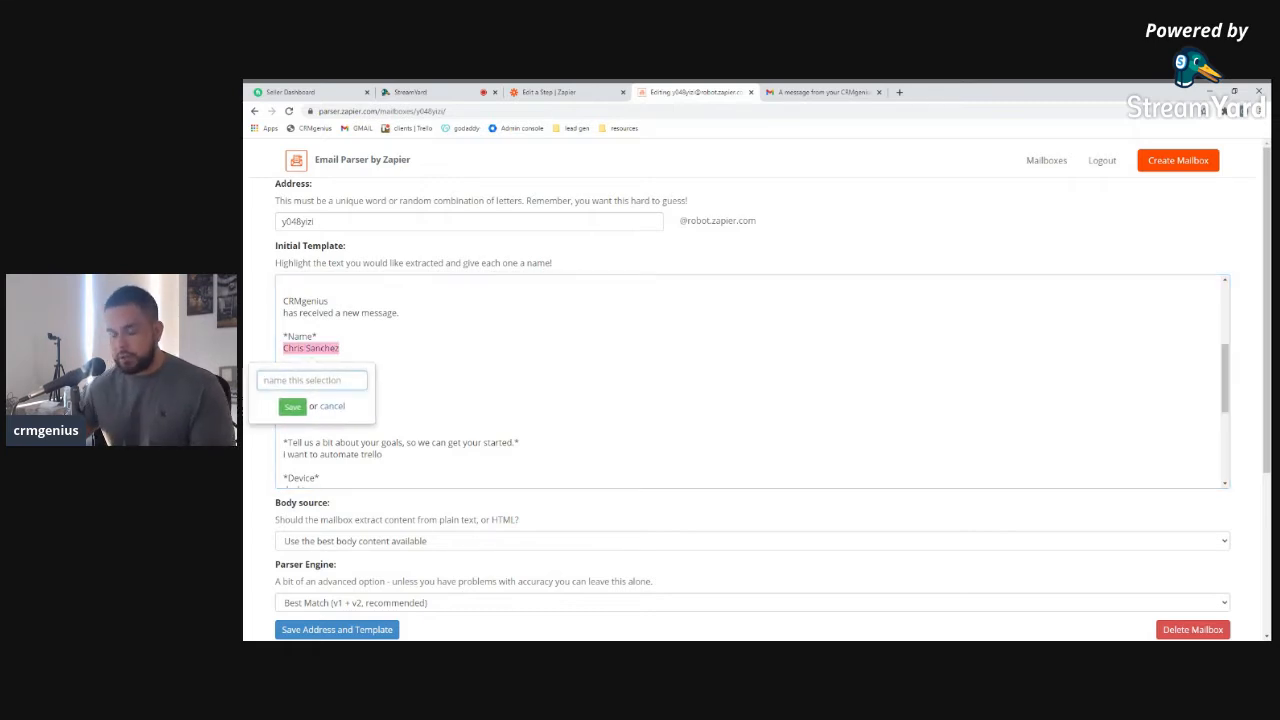
{"action": "type", "text": "Name"}
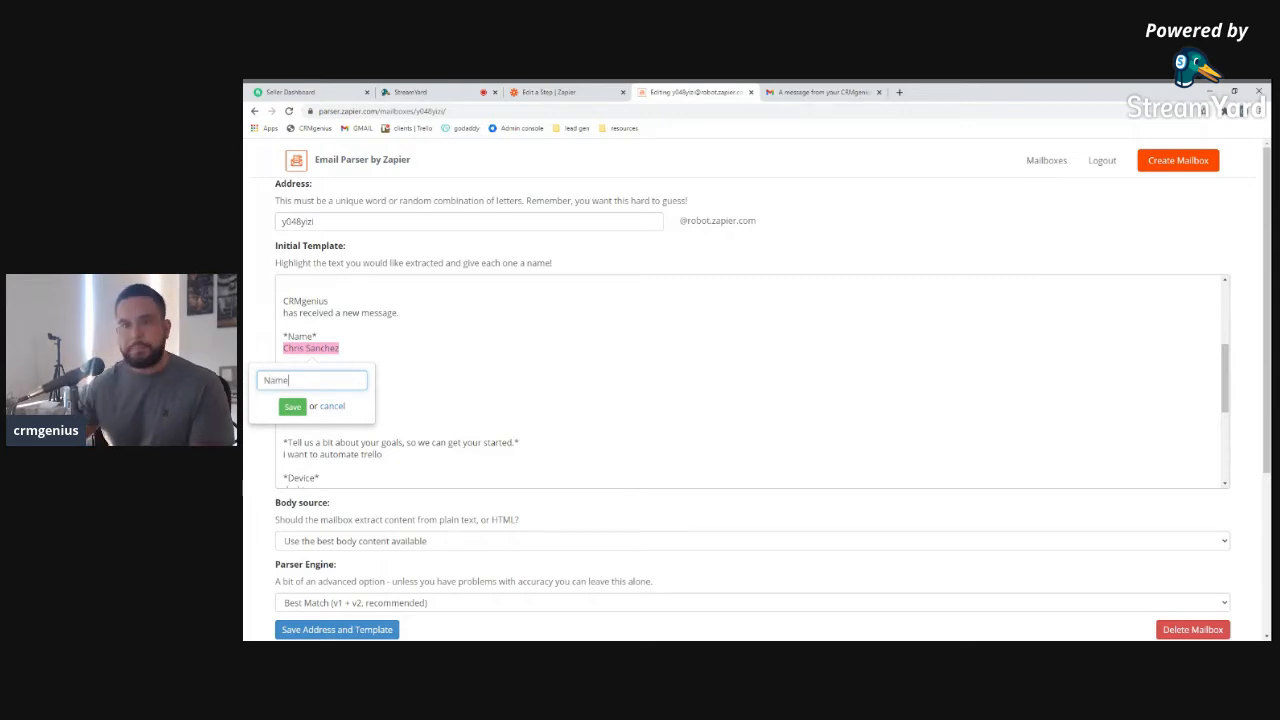
{"action": "left_click", "coordinate": [296, 407]}
Mark the e-mail value and website.com as the Email and Business URL fields
{"action": "scroll", "coordinate": [750, 380], "scroll_direction": "down", "scroll_amount": 1}
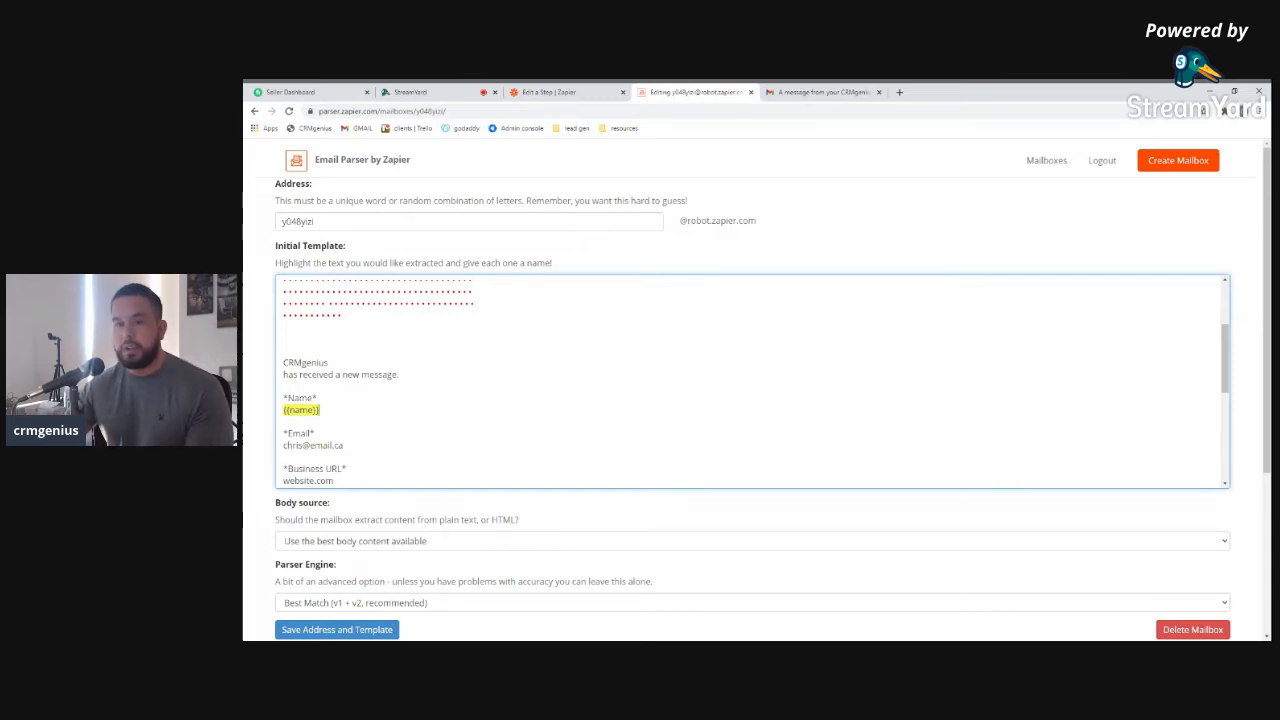
{"action": "left_click_drag", "start_coordinate": [284, 445], "coordinate": [343, 446]}
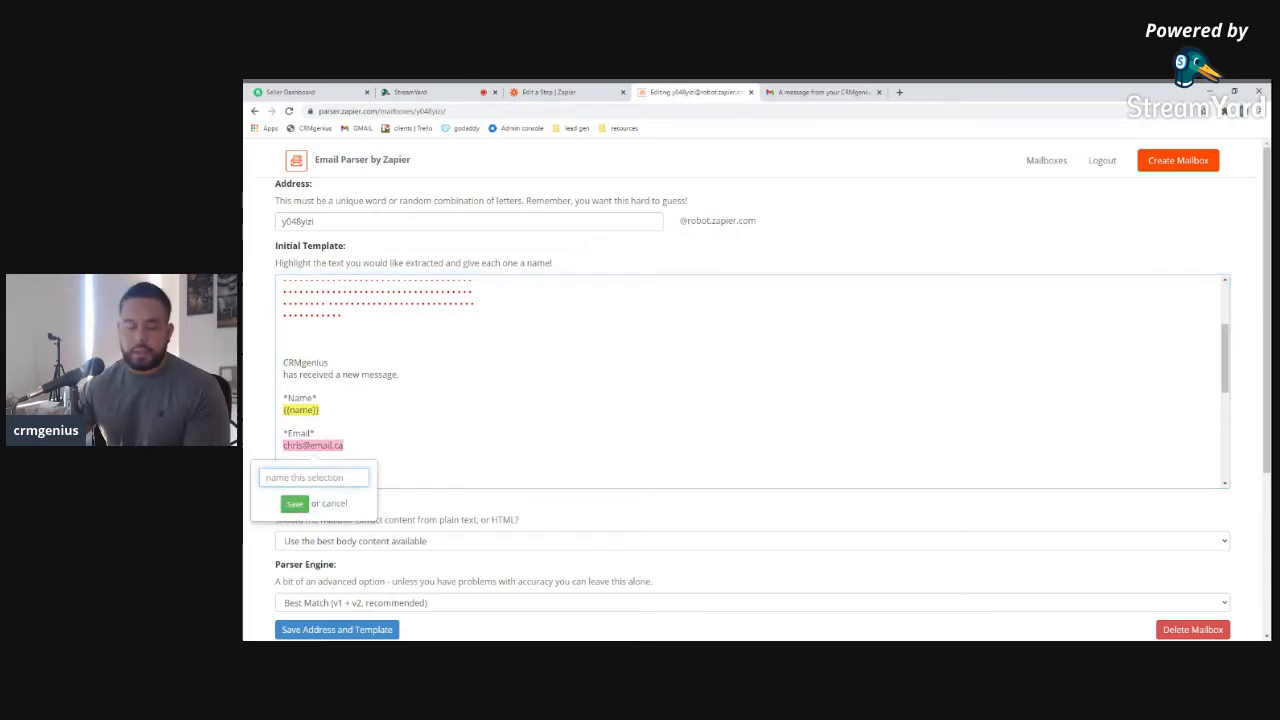
{"action": "type", "text": "Email"}
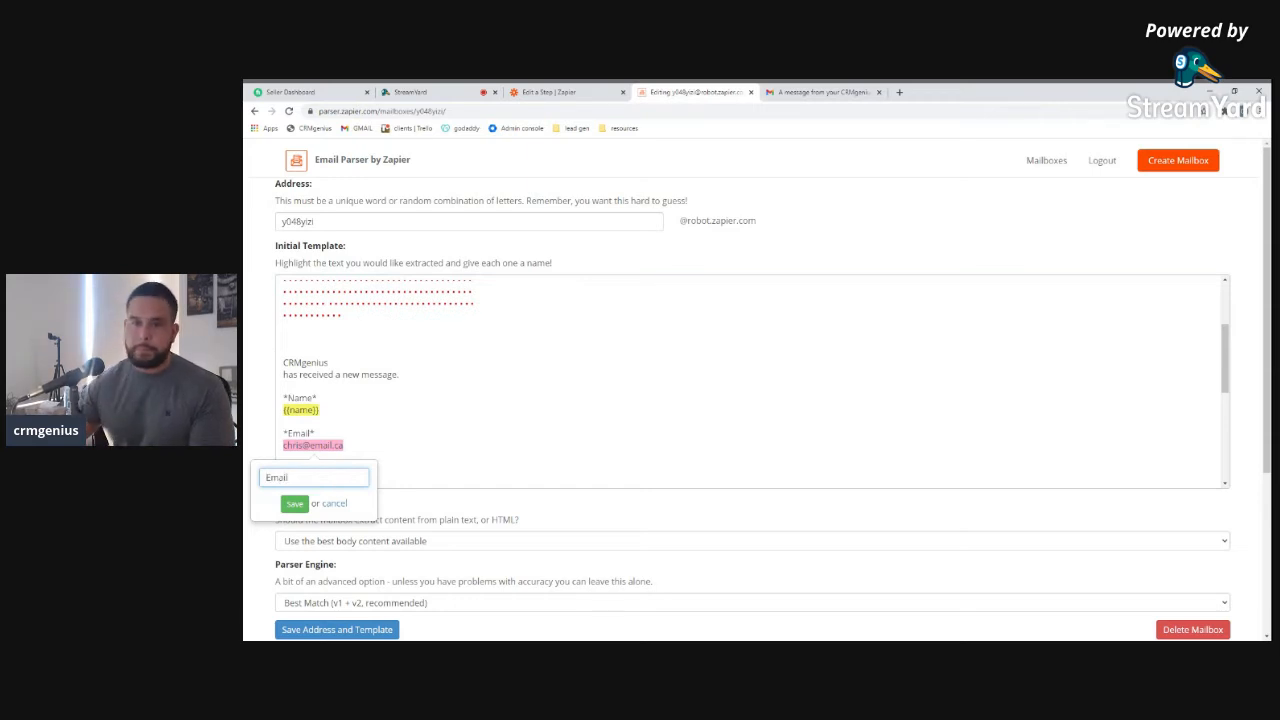
{"action": "left_click", "coordinate": [294, 503]}
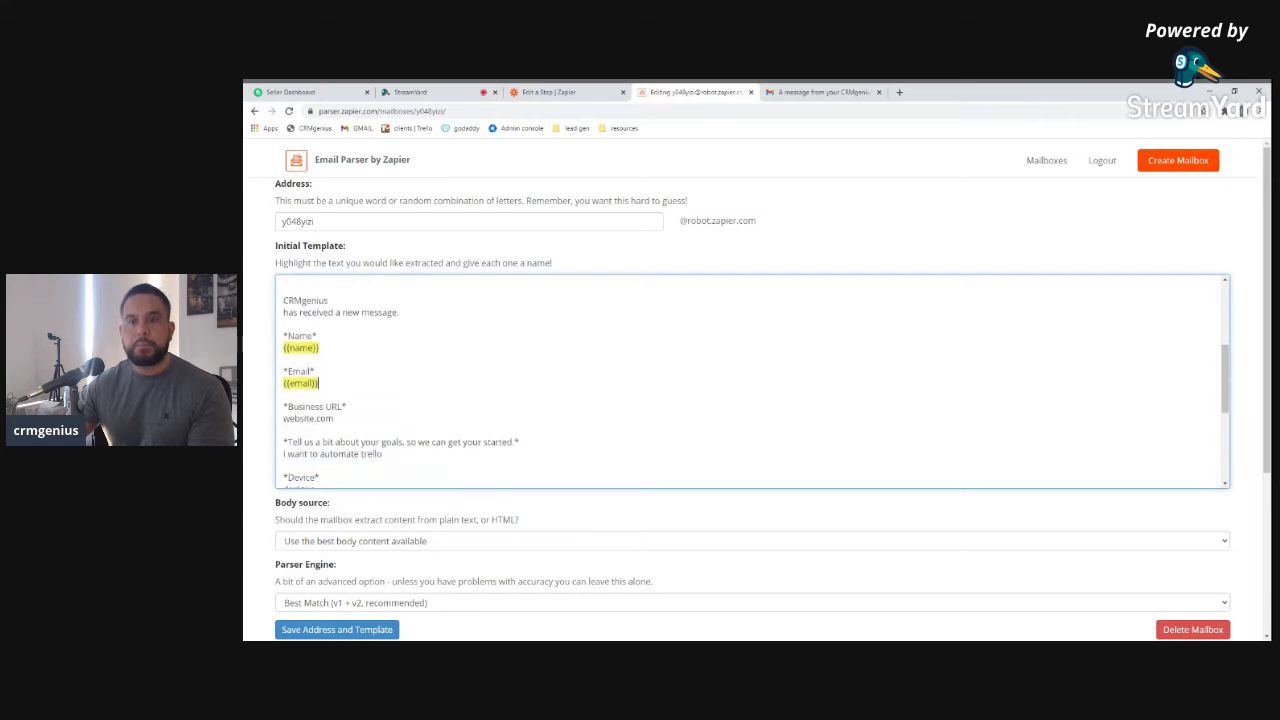
{"action": "left_click_drag", "start_coordinate": [283, 405], "coordinate": [334, 405]}
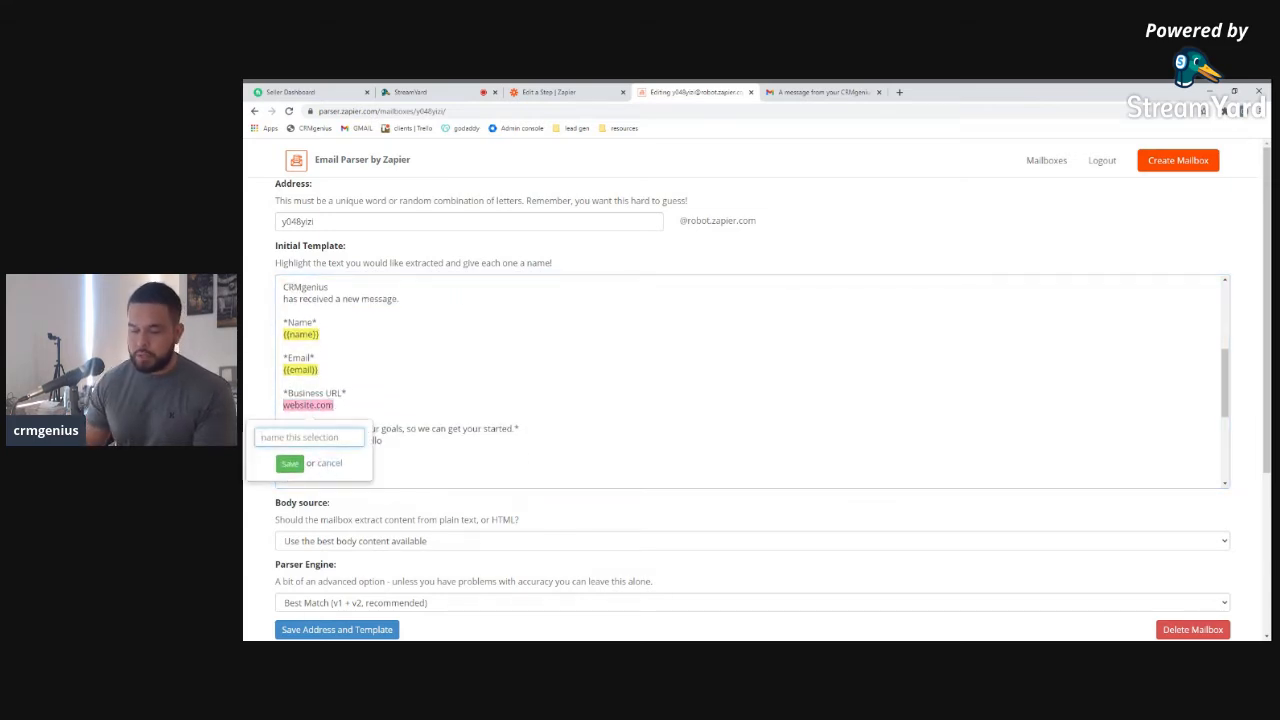
{"action": "type", "text": "Busin"}
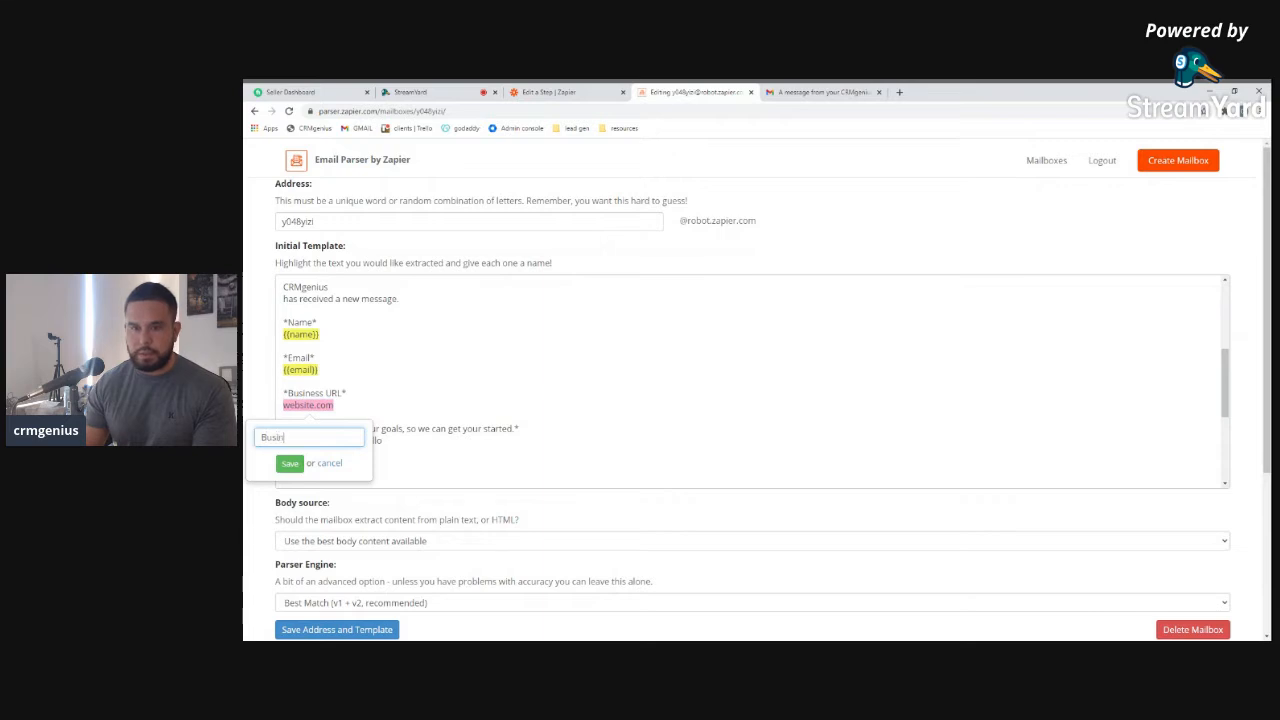
{"action": "type", "text": "ess URL"}
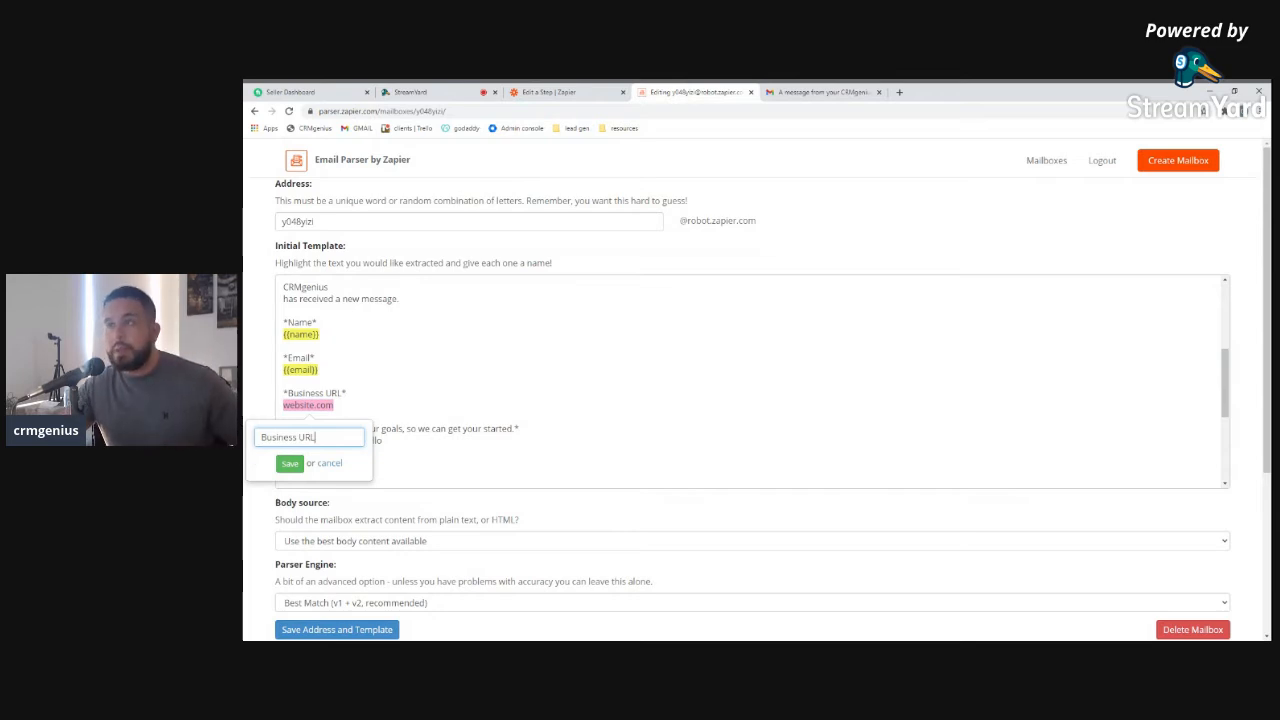
{"action": "left_click", "coordinate": [290, 463]}
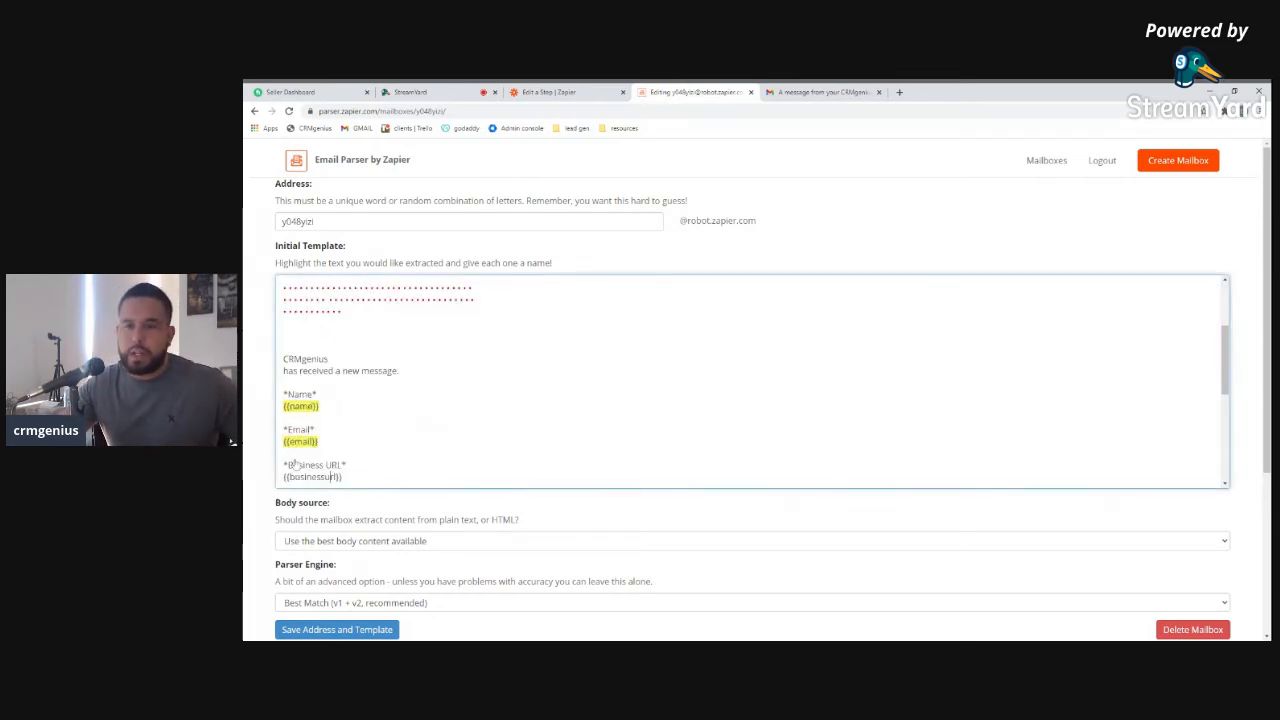
Mark the goals line under the question as the description field
{"action": "scroll", "coordinate": [295, 465], "scroll_direction": "down", "scroll_amount": 1}
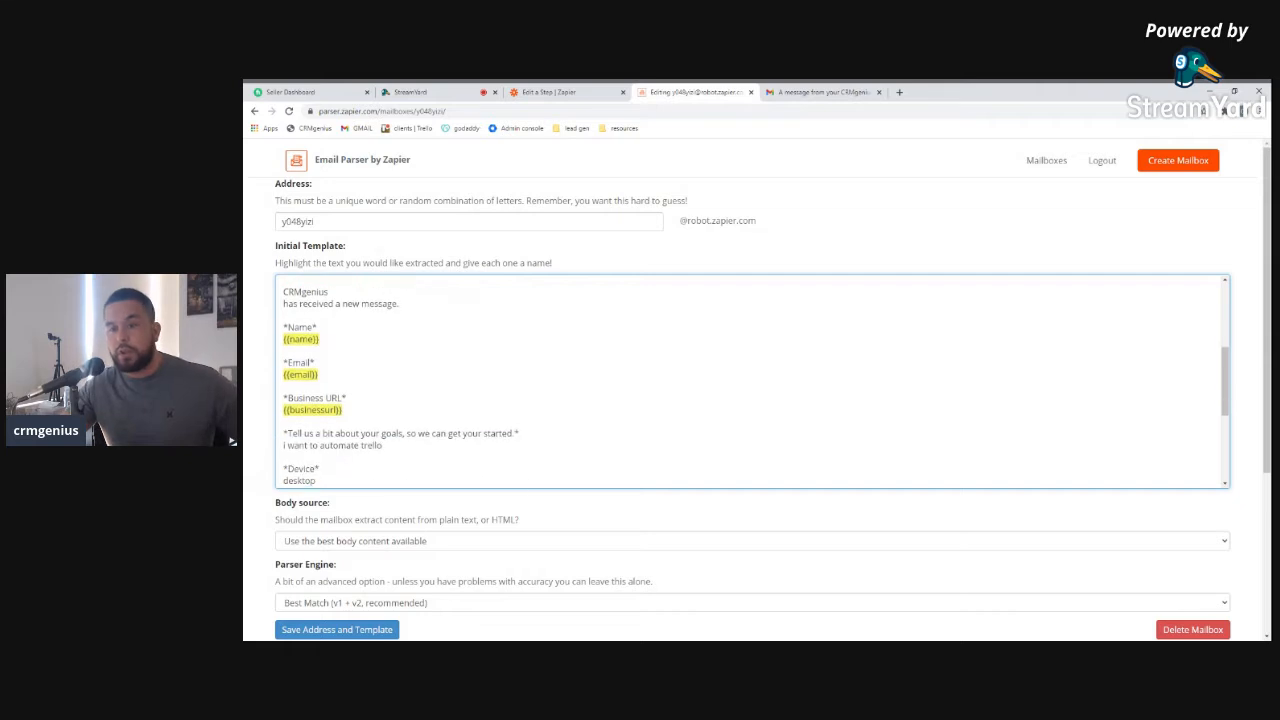
{"action": "scroll", "coordinate": [752, 381], "scroll_direction": "down", "scroll_amount": 2}
{"action": "scroll", "coordinate": [752, 381], "scroll_direction": "up", "scroll_amount": 1}
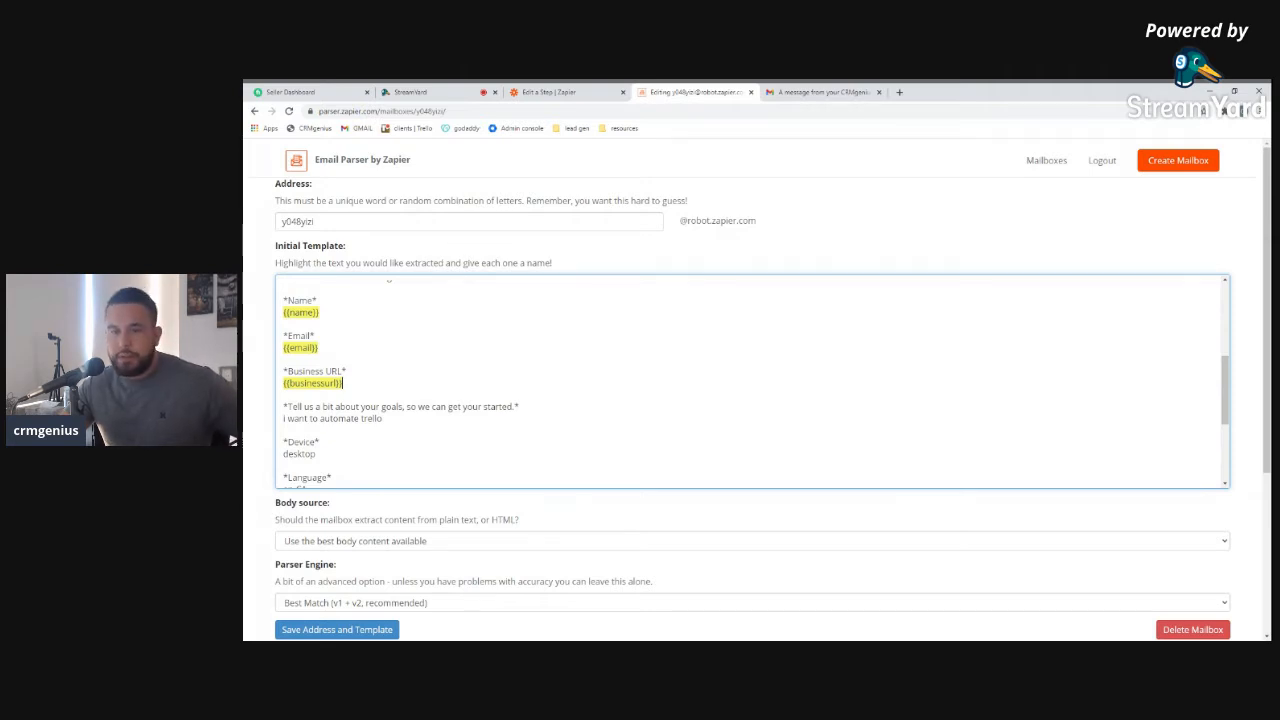
{"action": "left_click_drag", "start_coordinate": [284, 419], "coordinate": [386, 427]}
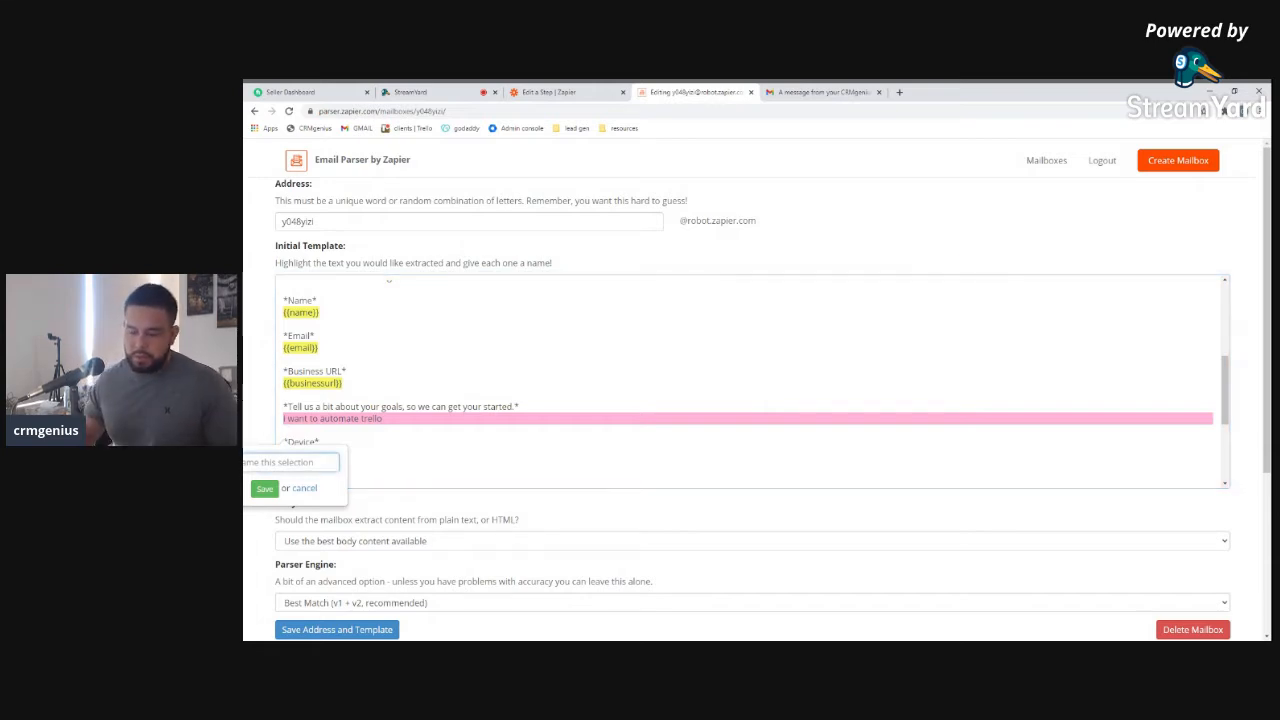
{"action": "type", "text": "me"}
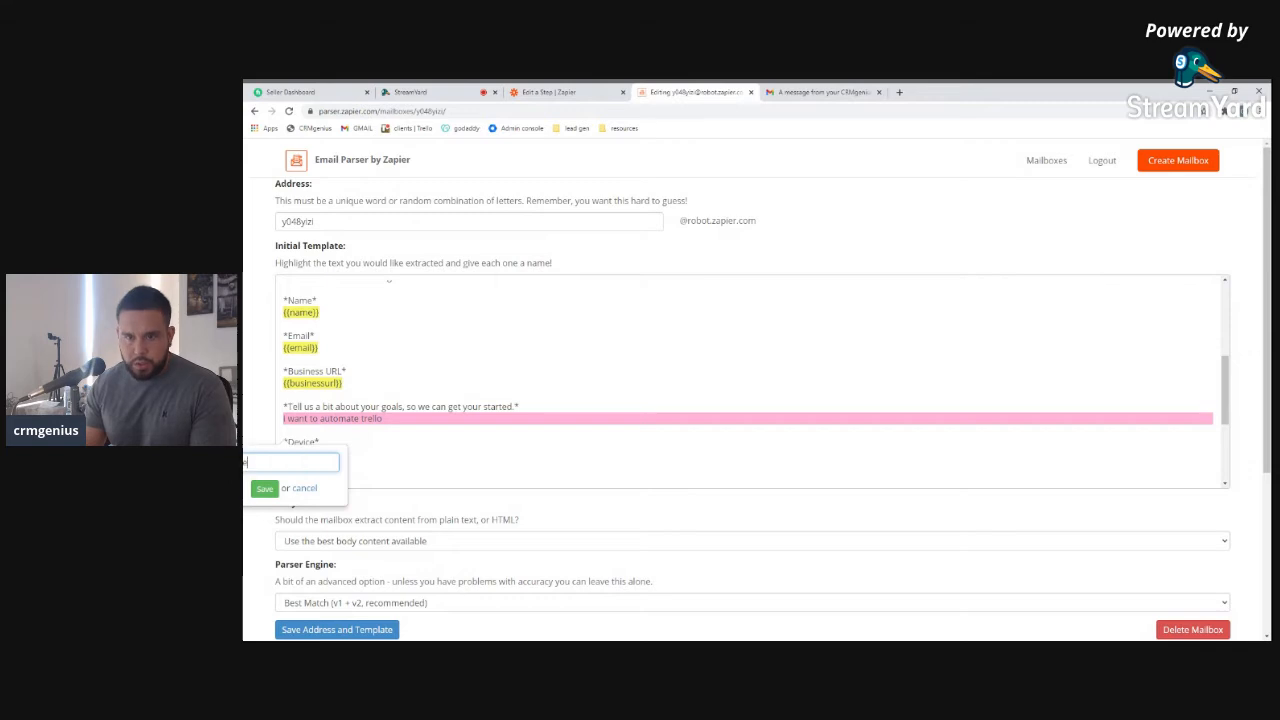
{"action": "type", "text": "scription"}
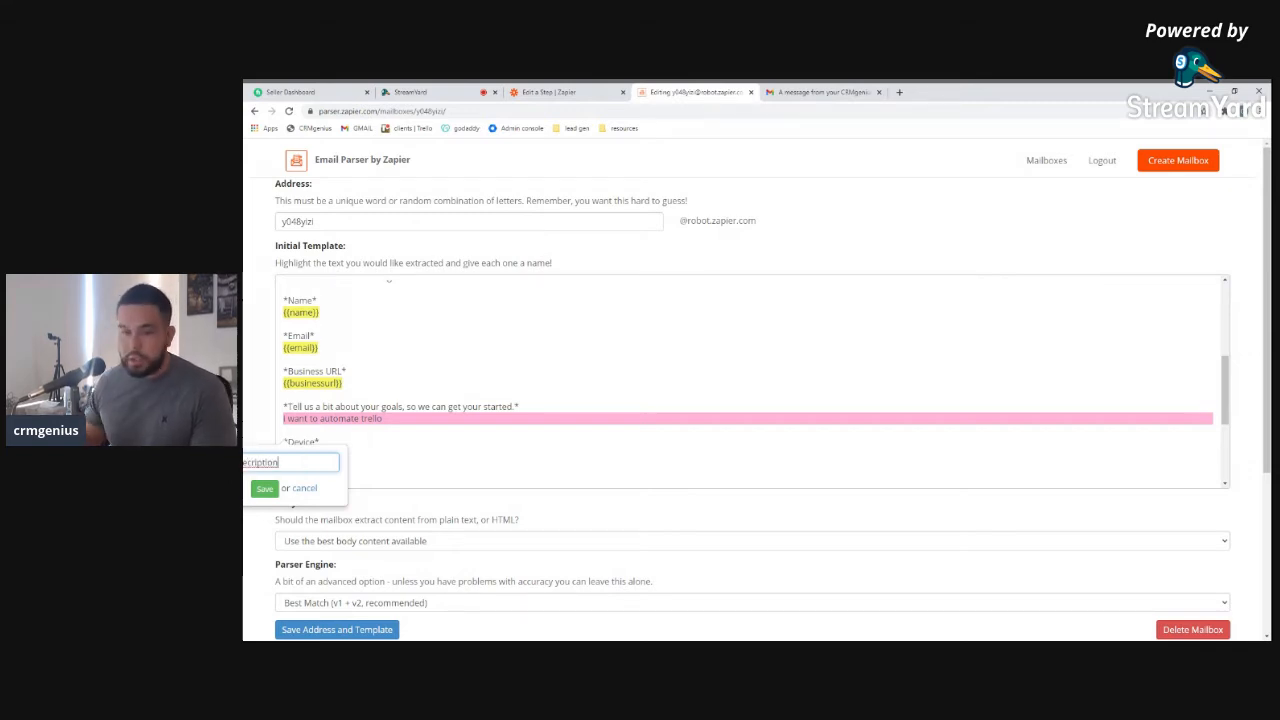
{"action": "left_click", "coordinate": [264, 488]}
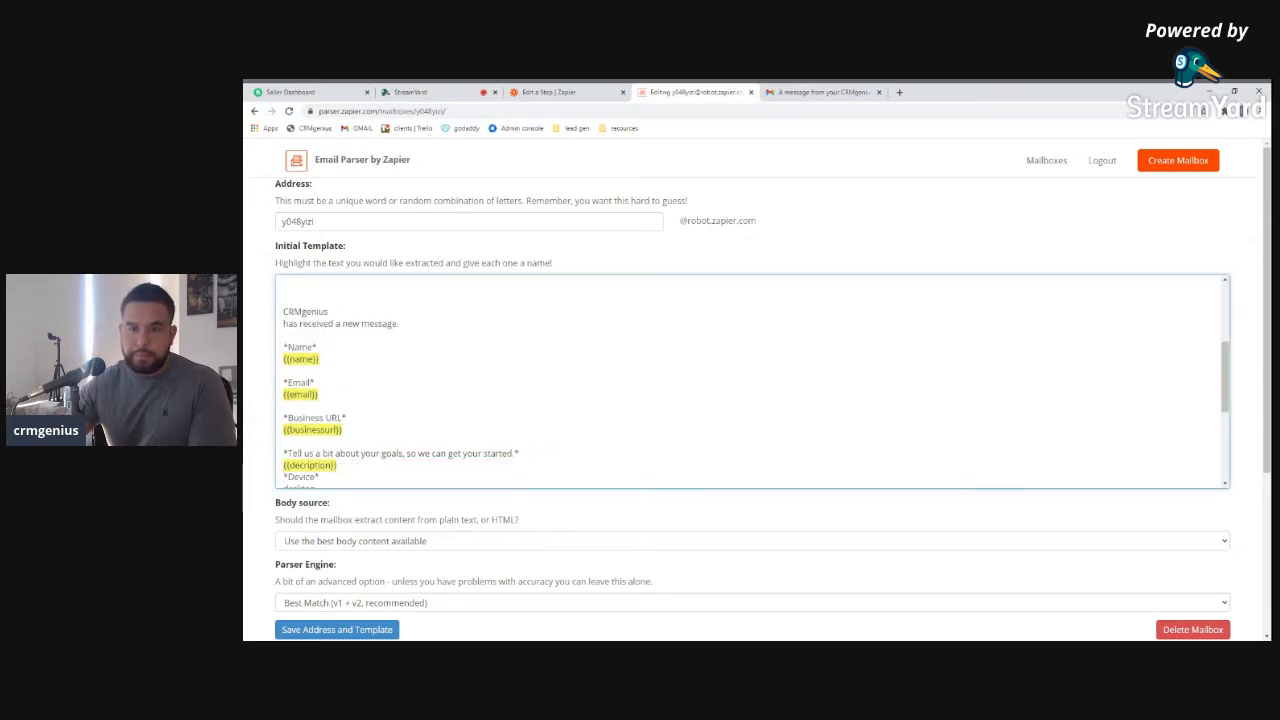
Discard the desktop Device selection and save the address and template
{"action": "scroll", "coordinate": [284, 302], "scroll_direction": "down", "scroll_amount": 4}
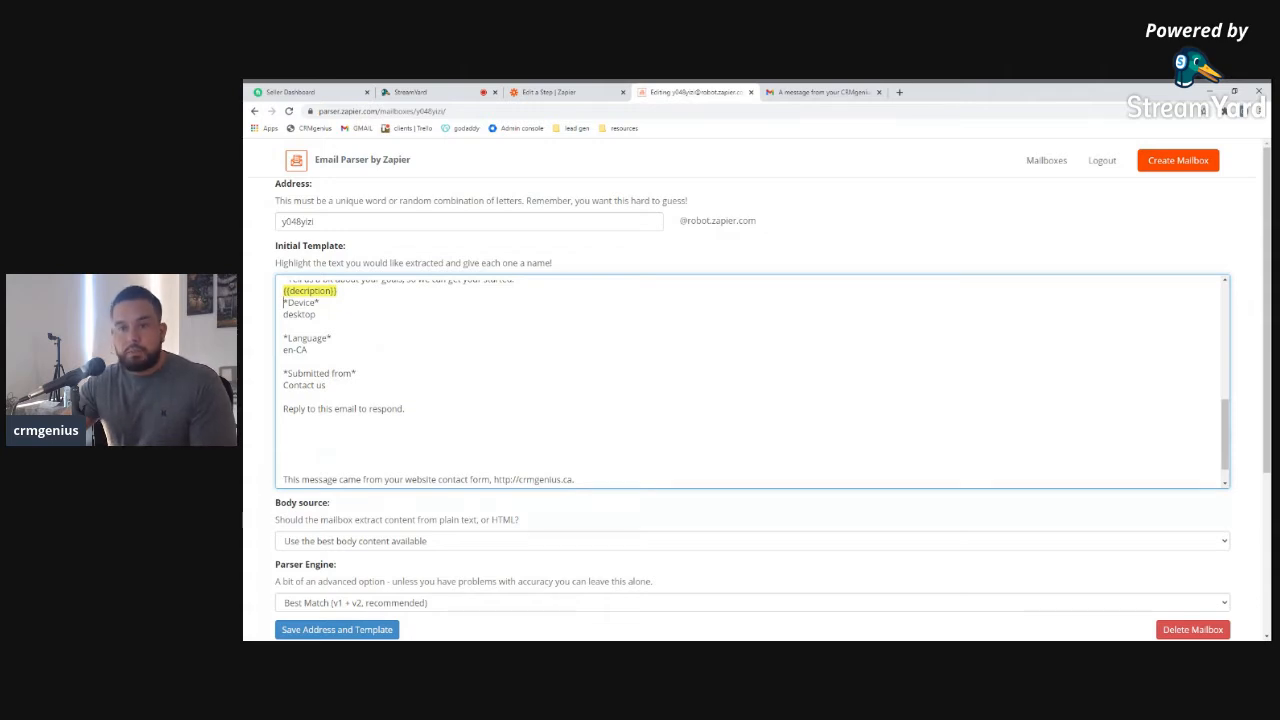
{"action": "left_click_drag", "start_coordinate": [316, 314], "coordinate": [303, 314]}
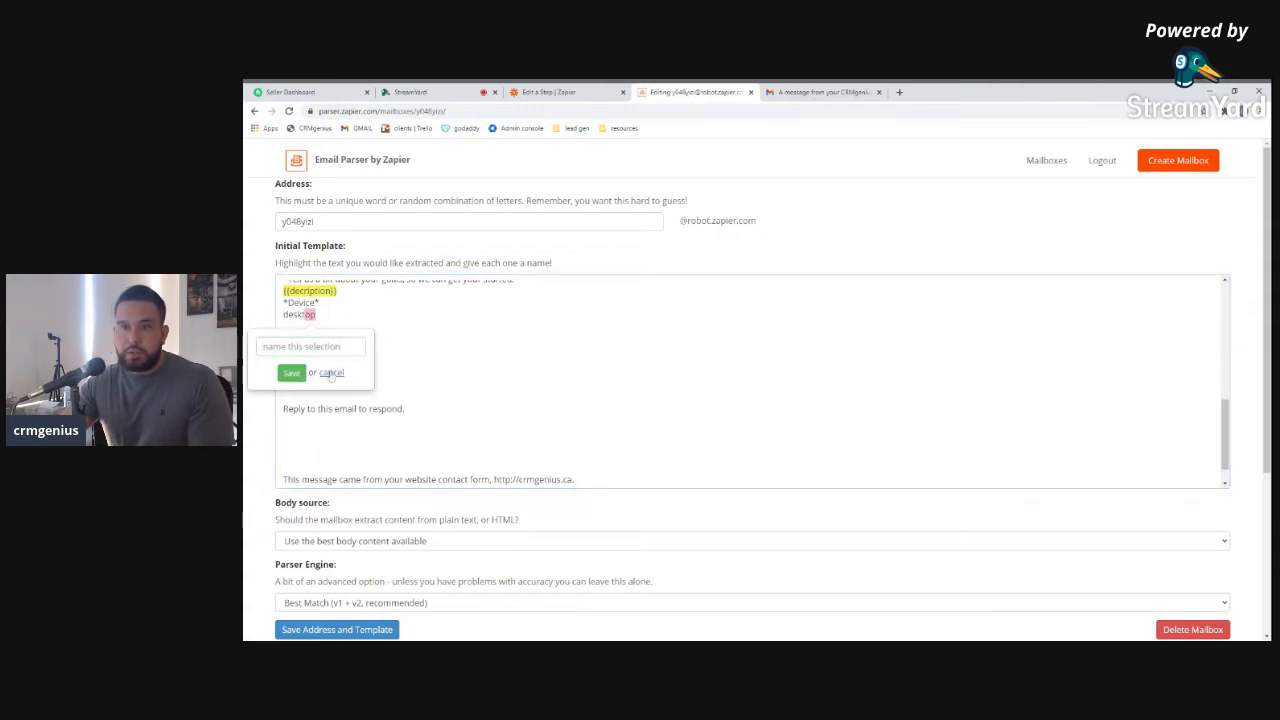
{"action": "left_click", "coordinate": [333, 372]}
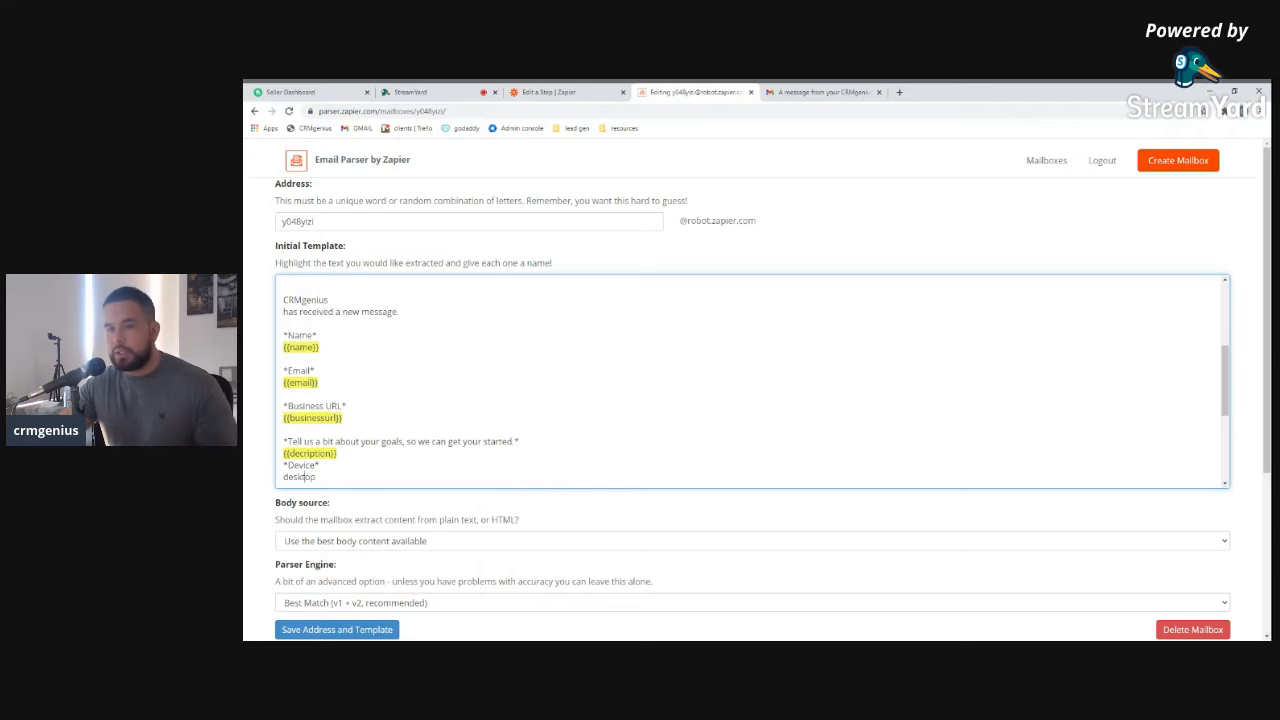
{"action": "scroll", "coordinate": [315, 436], "scroll_direction": "down", "scroll_amount": 1}
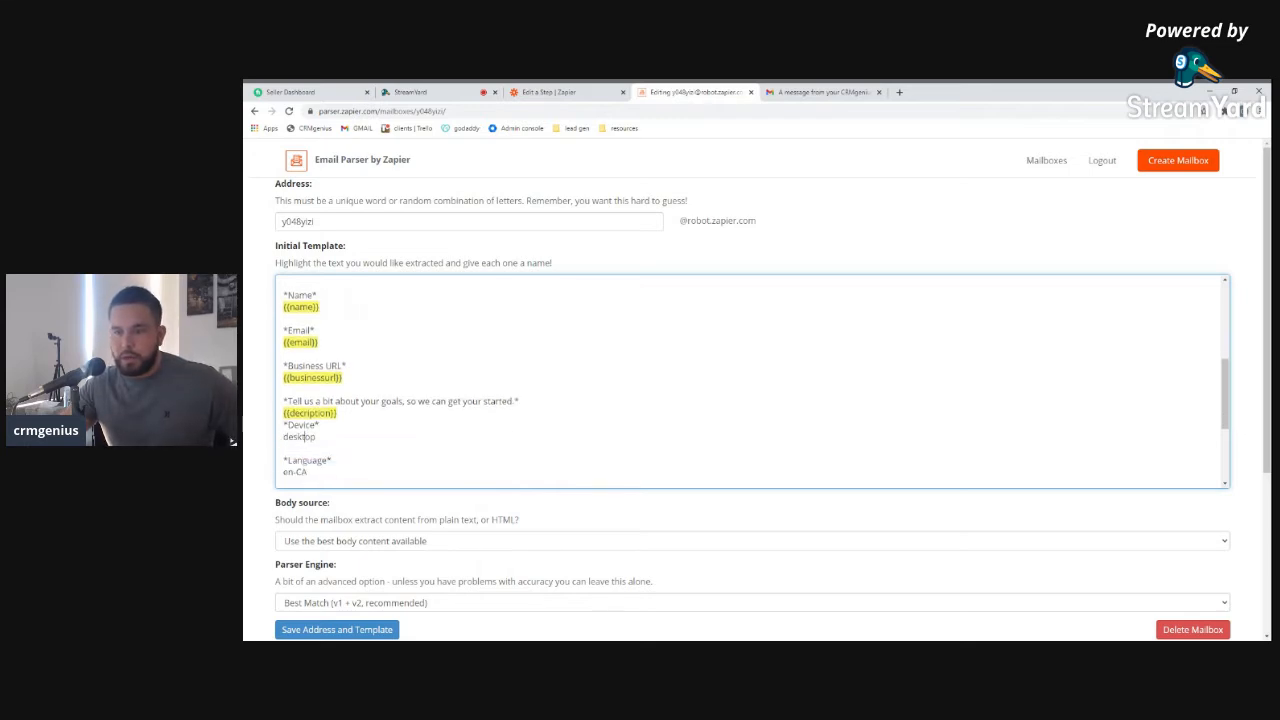
{"action": "scroll", "coordinate": [315, 436], "scroll_direction": "up", "scroll_amount": 1}
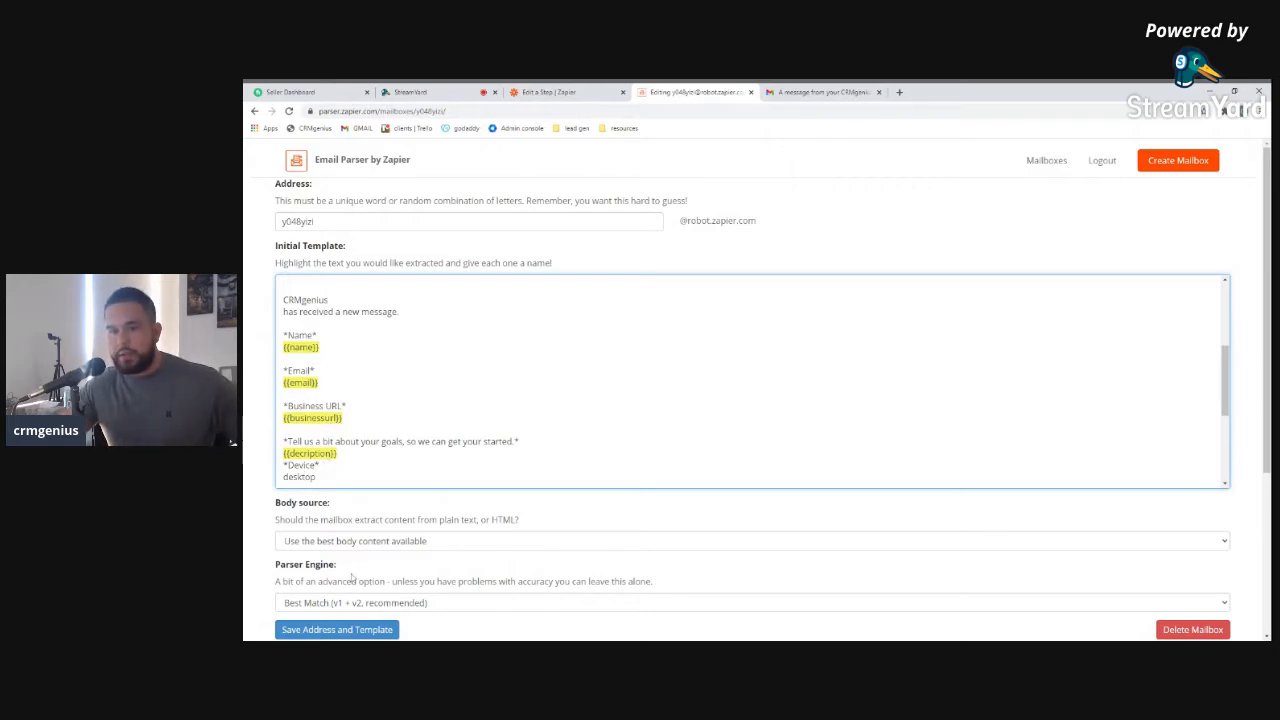
{"action": "scroll", "coordinate": [380, 517], "scroll_direction": "down", "scroll_amount": 1}
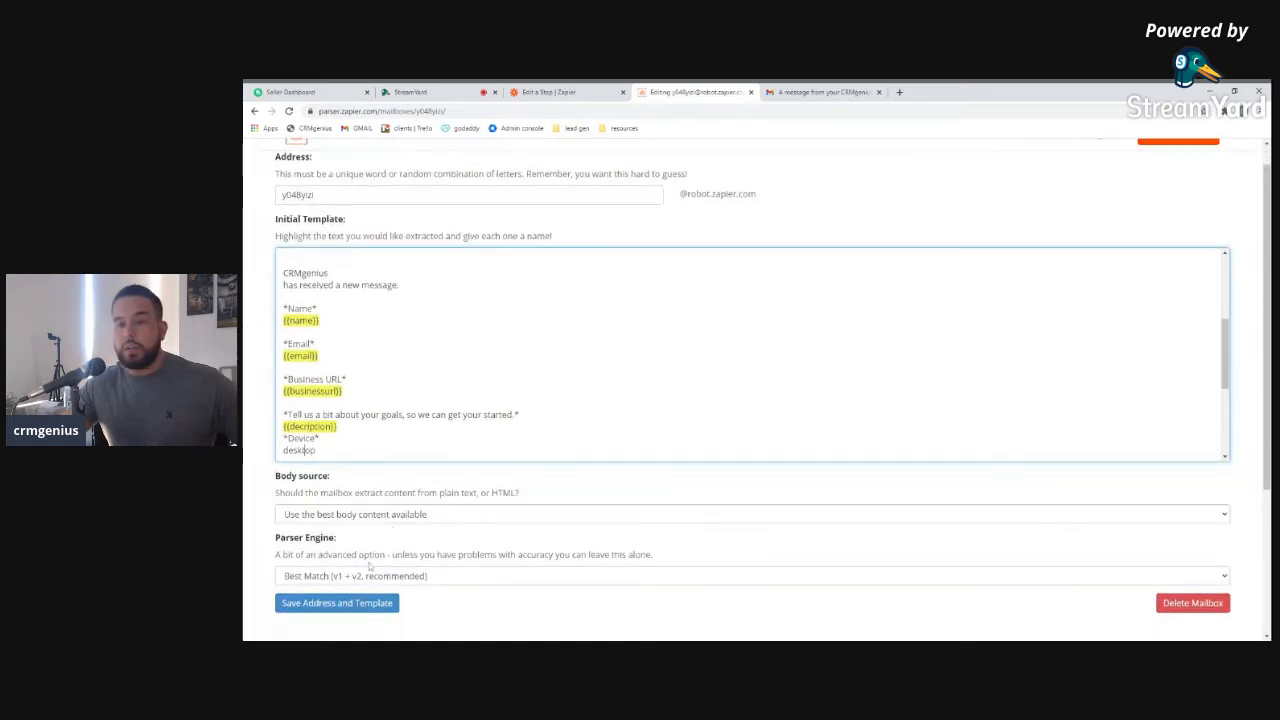
{"action": "left_click", "coordinate": [331, 604]}
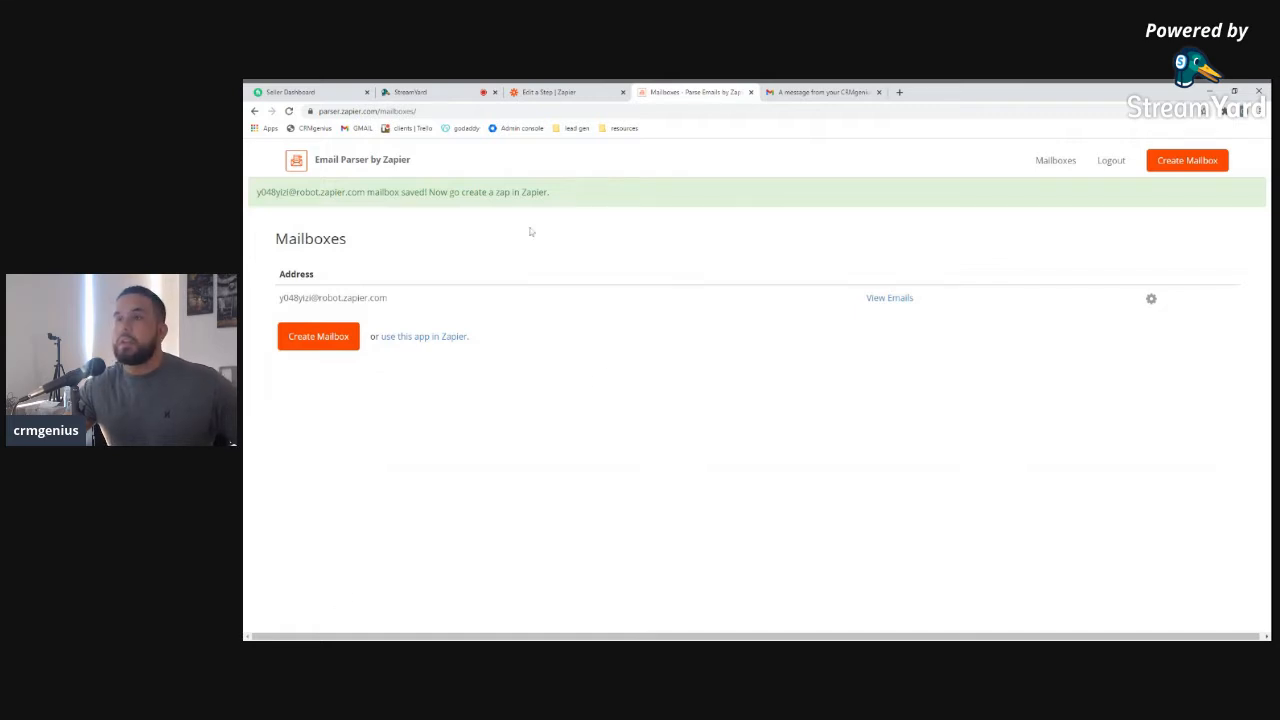
Refresh the New Email trigger's fields and check the parser mailbox's settings
{"action": "left_click", "coordinate": [572, 93]}
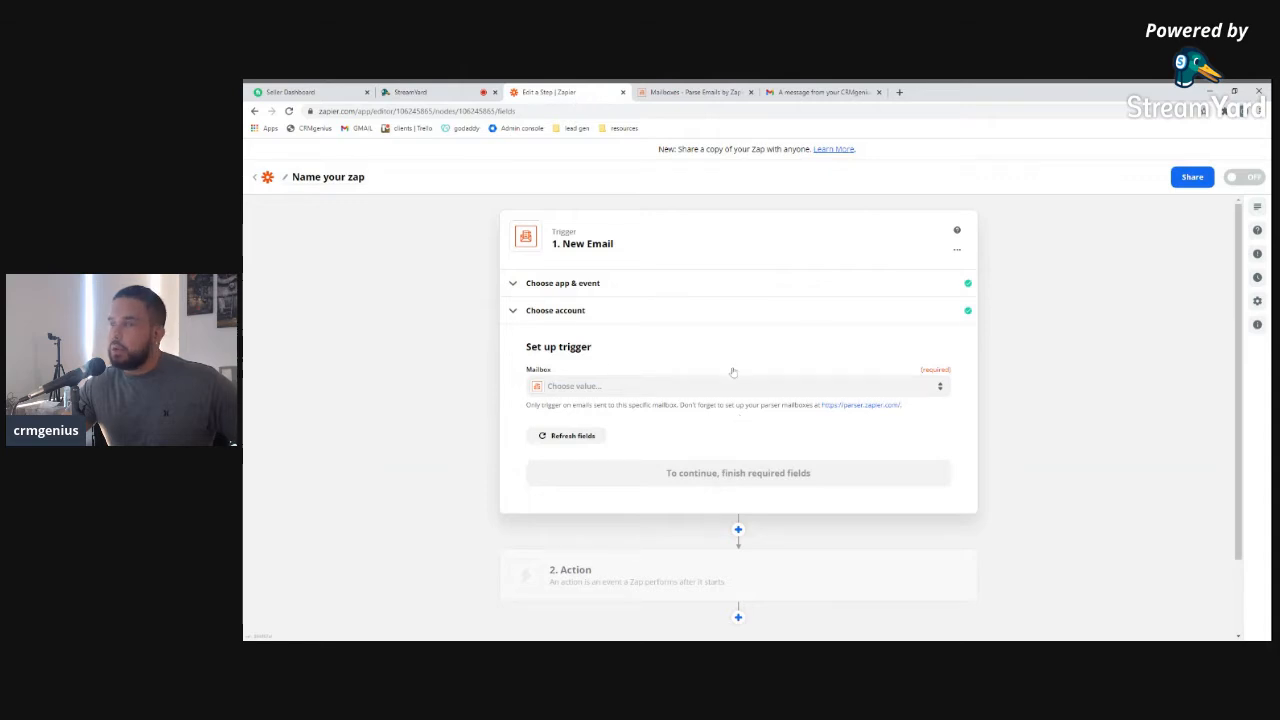
{"action": "left_click", "coordinate": [574, 437]}
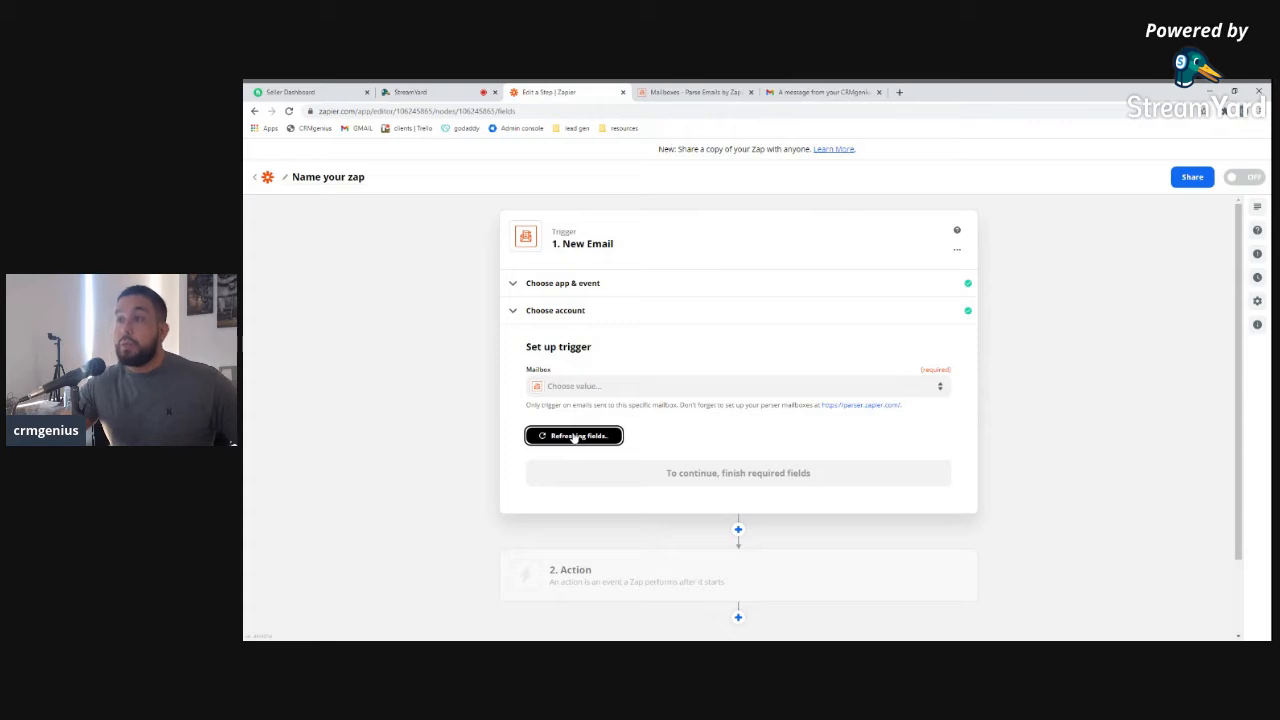
{"action": "left_click", "coordinate": [686, 97]}
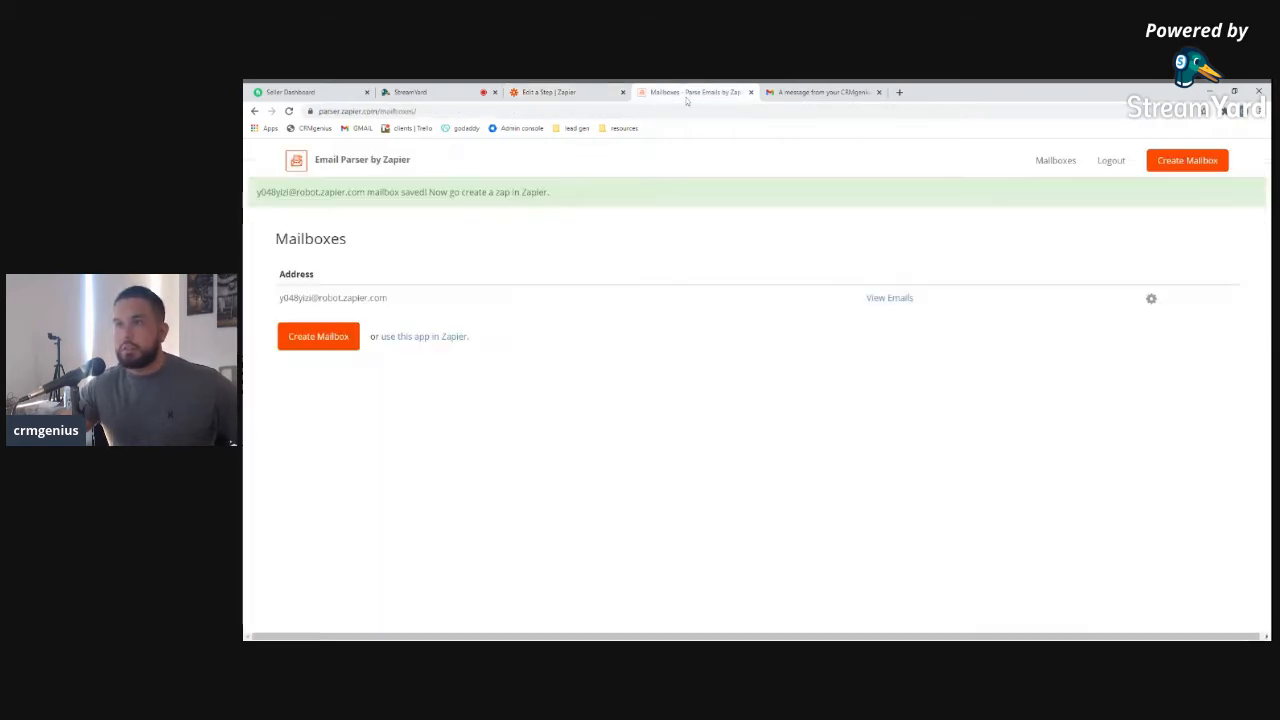
{"action": "left_click", "coordinate": [1151, 299]}
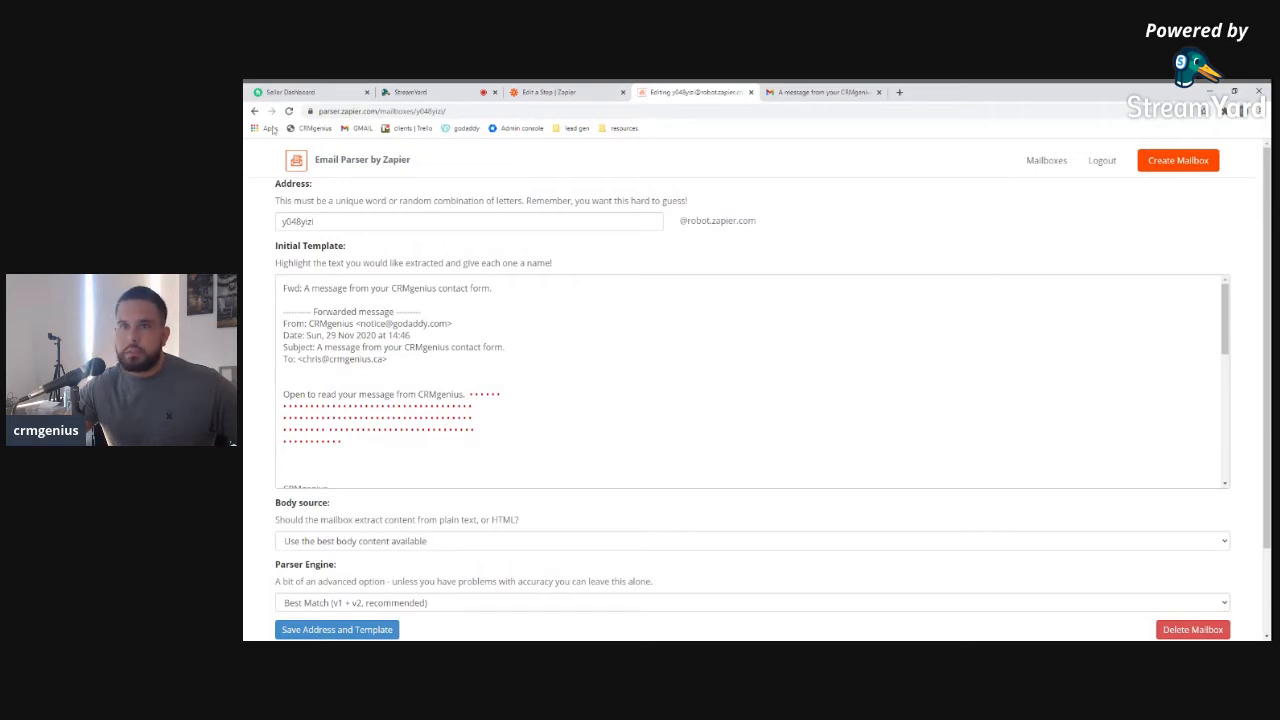
{"action": "left_click", "coordinate": [751, 92]}
Refresh fields again and confirm the Mailbox dropdown still shows no options
{"action": "left_click", "coordinate": [574, 93]}
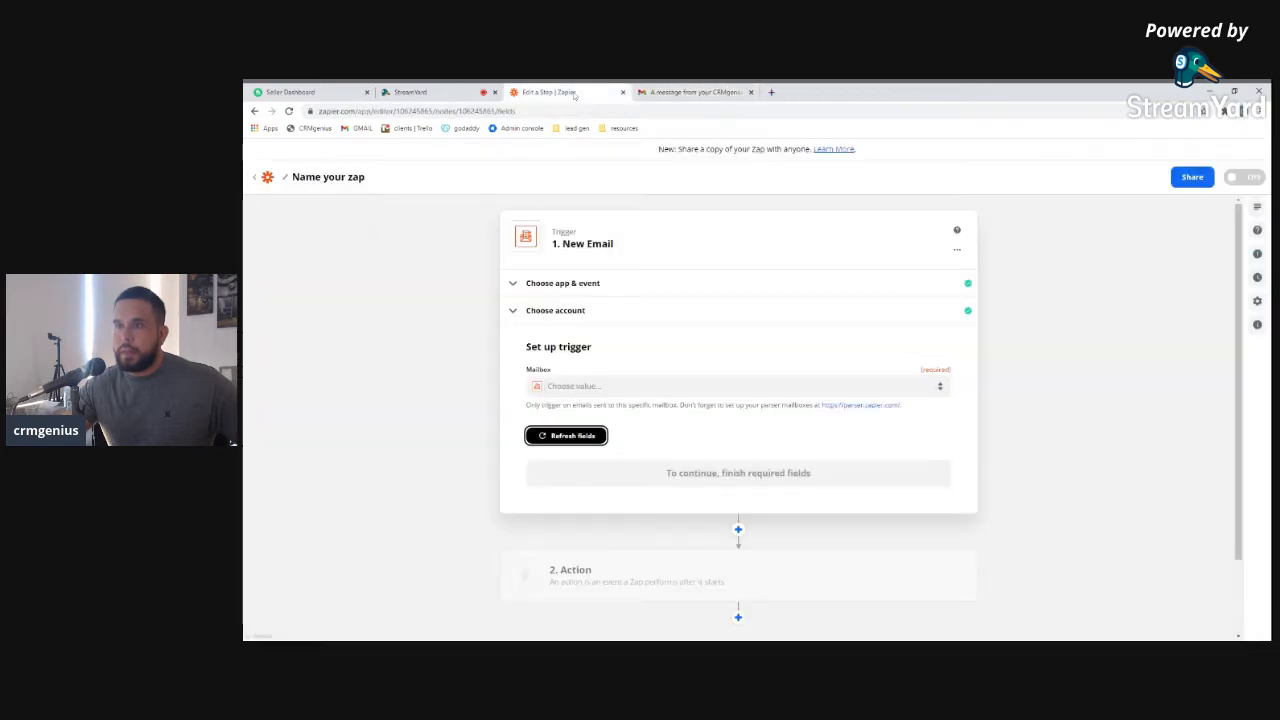
{"action": "left_click", "coordinate": [592, 389]}
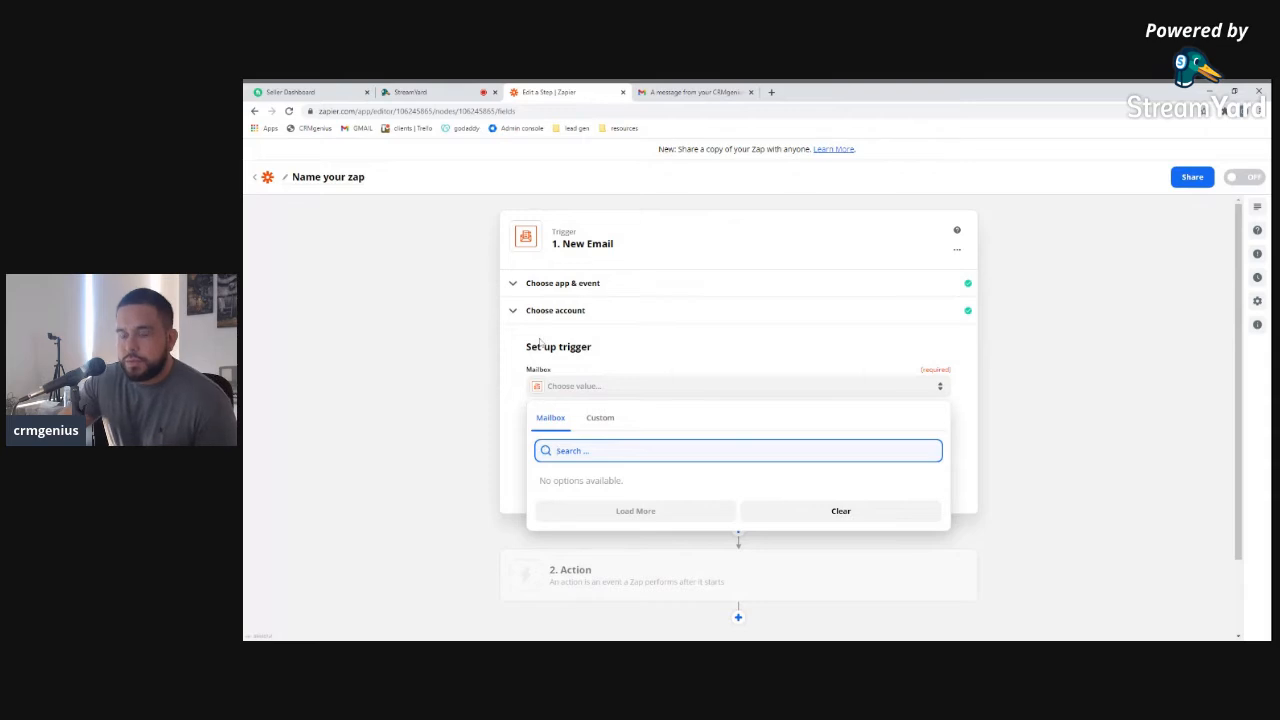
{"action": "scroll", "coordinate": [840, 500], "scroll_direction": "down", "scroll_amount": 1}
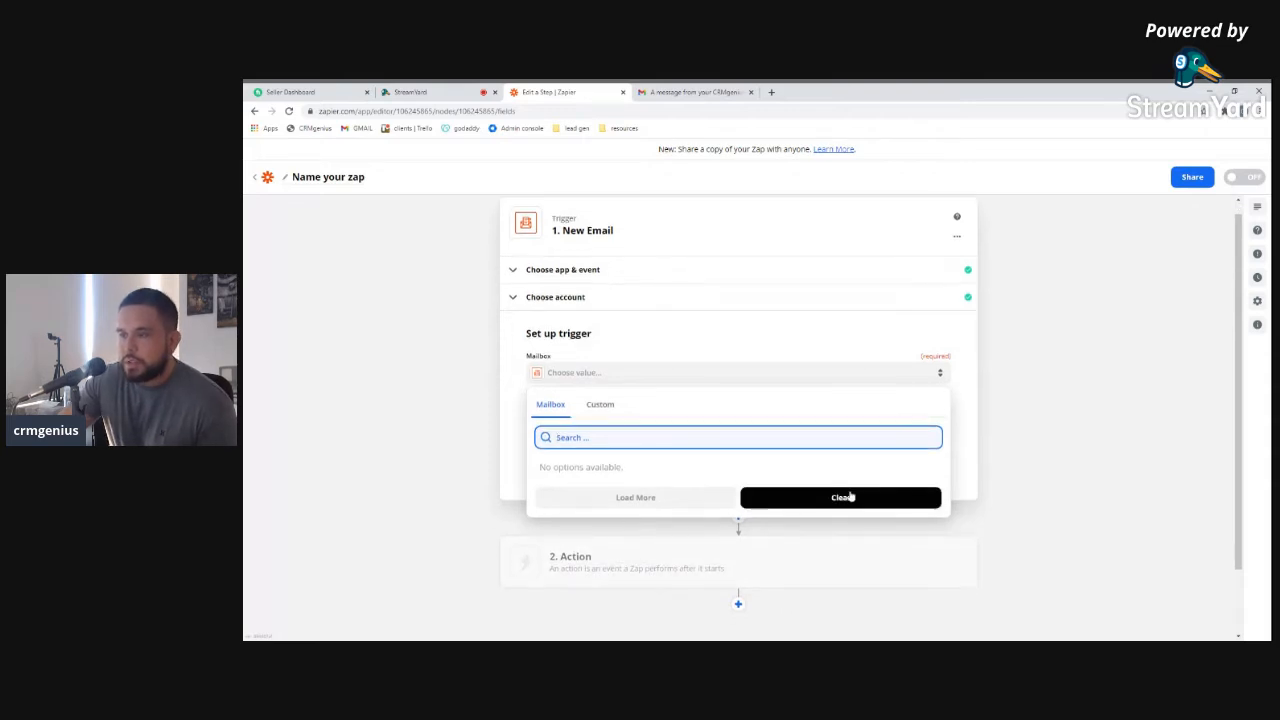
{"action": "left_click", "coordinate": [978, 399]}
{"action": "left_click", "coordinate": [575, 421]}
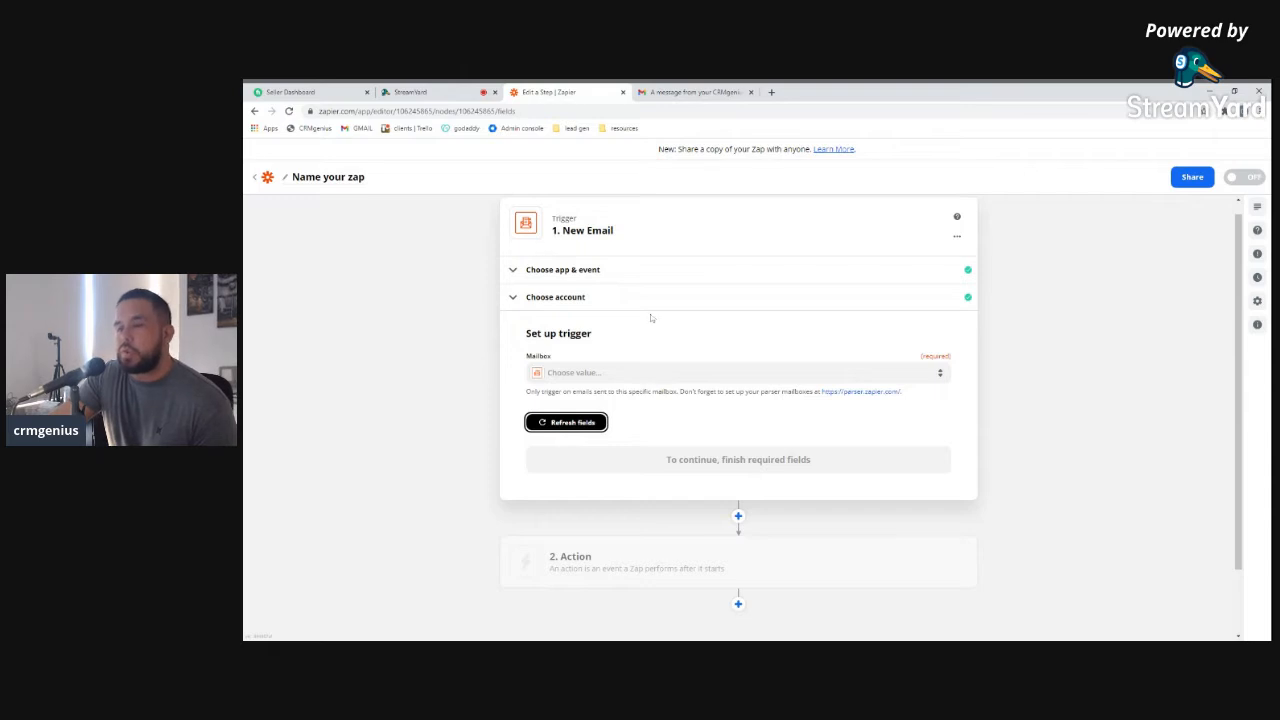
{"action": "left_click", "coordinate": [600, 373]}
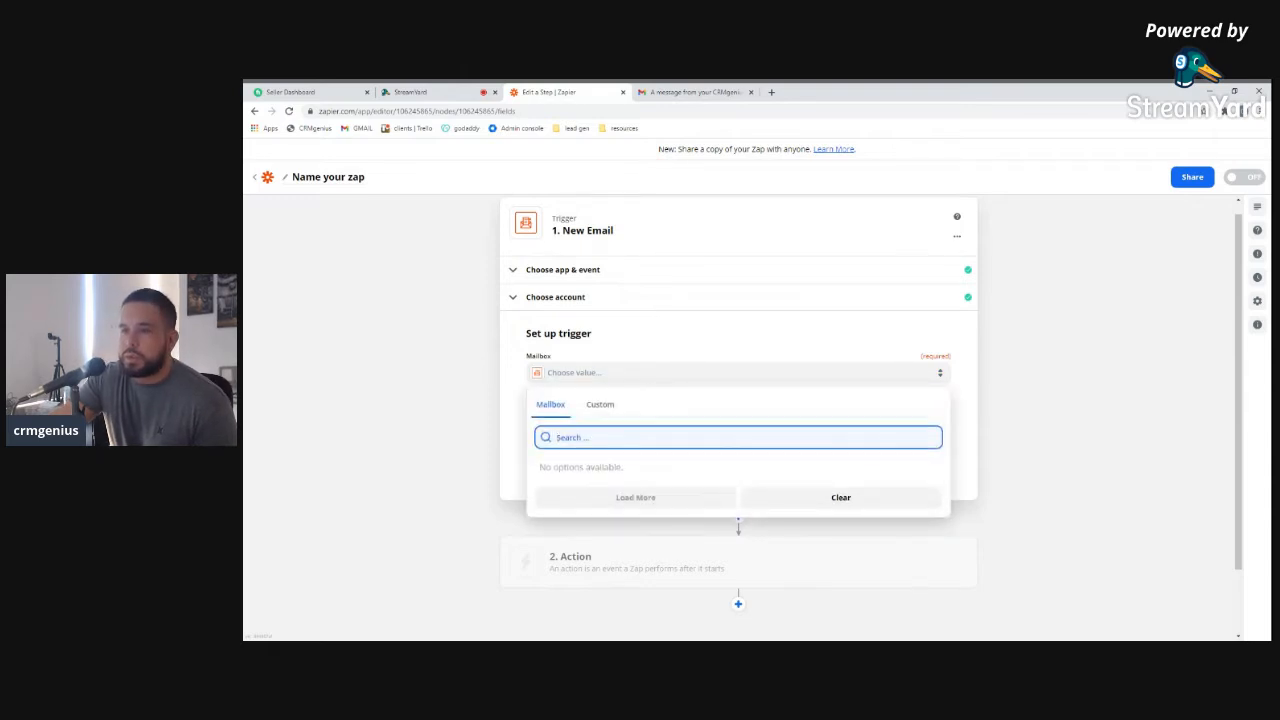
{"action": "left_click", "coordinate": [858, 497]}
{"action": "scroll", "coordinate": [700, 438], "scroll_direction": "down", "scroll_amount": 1}
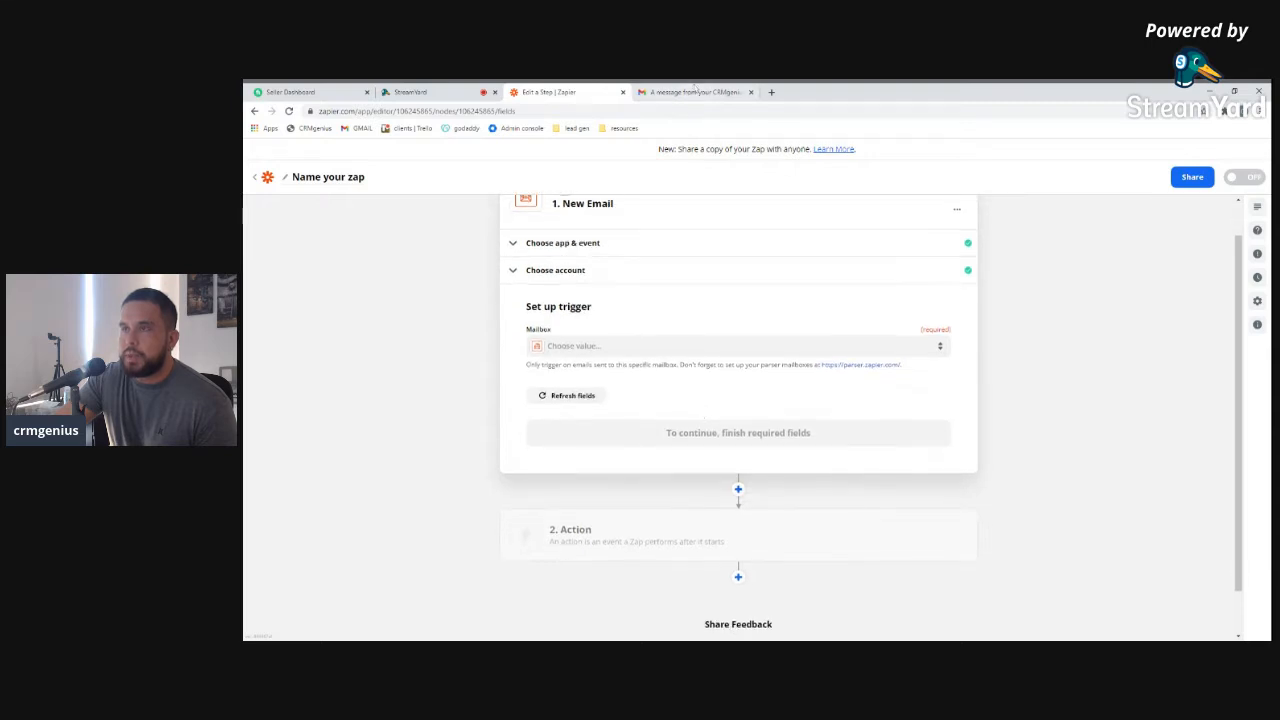
{"action": "left_click", "coordinate": [771, 92]}
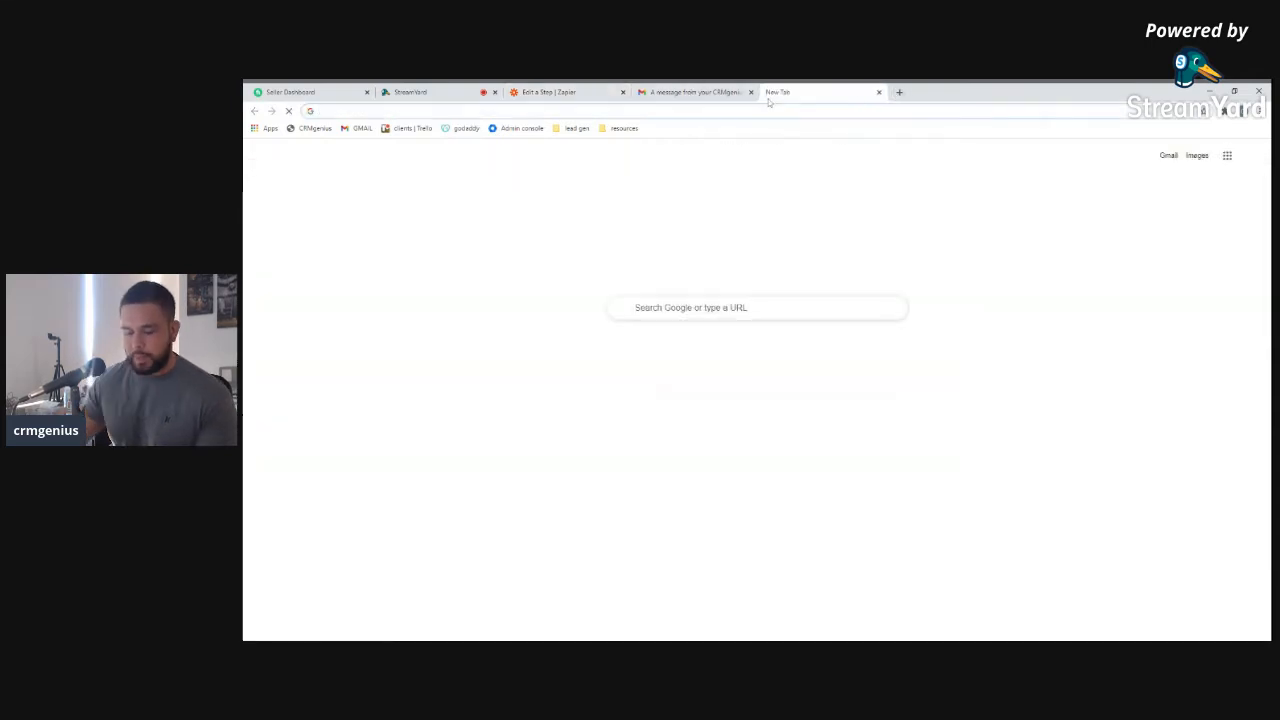
Re-save the mailbox template at parser.zapier.com, then refresh the Zap trigger's fields
{"action": "type", "text": "par"}
{"action": "key", "text": "Return"}
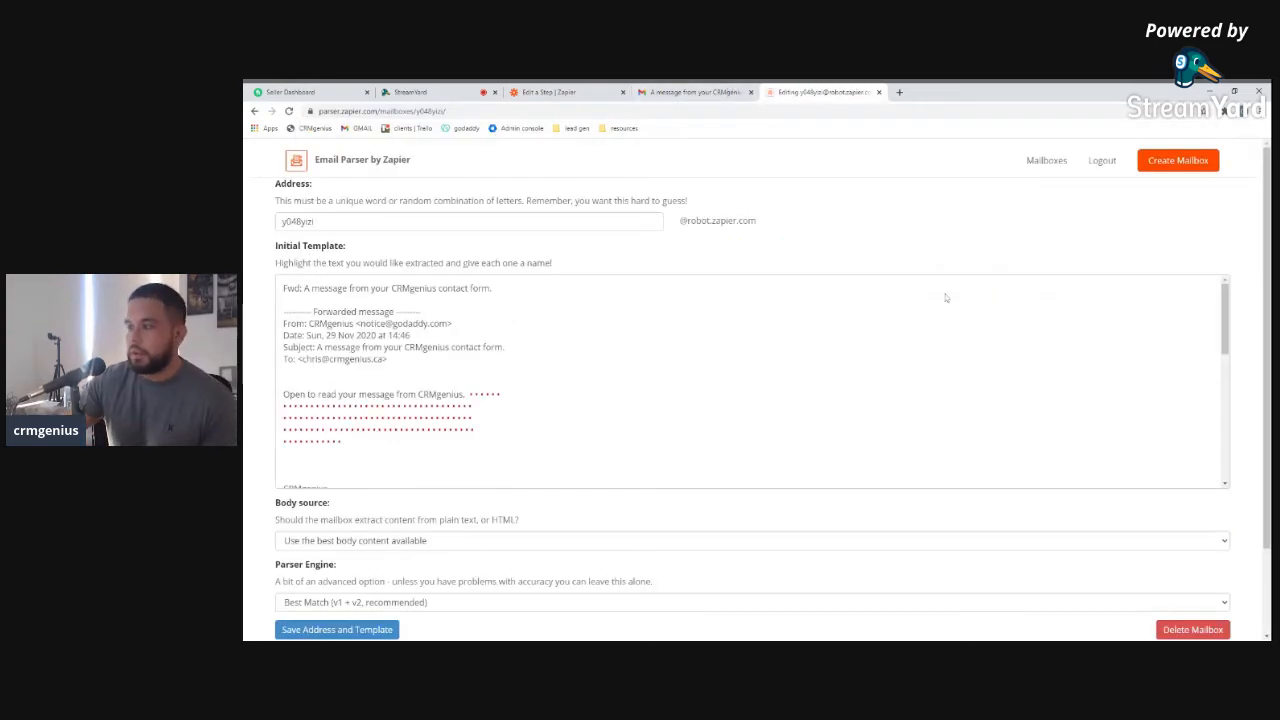
{"action": "scroll", "coordinate": [456, 503], "scroll_direction": "down", "scroll_amount": 1}
{"action": "scroll", "coordinate": [450, 280], "scroll_direction": "down", "scroll_amount": 8}
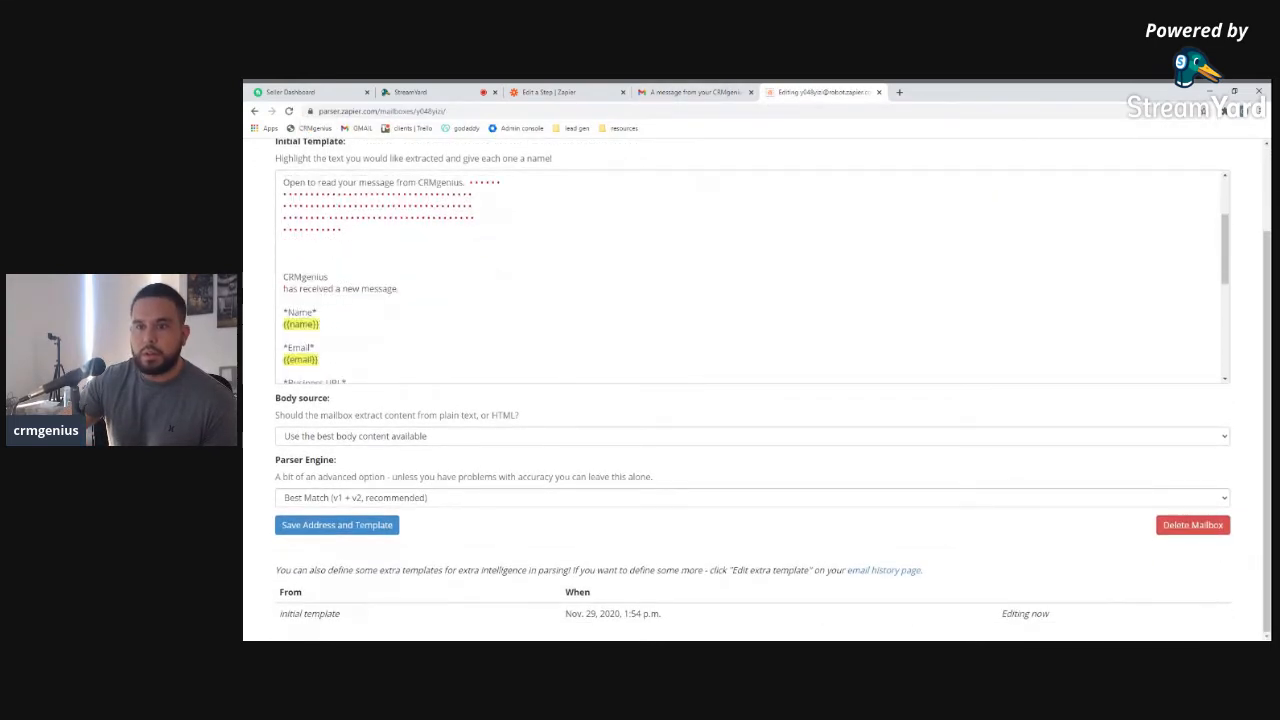
{"action": "left_click", "coordinate": [345, 524]}
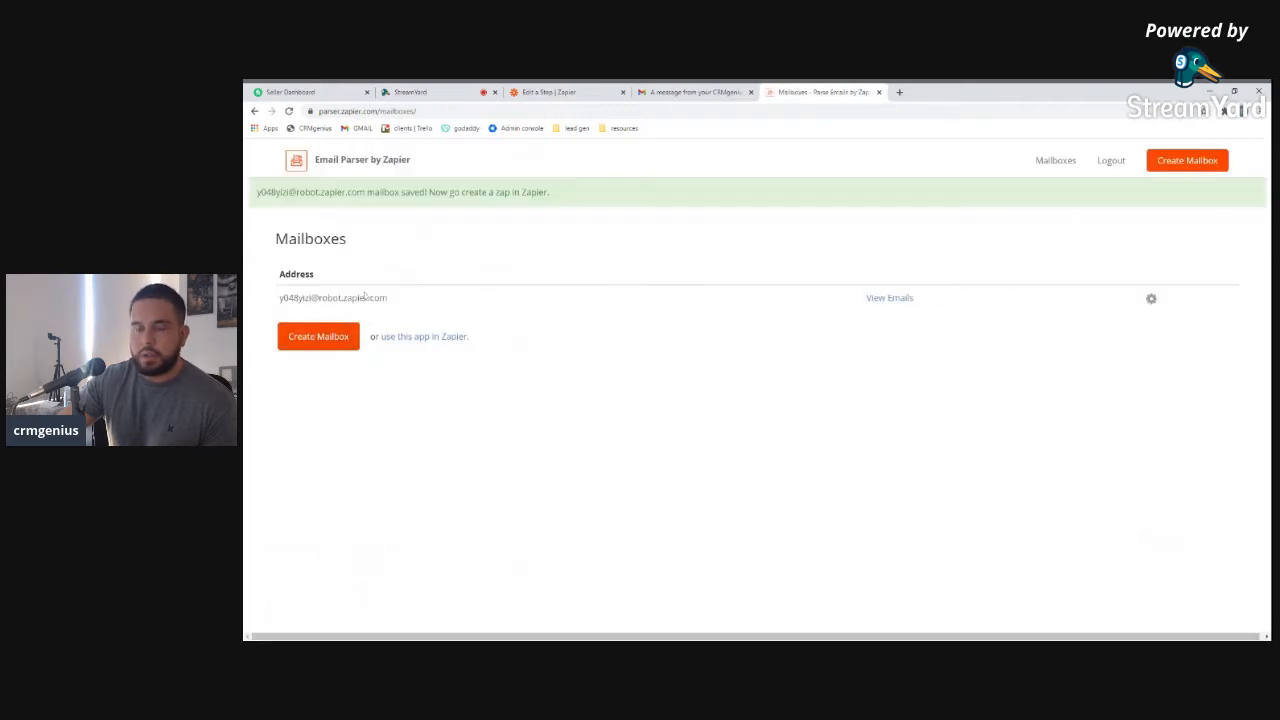
{"action": "left_click", "coordinate": [1050, 160]}
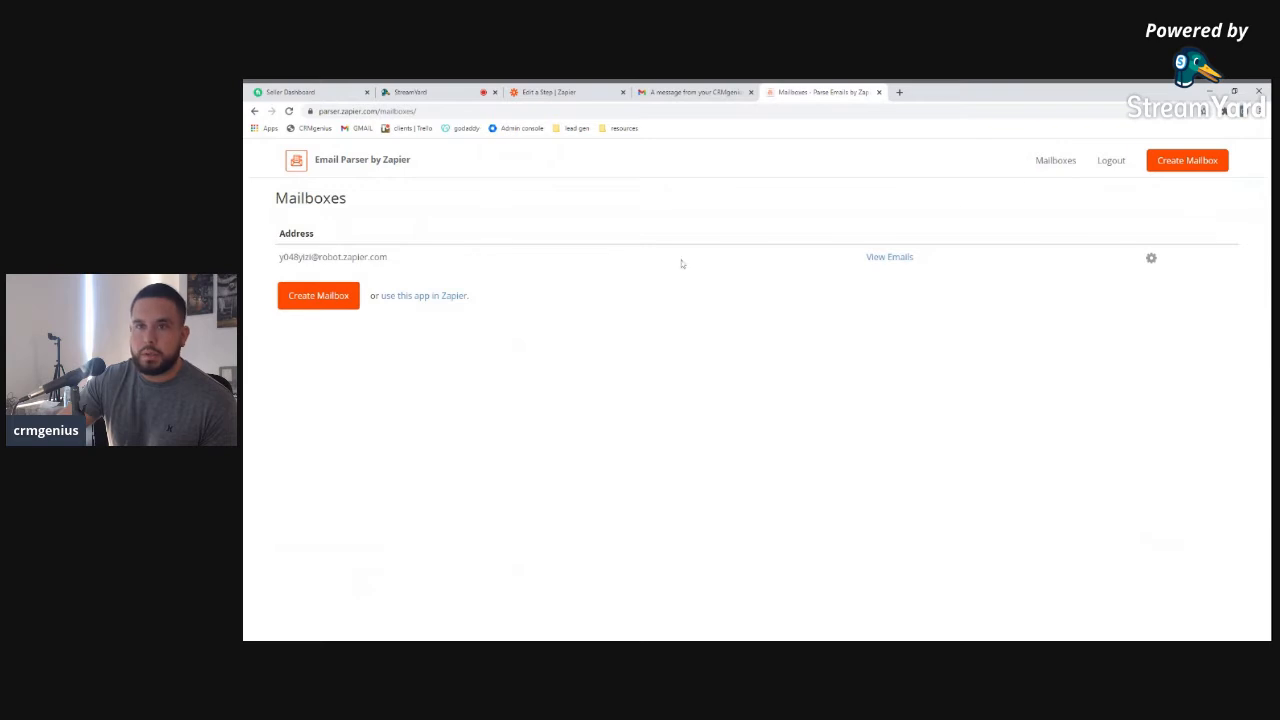
{"action": "left_click", "coordinate": [571, 93]}
{"action": "left_click", "coordinate": [560, 396]}
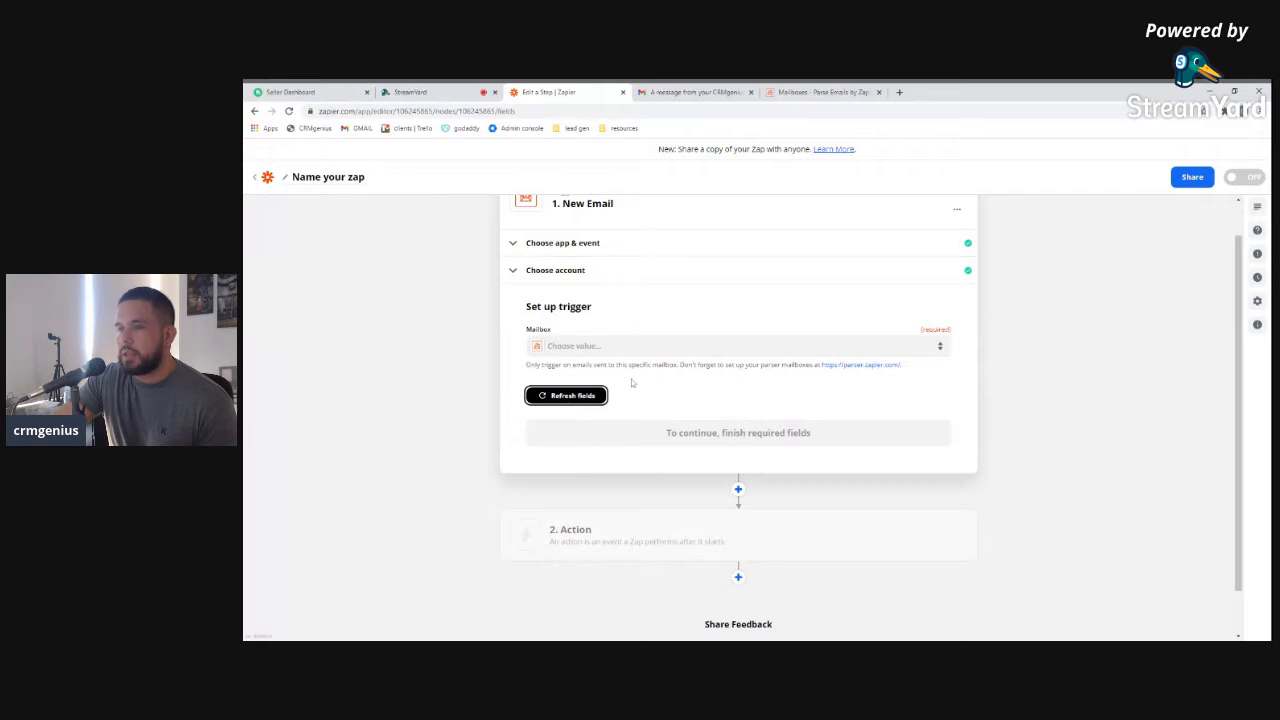
Check the still-empty Mailbox dropdown, refresh fields once more, and return to the contact-form email
{"action": "left_click", "coordinate": [579, 346]}
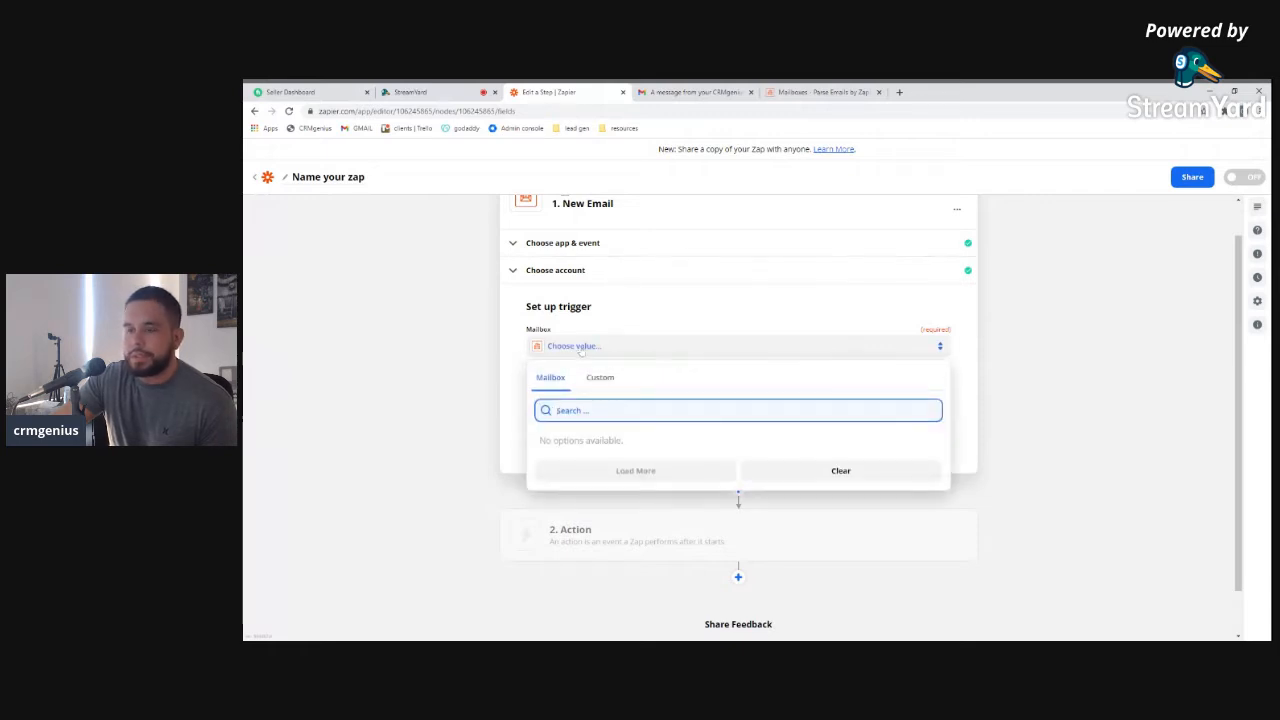
{"action": "left_click", "coordinate": [600, 378]}
{"action": "left_click", "coordinate": [545, 381]}
{"action": "left_click", "coordinate": [485, 391]}
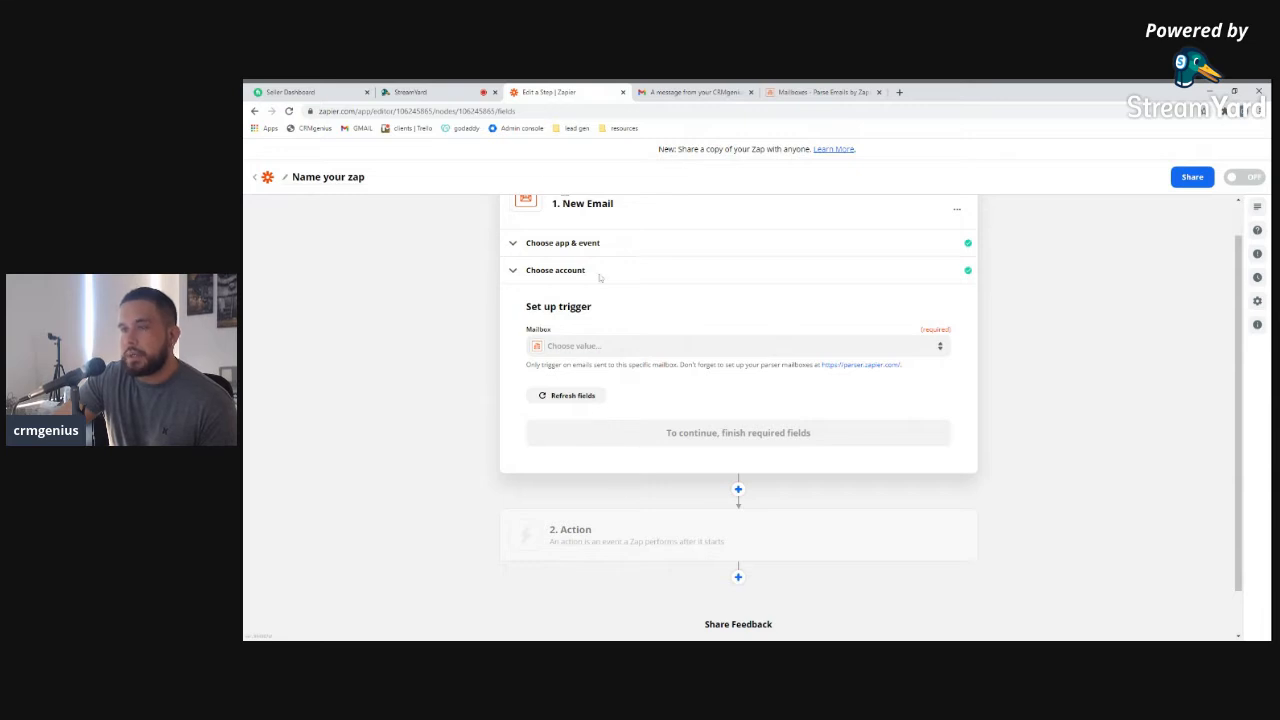
{"action": "left_click", "coordinate": [695, 92]}
{"action": "scroll", "coordinate": [806, 332], "scroll_direction": "up", "scroll_amount": 2}
{"action": "scroll", "coordinate": [800, 325], "scroll_direction": "up", "scroll_amount": 2}
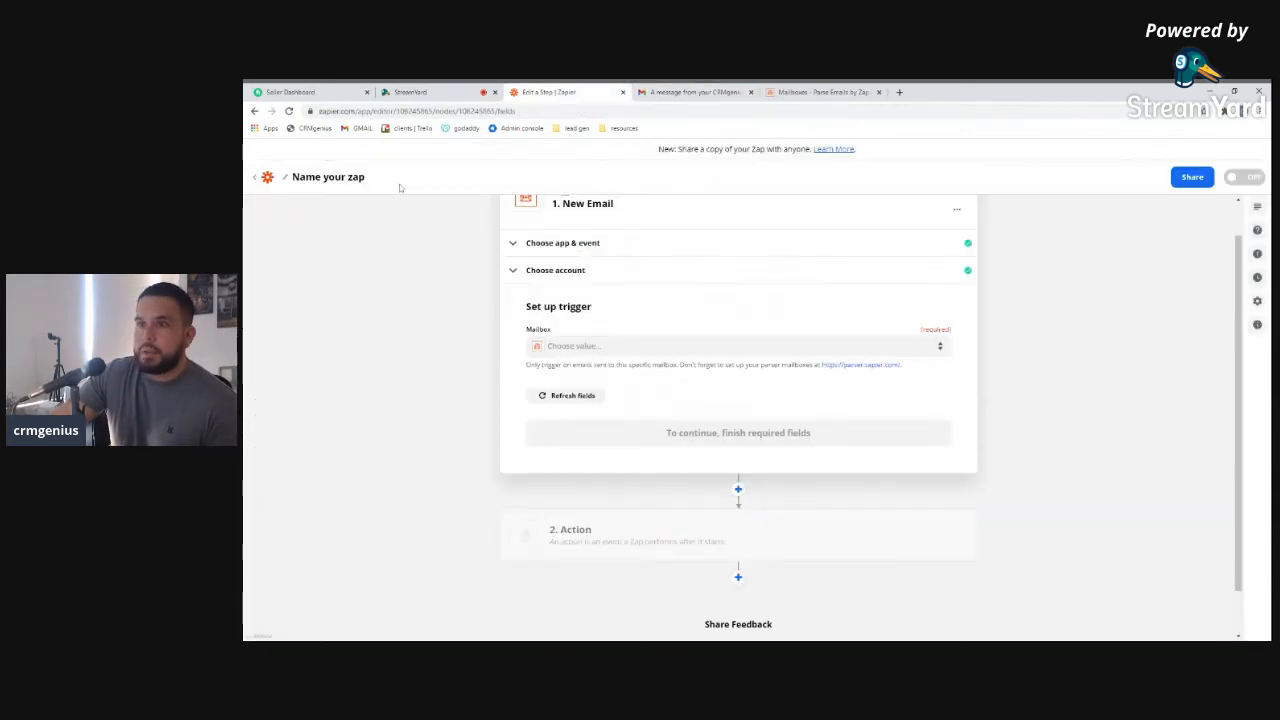
{"action": "left_click", "coordinate": [573, 422]}
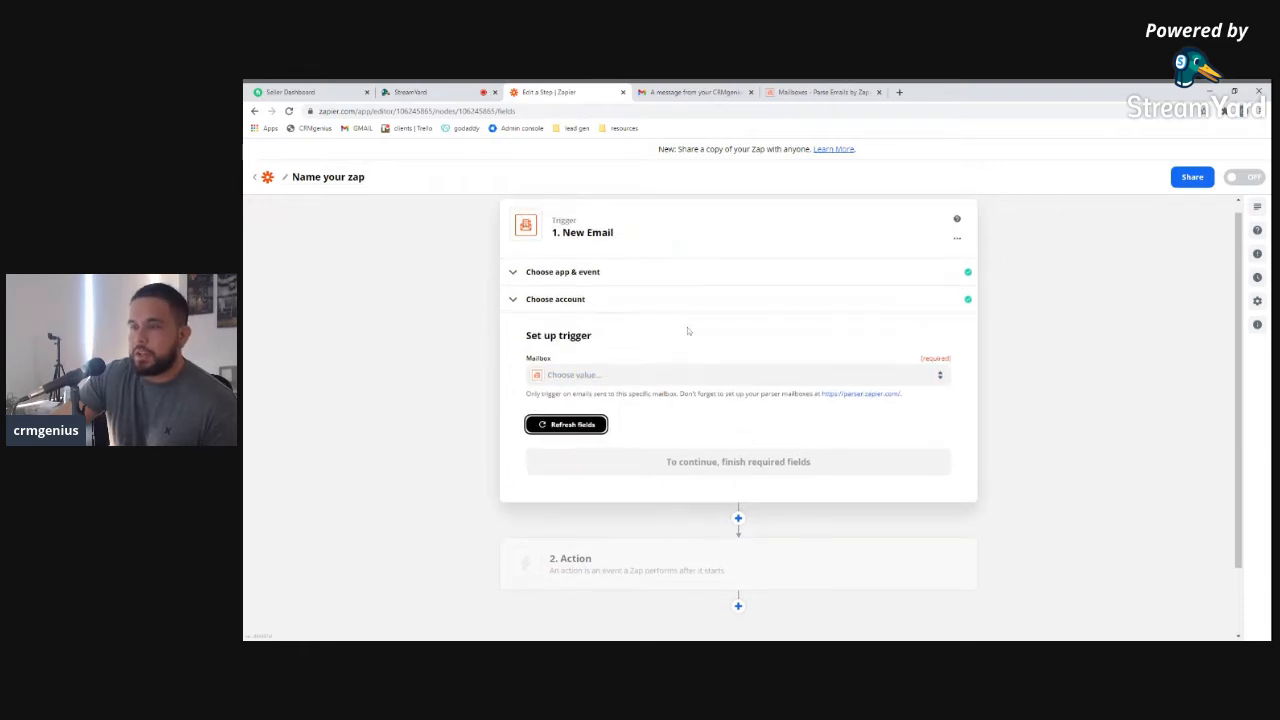
{"action": "left_click", "coordinate": [696, 92]}
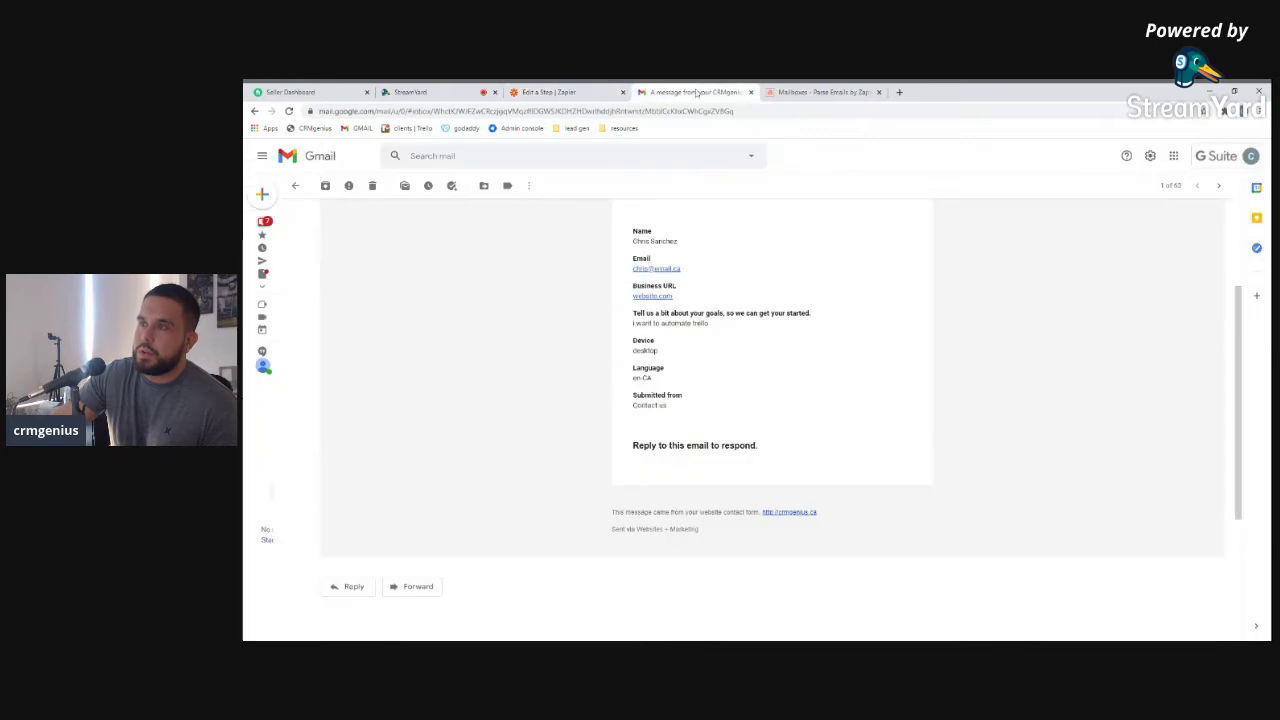
Open the list of emails received by the parser mailbox
{"action": "left_click", "coordinate": [845, 92]}
{"action": "left_click", "coordinate": [745, 90]}
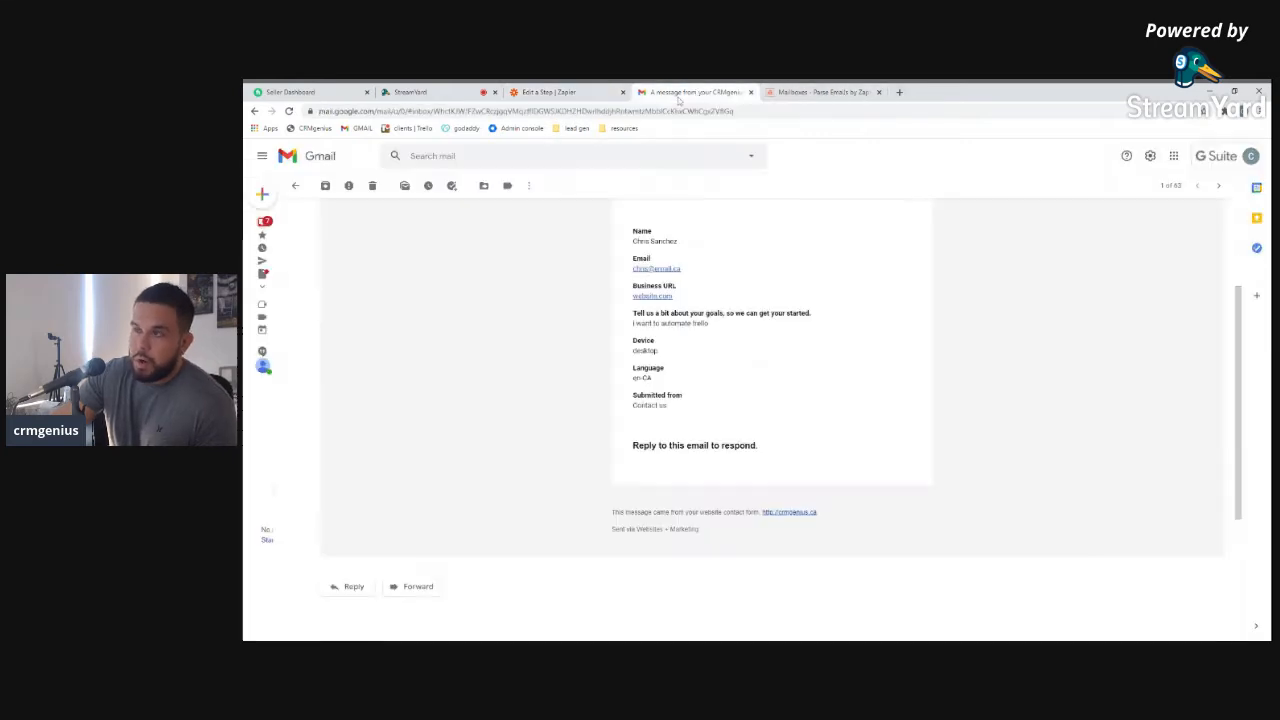
{"action": "scroll", "coordinate": [710, 280], "scroll_direction": "up", "scroll_amount": 1}
{"action": "left_click", "coordinate": [793, 95]}
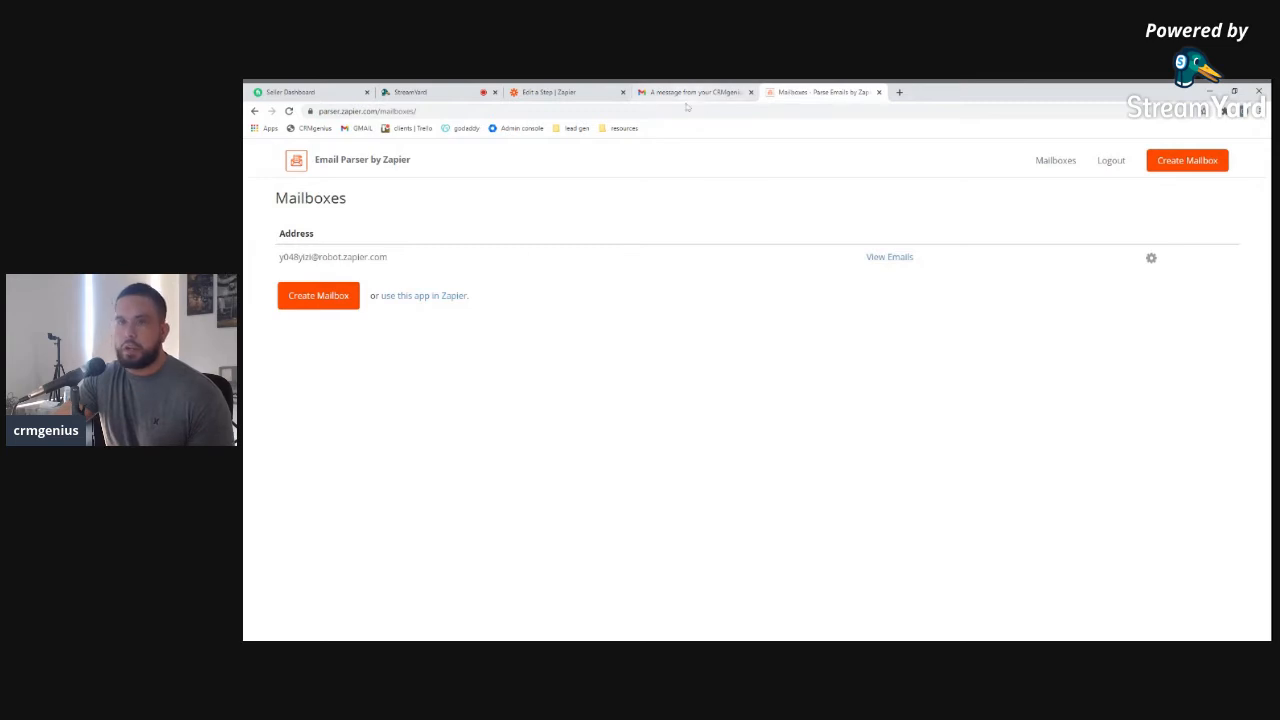
{"action": "left_click", "coordinate": [886, 258]}
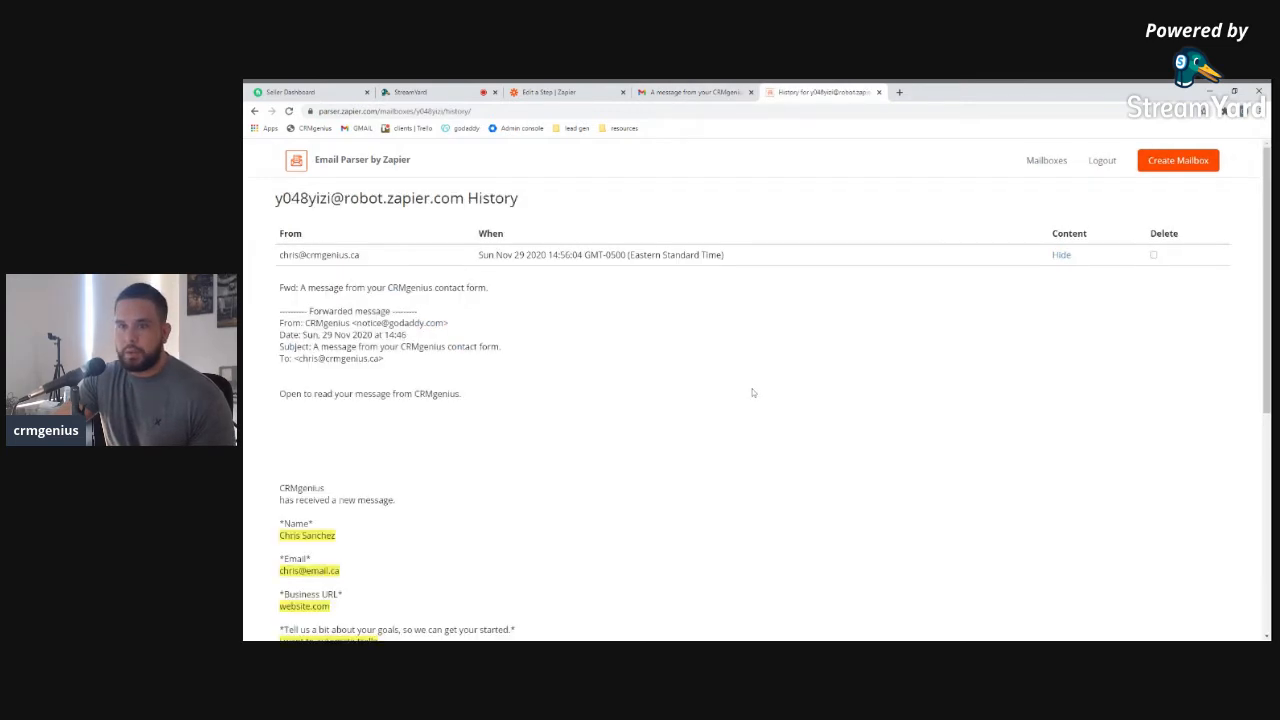
{"action": "scroll", "coordinate": [752, 391], "scroll_direction": "down", "scroll_amount": 1}
Compare the contact-form email's lead details against the parsed copy in Email Parser
{"action": "left_click", "coordinate": [670, 92]}
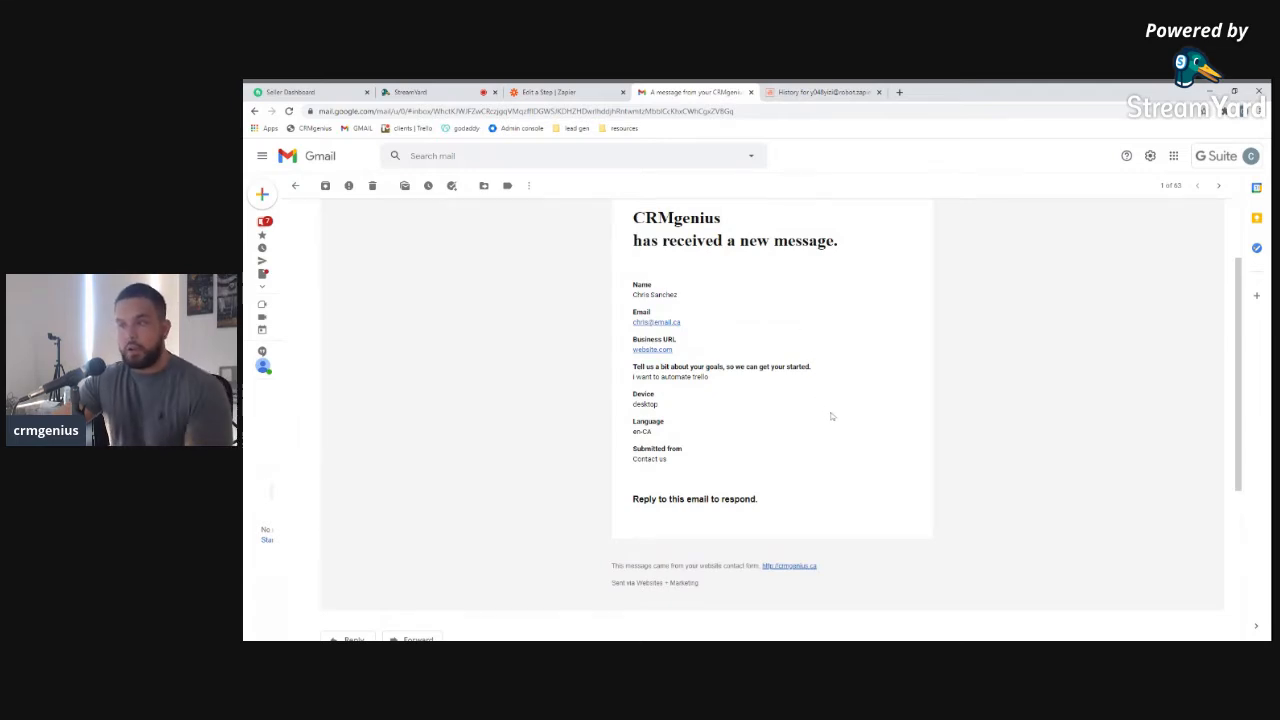
{"action": "scroll", "coordinate": [830, 416], "scroll_direction": "up", "scroll_amount": 2}
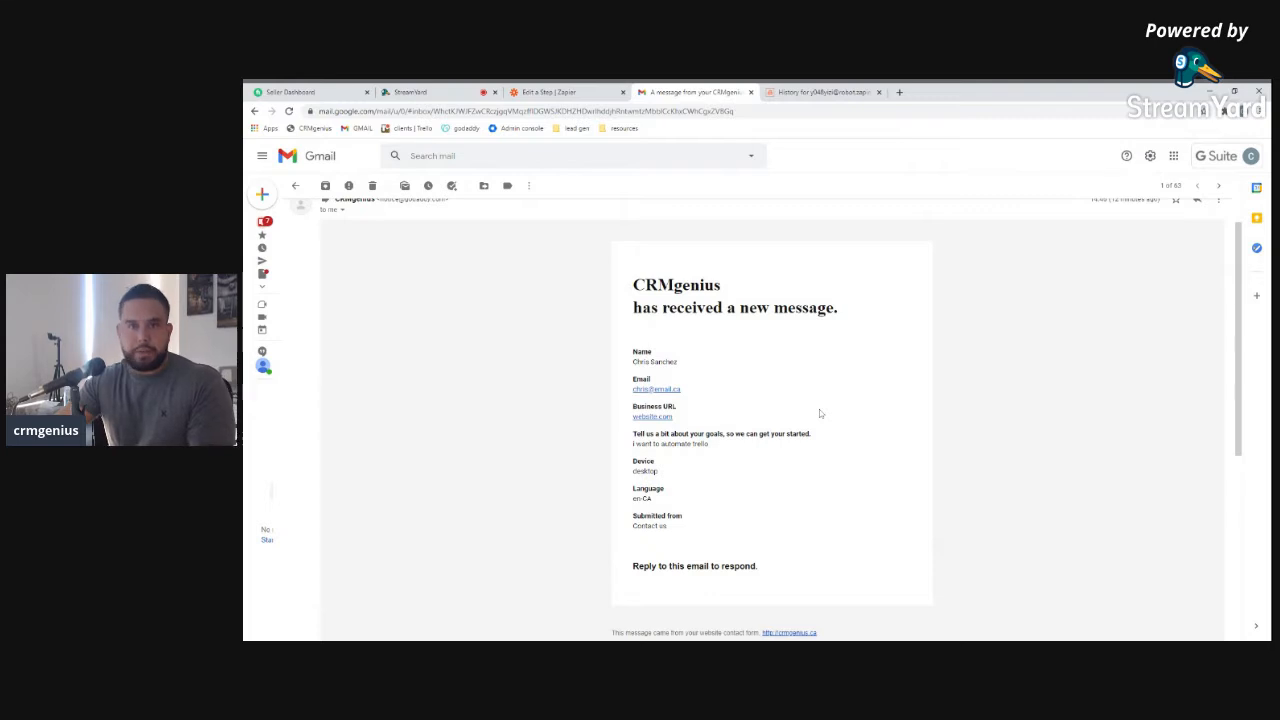
{"action": "scroll", "coordinate": [819, 409], "scroll_direction": "up", "scroll_amount": 2}
{"action": "scroll", "coordinate": [819, 409], "scroll_direction": "down", "scroll_amount": 4}
{"action": "scroll", "coordinate": [820, 374], "scroll_direction": "up", "scroll_amount": 3}
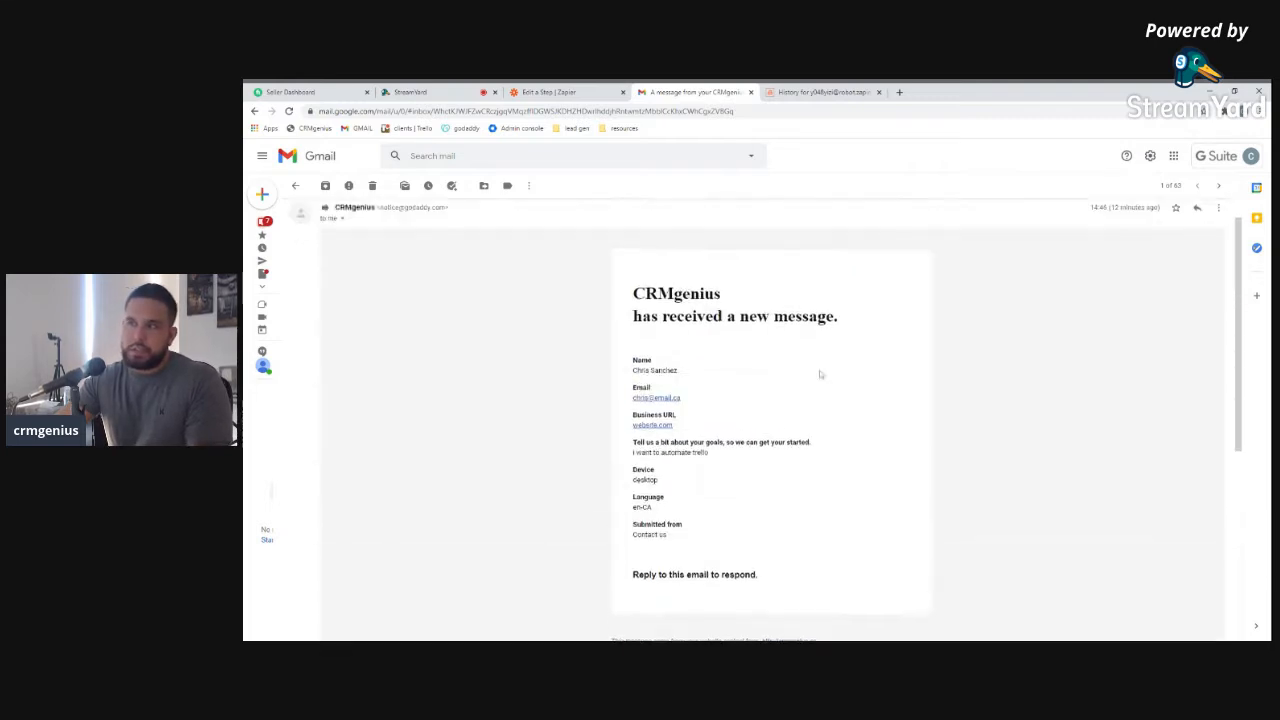
{"action": "left_click", "coordinate": [805, 92]}
{"action": "scroll", "coordinate": [500, 420], "scroll_direction": "down", "scroll_amount": 1}
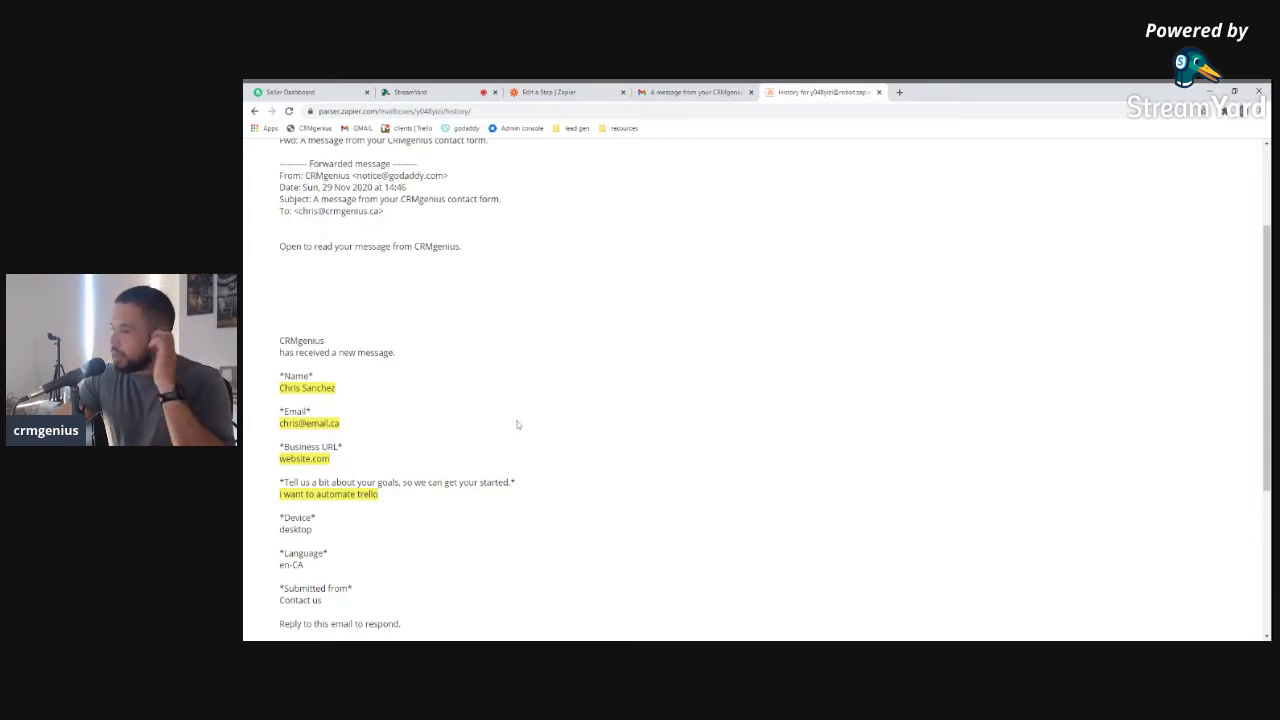
{"action": "left_click", "coordinate": [645, 92]}
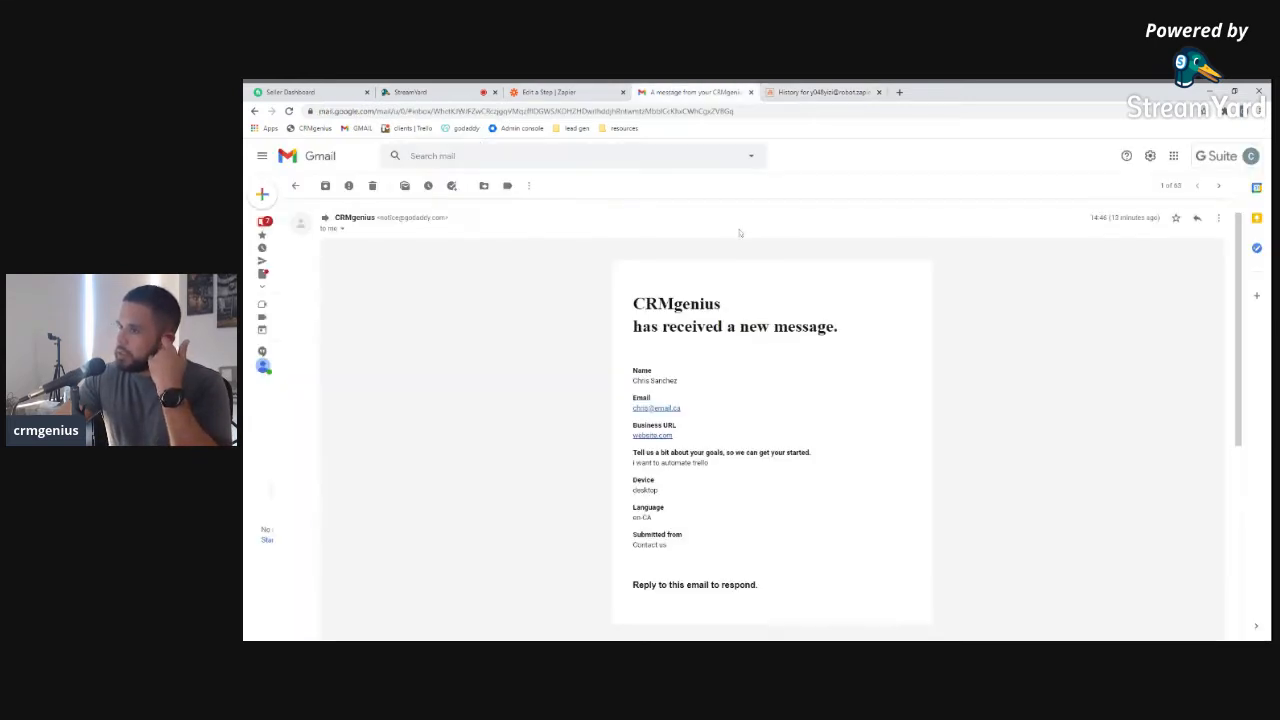
{"action": "scroll", "coordinate": [690, 366], "scroll_direction": "up", "scroll_amount": 1}
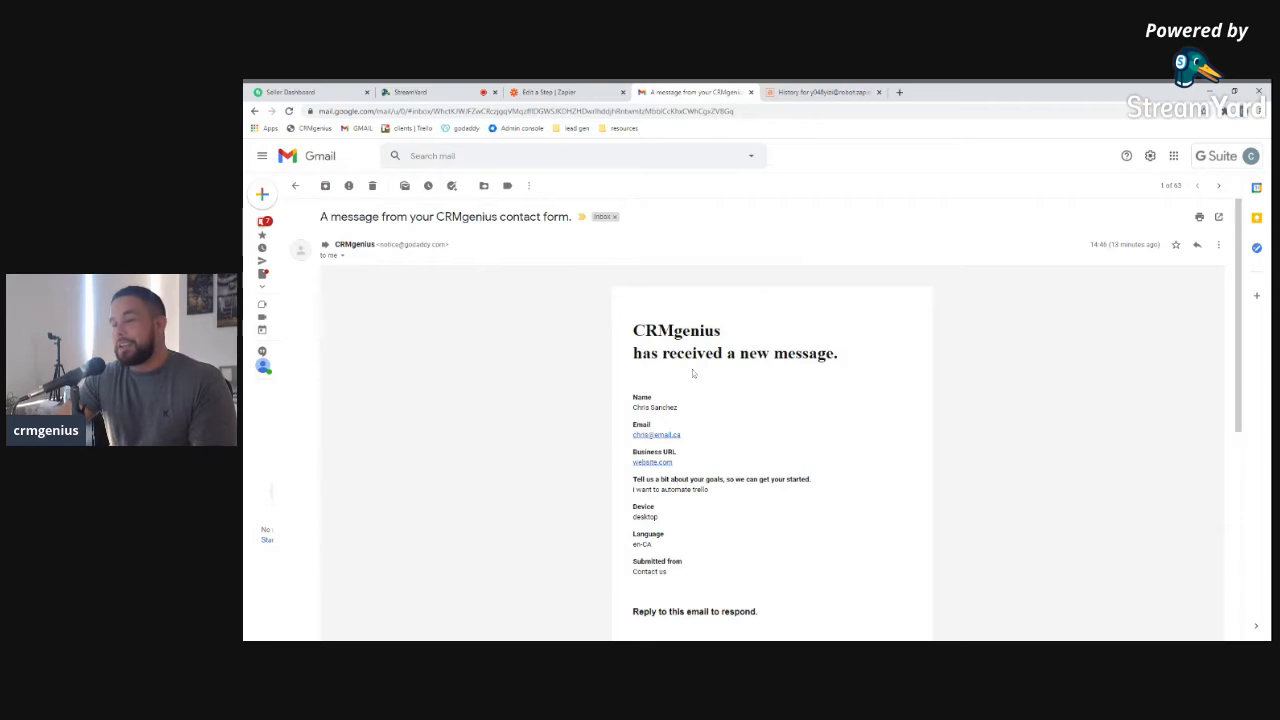
{"action": "scroll", "coordinate": [699, 376], "scroll_direction": "down", "scroll_amount": 1}
{"action": "scroll", "coordinate": [701, 377], "scroll_direction": "down", "scroll_amount": 1}
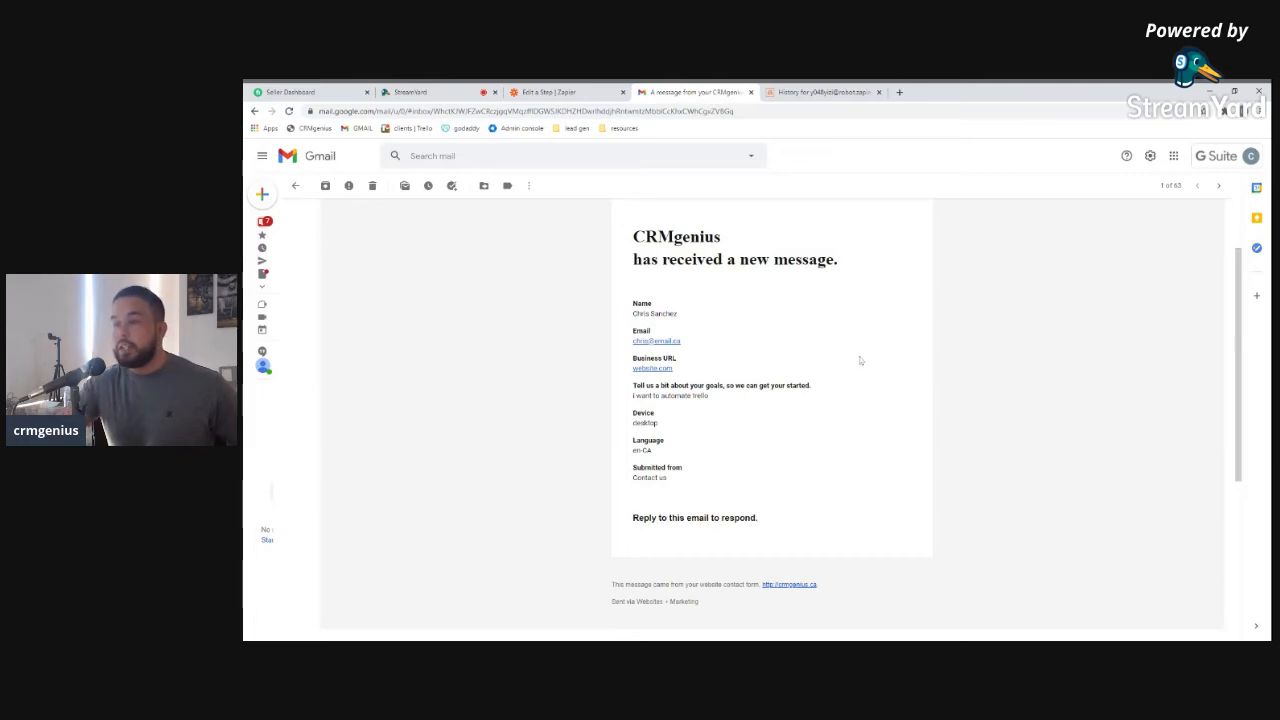
{"action": "scroll", "coordinate": [871, 360], "scroll_direction": "down", "scroll_amount": 2}
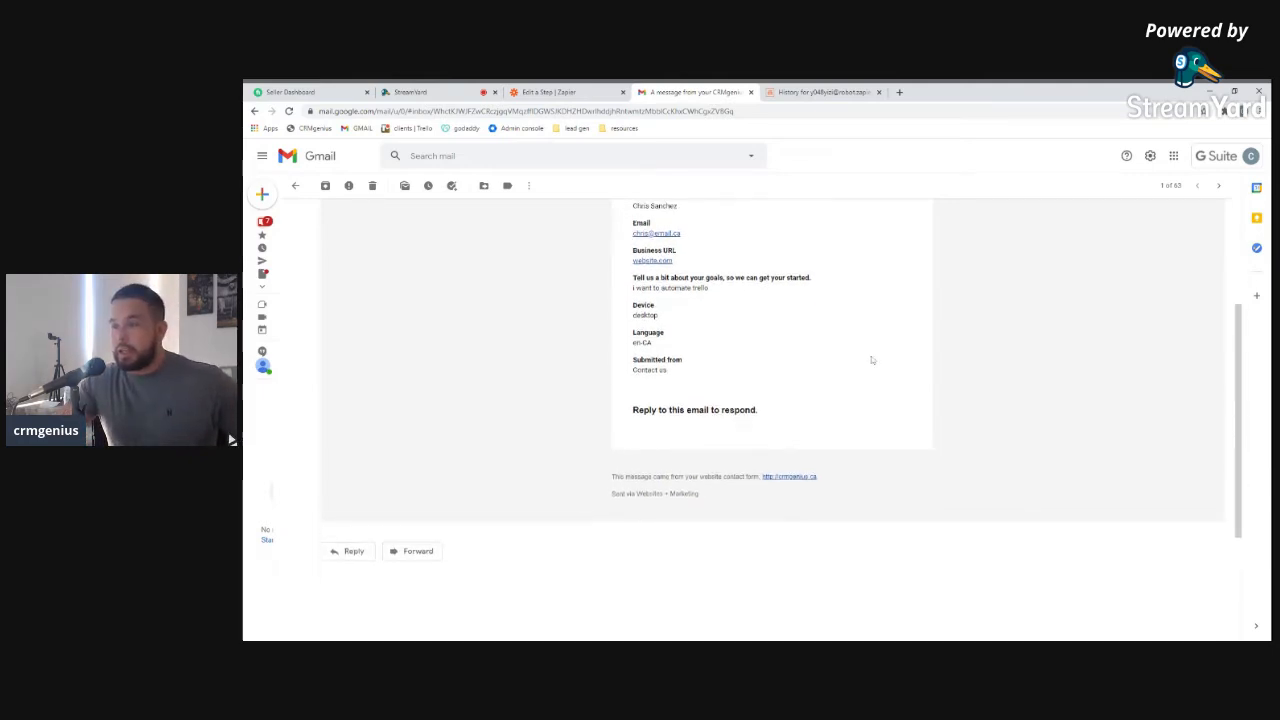
{"action": "scroll", "coordinate": [856, 317], "scroll_direction": "up", "scroll_amount": 1}
{"action": "scroll", "coordinate": [861, 337], "scroll_direction": "up", "scroll_amount": 2}
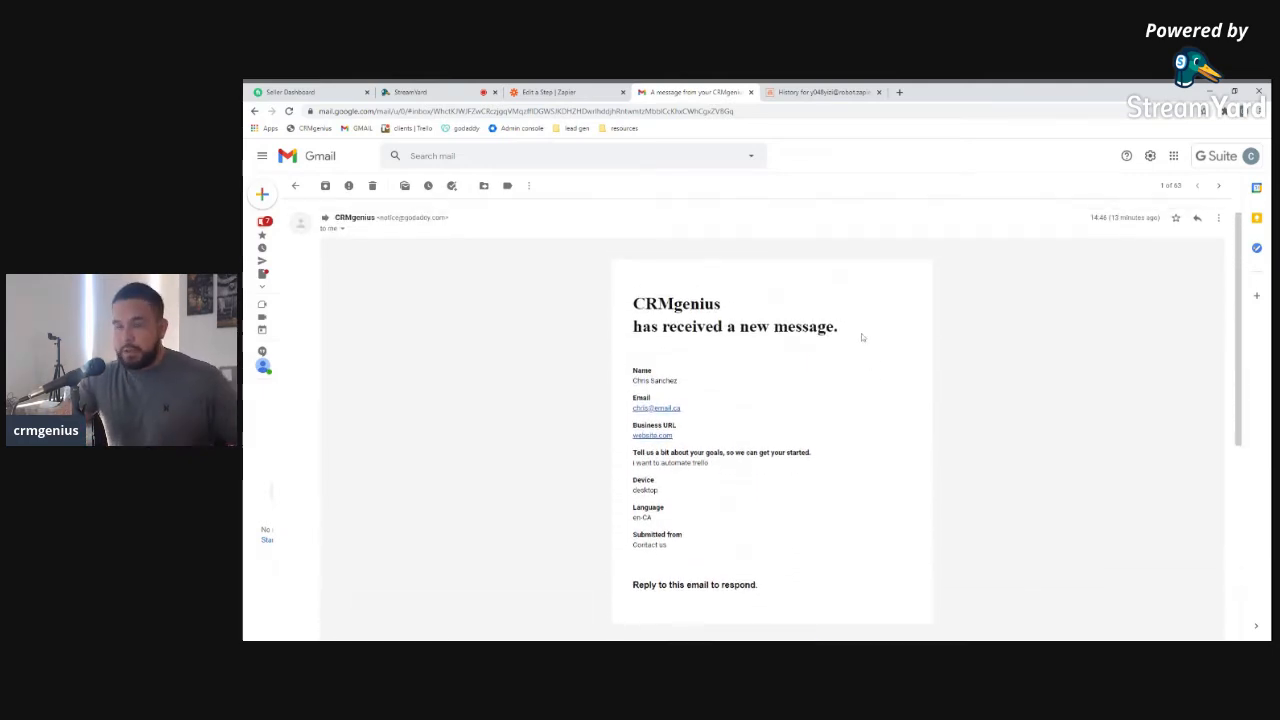
{"action": "scroll", "coordinate": [860, 340], "scroll_direction": "up", "scroll_amount": 1}
{"action": "scroll", "coordinate": [860, 340], "scroll_direction": "down", "scroll_amount": 1}
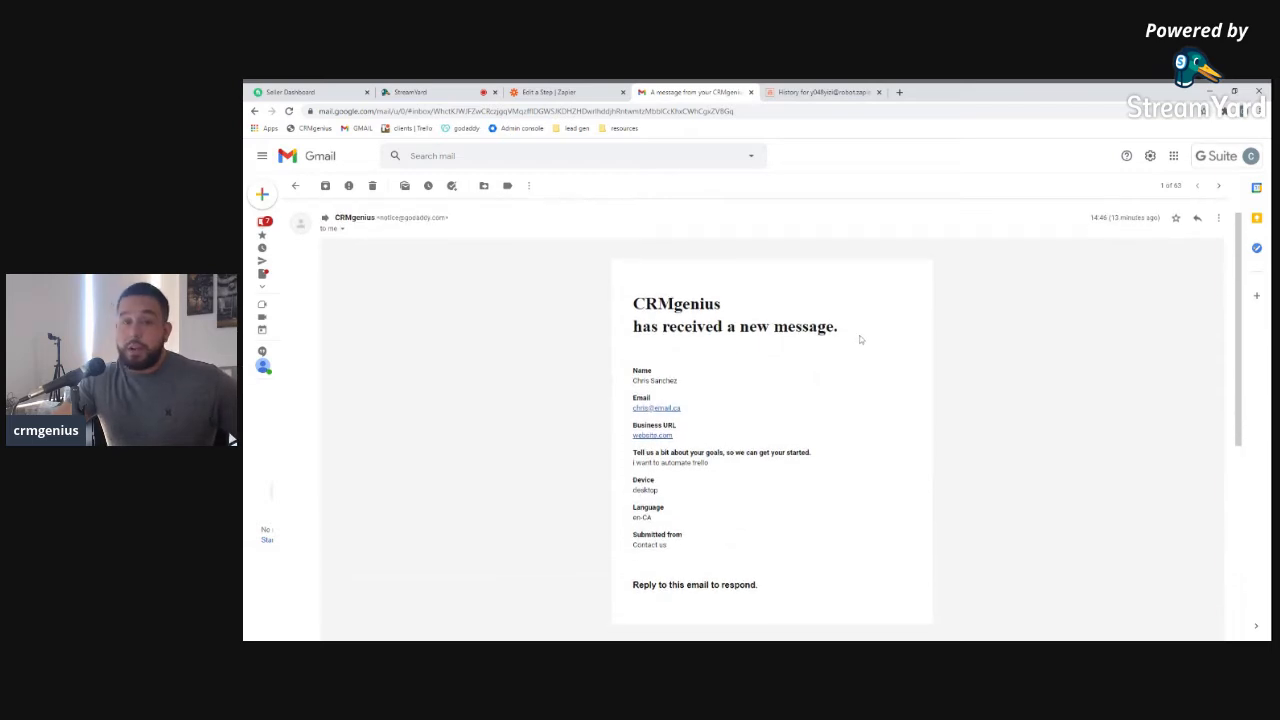
{"action": "scroll", "coordinate": [860, 340], "scroll_direction": "up", "scroll_amount": 1}
{"action": "scroll", "coordinate": [860, 340], "scroll_direction": "down", "scroll_amount": 1}
{"action": "scroll", "coordinate": [859, 338], "scroll_direction": "down", "scroll_amount": 2}
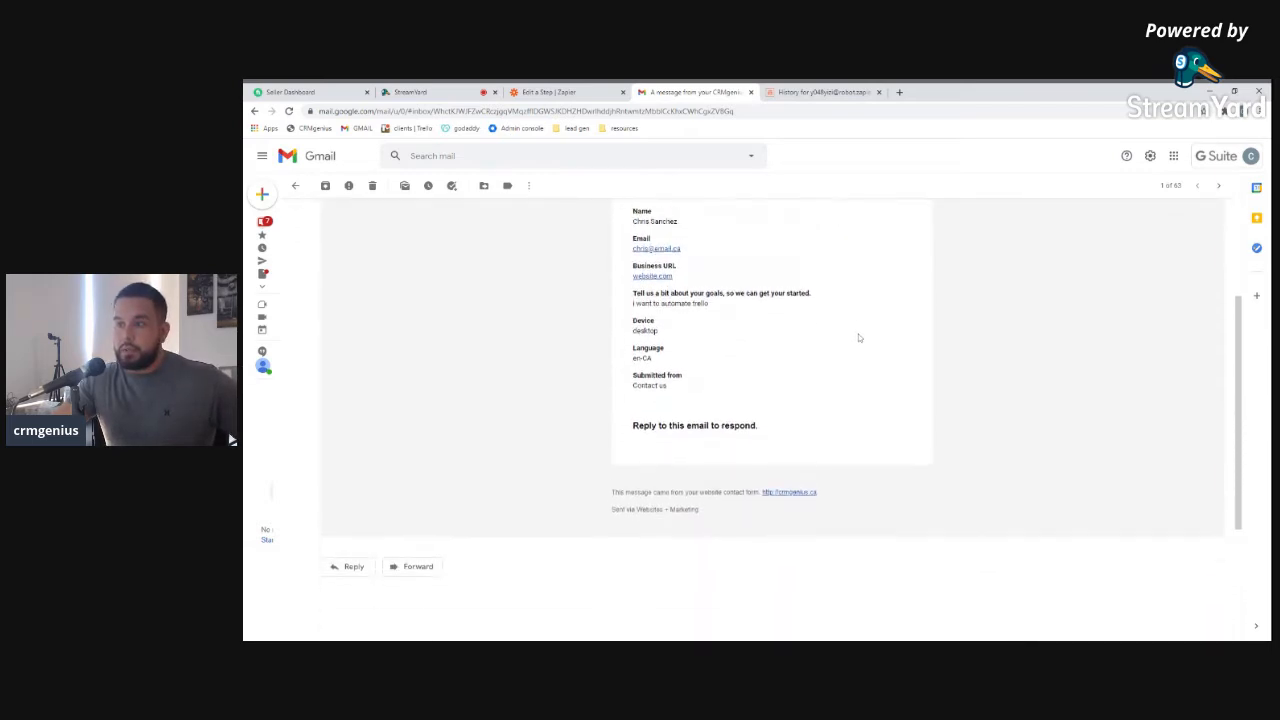
{"action": "scroll", "coordinate": [850, 325], "scroll_direction": "up", "scroll_amount": 1}
{"action": "scroll", "coordinate": [814, 300], "scroll_direction": "up", "scroll_amount": 1}
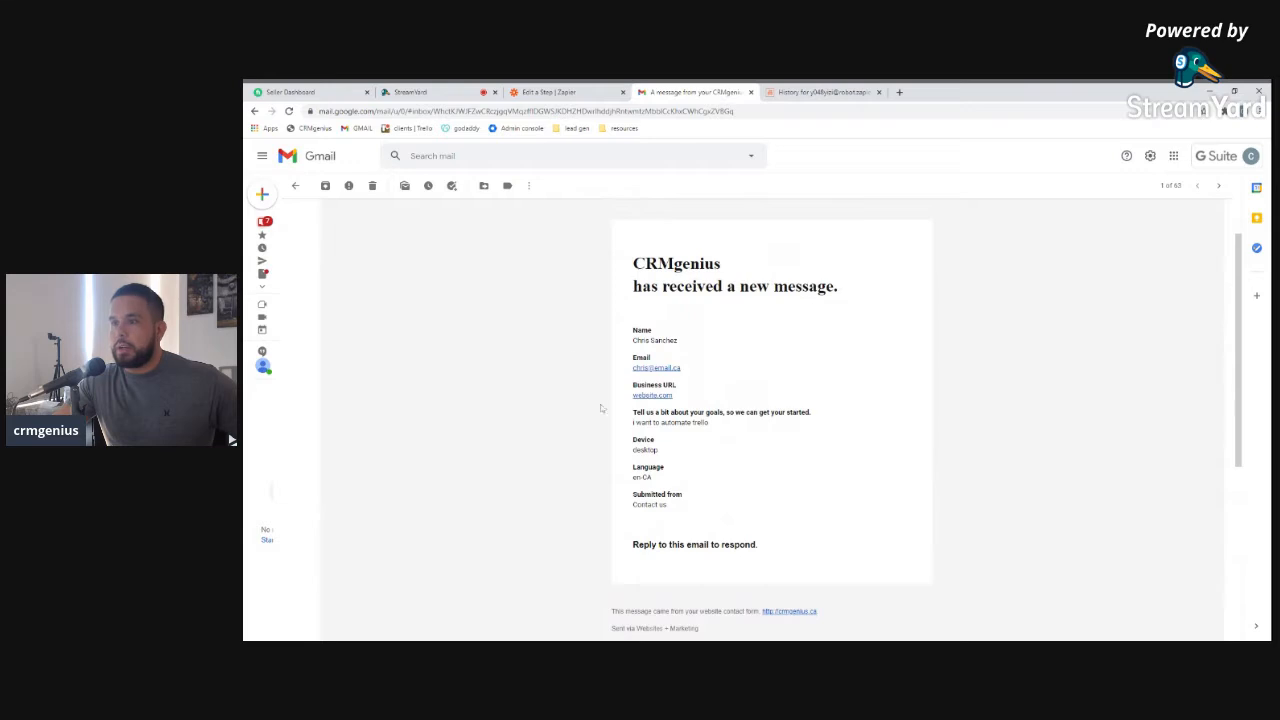
{"action": "scroll", "coordinate": [570, 385], "scroll_direction": "up", "scroll_amount": 2}
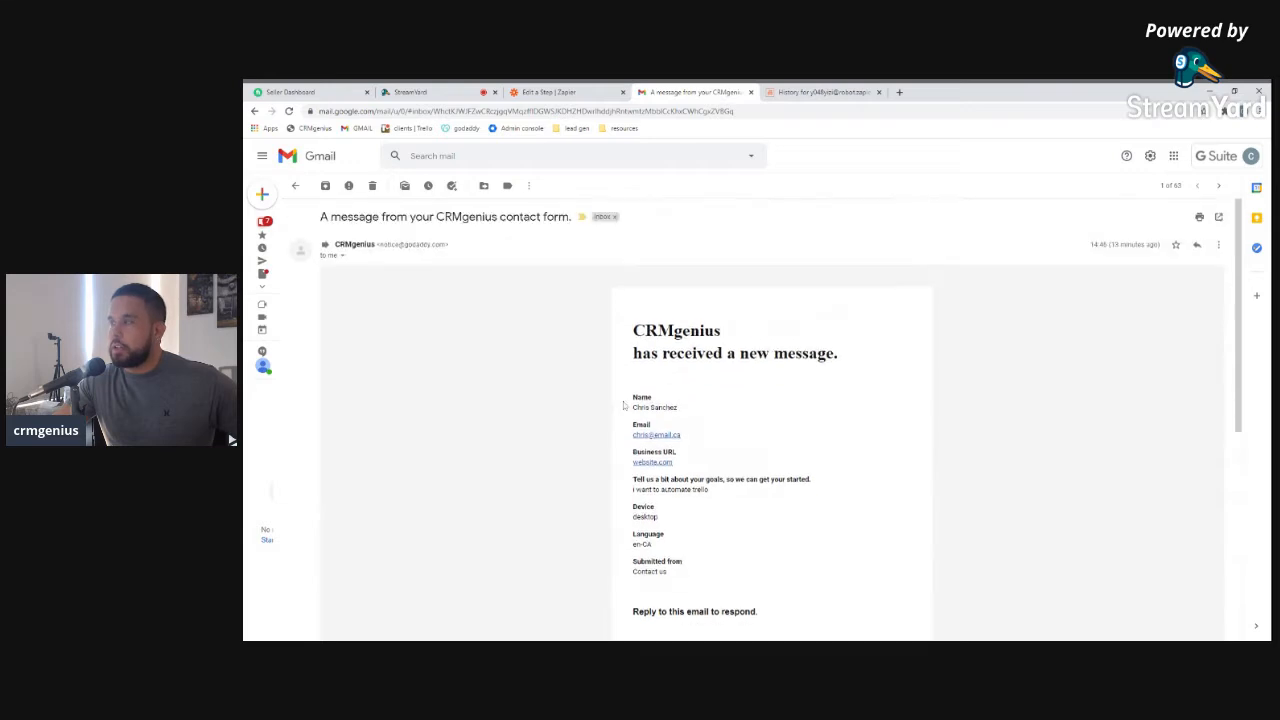
Attempt a filter from blank advanced search options and dismiss the missing-criteria alert
{"action": "left_click", "coordinate": [753, 156]}
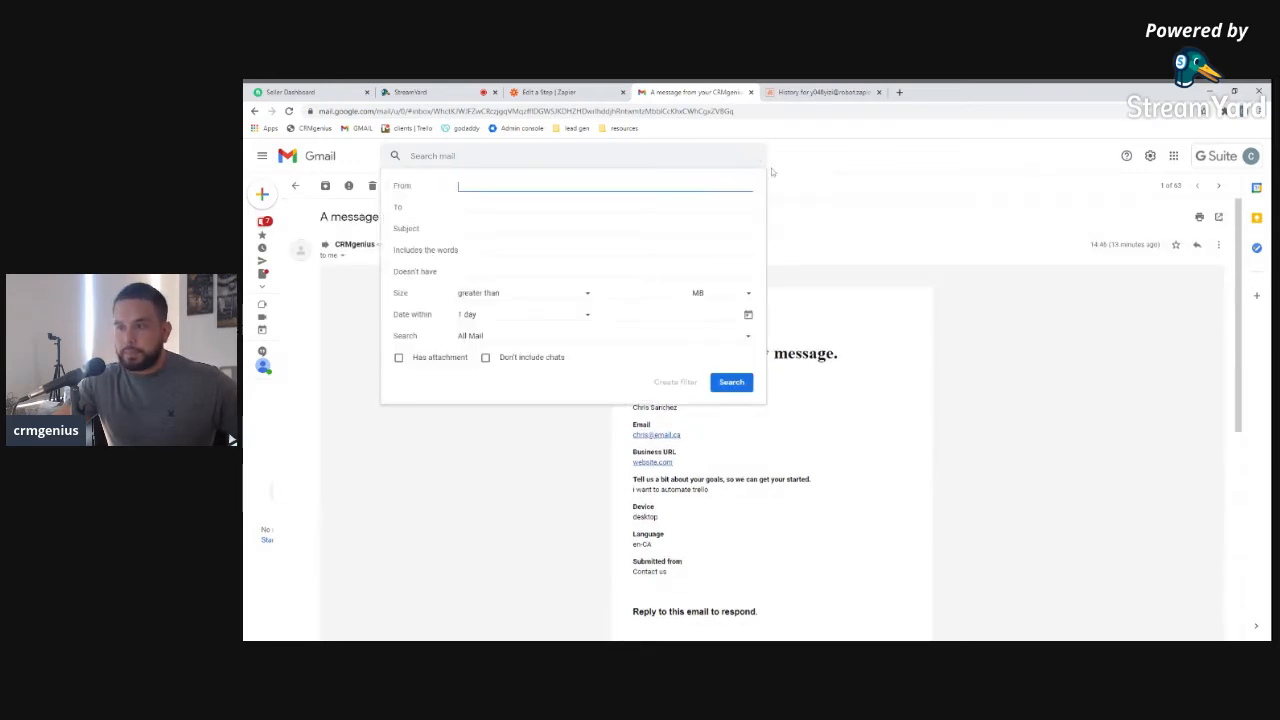
{"action": "left_click", "coordinate": [686, 386]}
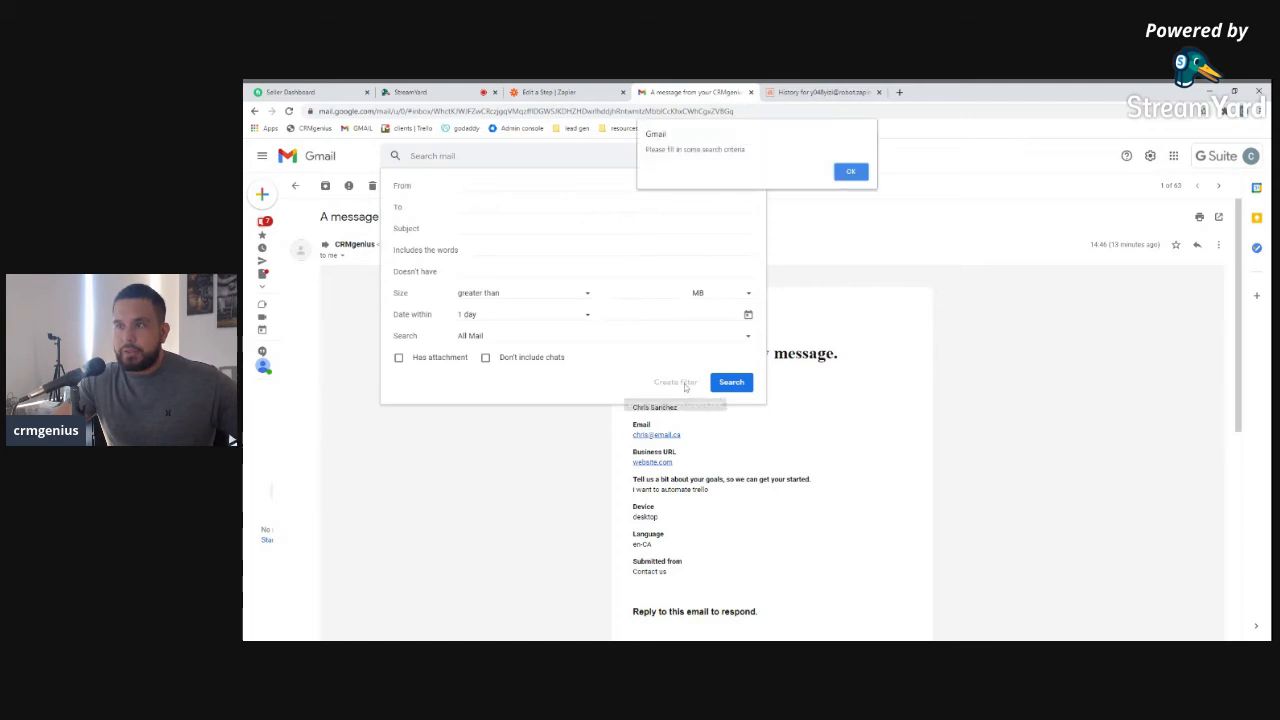
{"action": "left_click", "coordinate": [851, 171]}
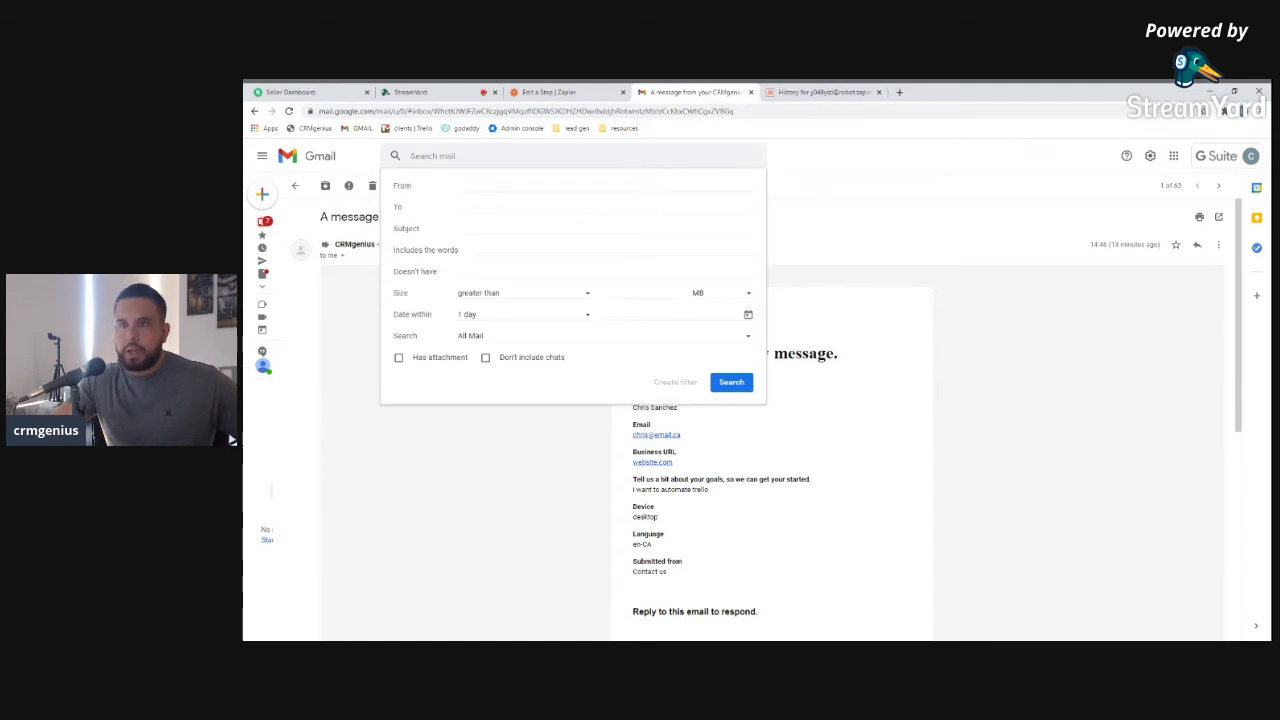
{"action": "left_click", "coordinate": [820, 402]}
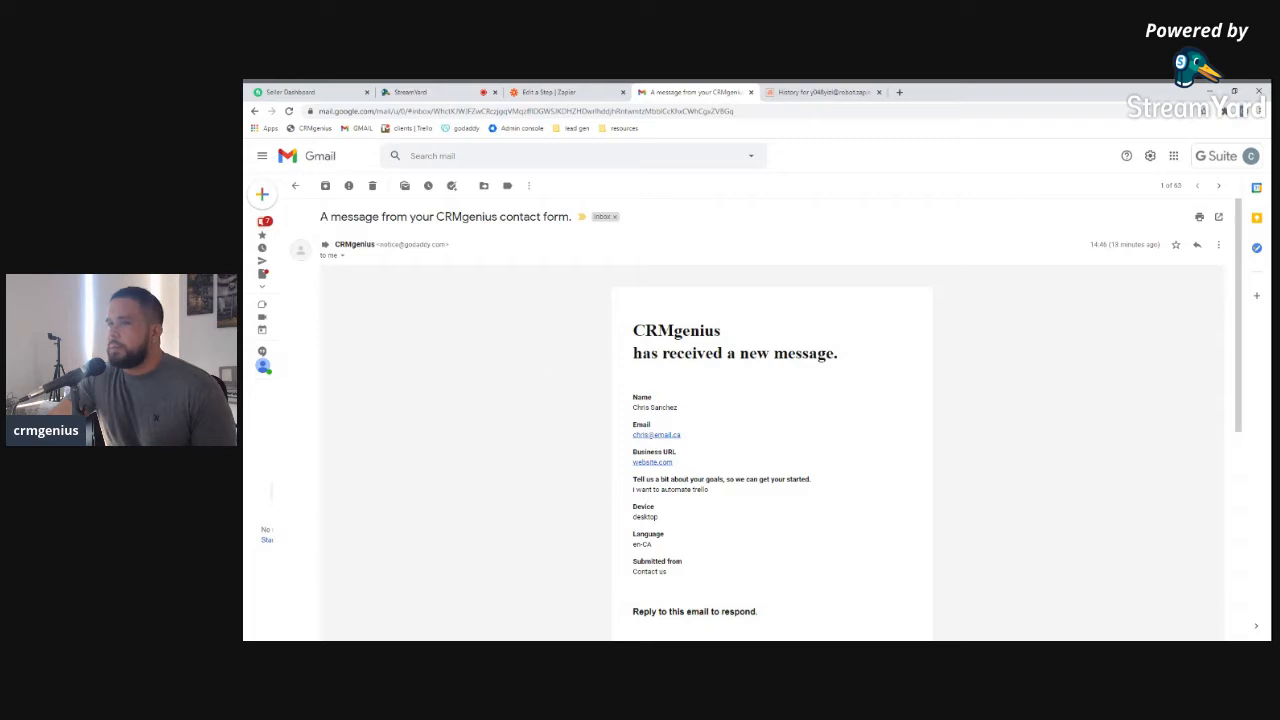
Create a filter with subject 'A message from your CRMgenius contact form.'
{"action": "triple_click", "coordinate": [446, 217]}
{"action": "key", "text": "ctrl+c"}
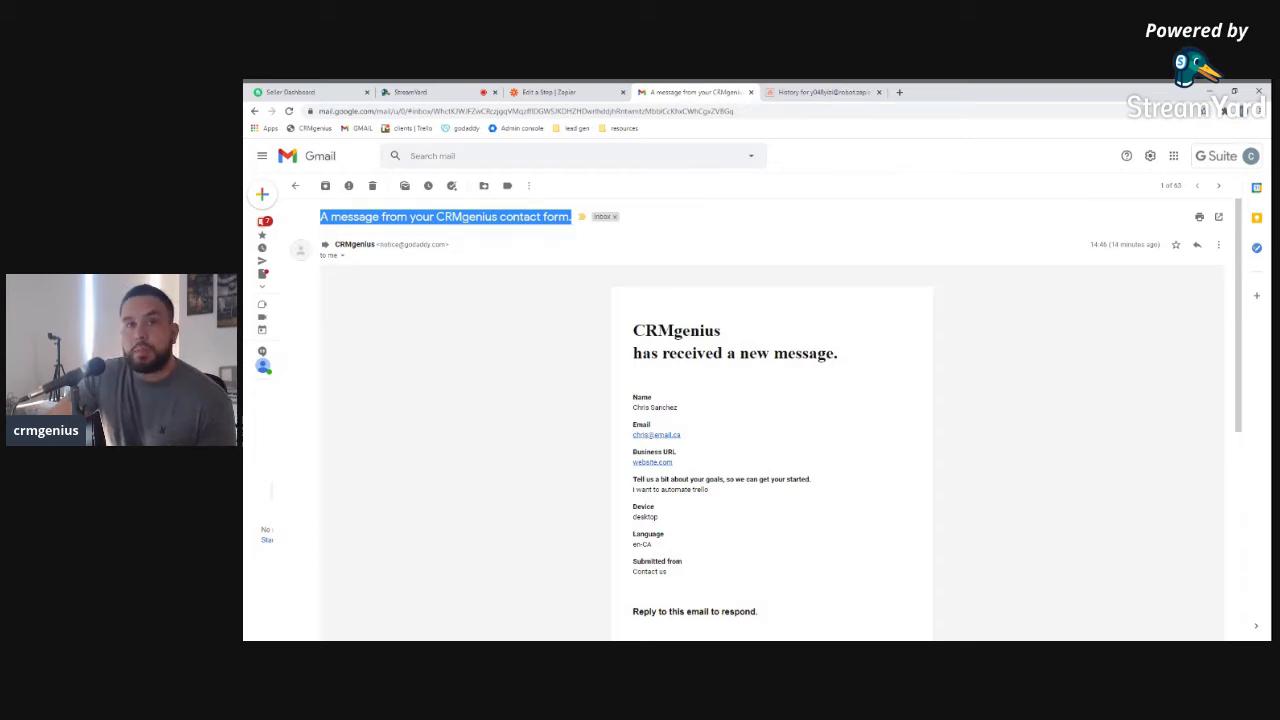
{"action": "left_click", "coordinate": [600, 156]}
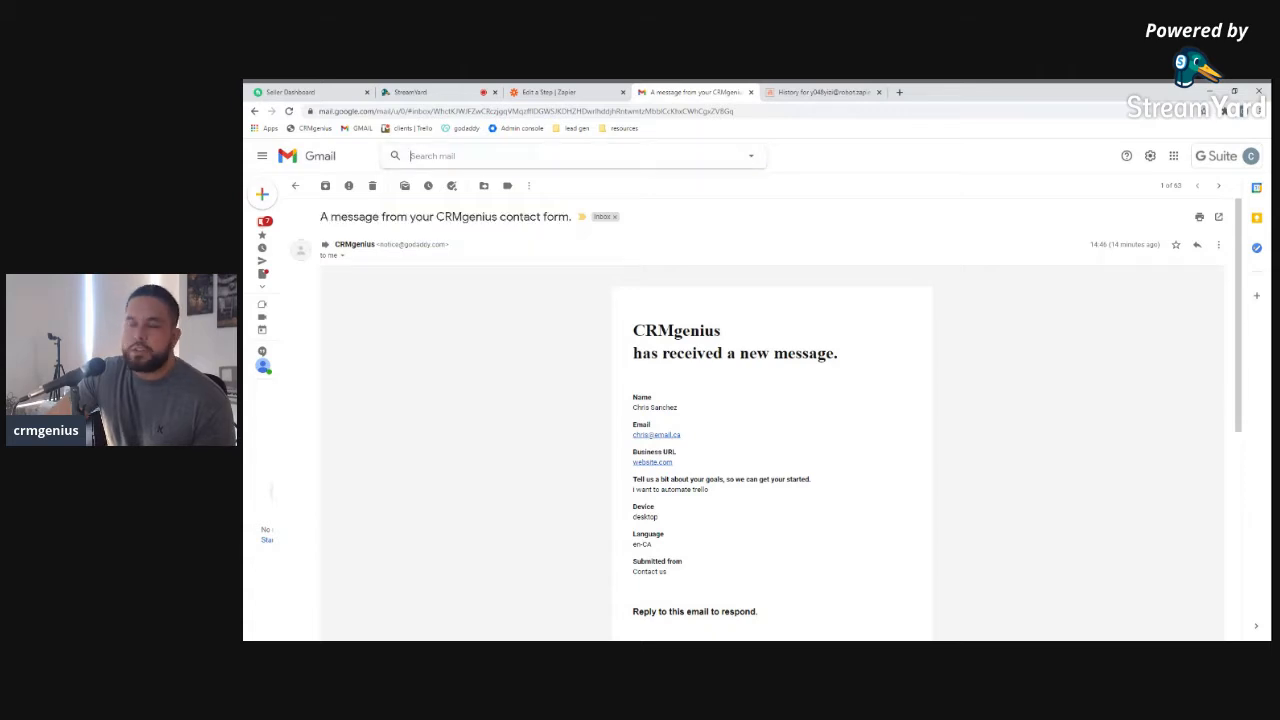
{"action": "left_click", "coordinate": [750, 156]}
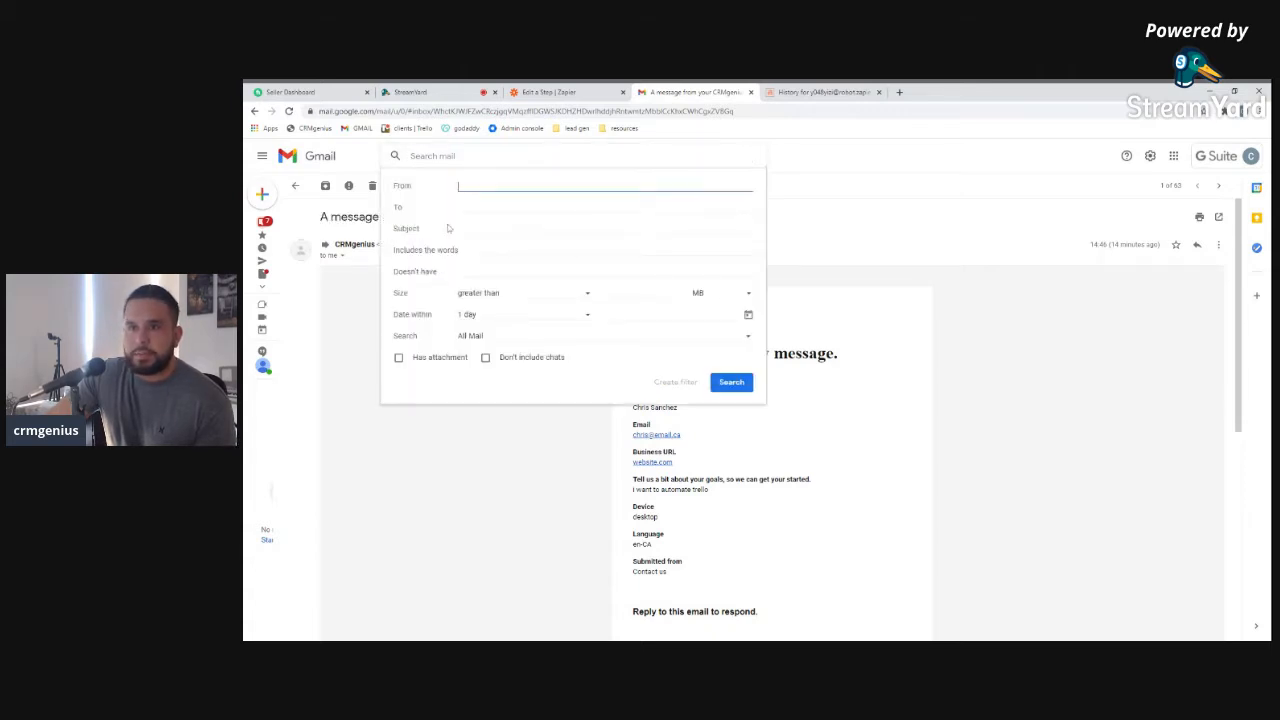
{"action": "left_click", "coordinate": [540, 229]}
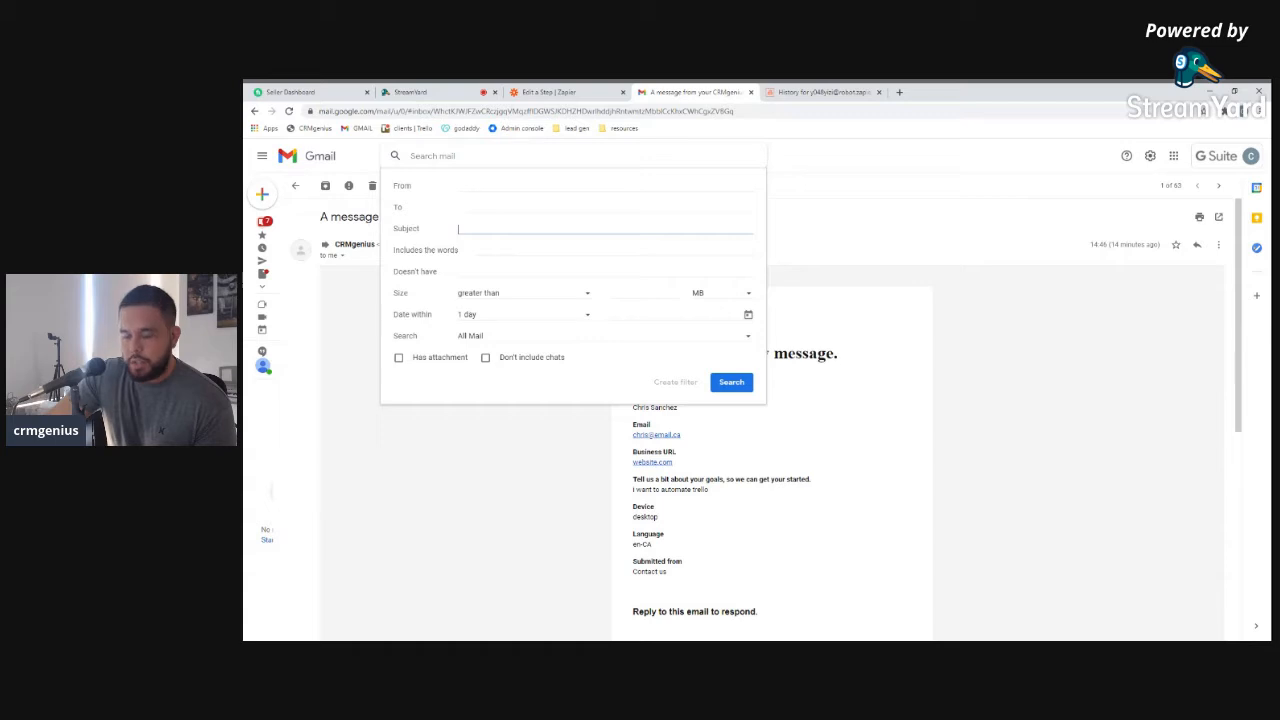
{"action": "key", "text": "ctrl+v"}
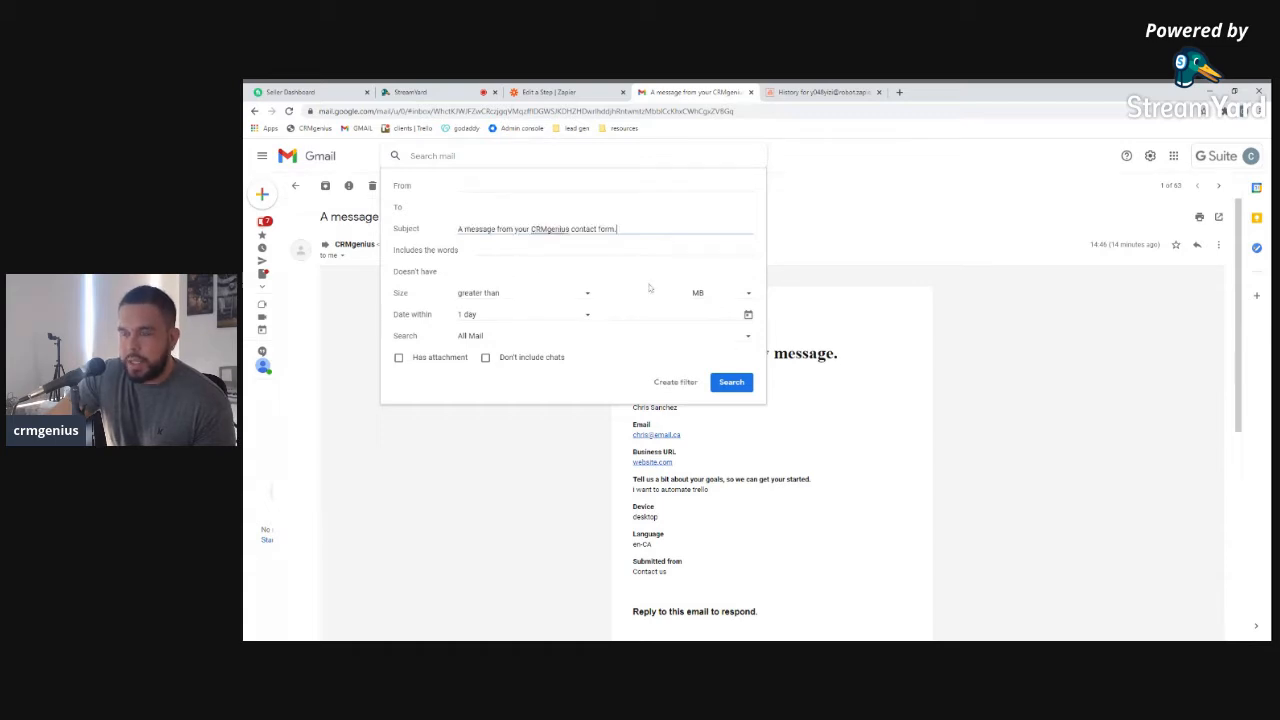
{"action": "left_click", "coordinate": [676, 382]}
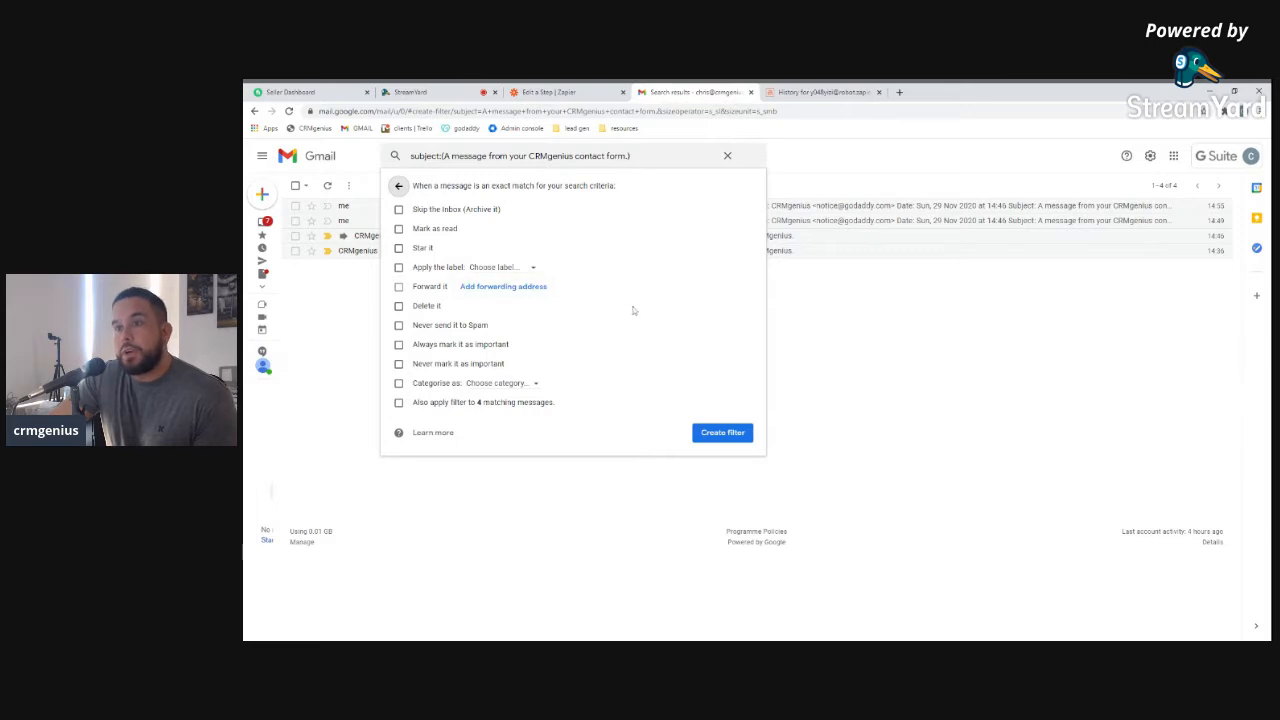
Add the Email Parser mailbox address as a Gmail forwarding address pending confirmation
{"action": "left_click", "coordinate": [501, 289]}
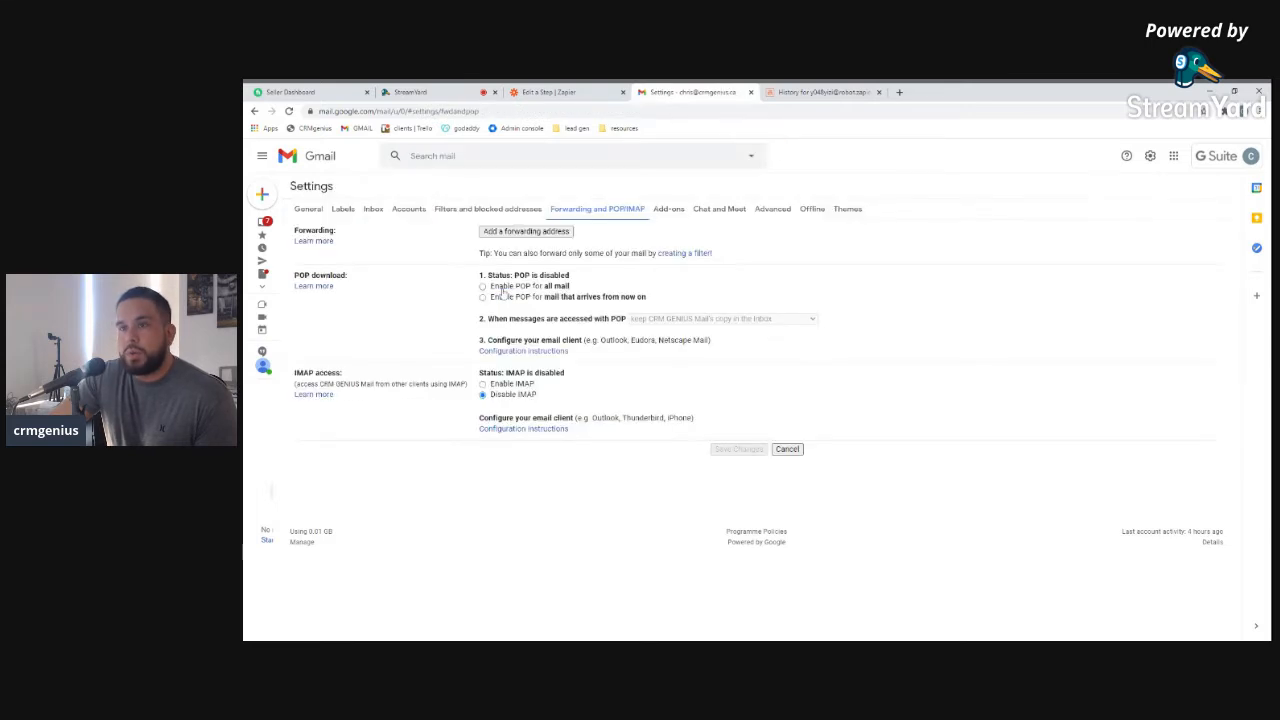
{"action": "left_click", "coordinate": [511, 234]}
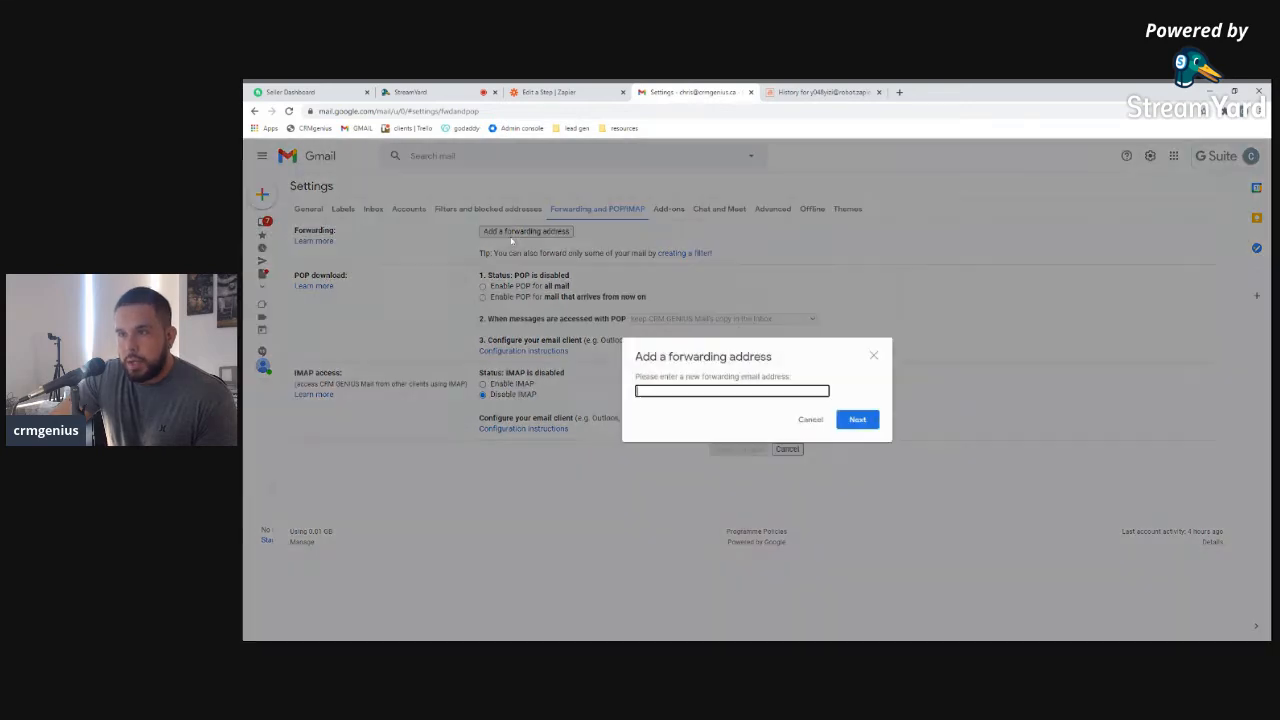
{"action": "left_click", "coordinate": [818, 92]}
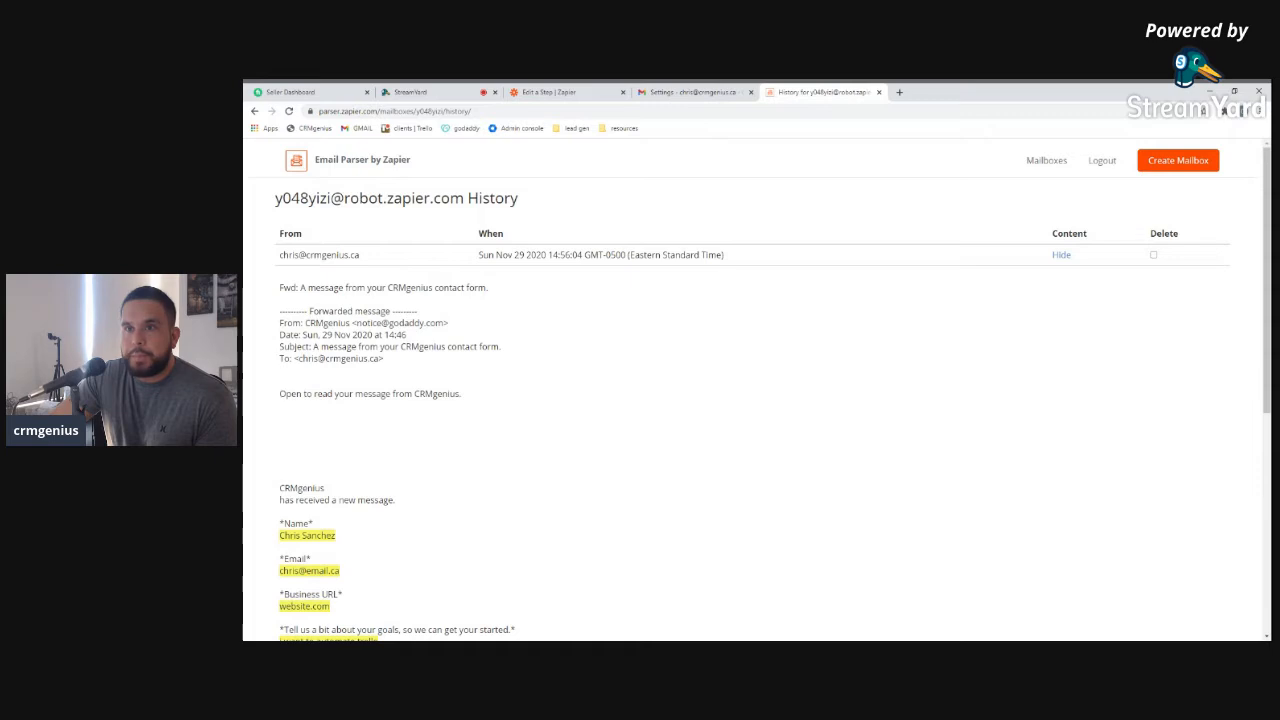
{"action": "left_click_drag", "start_coordinate": [275, 198], "coordinate": [464, 198]}
{"action": "key", "text": "ctrl+c"}
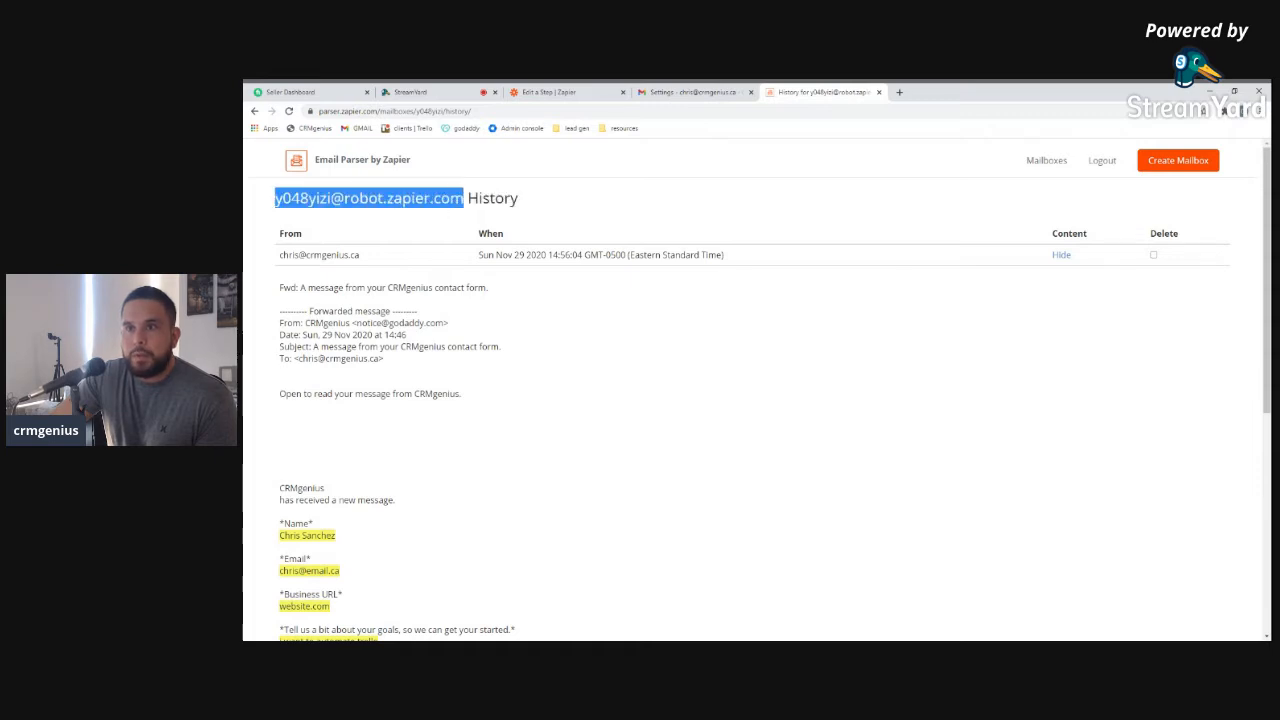
{"action": "left_click", "coordinate": [690, 92]}
{"action": "key", "text": "ctrl+v"}
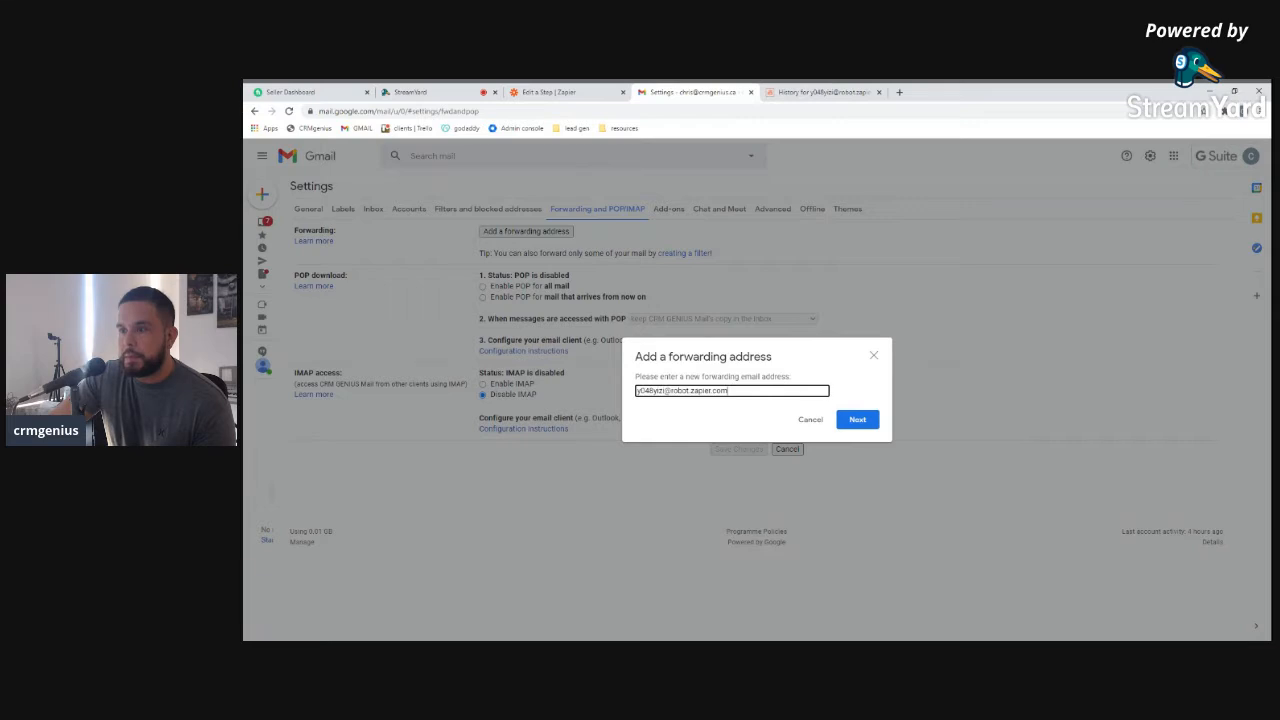
{"action": "left_click", "coordinate": [857, 420]}
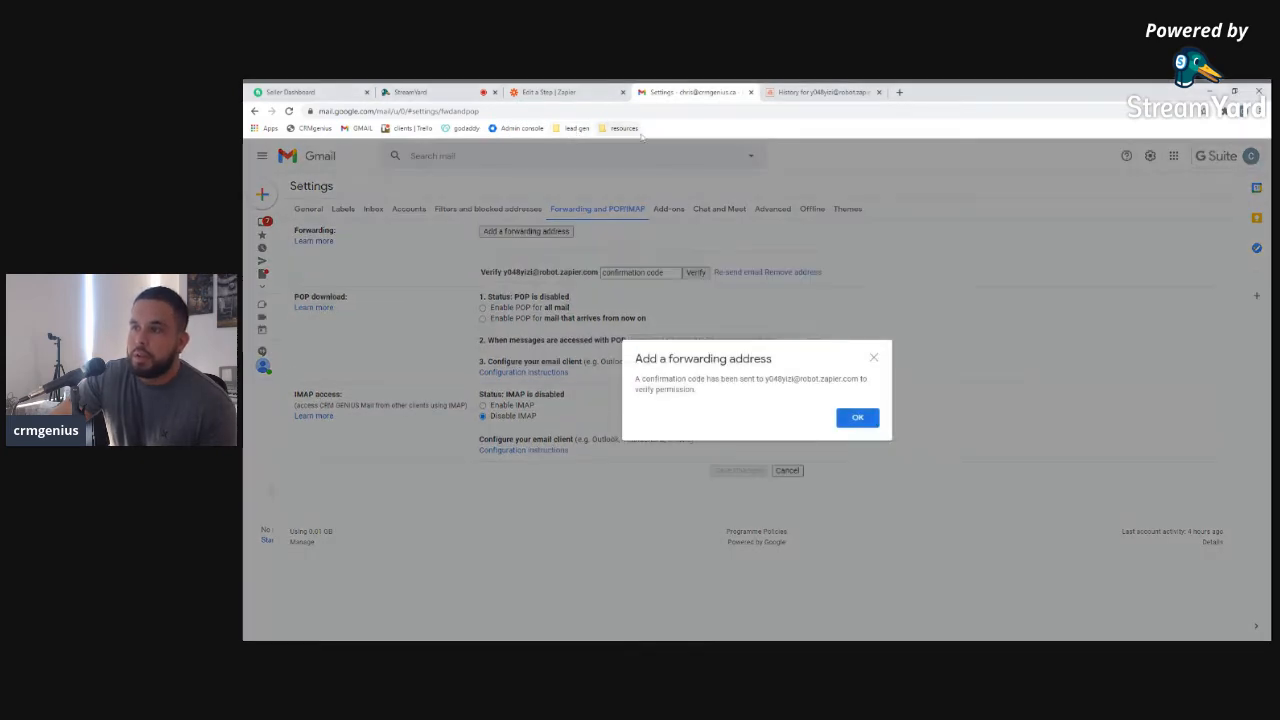
{"action": "left_click", "coordinate": [869, 416]}
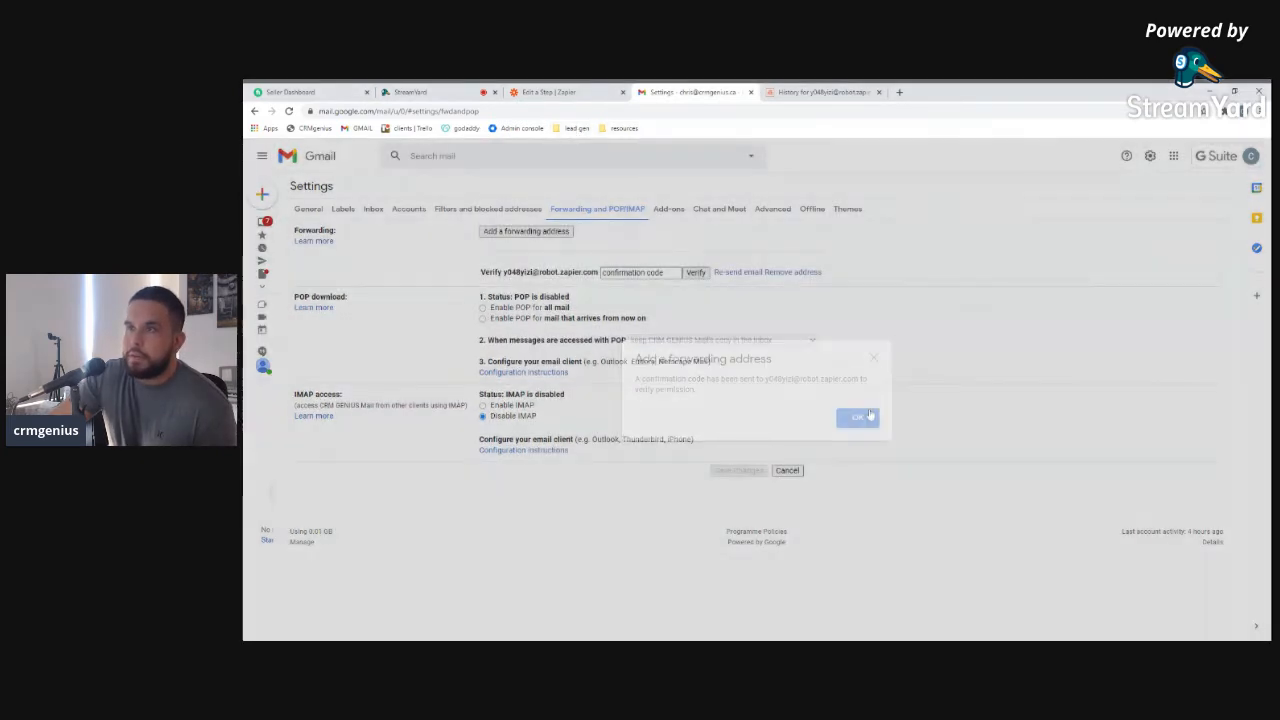
{"action": "left_click", "coordinate": [820, 92]}
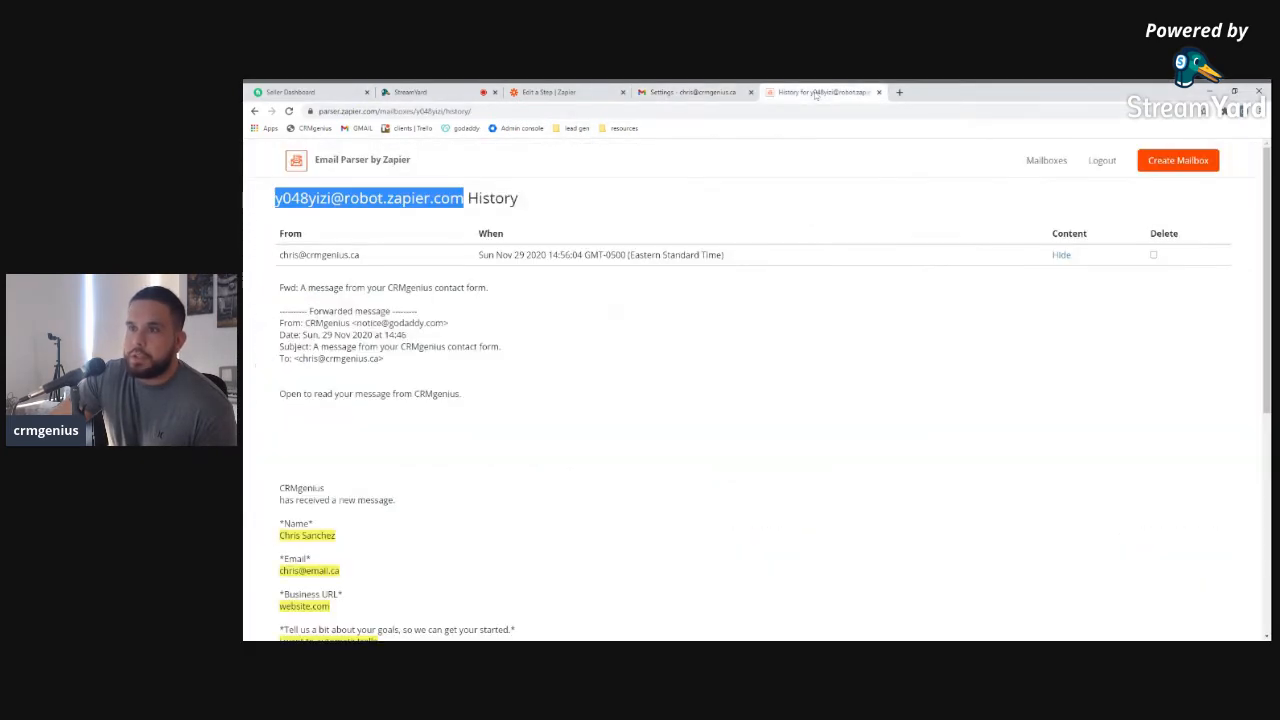
Open the parser mailbox's received emails and copy the Gmail forwarding confirmation link
{"action": "scroll", "coordinate": [439, 322], "scroll_direction": "down", "scroll_amount": 3}
{"action": "scroll", "coordinate": [439, 322], "scroll_direction": "up", "scroll_amount": 3}
{"action": "left_click", "coordinate": [1064, 162]}
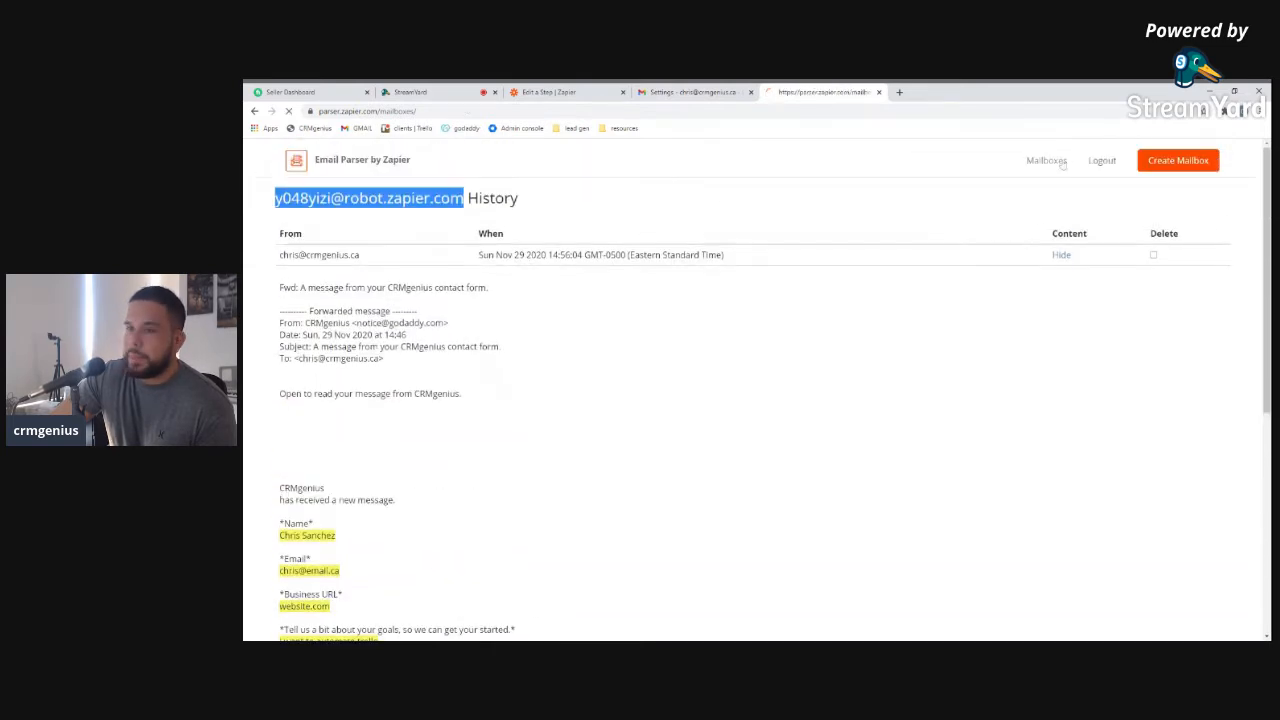
{"action": "left_click", "coordinate": [878, 257]}
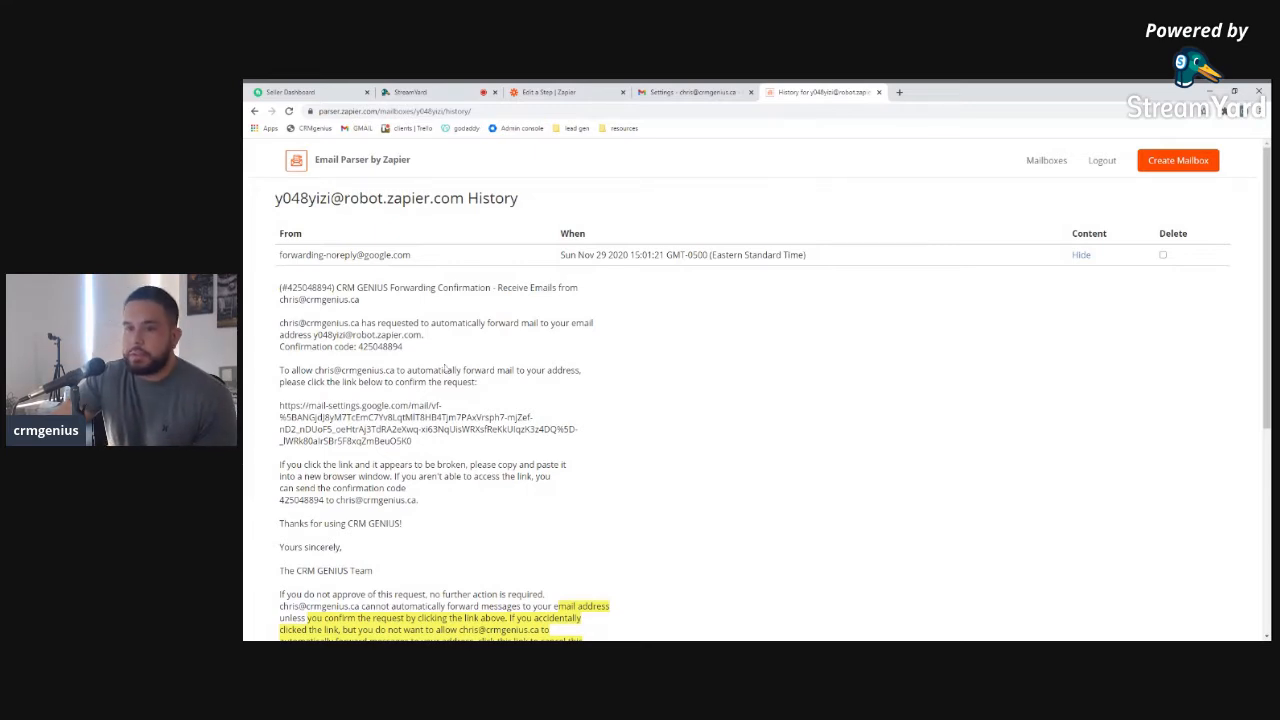
{"action": "left_click_drag", "start_coordinate": [412, 443], "coordinate": [278, 410]}
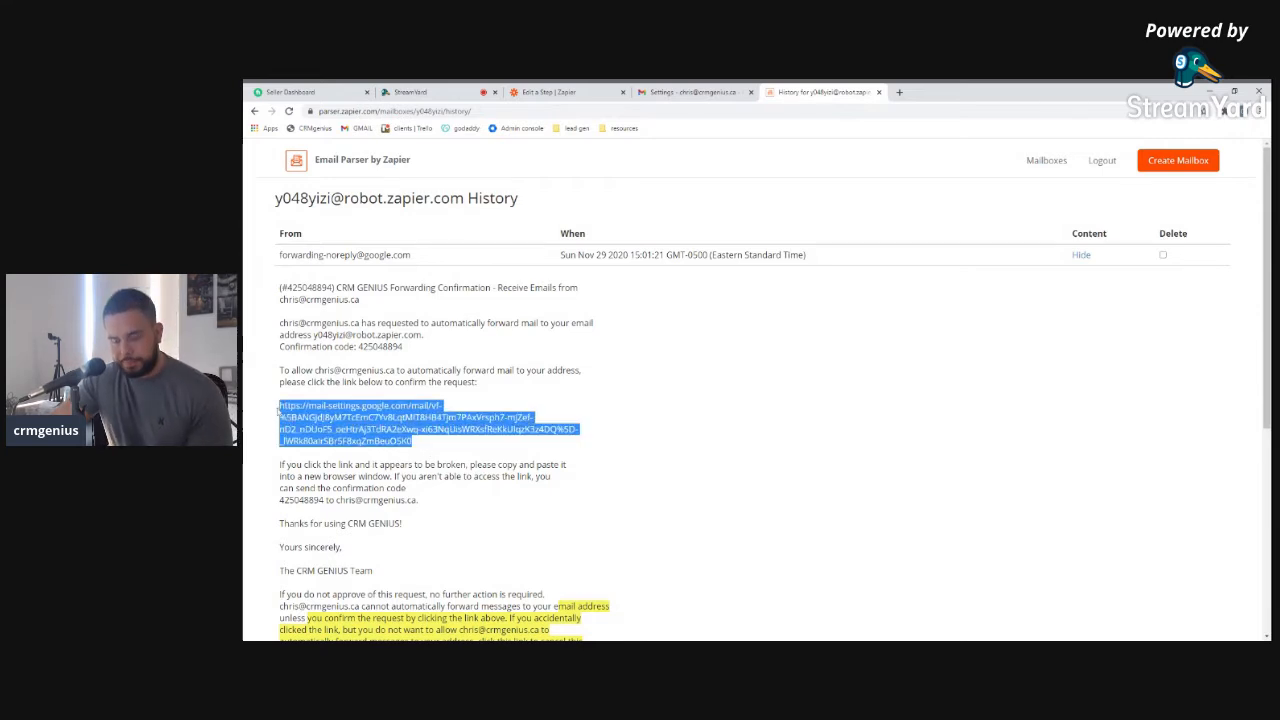
Load the confirmation link in a new tab and confirm the forwarding request
{"action": "left_click", "coordinate": [899, 92]}
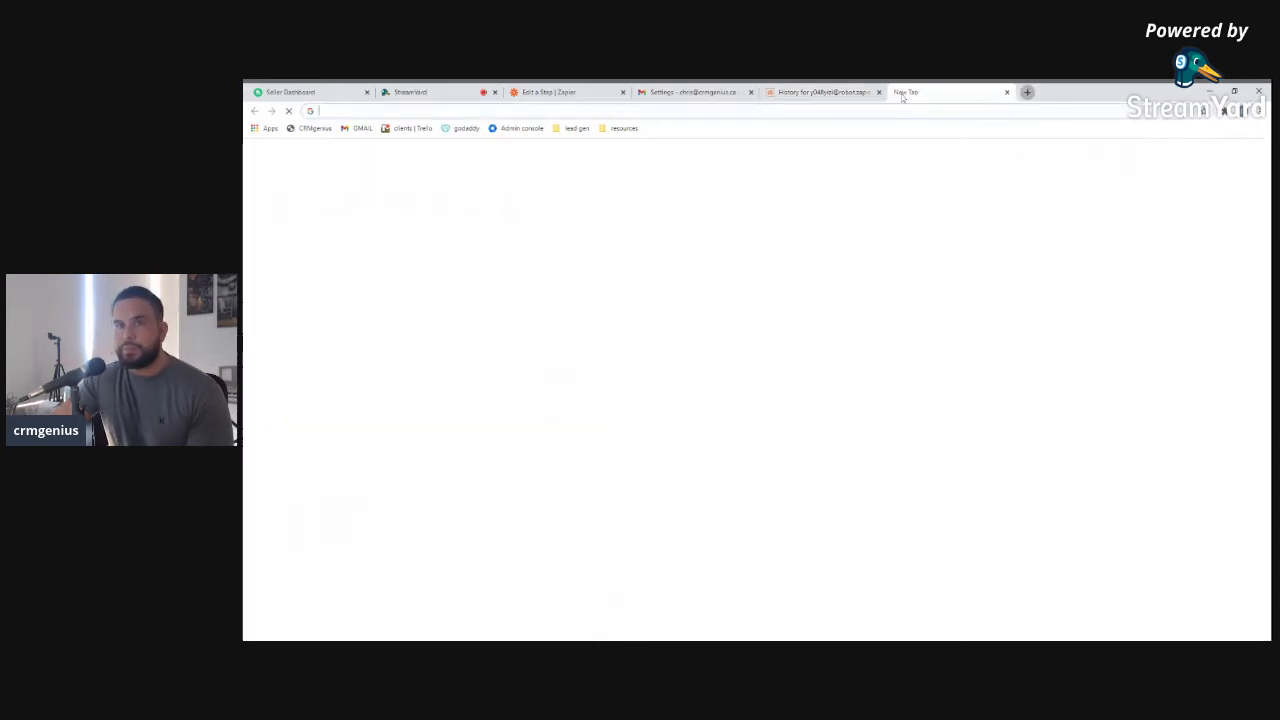
{"action": "key", "text": "ctrl+v"}
{"action": "key", "text": "Return"}
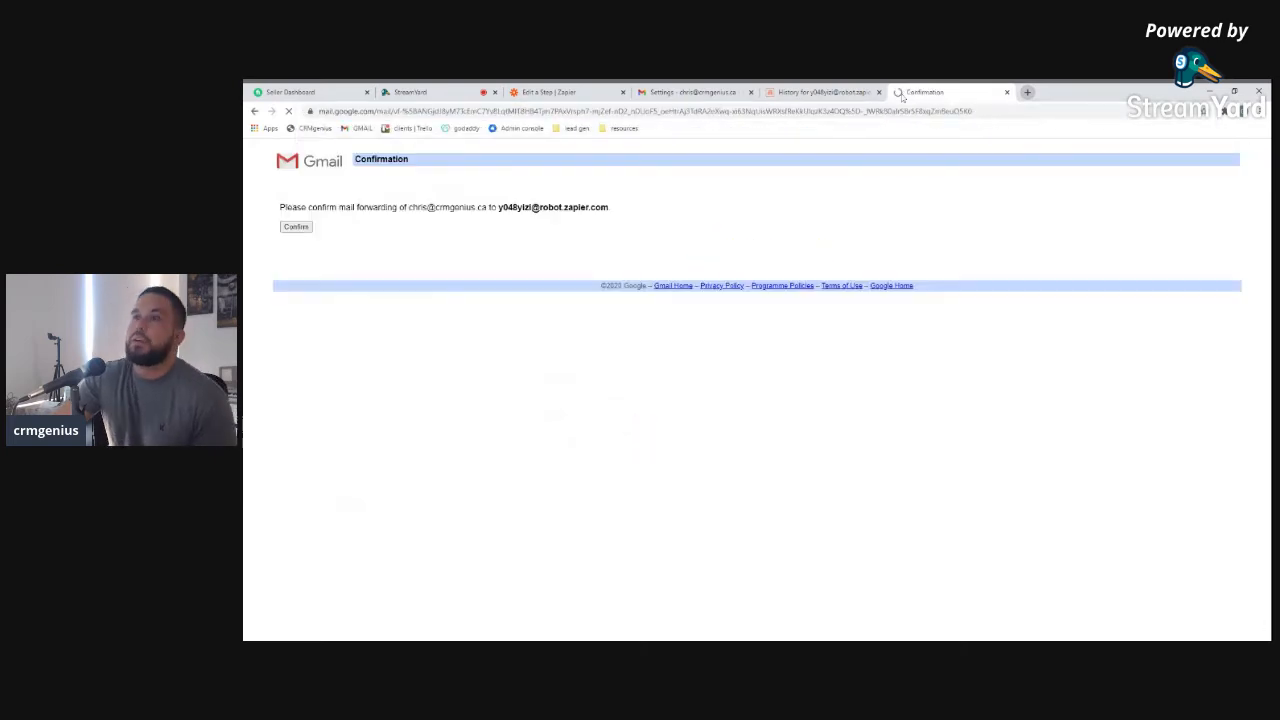
{"action": "left_click", "coordinate": [296, 227]}
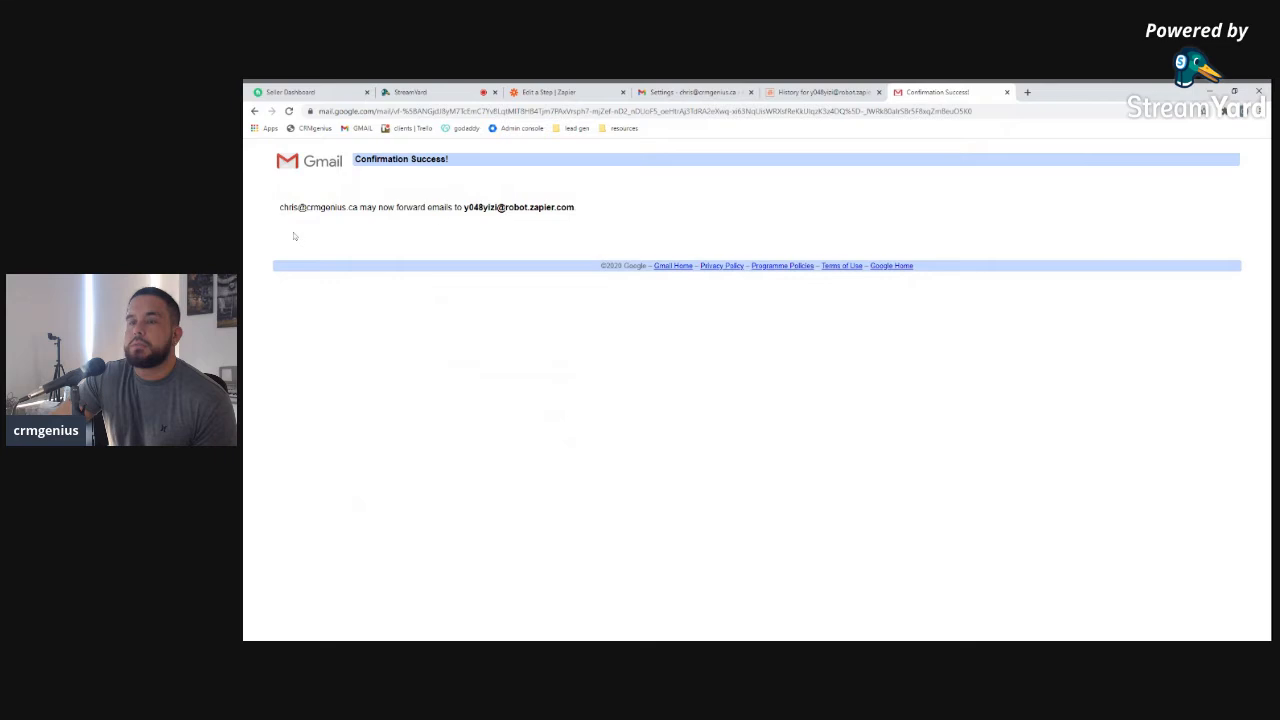
{"action": "left_click", "coordinate": [1007, 92]}
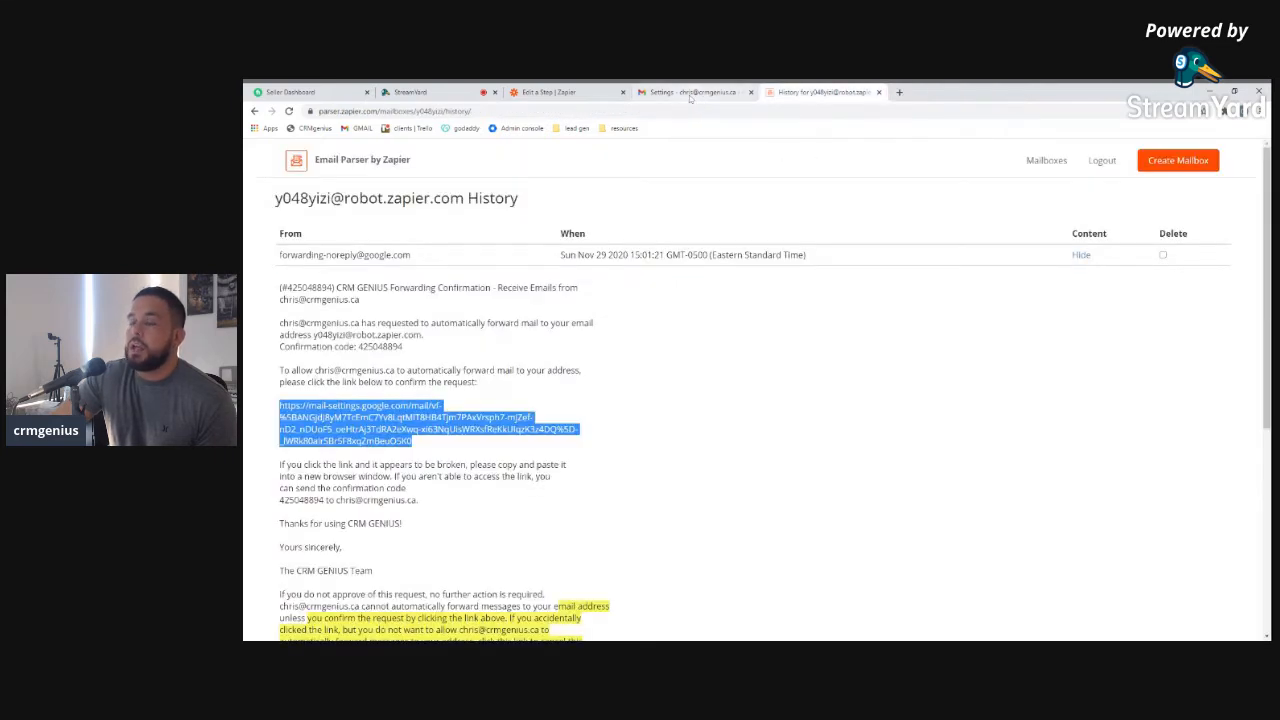
Compare Gmail's forwarding address with the email in the parser History, then return to the Zap trigger setup
{"action": "left_click", "coordinate": [687, 93]}
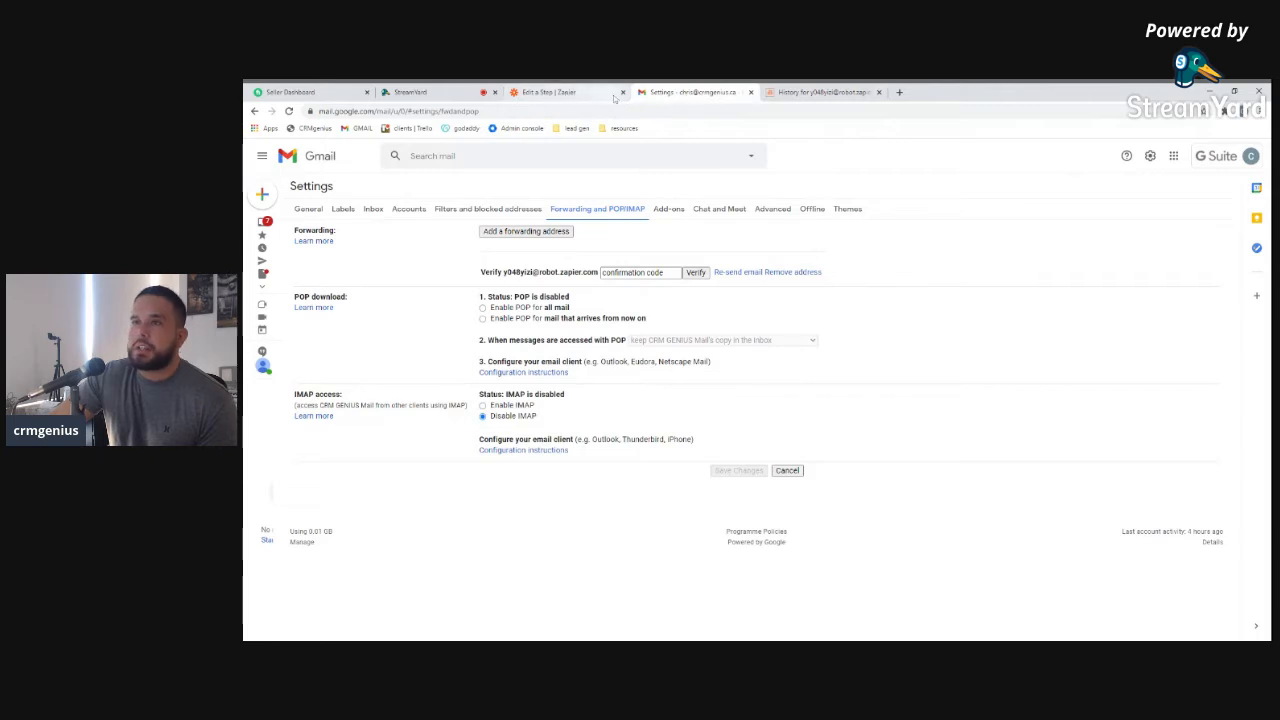
{"action": "left_click", "coordinate": [820, 92]}
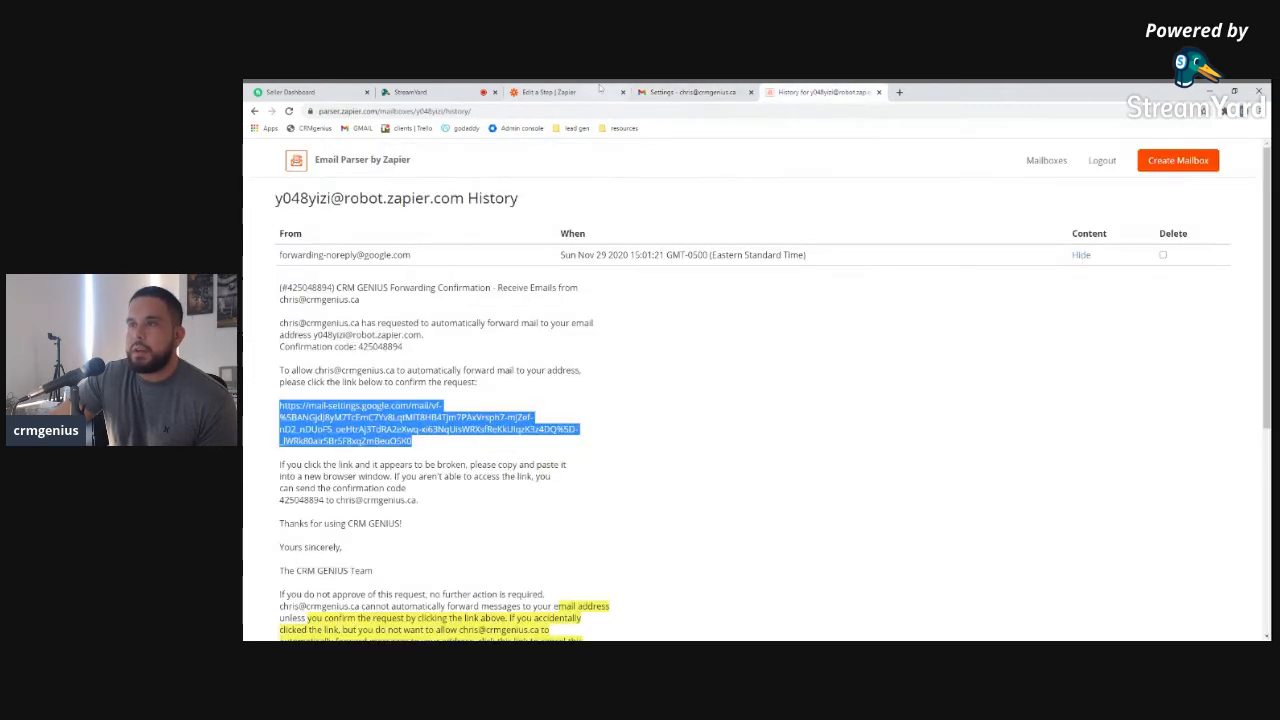
{"action": "left_click", "coordinate": [697, 93]}
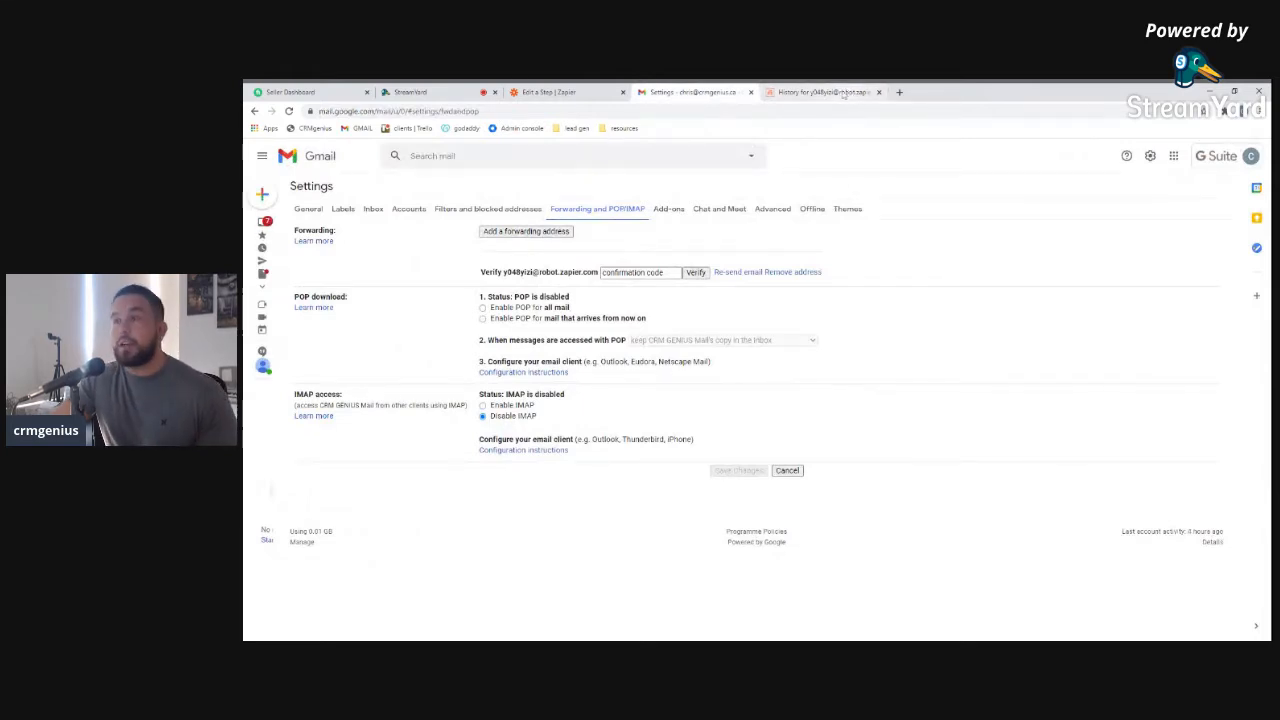
{"action": "left_click", "coordinate": [843, 93]}
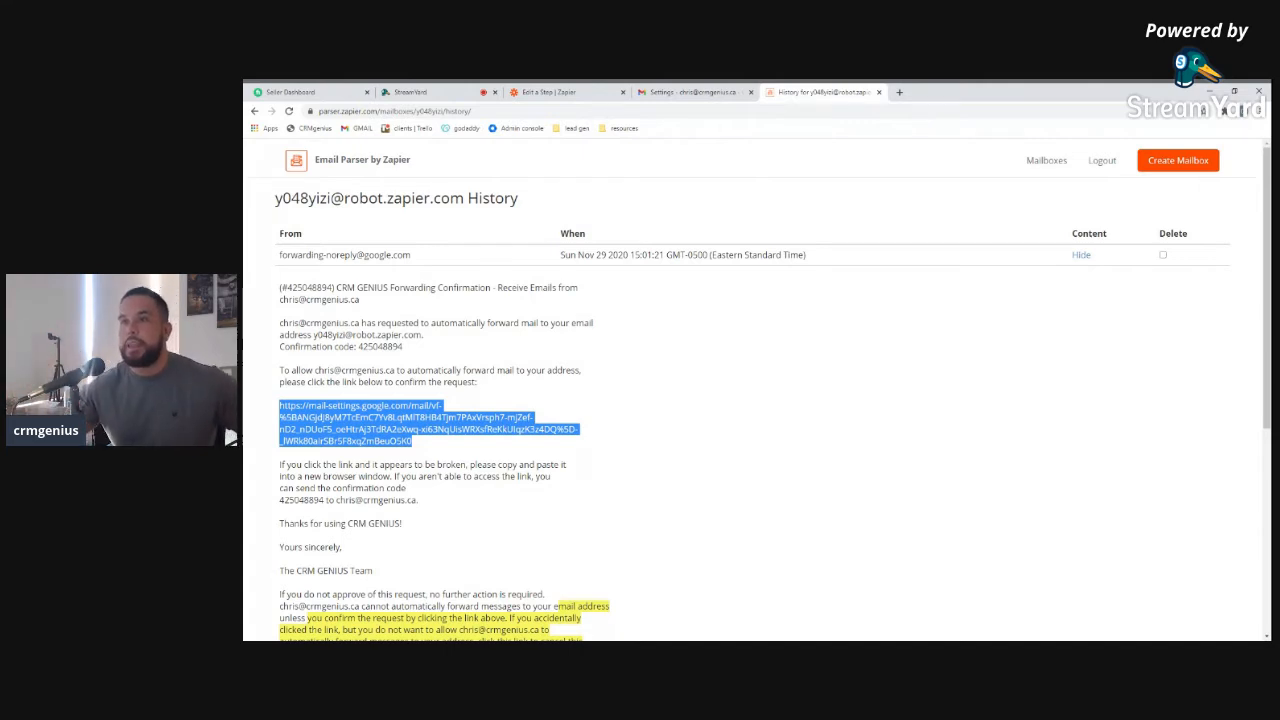
{"action": "left_click", "coordinate": [562, 94]}
Refresh the trigger fields and check the Mailbox list, including its Custom tab
{"action": "left_click", "coordinate": [578, 443]}
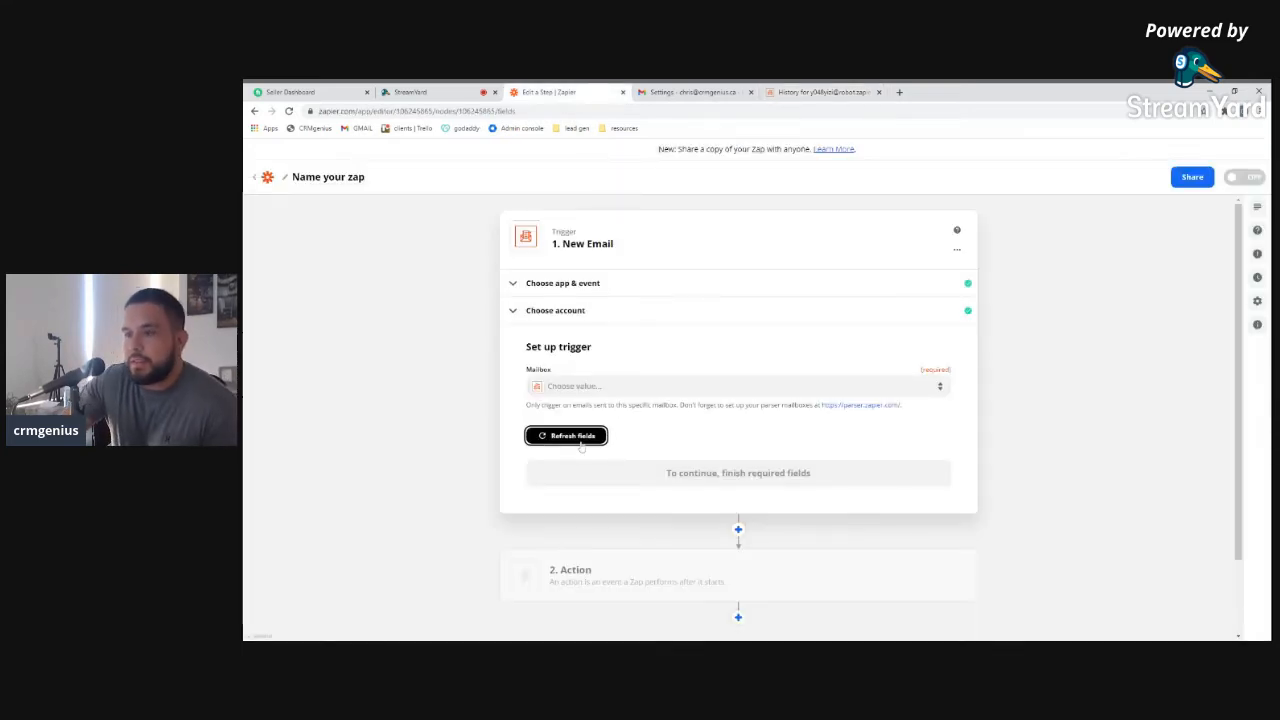
{"action": "left_click", "coordinate": [583, 388]}
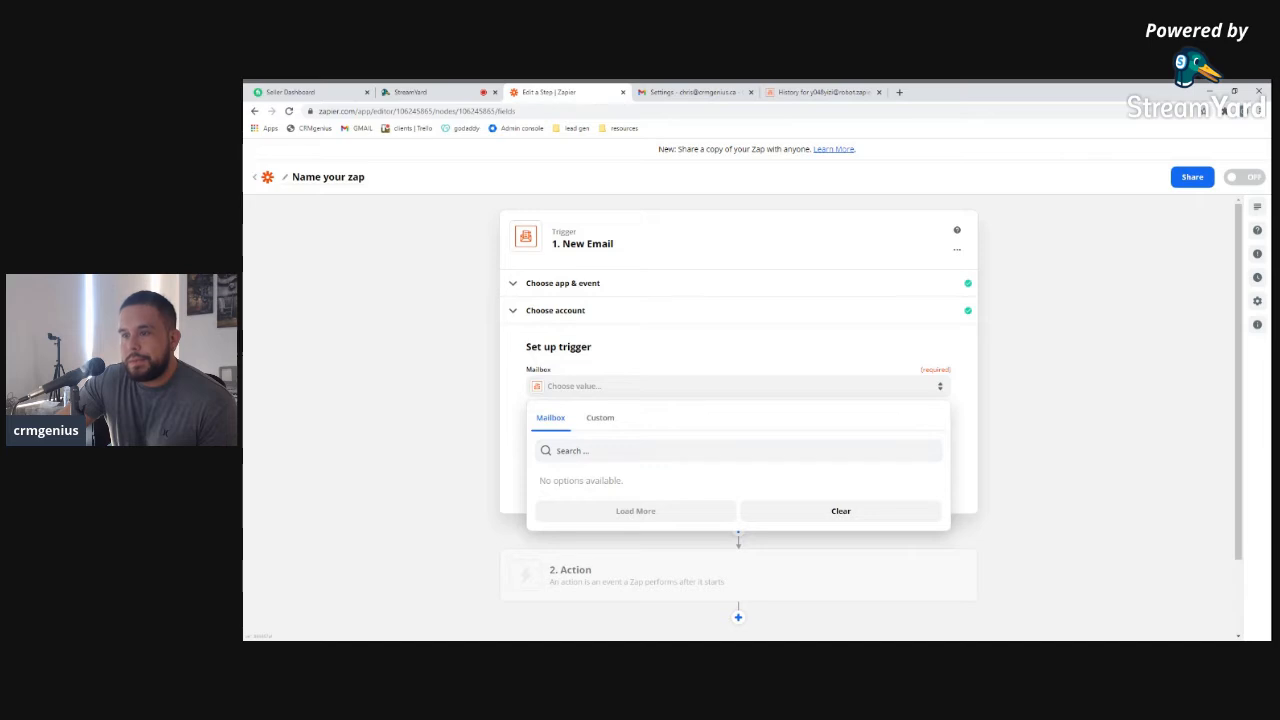
{"action": "left_click", "coordinate": [595, 420]}
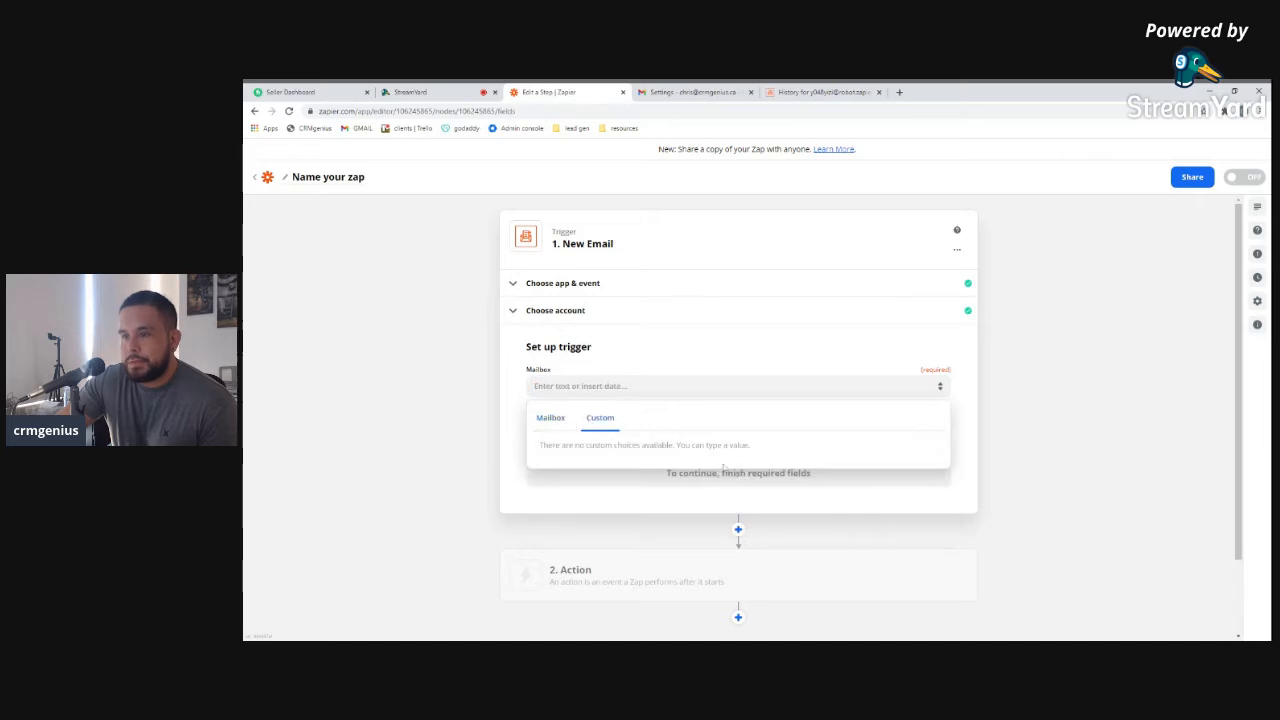
Re-confirm the app, event and account steps, then recheck the still-empty Mailbox choices
{"action": "left_click", "coordinate": [676, 313]}
{"action": "left_click", "coordinate": [742, 422]}
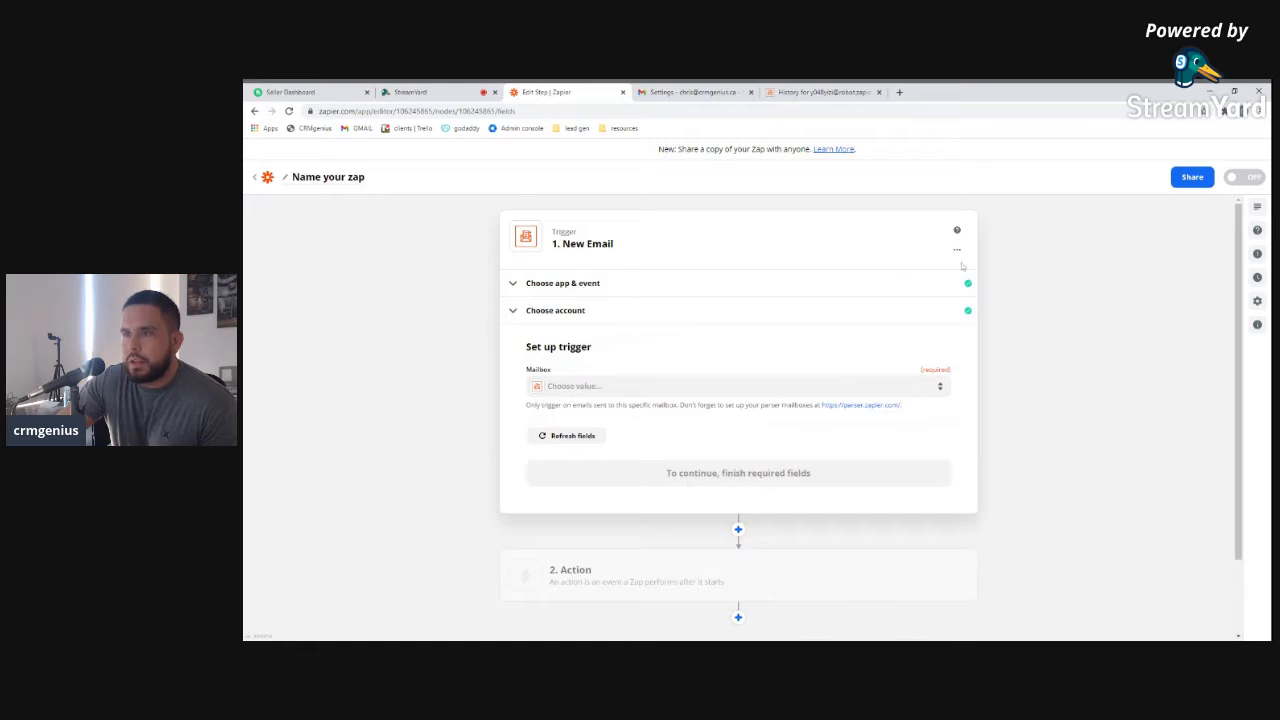
{"action": "left_click", "coordinate": [590, 285]}
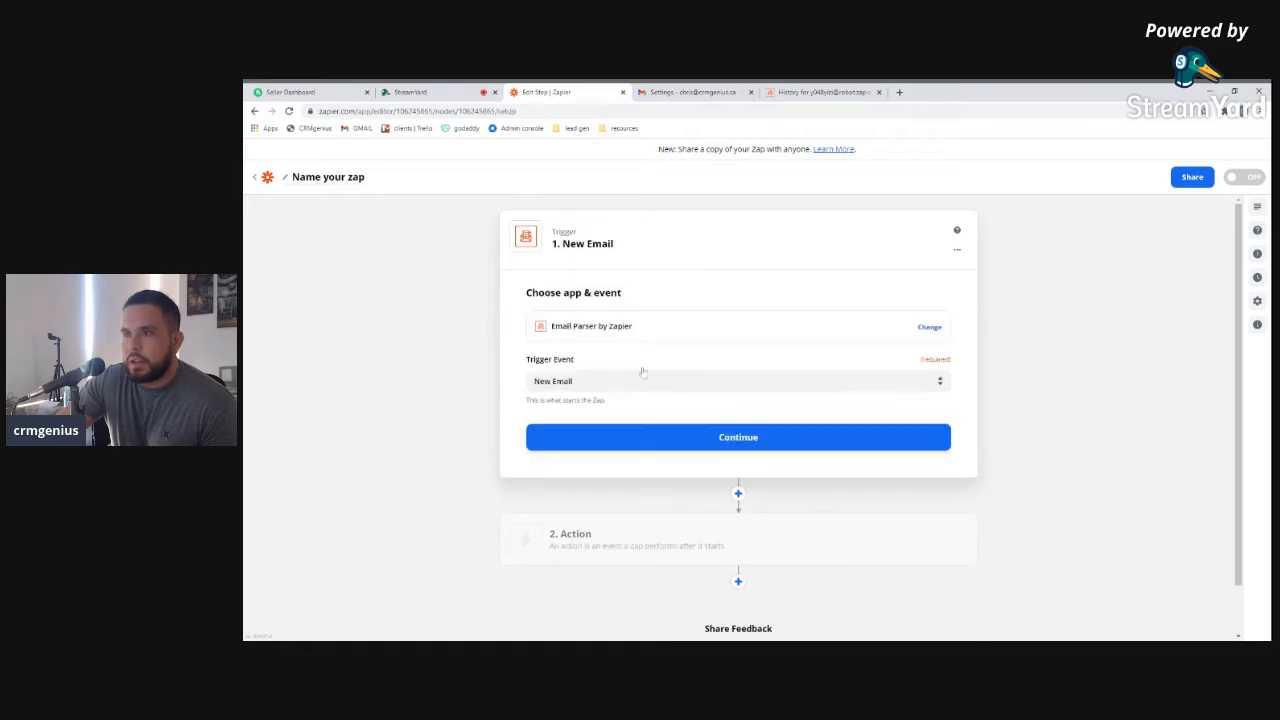
{"action": "left_click", "coordinate": [670, 440]}
{"action": "left_click", "coordinate": [658, 421]}
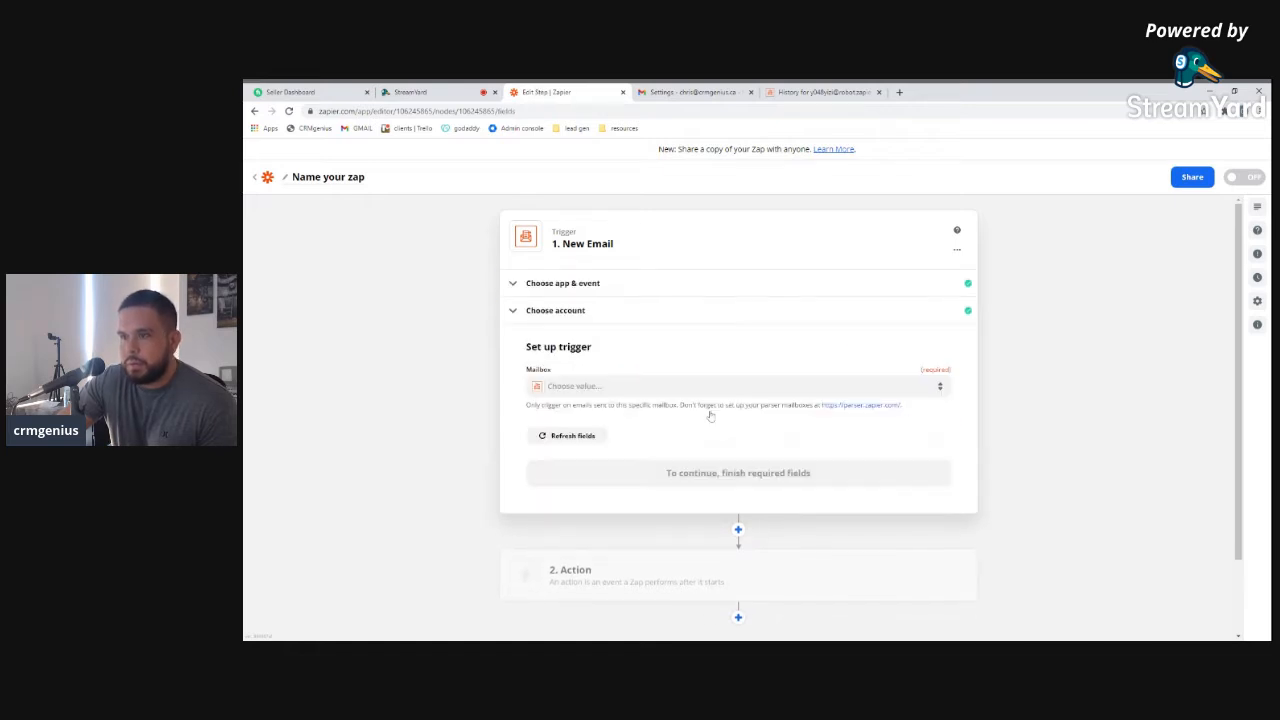
{"action": "left_click", "coordinate": [574, 387]}
{"action": "left_click", "coordinate": [598, 418]}
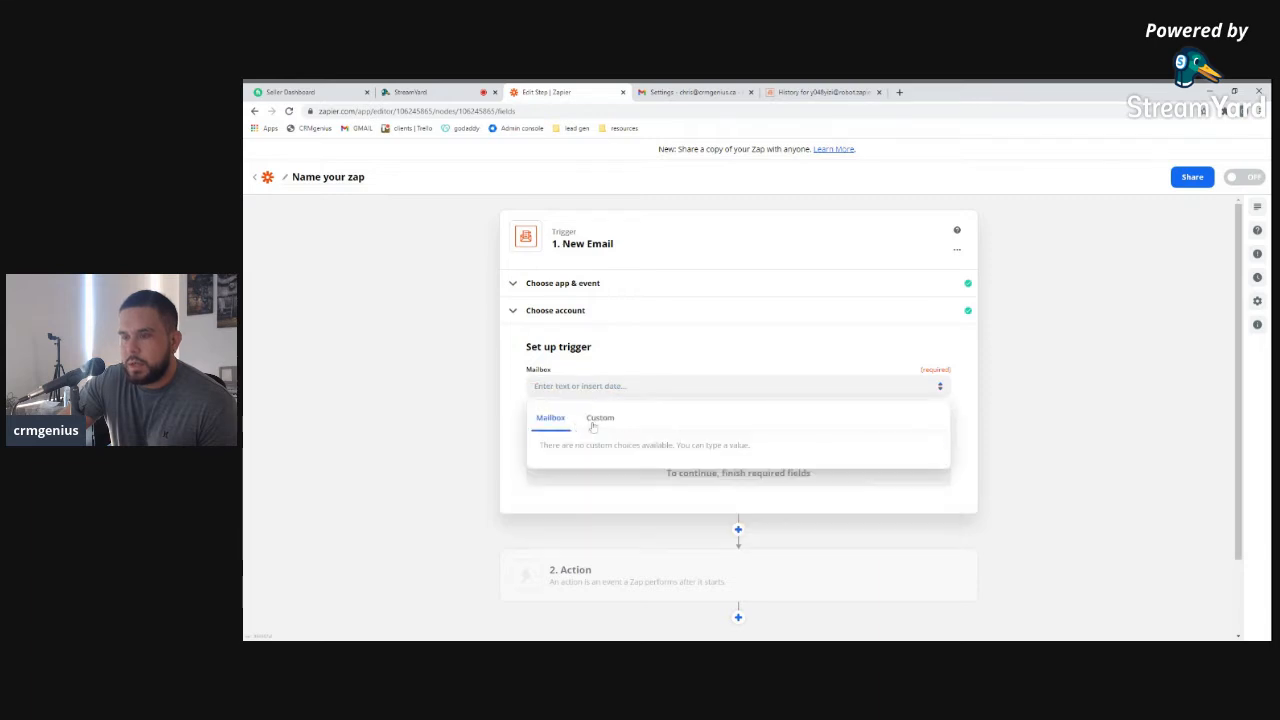
{"action": "left_click", "coordinate": [952, 384]}
Refresh the fields twice more, then leave the editor for the Zaps dashboard
{"action": "left_click", "coordinate": [563, 437]}
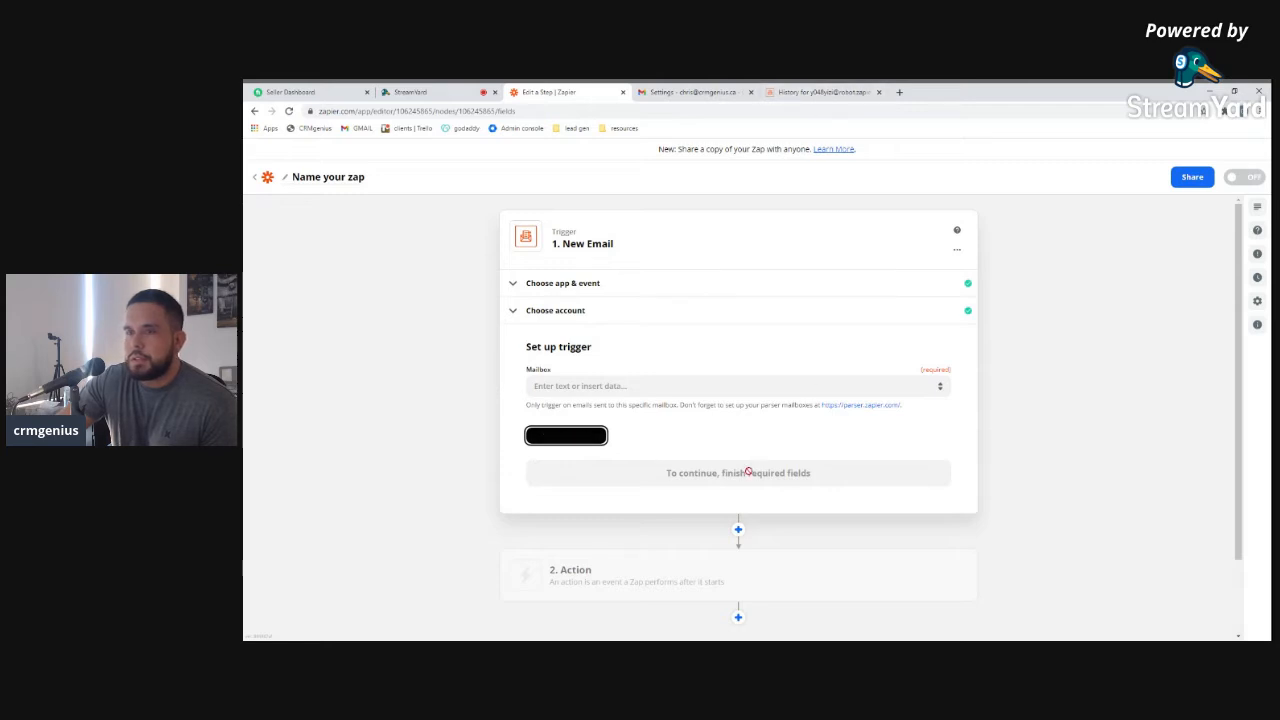
{"action": "left_click", "coordinate": [559, 439]}
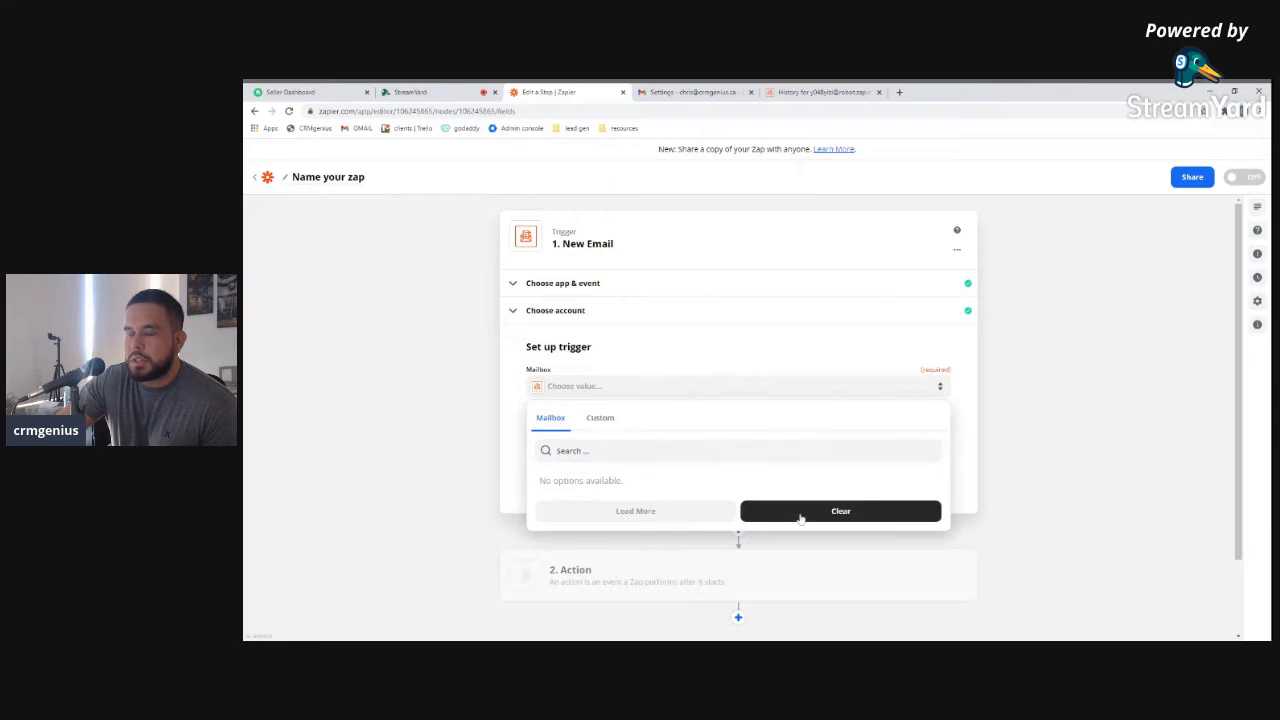
{"action": "left_click", "coordinate": [475, 399]}
{"action": "left_click", "coordinate": [268, 177]}
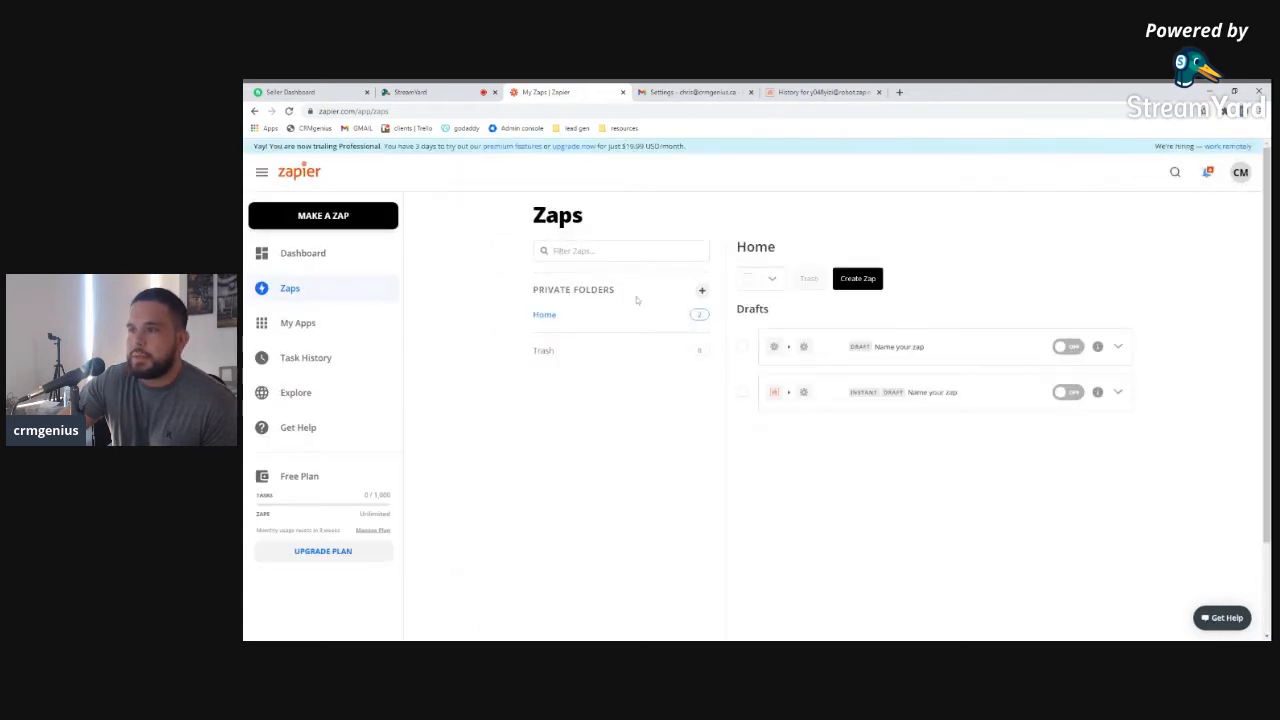
Start a new zap from the Zaps dashboard with MAKE A ZAP
{"action": "left_click", "coordinate": [329, 212]}
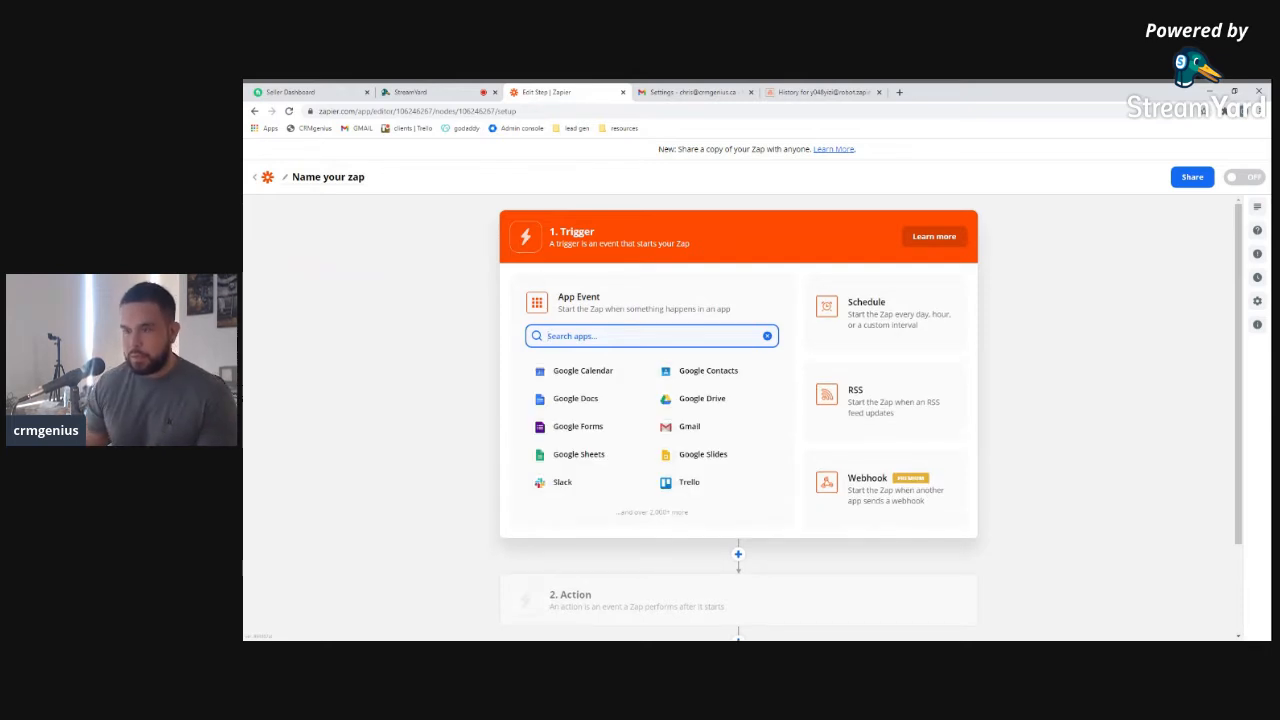
Set the trigger to Email Parser by Zapier's New Email event
{"action": "type", "text": "pars"}
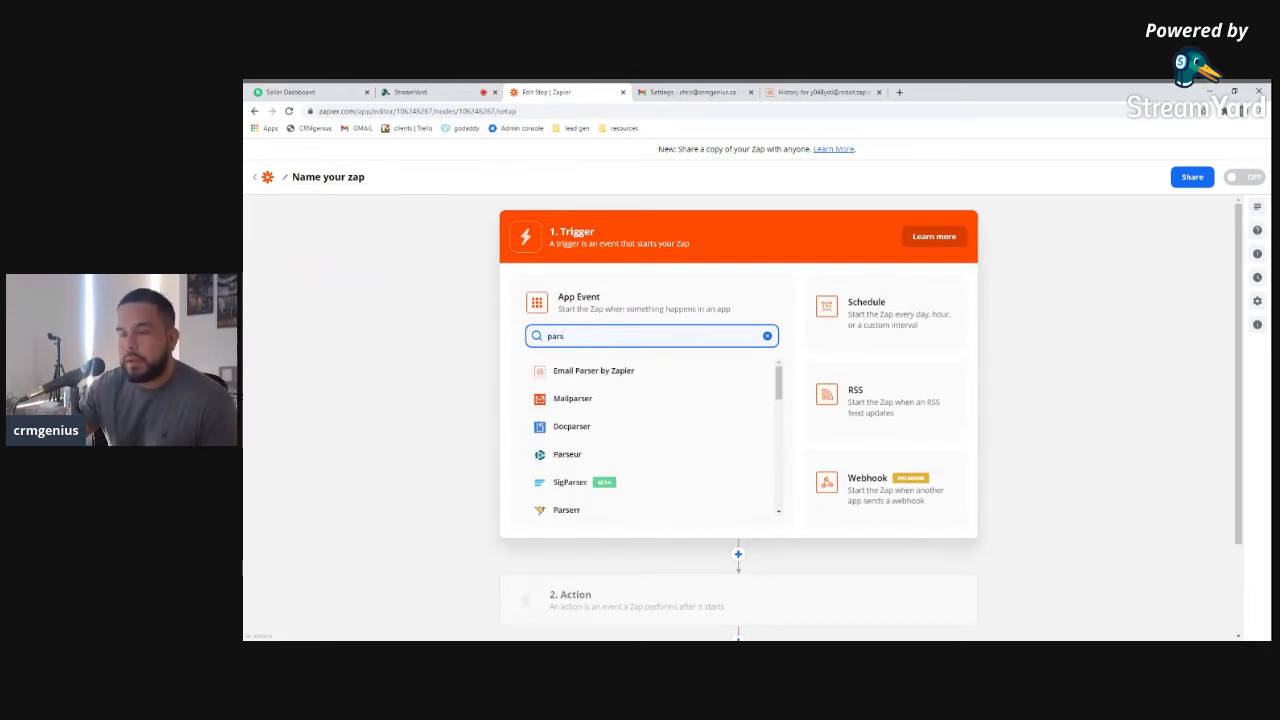
{"action": "left_click", "coordinate": [646, 370]}
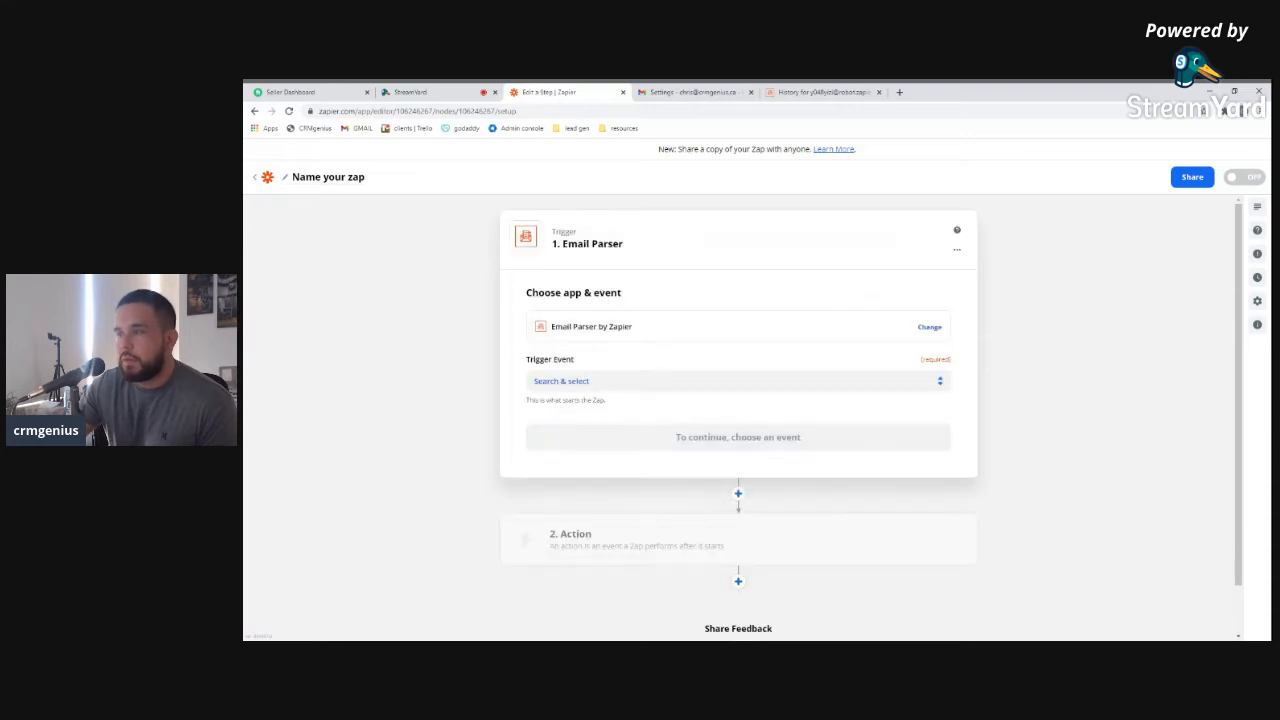
{"action": "left_click", "coordinate": [625, 414]}
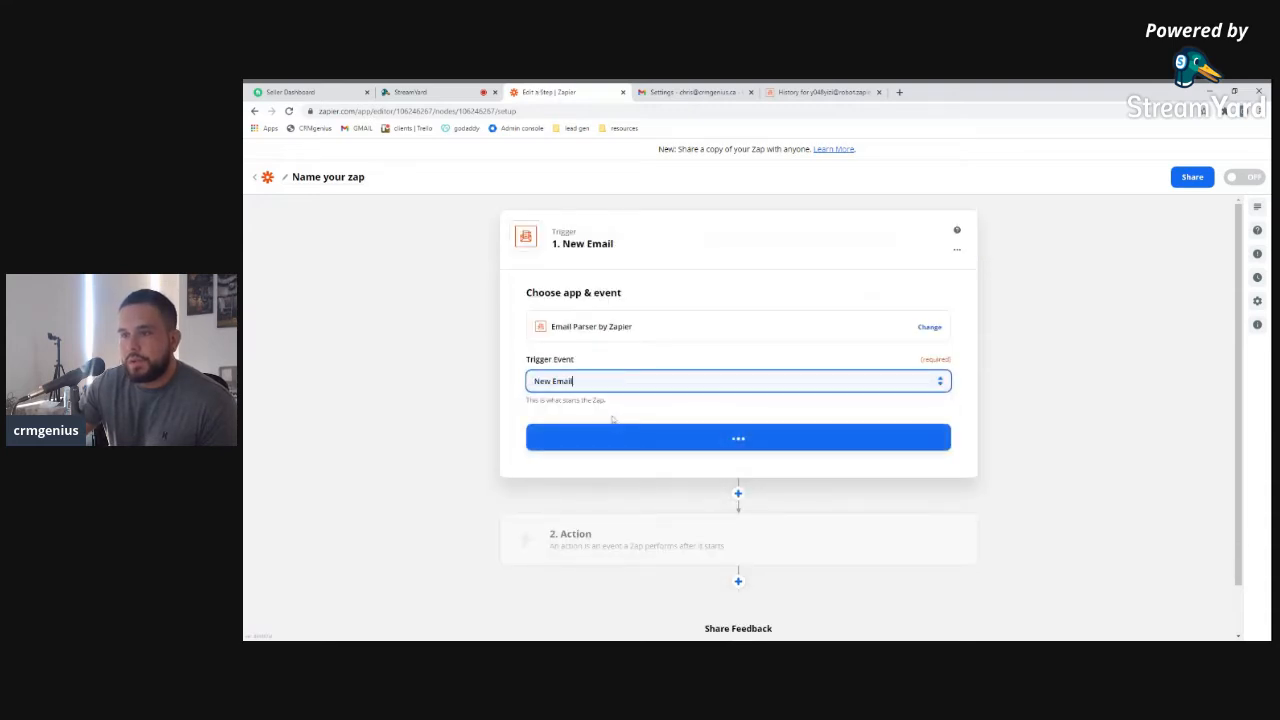
{"action": "left_click", "coordinate": [629, 441]}
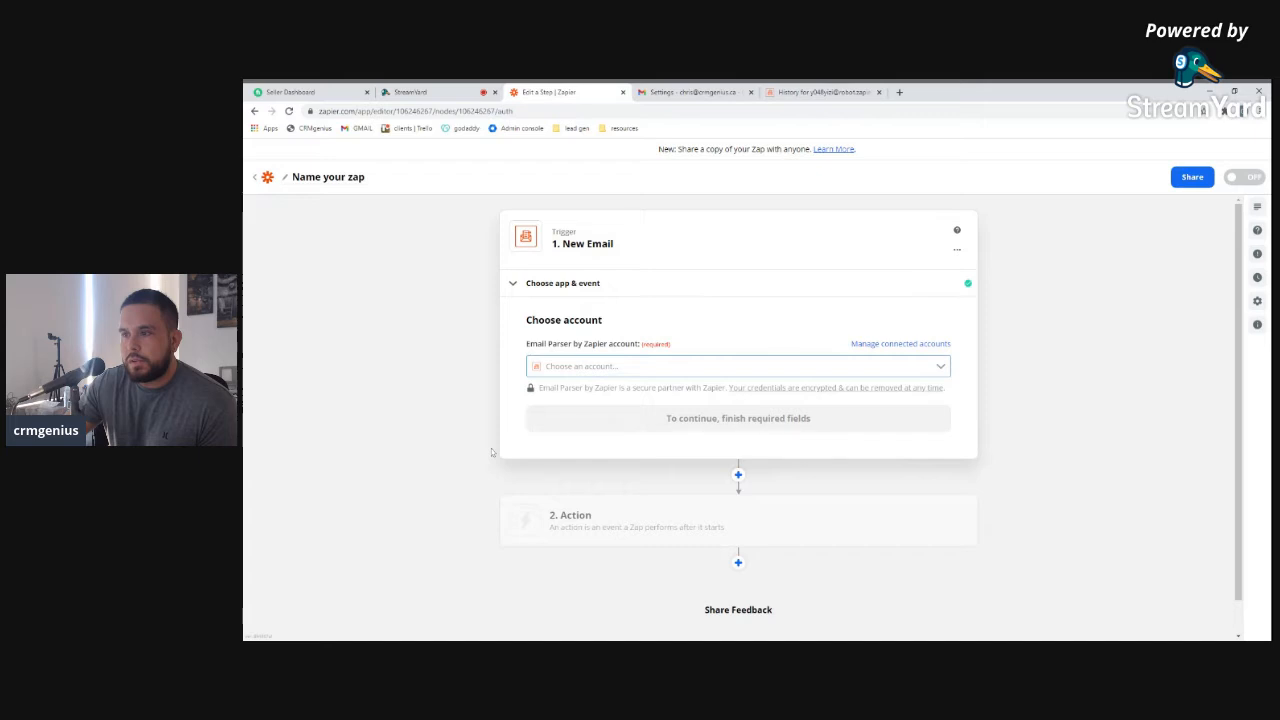
Choose the Zapier Email Parser account, checking the connected apps page, and confirm it
{"action": "left_click", "coordinate": [562, 367]}
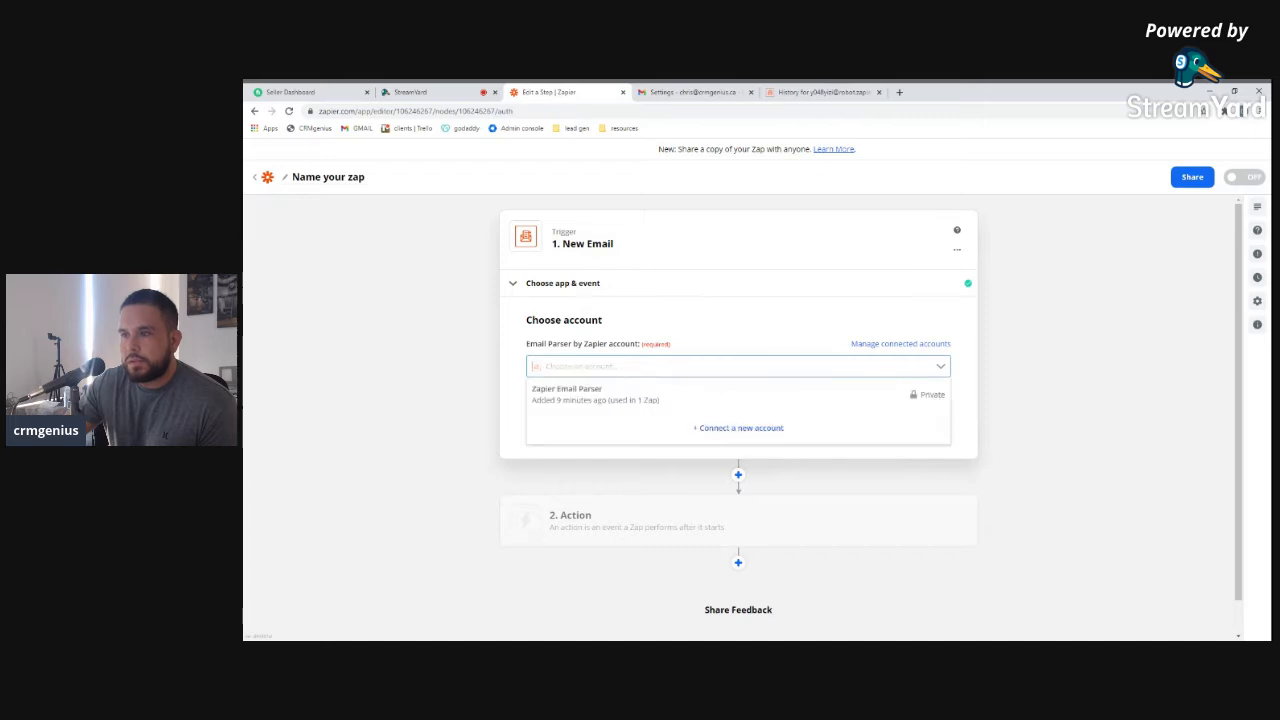
{"action": "left_click", "coordinate": [567, 393]}
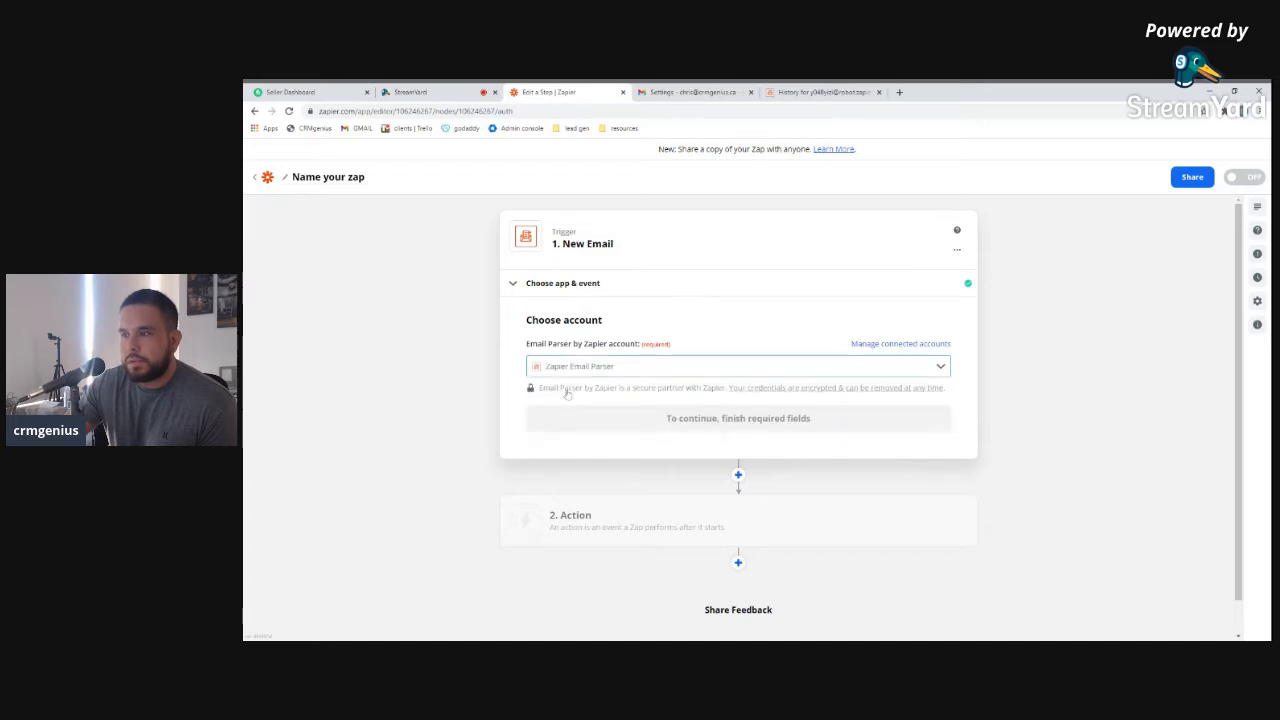
{"action": "left_click", "coordinate": [869, 344]}
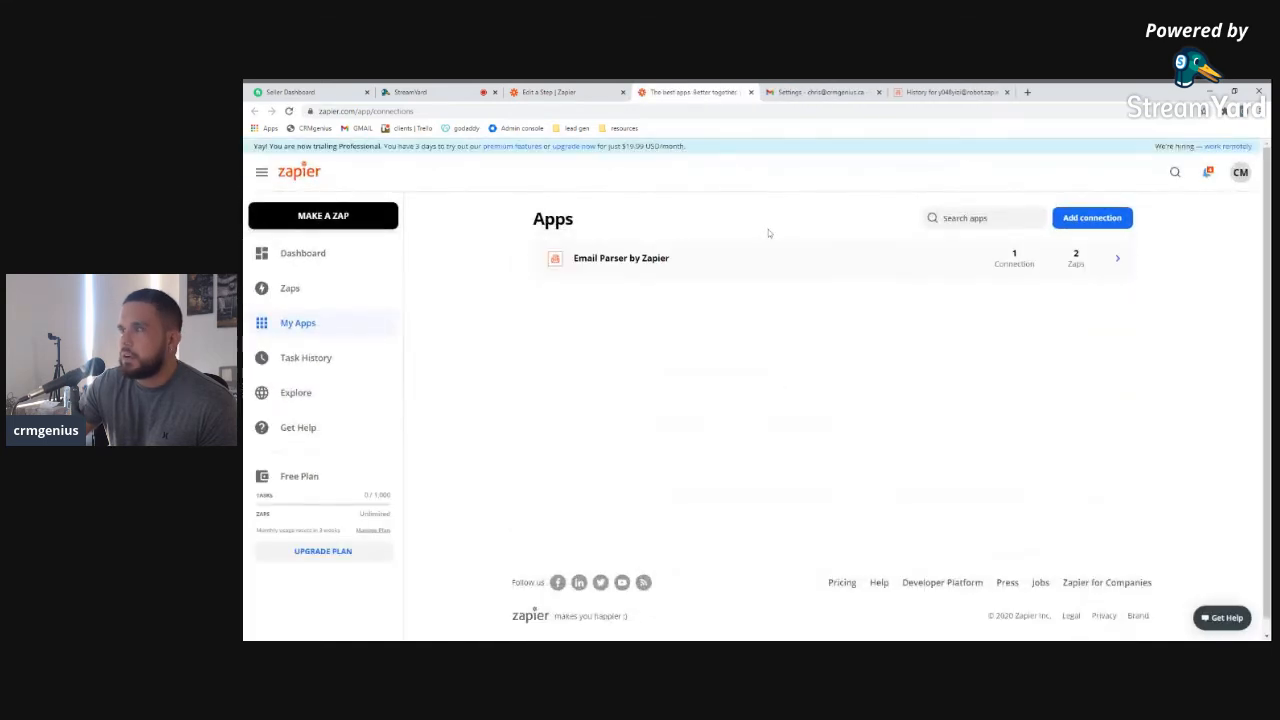
{"action": "left_click", "coordinate": [750, 92]}
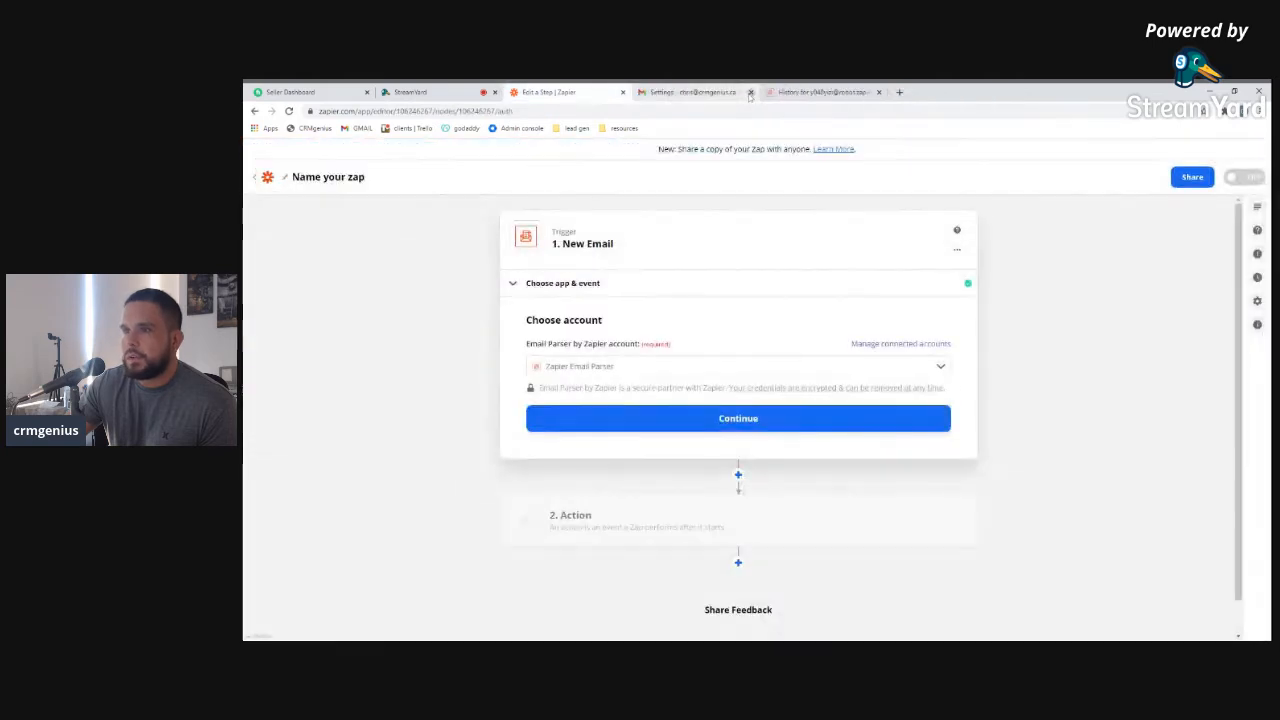
{"action": "left_click", "coordinate": [678, 418]}
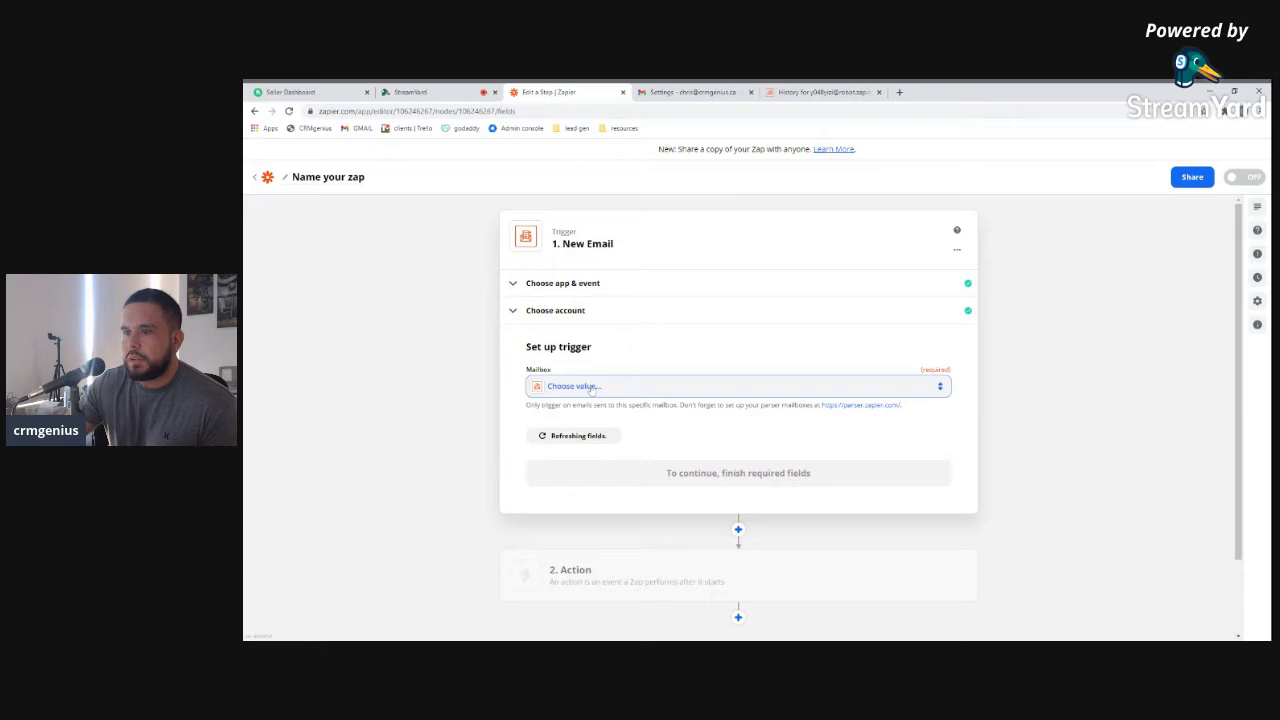
Set the trigger Mailbox to the parser's robot.zapier.com address and continue to Test trigger
{"action": "left_click", "coordinate": [590, 388]}
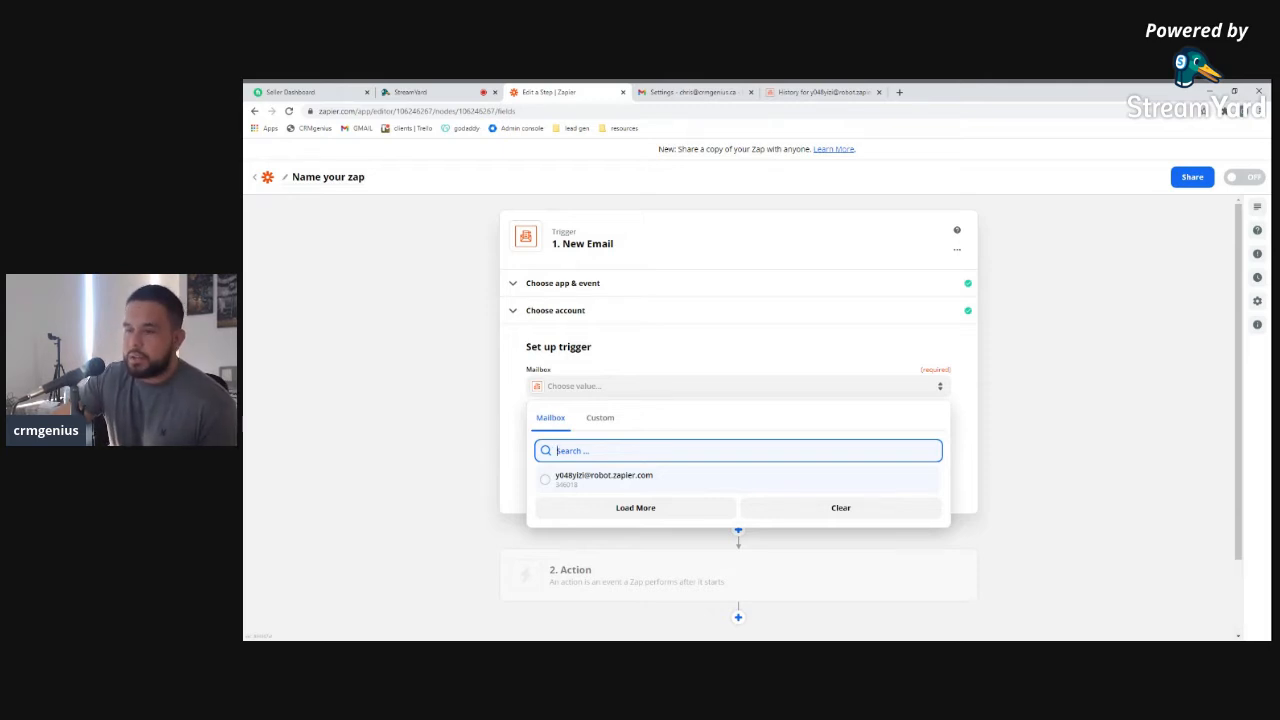
{"action": "left_click", "coordinate": [610, 478]}
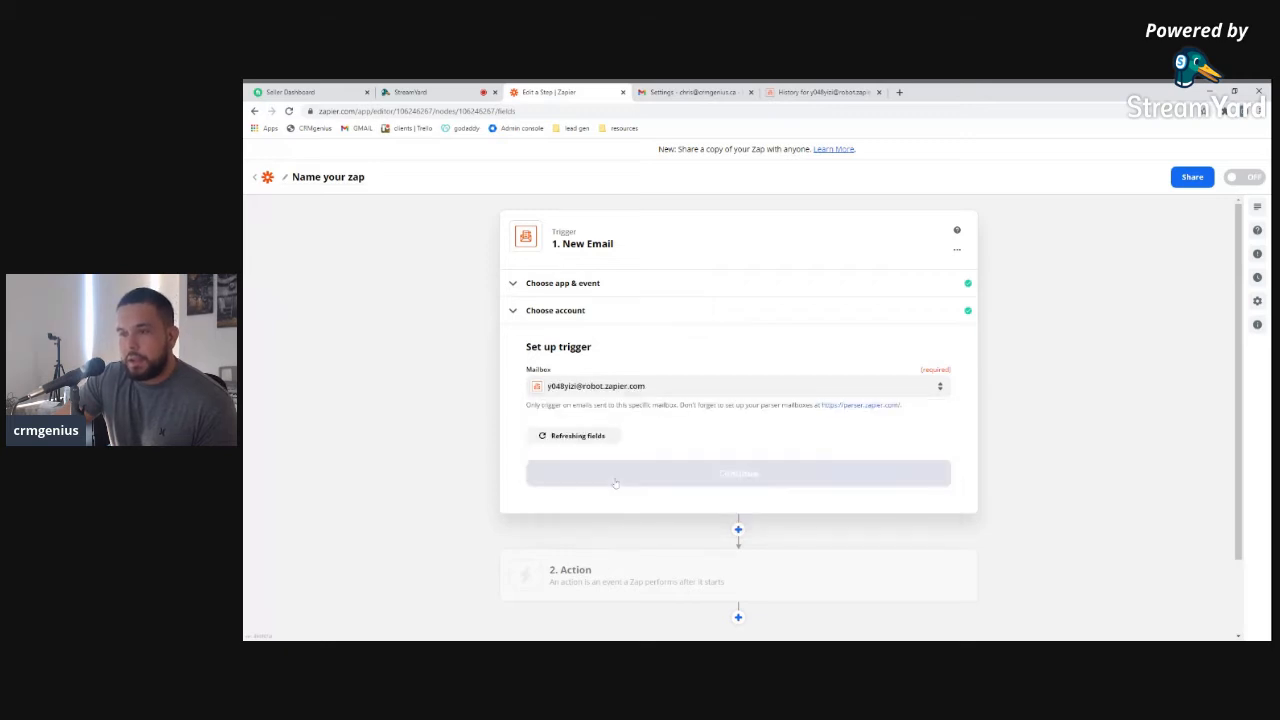
{"action": "left_click", "coordinate": [650, 470]}
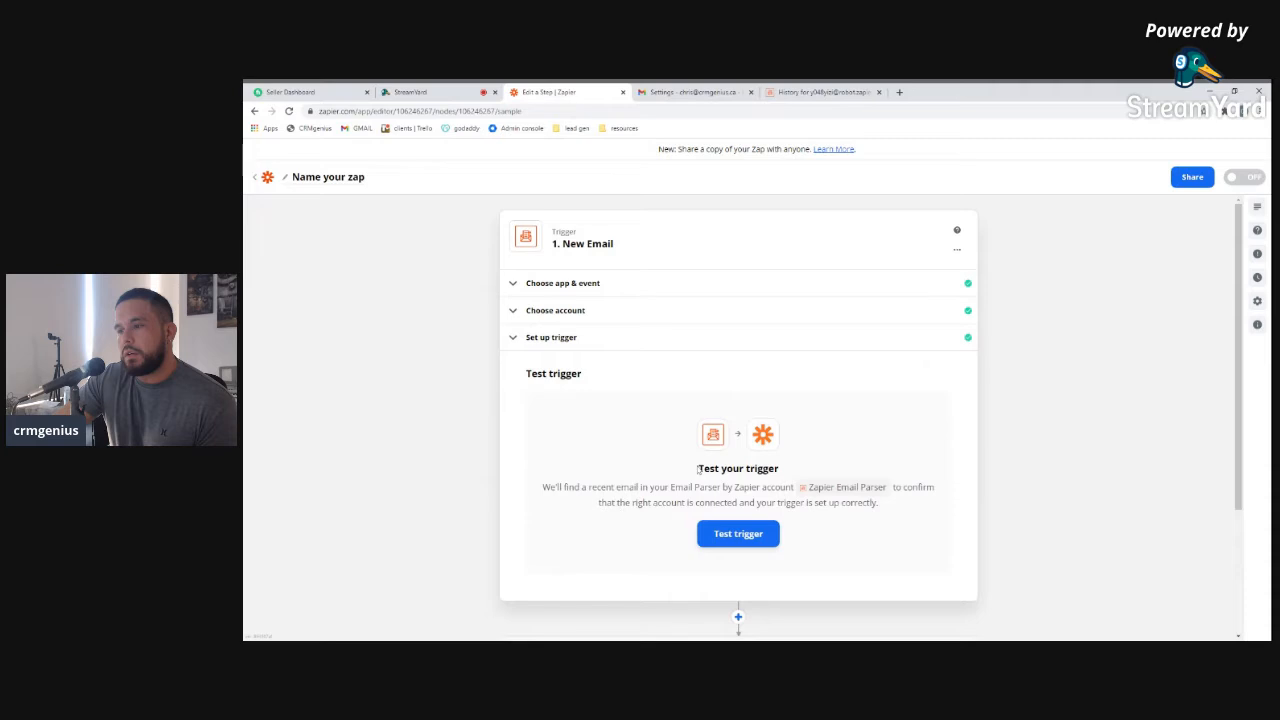
Test the trigger, review the found Email A forwarding confirmation, and continue to the action
{"action": "left_click", "coordinate": [753, 539]}
{"action": "scroll", "coordinate": [562, 535], "scroll_direction": "down", "scroll_amount": 1}
{"action": "scroll", "coordinate": [591, 568], "scroll_direction": "down", "scroll_amount": 5}
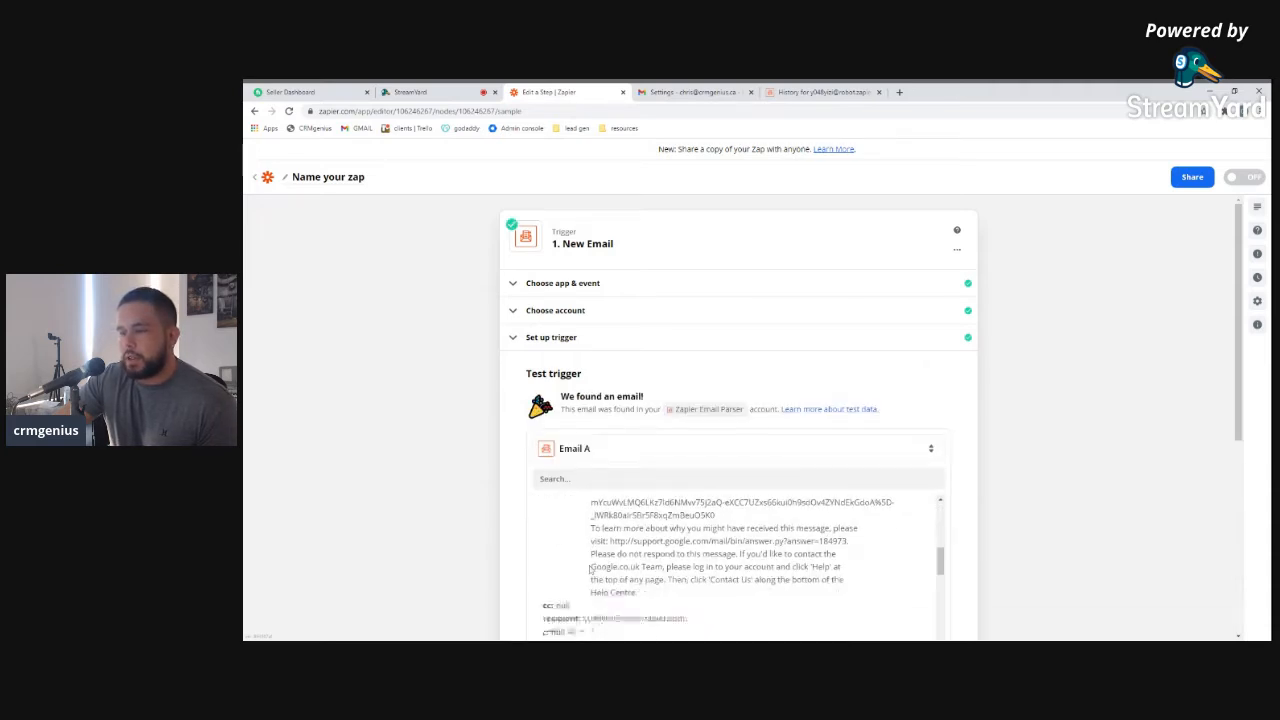
{"action": "scroll", "coordinate": [591, 568], "scroll_direction": "up", "scroll_amount": 2}
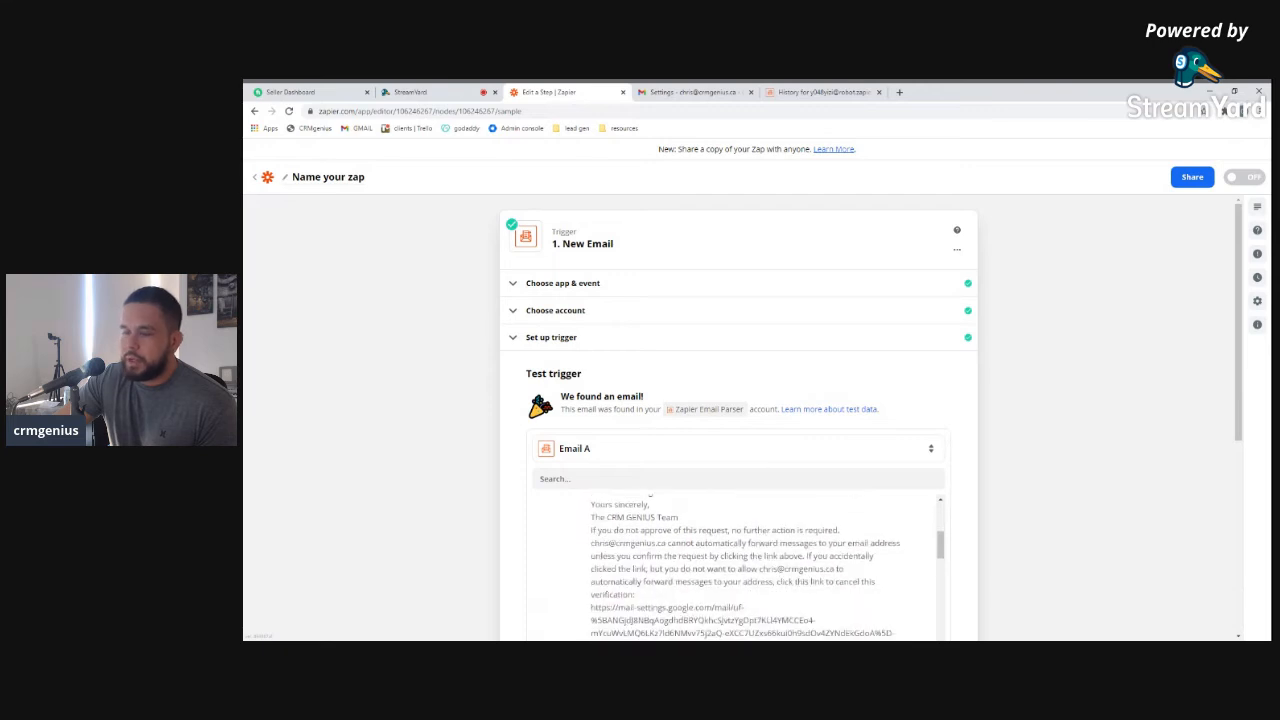
{"action": "scroll", "coordinate": [700, 560], "scroll_direction": "down", "scroll_amount": 4}
{"action": "scroll", "coordinate": [983, 514], "scroll_direction": "down", "scroll_amount": 3}
{"action": "scroll", "coordinate": [760, 453], "scroll_direction": "down", "scroll_amount": 3}
{"action": "scroll", "coordinate": [760, 453], "scroll_direction": "down", "scroll_amount": 10}
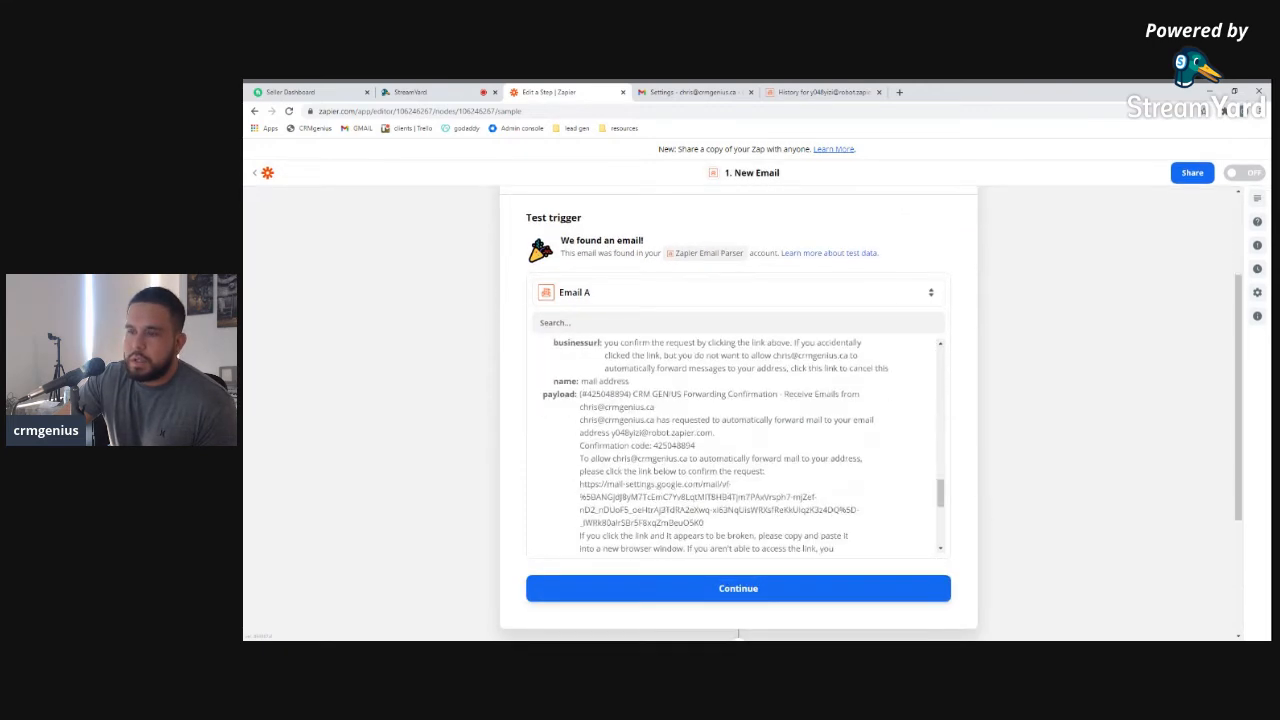
{"action": "scroll", "coordinate": [760, 453], "scroll_direction": "down", "scroll_amount": 2}
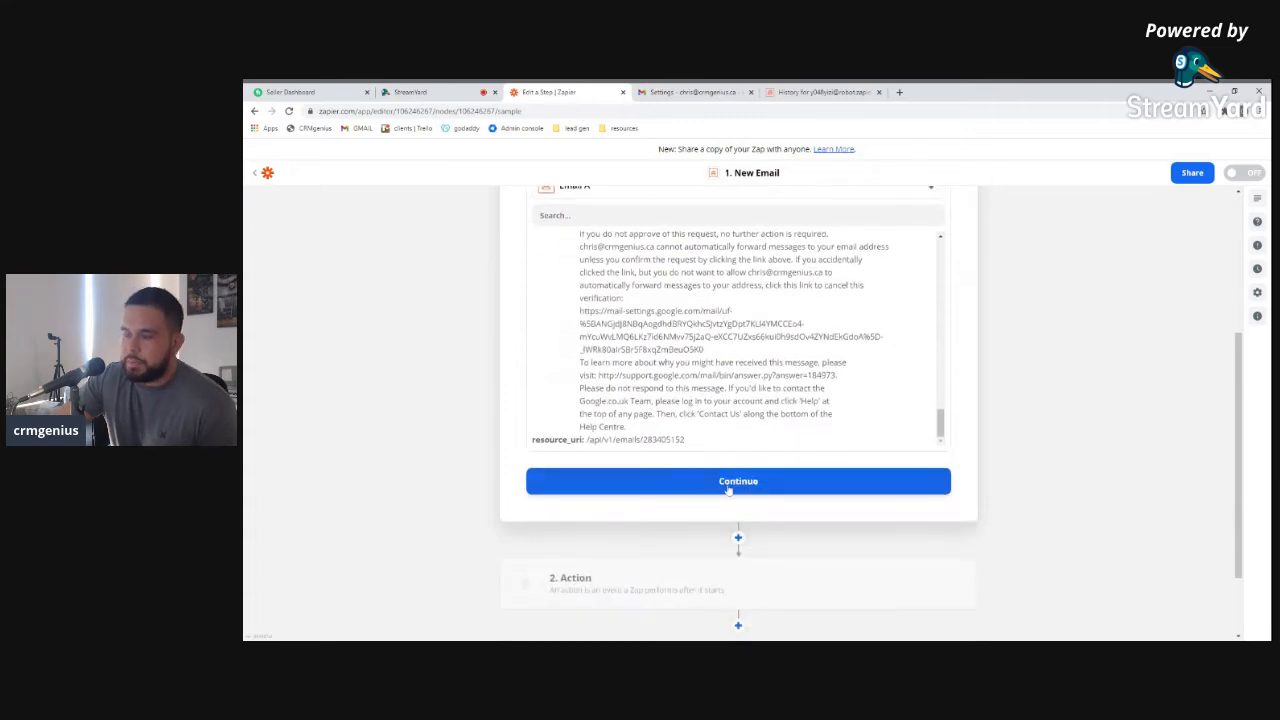
{"action": "left_click", "coordinate": [727, 488]}
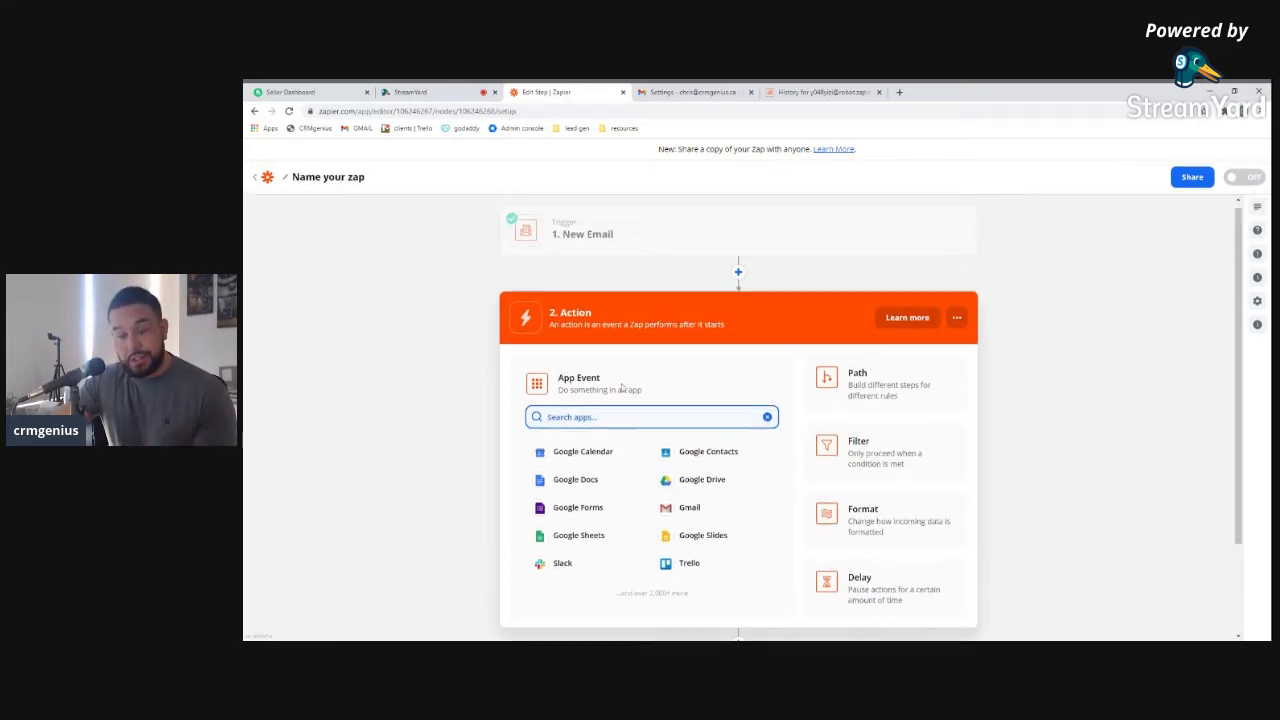
Set the action to Trello's Create Card event and connect a Trello account
{"action": "type", "text": "tre"}
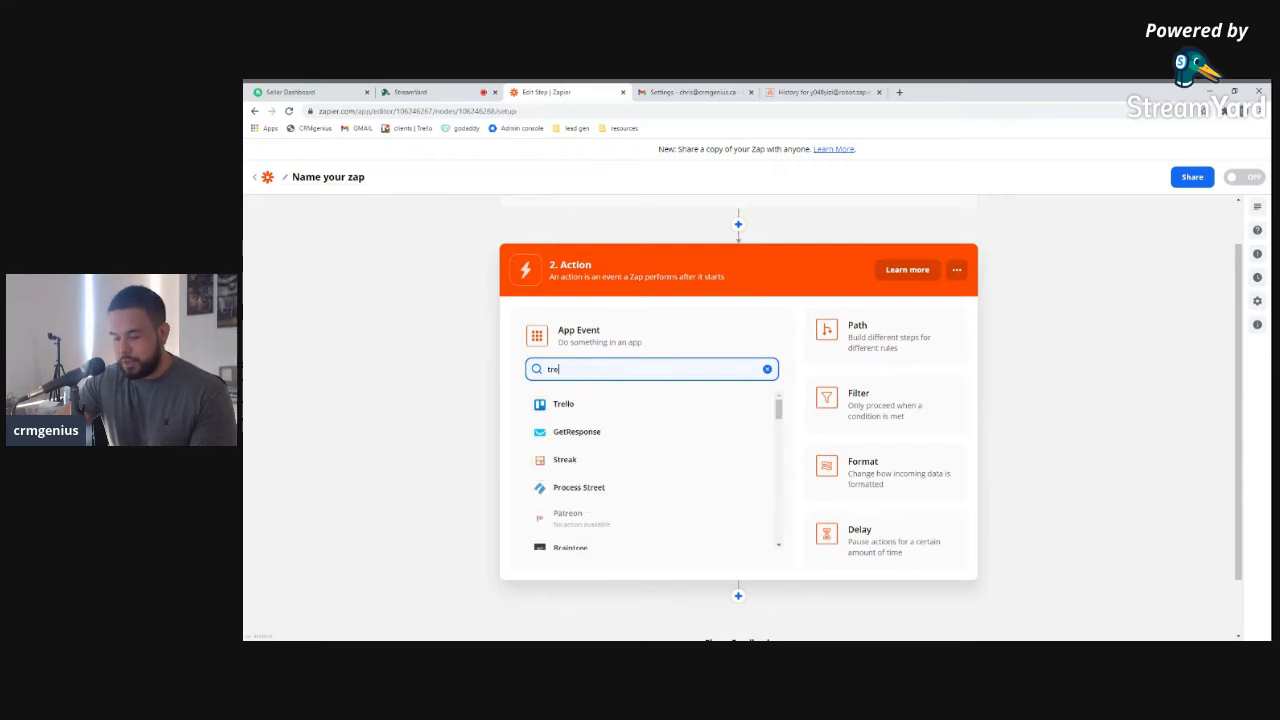
{"action": "left_click", "coordinate": [580, 410]}
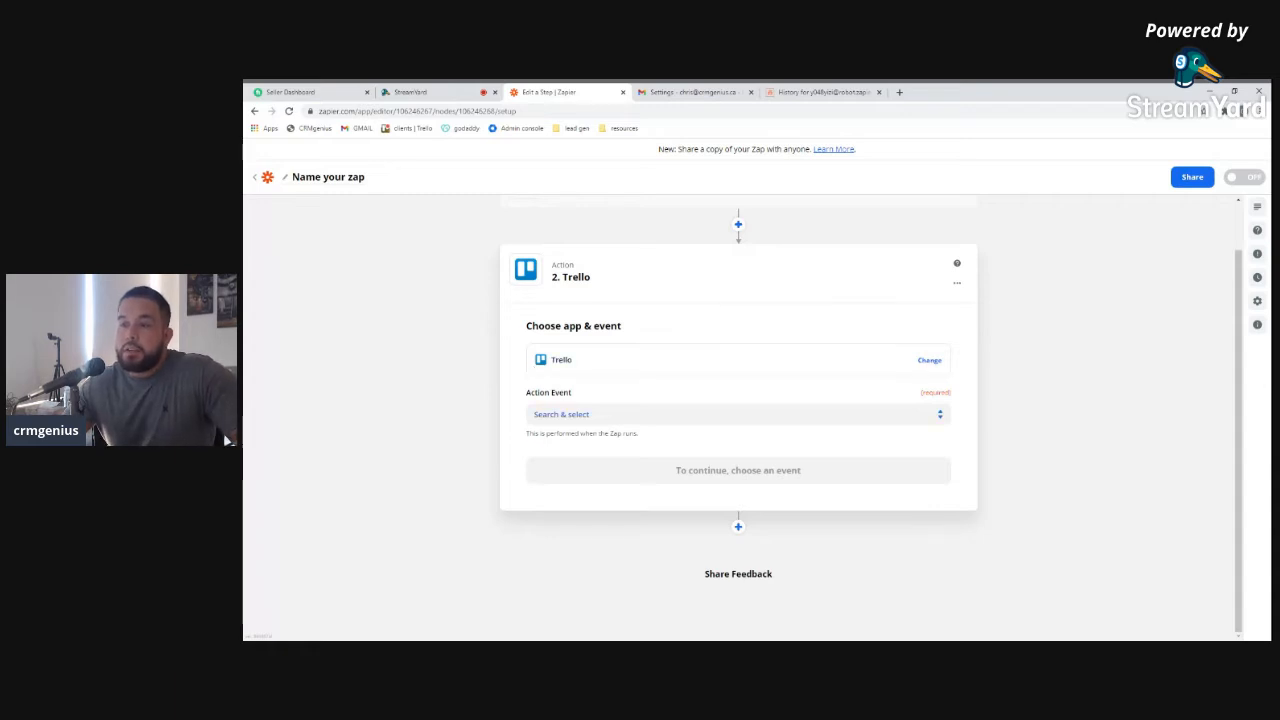
{"action": "left_click", "coordinate": [549, 414]}
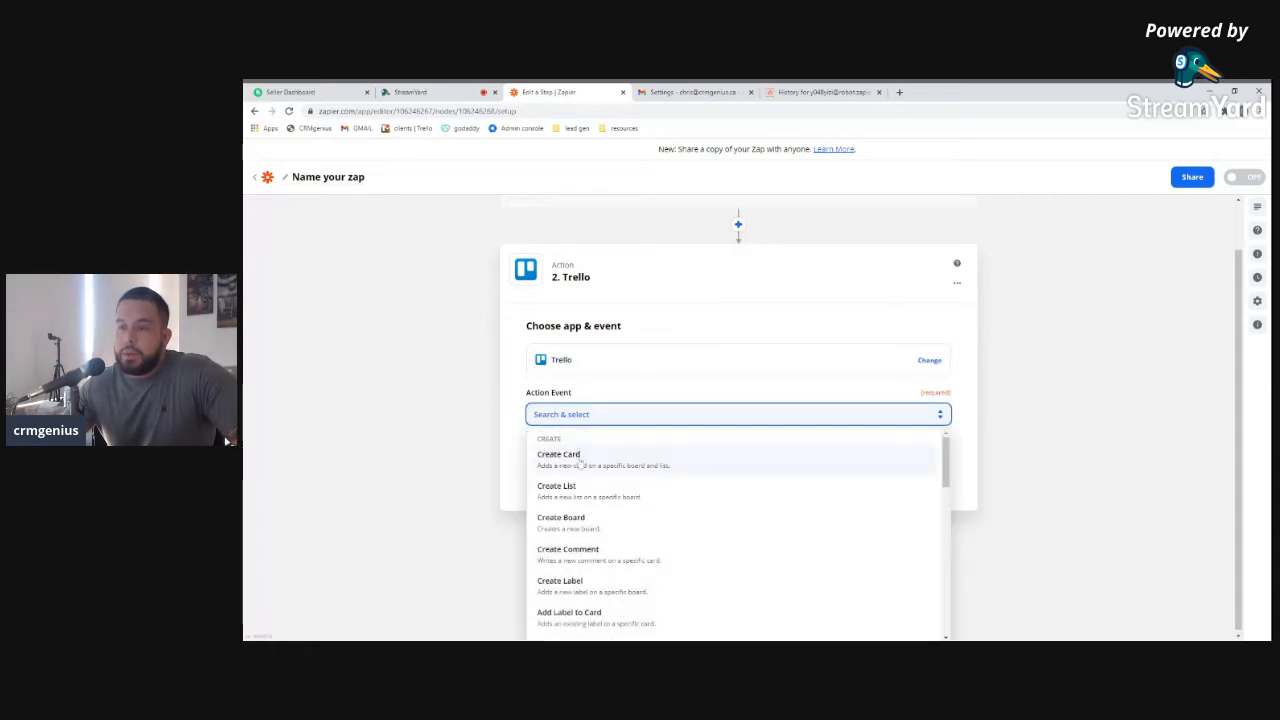
{"action": "left_click", "coordinate": [580, 458]}
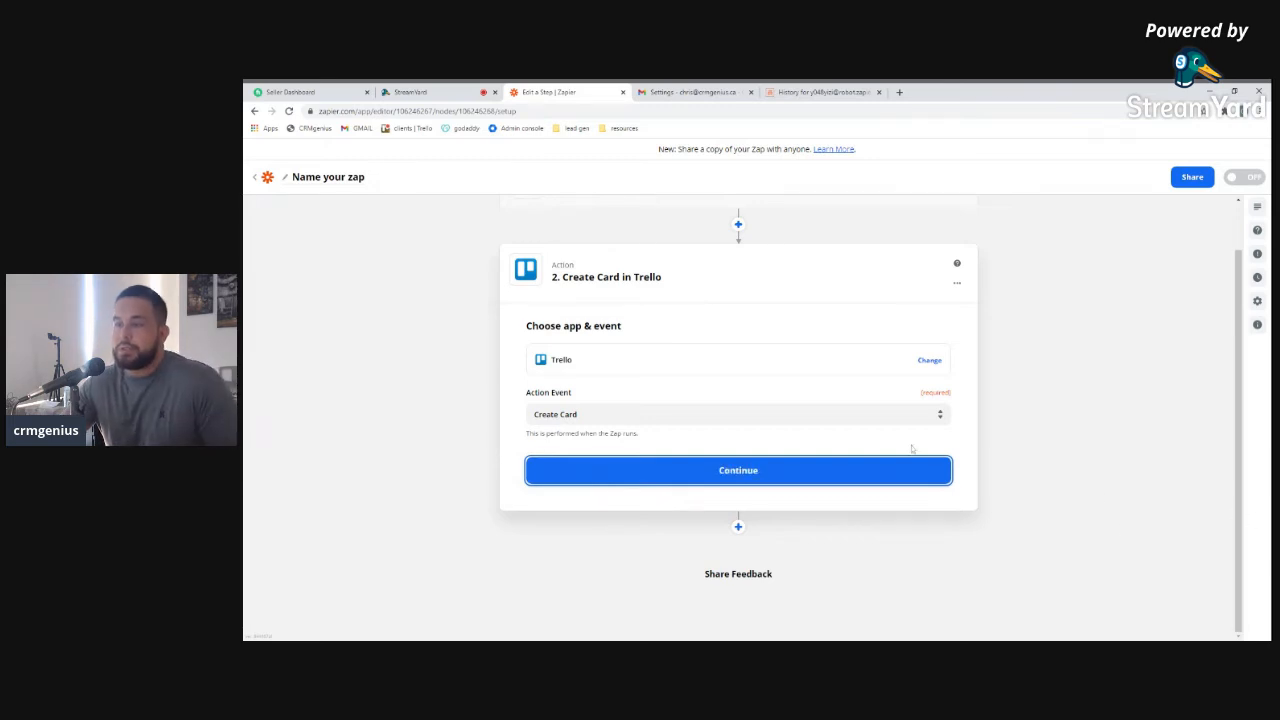
{"action": "left_click", "coordinate": [737, 476]}
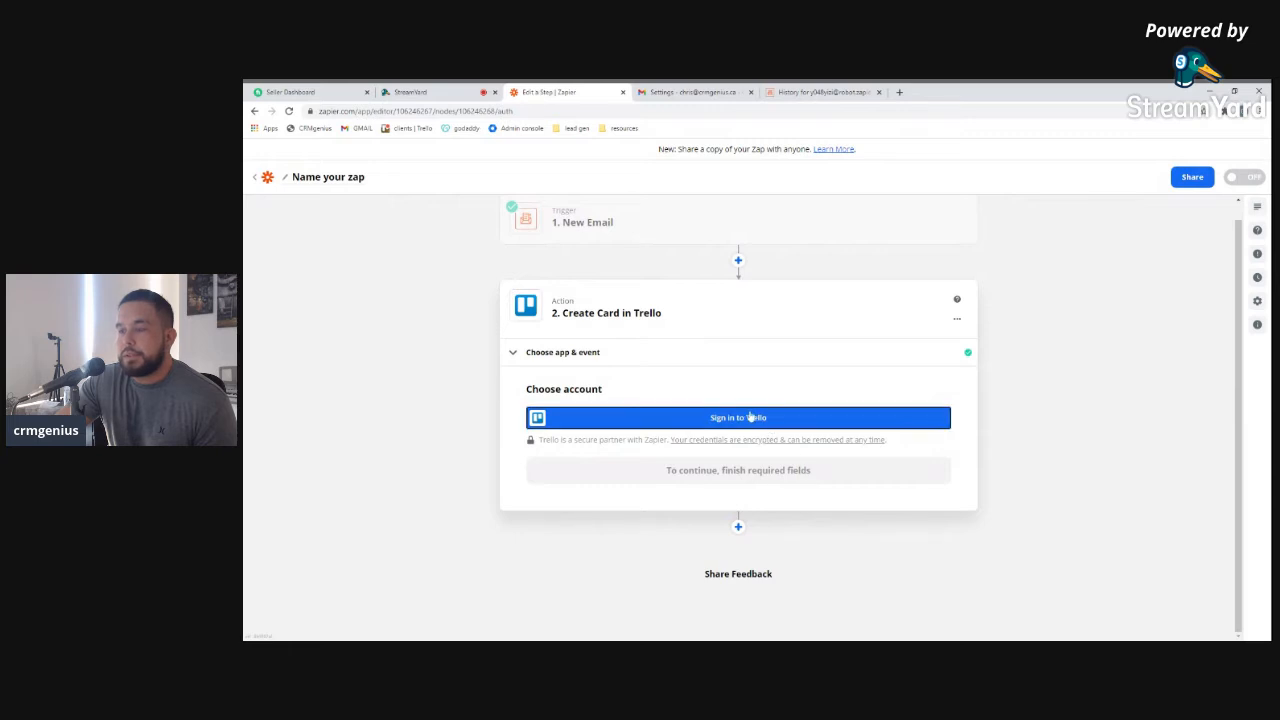
{"action": "left_click", "coordinate": [750, 416]}
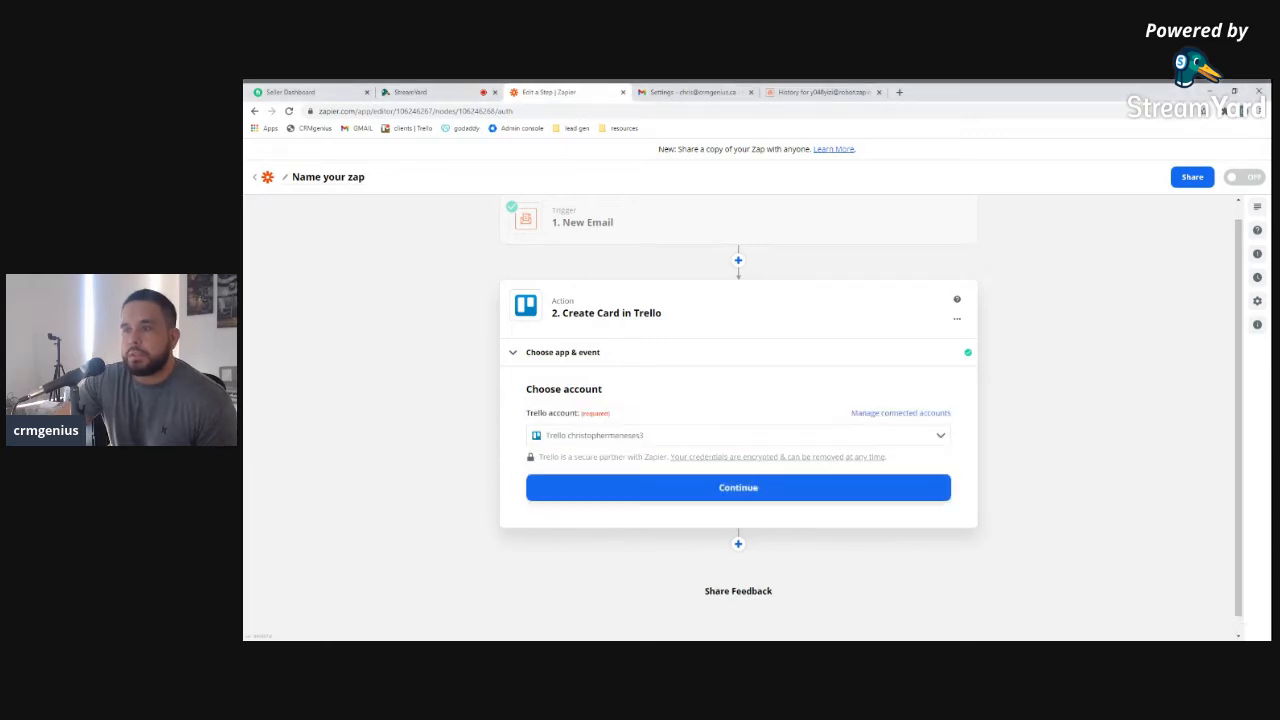
{"action": "left_click", "coordinate": [732, 489]}
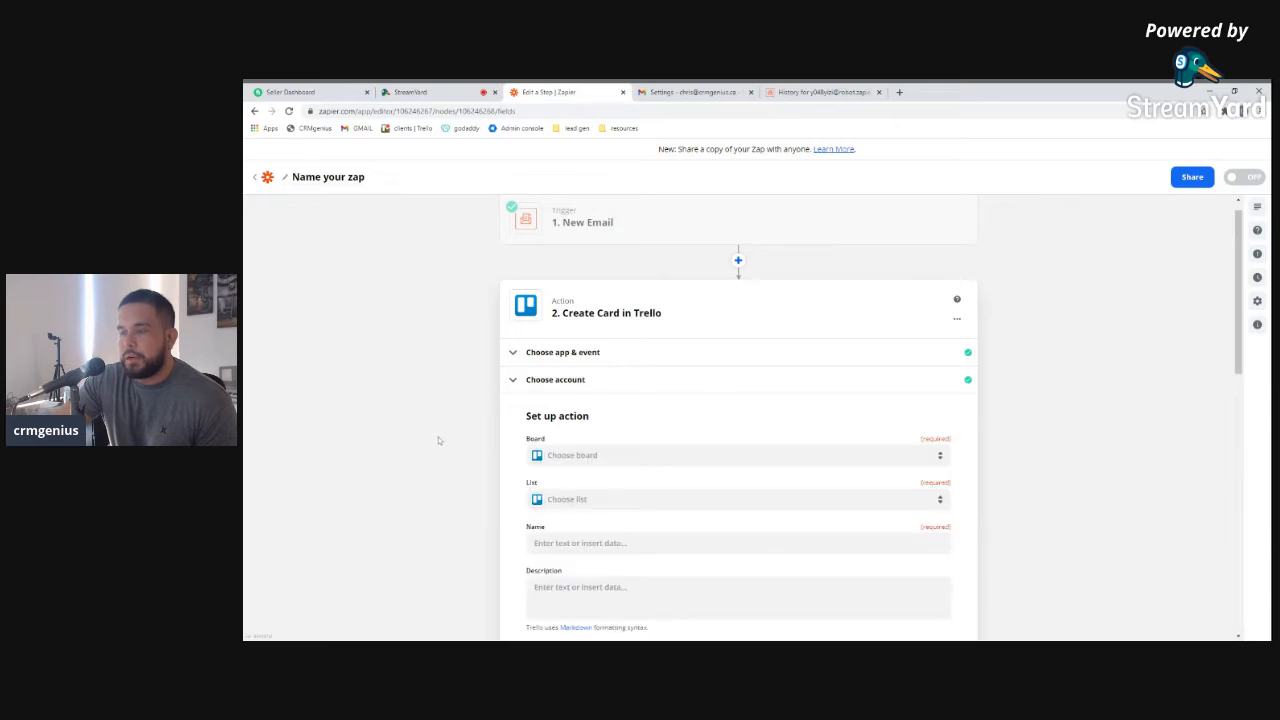
Browse the available Trello boards in the Board dropdown, then open a blank browser tab
{"action": "left_click", "coordinate": [572, 455]}
{"action": "scroll", "coordinate": [494, 488], "scroll_direction": "down", "scroll_amount": 3}
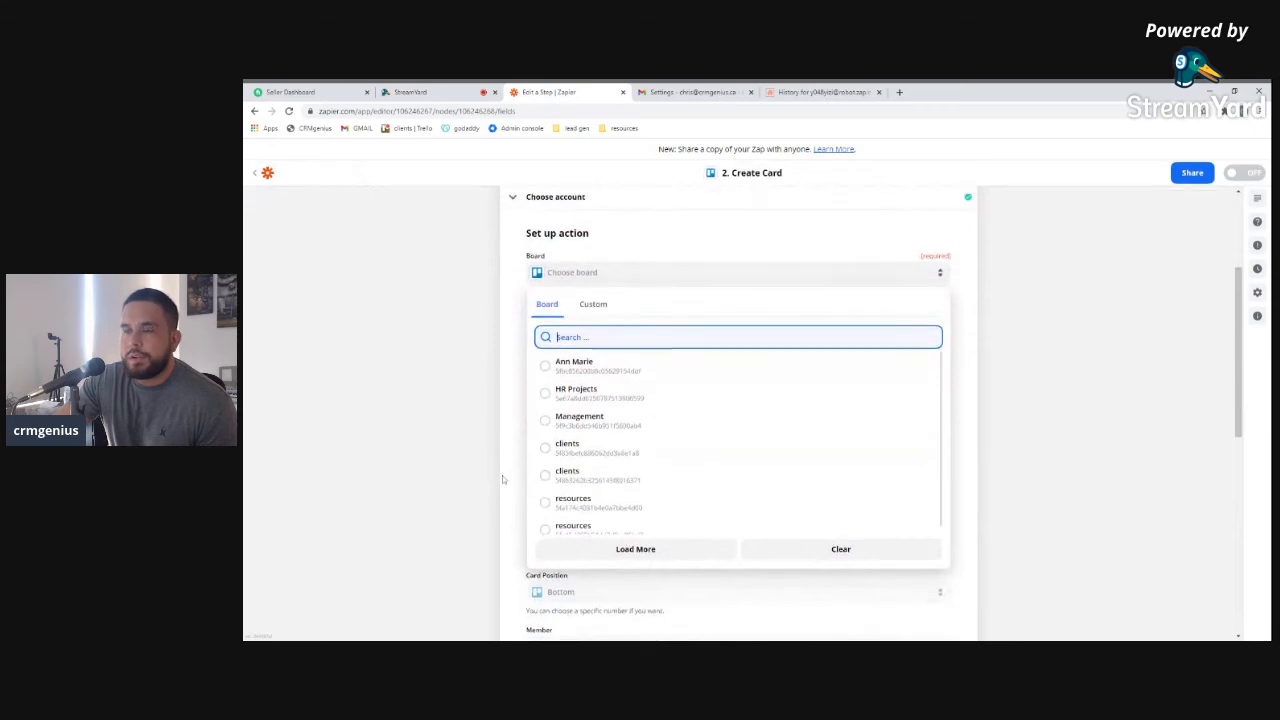
{"action": "scroll", "coordinate": [560, 470], "scroll_direction": "down", "scroll_amount": 2}
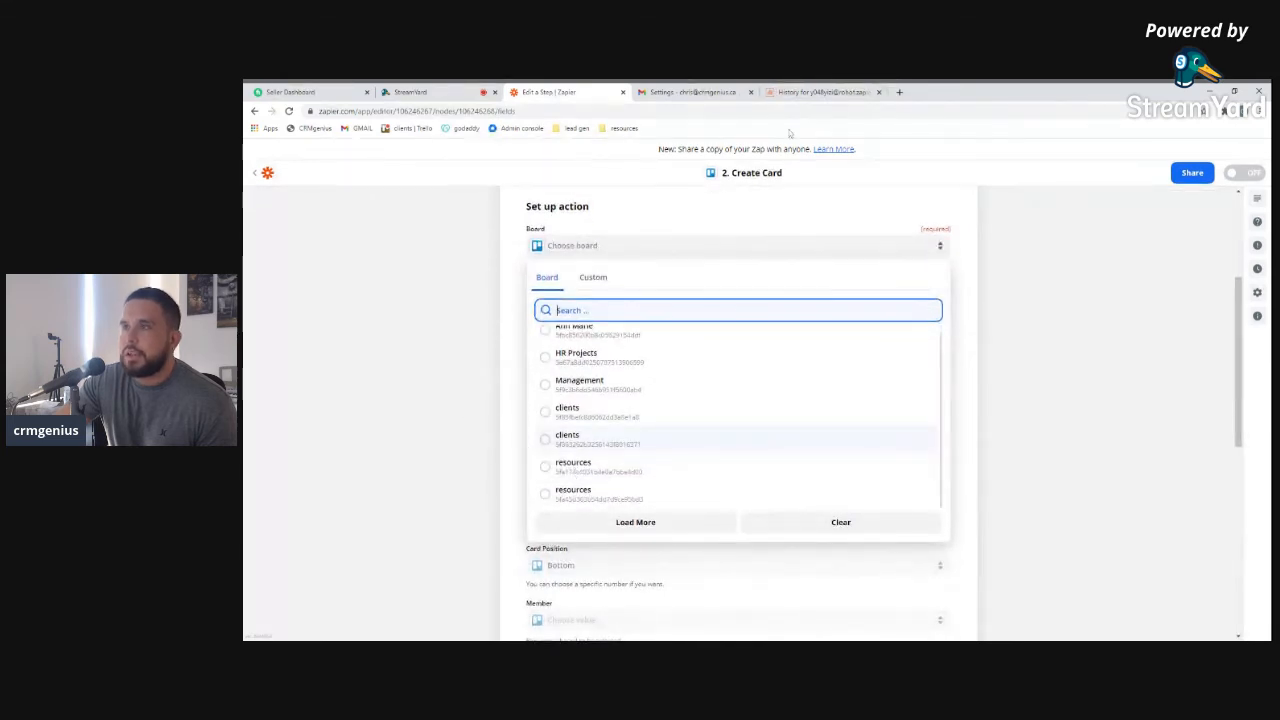
{"action": "left_click", "coordinate": [899, 92]}
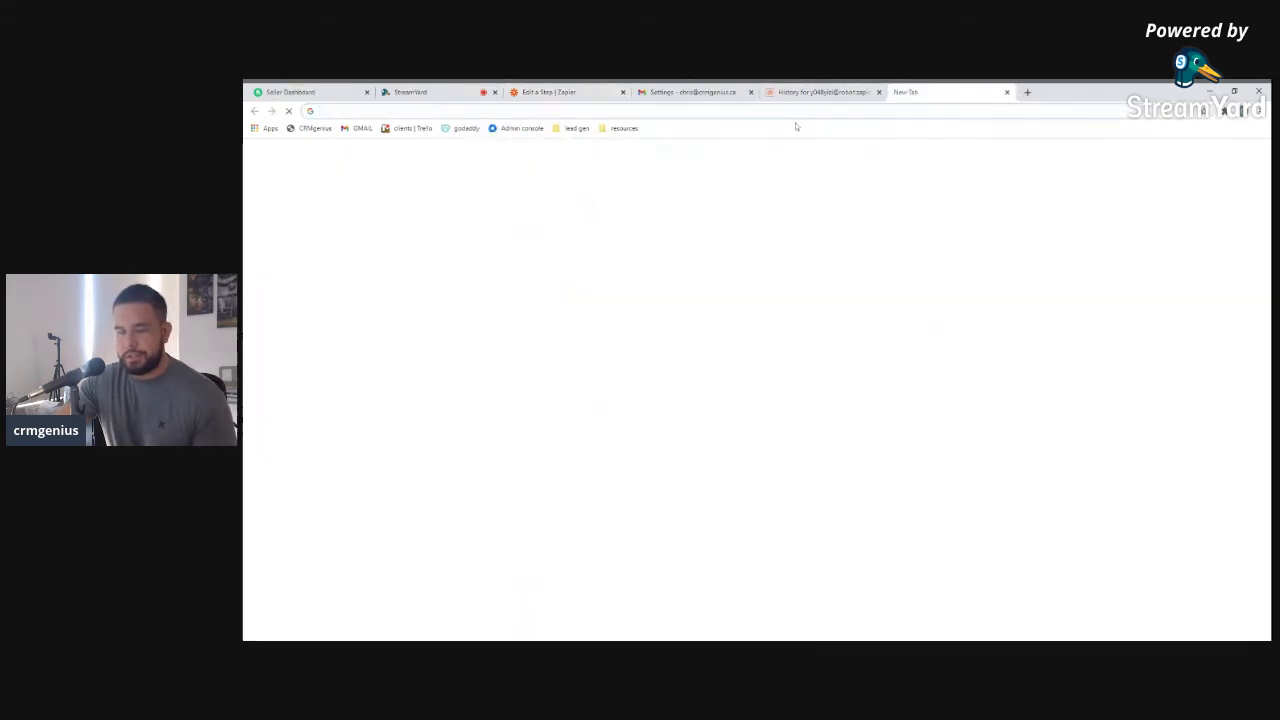
Open the clients board from the bookmark, inspect its menus, and go to the Boards overview
{"action": "left_click", "coordinate": [410, 128]}
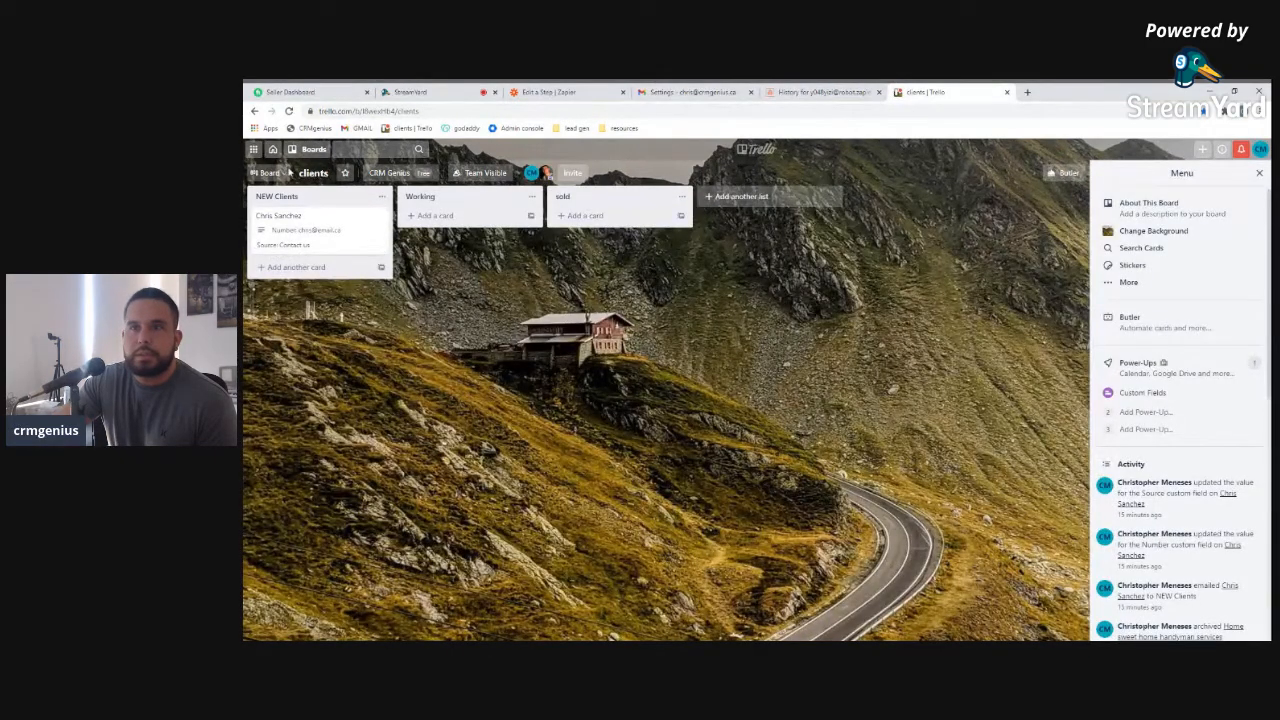
{"action": "left_click", "coordinate": [268, 173]}
{"action": "left_click", "coordinate": [312, 175]}
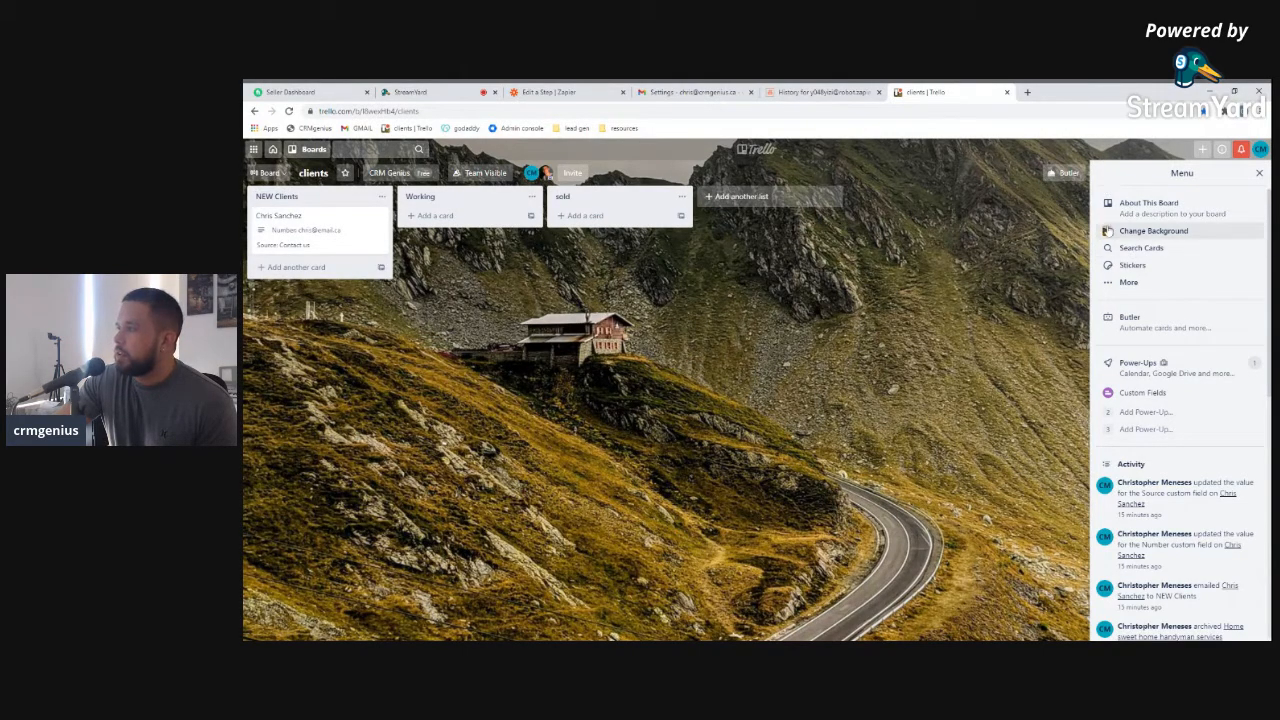
{"action": "left_click", "coordinate": [1259, 173]}
{"action": "left_click", "coordinate": [1235, 176]}
{"action": "left_click", "coordinate": [1259, 173]}
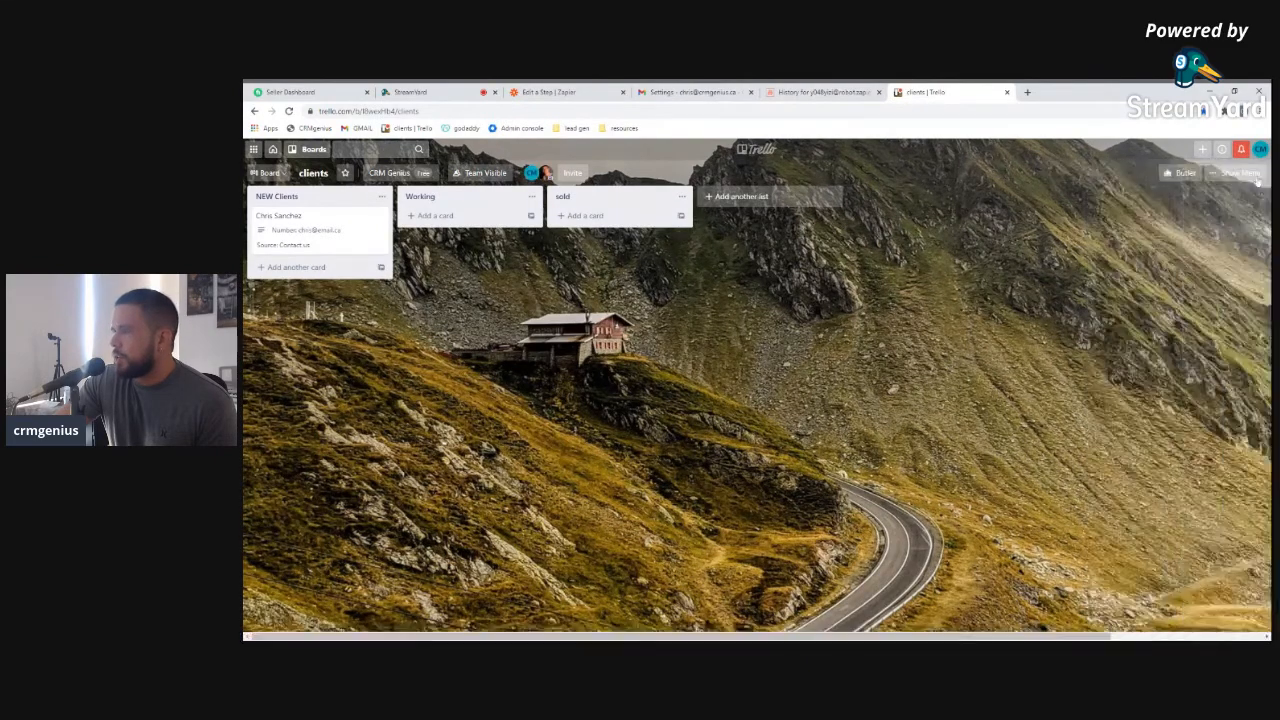
{"action": "left_click", "coordinate": [784, 149]}
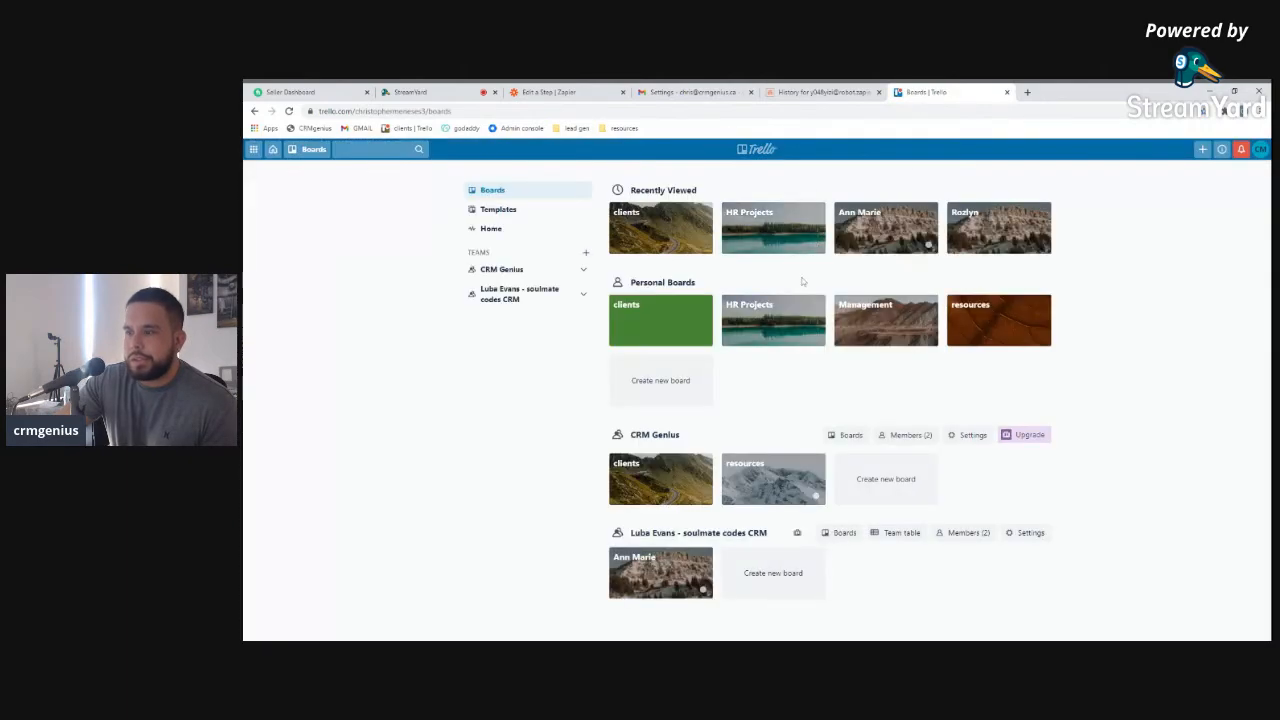
Check the CRM Genius clients board against Zapier's board and list choices, then return to Boards
{"action": "left_click", "coordinate": [634, 468]}
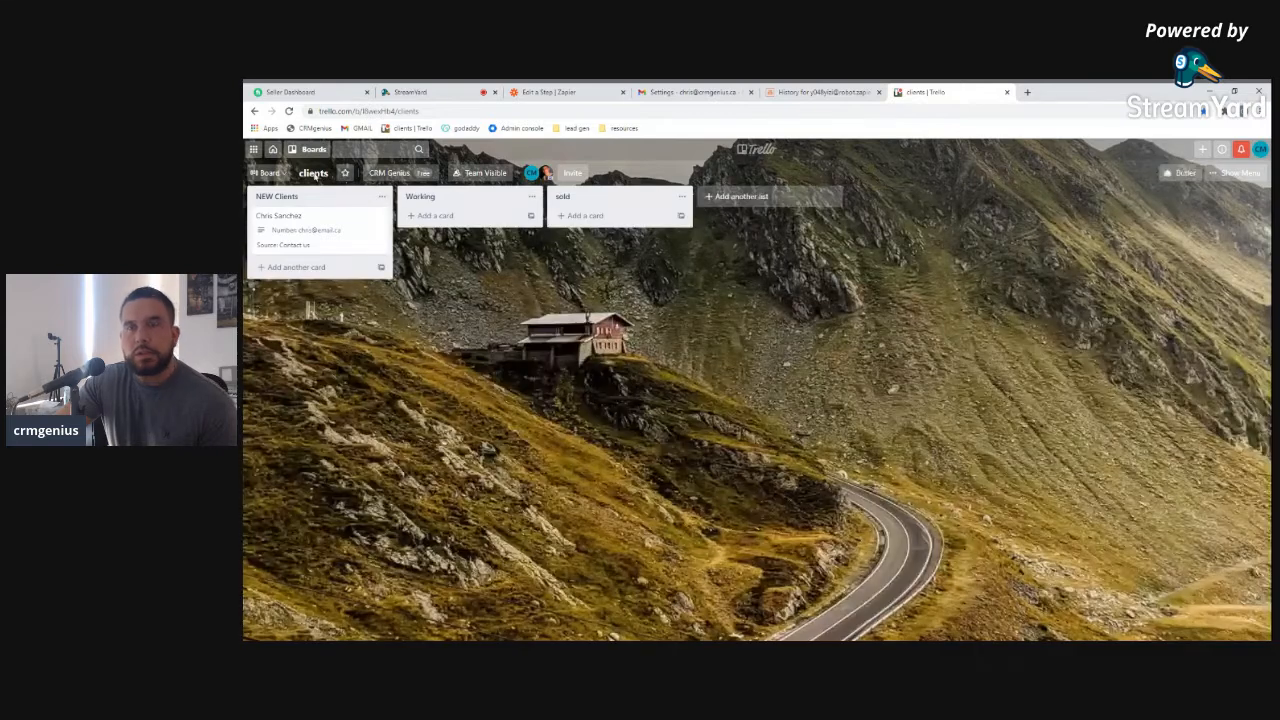
{"action": "left_click", "coordinate": [270, 174]}
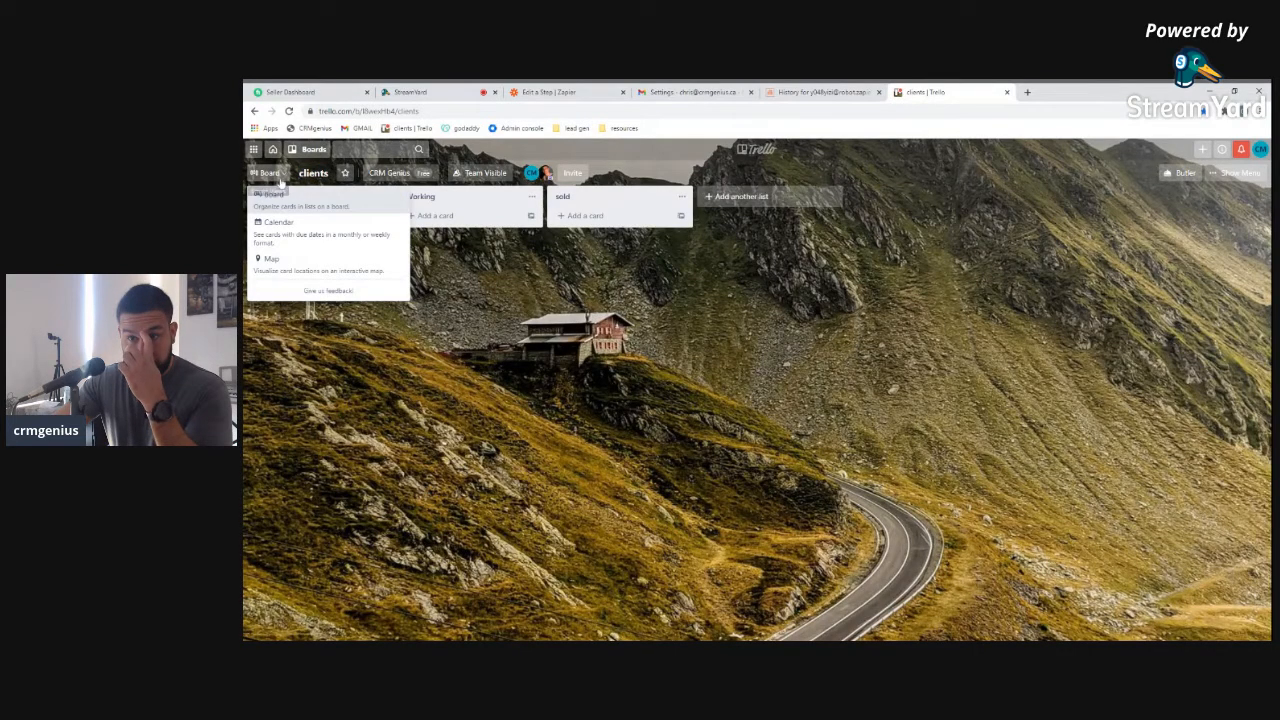
{"action": "left_click", "coordinate": [332, 176]}
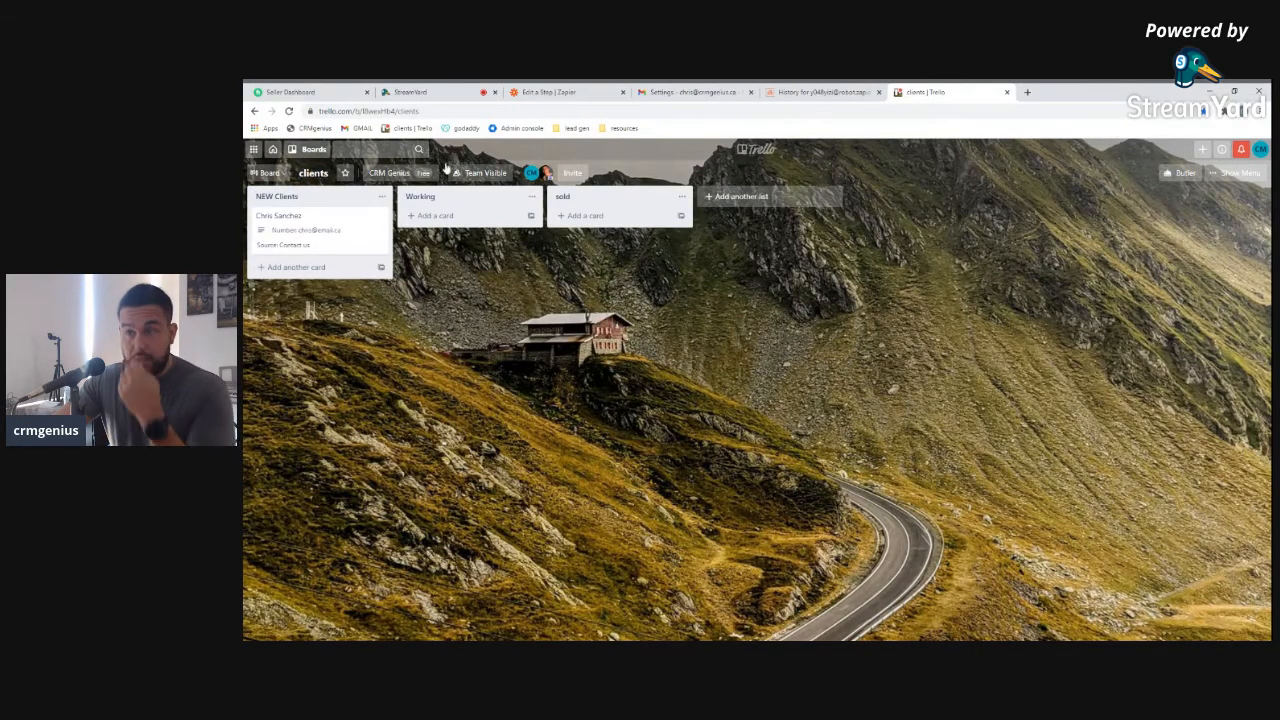
{"action": "left_click", "coordinate": [603, 93]}
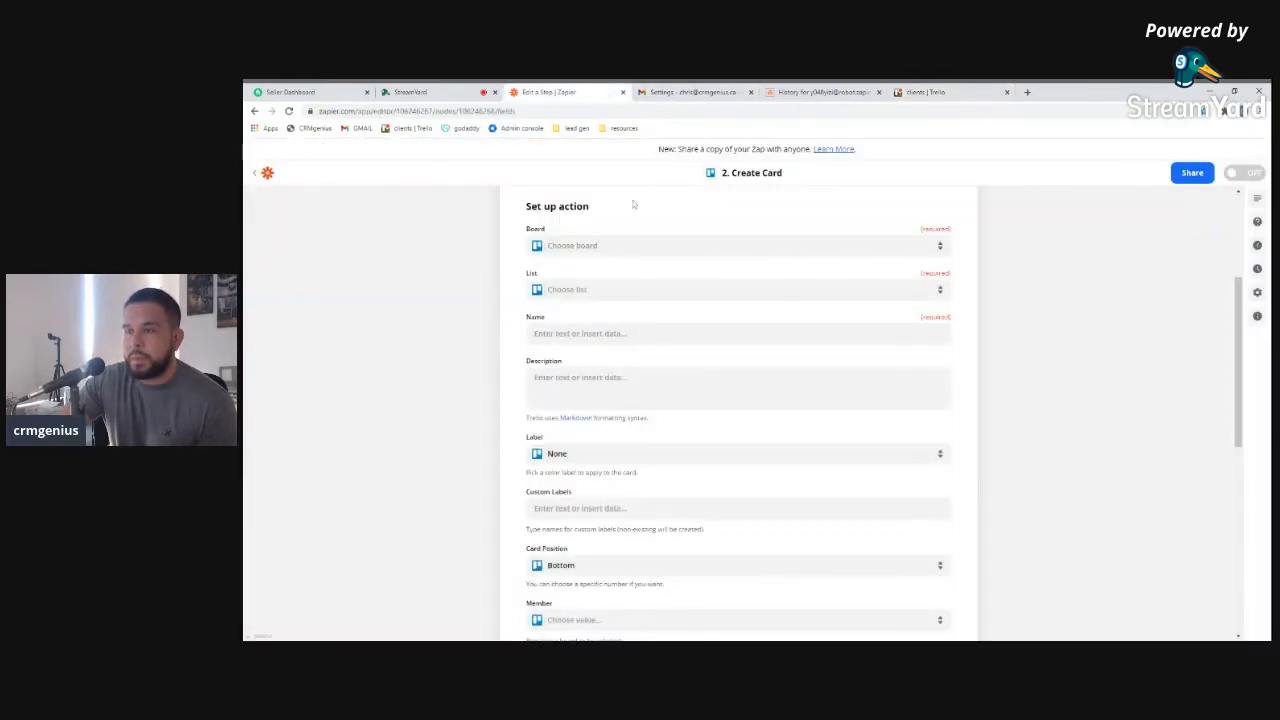
{"action": "left_click", "coordinate": [603, 290]}
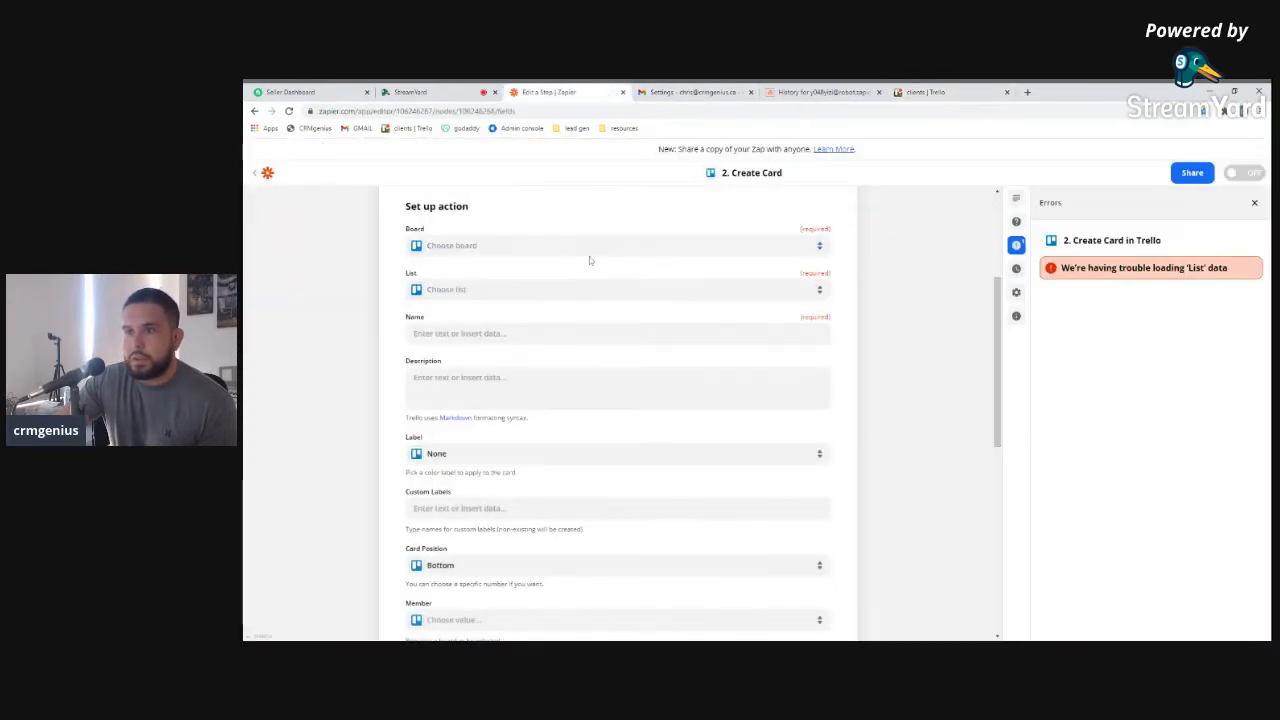
{"action": "left_click", "coordinate": [563, 248]}
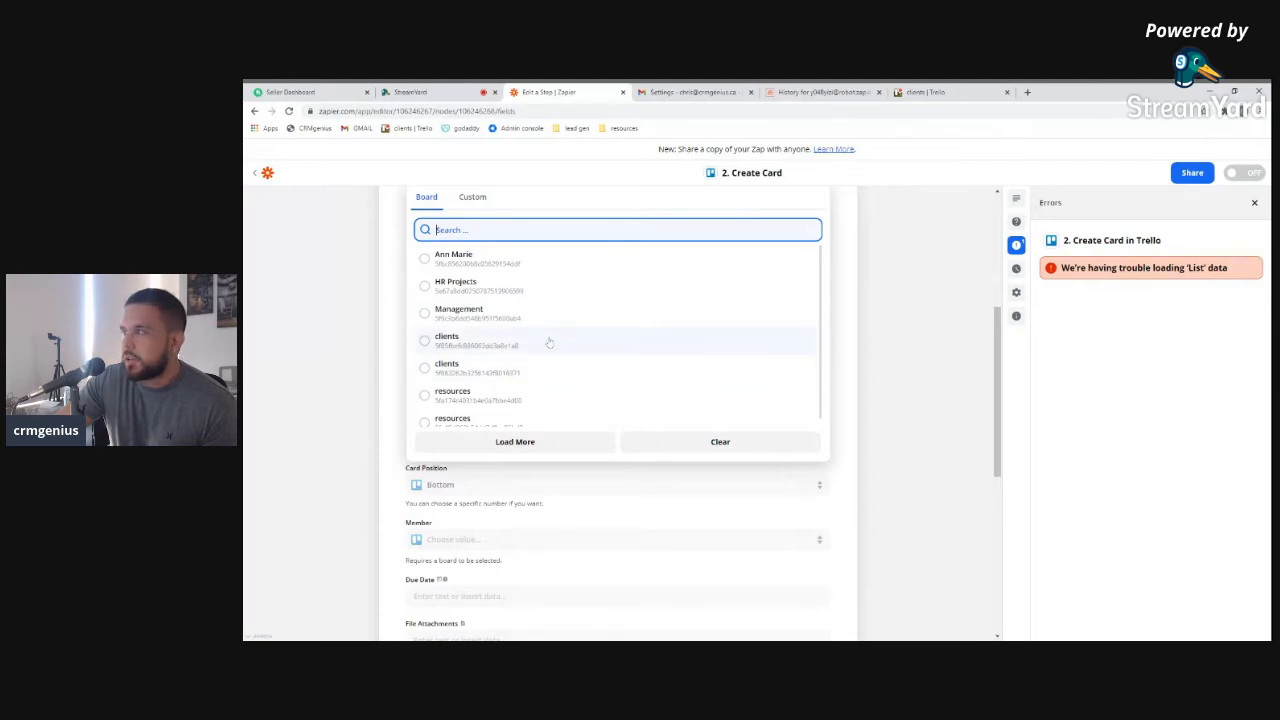
{"action": "left_click", "coordinate": [925, 92]}
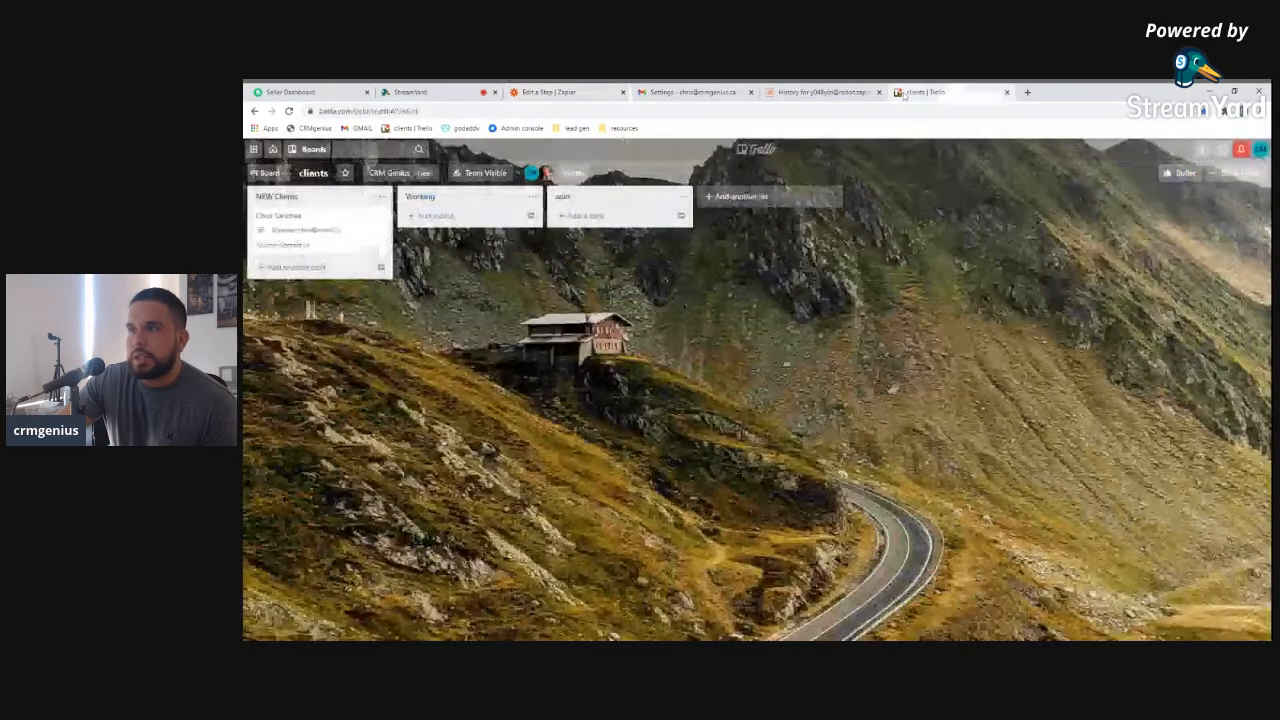
{"action": "left_click", "coordinate": [757, 150]}
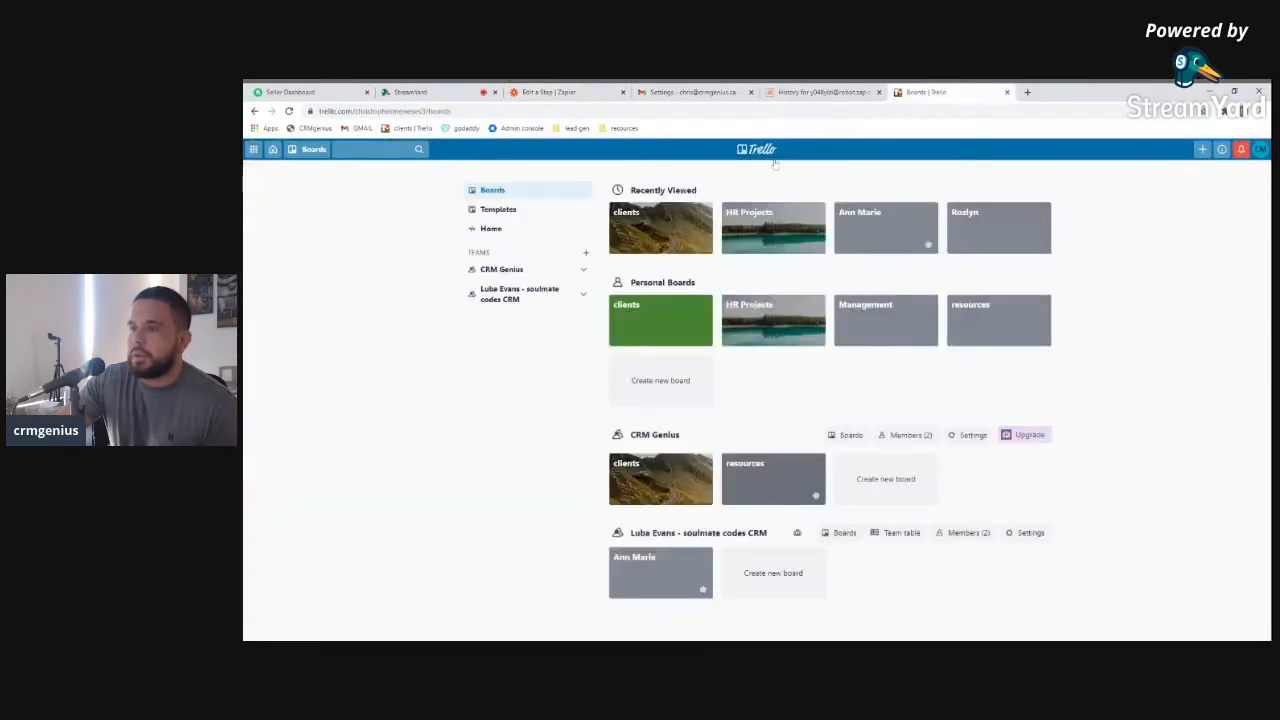
Create a new Trello board titled 'new board showing'
{"action": "left_click", "coordinate": [886, 479]}
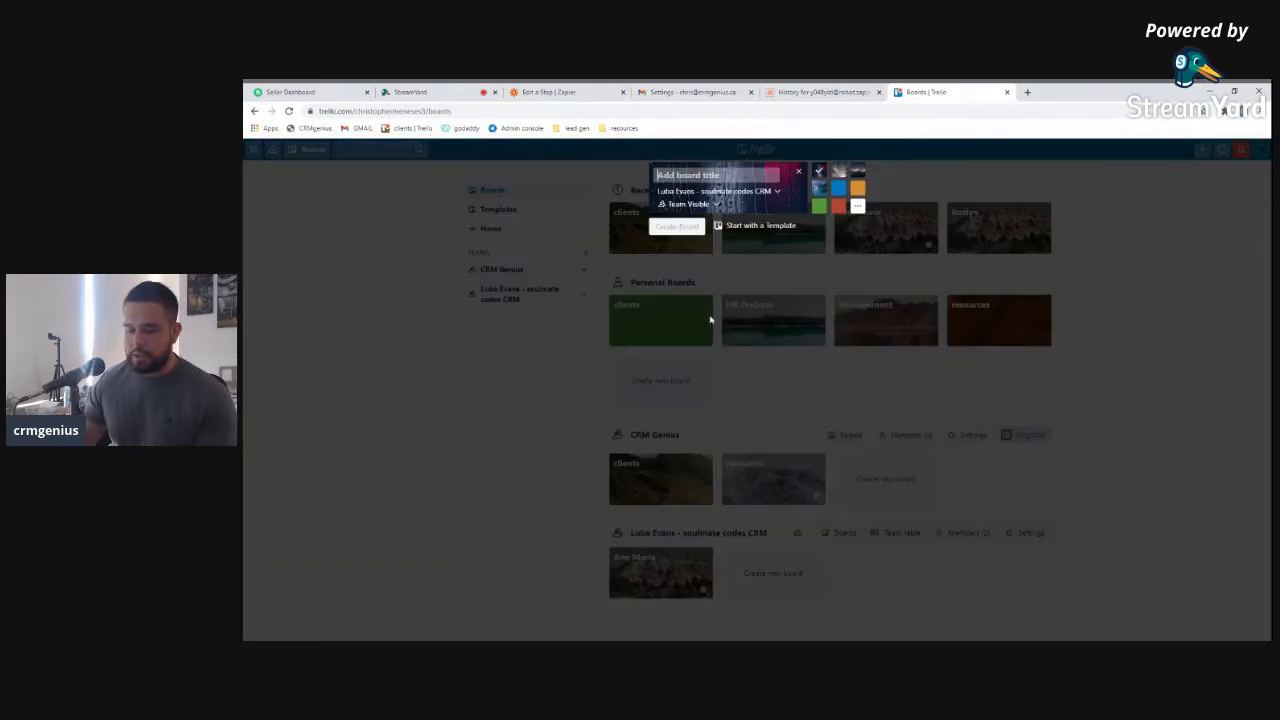
{"action": "type", "text": "new board showing"}
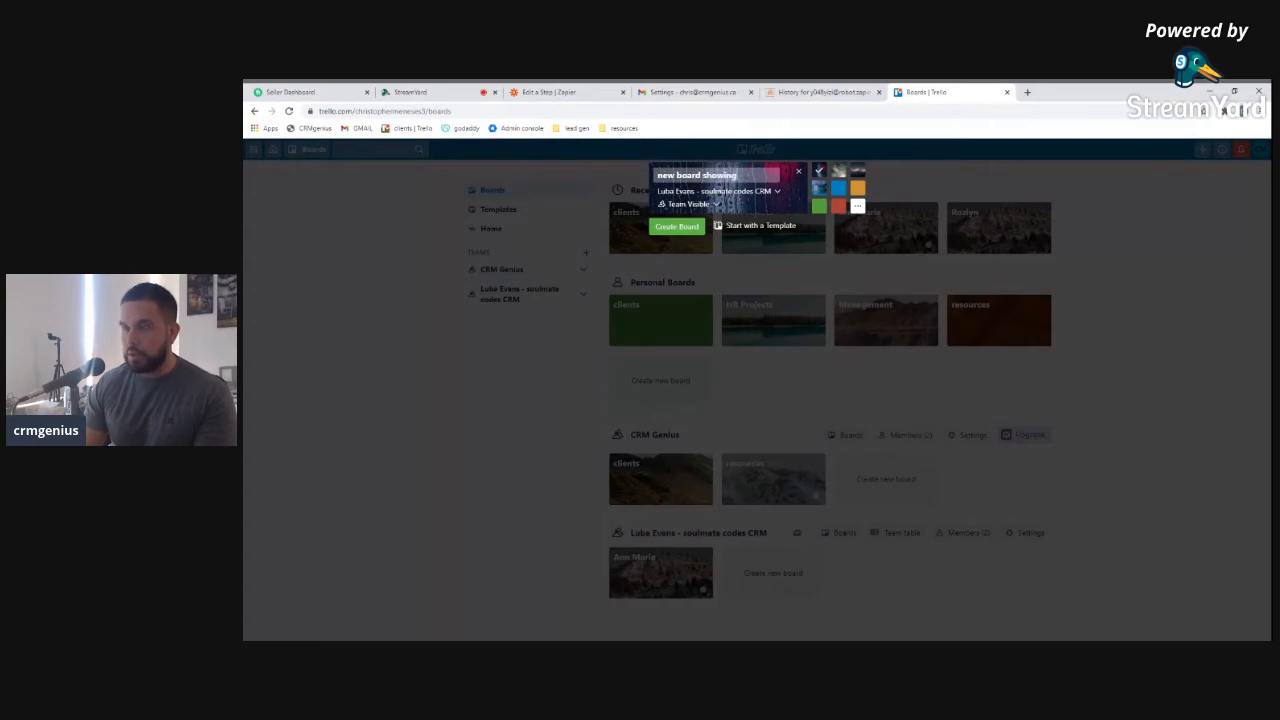
{"action": "left_click", "coordinate": [677, 226]}
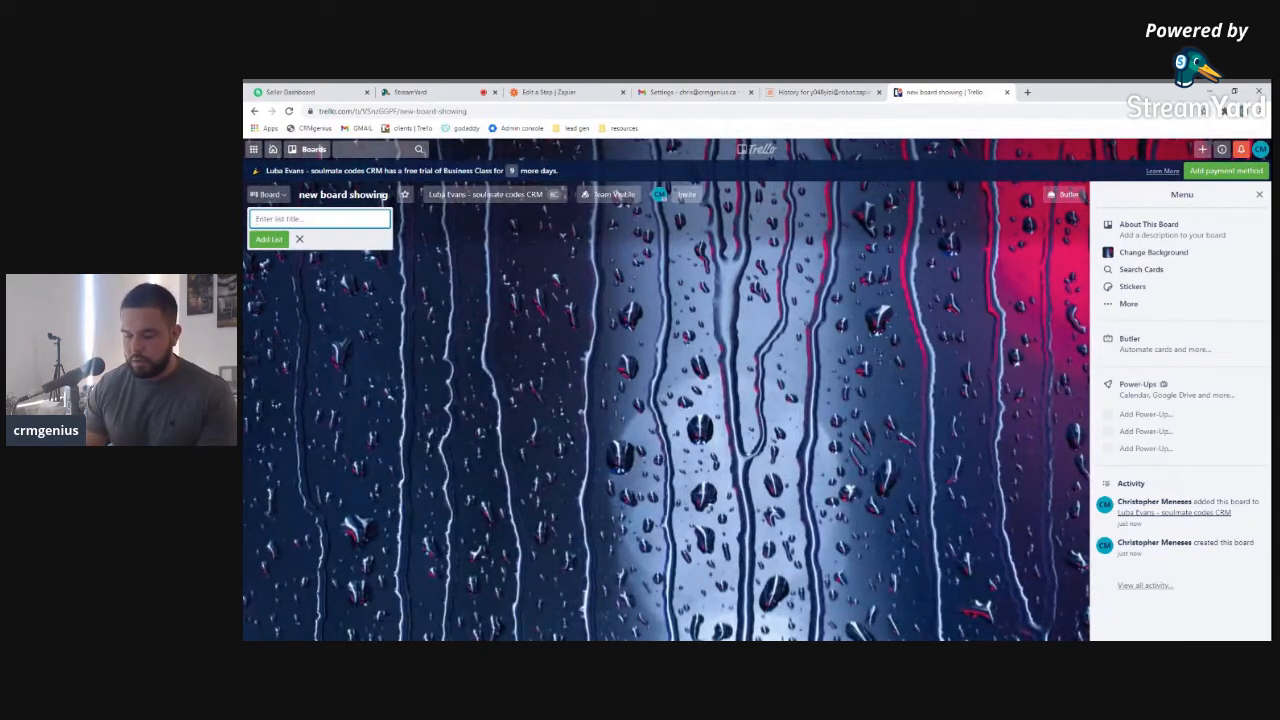
Add the lists new lead, working and done to the board, then bring up Power-Ups
{"action": "type", "text": "see"}
{"action": "key", "text": "BackSpace"}
{"action": "key", "text": "BackSpace"}
{"action": "type", "text": "n"}
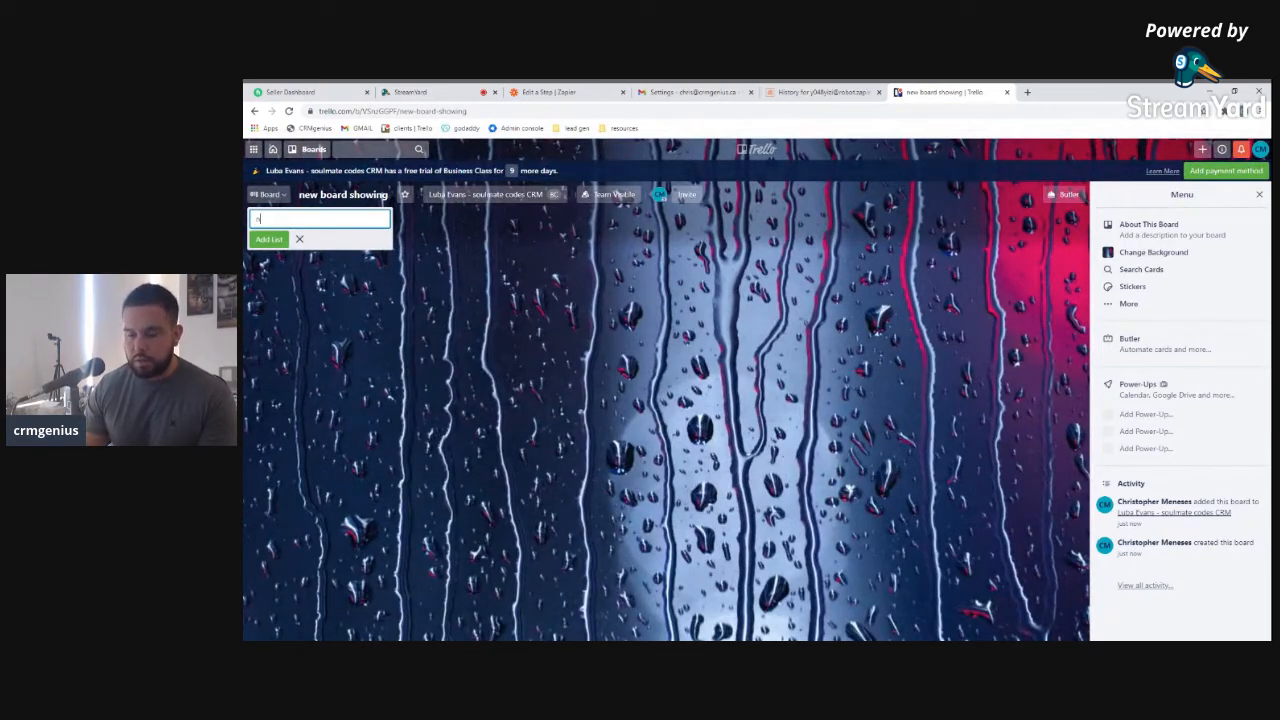
{"action": "type", "text": "ew lead"}
{"action": "key", "text": "Return"}
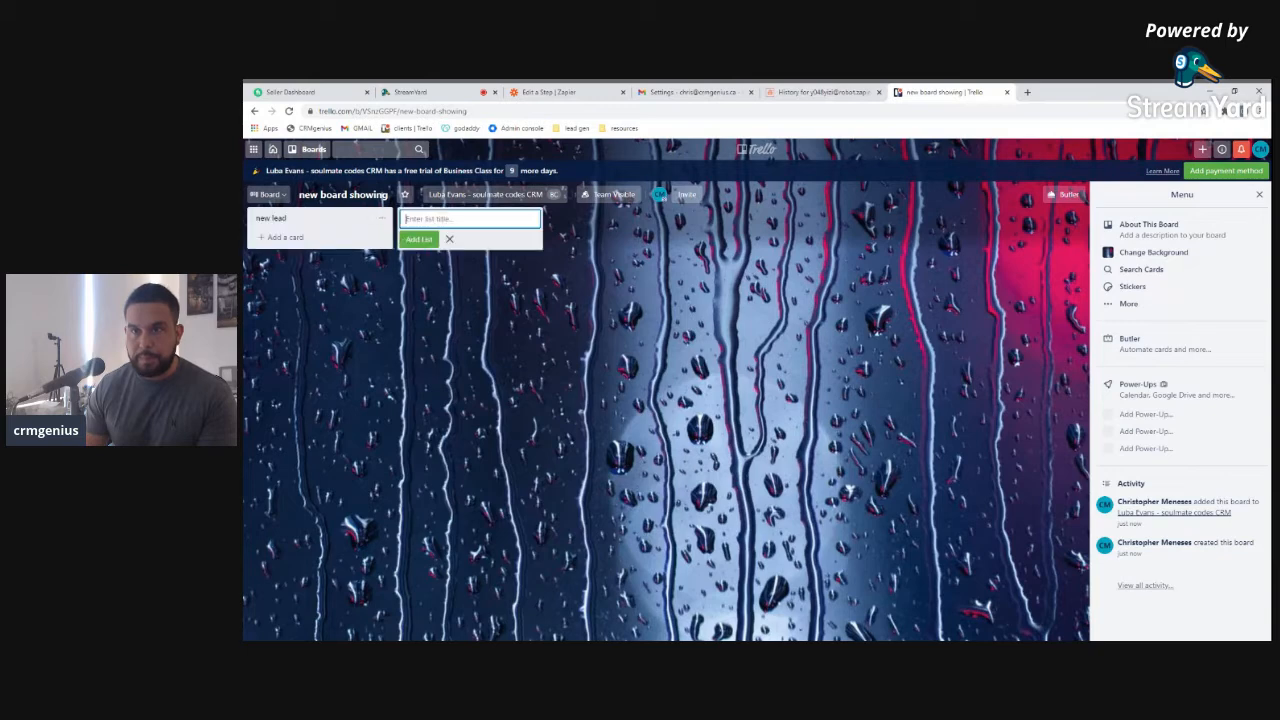
{"action": "type", "text": "working"}
{"action": "key", "text": "Return"}
{"action": "type", "text": "done"}
{"action": "key", "text": "Return"}
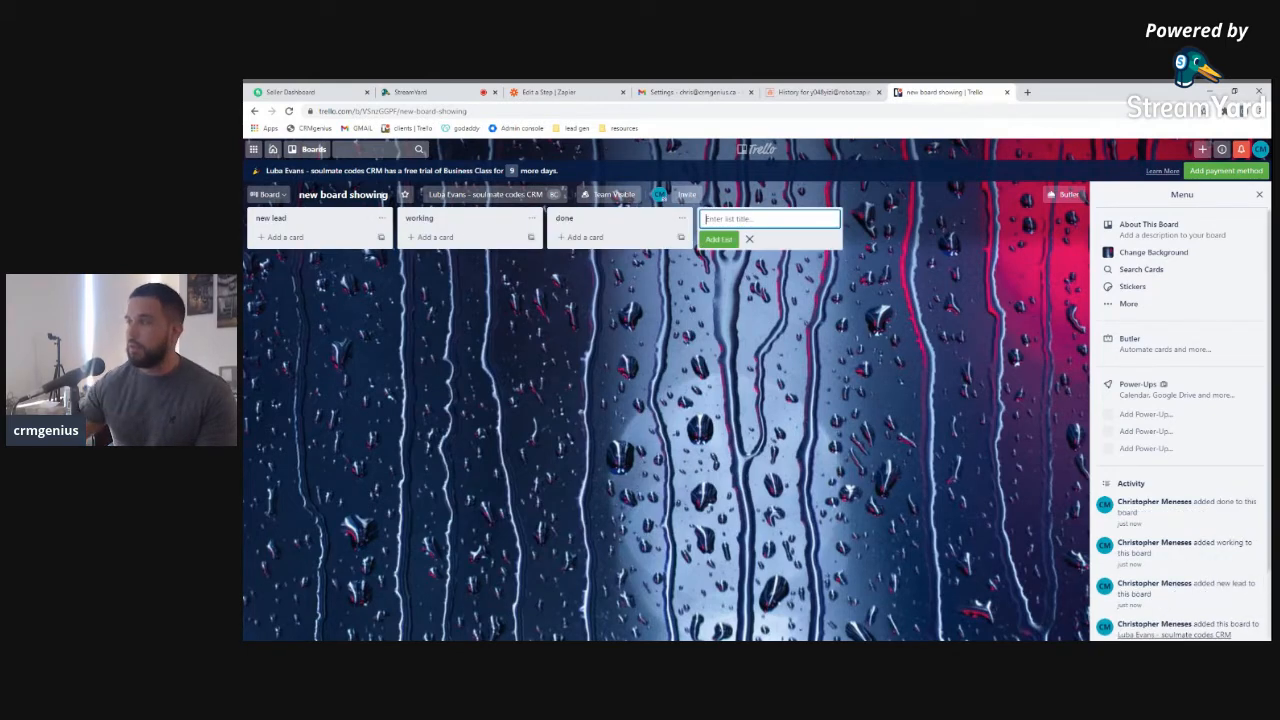
{"action": "left_click", "coordinate": [1150, 390]}
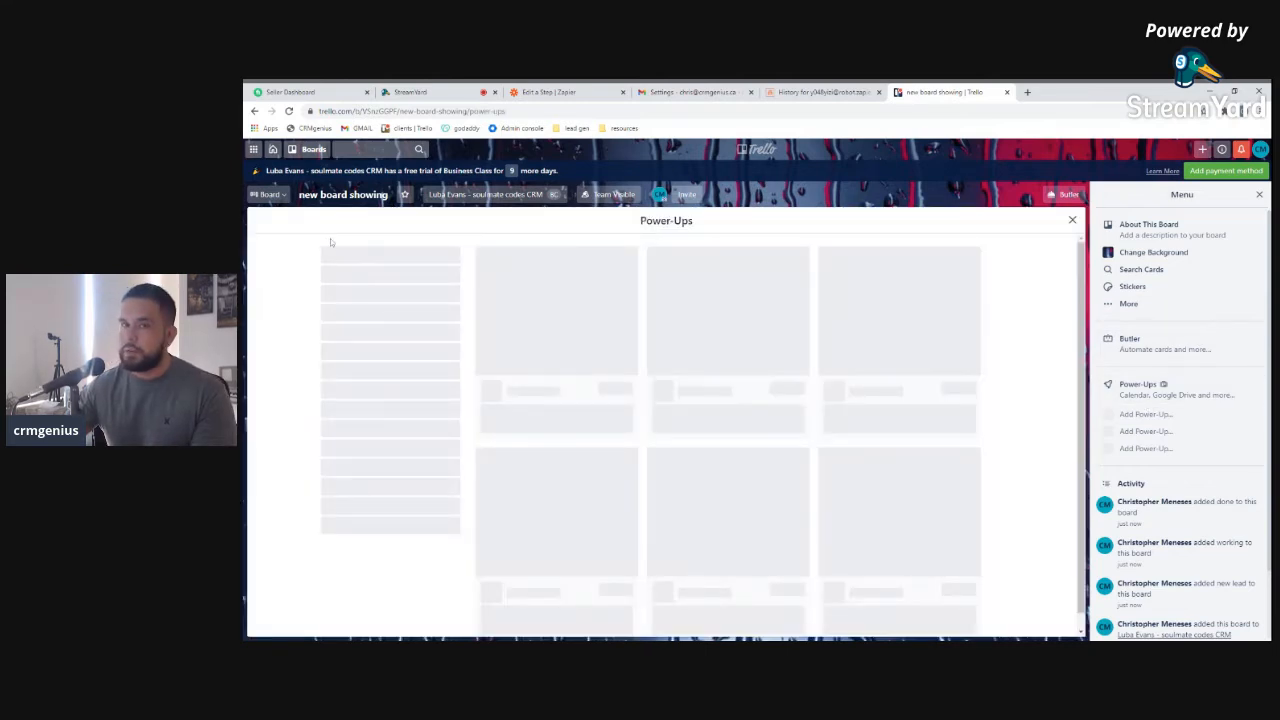
Search the Power-Ups for 'custom' and enable Custom Fields on the board
{"action": "type", "text": "custom"}
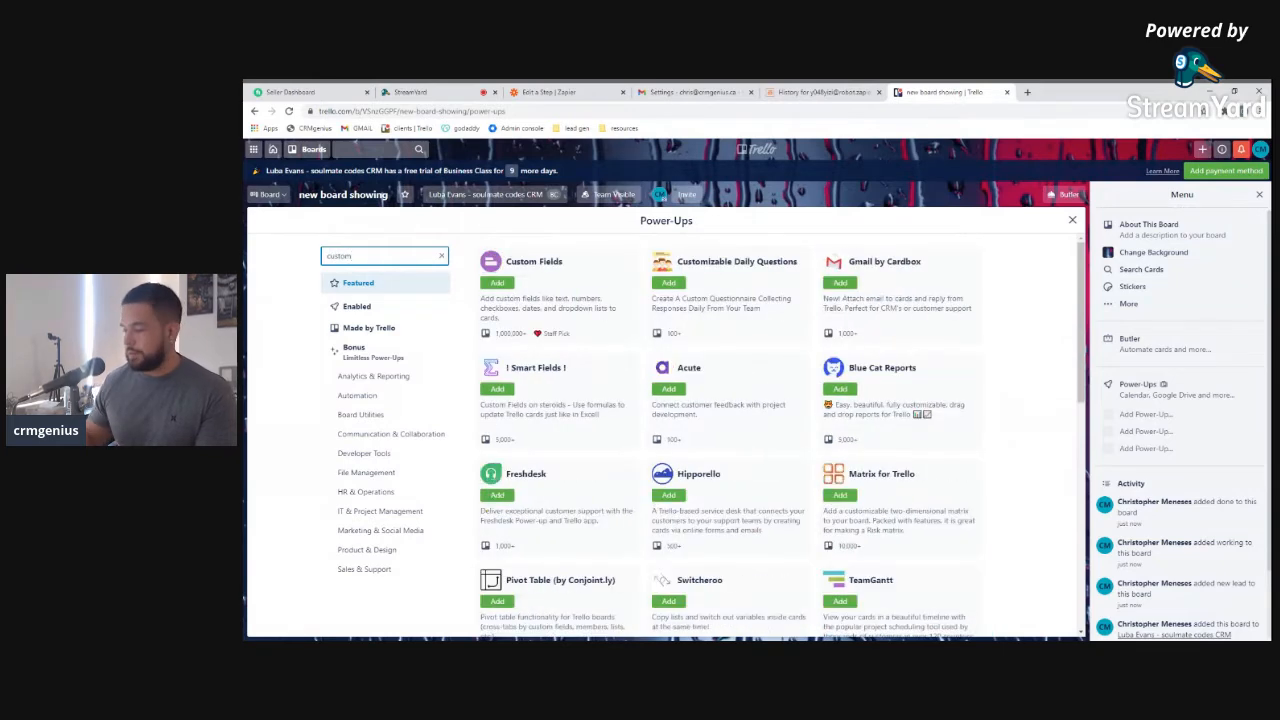
{"action": "left_click", "coordinate": [497, 283]}
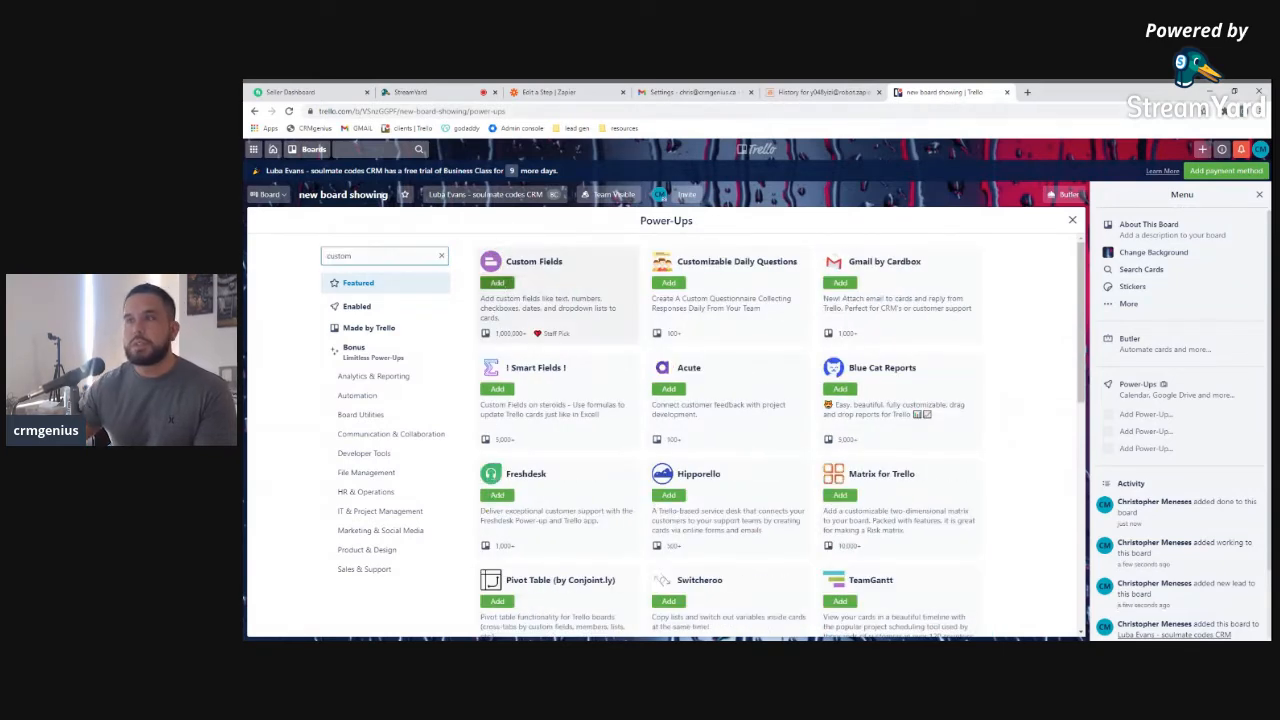
{"action": "left_click", "coordinate": [447, 95]}
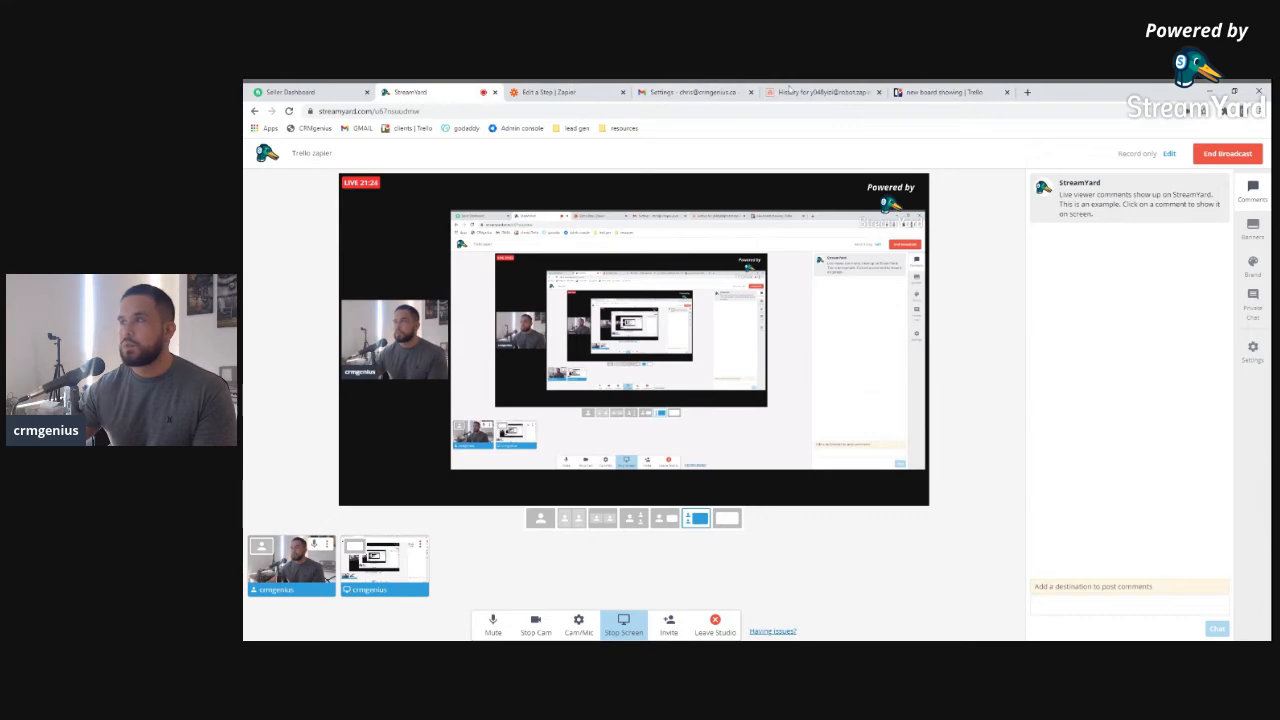
{"action": "left_click", "coordinate": [945, 92]}
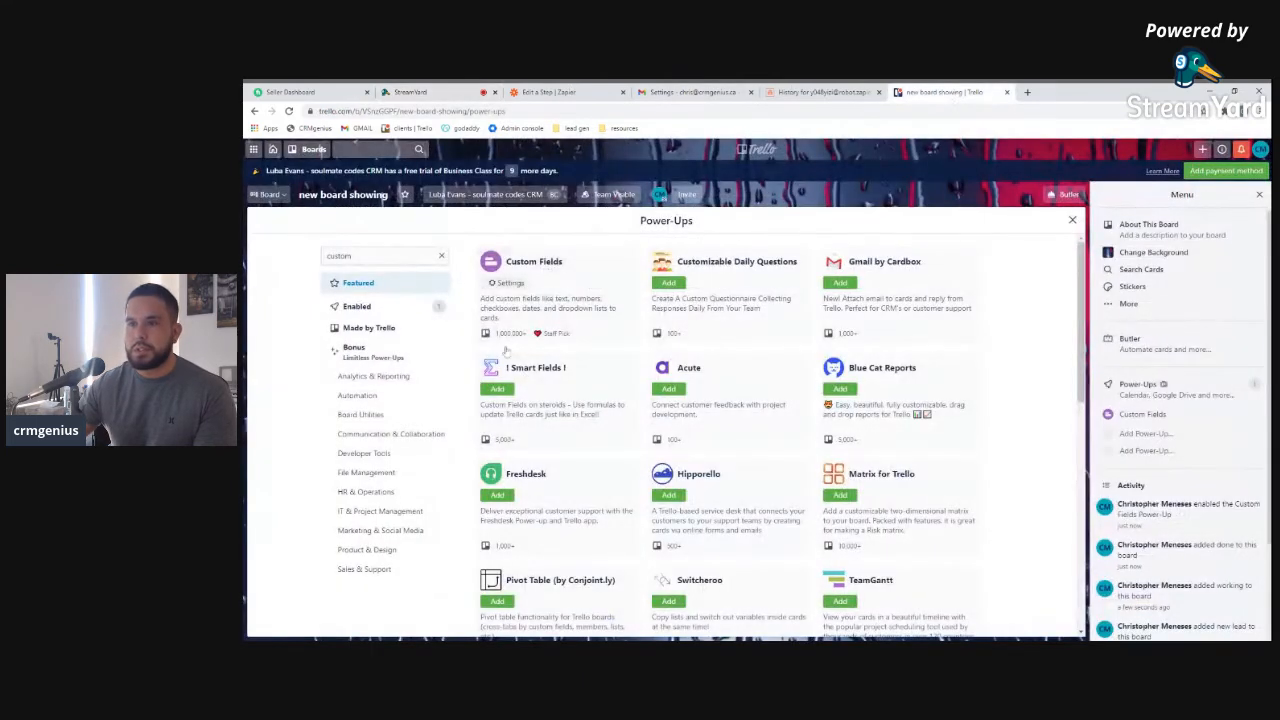
In Custom Fields settings, create a text field named Email
{"action": "left_click", "coordinate": [518, 284]}
{"action": "left_click", "coordinate": [520, 323]}
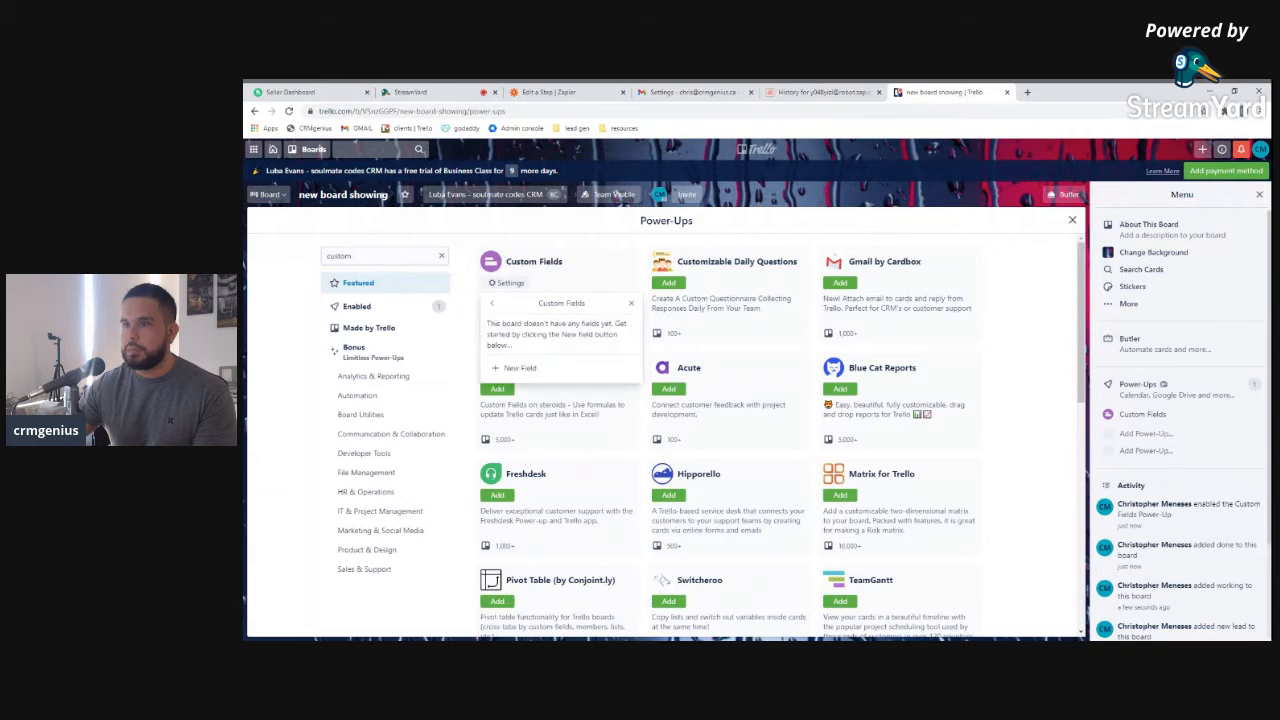
{"action": "left_click", "coordinate": [514, 367]}
{"action": "left_click", "coordinate": [509, 396]}
{"action": "left_click", "coordinate": [512, 378]}
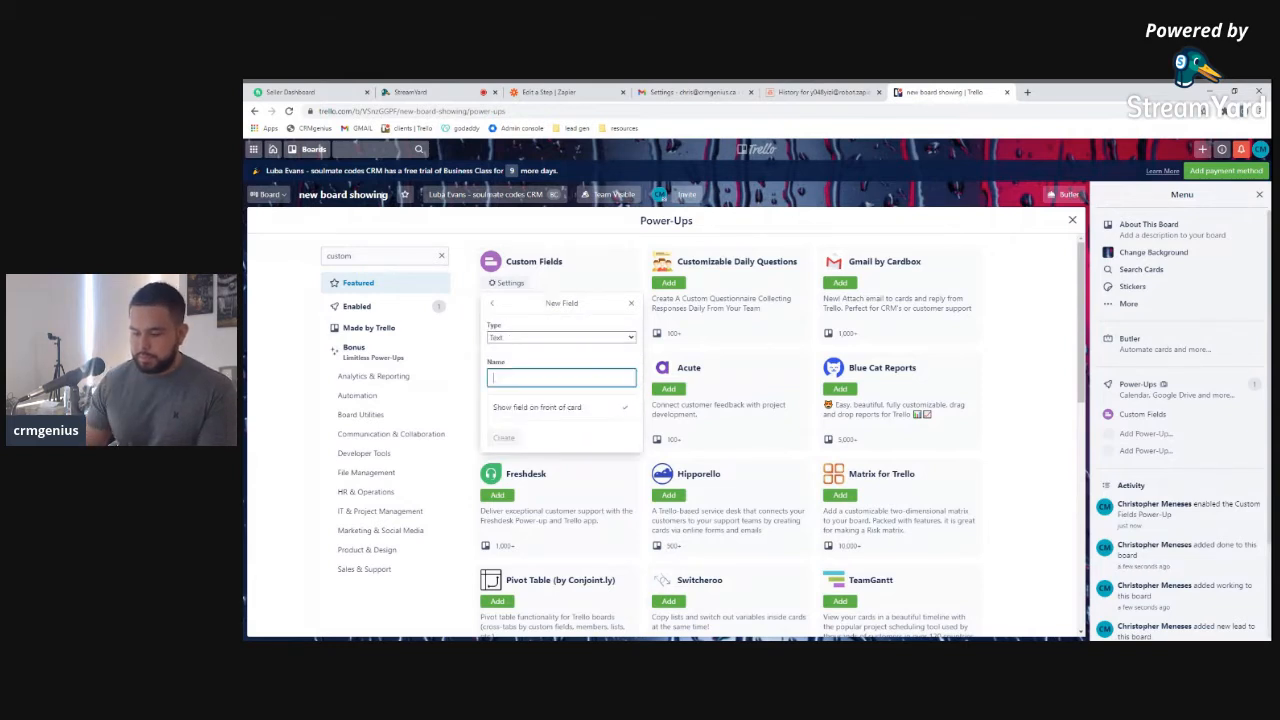
{"action": "type", "text": "t"}
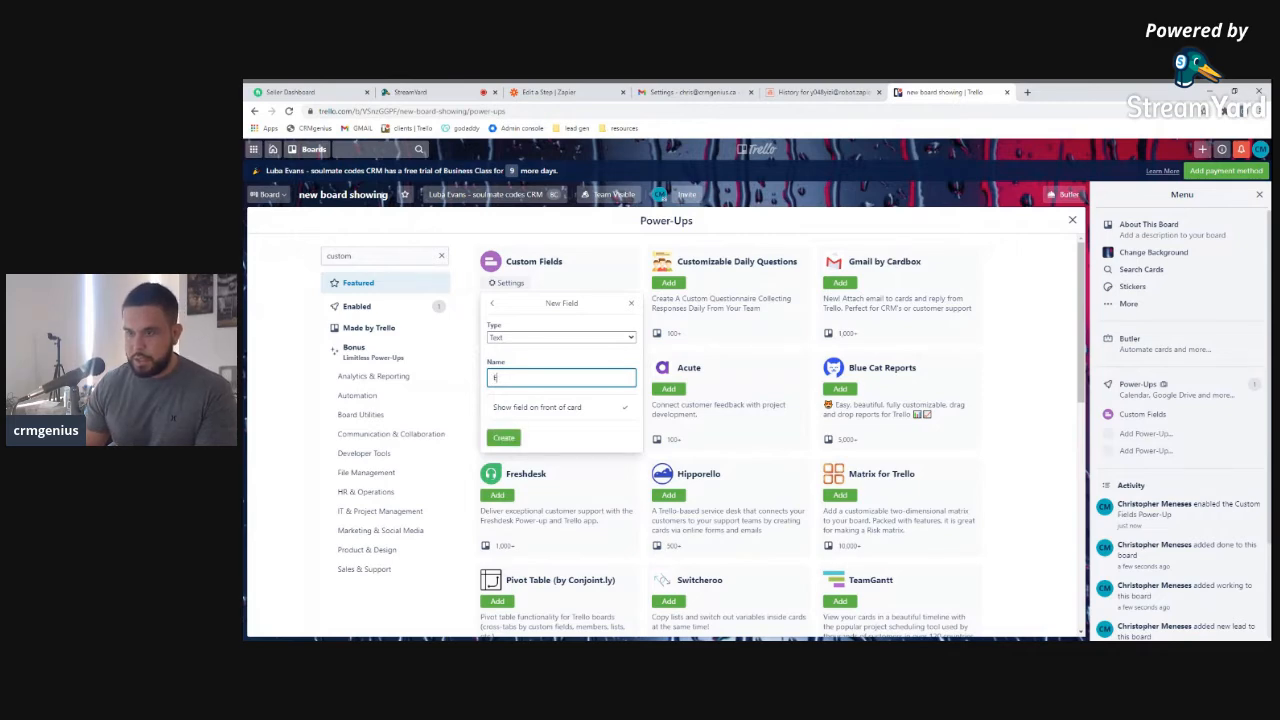
{"action": "left_click", "coordinate": [503, 437]}
Add a second text custom field named 'Phone number'
{"action": "left_click", "coordinate": [520, 338]}
{"action": "left_click", "coordinate": [520, 358]}
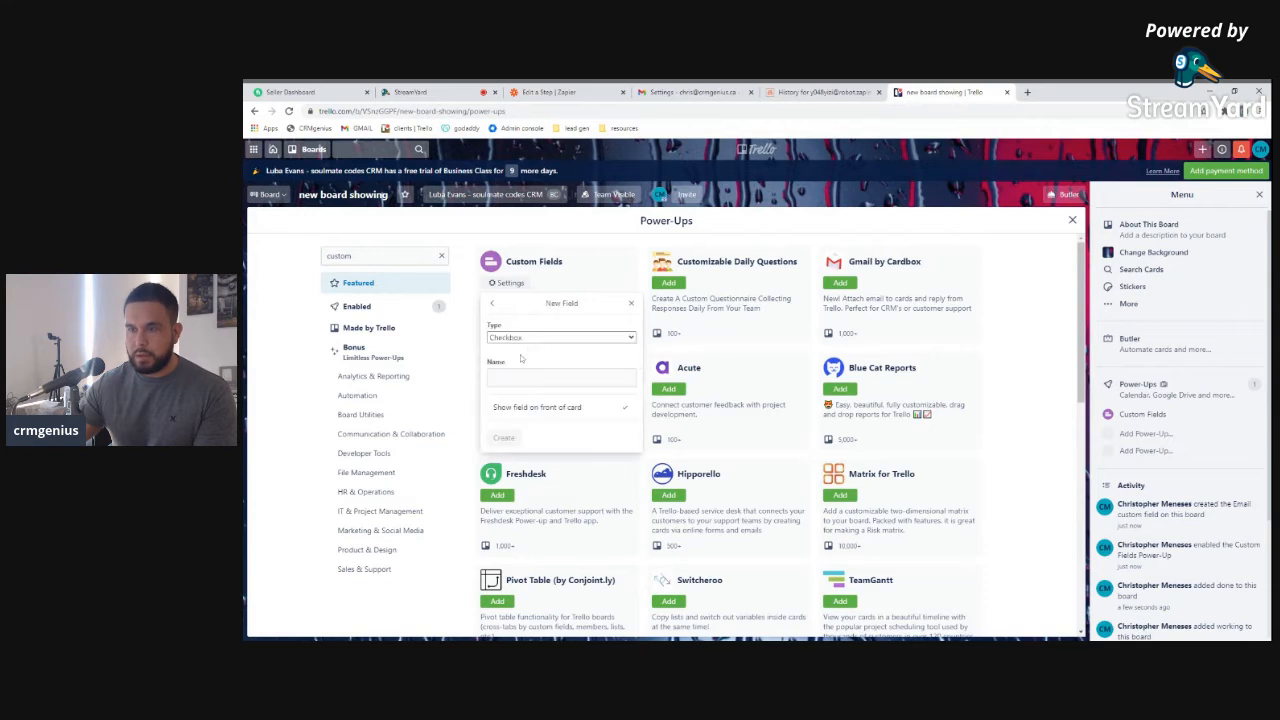
{"action": "left_click", "coordinate": [516, 384]}
{"action": "left_click", "coordinate": [516, 378]}
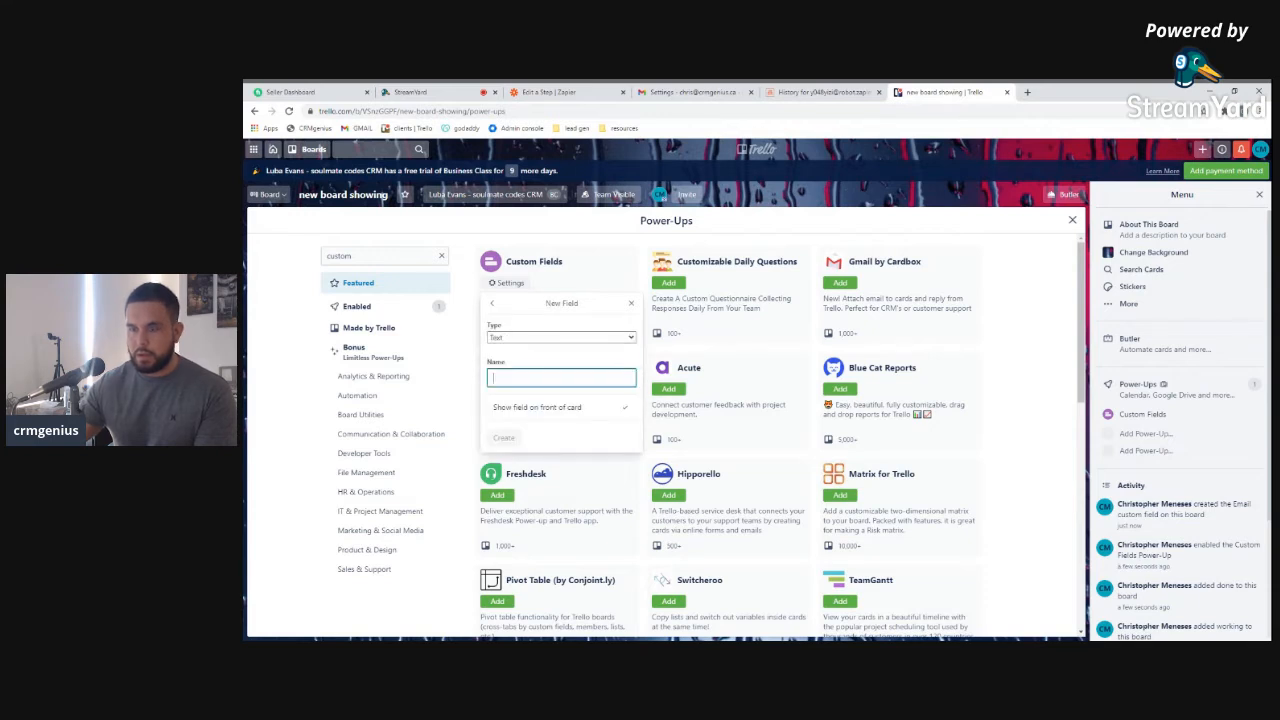
{"action": "type", "text": "Ph"}
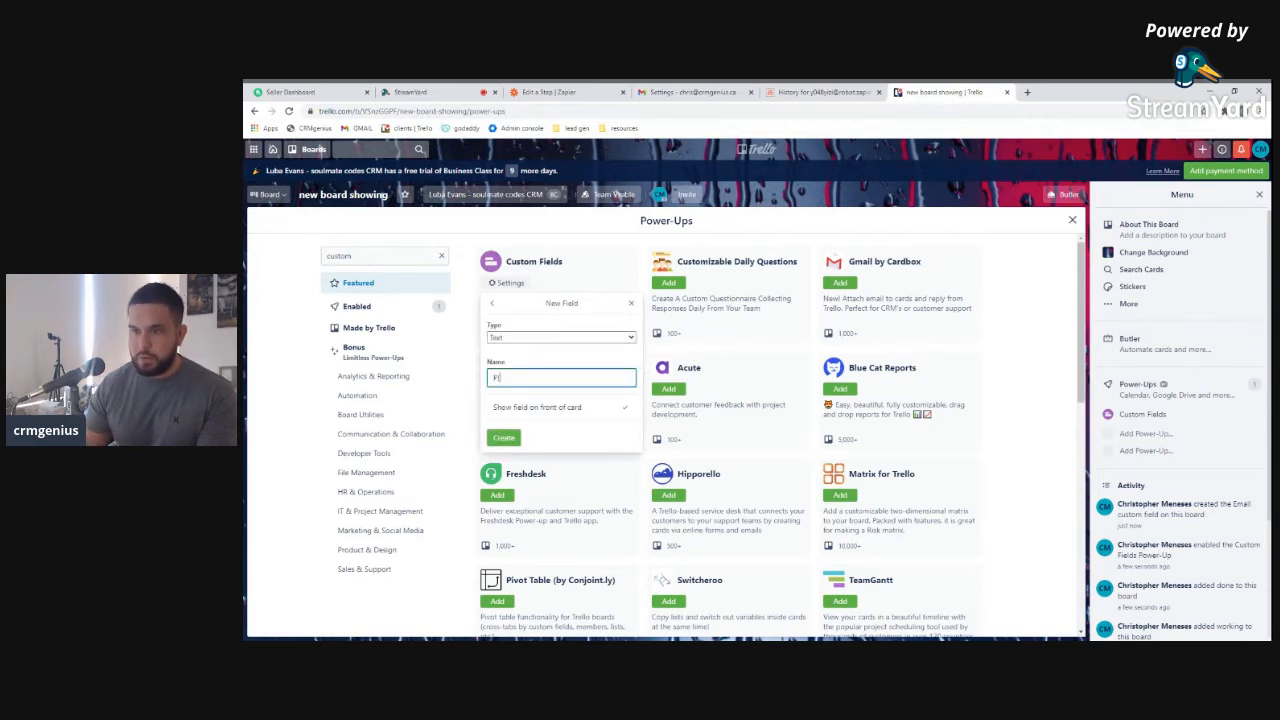
{"action": "type", "text": "one number"}
{"action": "key", "text": "Return"}
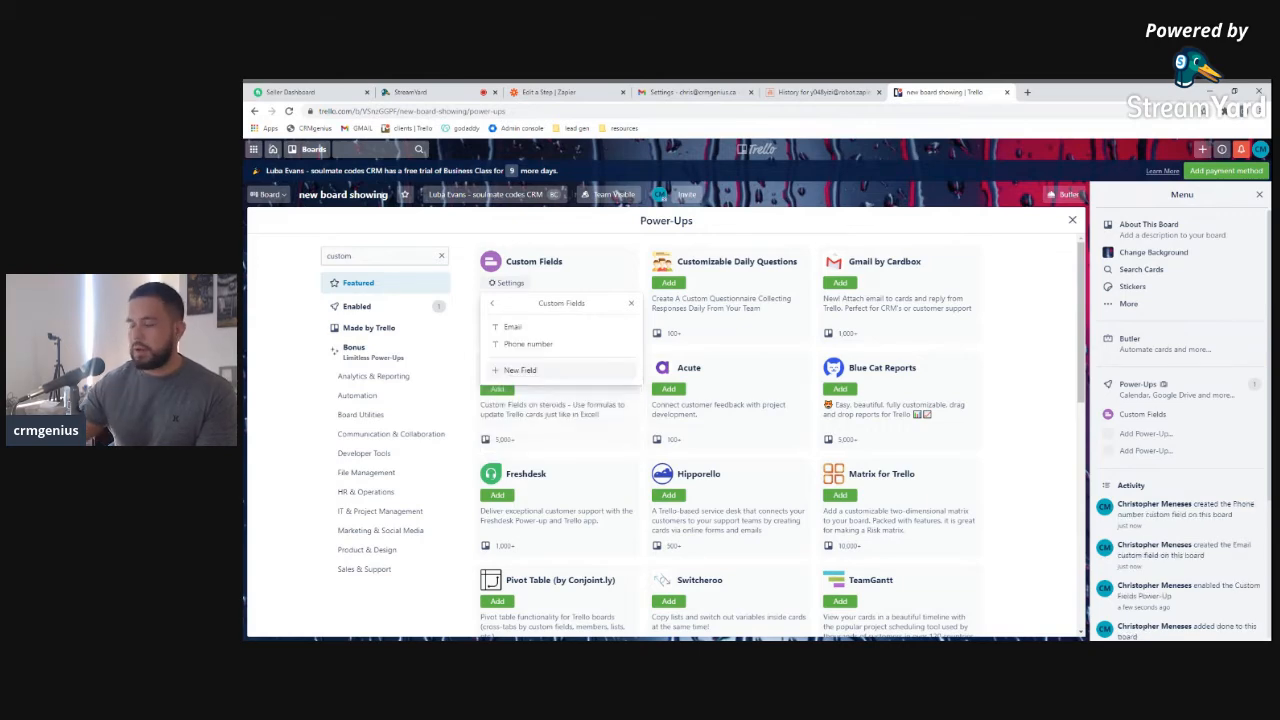
Add a third text custom field named Source and close the Power-Ups panel
{"action": "left_click", "coordinate": [520, 370]}
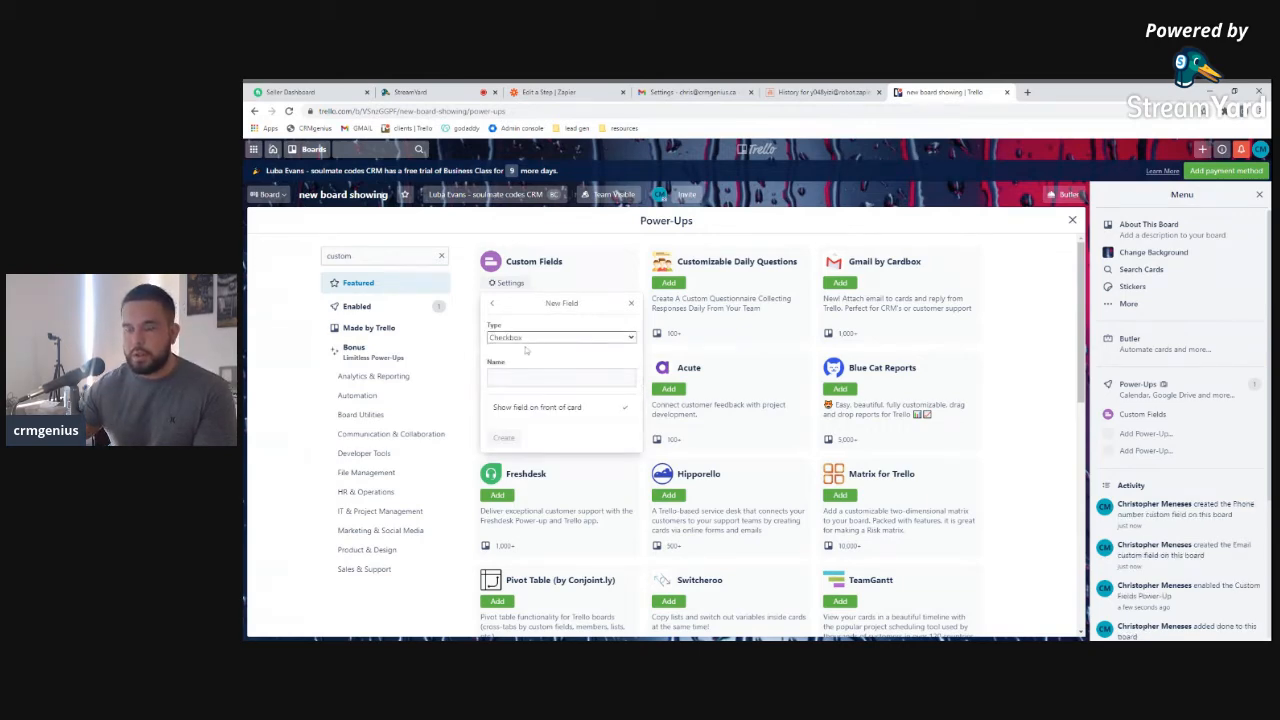
{"action": "left_click", "coordinate": [518, 385]}
{"action": "left_click", "coordinate": [520, 379]}
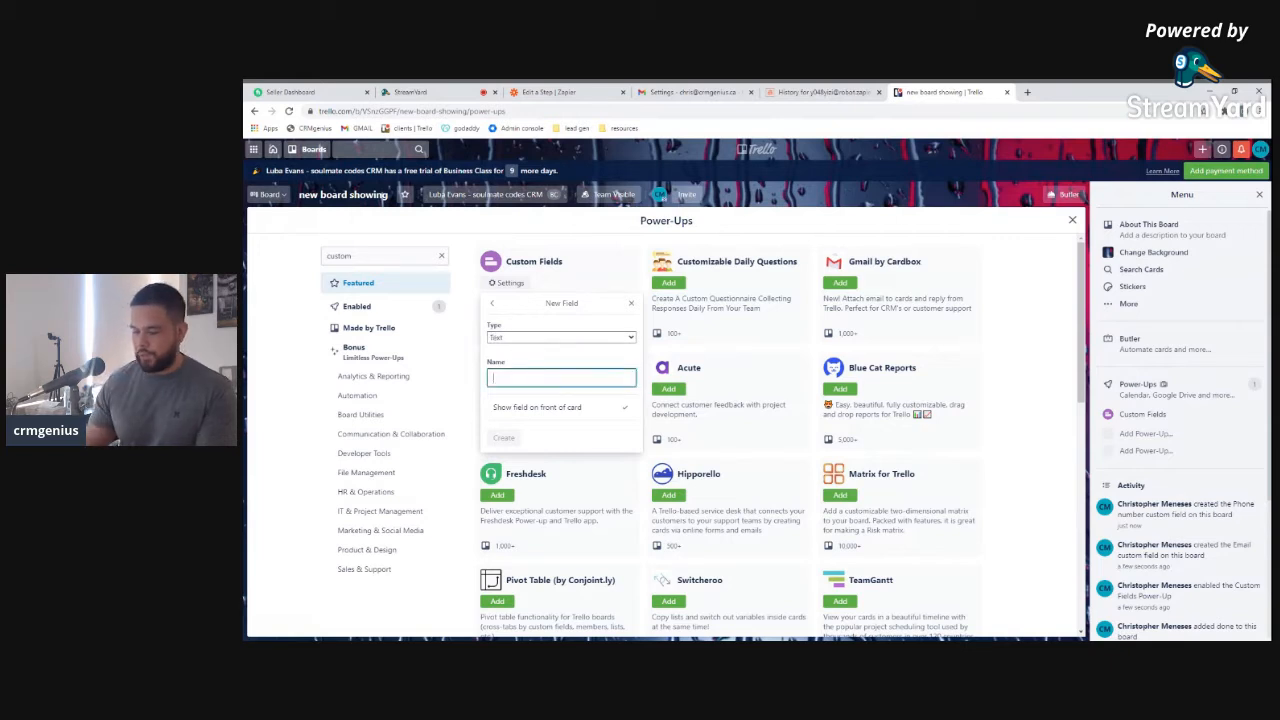
{"action": "type", "text": "Sa"}
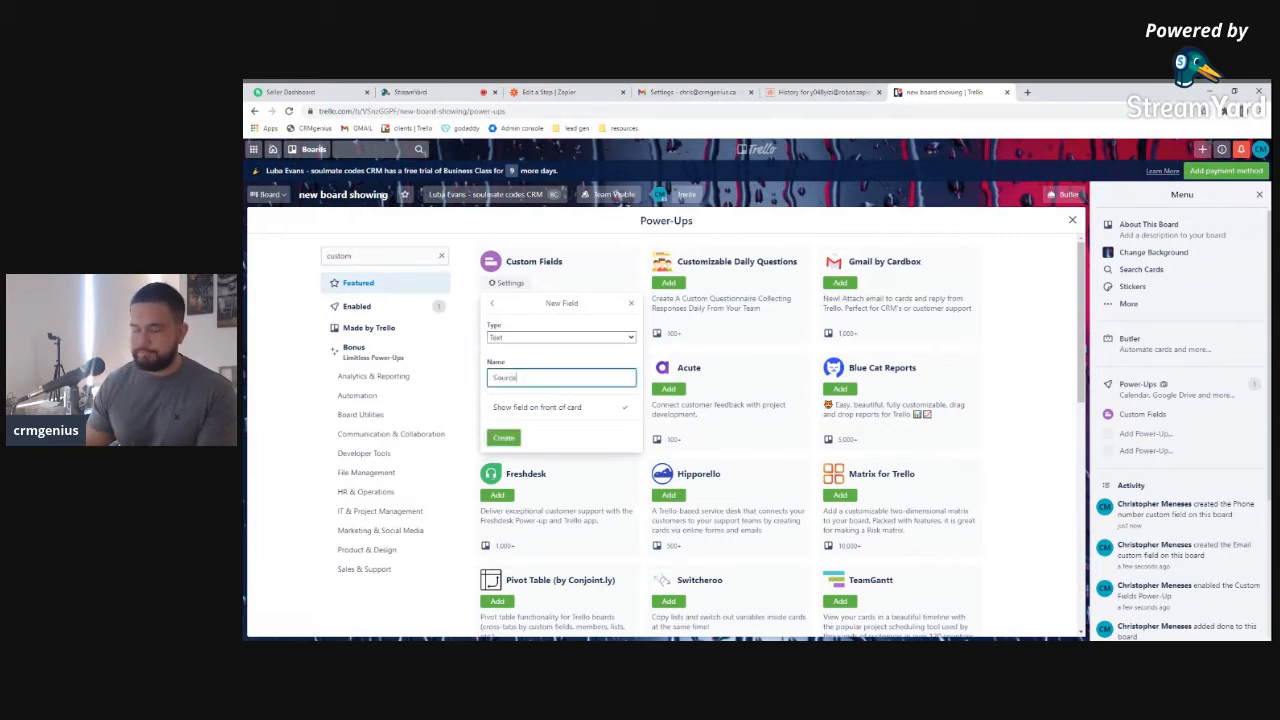
{"action": "left_click", "coordinate": [504, 437]}
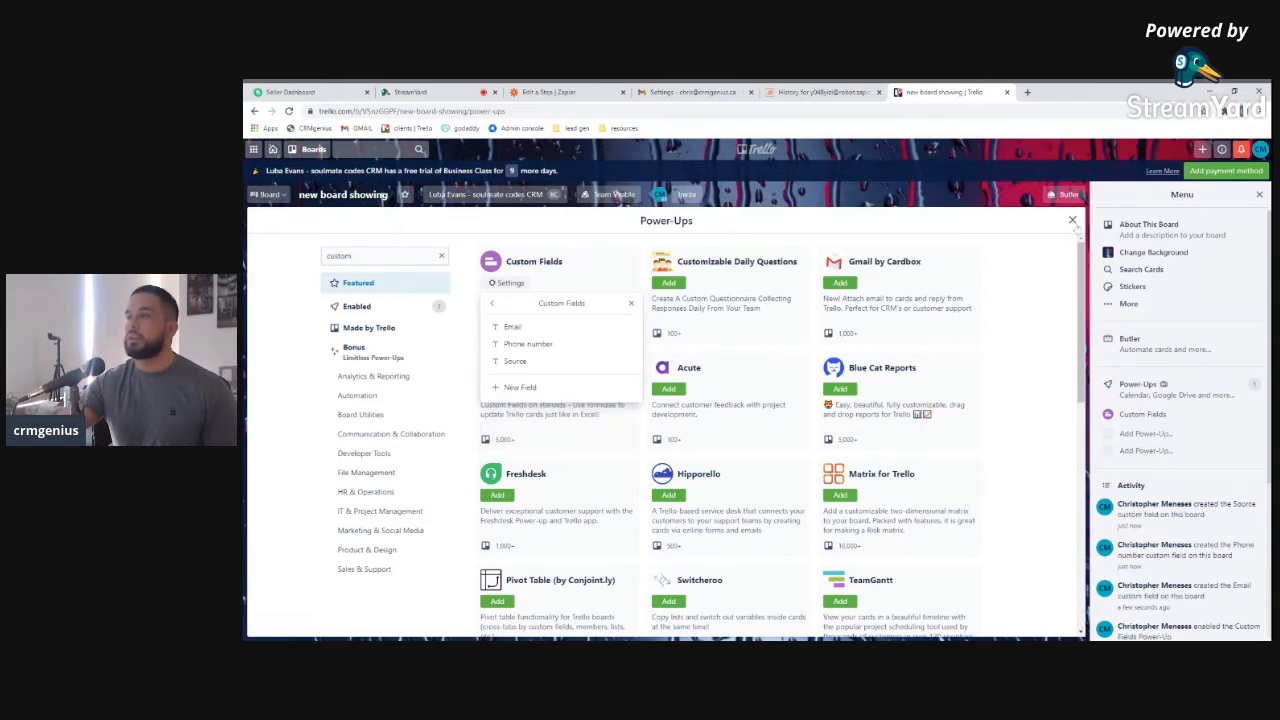
{"action": "left_click", "coordinate": [1072, 221]}
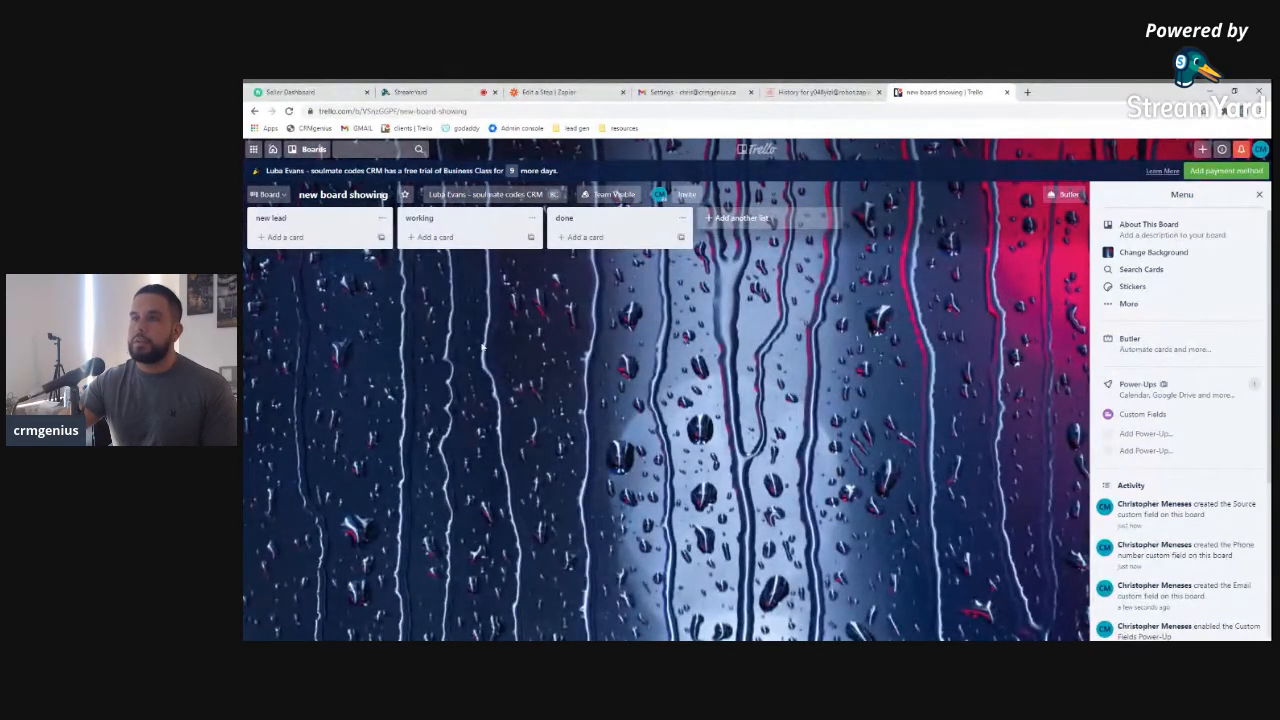
In the zap's Create Card step, set the Board to 'new board showing'
{"action": "left_click", "coordinate": [548, 92]}
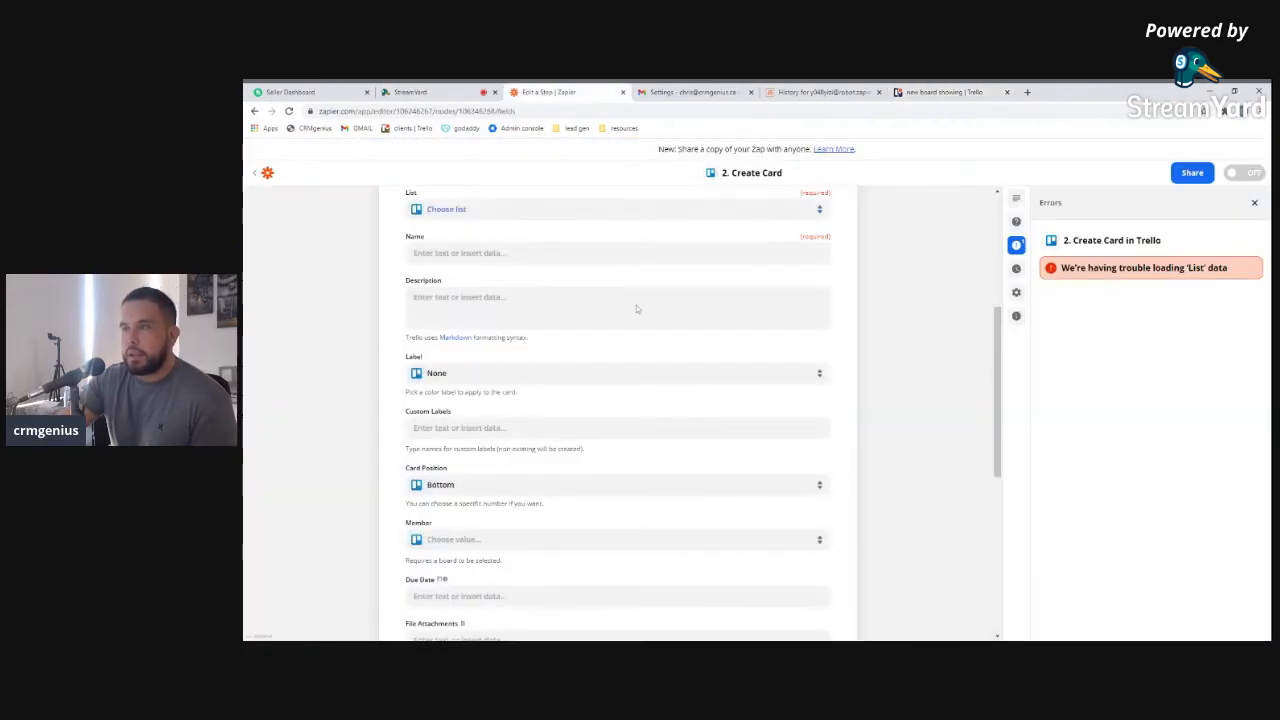
{"action": "scroll", "coordinate": [636, 308], "scroll_direction": "up", "scroll_amount": 3}
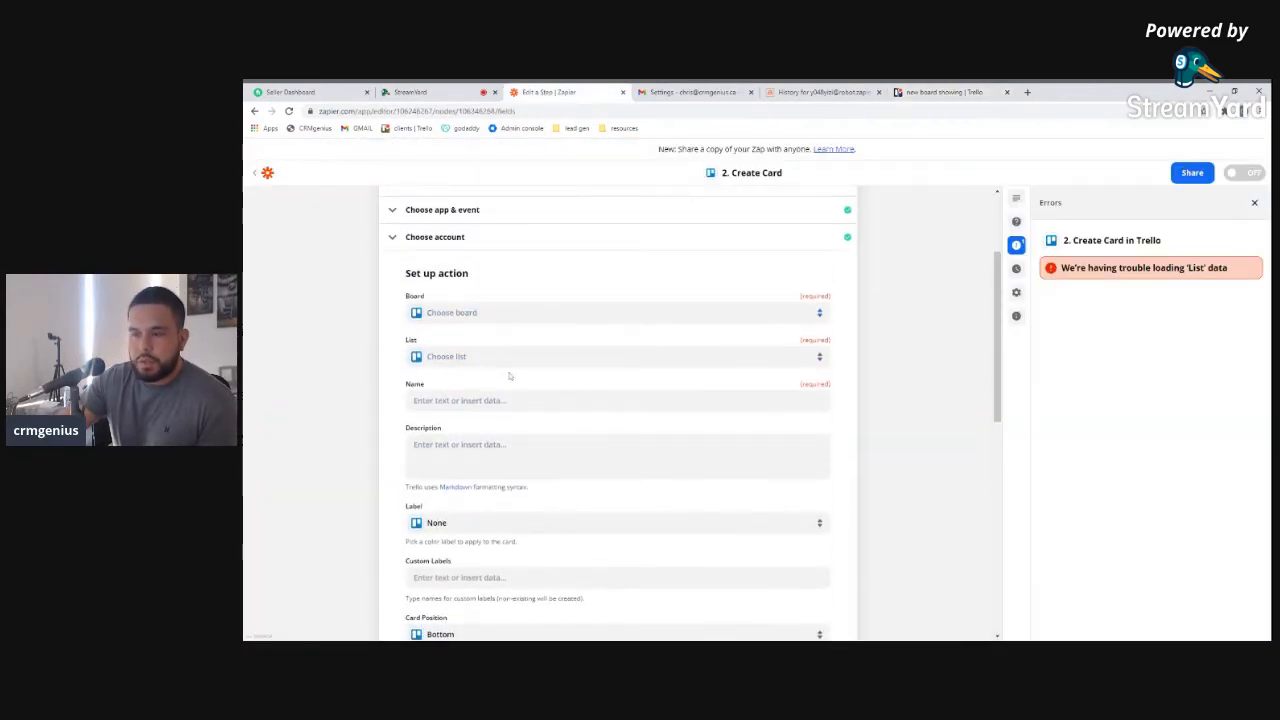
{"action": "scroll", "coordinate": [509, 376], "scroll_direction": "down", "scroll_amount": 10}
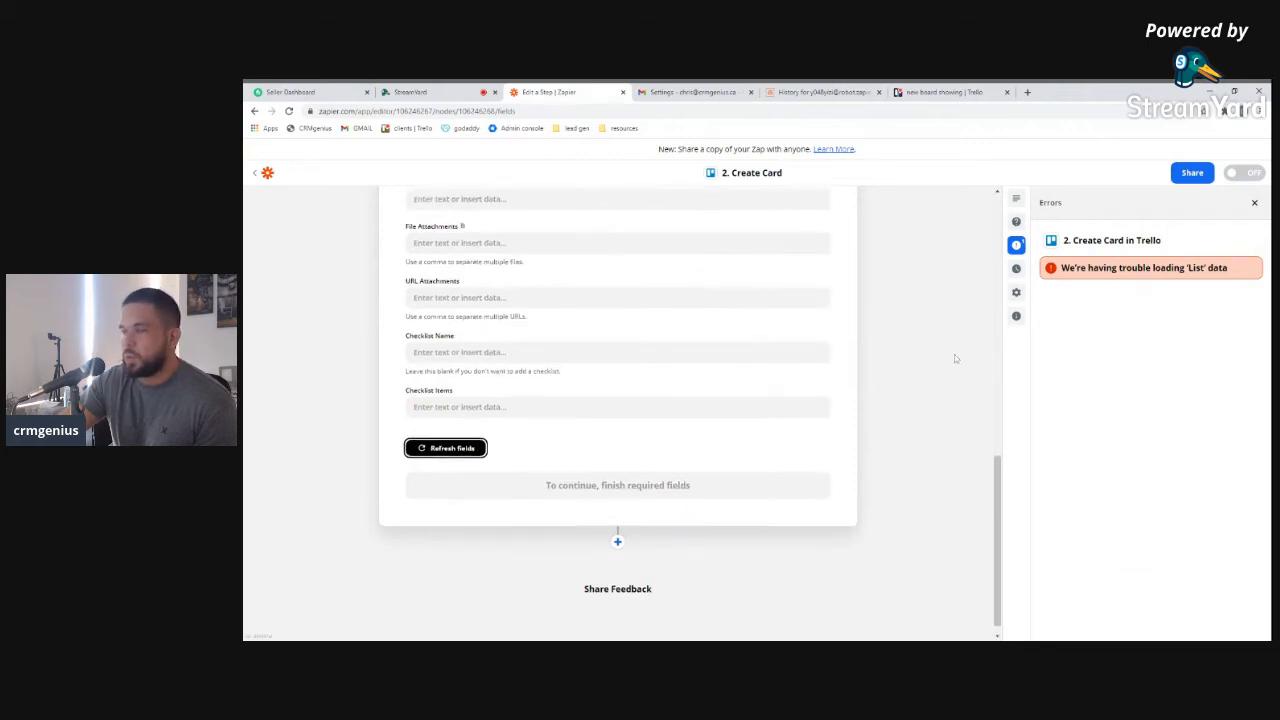
{"action": "scroll", "coordinate": [950, 358], "scroll_direction": "up", "scroll_amount": 4}
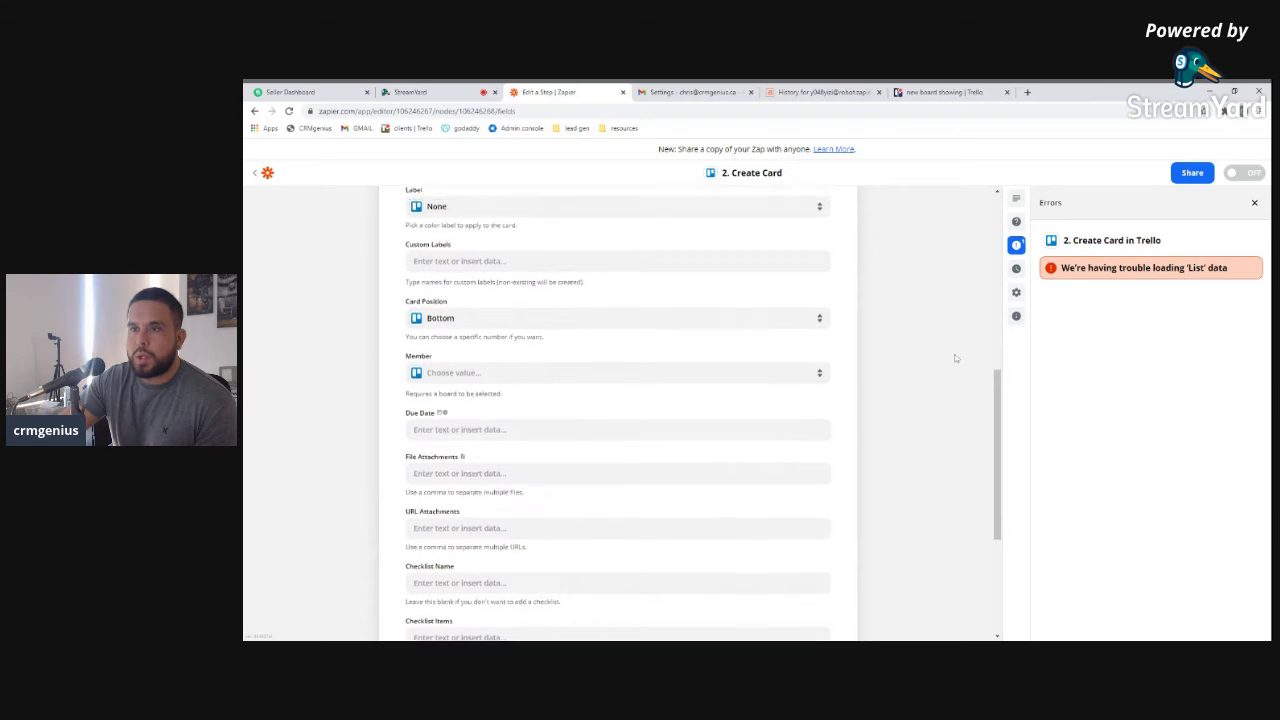
{"action": "scroll", "coordinate": [943, 358], "scroll_direction": "up", "scroll_amount": 2}
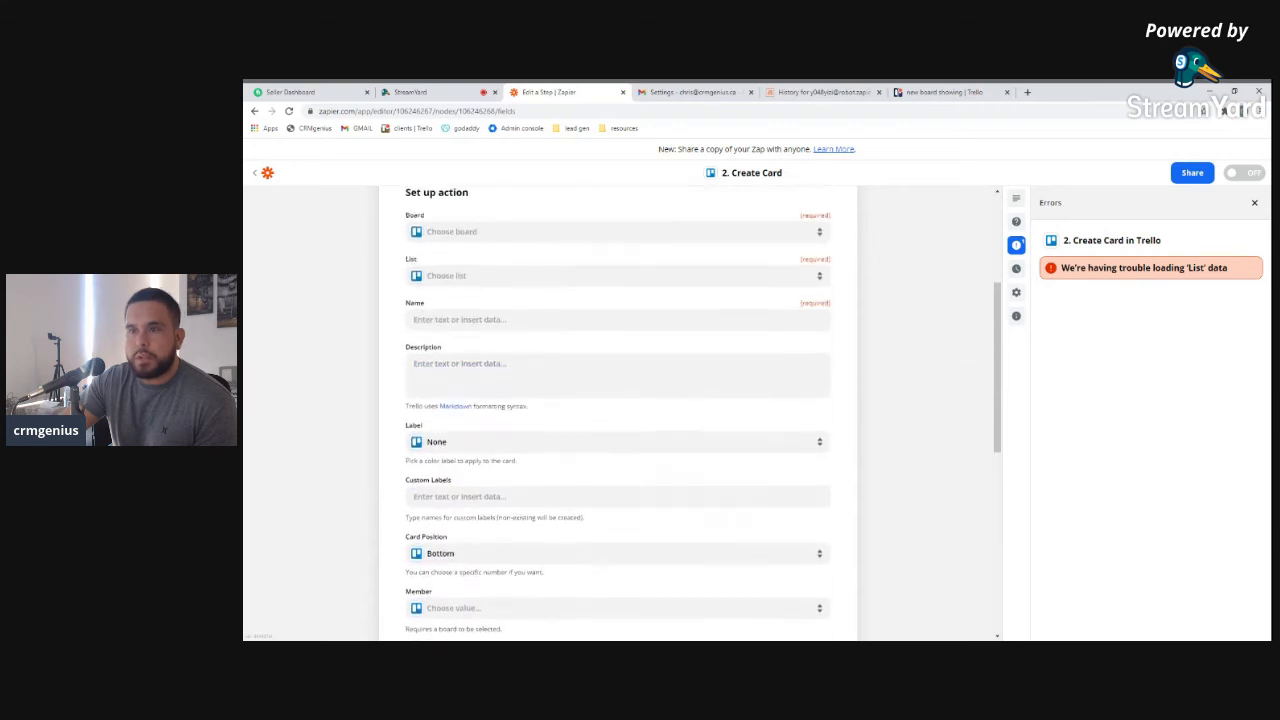
{"action": "left_click", "coordinate": [540, 260]}
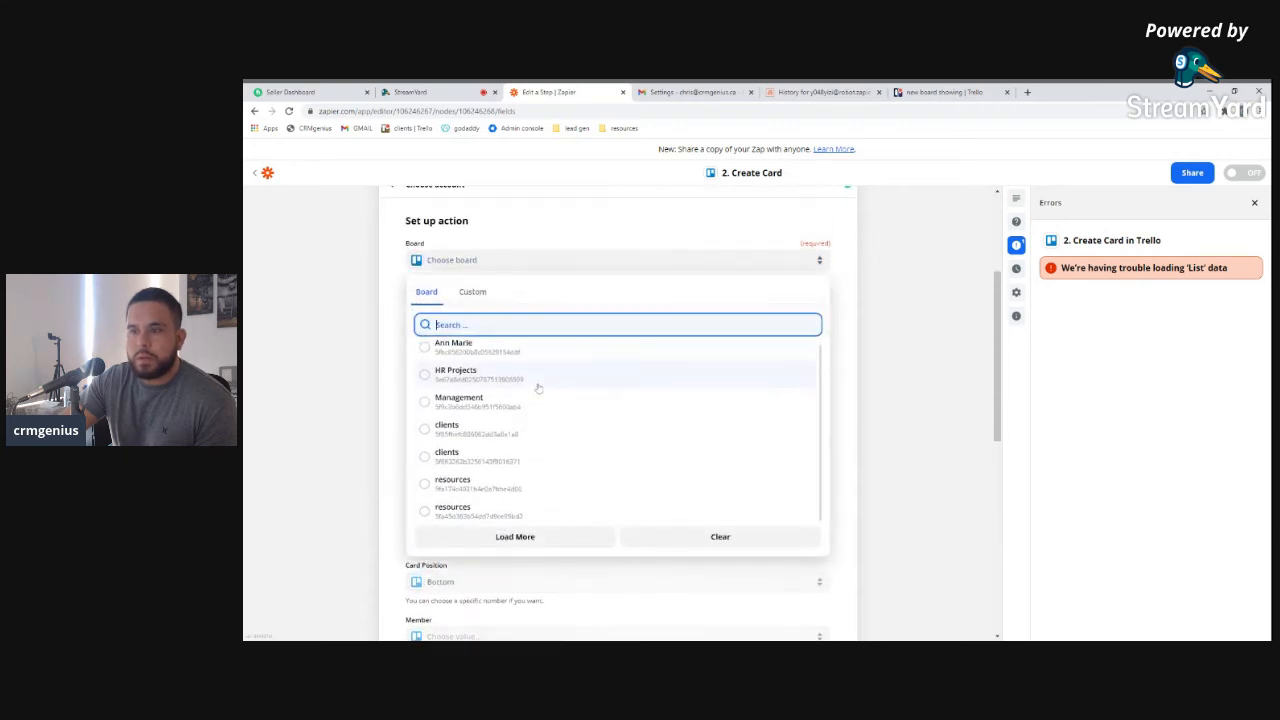
{"action": "left_click", "coordinate": [534, 536]}
{"action": "scroll", "coordinate": [546, 466], "scroll_direction": "down", "scroll_amount": 2}
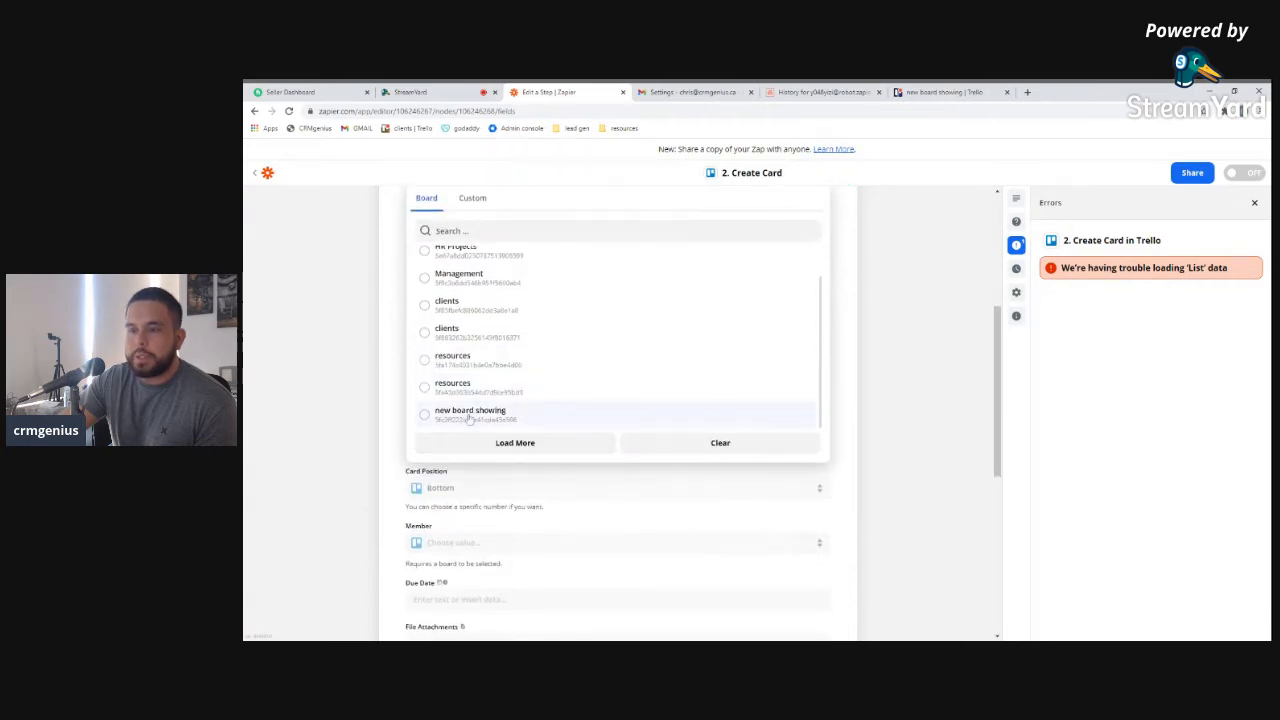
{"action": "left_click", "coordinate": [520, 414]}
Set the Create Card List to 'new lead'
{"action": "scroll", "coordinate": [300, 382], "scroll_direction": "up", "scroll_amount": 1}
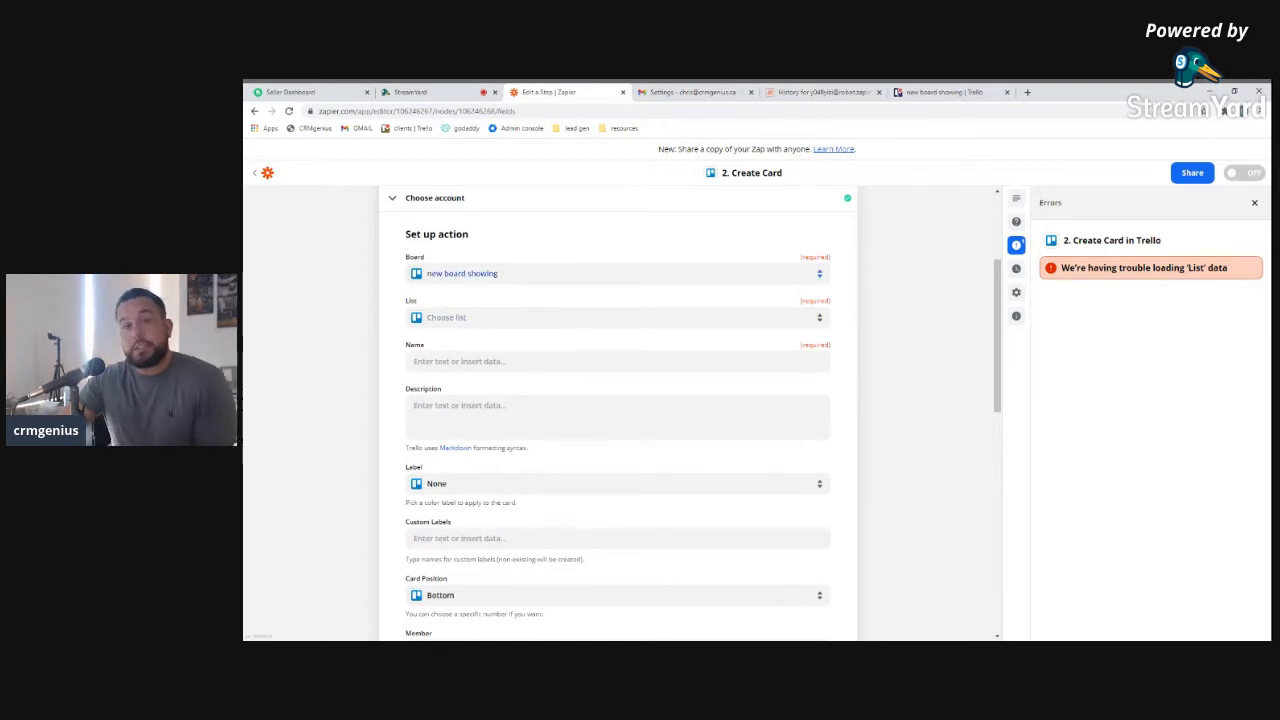
{"action": "left_click", "coordinate": [447, 335]}
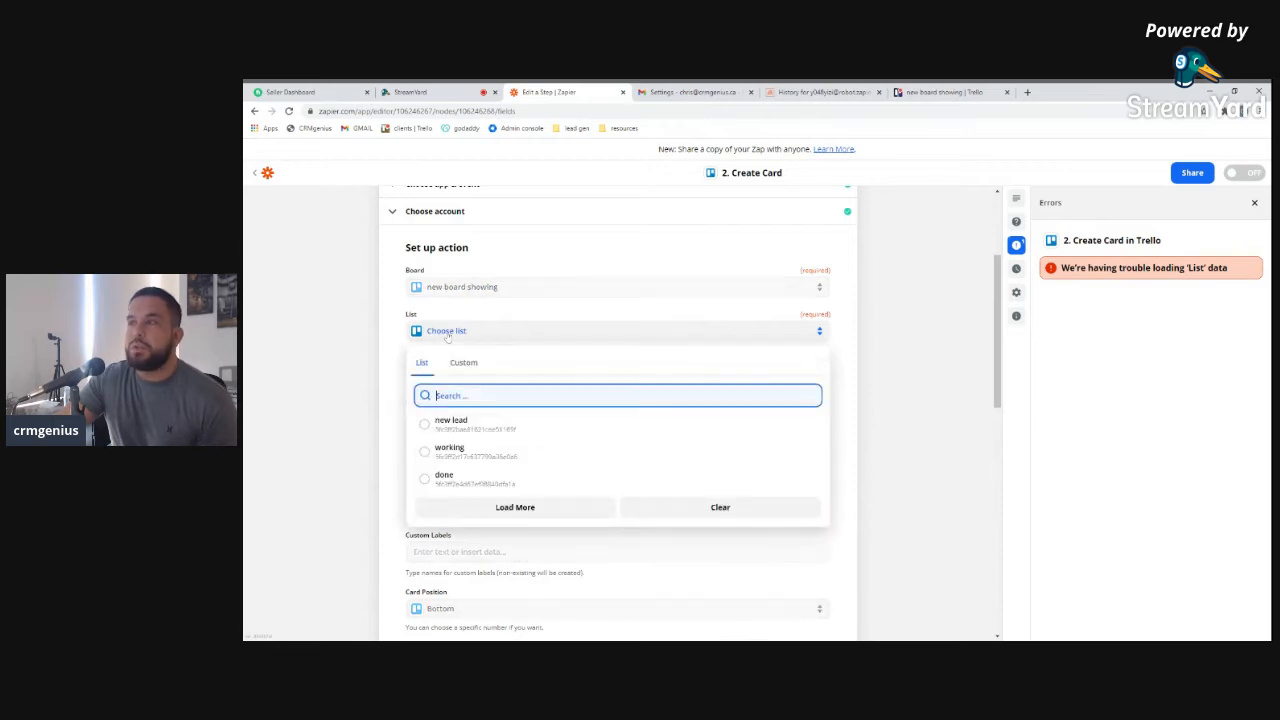
{"action": "left_click", "coordinate": [481, 428]}
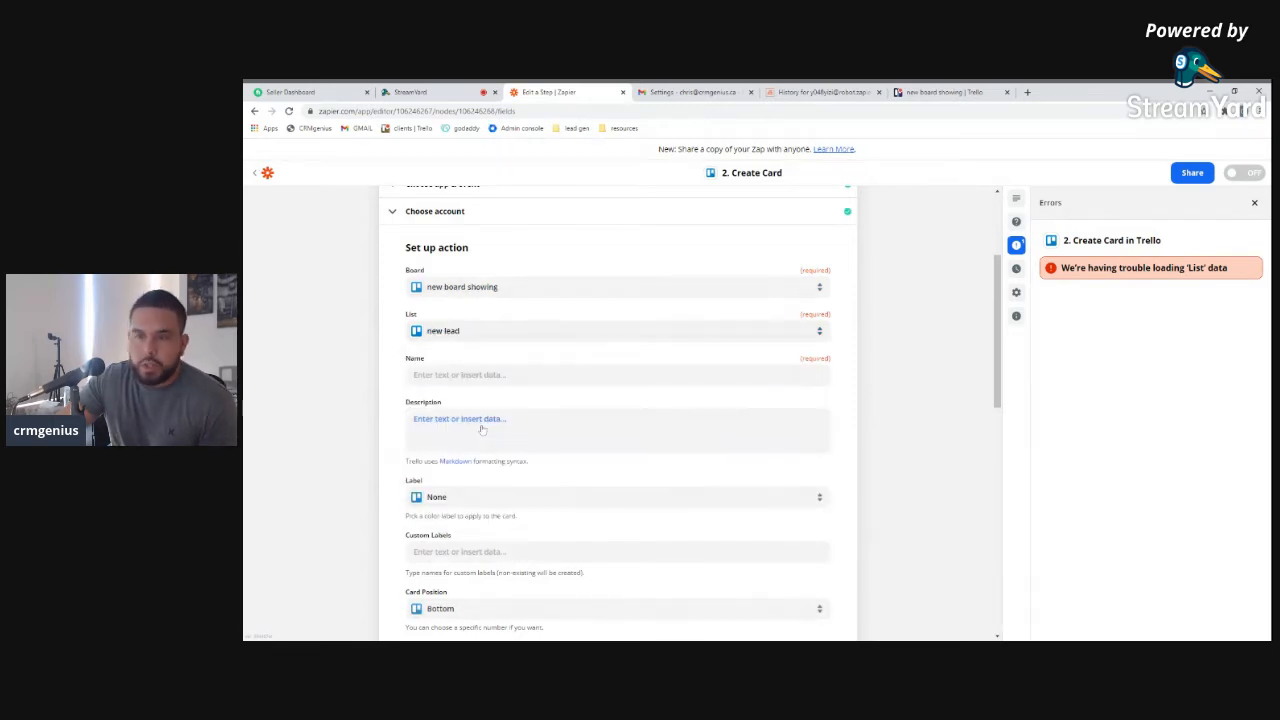
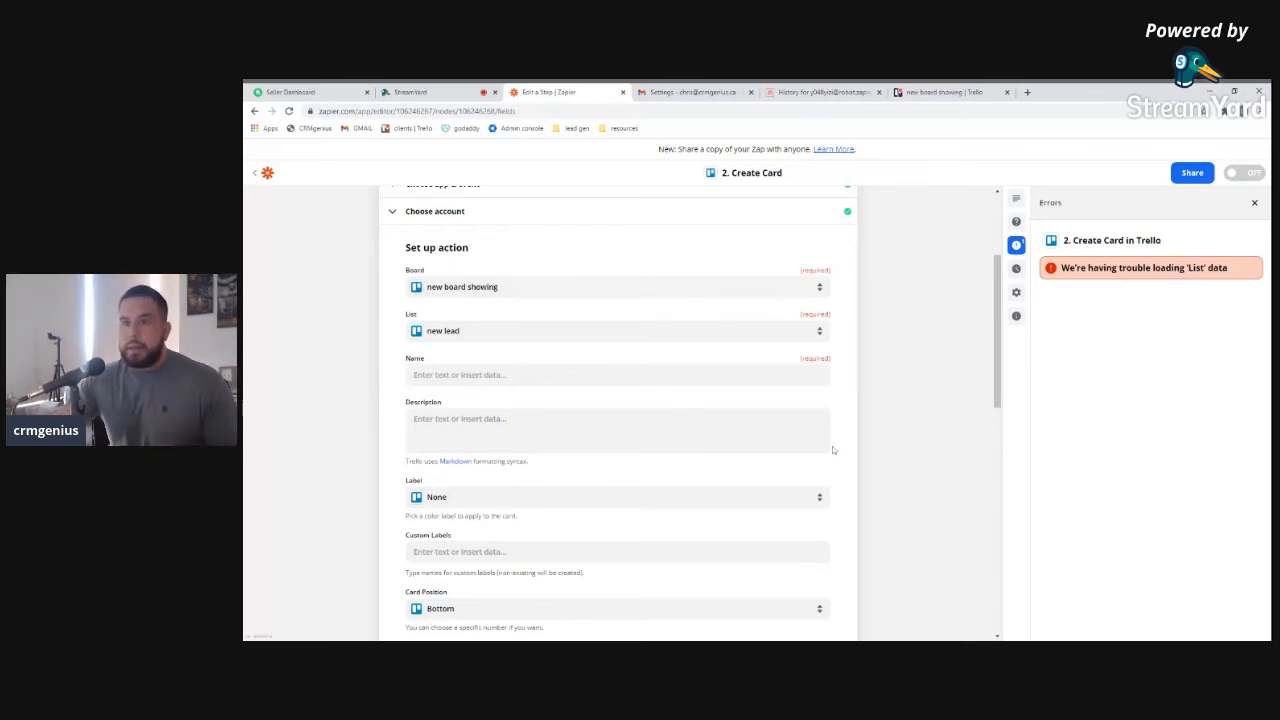
Open the card Name's data picker and browse every available New Email trigger field
{"action": "left_click", "coordinate": [470, 374]}
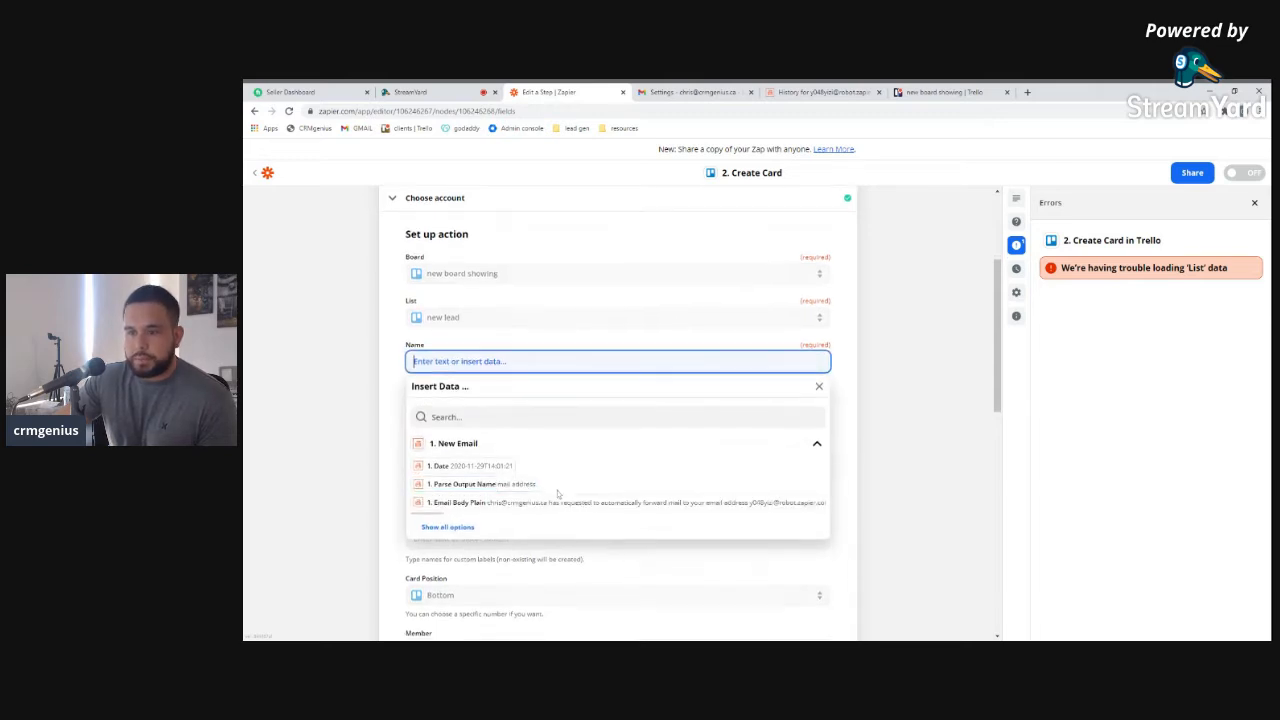
{"action": "scroll", "coordinate": [500, 480], "scroll_direction": "down", "scroll_amount": 2}
{"action": "left_click", "coordinate": [450, 454]}
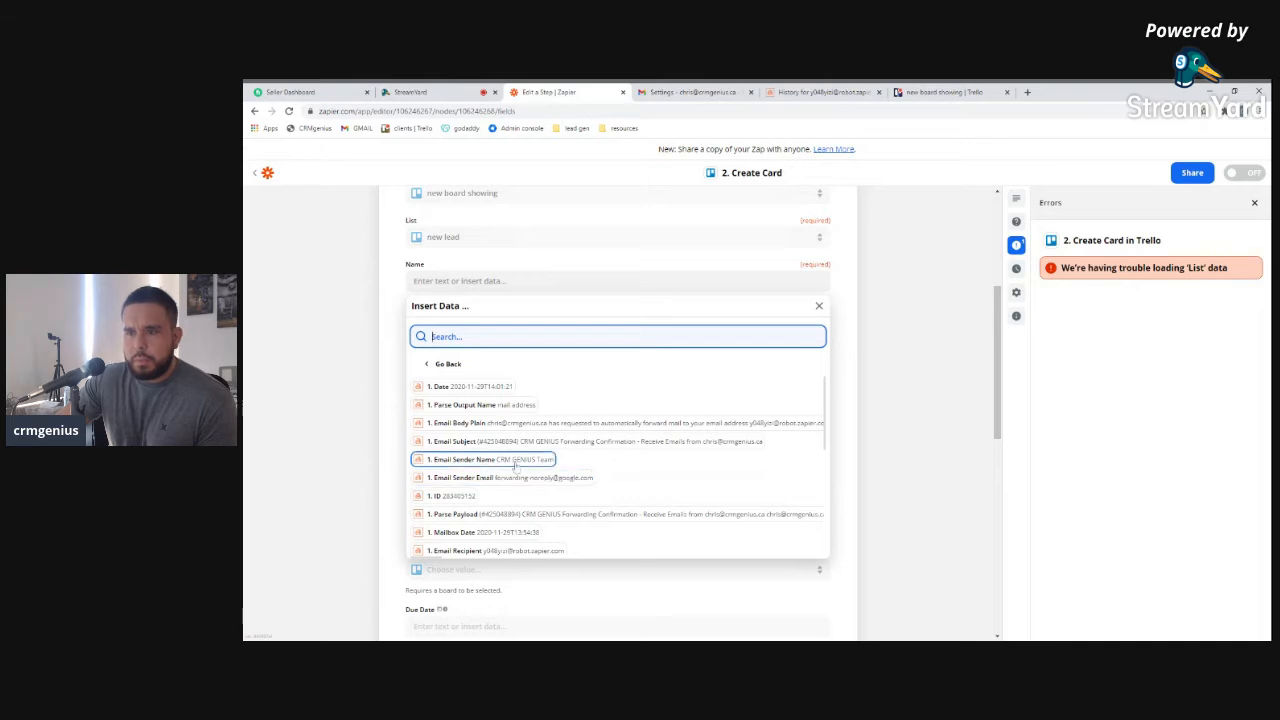
{"action": "scroll", "coordinate": [513, 491], "scroll_direction": "down", "scroll_amount": 1}
{"action": "scroll", "coordinate": [515, 490], "scroll_direction": "down", "scroll_amount": 2}
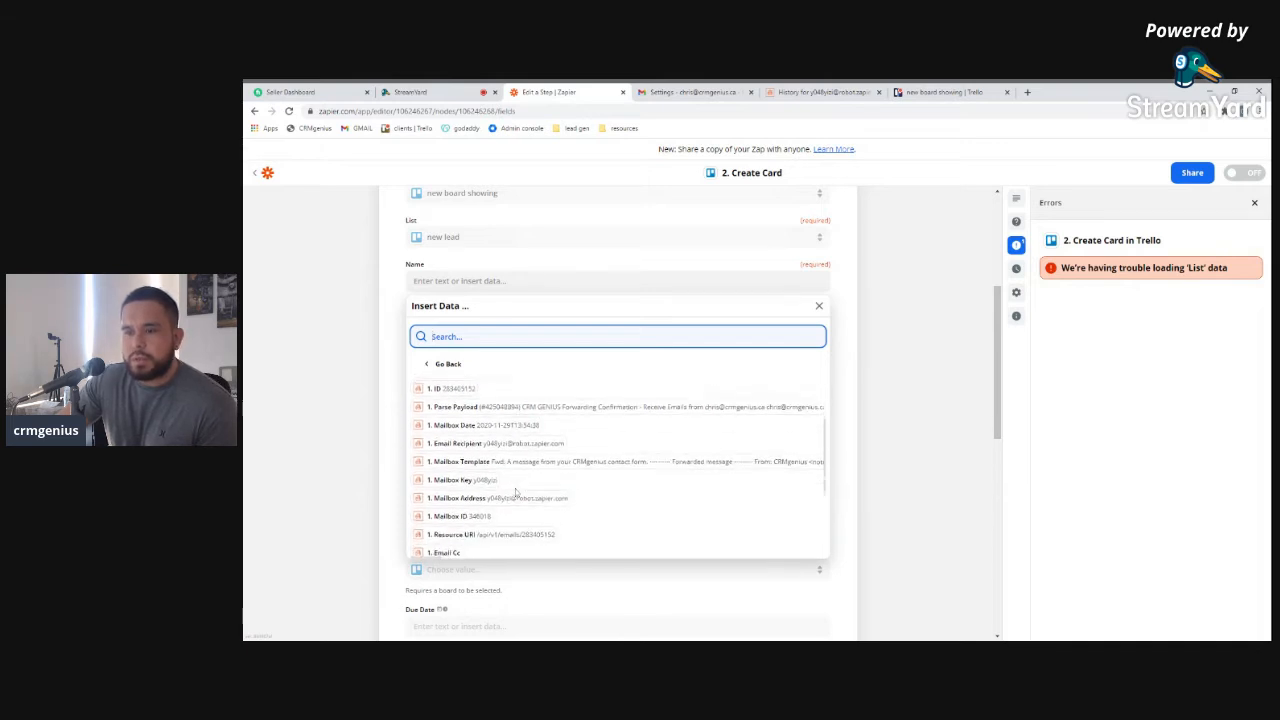
{"action": "scroll", "coordinate": [520, 495], "scroll_direction": "down", "scroll_amount": 1}
{"action": "scroll", "coordinate": [492, 459], "scroll_direction": "up", "scroll_amount": 4}
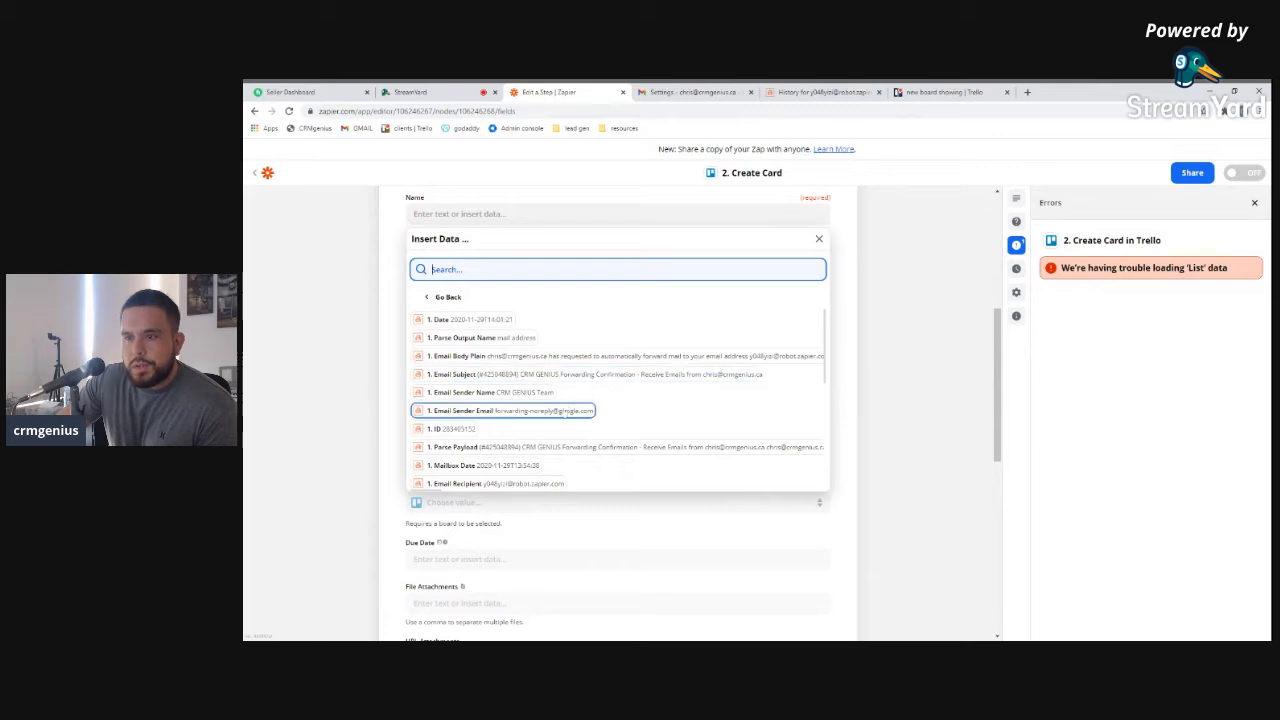
{"action": "scroll", "coordinate": [540, 452], "scroll_direction": "down", "scroll_amount": 1}
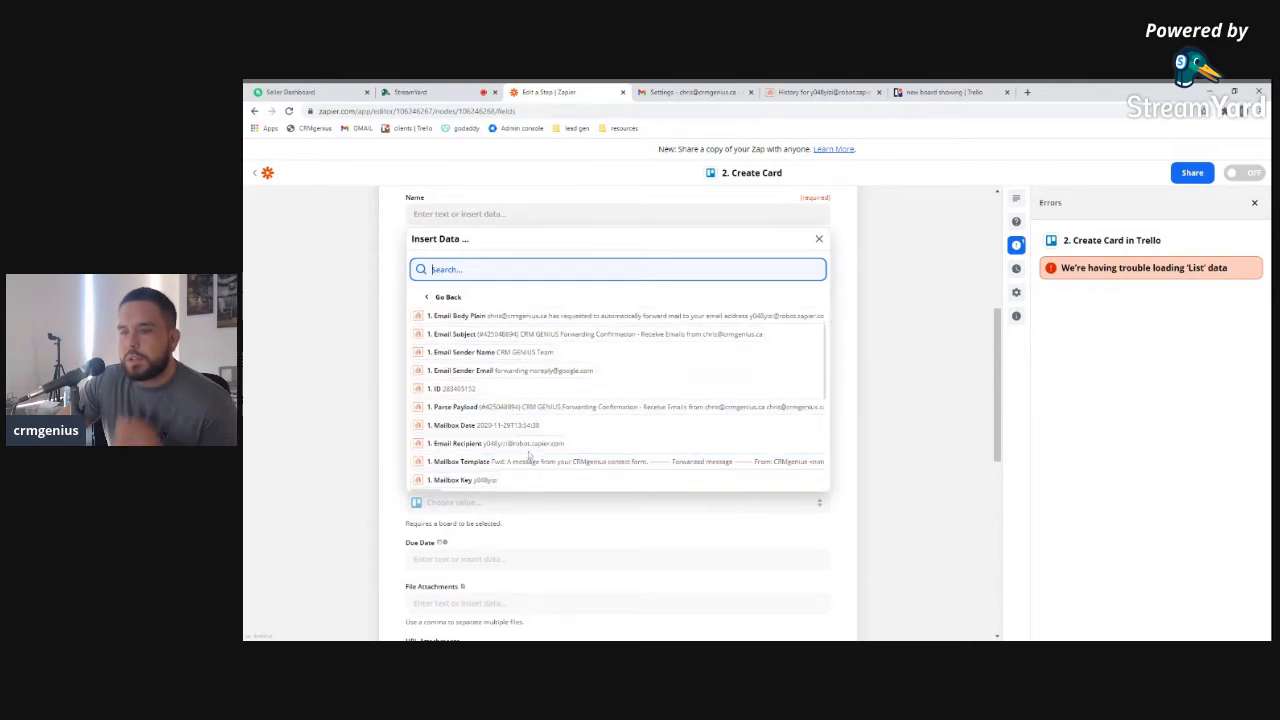
{"action": "scroll", "coordinate": [540, 445], "scroll_direction": "down", "scroll_amount": 1}
{"action": "scroll", "coordinate": [540, 440], "scroll_direction": "down", "scroll_amount": 2}
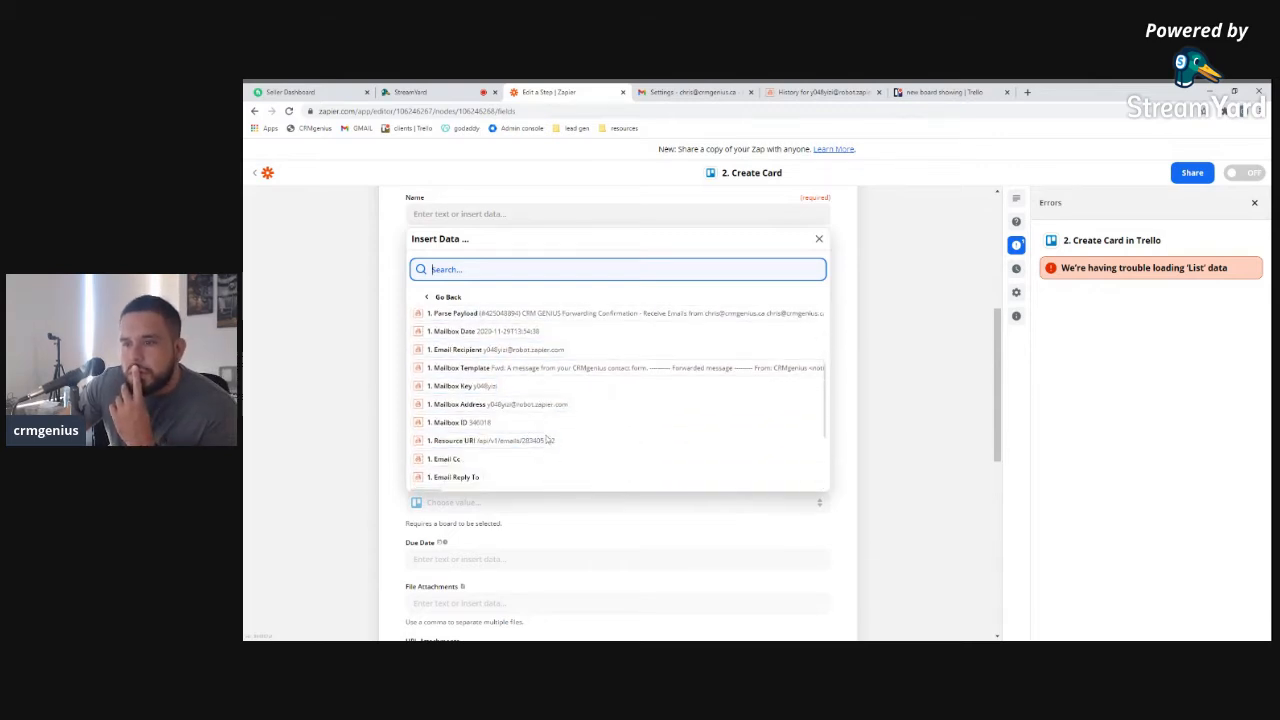
{"action": "scroll", "coordinate": [552, 449], "scroll_direction": "down", "scroll_amount": 1}
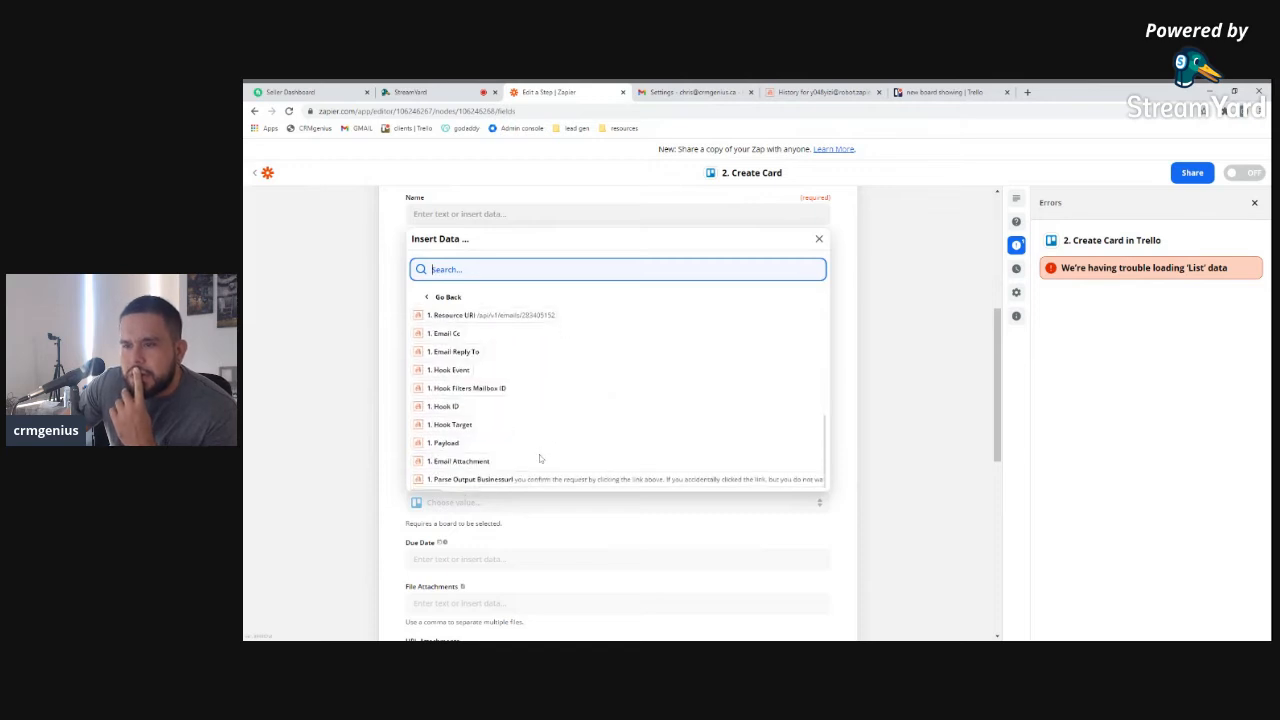
{"action": "scroll", "coordinate": [539, 454], "scroll_direction": "up", "scroll_amount": 4}
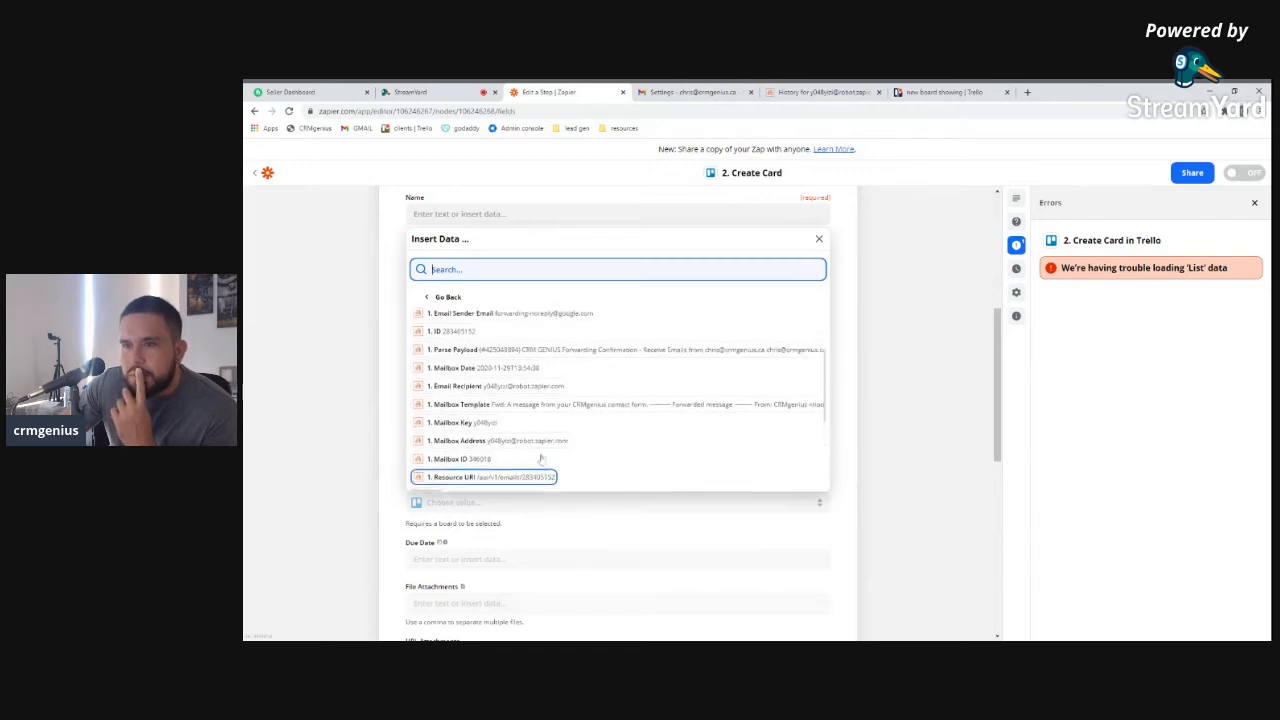
{"action": "scroll", "coordinate": [540, 458], "scroll_direction": "up", "scroll_amount": 1}
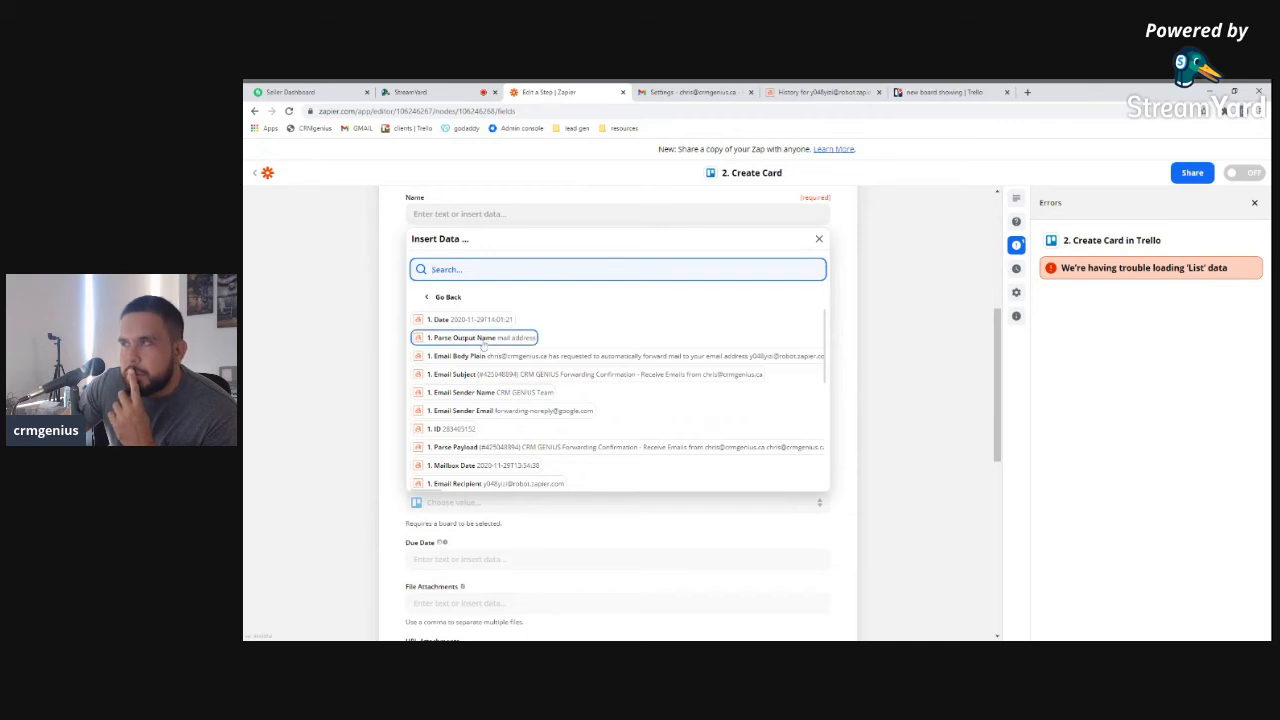
{"action": "left_click", "coordinate": [828, 94]}
Open the parser mailbox's list of received emails in Email Parser
{"action": "scroll", "coordinate": [737, 418], "scroll_direction": "down", "scroll_amount": 5}
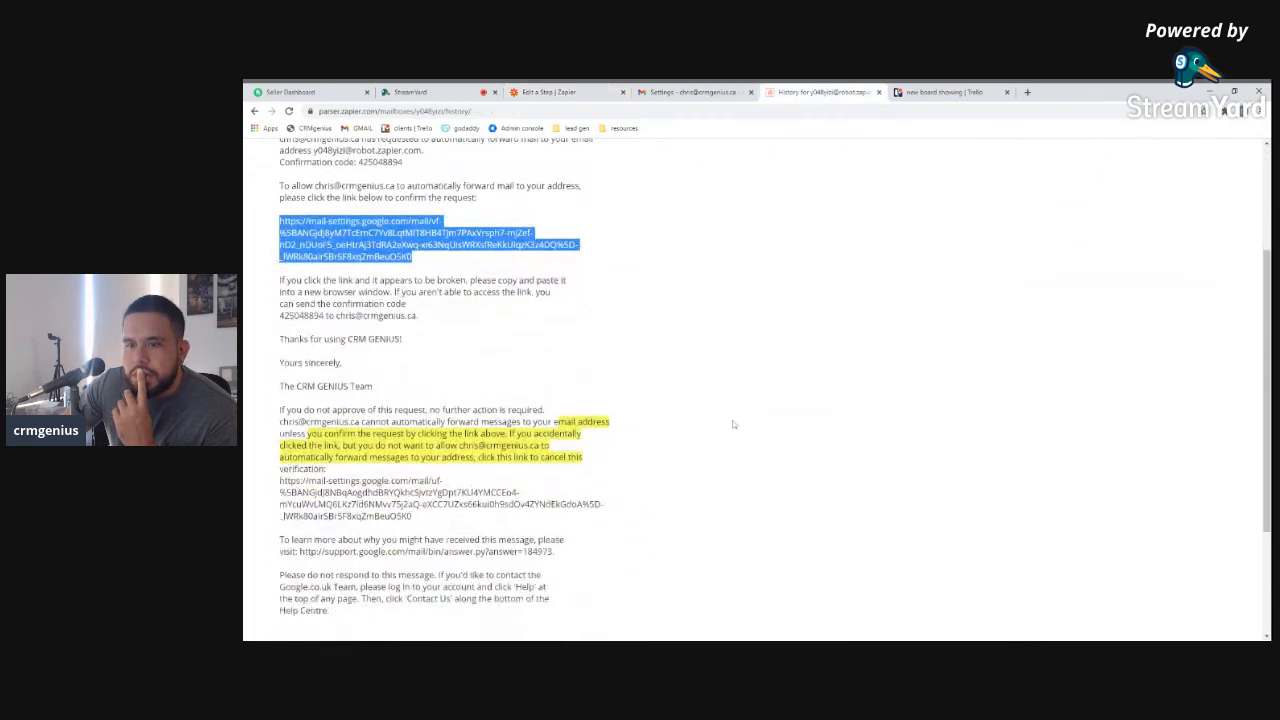
{"action": "scroll", "coordinate": [745, 423], "scroll_direction": "up", "scroll_amount": 5}
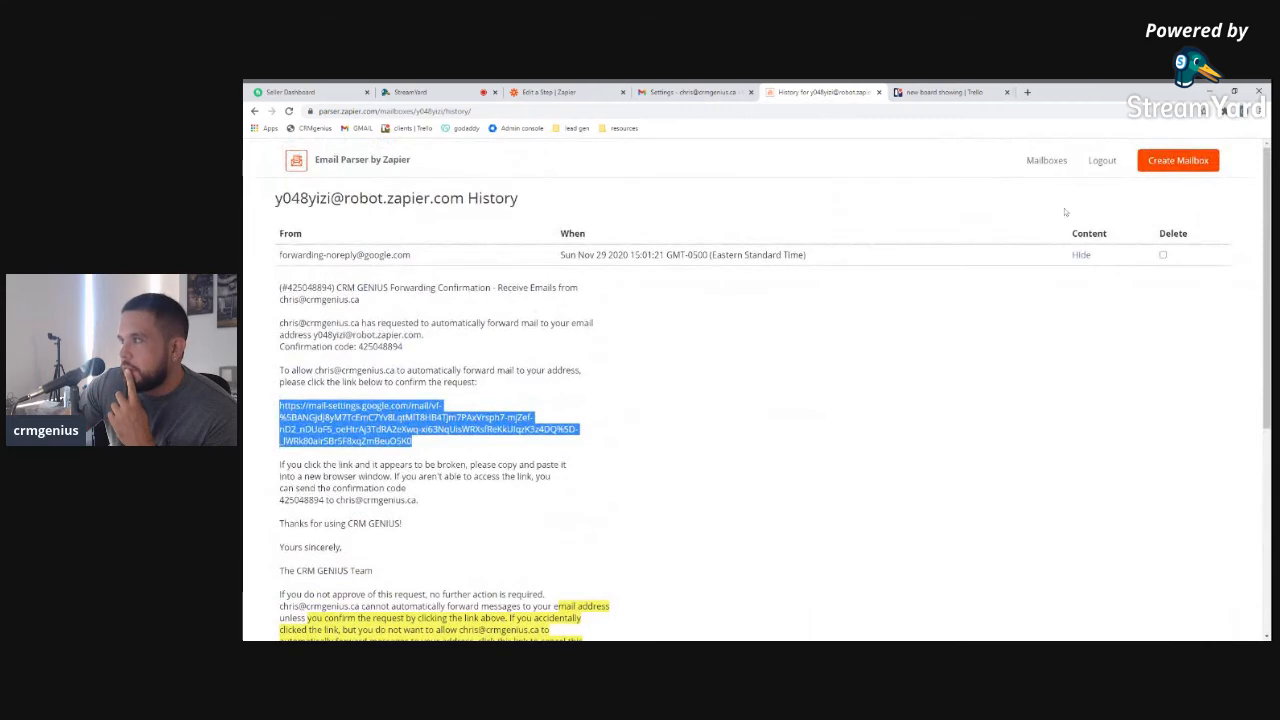
{"action": "left_click", "coordinate": [1040, 160]}
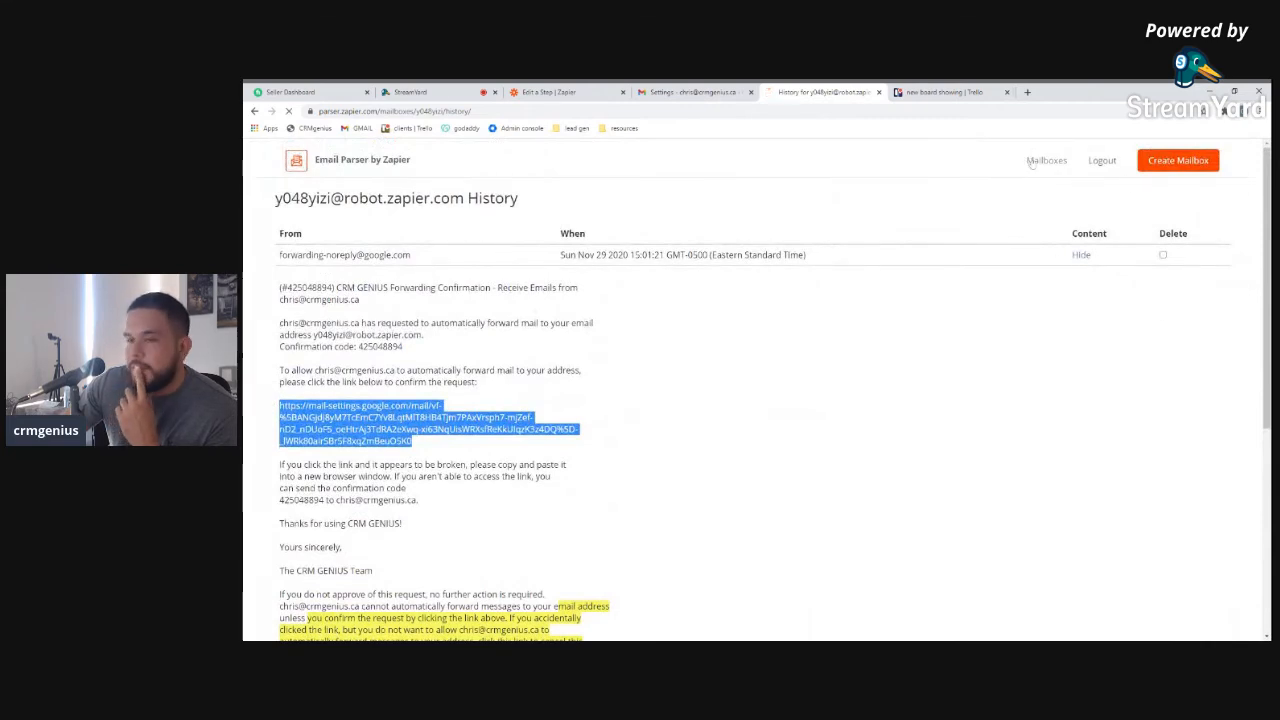
{"action": "left_click", "coordinate": [910, 257]}
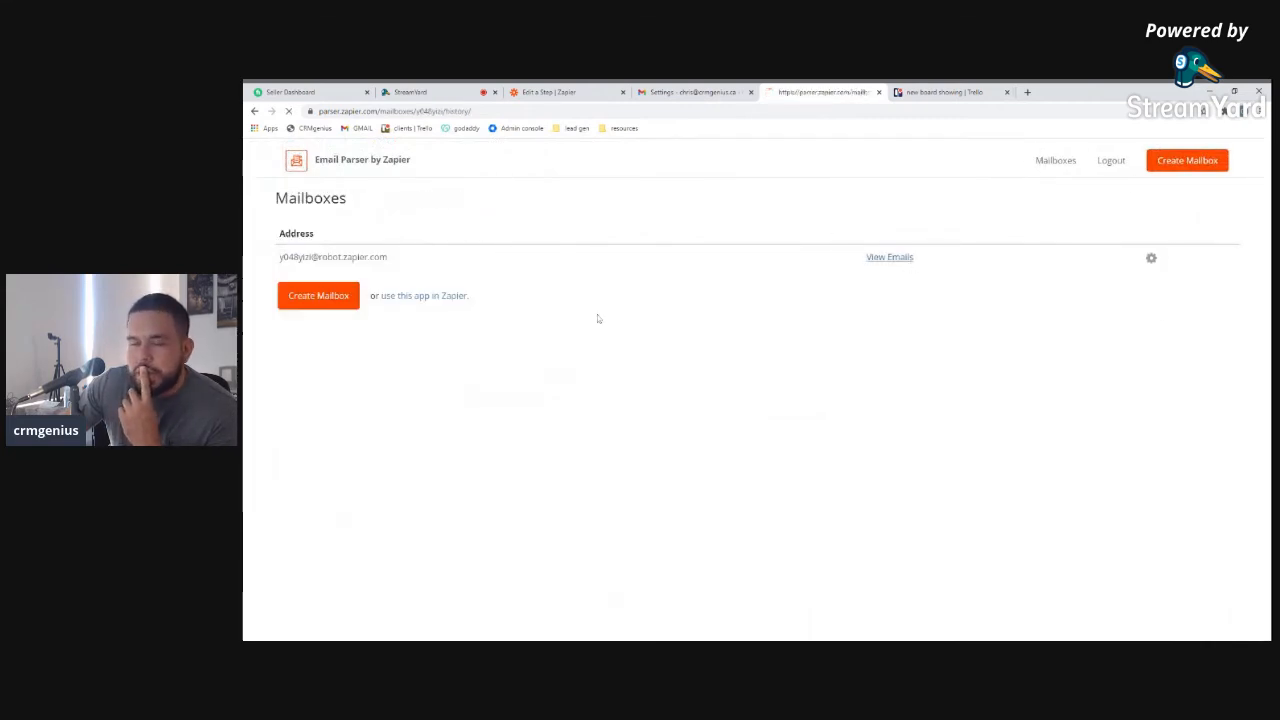
{"action": "scroll", "coordinate": [610, 400], "scroll_direction": "down", "scroll_amount": 5}
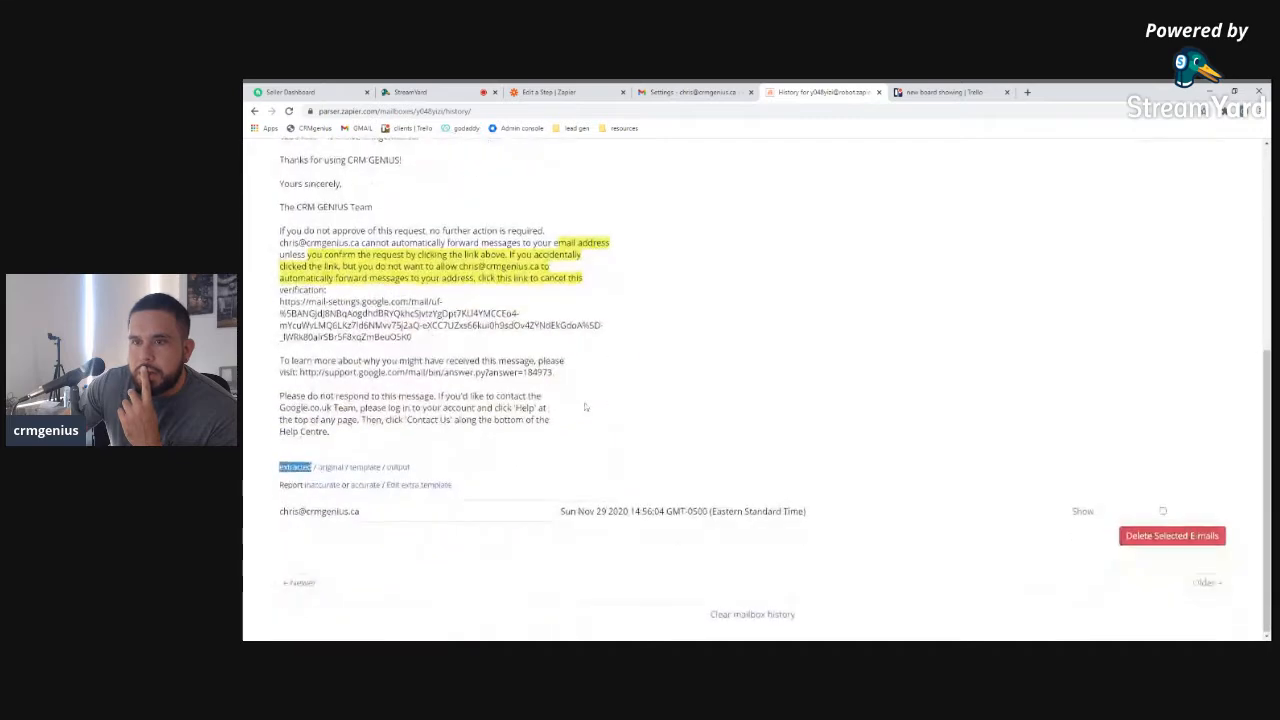
{"action": "scroll", "coordinate": [605, 405], "scroll_direction": "up", "scroll_amount": 5}
{"action": "scroll", "coordinate": [597, 410], "scroll_direction": "down", "scroll_amount": 5}
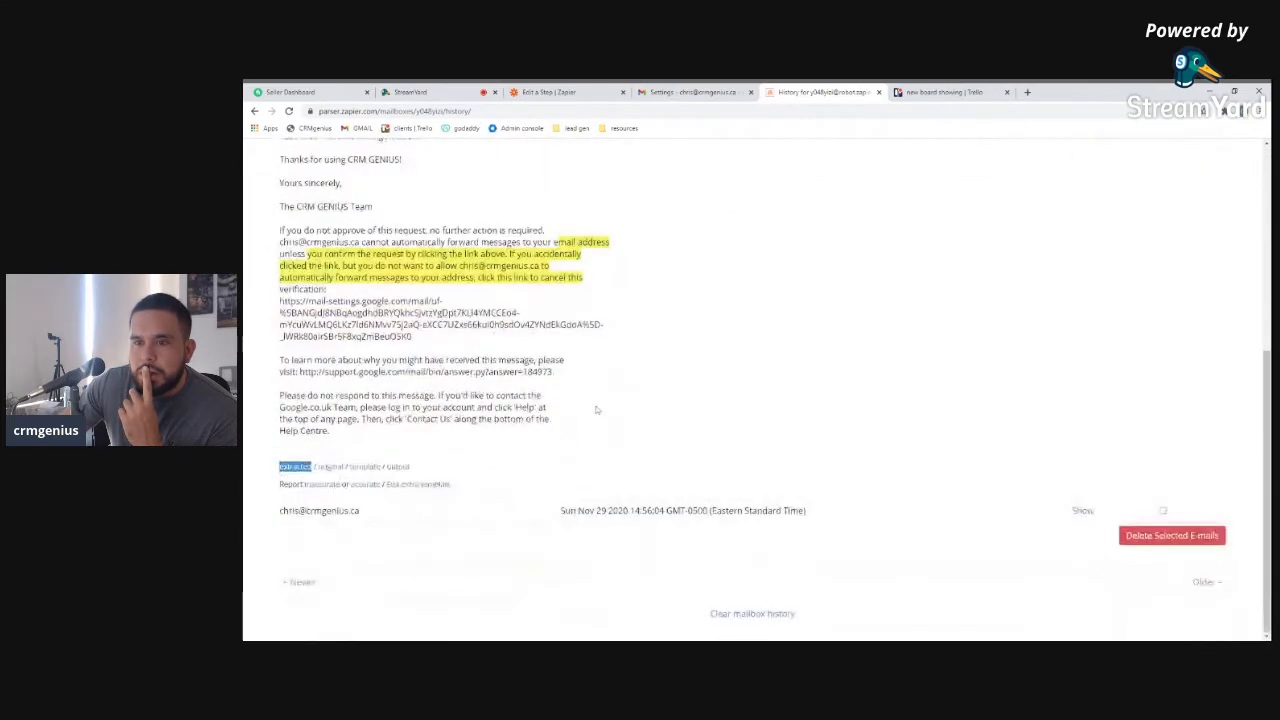
{"action": "scroll", "coordinate": [441, 448], "scroll_direction": "up", "scroll_amount": 5}
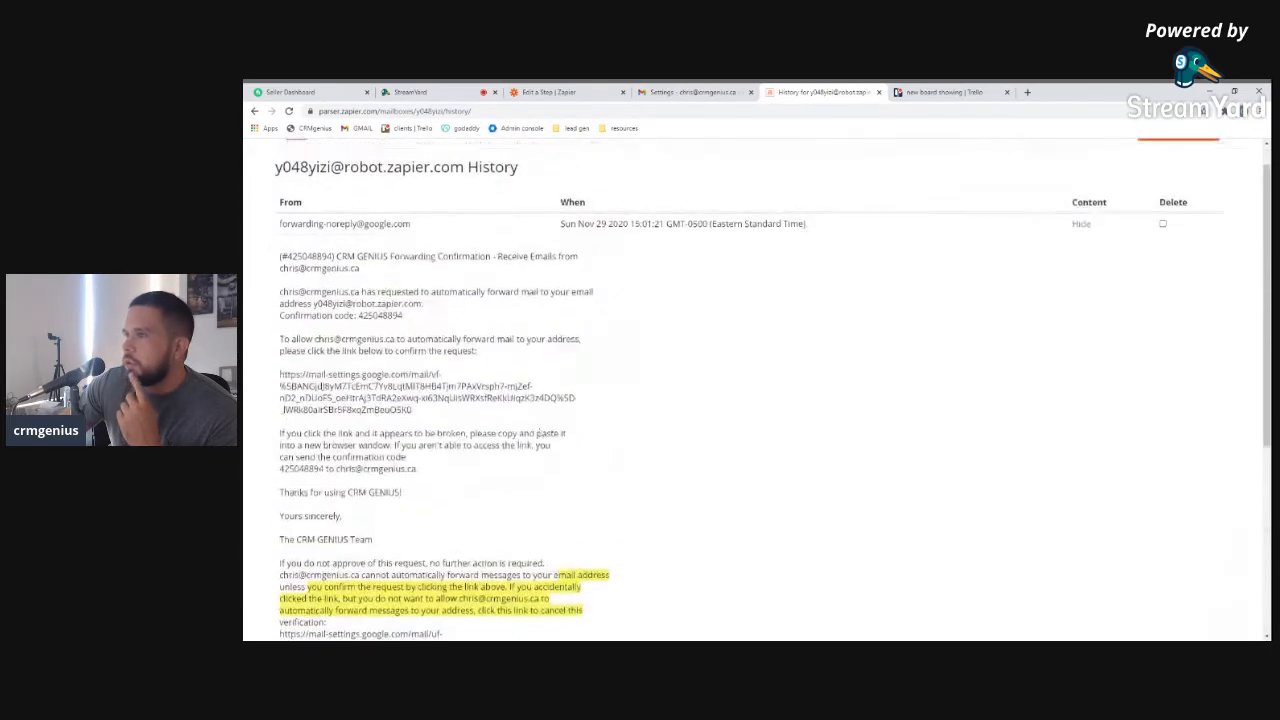
{"action": "scroll", "coordinate": [1084, 229], "scroll_direction": "up", "scroll_amount": 1}
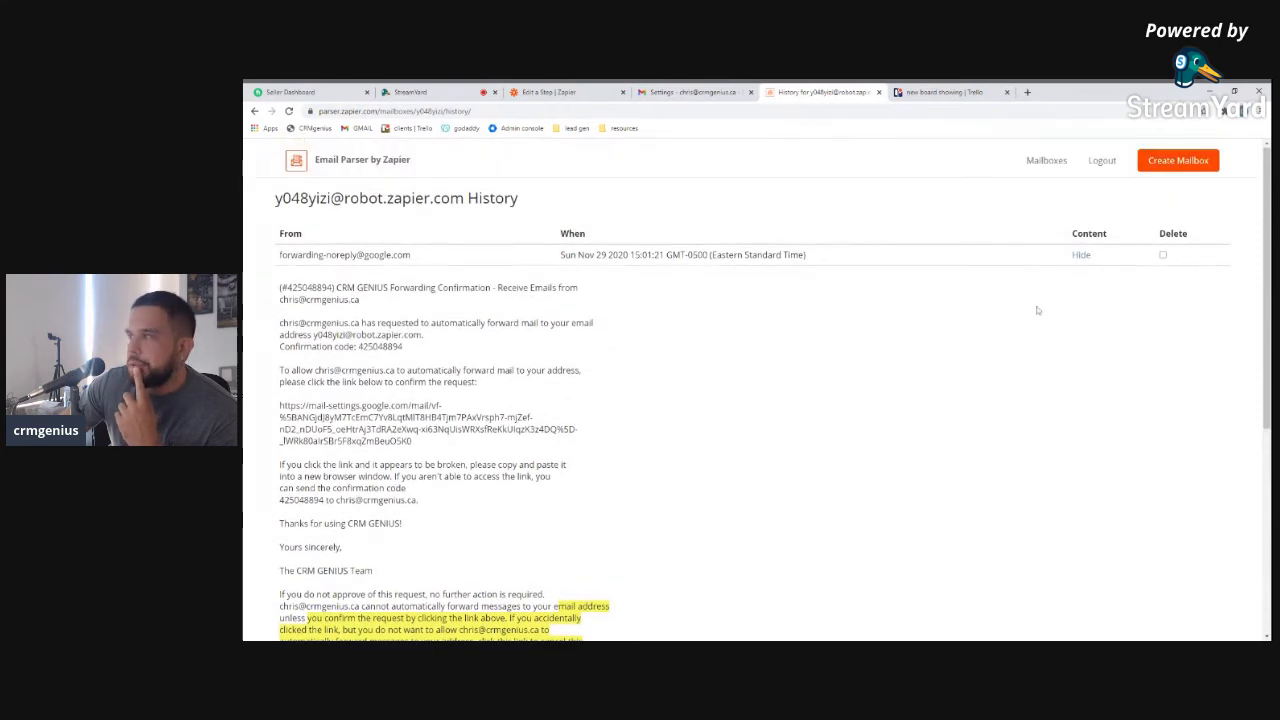
Hide the forwarding confirmation, show the CRMgenius contact-form email, then return to Zapier
{"action": "left_click", "coordinate": [1085, 256]}
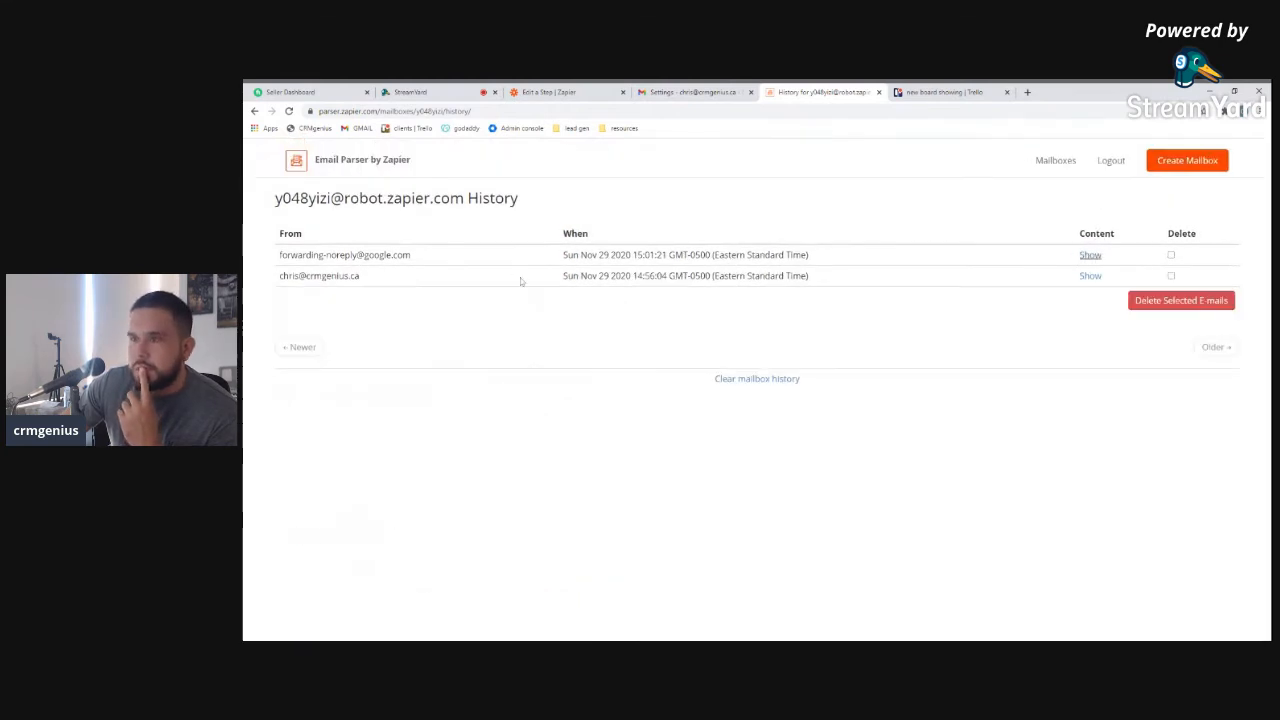
{"action": "left_click", "coordinate": [1090, 275]}
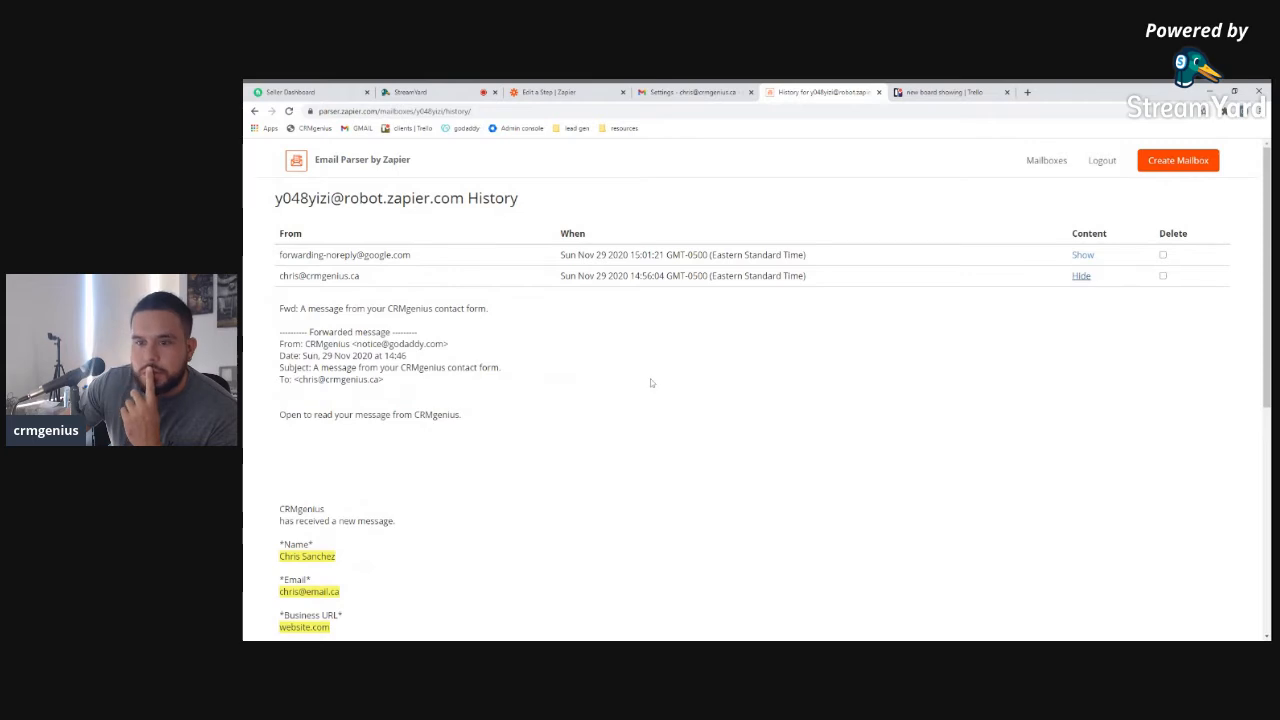
{"action": "scroll", "coordinate": [652, 383], "scroll_direction": "down", "scroll_amount": 1}
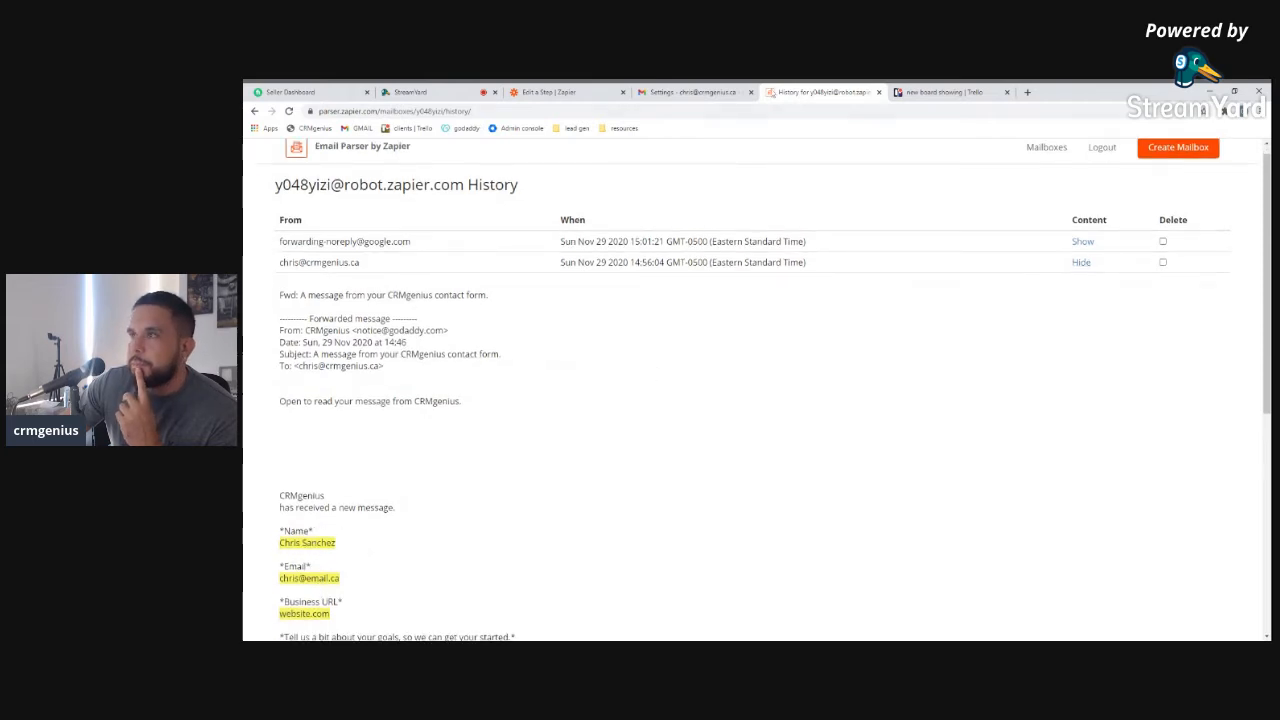
{"action": "left_click", "coordinate": [584, 95]}
{"action": "scroll", "coordinate": [508, 280], "scroll_direction": "up", "scroll_amount": 1}
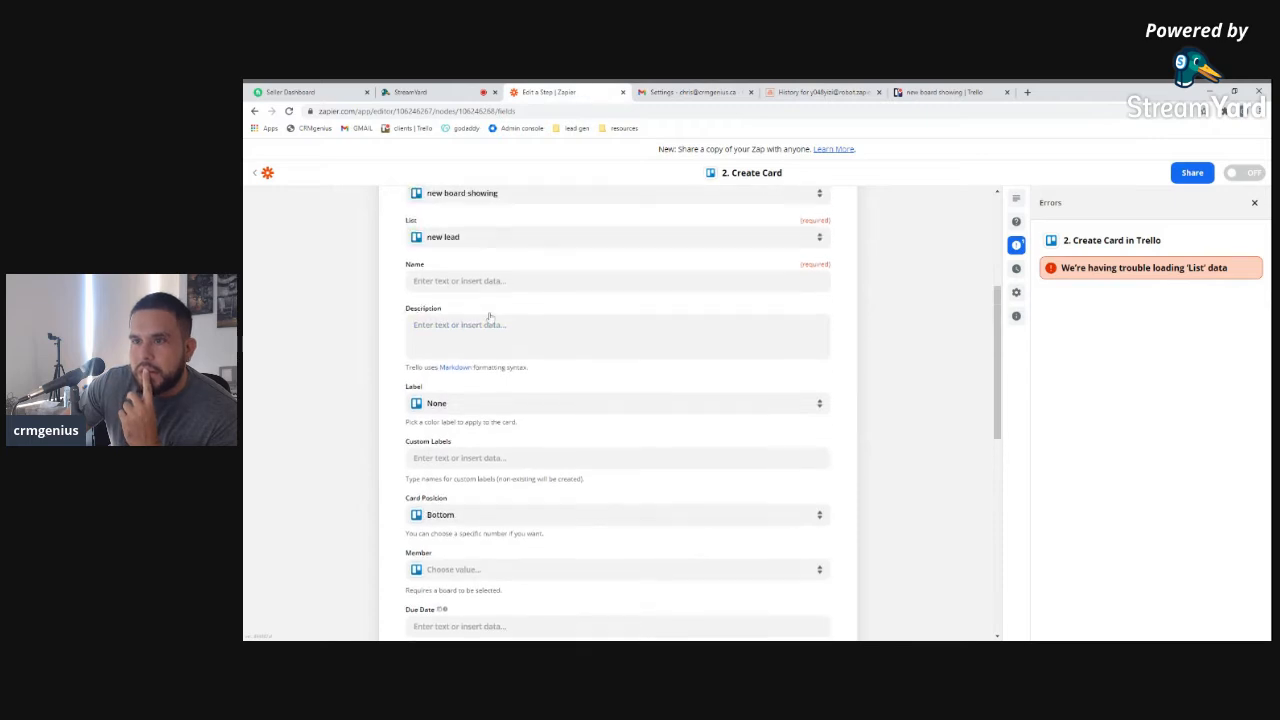
Open the card Name data picker and scroll through all New Email fields
{"action": "left_click", "coordinate": [506, 283]}
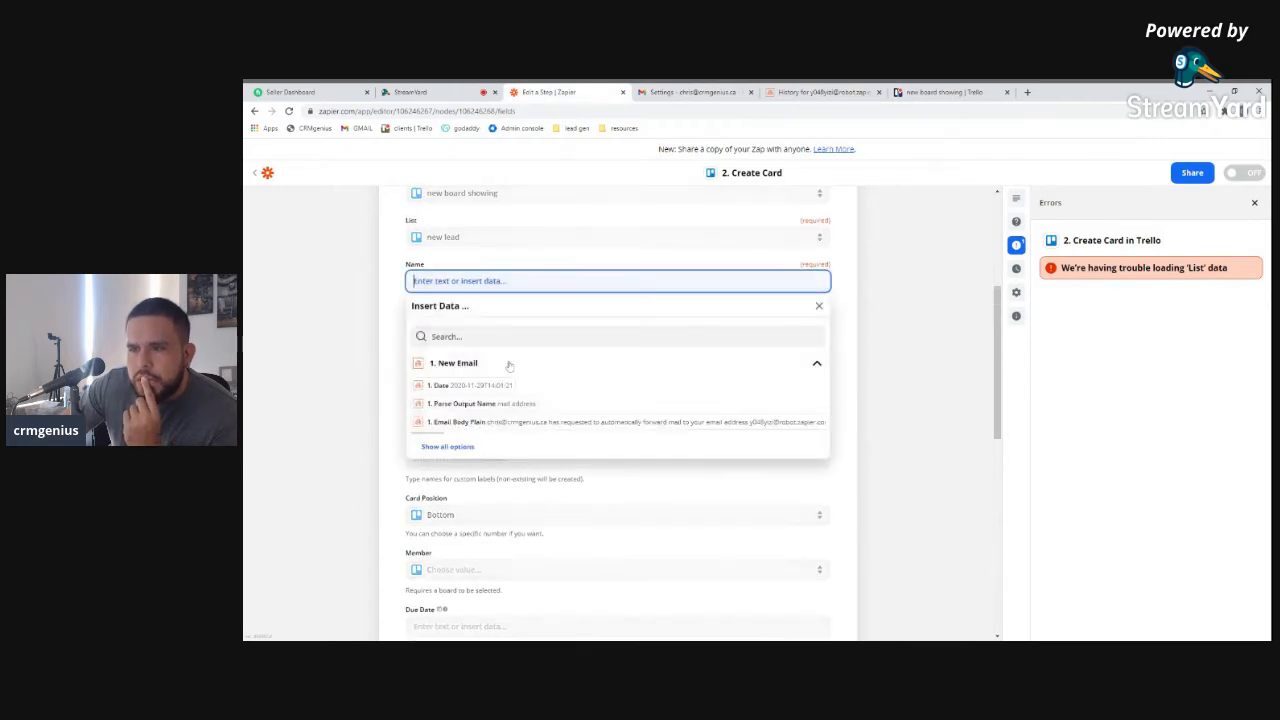
{"action": "scroll", "coordinate": [503, 365], "scroll_direction": "down", "scroll_amount": 1}
{"action": "left_click", "coordinate": [456, 419]}
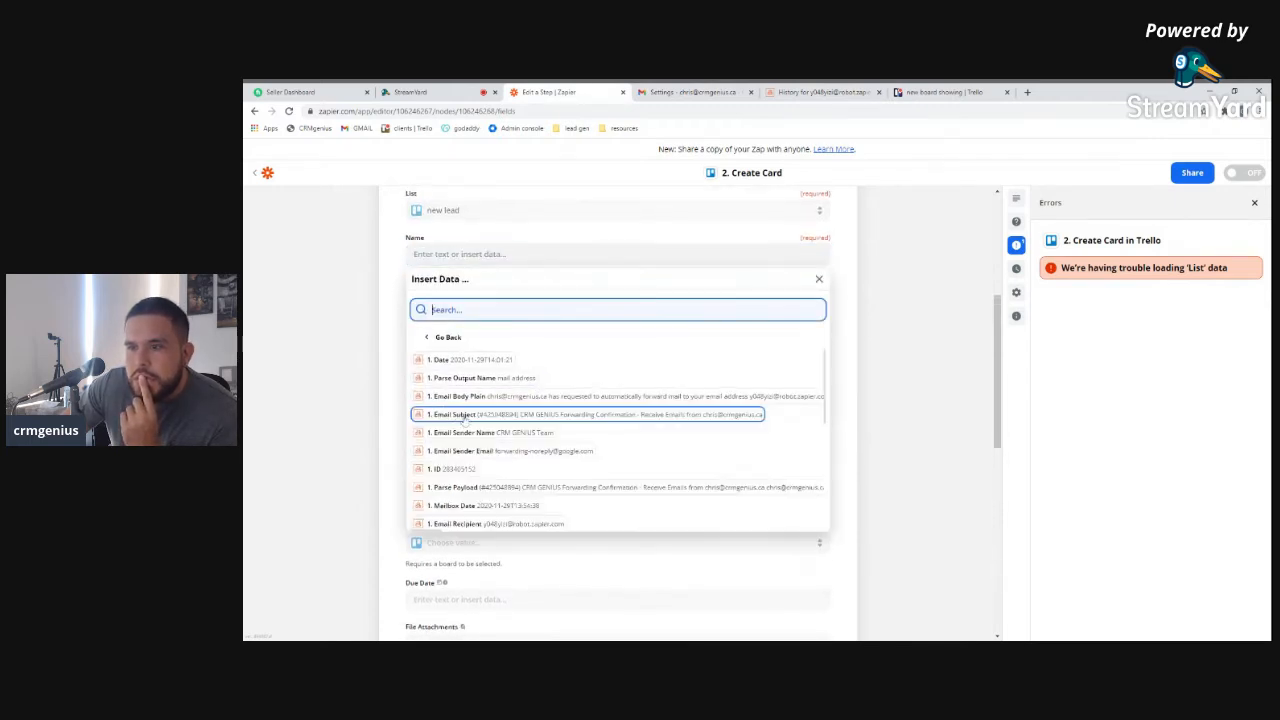
{"action": "scroll", "coordinate": [458, 469], "scroll_direction": "down", "scroll_amount": 3}
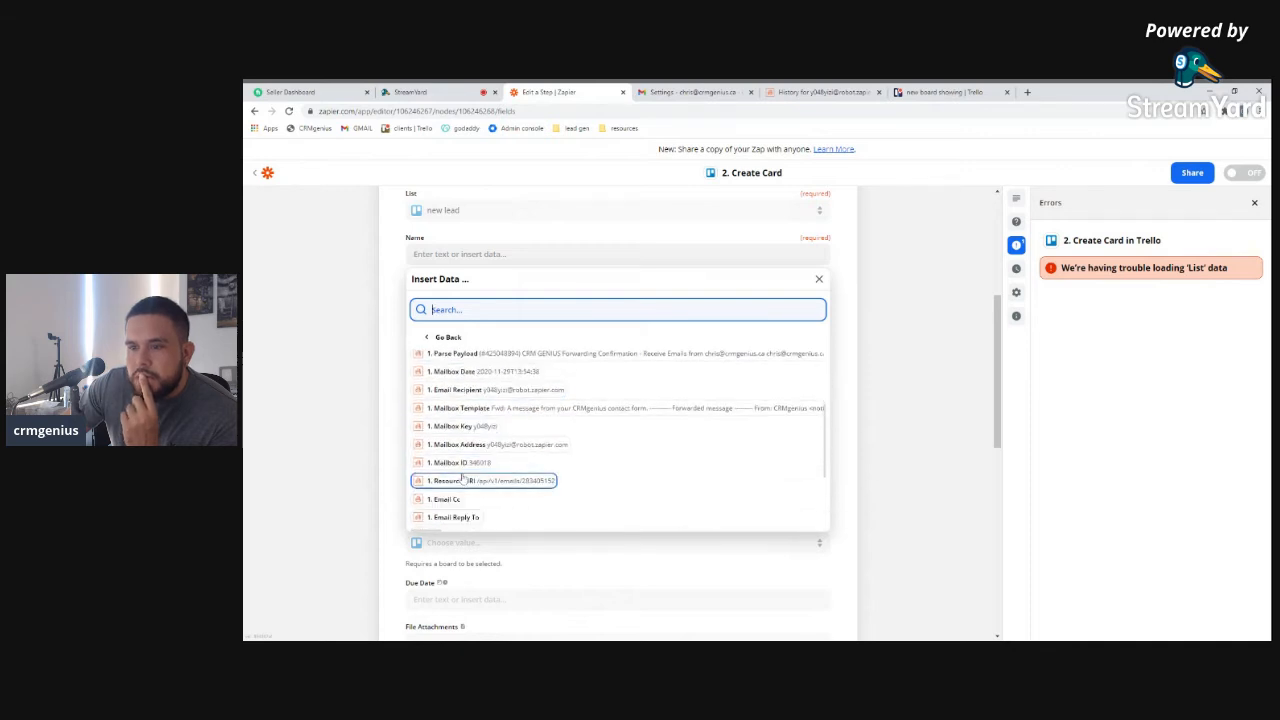
{"action": "scroll", "coordinate": [464, 478], "scroll_direction": "down", "scroll_amount": 3}
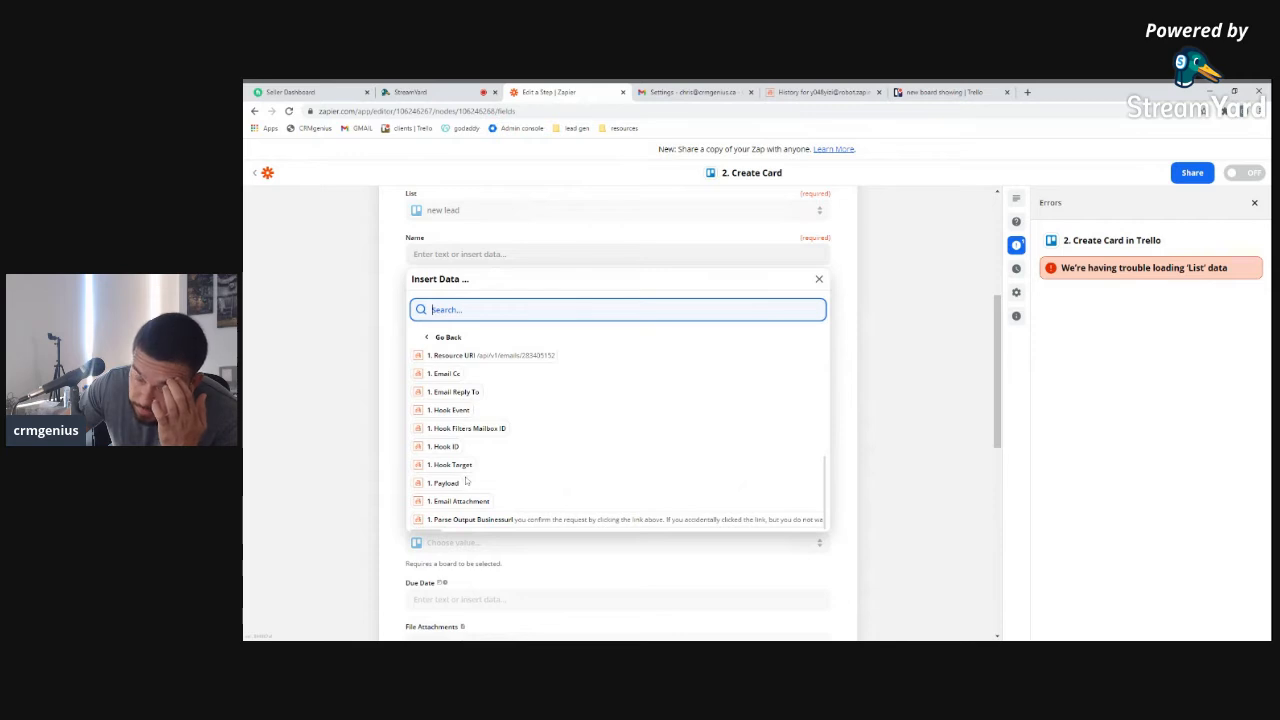
{"action": "scroll", "coordinate": [466, 485], "scroll_direction": "down", "scroll_amount": 2}
{"action": "scroll", "coordinate": [440, 458], "scroll_direction": "up", "scroll_amount": 3}
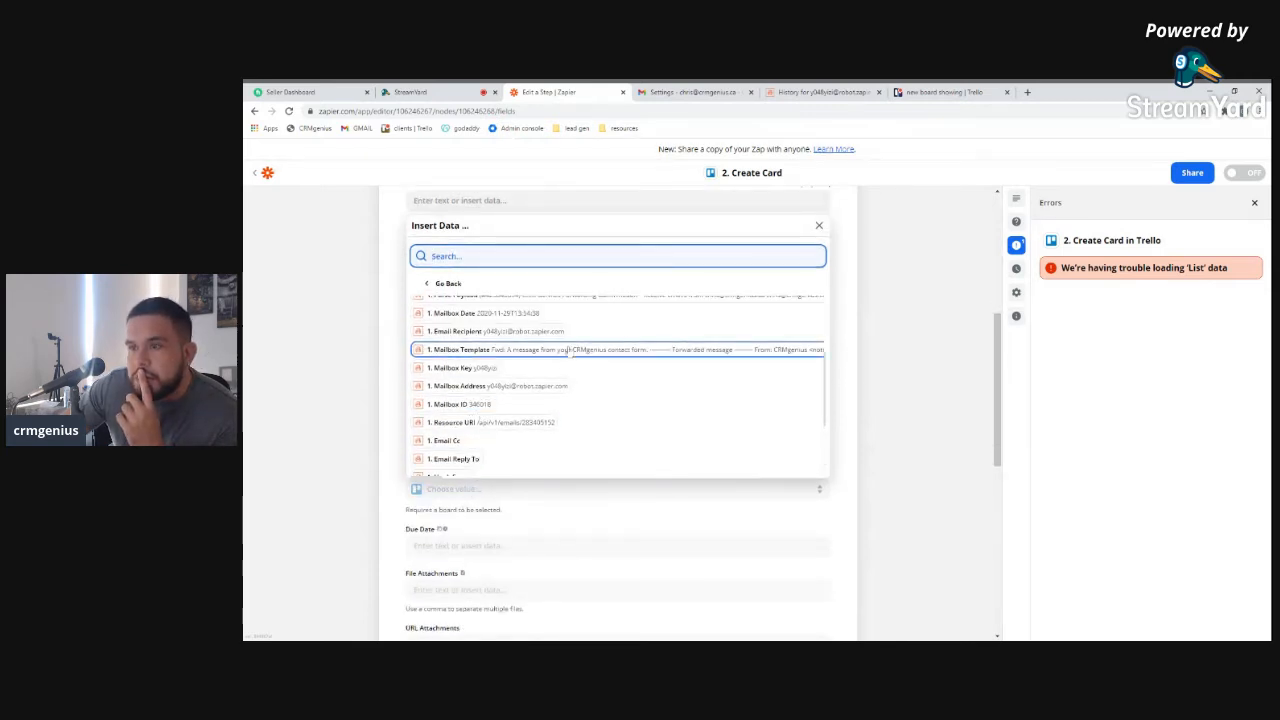
{"action": "scroll", "coordinate": [490, 400], "scroll_direction": "up", "scroll_amount": 2}
{"action": "scroll", "coordinate": [500, 385], "scroll_direction": "up", "scroll_amount": 2}
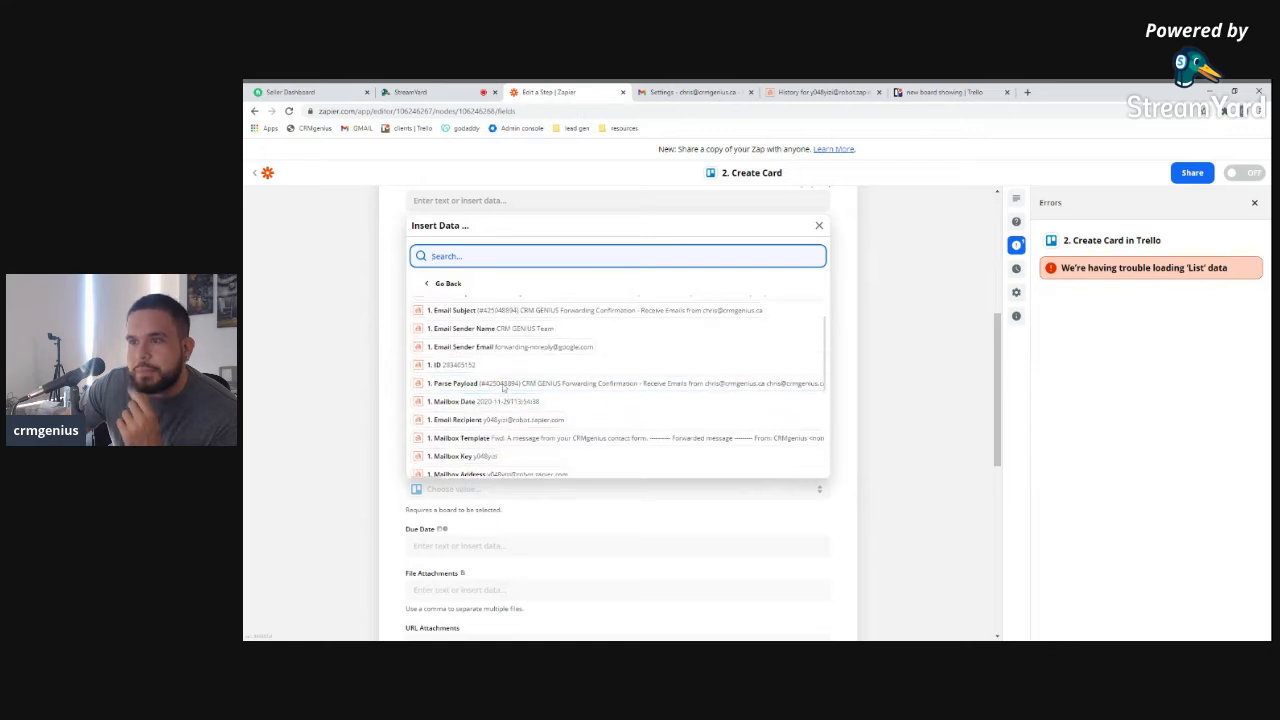
{"action": "scroll", "coordinate": [505, 385], "scroll_direction": "up", "scroll_amount": 2}
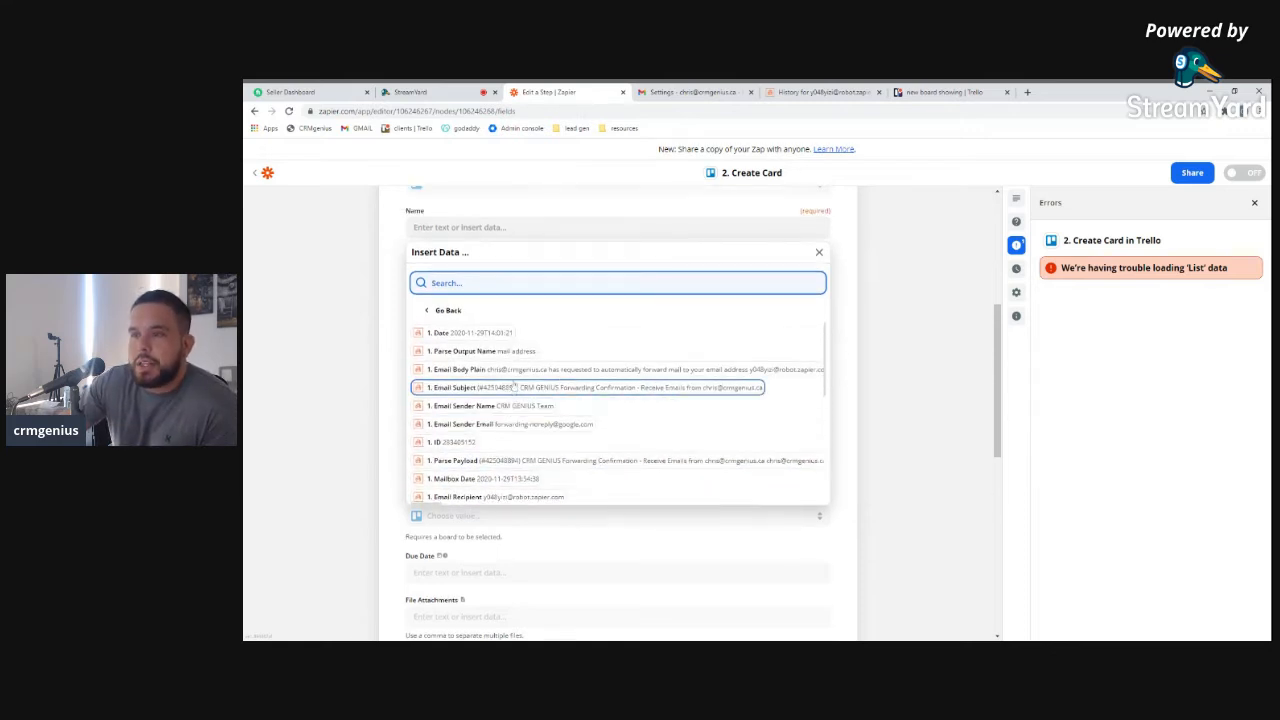
Switch to the short field summary and back, browsing the full New Email field list again
{"action": "left_click", "coordinate": [452, 364]}
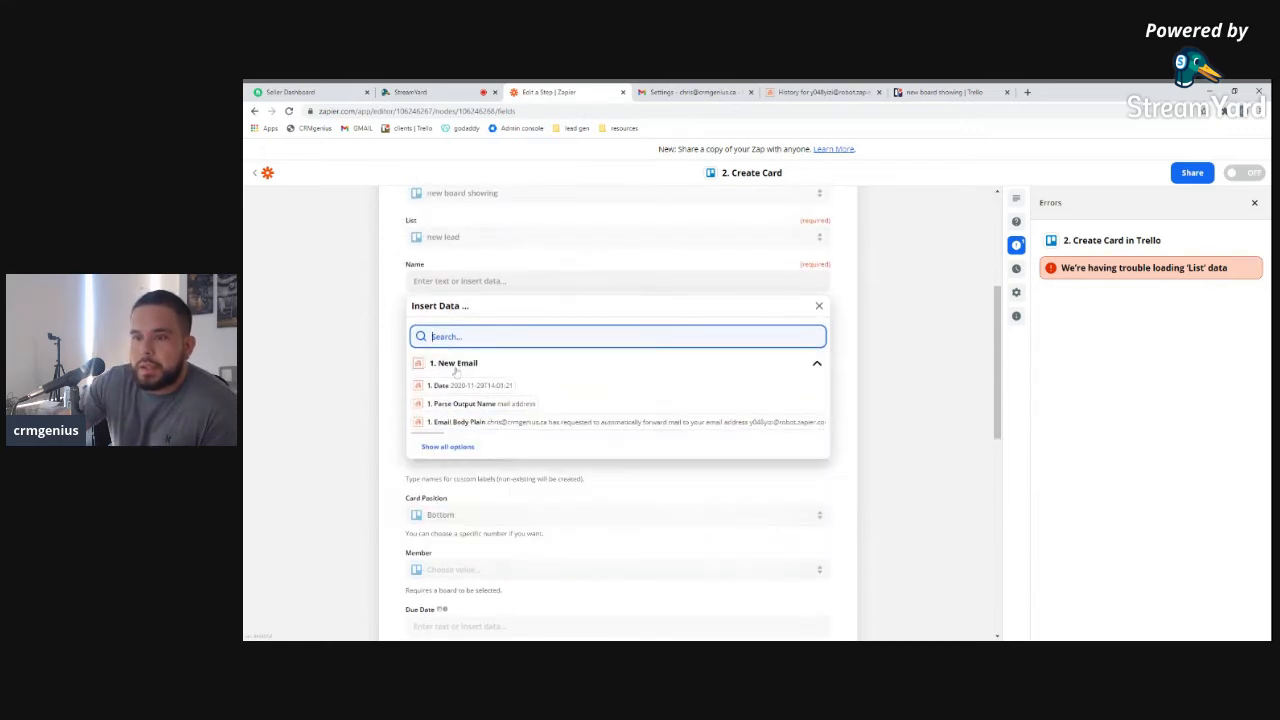
{"action": "left_click", "coordinate": [458, 447]}
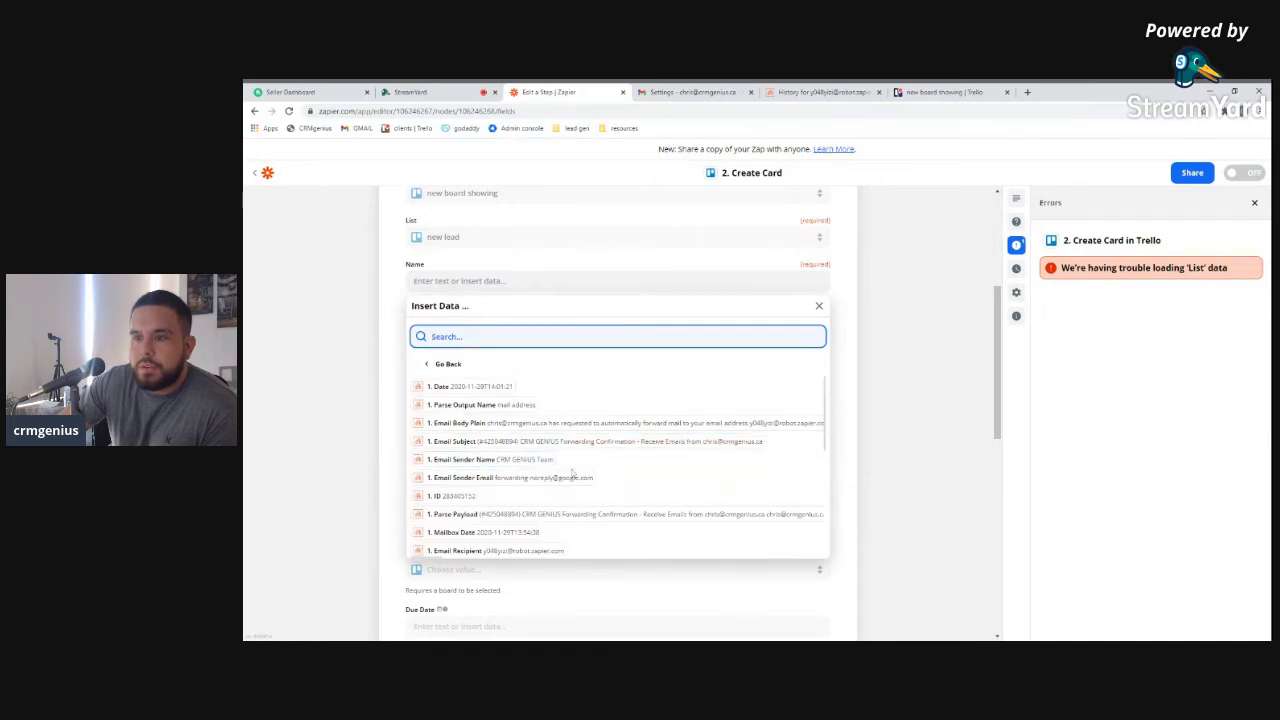
{"action": "scroll", "coordinate": [573, 474], "scroll_direction": "down", "scroll_amount": 2}
{"action": "scroll", "coordinate": [540, 478], "scroll_direction": "down", "scroll_amount": 1}
{"action": "scroll", "coordinate": [534, 485], "scroll_direction": "down", "scroll_amount": 3}
{"action": "scroll", "coordinate": [532, 438], "scroll_direction": "down", "scroll_amount": 6}
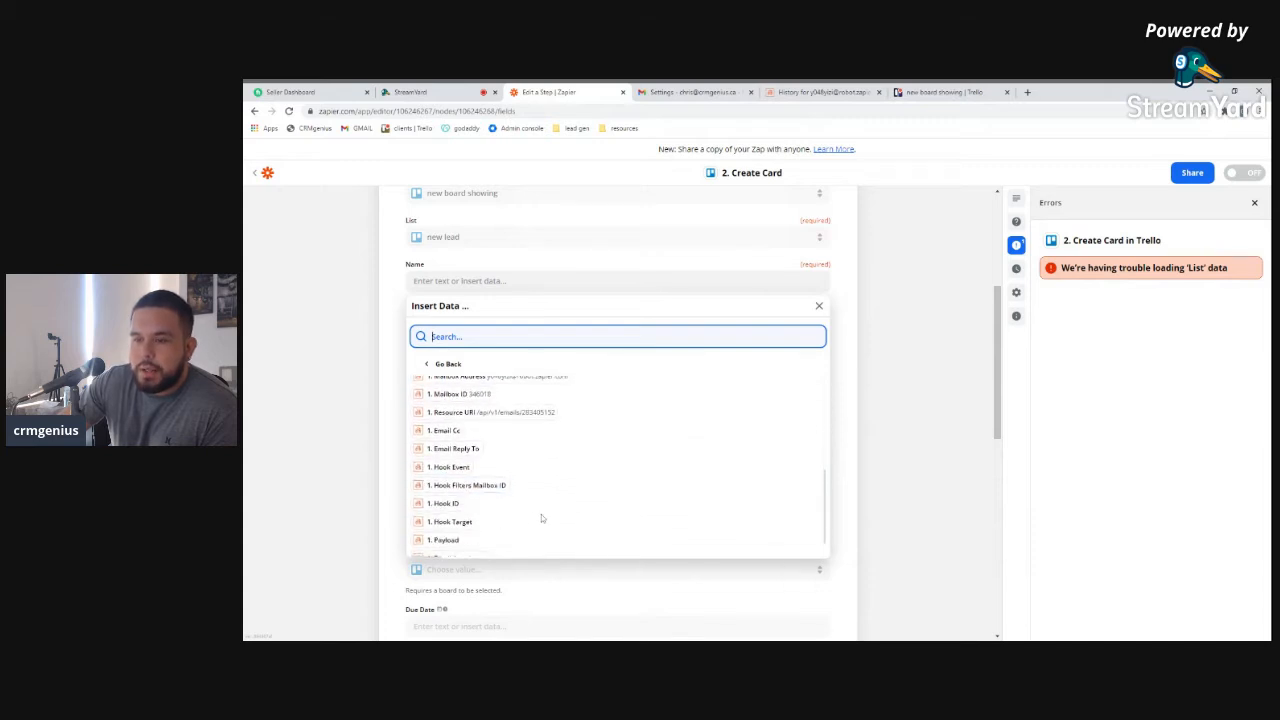
{"action": "scroll", "coordinate": [543, 540], "scroll_direction": "up", "scroll_amount": 3}
{"action": "scroll", "coordinate": [544, 546], "scroll_direction": "down", "scroll_amount": 3}
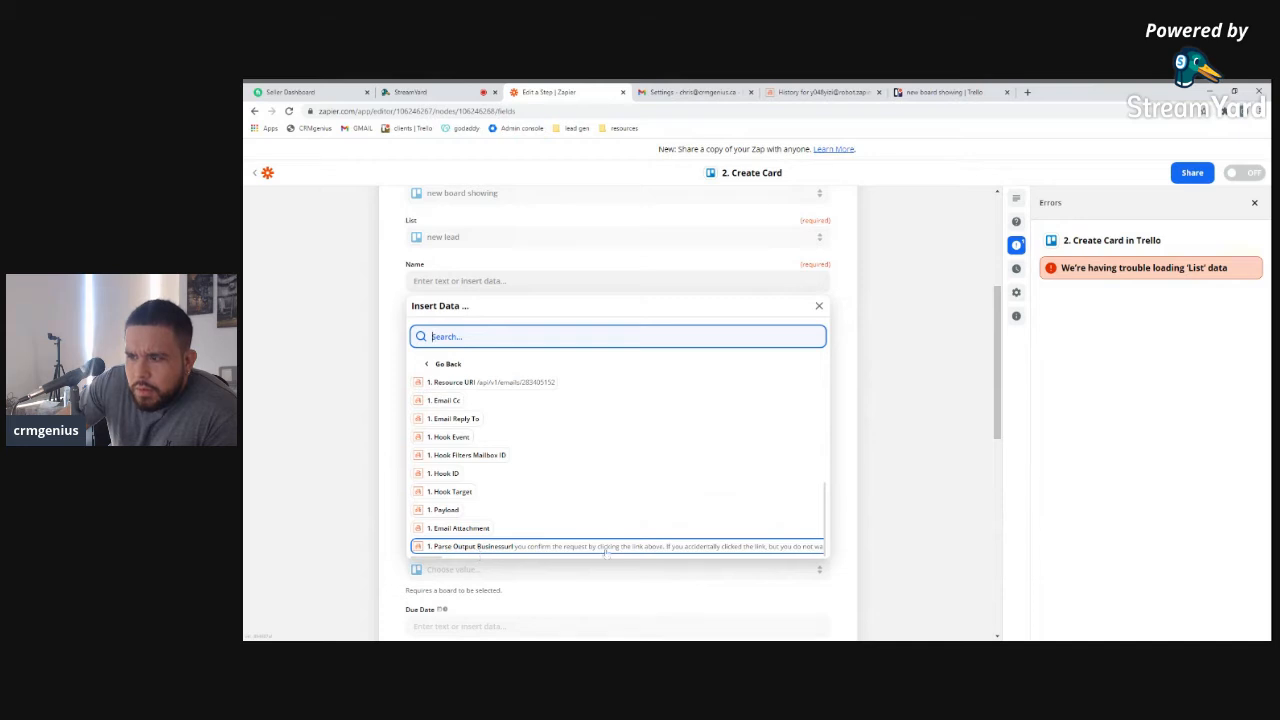
{"action": "scroll", "coordinate": [590, 549], "scroll_direction": "down", "scroll_amount": 1}
{"action": "scroll", "coordinate": [540, 480], "scroll_direction": "up", "scroll_amount": 5}
{"action": "scroll", "coordinate": [457, 449], "scroll_direction": "up", "scroll_amount": 3}
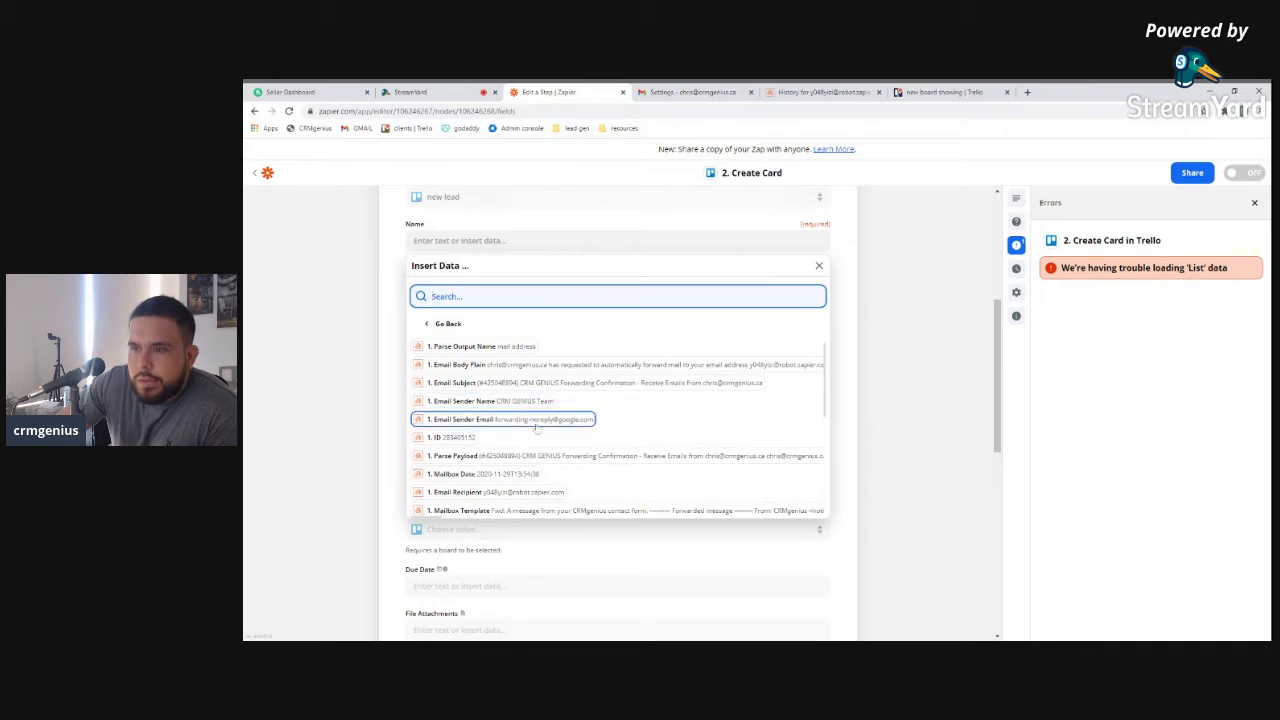
{"action": "scroll", "coordinate": [533, 388], "scroll_direction": "up", "scroll_amount": 3}
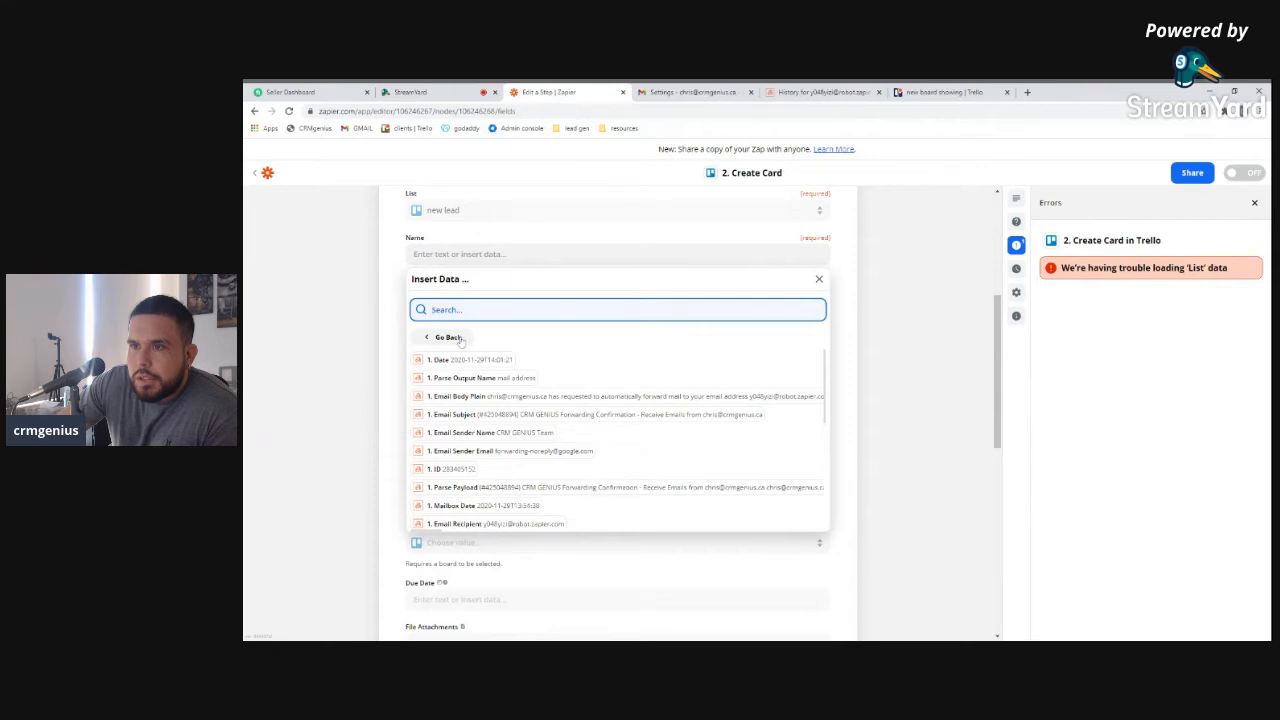
{"action": "scroll", "coordinate": [458, 341], "scroll_direction": "up", "scroll_amount": 1}
Map the card Name to the new email's '1. Parse Output Name' field
{"action": "left_click", "coordinate": [448, 364]}
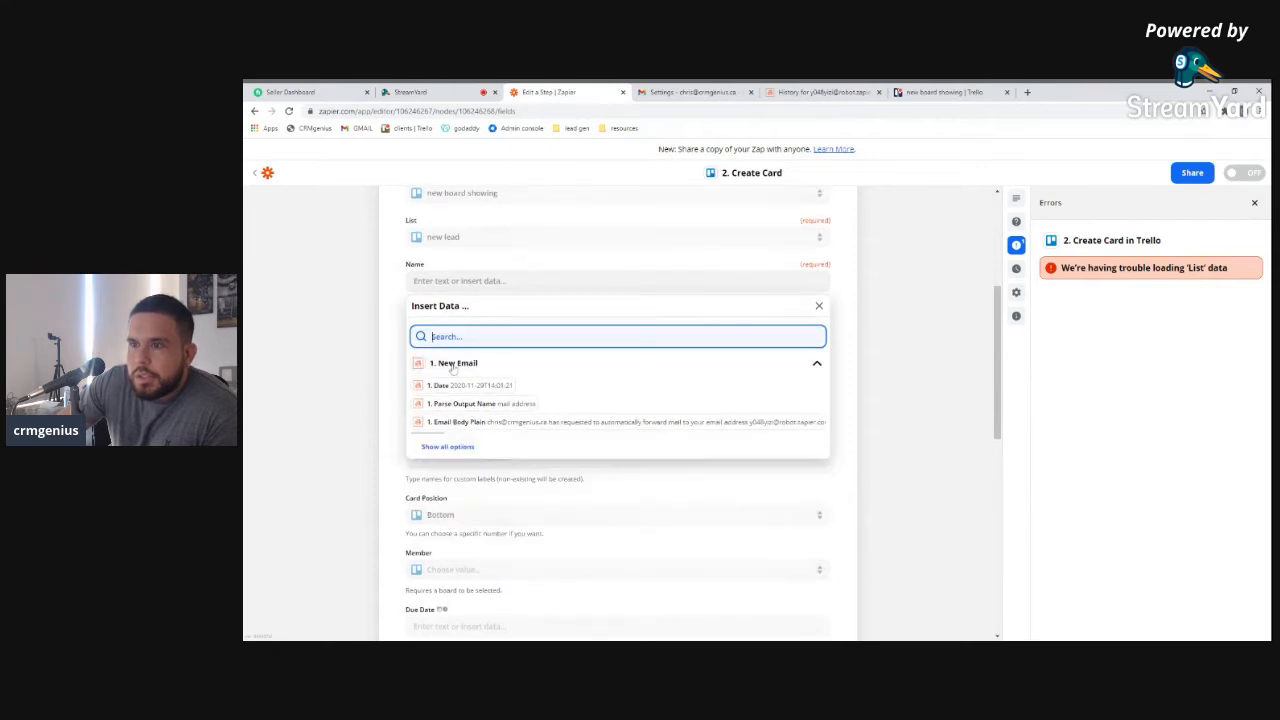
{"action": "scroll", "coordinate": [477, 385], "scroll_direction": "down", "scroll_amount": 1}
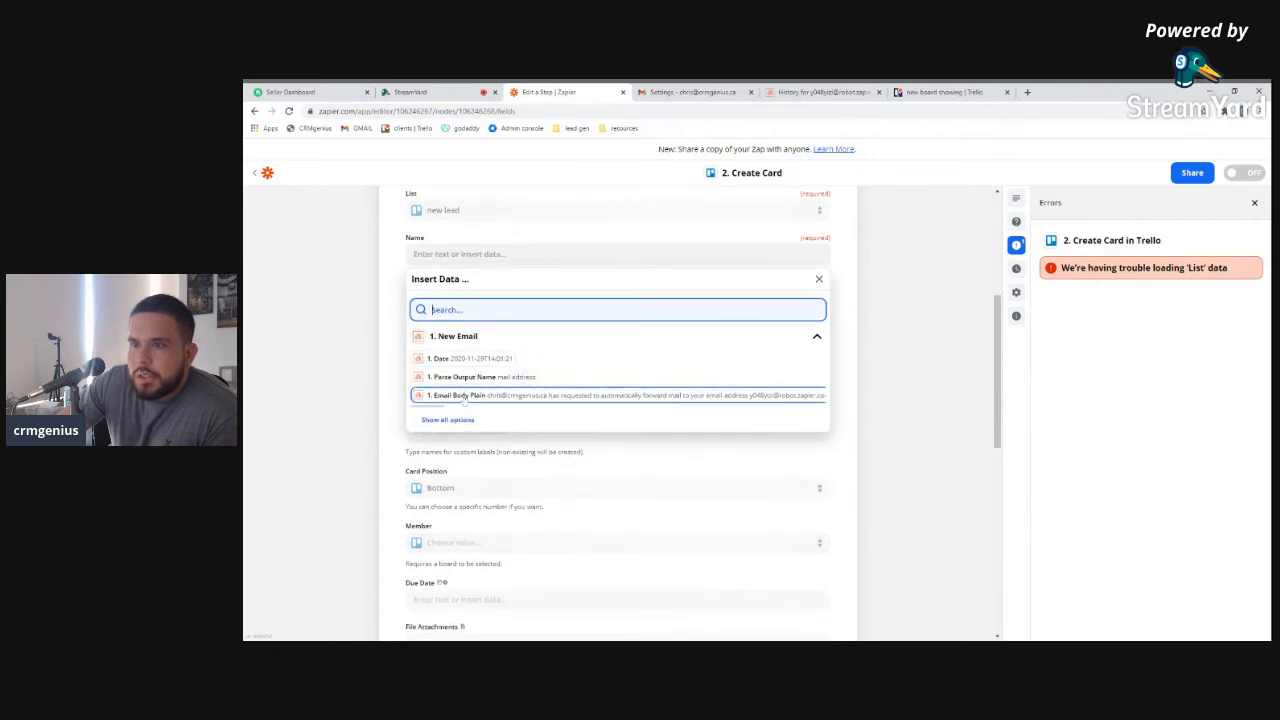
{"action": "left_click", "coordinate": [448, 419]}
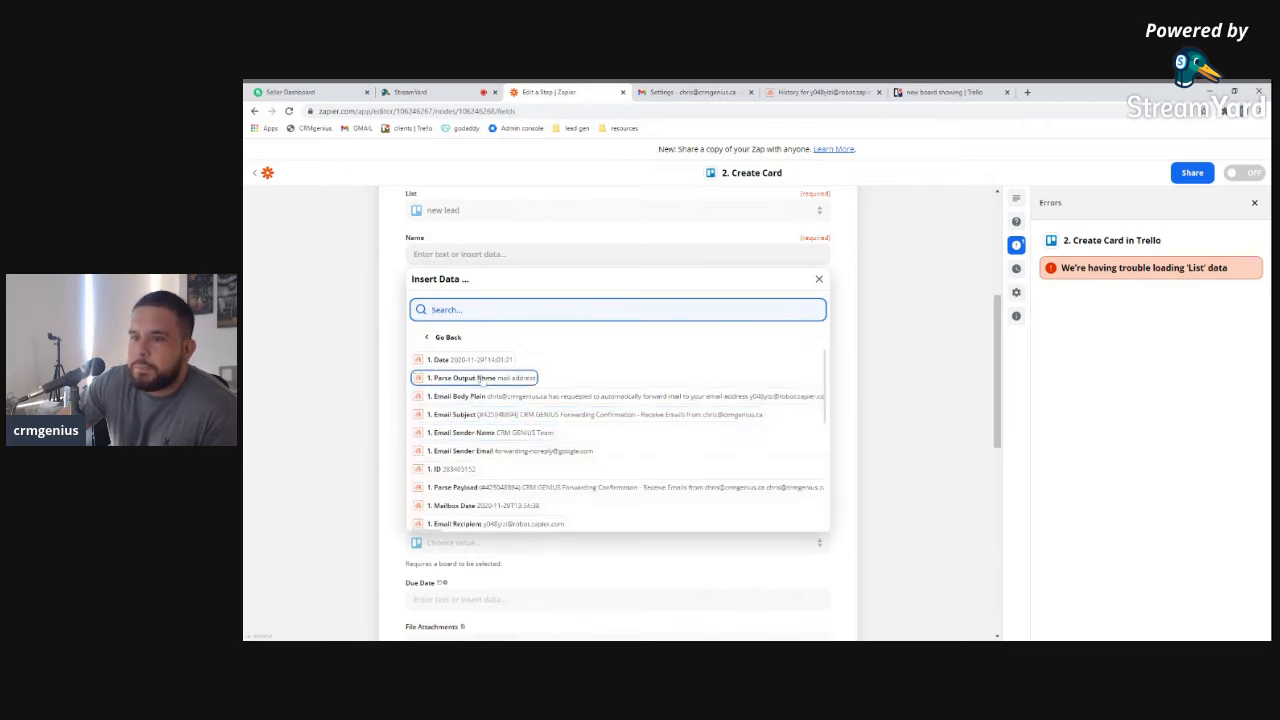
{"action": "left_click", "coordinate": [479, 378]}
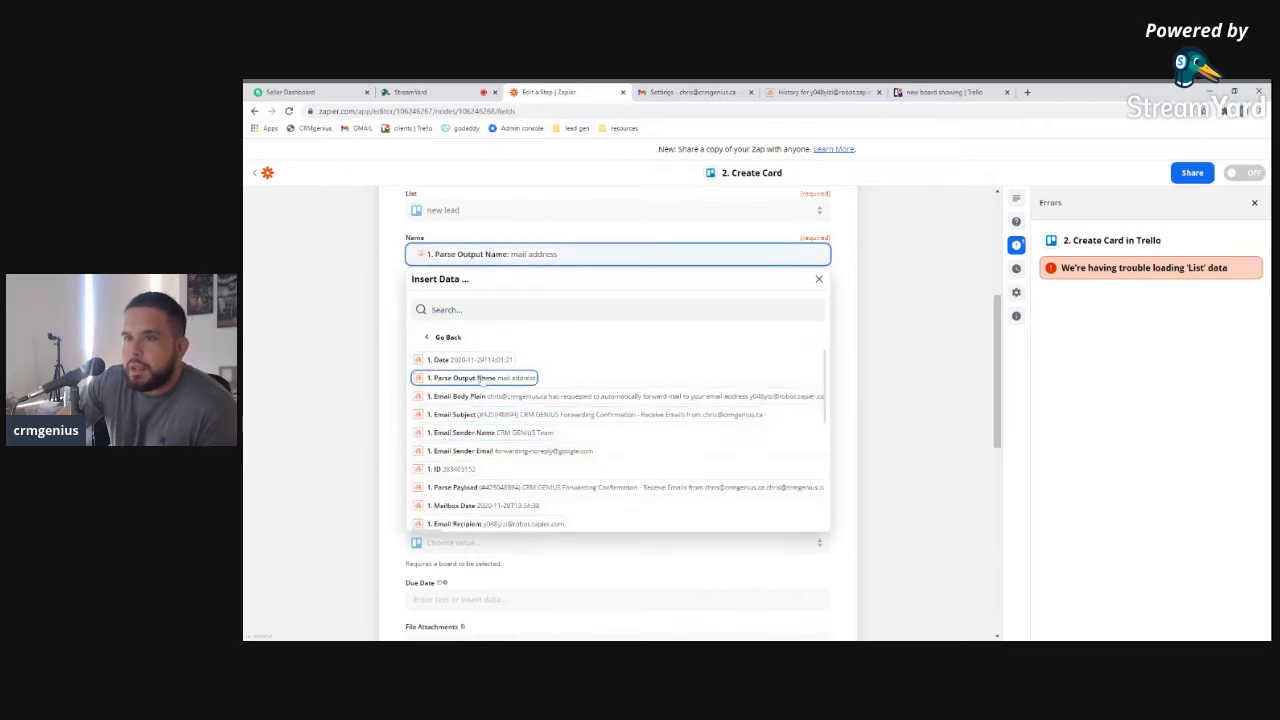
Map the card Description to the new email's '1. Email Body Plain' field
{"action": "left_click", "coordinate": [383, 327]}
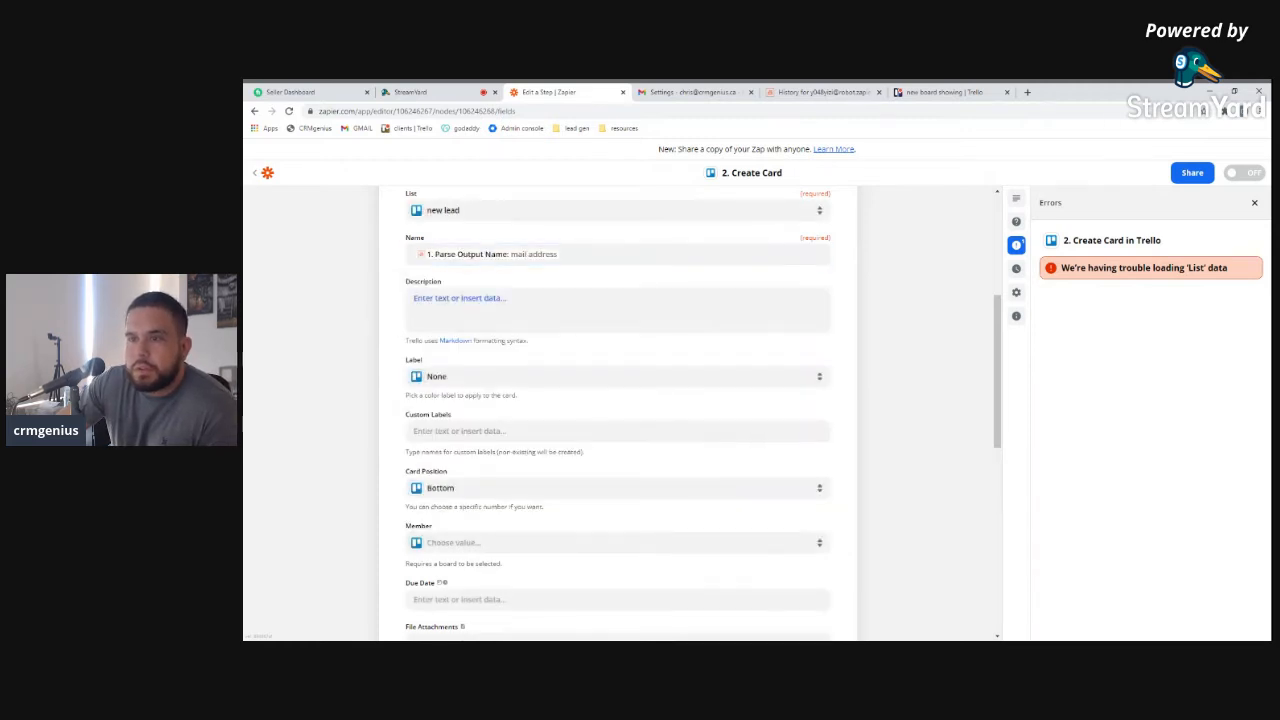
{"action": "left_click", "coordinate": [445, 300]}
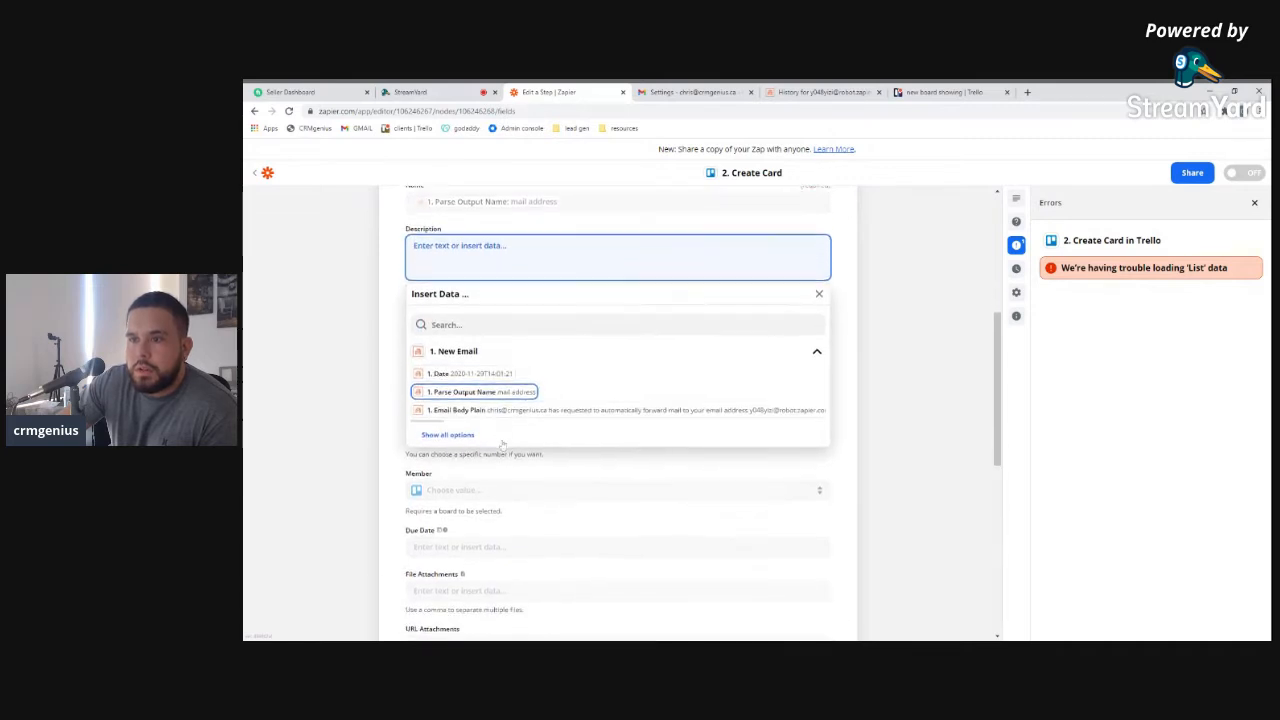
{"action": "left_click", "coordinate": [470, 431]}
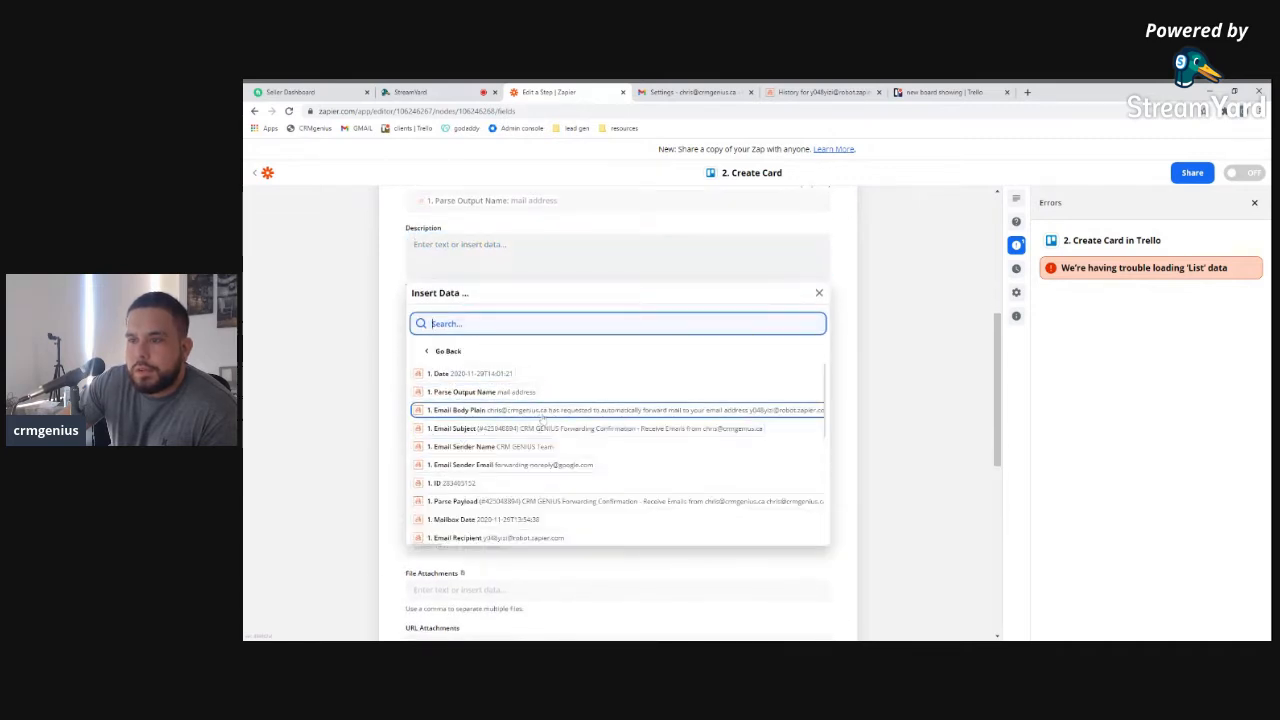
{"action": "scroll", "coordinate": [515, 466], "scroll_direction": "down", "scroll_amount": 1}
{"action": "scroll", "coordinate": [515, 466], "scroll_direction": "down", "scroll_amount": 3}
{"action": "scroll", "coordinate": [518, 502], "scroll_direction": "down", "scroll_amount": 2}
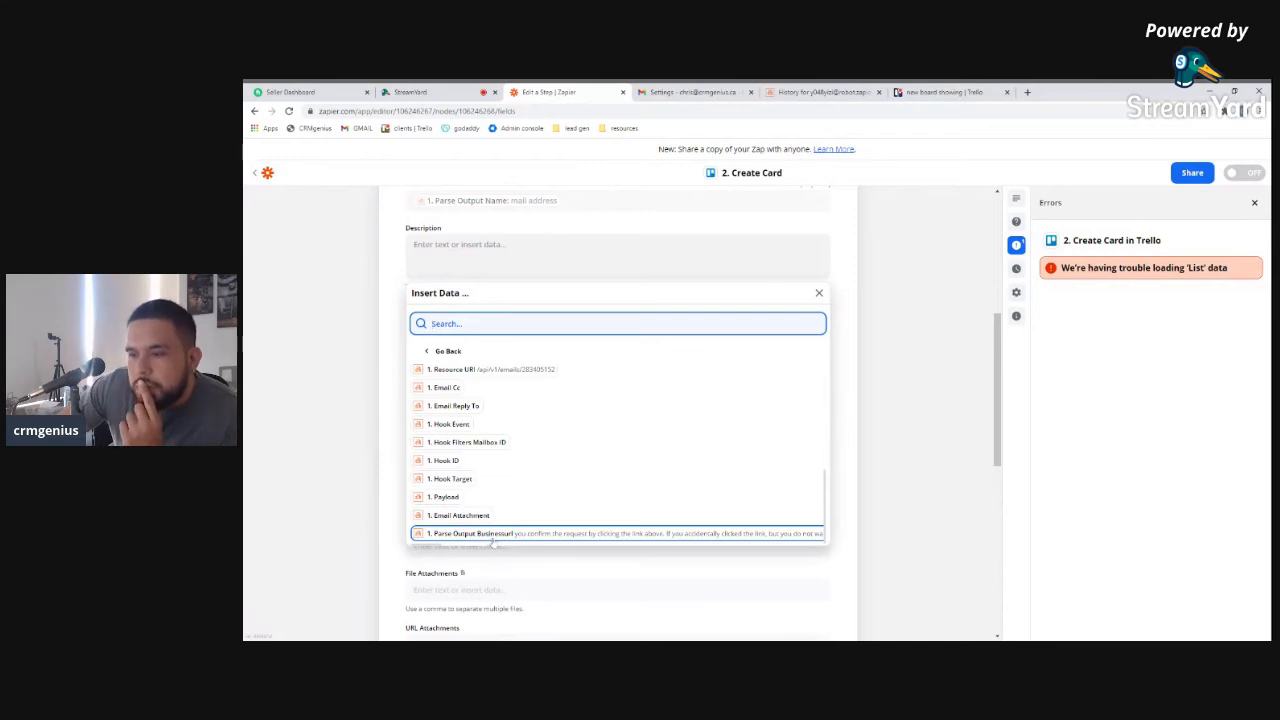
{"action": "scroll", "coordinate": [474, 512], "scroll_direction": "up", "scroll_amount": 1}
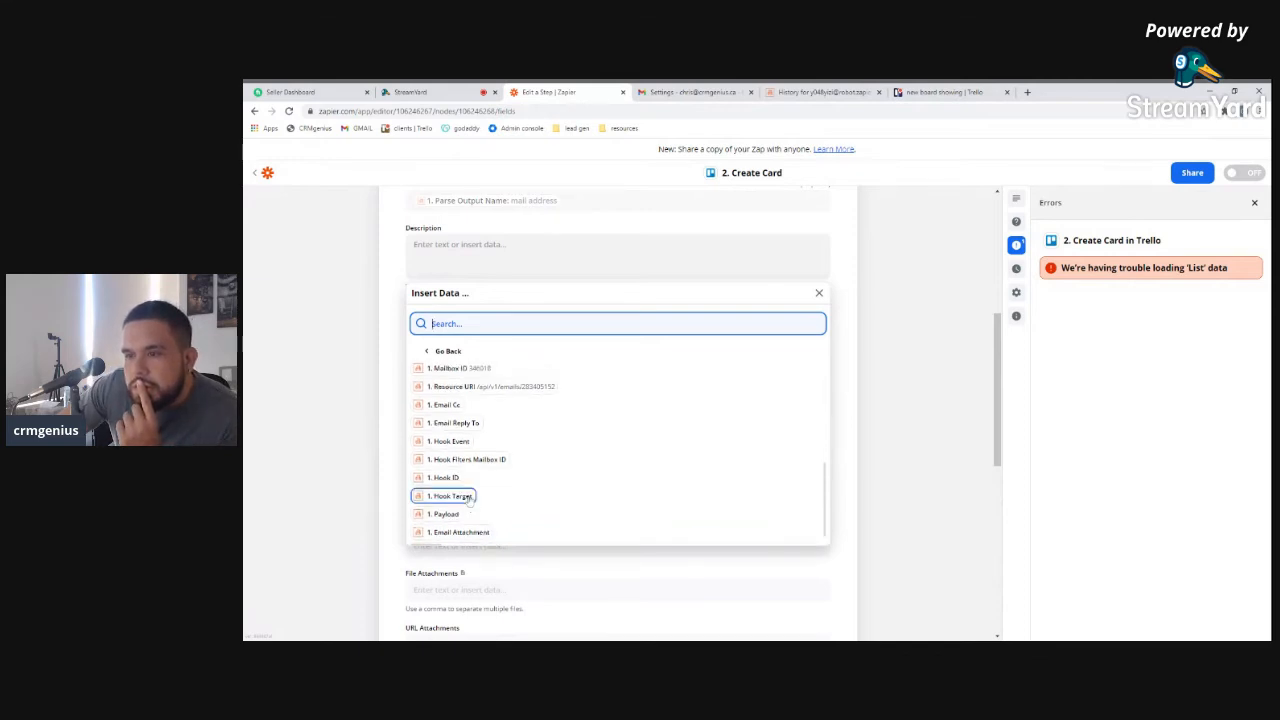
{"action": "scroll", "coordinate": [470, 500], "scroll_direction": "up", "scroll_amount": 3}
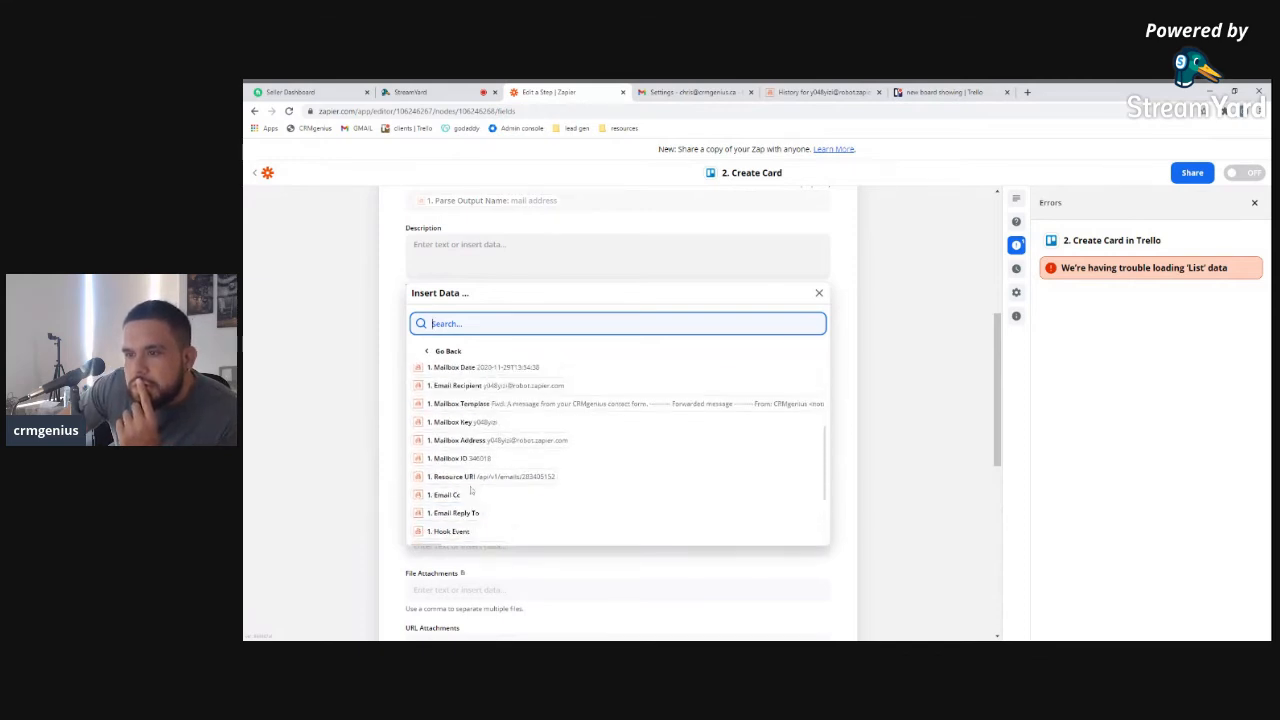
{"action": "scroll", "coordinate": [471, 491], "scroll_direction": "up", "scroll_amount": 4}
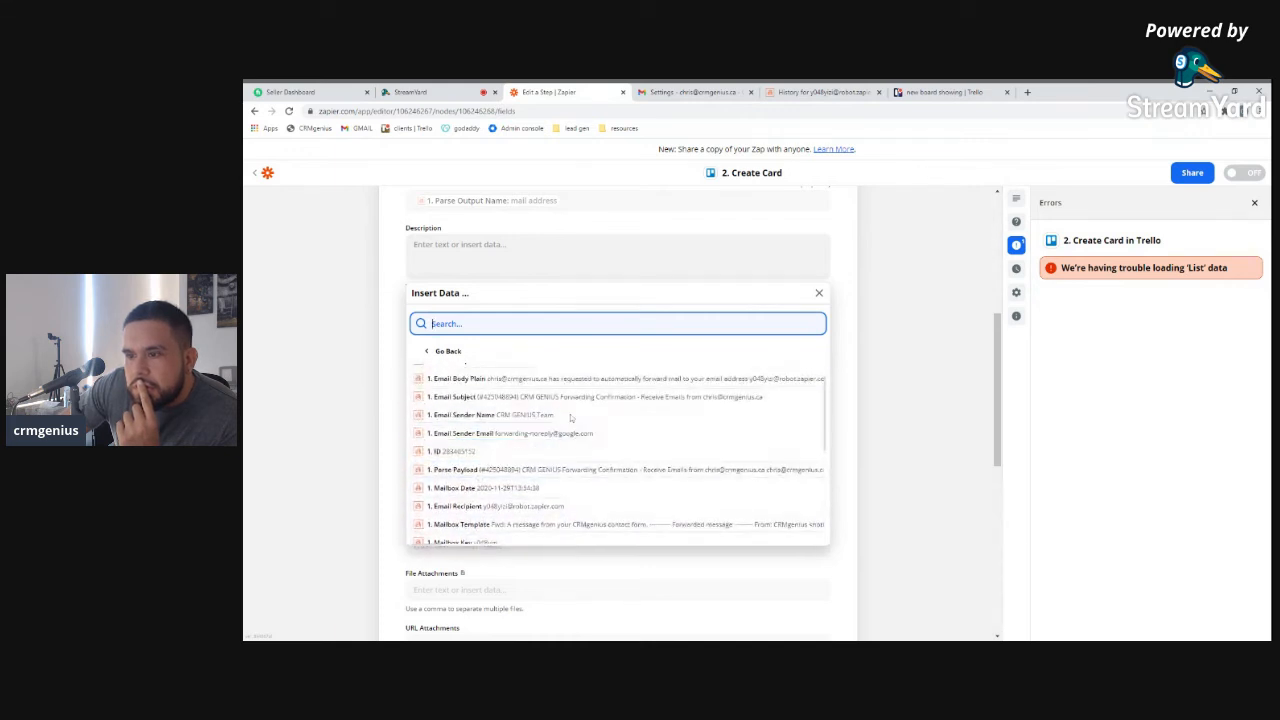
{"action": "scroll", "coordinate": [516, 415], "scroll_direction": "up", "scroll_amount": 1}
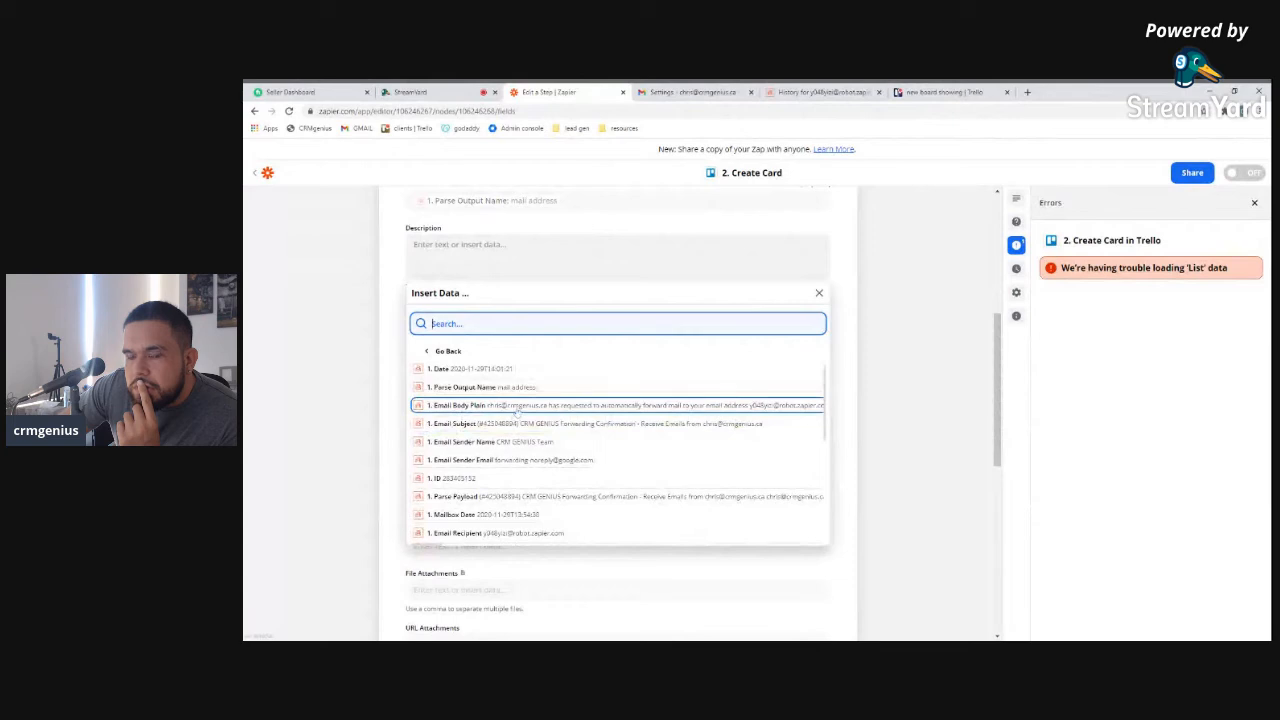
{"action": "left_click", "coordinate": [517, 411]}
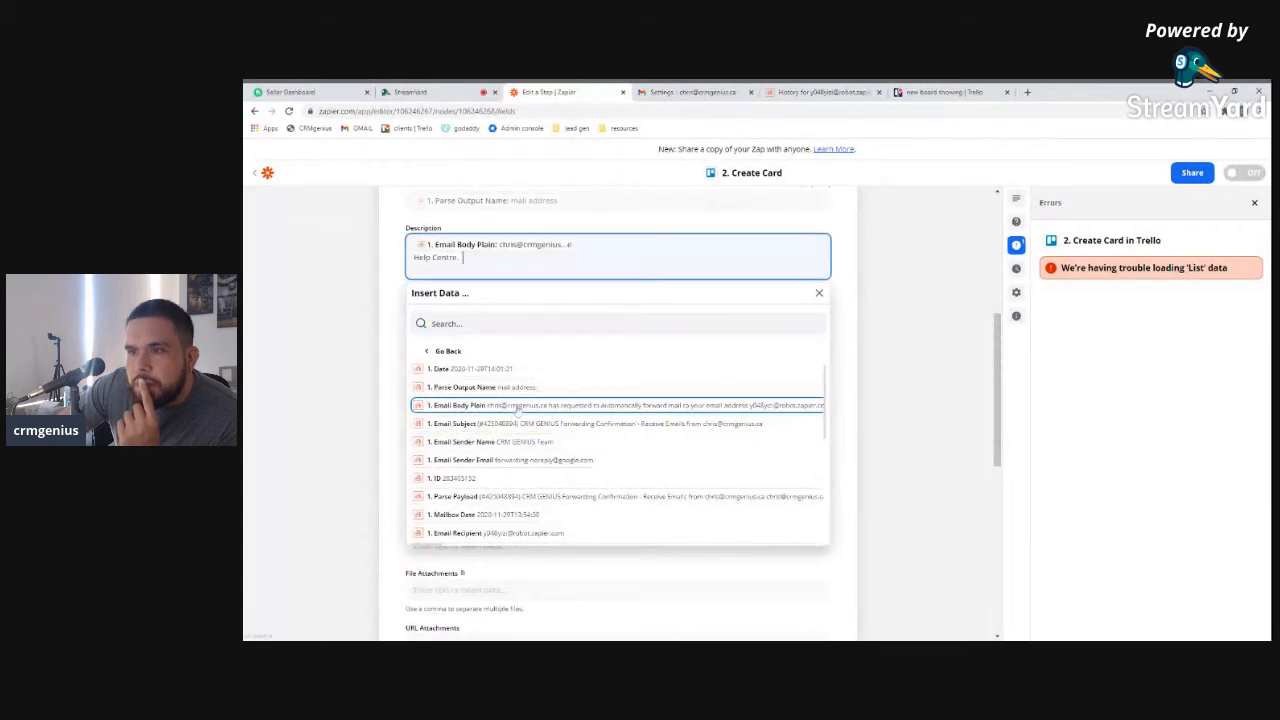
{"action": "left_click", "coordinate": [404, 341]}
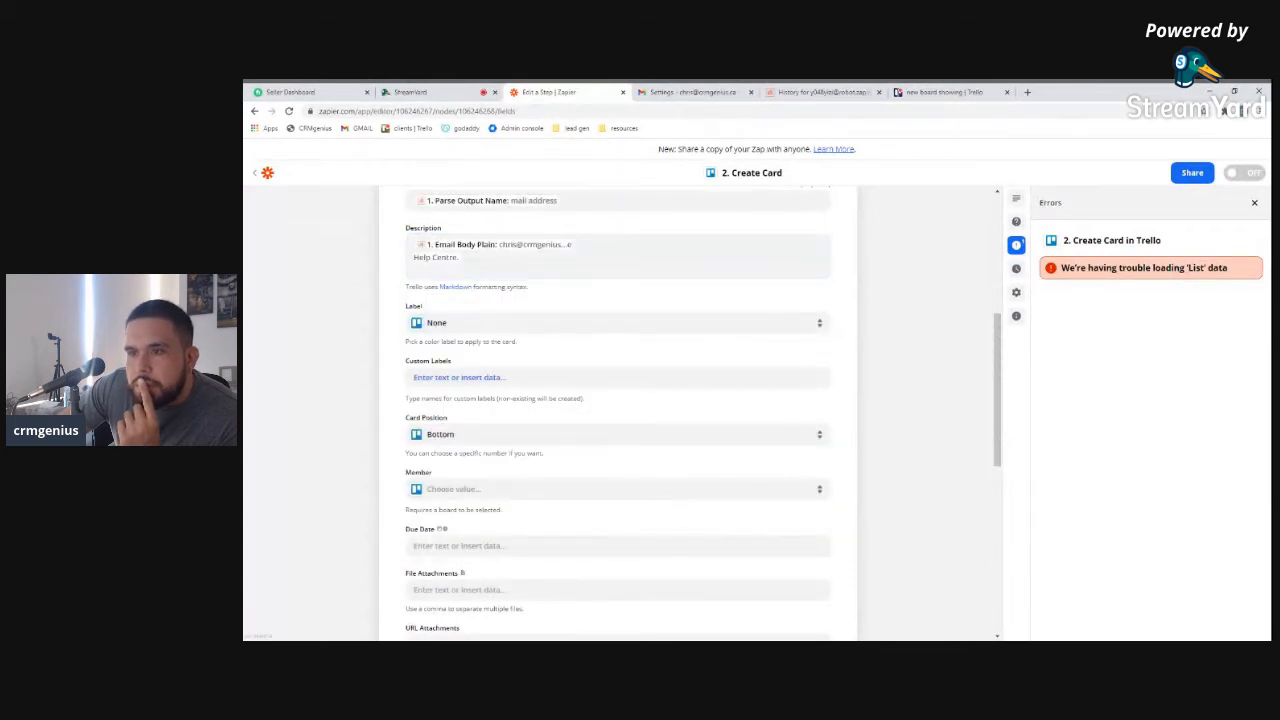
Browse the new email's fields for the card Email value, leaving it unmapped
{"action": "scroll", "coordinate": [510, 490], "scroll_direction": "down", "scroll_amount": 1}
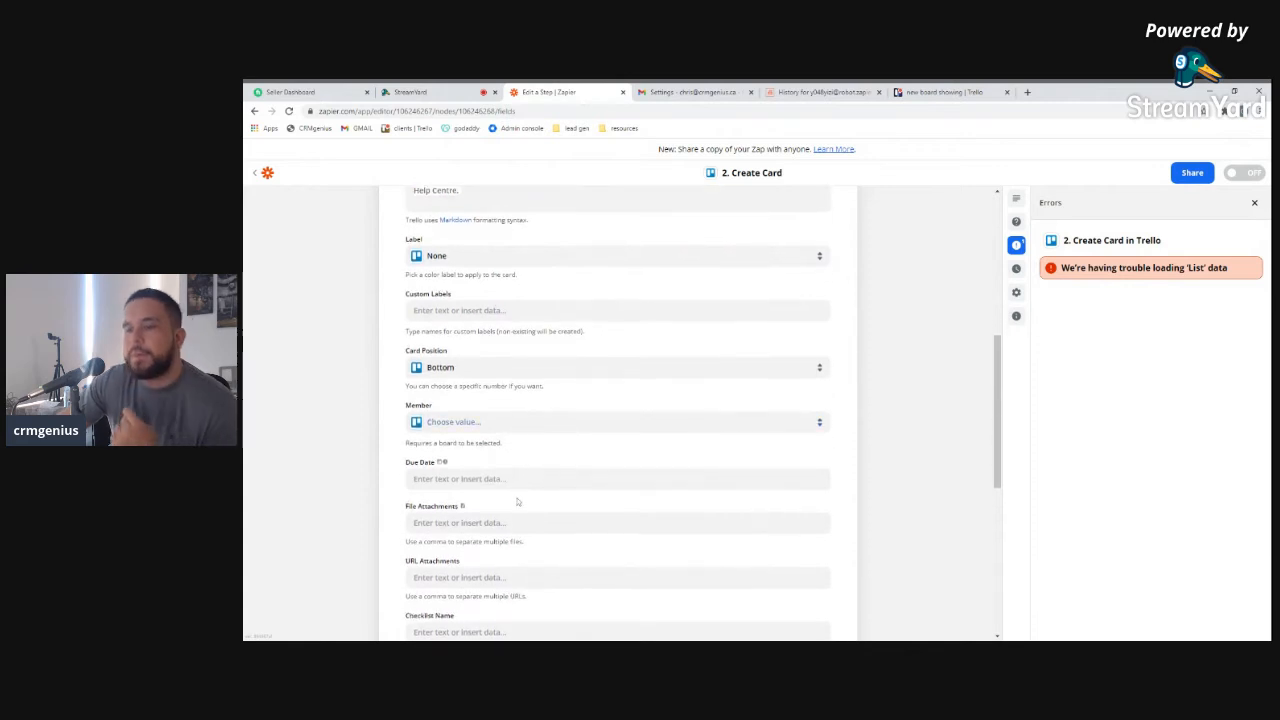
{"action": "scroll", "coordinate": [517, 501], "scroll_direction": "down", "scroll_amount": 4}
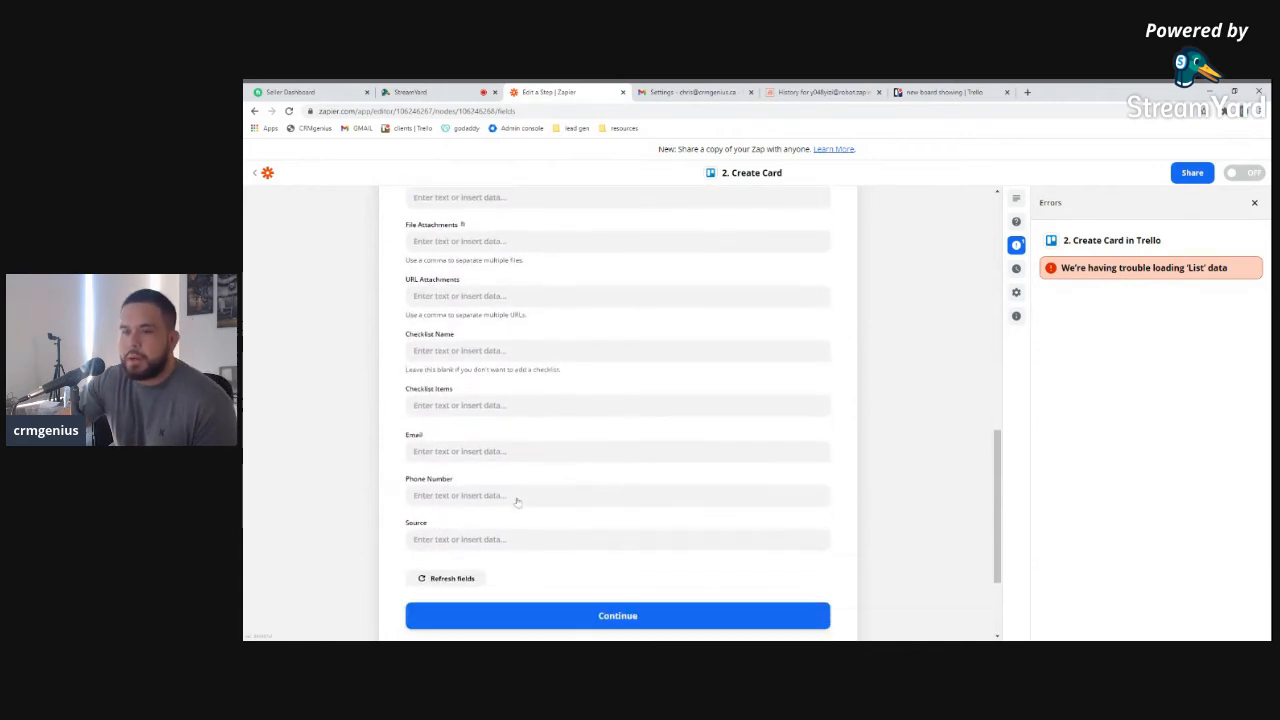
{"action": "left_click", "coordinate": [480, 451]}
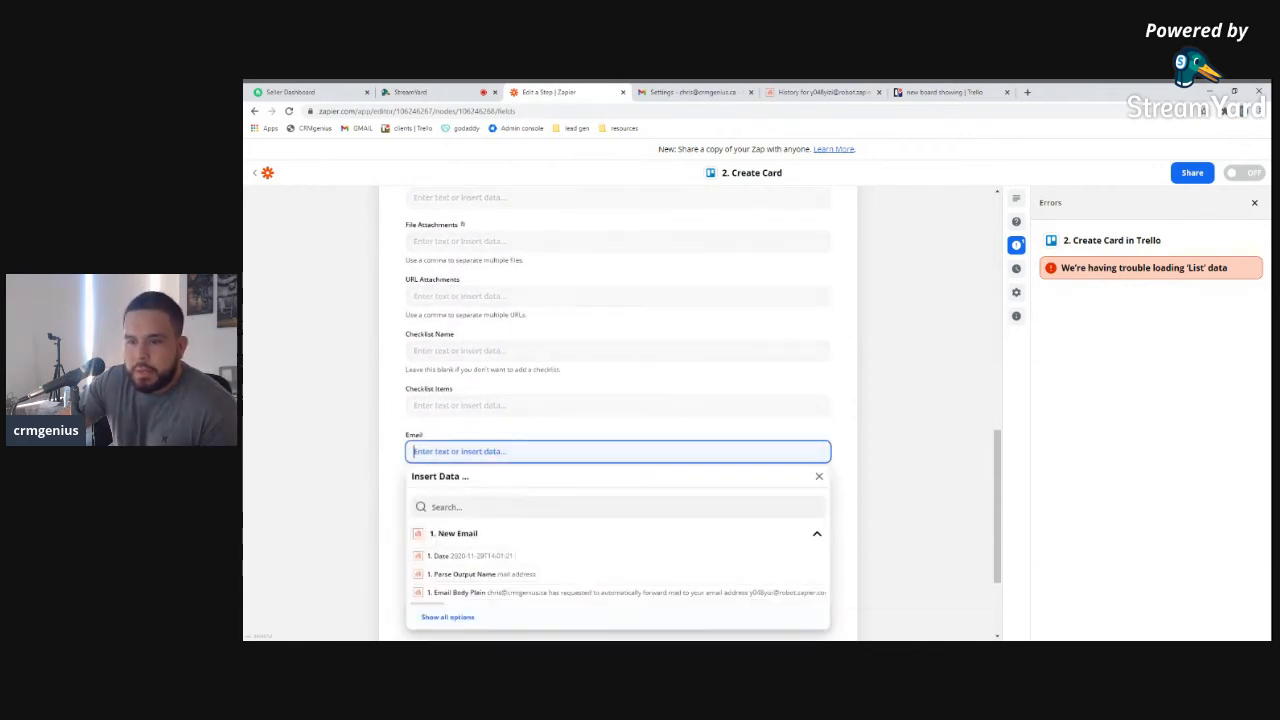
{"action": "left_click", "coordinate": [452, 617]}
{"action": "scroll", "coordinate": [494, 590], "scroll_direction": "down", "scroll_amount": 1}
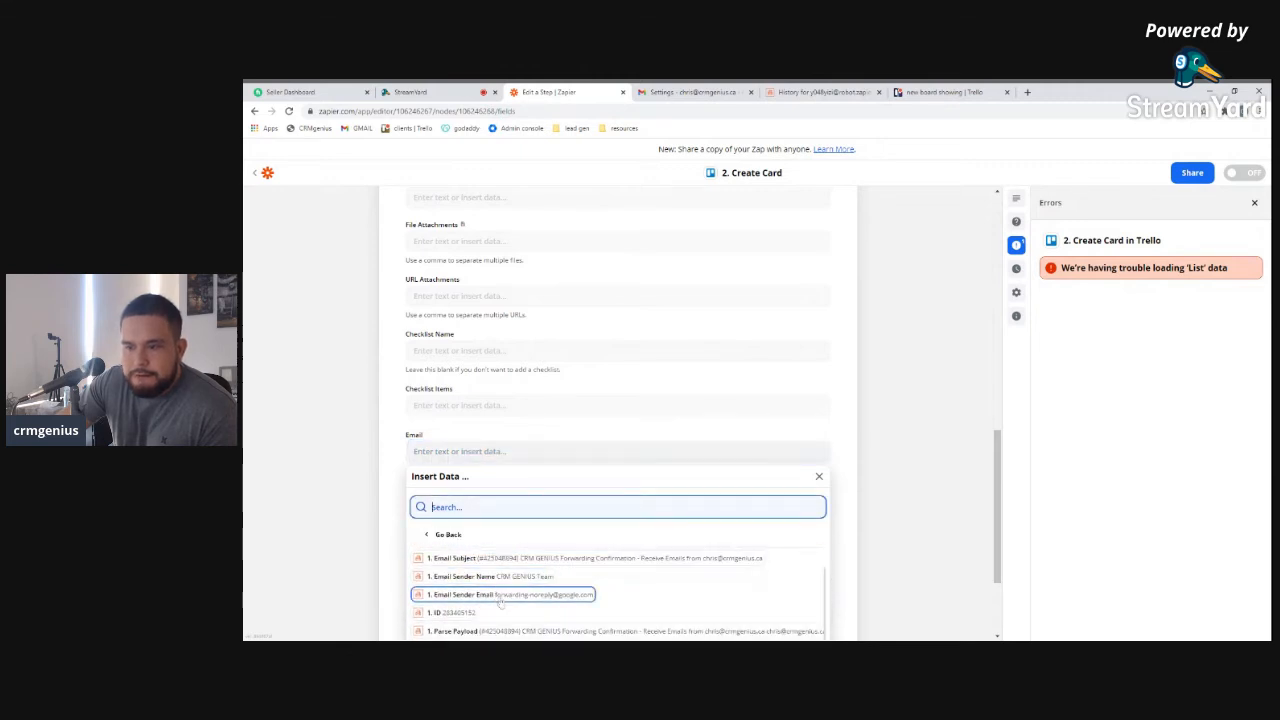
{"action": "scroll", "coordinate": [530, 604], "scroll_direction": "down", "scroll_amount": 3}
{"action": "scroll", "coordinate": [530, 604], "scroll_direction": "down", "scroll_amount": 5}
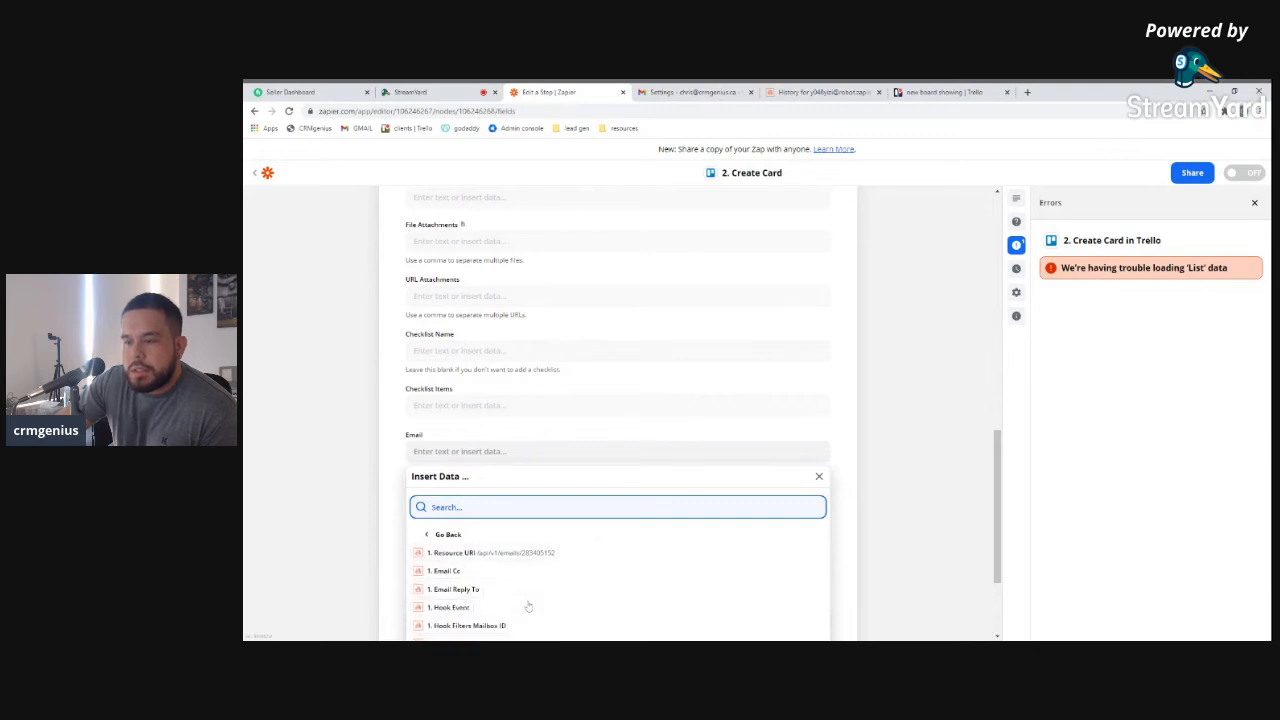
{"action": "left_click", "coordinate": [446, 534]}
Scroll back up the Create Card form and open a new blank browser tab
{"action": "scroll", "coordinate": [572, 491], "scroll_direction": "up", "scroll_amount": 10}
{"action": "scroll", "coordinate": [572, 491], "scroll_direction": "up", "scroll_amount": 2}
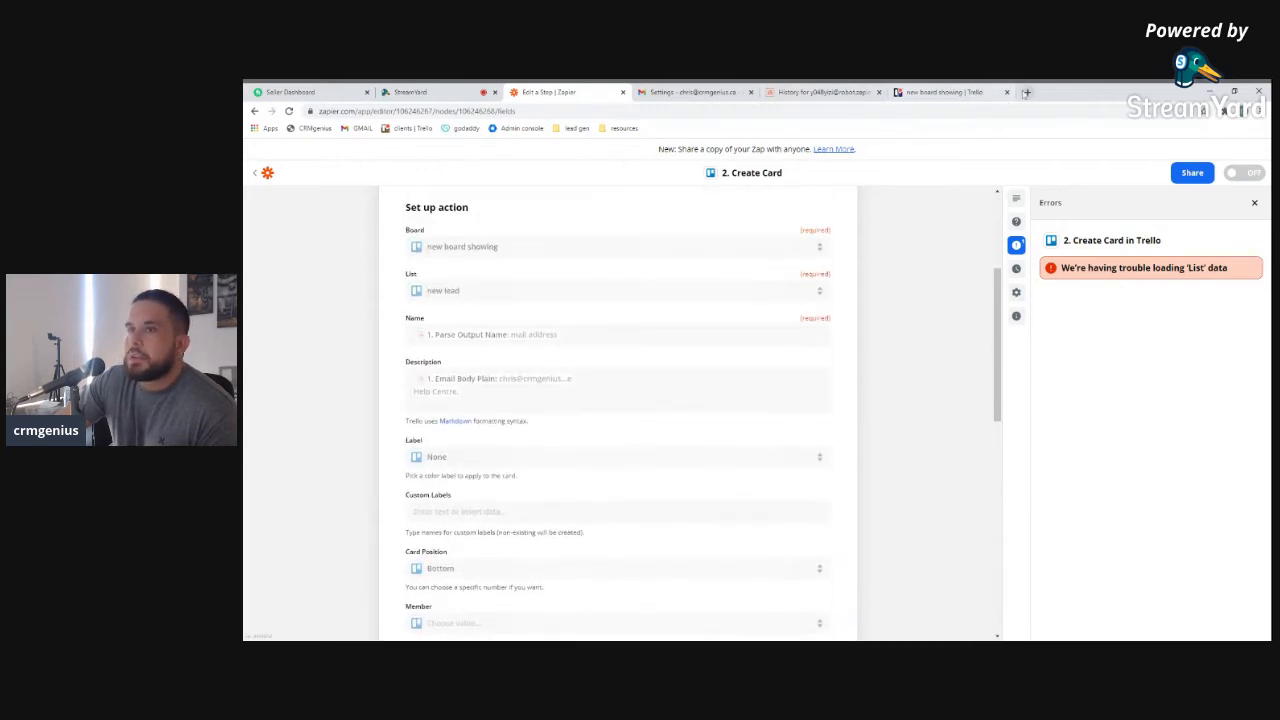
{"action": "left_click", "coordinate": [1027, 92]}
Re-check the forwarding confirmation email in the Email Parser history, then return to the blank tab
{"action": "left_click", "coordinate": [803, 93]}
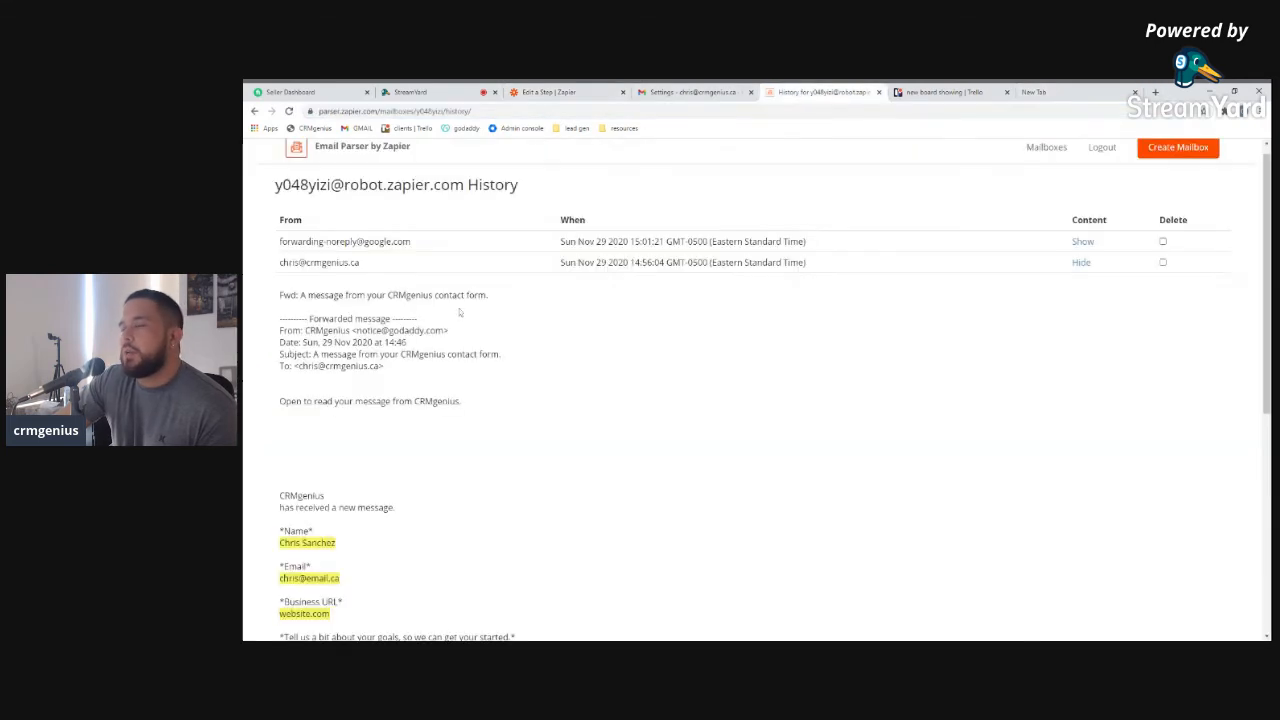
{"action": "left_click", "coordinate": [1082, 263]}
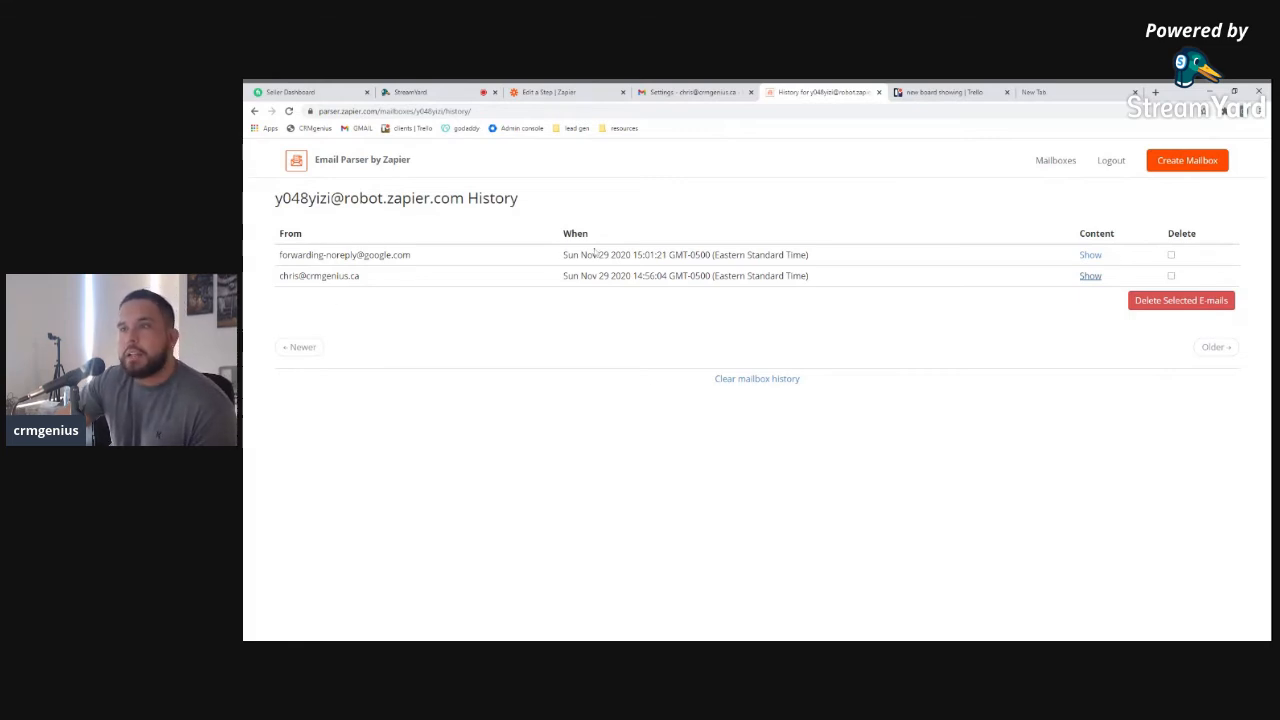
{"action": "left_click", "coordinate": [1090, 256]}
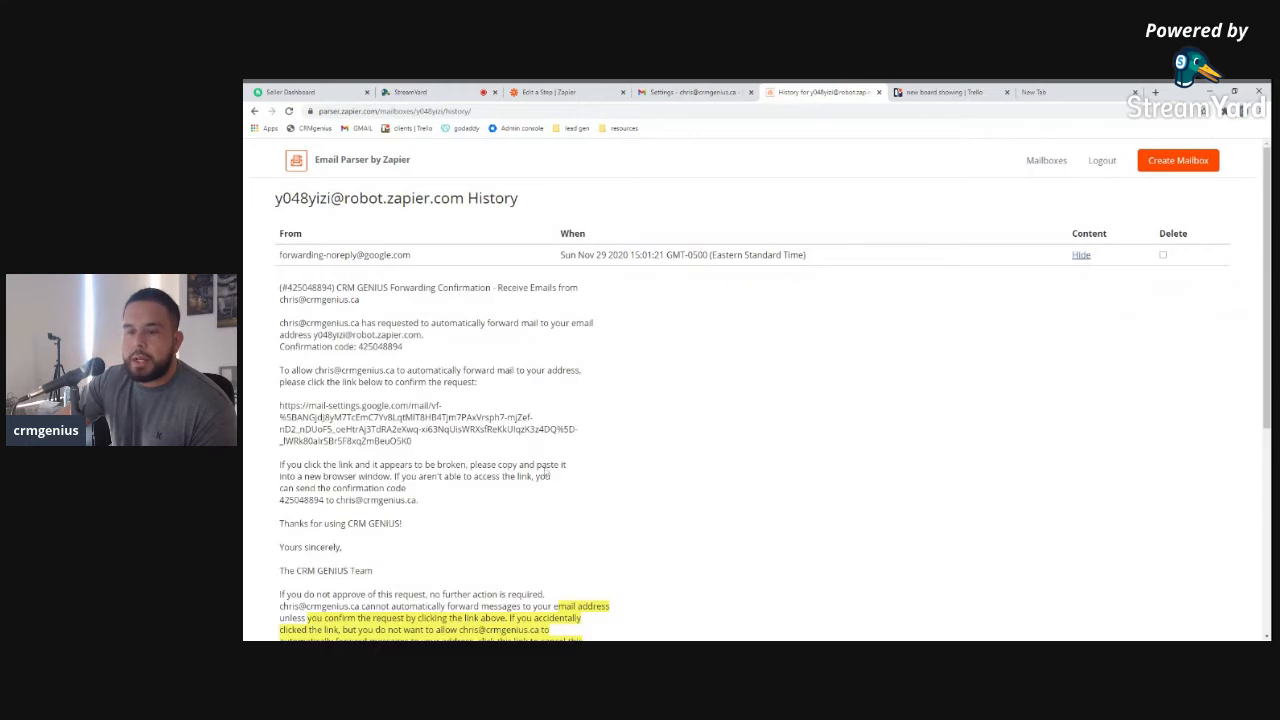
{"action": "scroll", "coordinate": [546, 470], "scroll_direction": "down", "scroll_amount": 1}
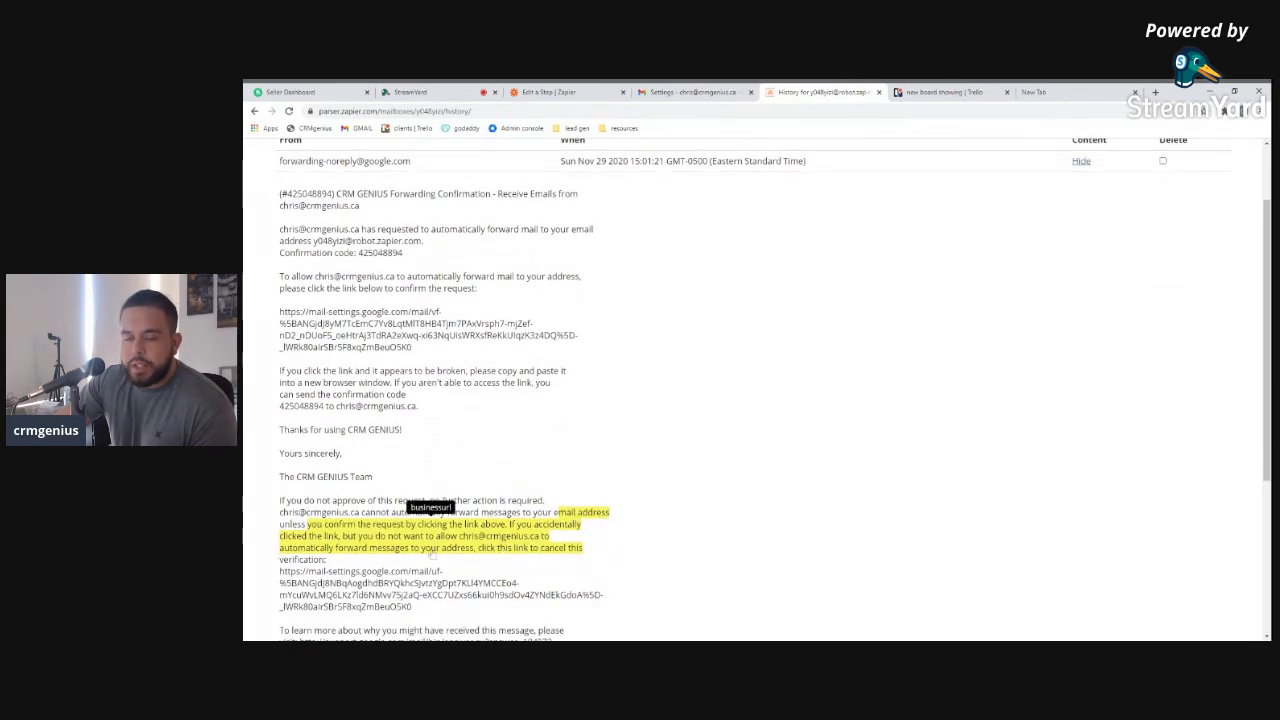
{"action": "scroll", "coordinate": [431, 553], "scroll_direction": "down", "scroll_amount": 1}
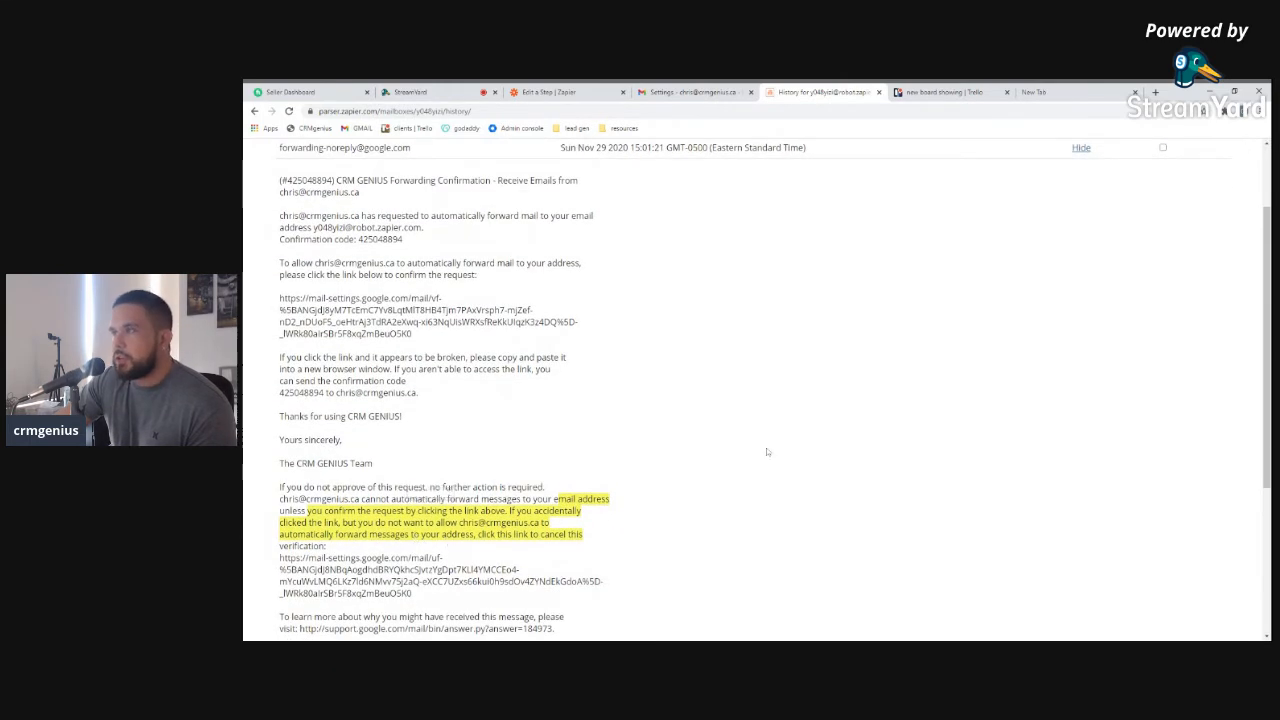
{"action": "scroll", "coordinate": [800, 453], "scroll_direction": "up", "scroll_amount": 1}
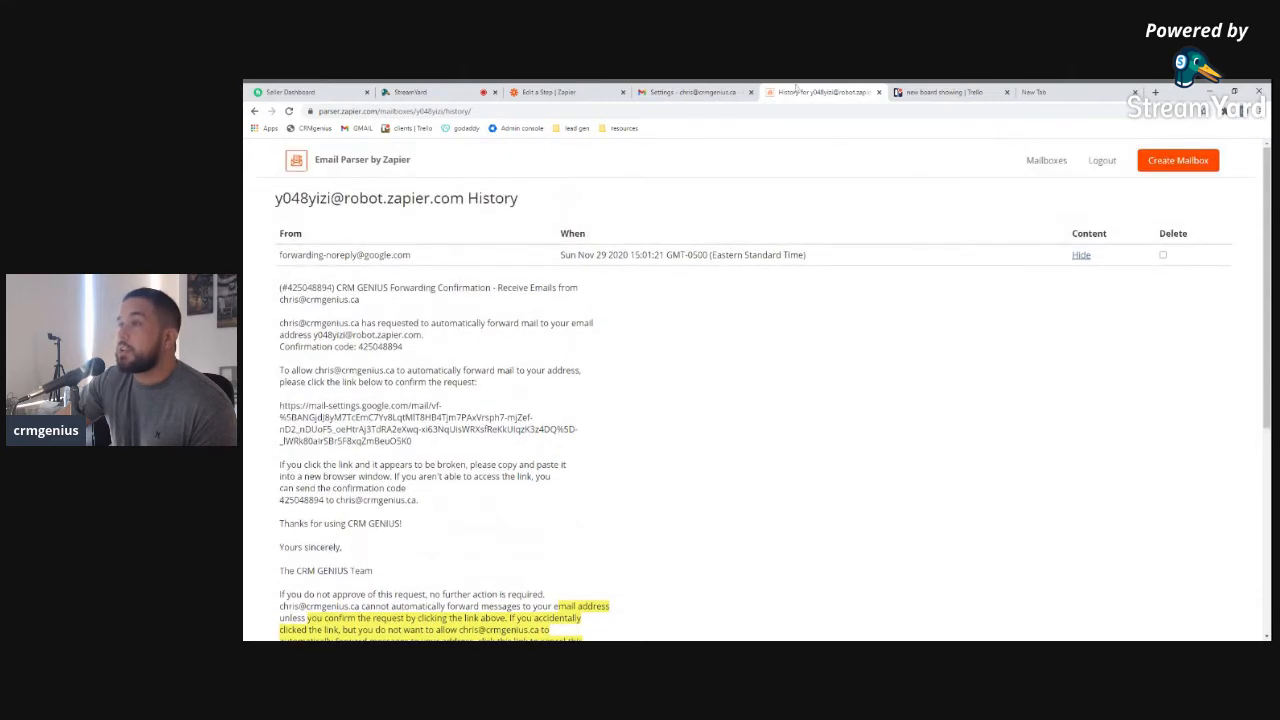
{"action": "left_click", "coordinate": [1029, 93]}
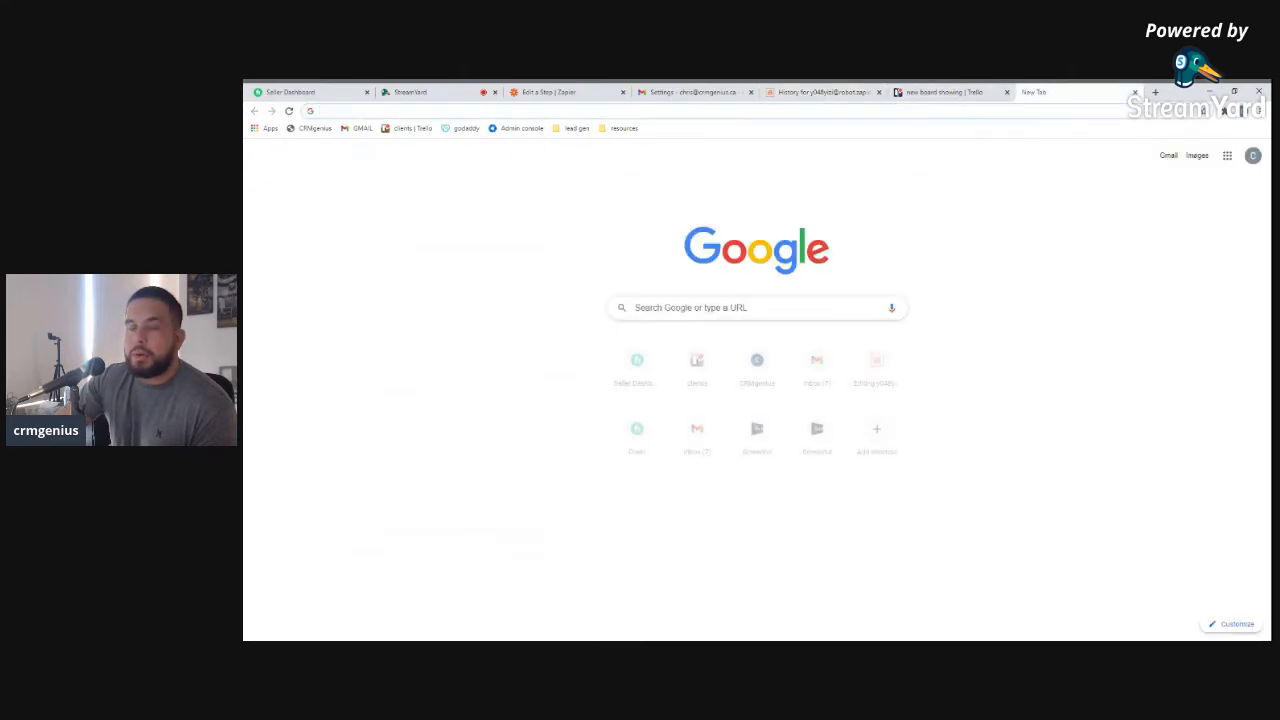
Open the CRMgenius website's Contact Us form
{"action": "left_click", "coordinate": [314, 128]}
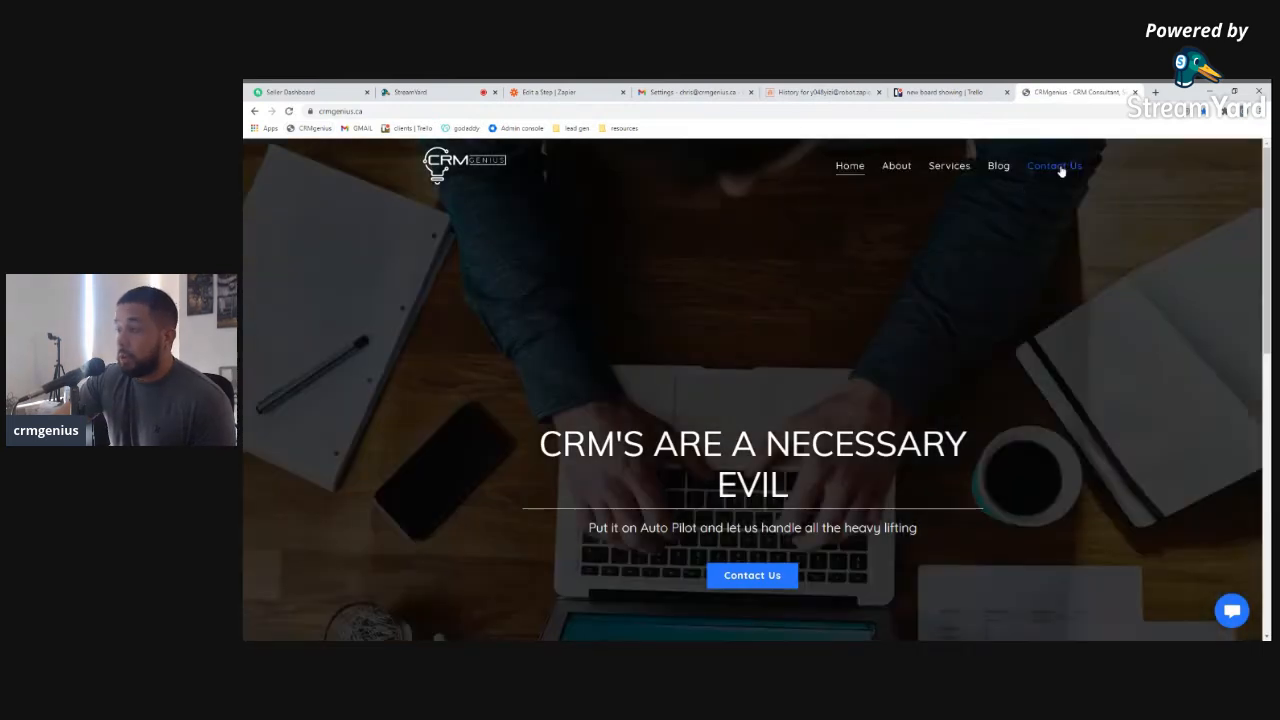
{"action": "left_click", "coordinate": [1057, 166]}
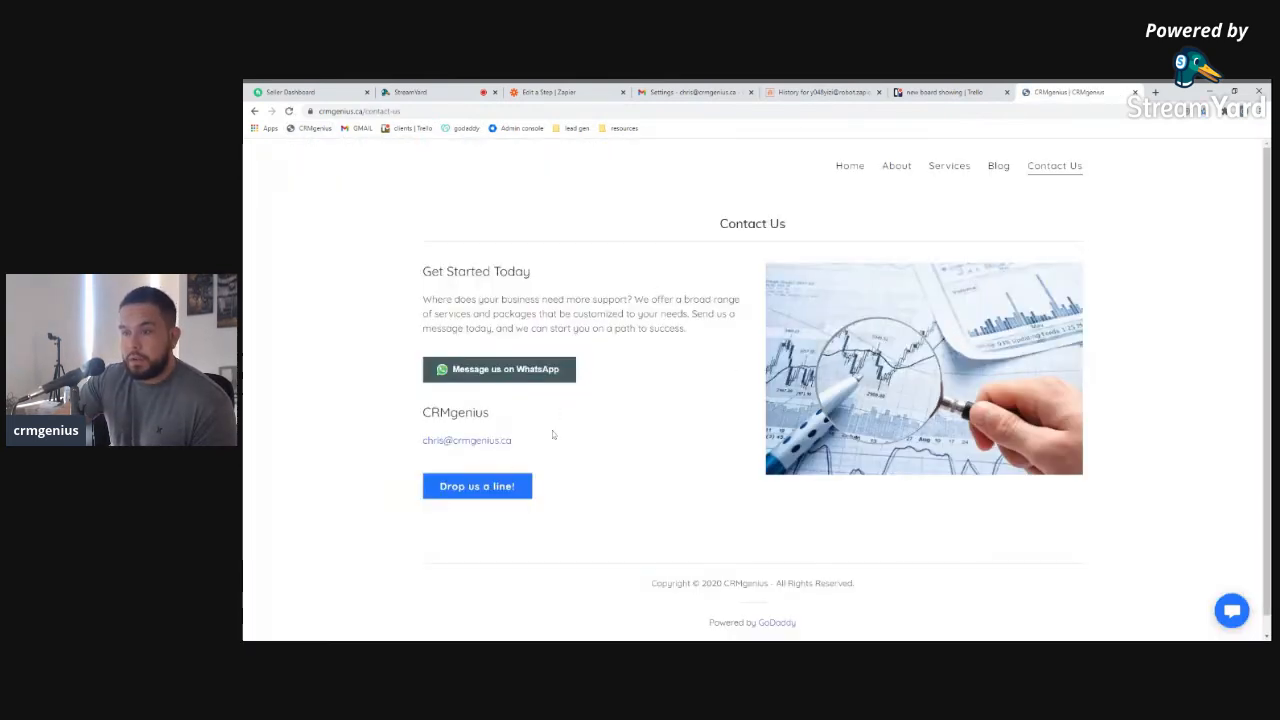
{"action": "left_click", "coordinate": [510, 488]}
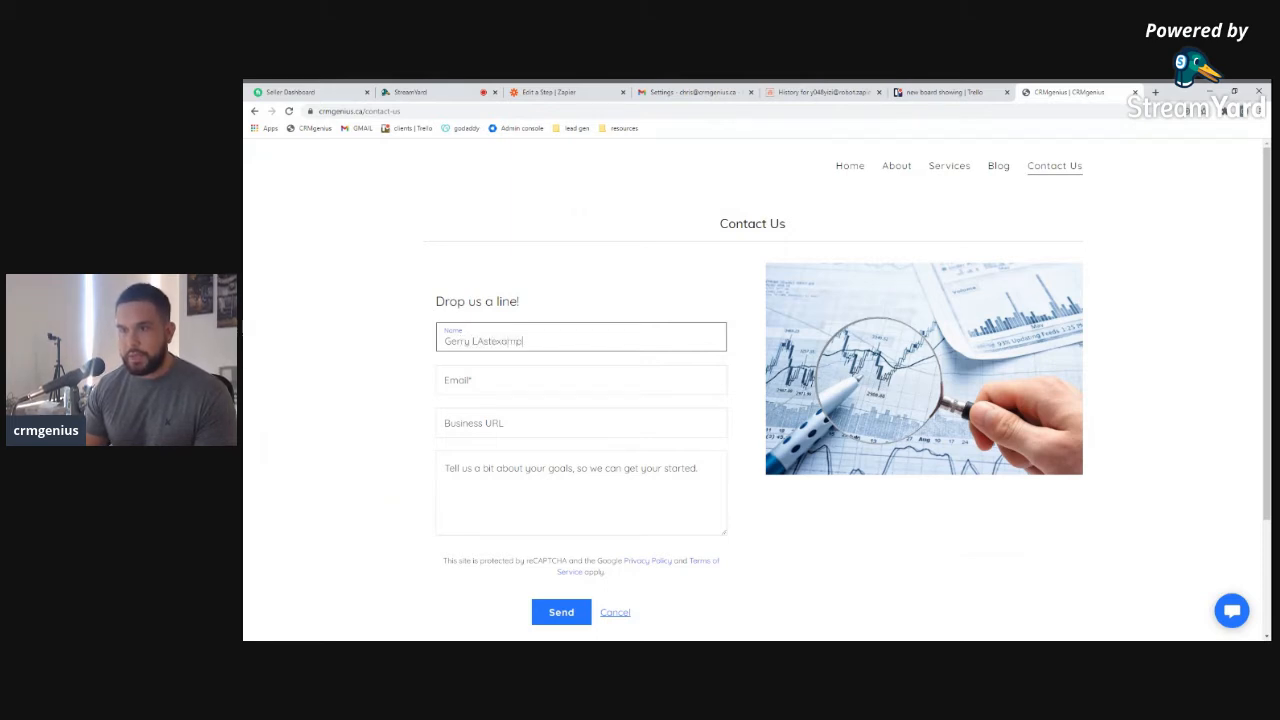
Fill in a name, an email, youtube.ca as business URL and a short message, and send it
{"action": "key", "text": "Tab"}
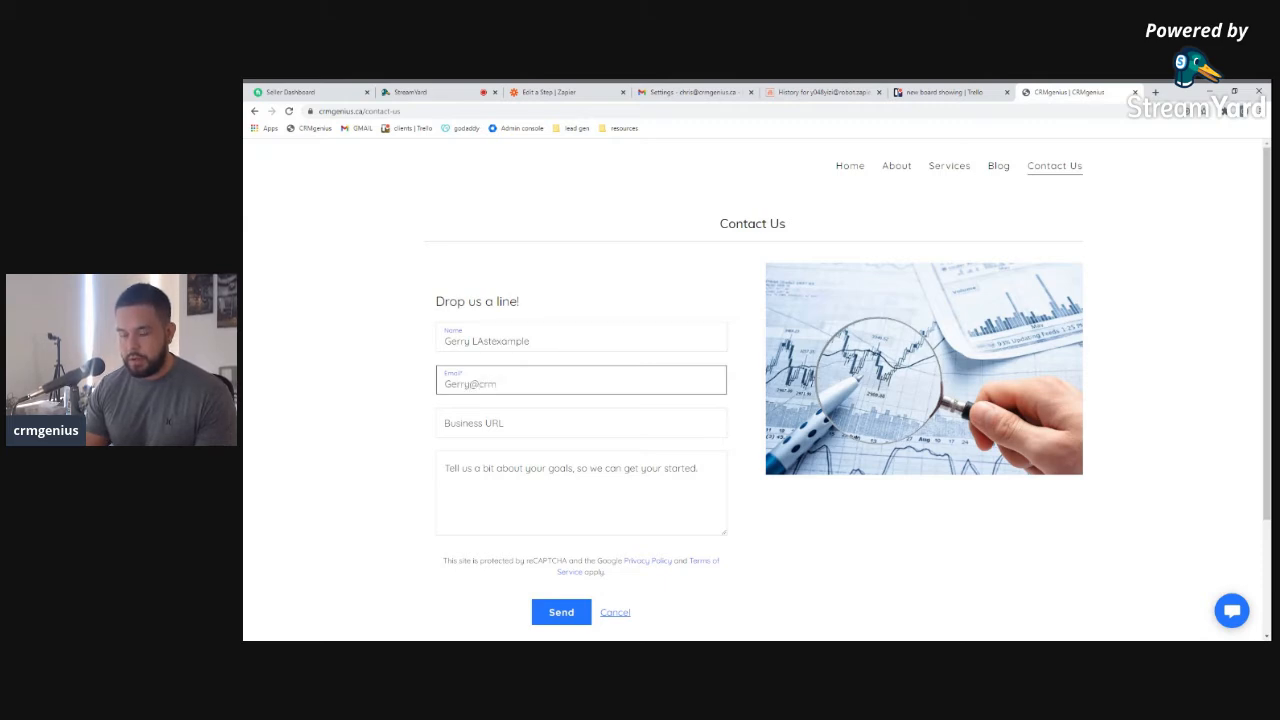
{"action": "key", "text": "Tab"}
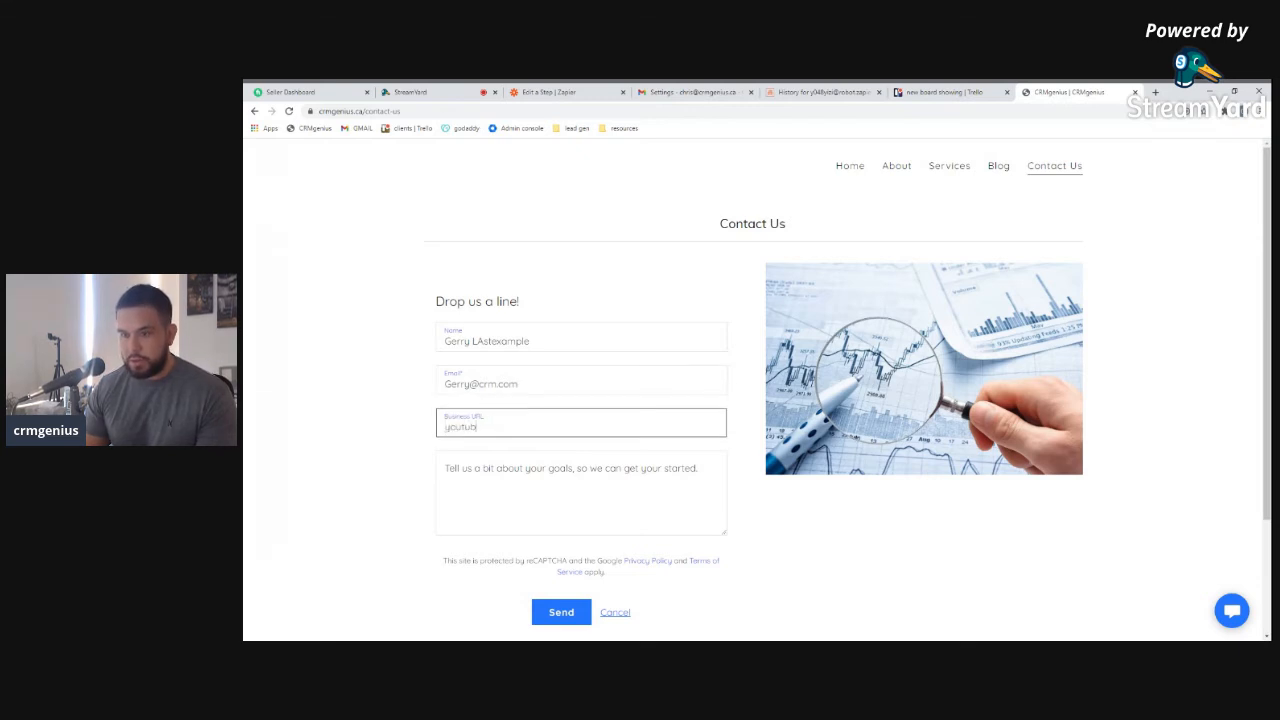
{"action": "key", "text": "Tab"}
{"action": "type", "text": "bl"}
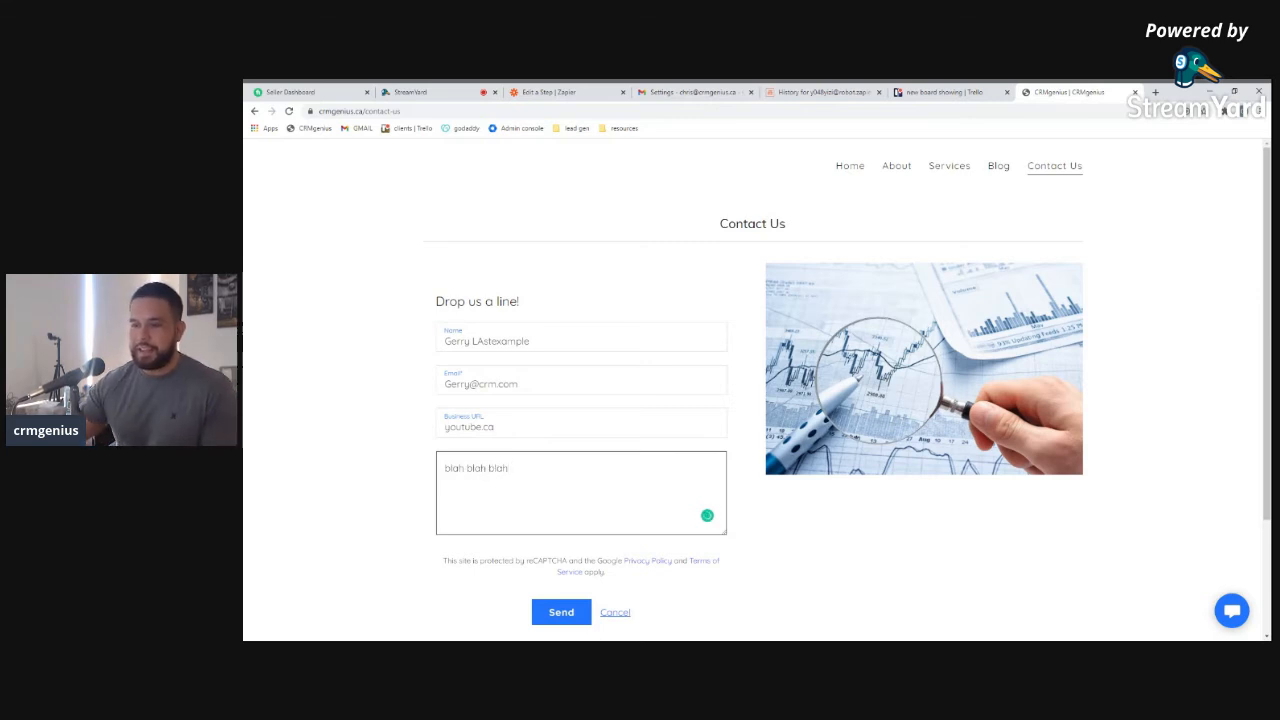
{"action": "left_click", "coordinate": [574, 611]}
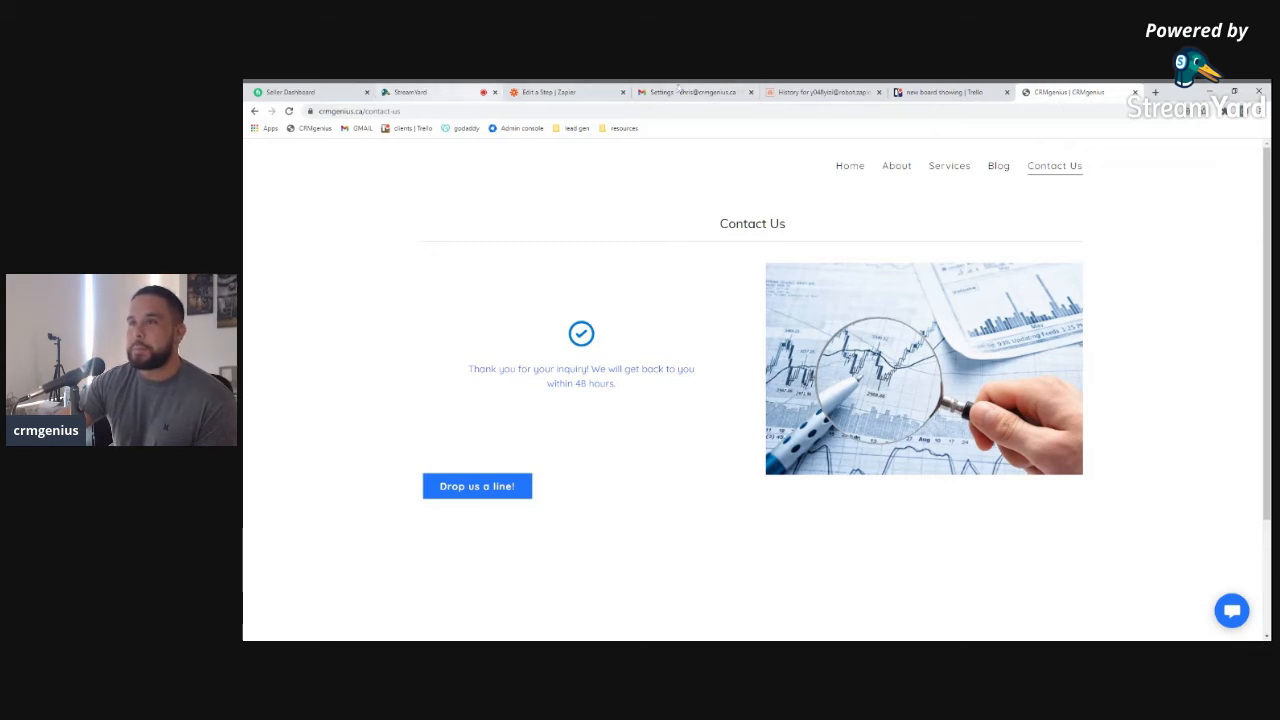
{"action": "left_click", "coordinate": [560, 92]}
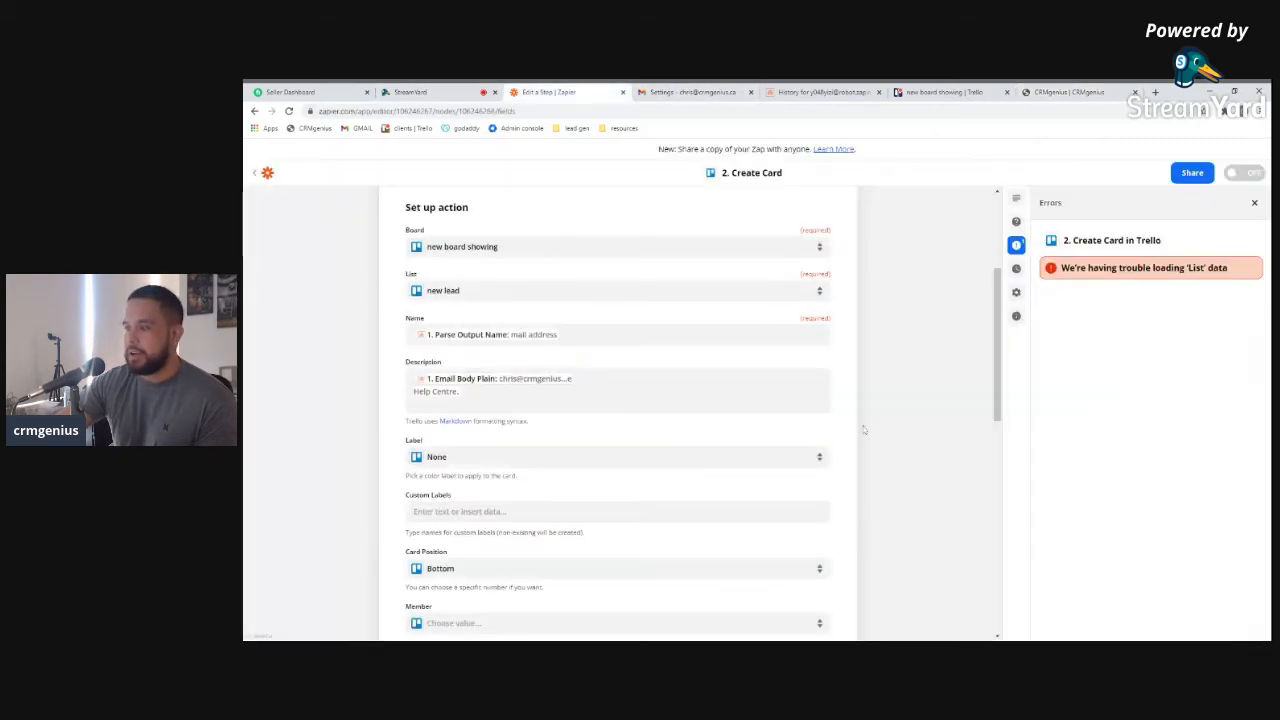
Refresh the Trello Create Card step's fields
{"action": "scroll", "coordinate": [882, 440], "scroll_direction": "up", "scroll_amount": 3}
{"action": "scroll", "coordinate": [740, 495], "scroll_direction": "down", "scroll_amount": 5}
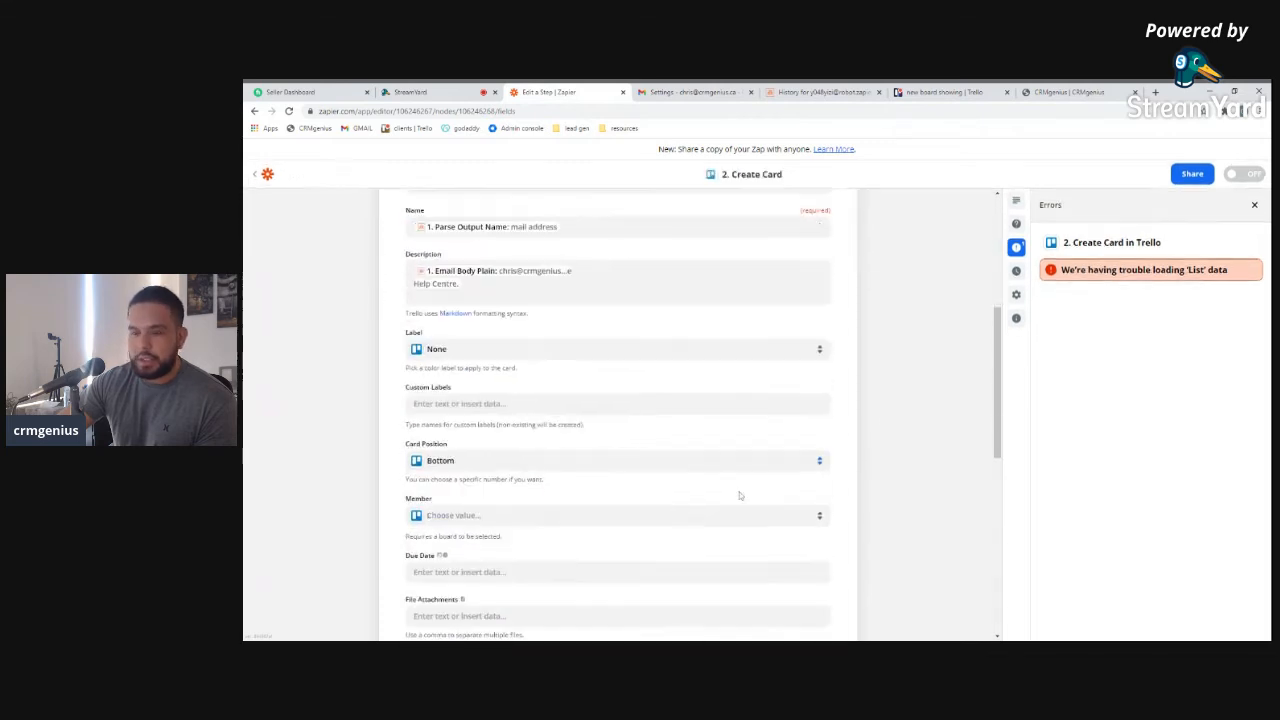
{"action": "scroll", "coordinate": [740, 495], "scroll_direction": "down", "scroll_amount": 10}
{"action": "left_click", "coordinate": [445, 459]}
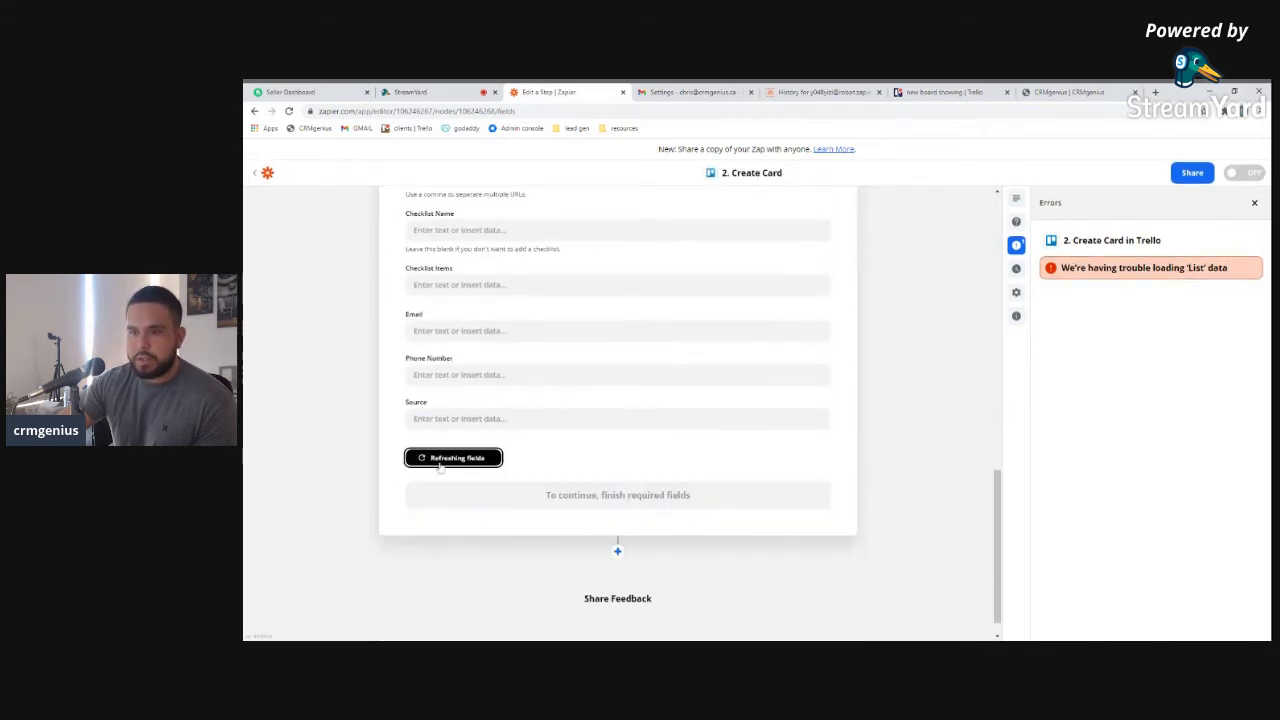
{"action": "scroll", "coordinate": [508, 345], "scroll_direction": "up", "scroll_amount": 4}
{"action": "scroll", "coordinate": [508, 345], "scroll_direction": "up", "scroll_amount": 3}
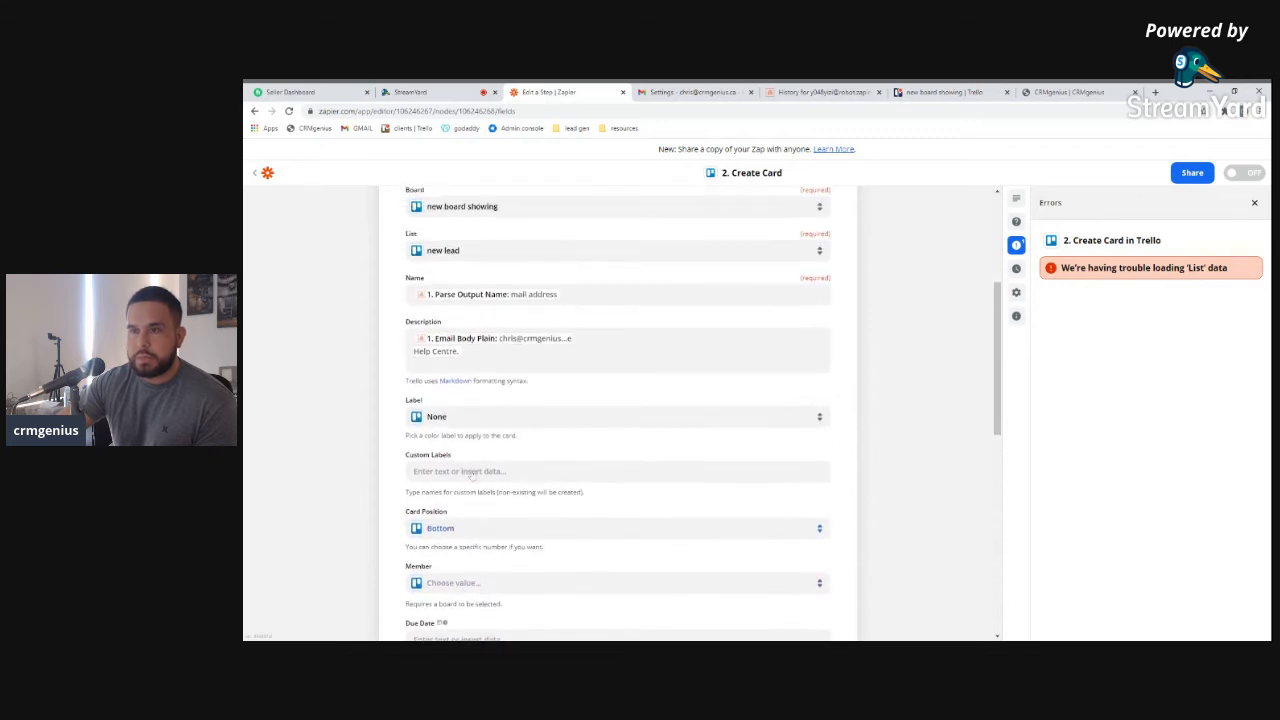
{"action": "scroll", "coordinate": [474, 507], "scroll_direction": "down", "scroll_amount": 3}
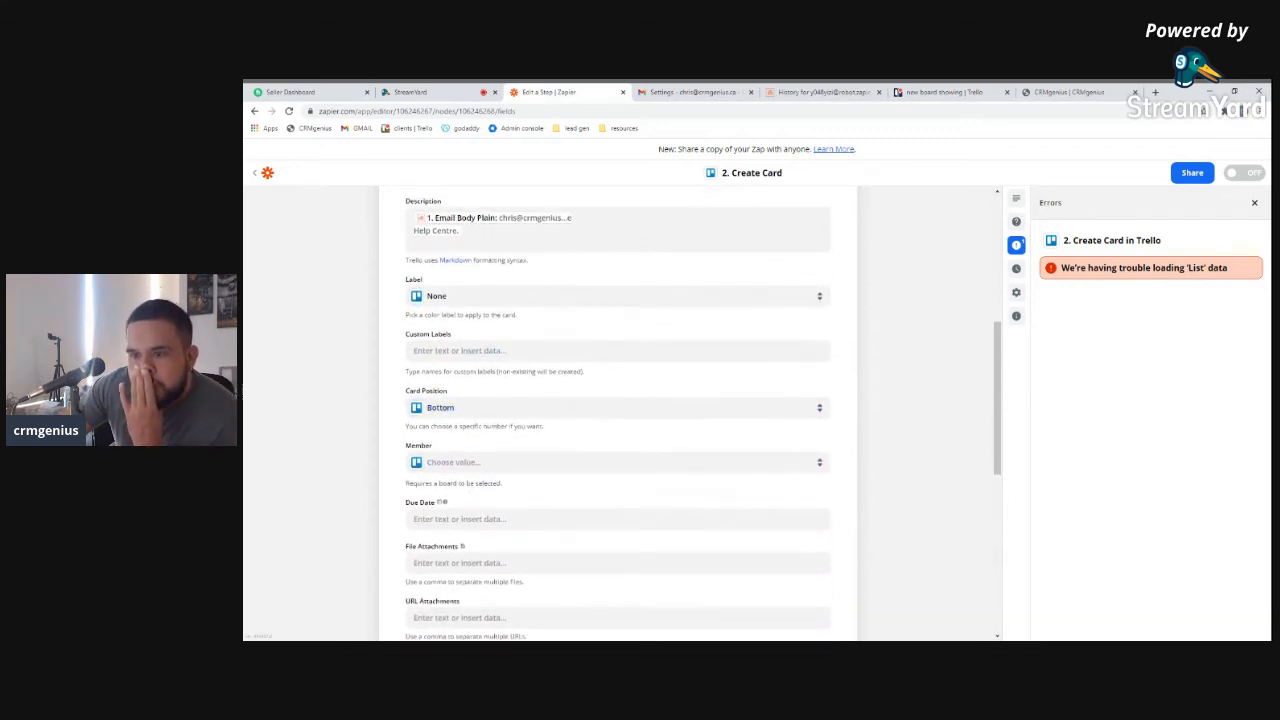
{"action": "scroll", "coordinate": [456, 456], "scroll_direction": "down", "scroll_amount": 5}
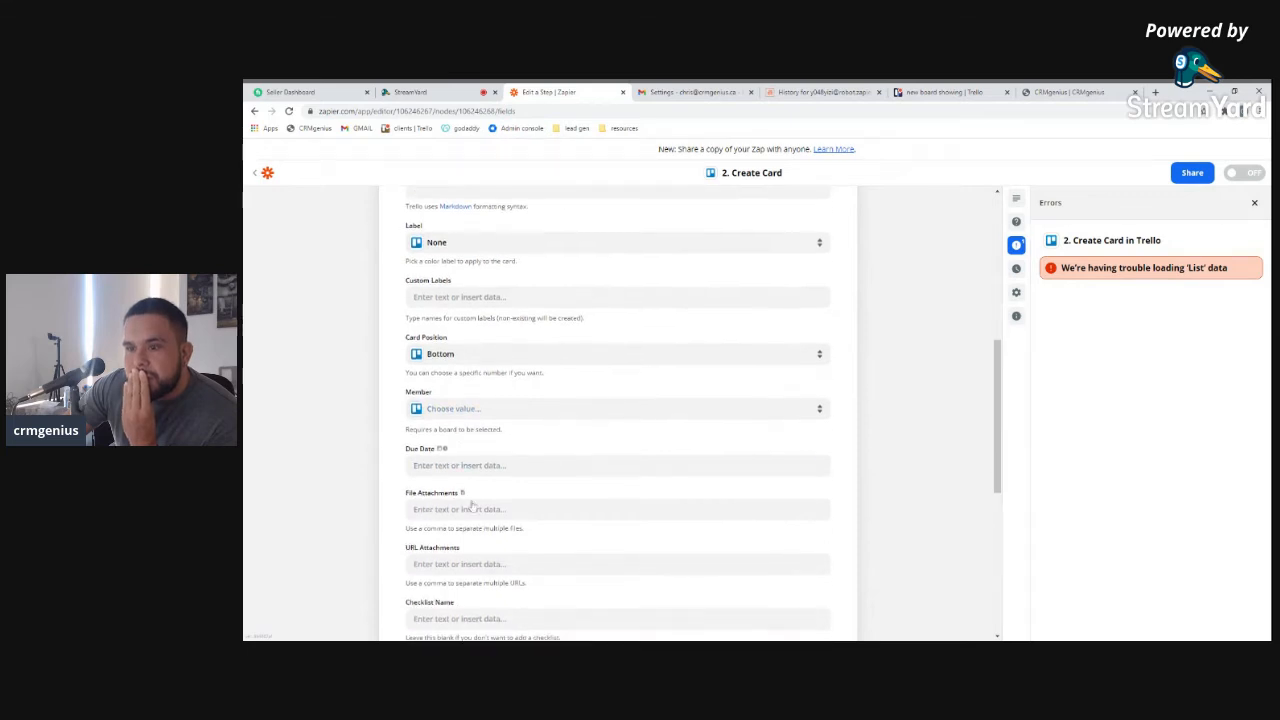
{"action": "scroll", "coordinate": [477, 553], "scroll_direction": "down", "scroll_amount": 3}
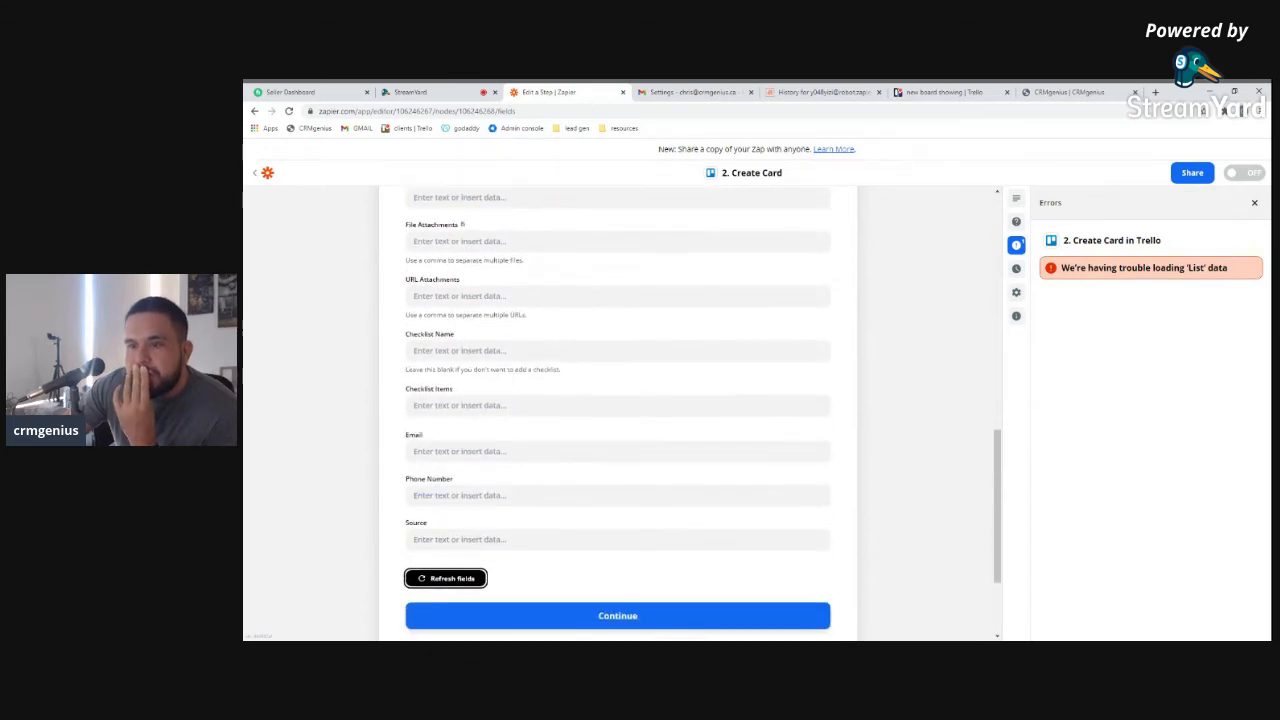
Open the card Email's full trigger field list and close it without choosing anything
{"action": "left_click", "coordinate": [447, 455]}
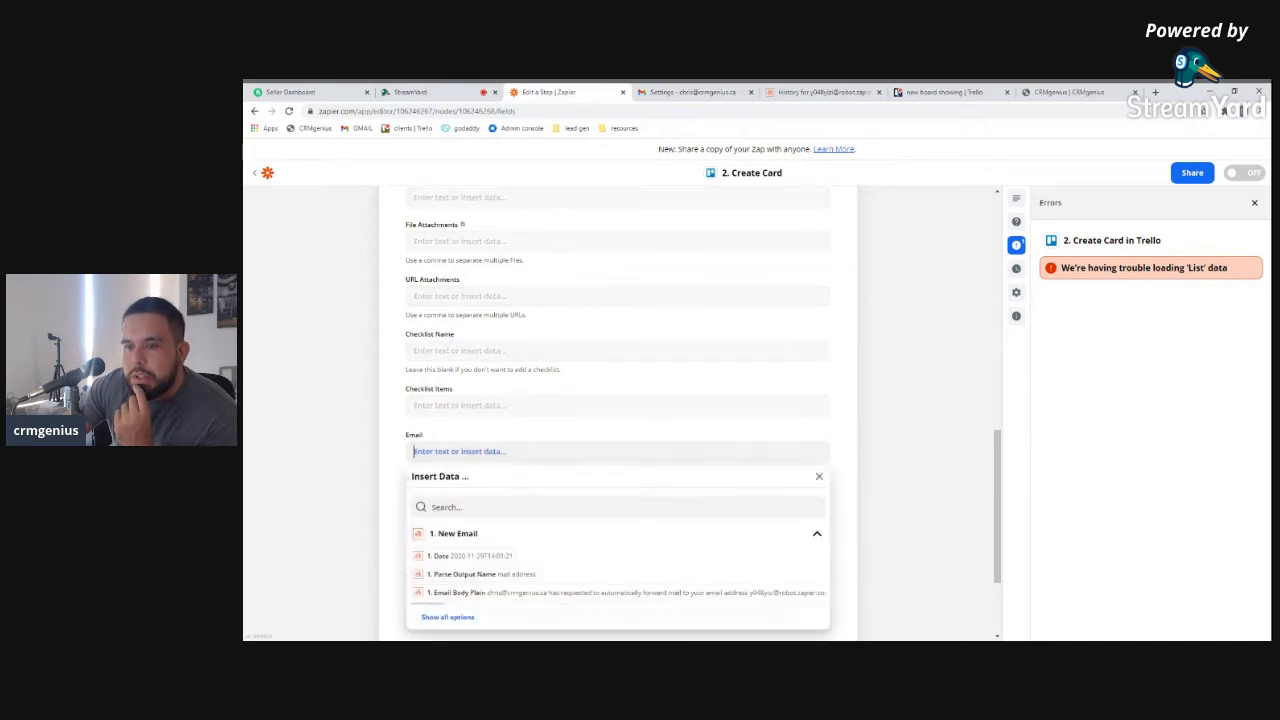
{"action": "left_click", "coordinate": [448, 598]}
{"action": "scroll", "coordinate": [504, 544], "scroll_direction": "down", "scroll_amount": 3}
{"action": "scroll", "coordinate": [601, 575], "scroll_direction": "up", "scroll_amount": 4}
{"action": "left_click", "coordinate": [855, 374]}
{"action": "scroll", "coordinate": [864, 375], "scroll_direction": "up", "scroll_amount": 10}
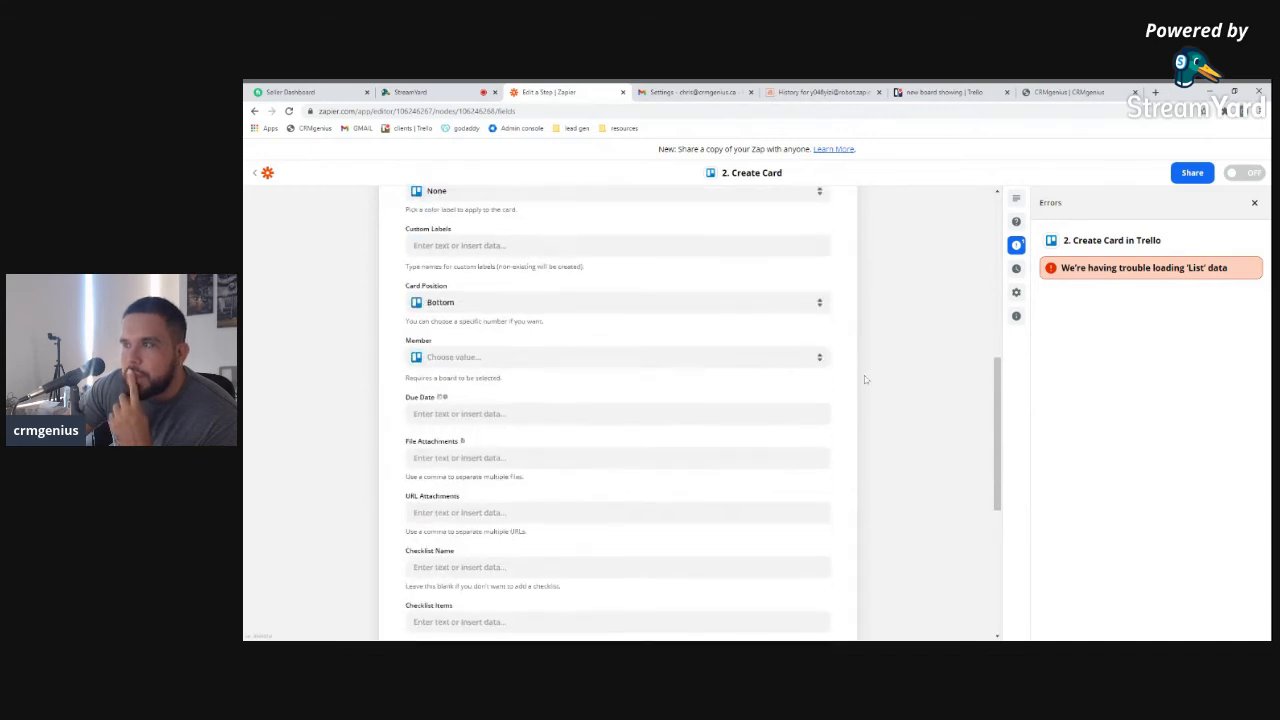
{"action": "scroll", "coordinate": [864, 375], "scroll_direction": "up", "scroll_amount": 2}
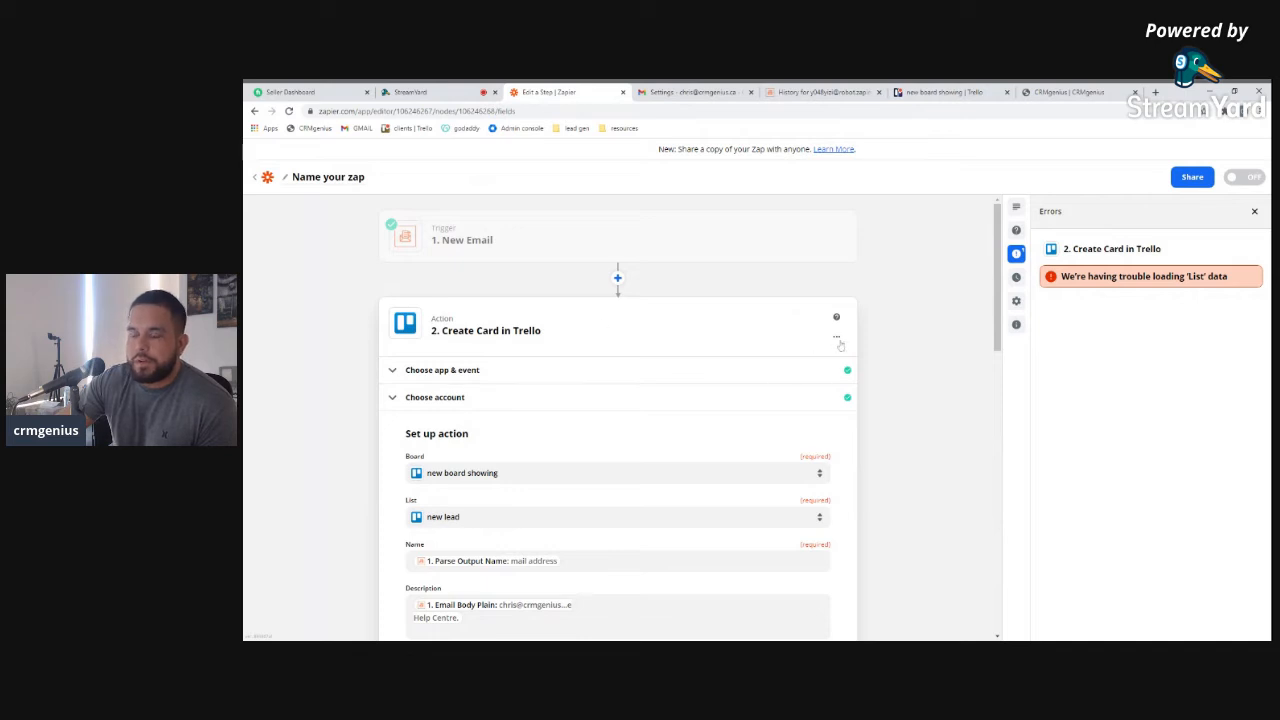
Delete the Trello Create Card step from the zap
{"action": "left_click", "coordinate": [837, 338]}
{"action": "left_click", "coordinate": [790, 385]}
{"action": "left_click", "coordinate": [822, 387]}
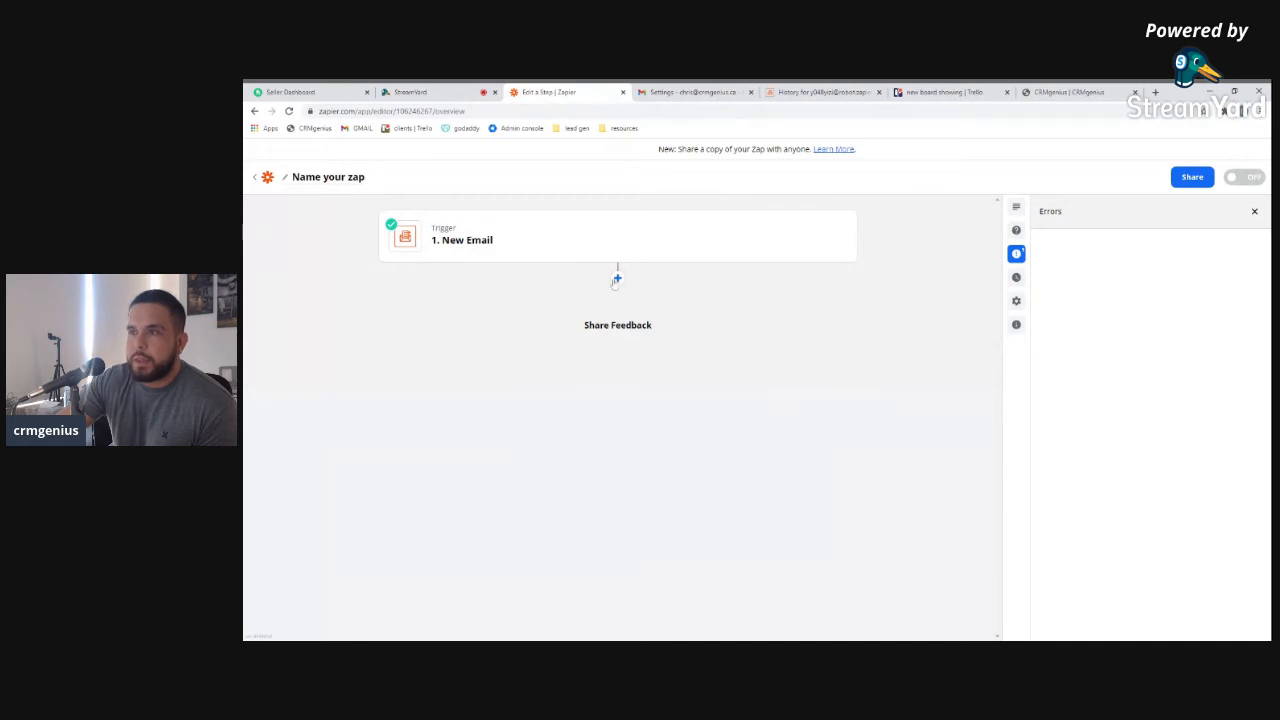
{"action": "left_click", "coordinate": [619, 281]}
Expand the New Email trigger and test it for a sample email
{"action": "left_click", "coordinate": [480, 241]}
{"action": "left_click", "coordinate": [434, 312]}
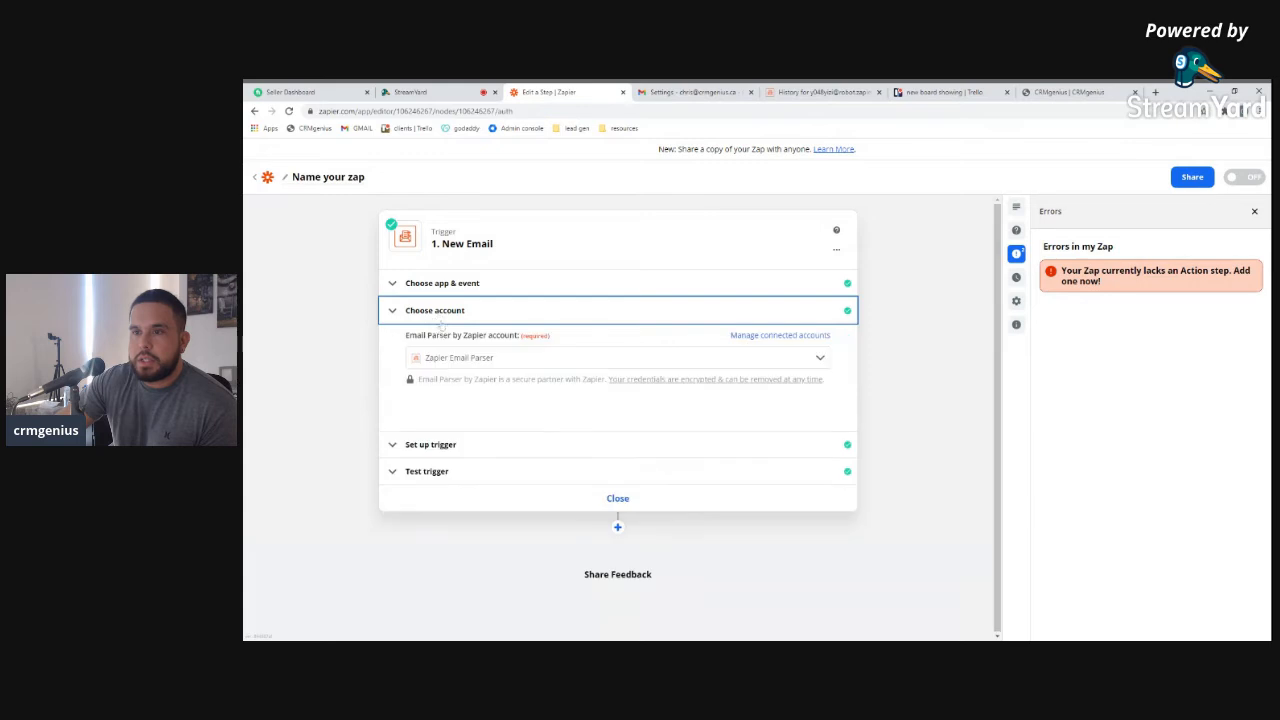
{"action": "left_click", "coordinate": [445, 452]}
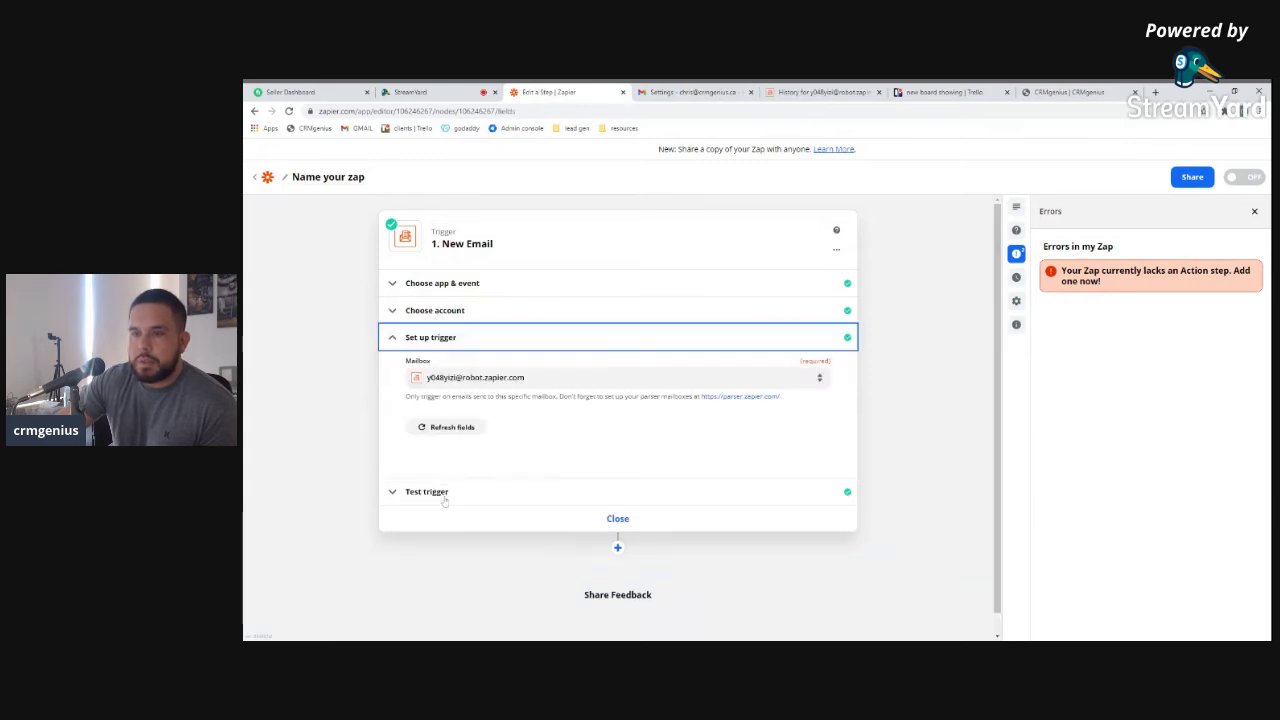
{"action": "left_click", "coordinate": [436, 495]}
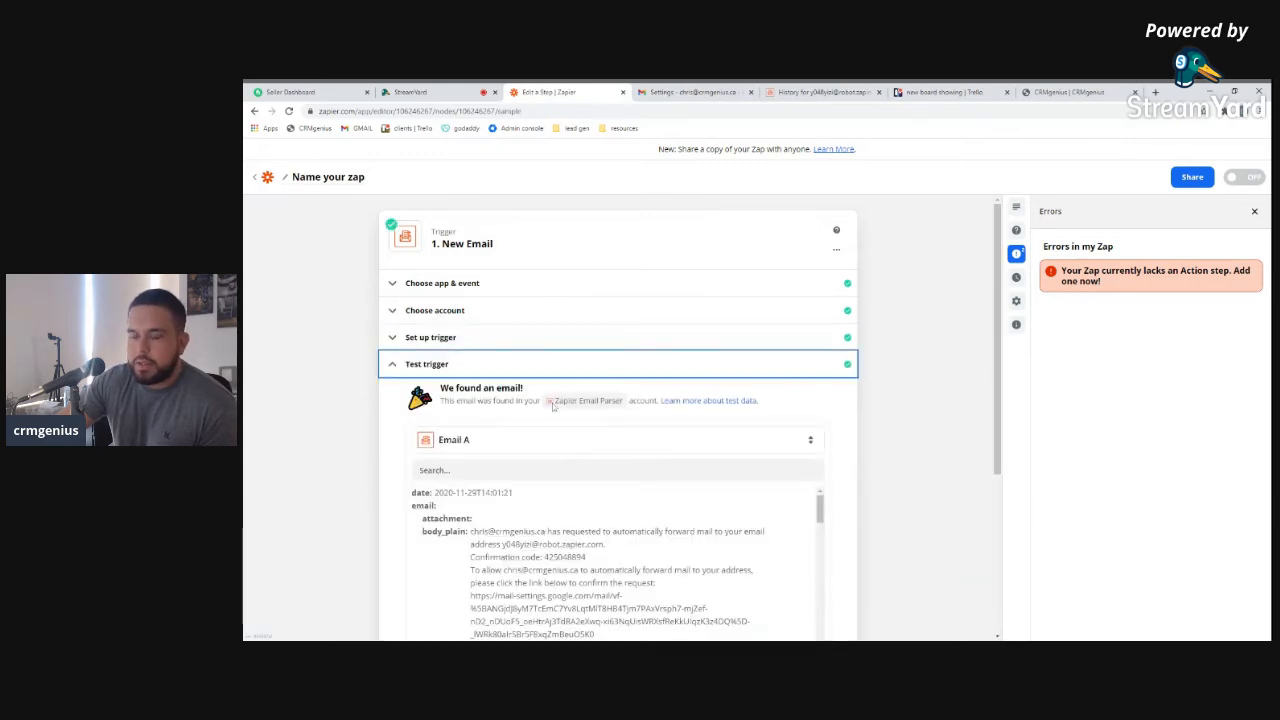
{"action": "scroll", "coordinate": [552, 407], "scroll_direction": "down", "scroll_amount": 3}
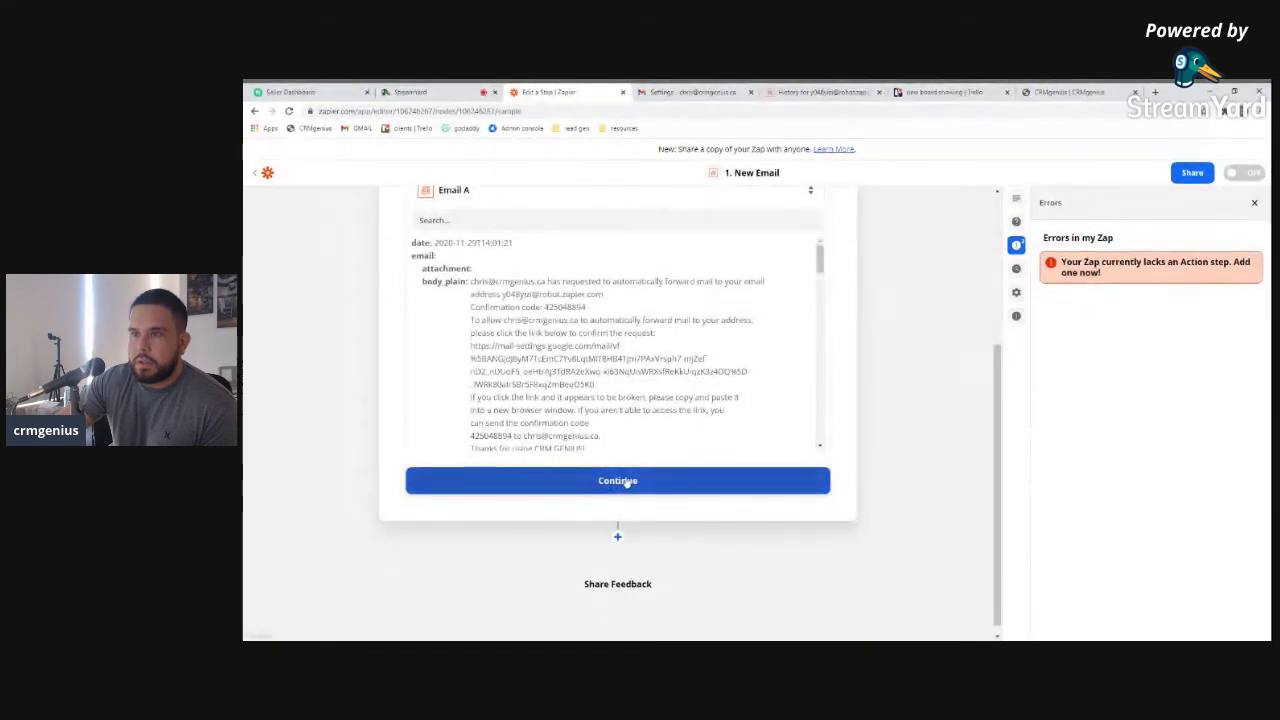
{"action": "left_click", "coordinate": [622, 470]}
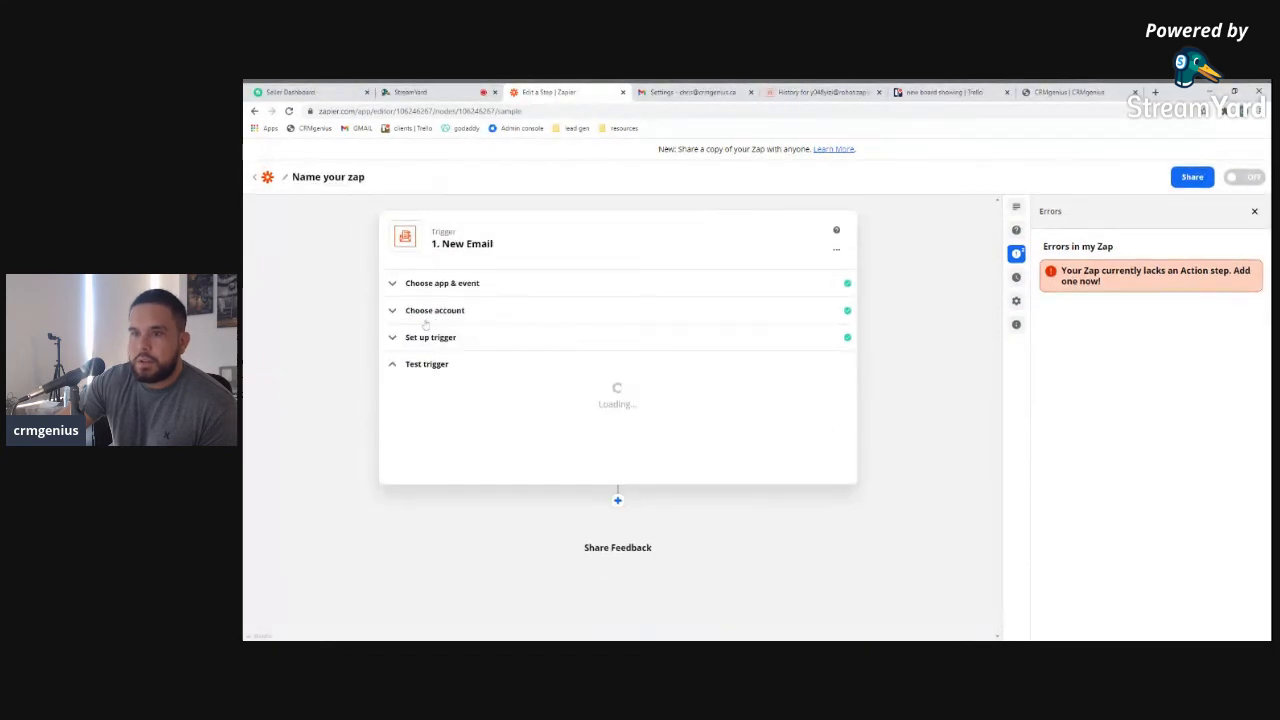
Refresh the trigger's mailbox fields, re-run the test, and continue with sample Email A
{"action": "left_click", "coordinate": [445, 338]}
{"action": "left_click", "coordinate": [450, 428]}
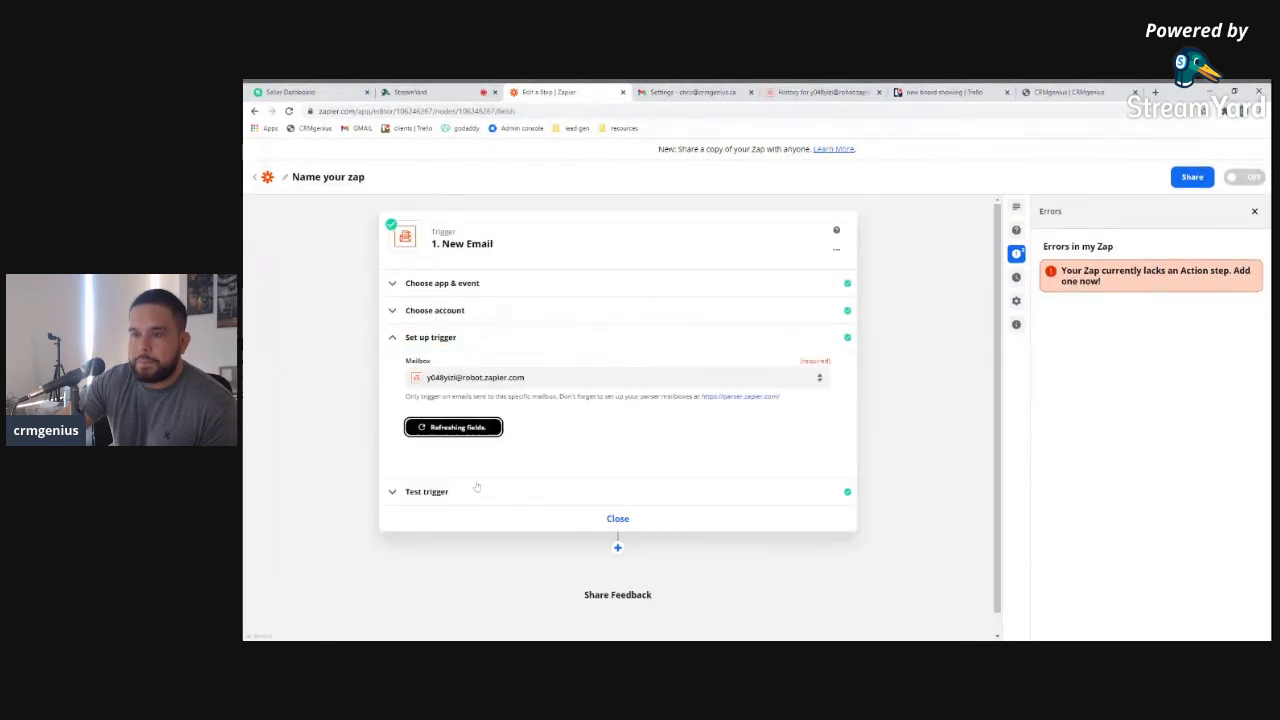
{"action": "left_click", "coordinate": [440, 495]}
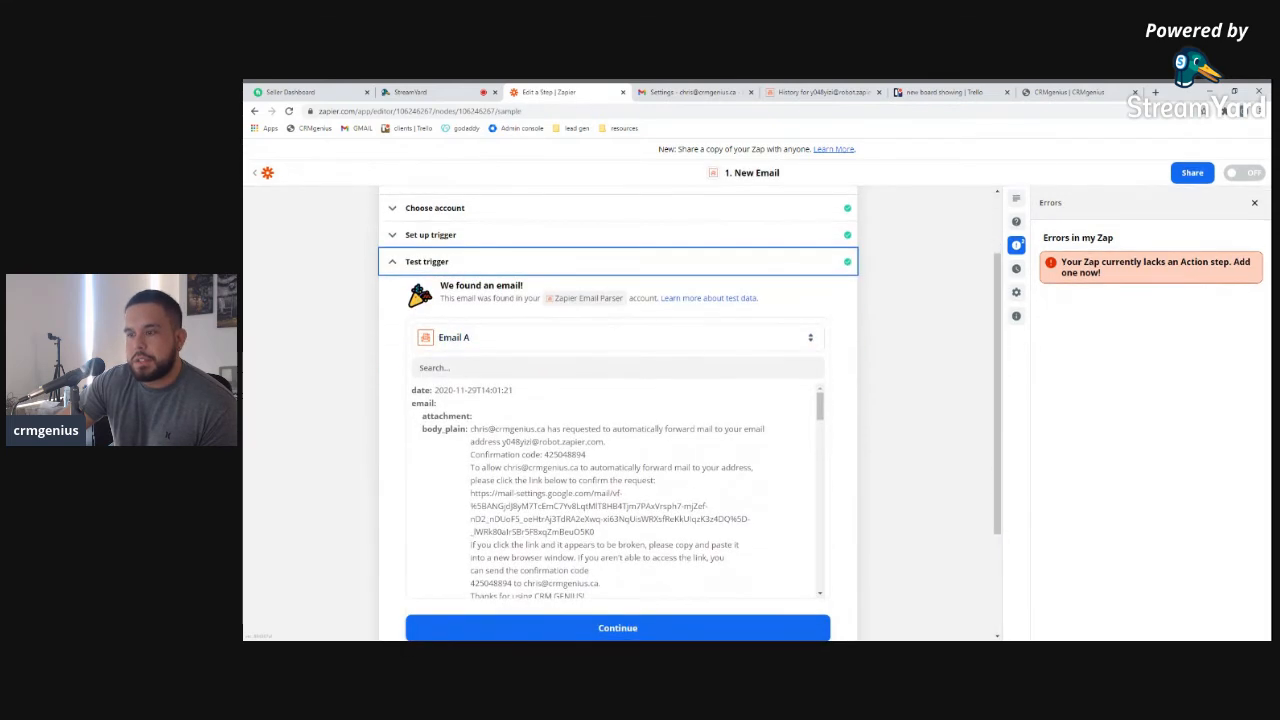
{"action": "scroll", "coordinate": [615, 490], "scroll_direction": "down", "scroll_amount": 10}
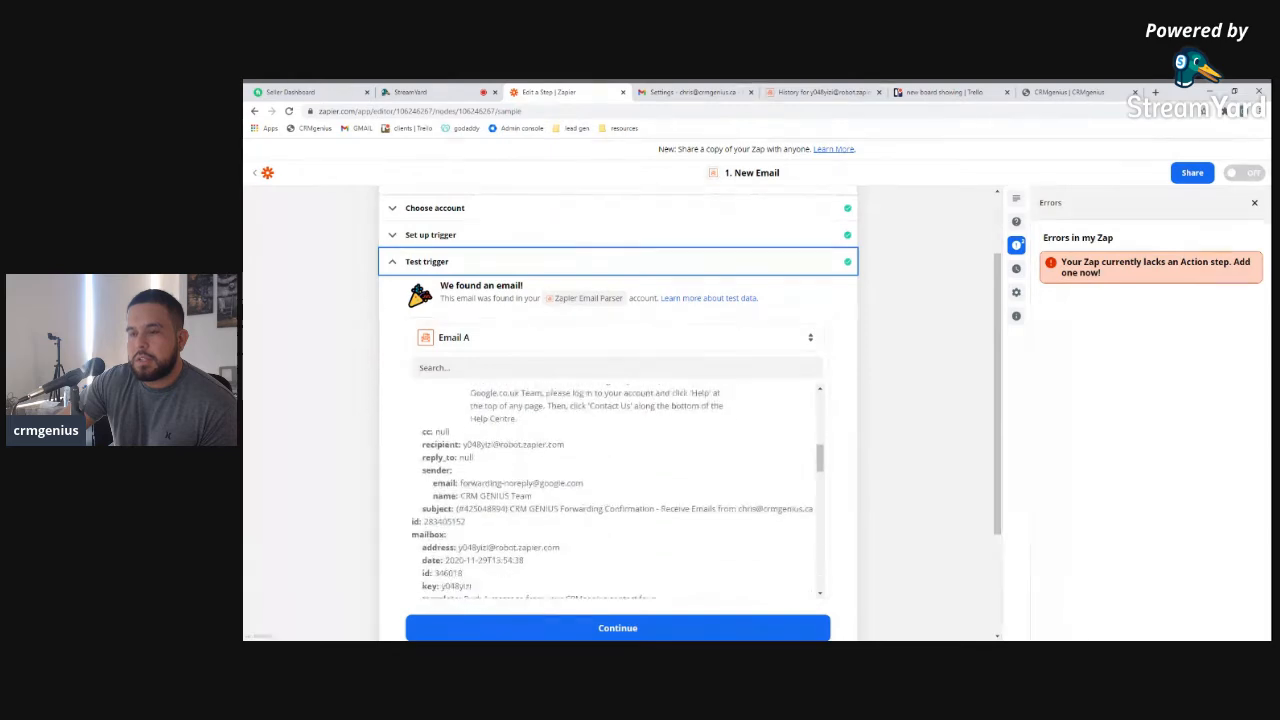
{"action": "scroll", "coordinate": [615, 490], "scroll_direction": "down", "scroll_amount": 10}
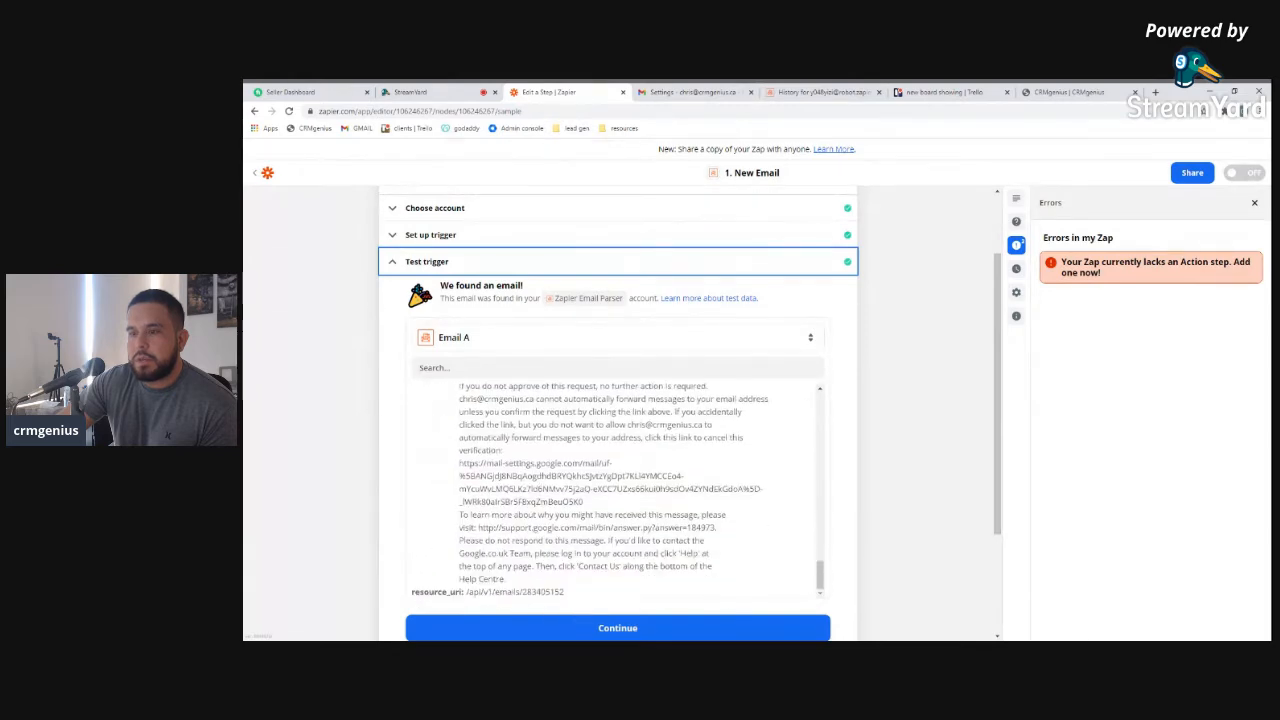
{"action": "scroll", "coordinate": [503, 504], "scroll_direction": "down", "scroll_amount": 2}
{"action": "scroll", "coordinate": [575, 465], "scroll_direction": "up", "scroll_amount": 8}
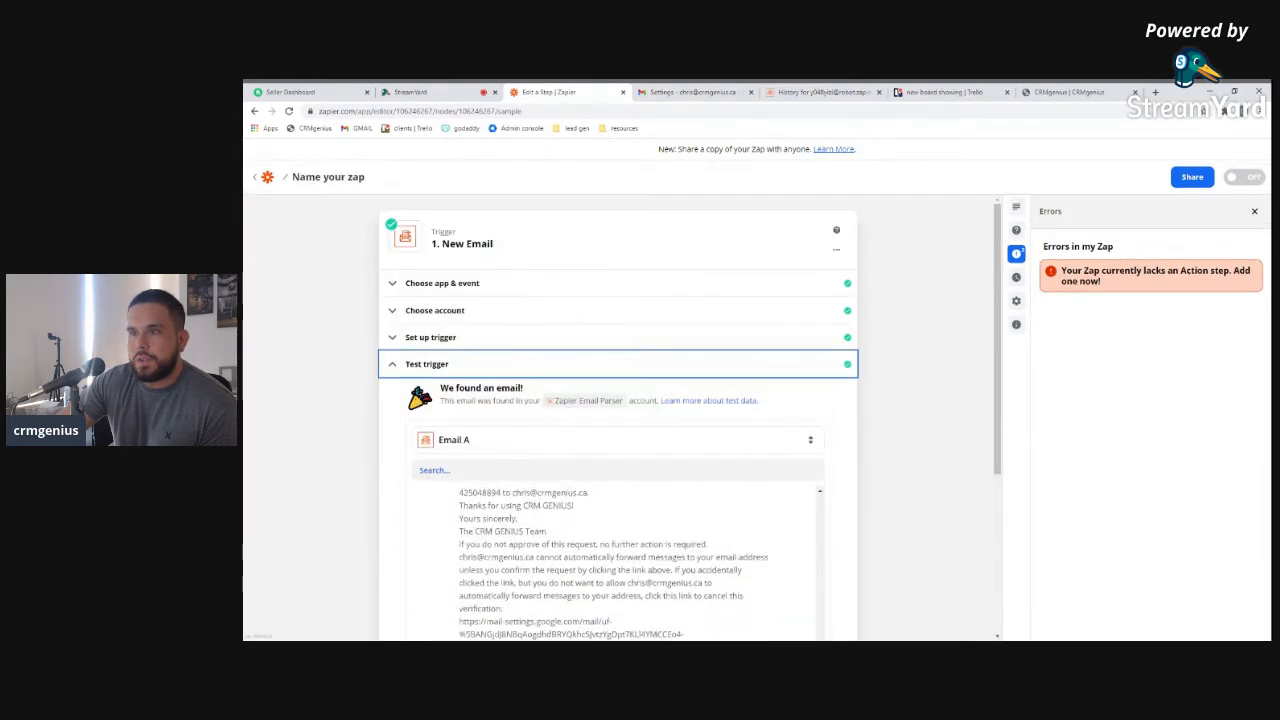
{"action": "scroll", "coordinate": [792, 383], "scroll_direction": "down", "scroll_amount": 8}
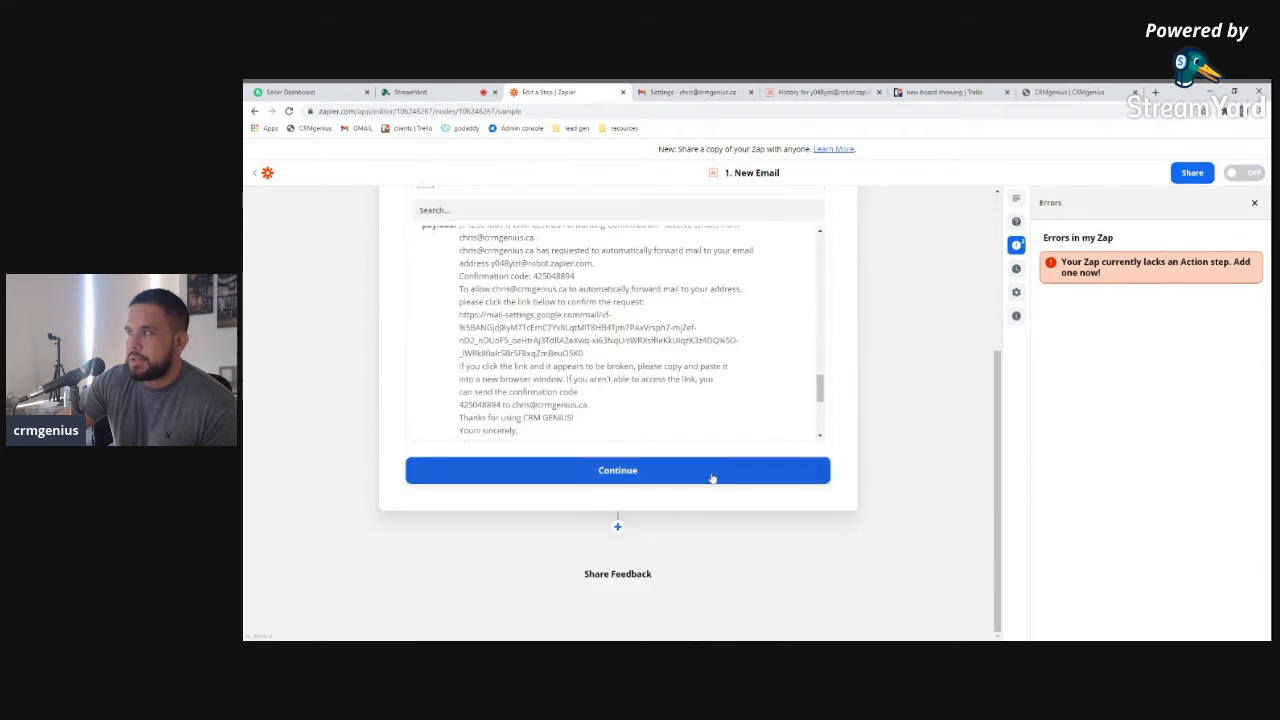
{"action": "left_click", "coordinate": [614, 470]}
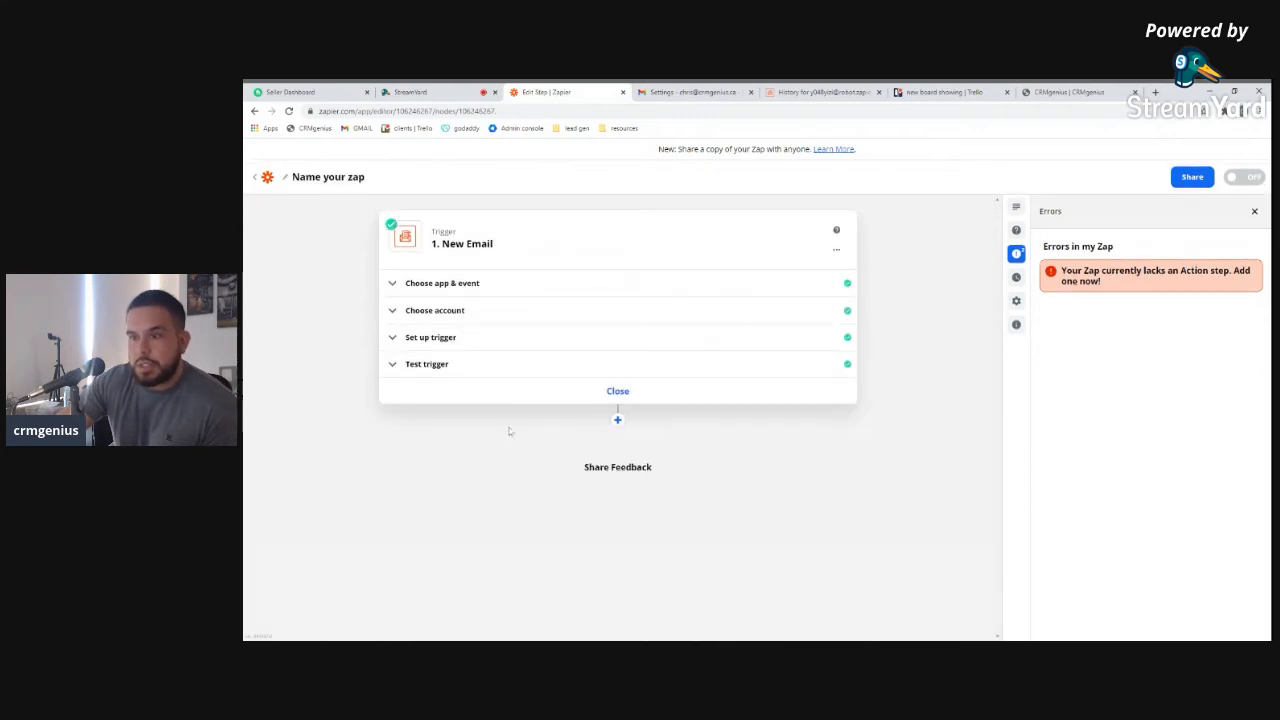
Add a Trello 'Create Card' action after the trigger using the connected Trello account
{"action": "left_click", "coordinate": [617, 420]}
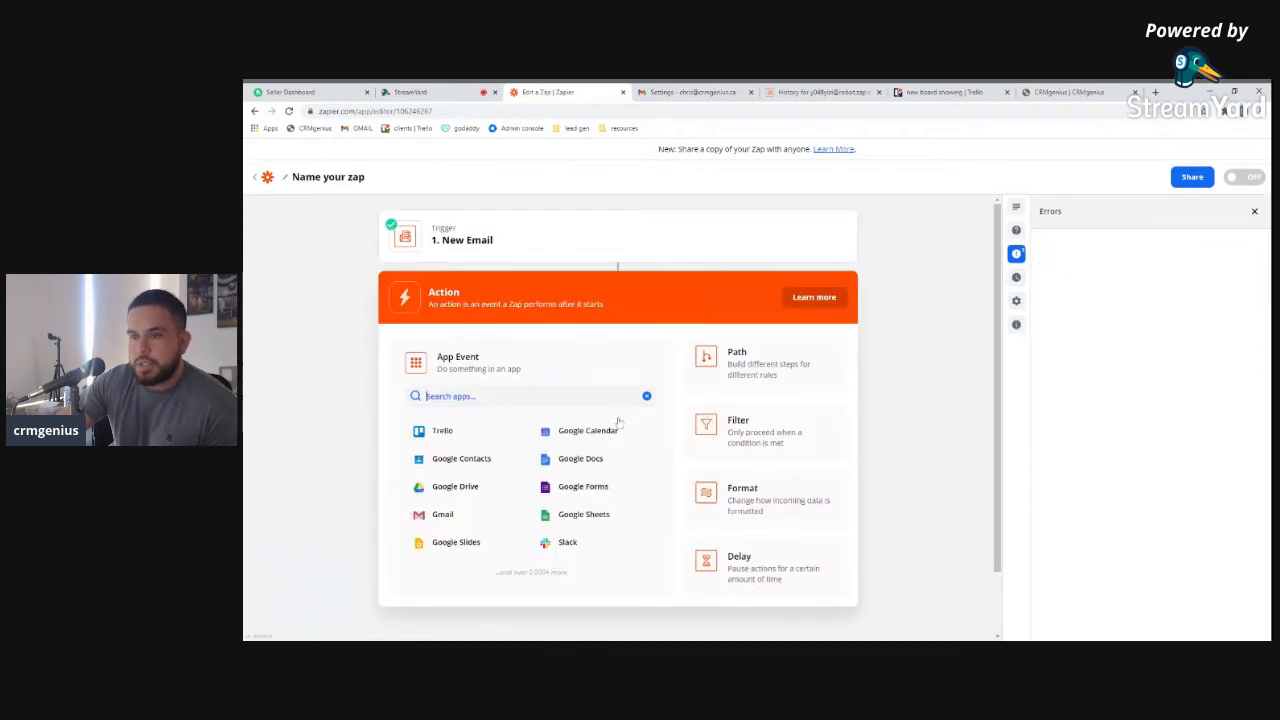
{"action": "left_click", "coordinate": [443, 432]}
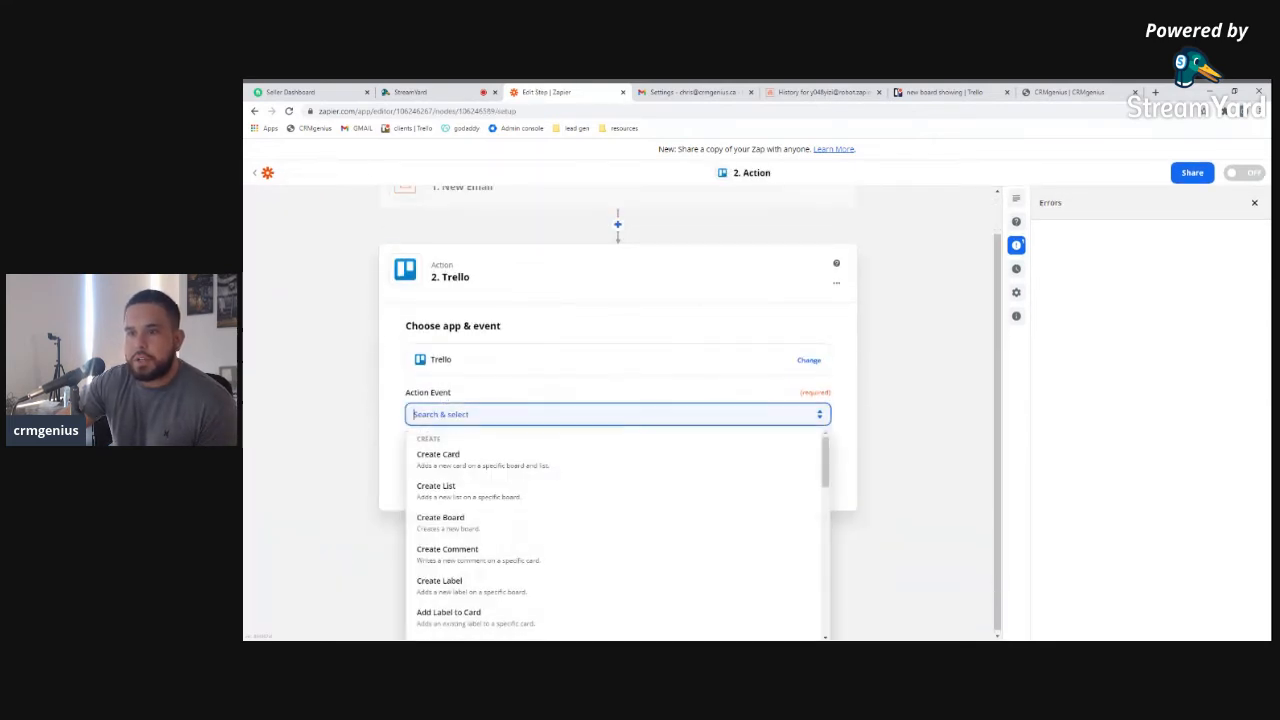
{"action": "left_click", "coordinate": [460, 452]}
{"action": "left_click", "coordinate": [595, 469]}
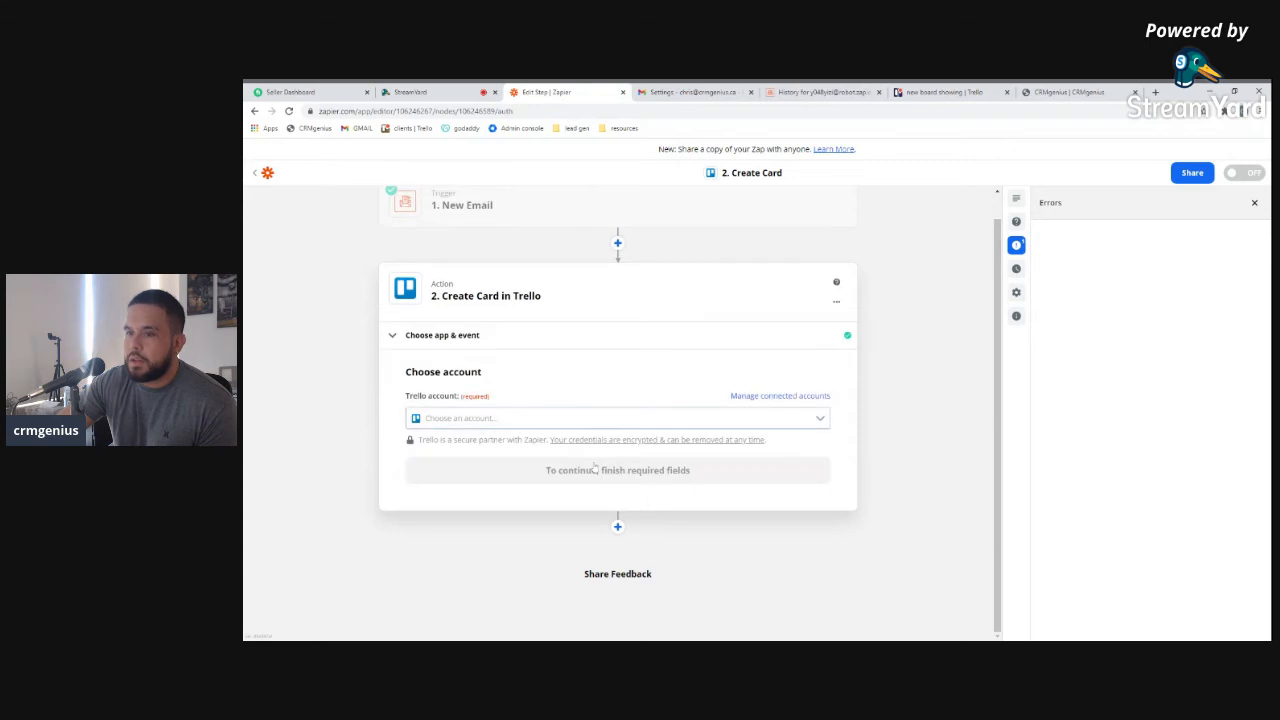
{"action": "left_click", "coordinate": [590, 418]}
{"action": "left_click", "coordinate": [573, 454]}
{"action": "left_click", "coordinate": [586, 476]}
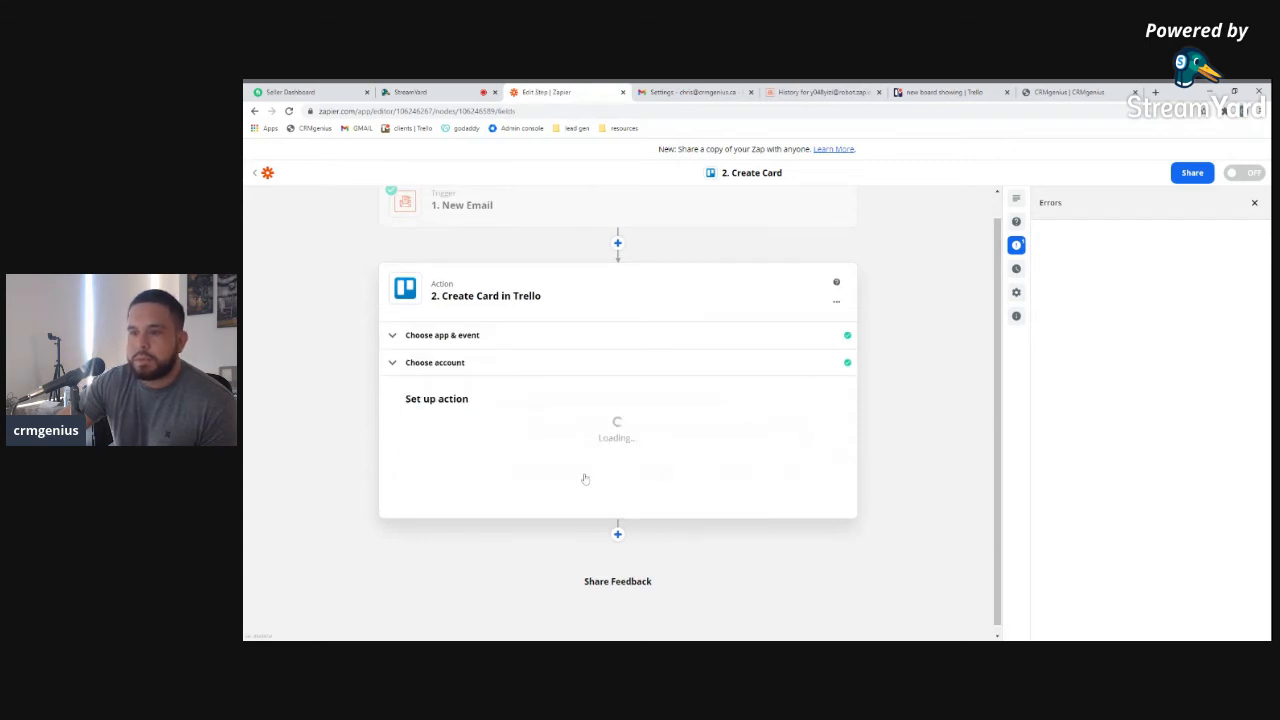
Set the Trello card's board to 'new board showing' and list to 'new lead'
{"action": "left_click", "coordinate": [476, 442]}
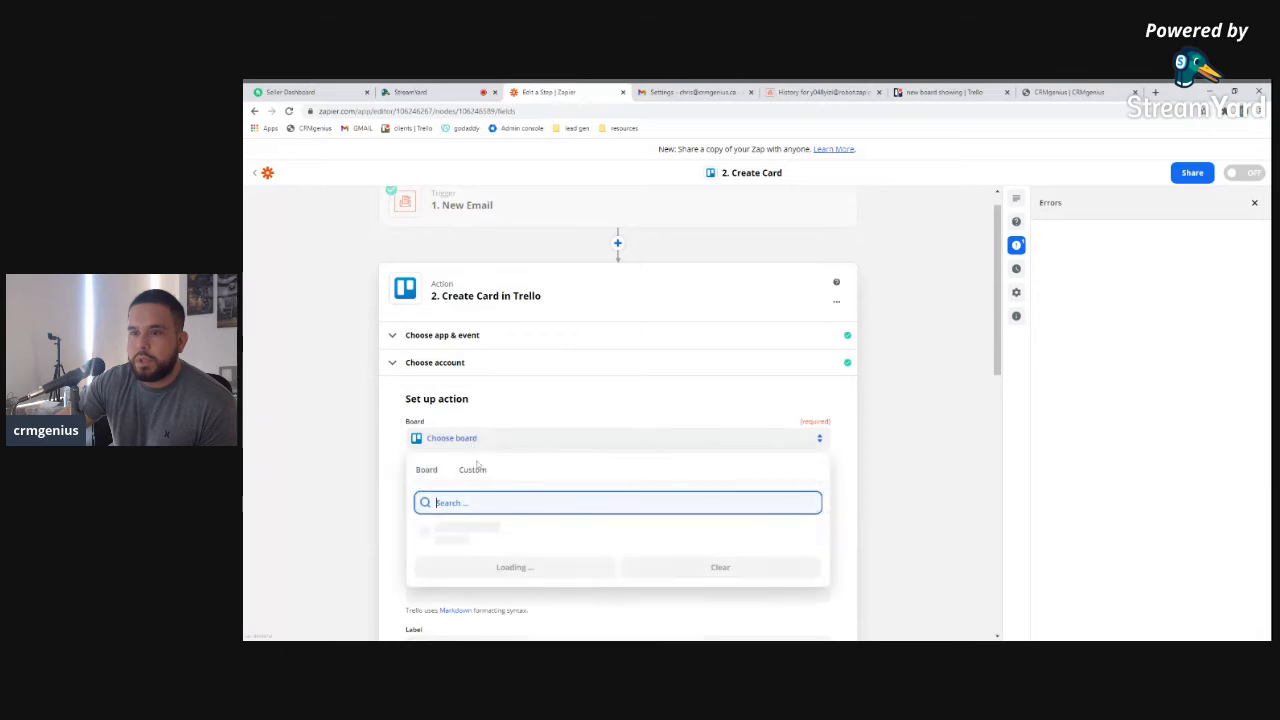
{"action": "scroll", "coordinate": [490, 550], "scroll_direction": "down", "scroll_amount": 5}
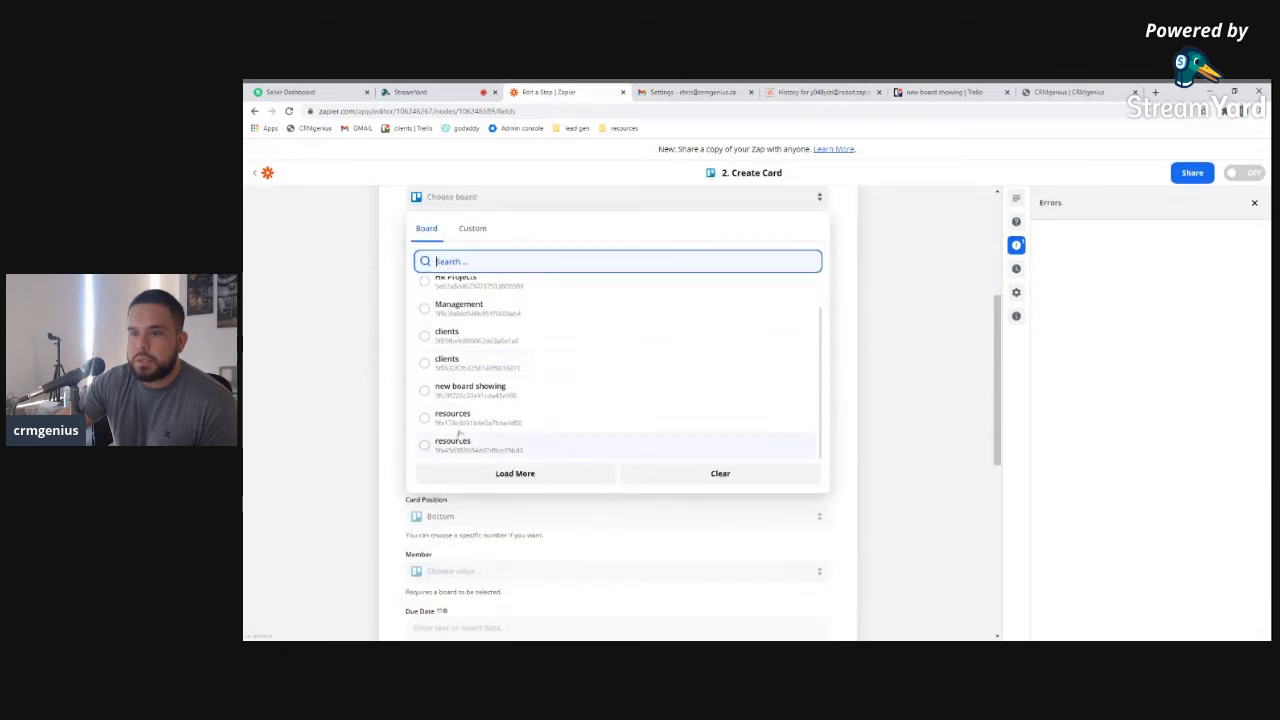
{"action": "left_click", "coordinate": [483, 391]}
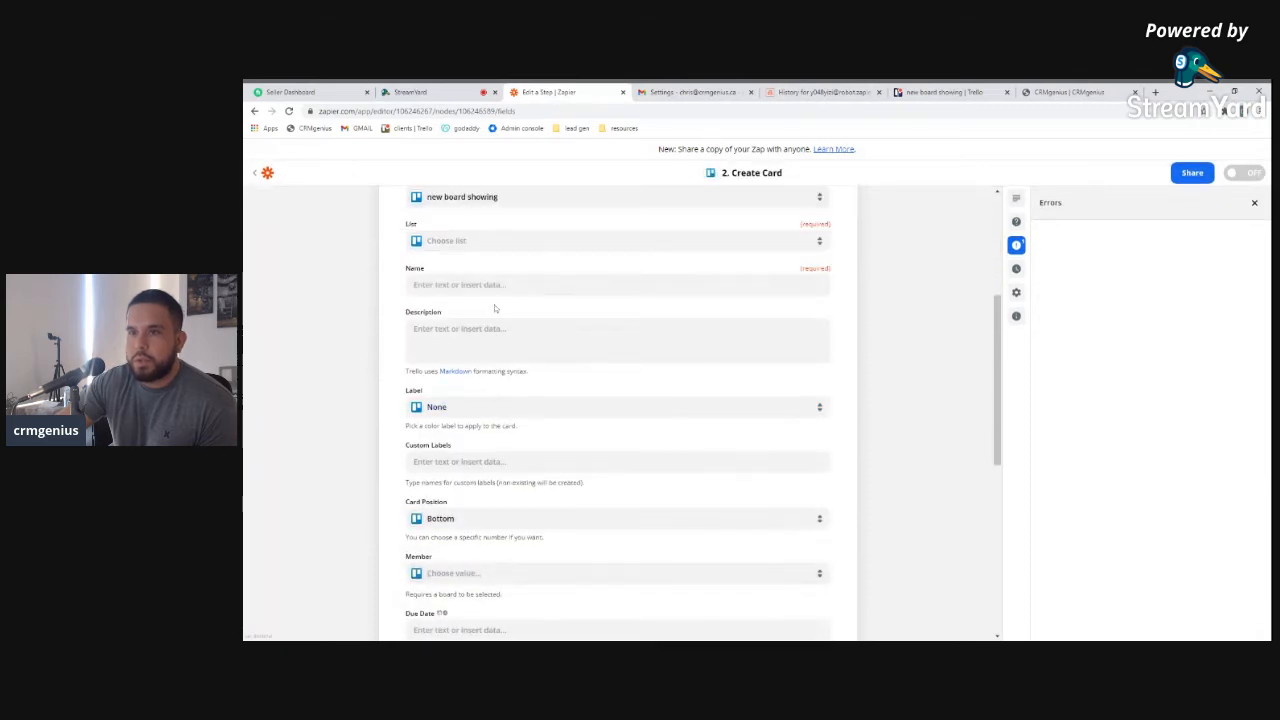
{"action": "left_click", "coordinate": [447, 325]}
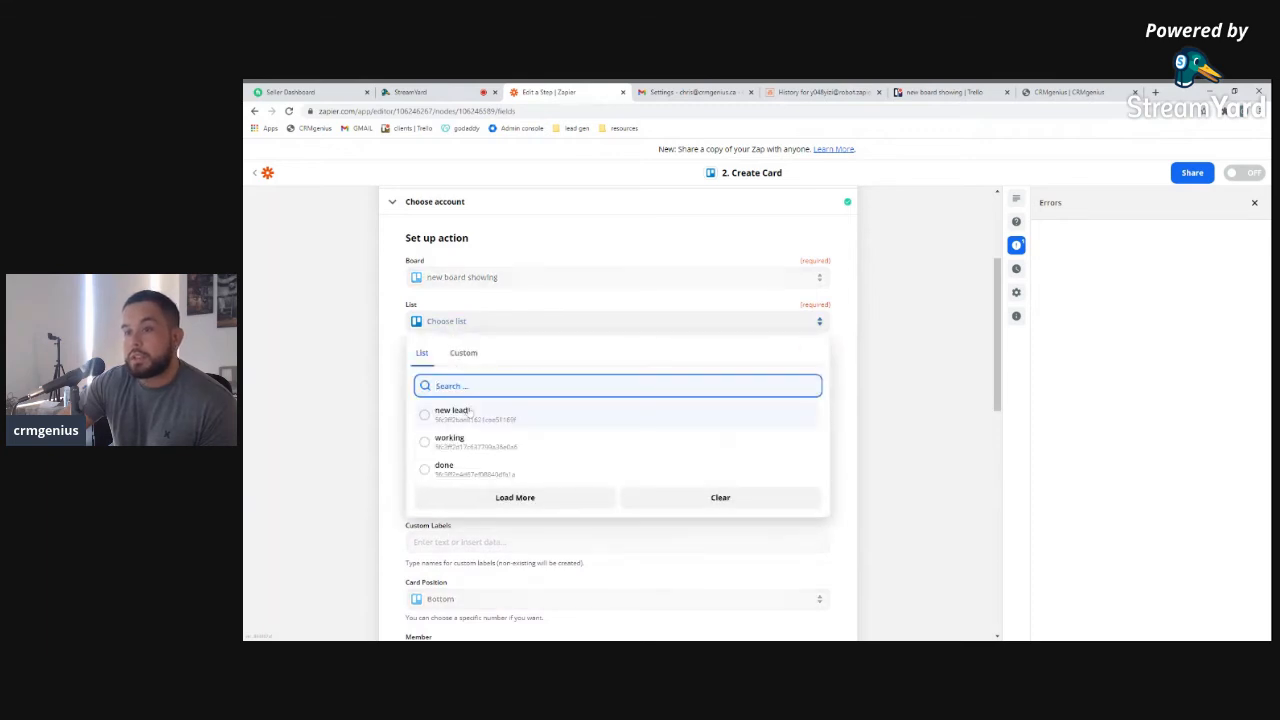
{"action": "left_click", "coordinate": [475, 418]}
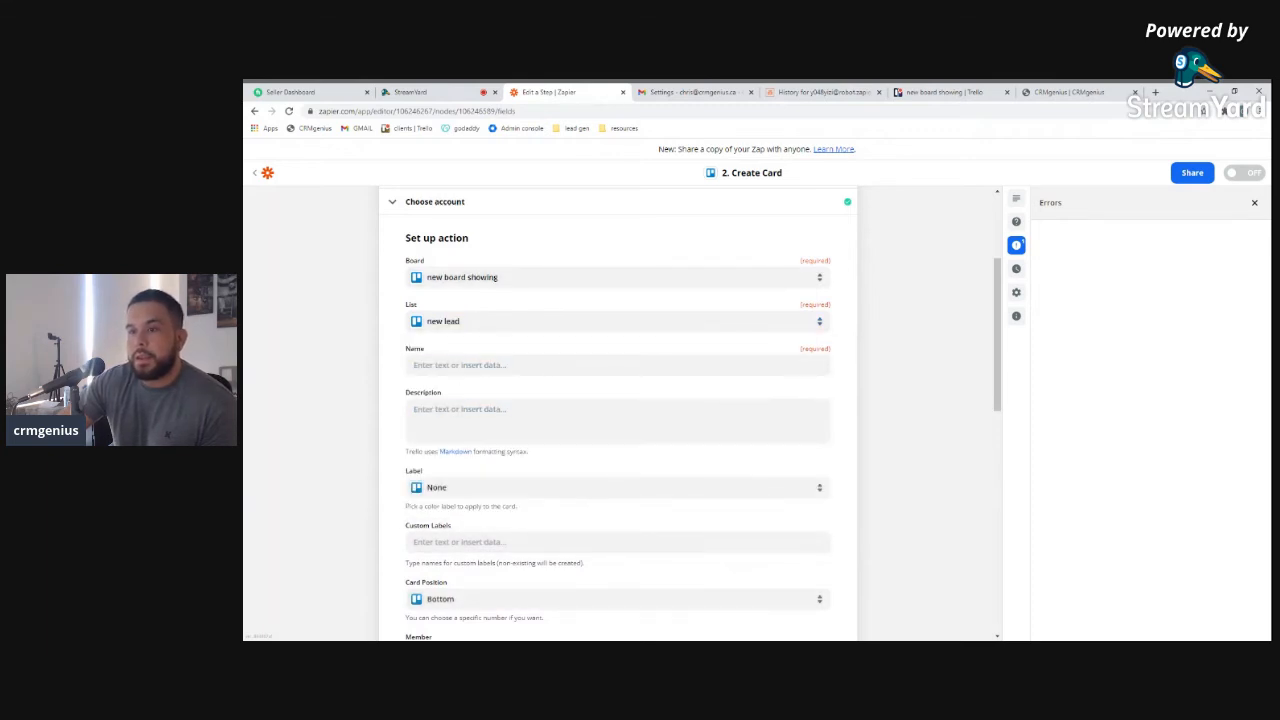
Map the card Name to the Parse Output Name value
{"action": "left_click", "coordinate": [478, 366]}
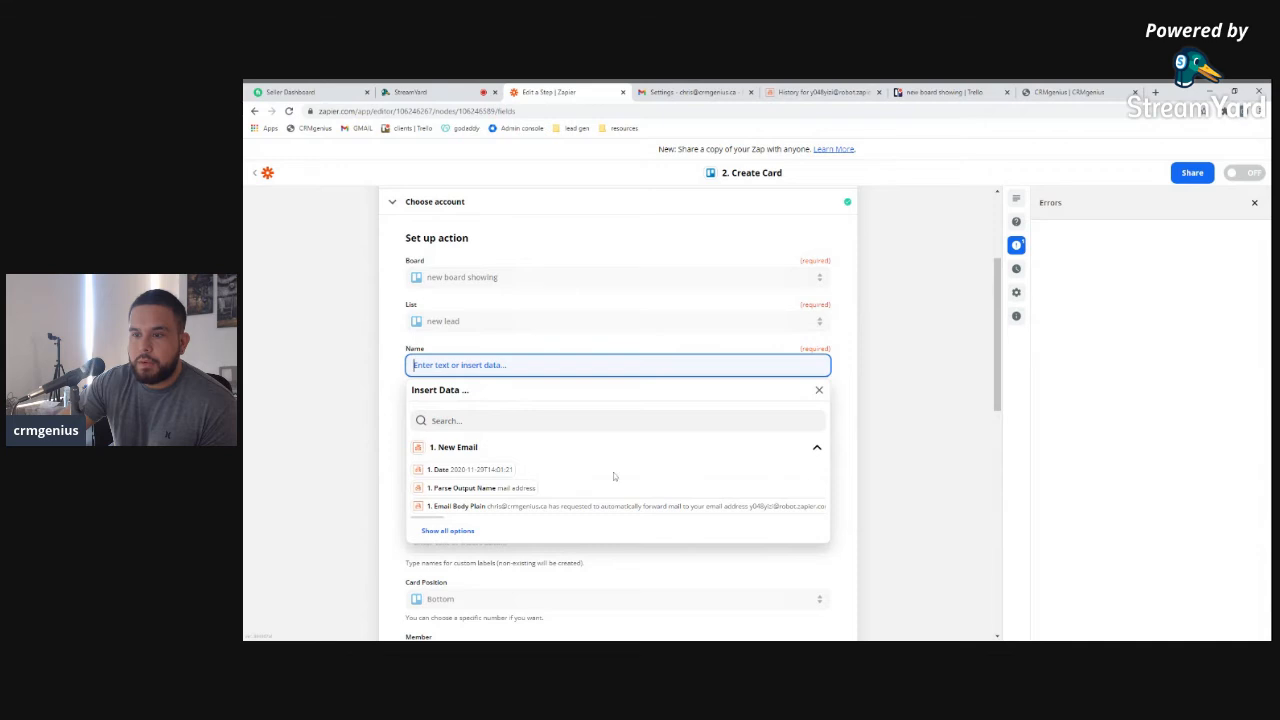
{"action": "left_click", "coordinate": [478, 461]}
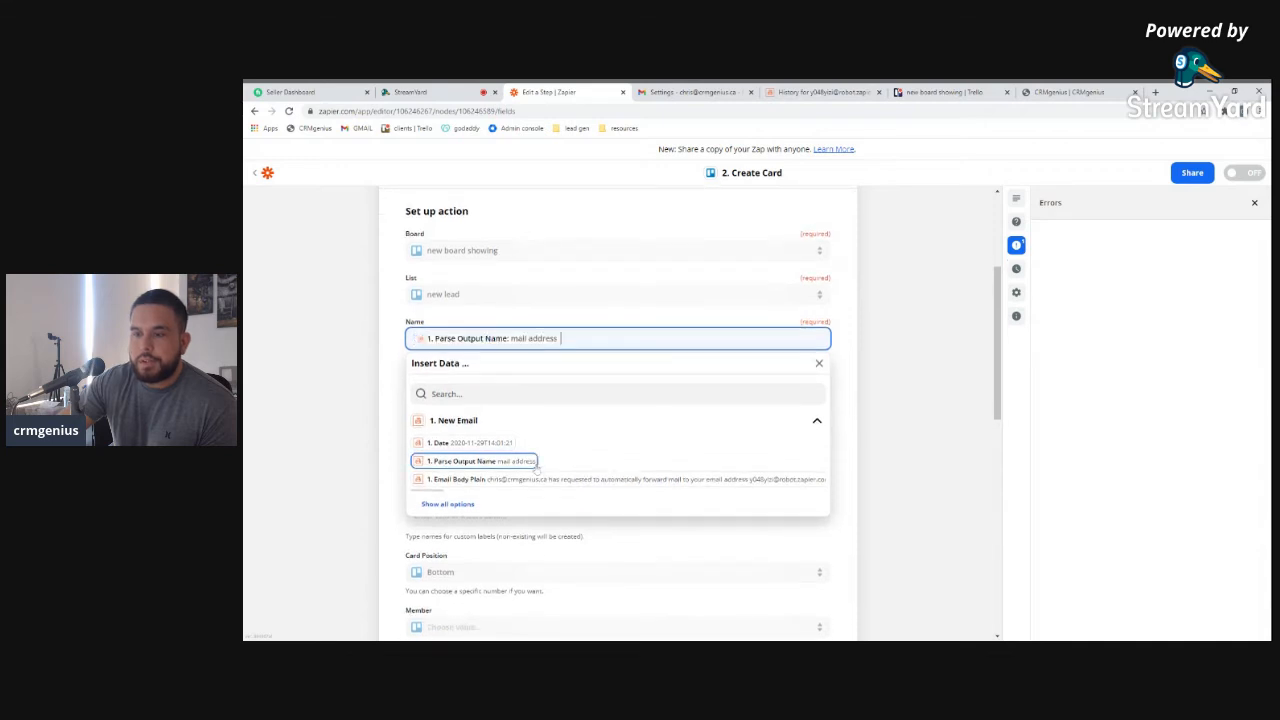
{"action": "left_click", "coordinate": [458, 505]}
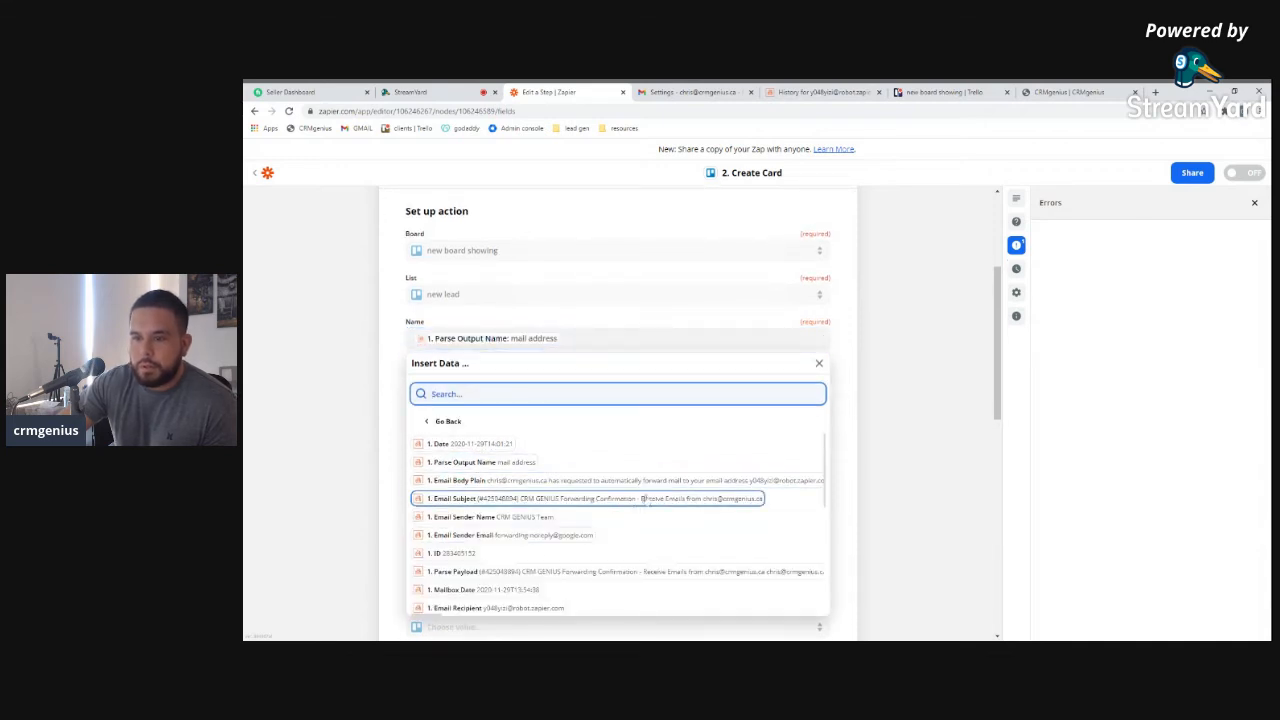
{"action": "left_click", "coordinate": [404, 436]}
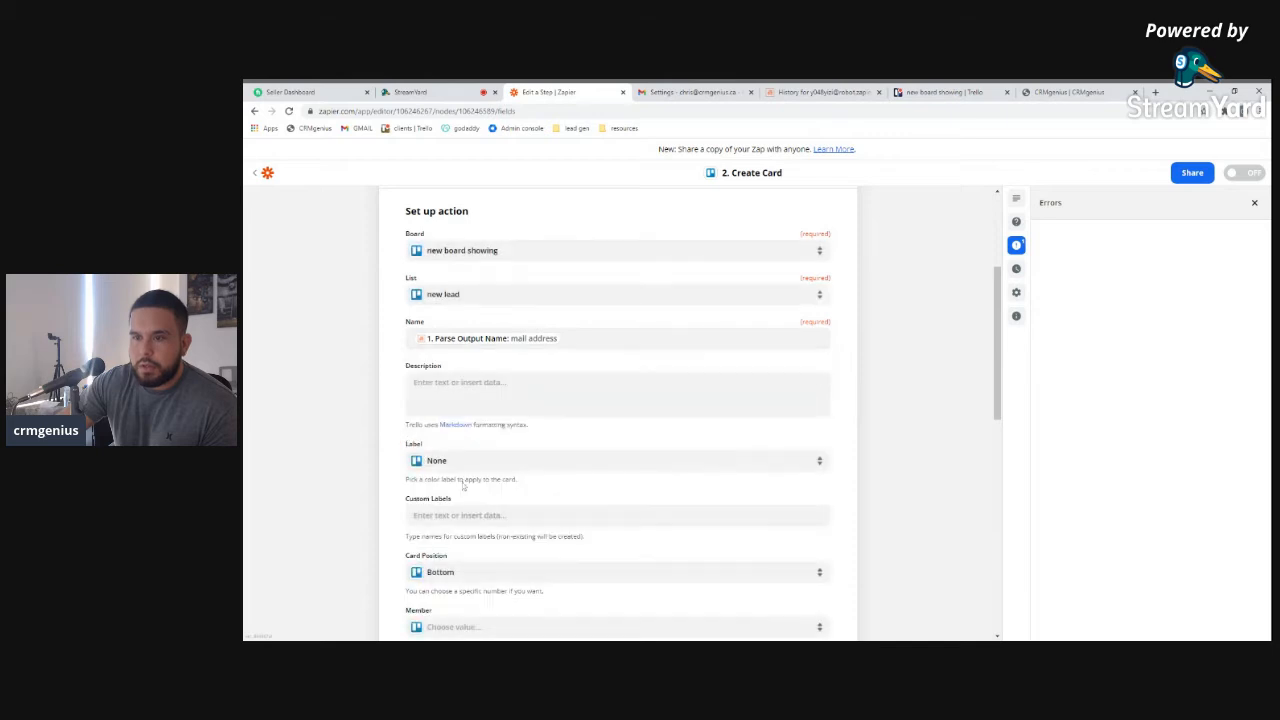
Map the card Description to Email Body Plain
{"action": "left_click", "coordinate": [470, 392]}
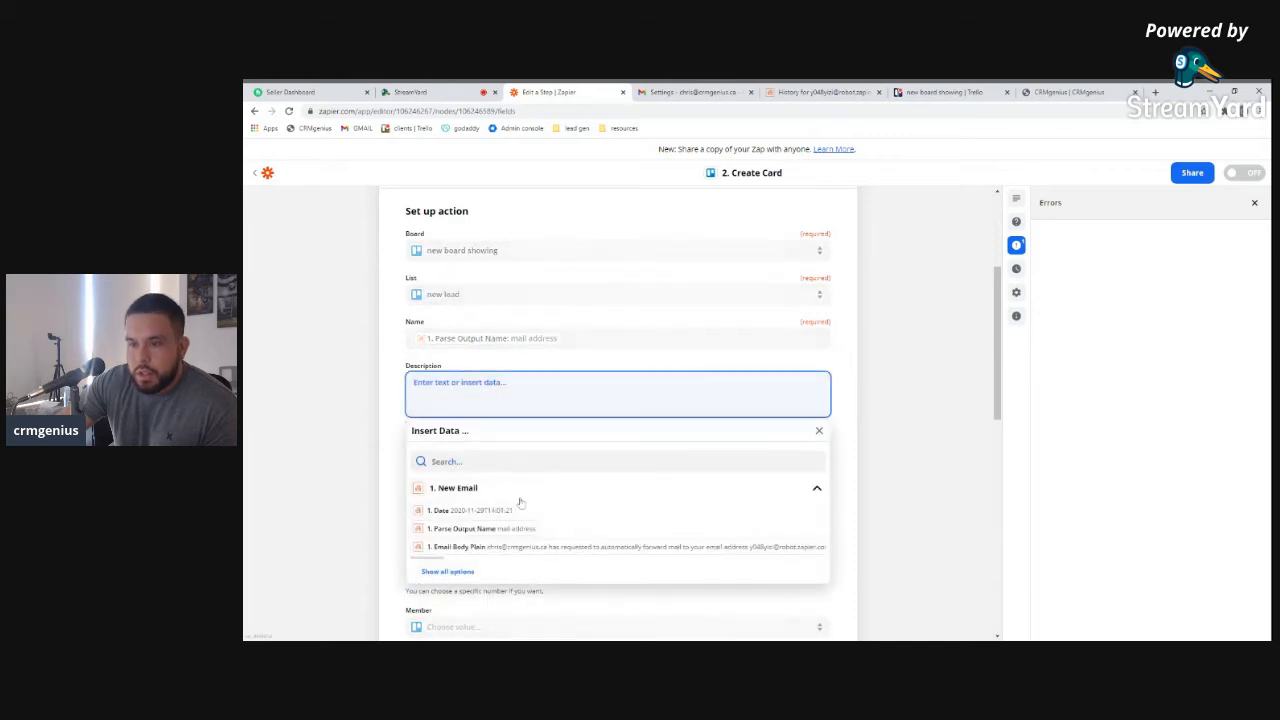
{"action": "left_click", "coordinate": [619, 535]}
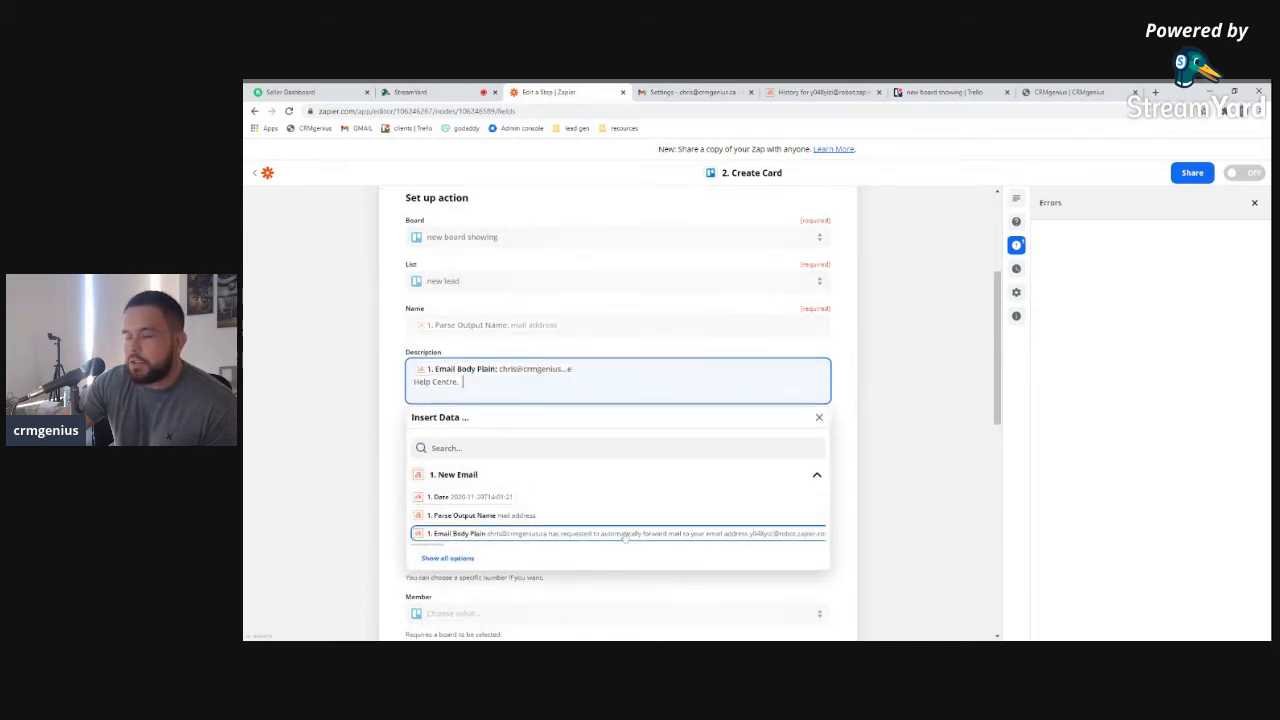
{"action": "scroll", "coordinate": [733, 515], "scroll_direction": "down", "scroll_amount": 2}
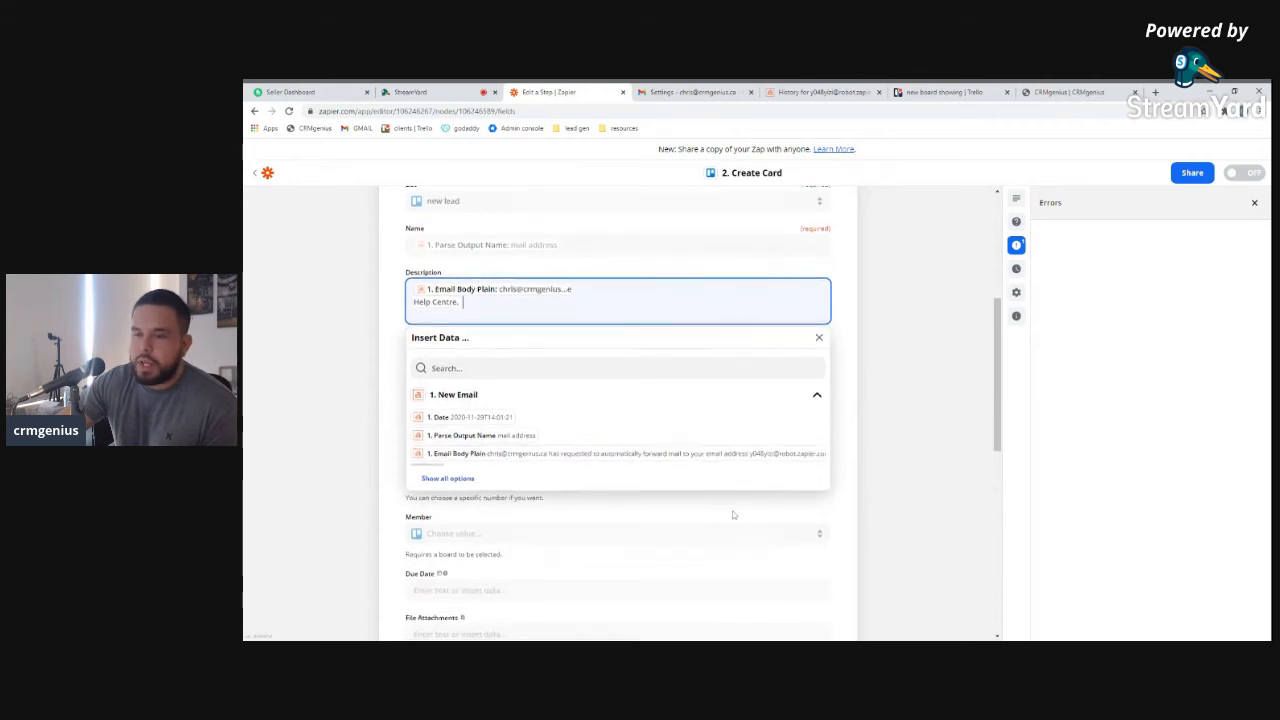
{"action": "left_click", "coordinate": [468, 480]}
{"action": "scroll", "coordinate": [620, 510], "scroll_direction": "down", "scroll_amount": 2}
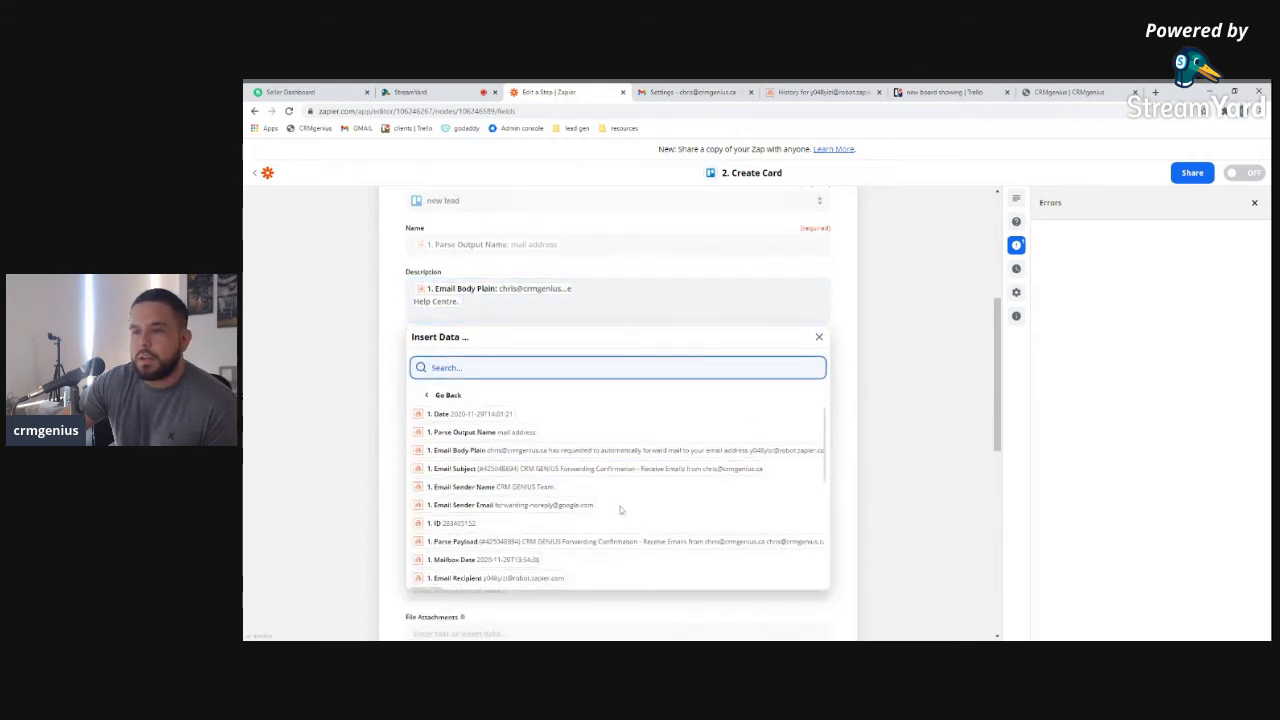
{"action": "scroll", "coordinate": [629, 510], "scroll_direction": "down", "scroll_amount": 2}
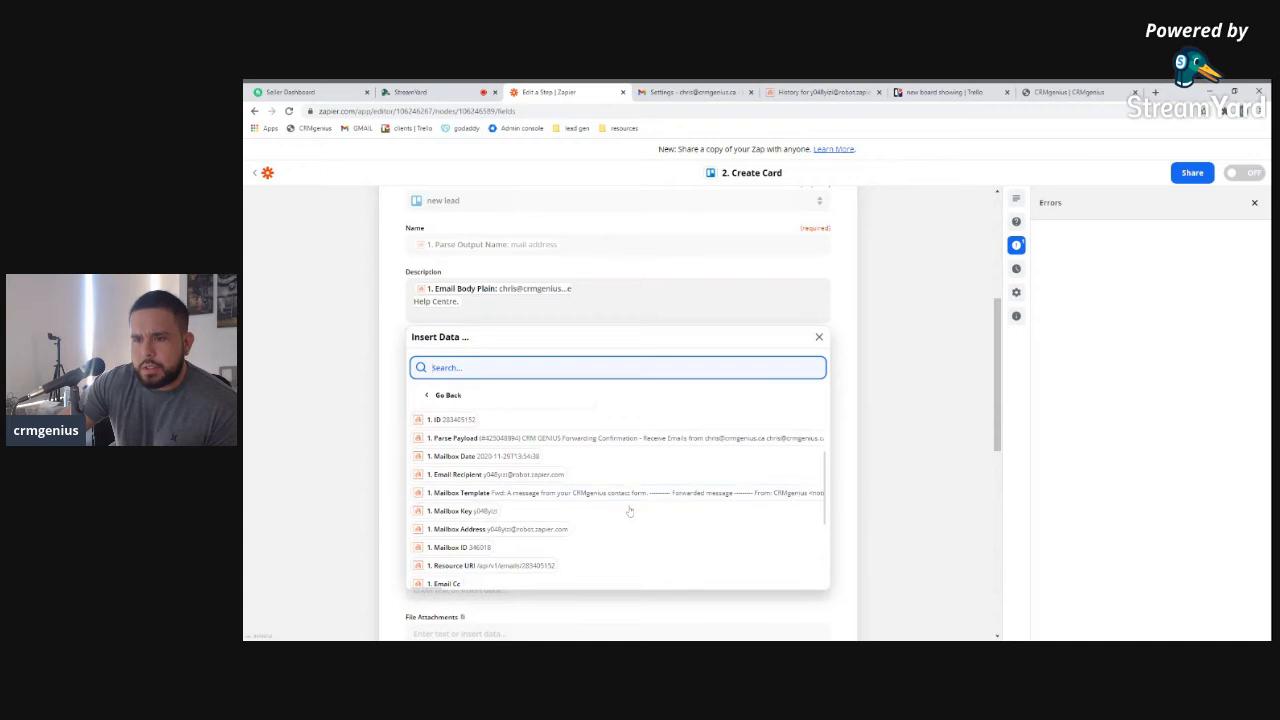
{"action": "scroll", "coordinate": [629, 506], "scroll_direction": "down", "scroll_amount": 5}
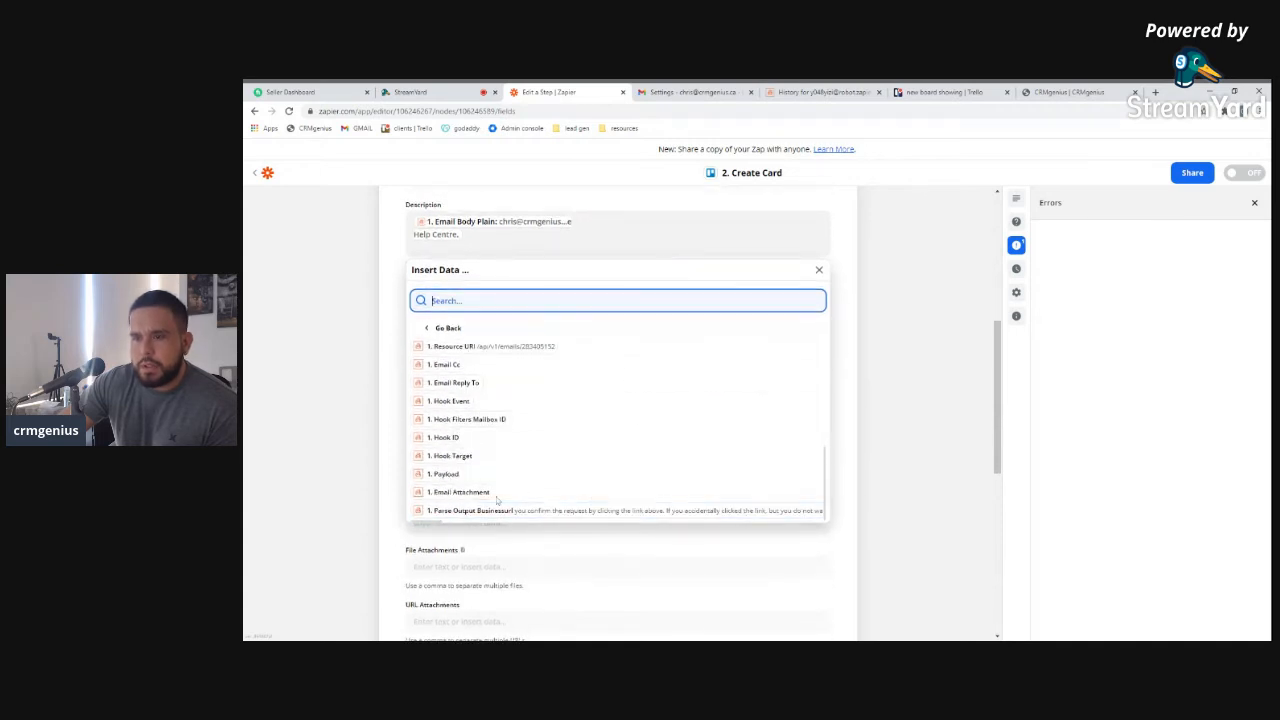
{"action": "scroll", "coordinate": [500, 500], "scroll_direction": "down", "scroll_amount": 1}
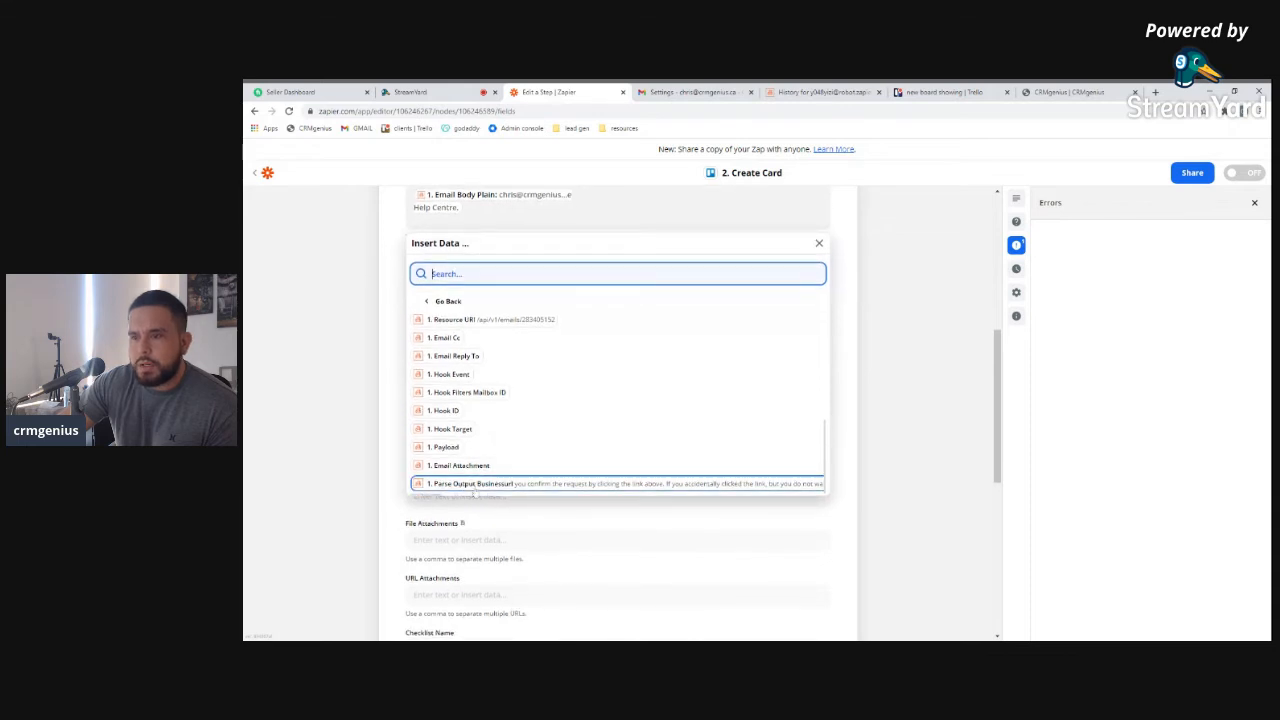
{"action": "left_click", "coordinate": [432, 513]}
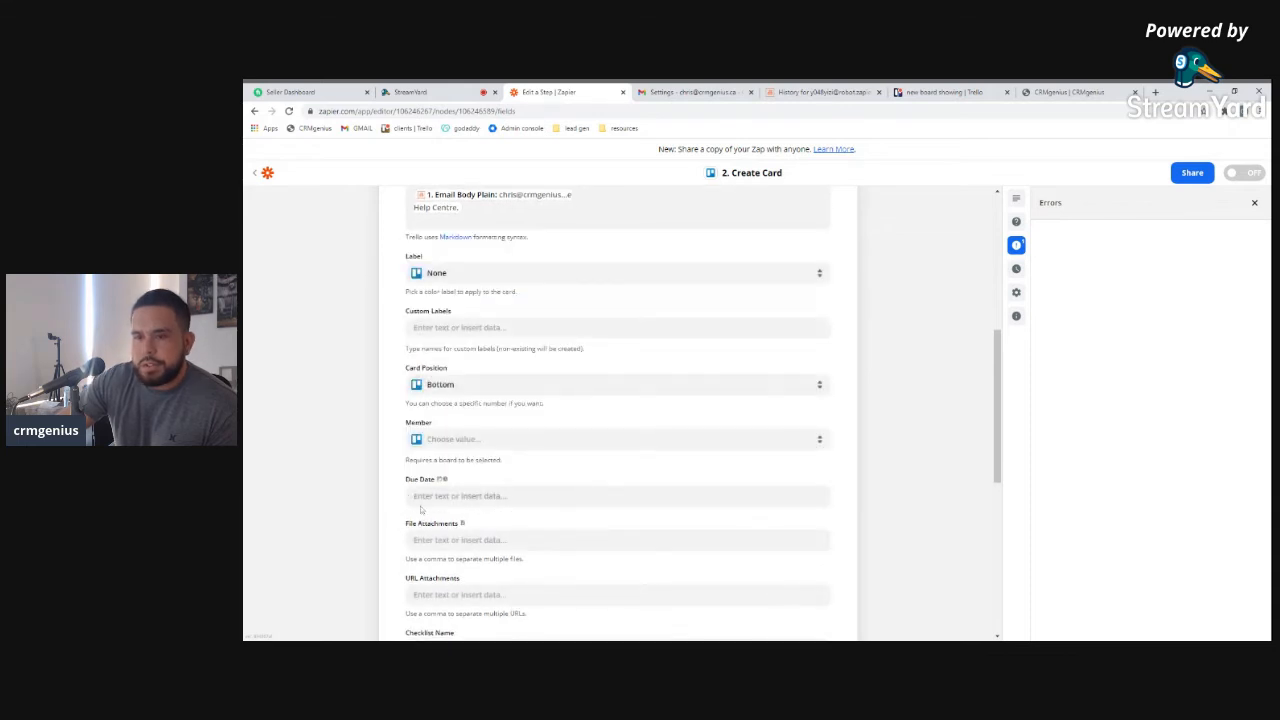
{"action": "scroll", "coordinate": [421, 510], "scroll_direction": "down", "scroll_amount": 3}
{"action": "scroll", "coordinate": [452, 448], "scroll_direction": "down", "scroll_amount": 5}
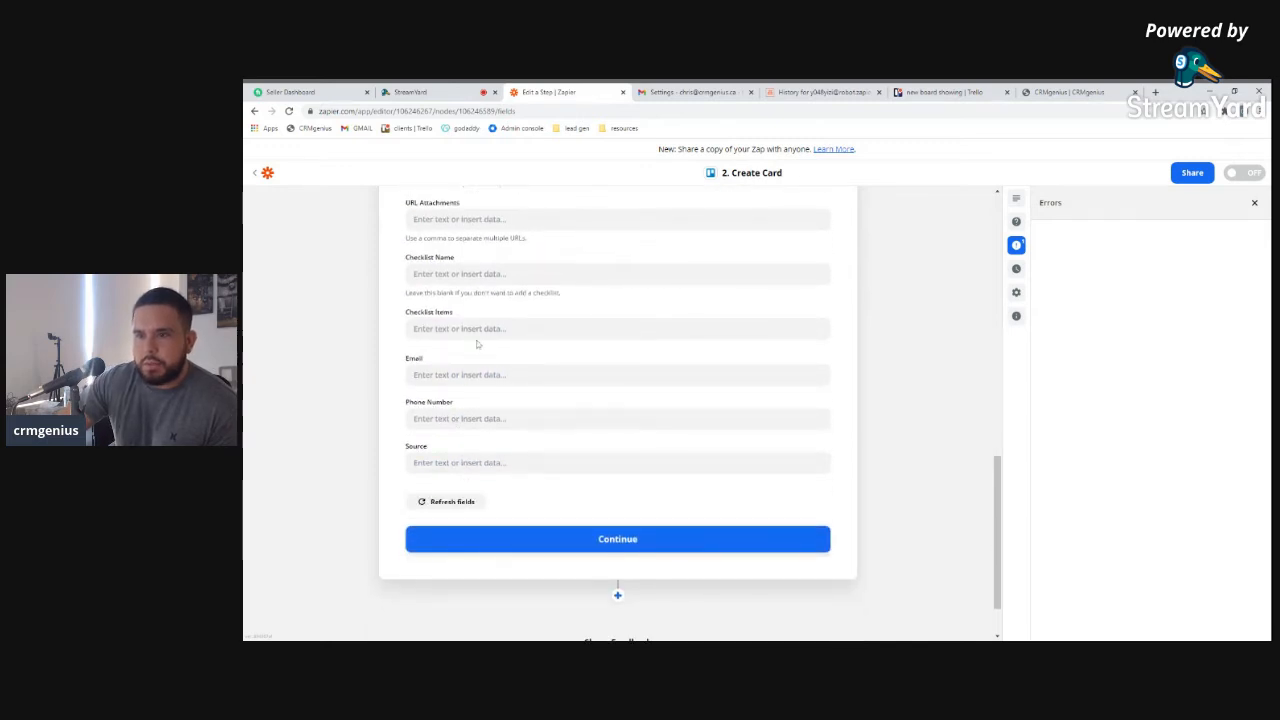
Fill the card's Source field with the parsed Businessurl value
{"action": "left_click", "coordinate": [440, 462]}
{"action": "scroll", "coordinate": [438, 560], "scroll_direction": "down", "scroll_amount": 2}
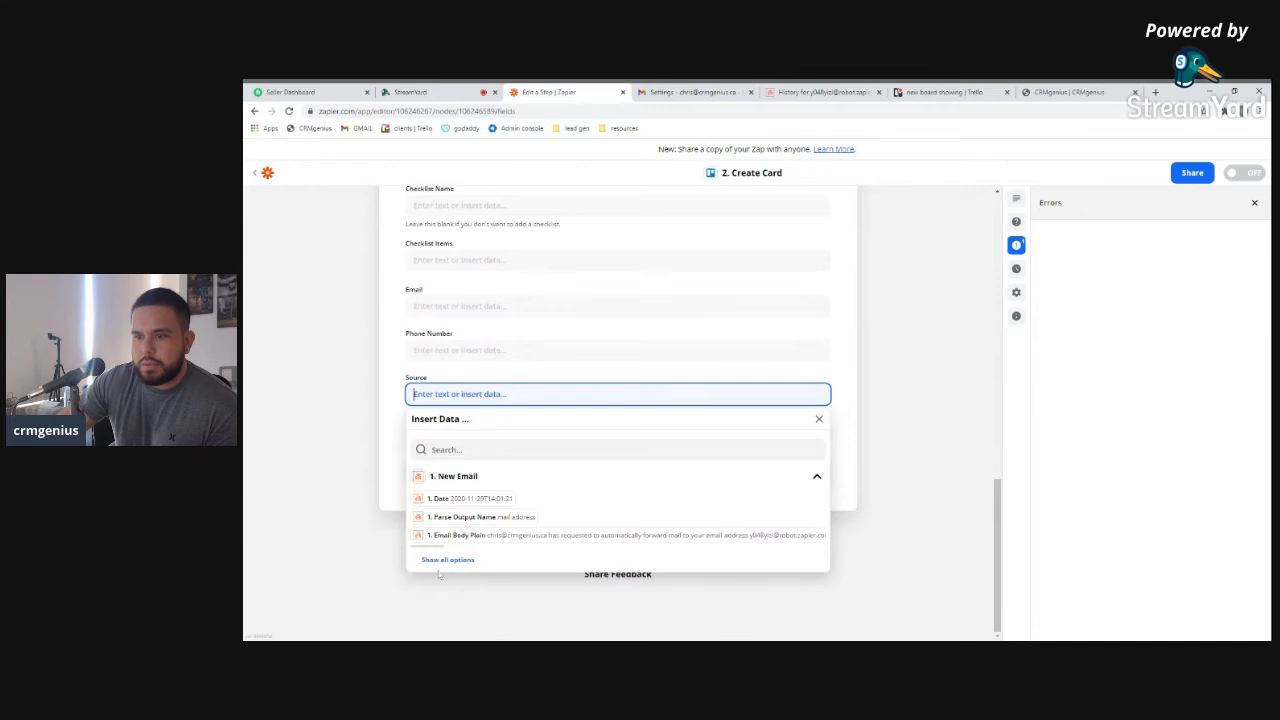
{"action": "left_click", "coordinate": [438, 560]}
{"action": "scroll", "coordinate": [508, 566], "scroll_direction": "down", "scroll_amount": 5}
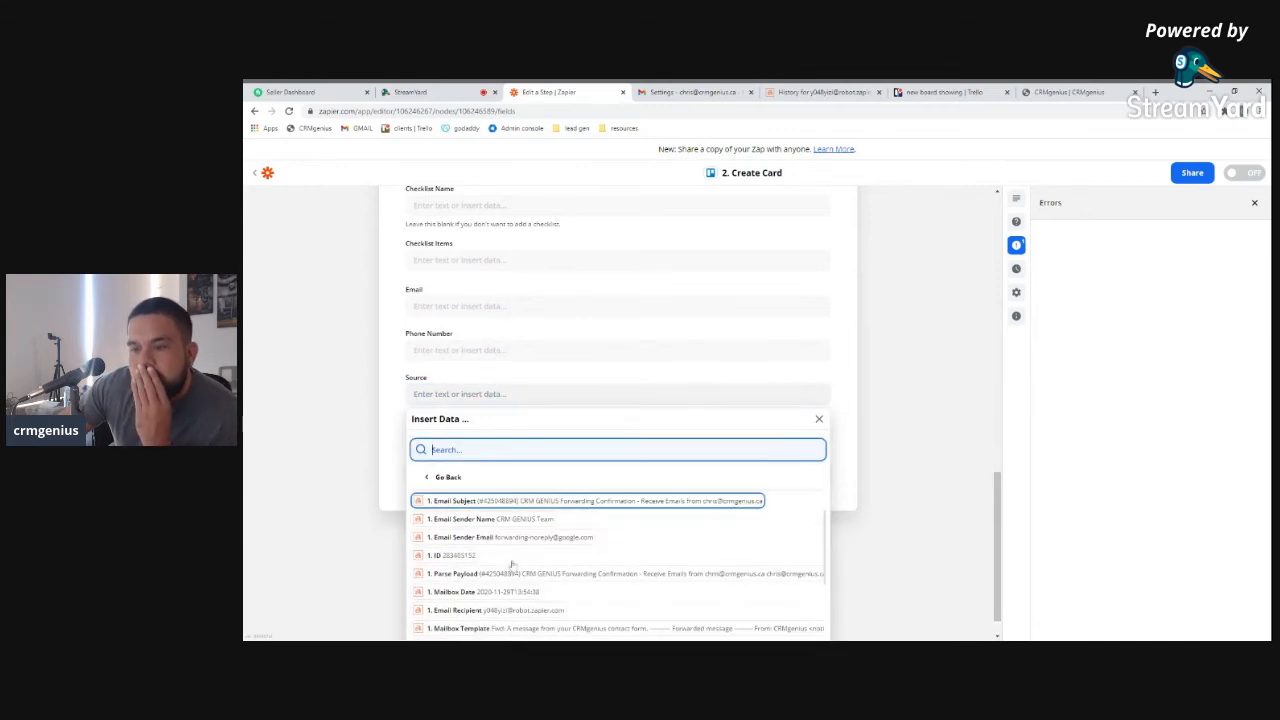
{"action": "scroll", "coordinate": [508, 566], "scroll_direction": "down", "scroll_amount": 1}
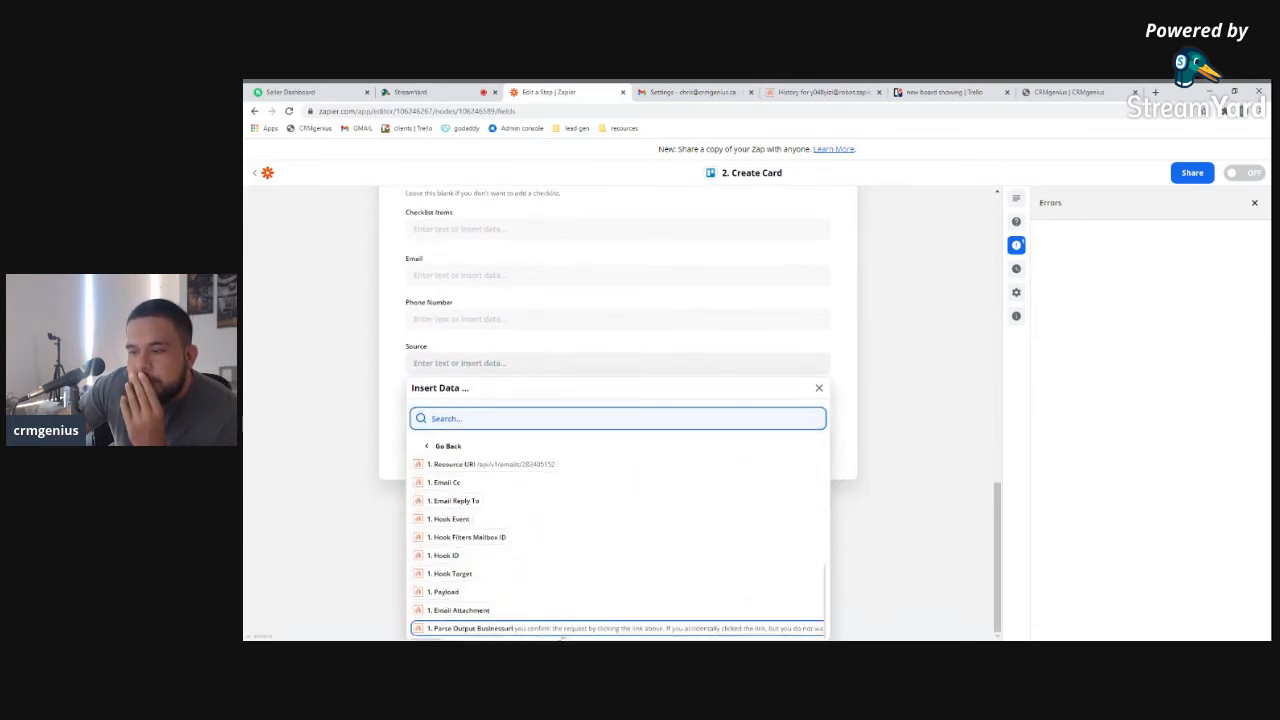
{"action": "left_click", "coordinate": [565, 628]}
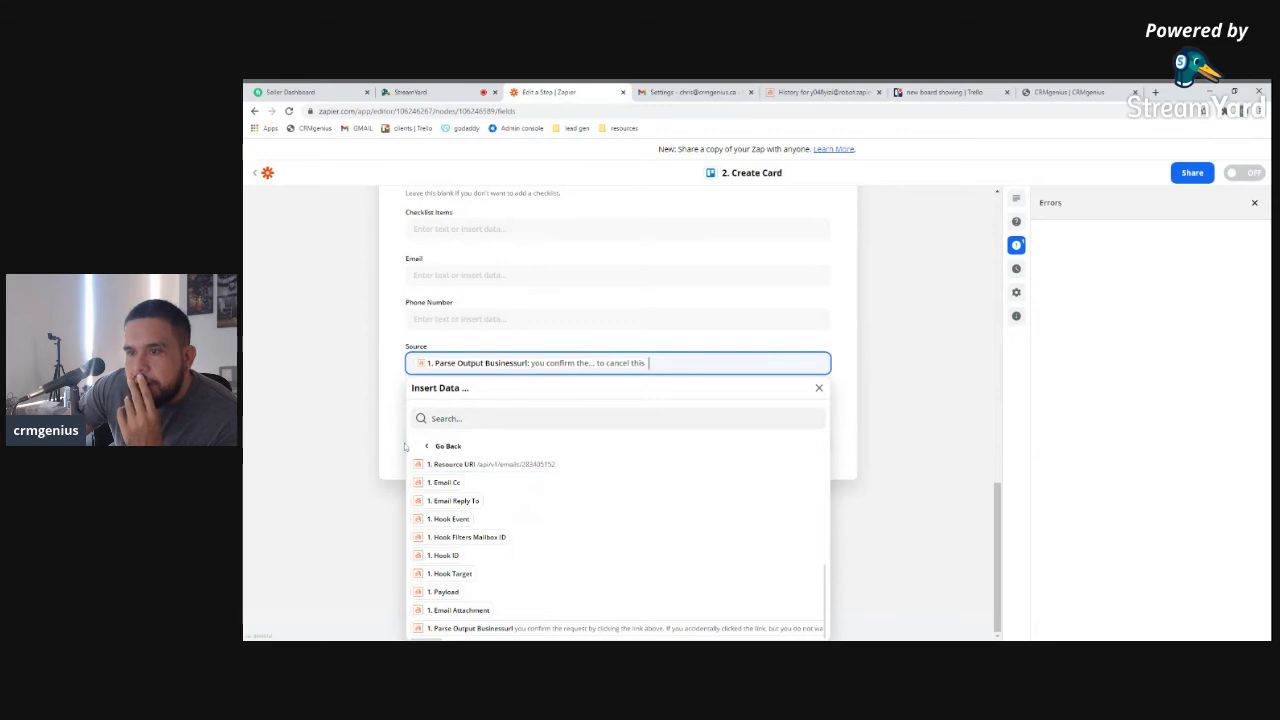
{"action": "left_click", "coordinate": [851, 383]}
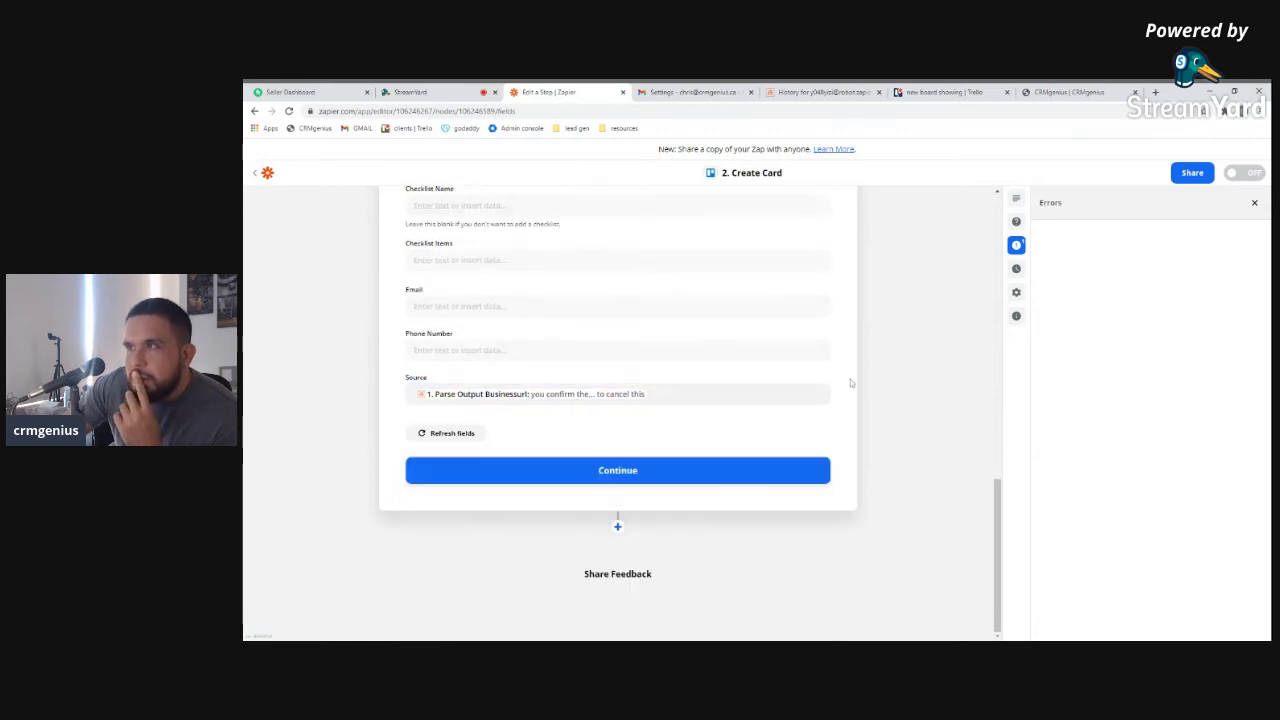
{"action": "scroll", "coordinate": [851, 383], "scroll_direction": "up", "scroll_amount": 3}
{"action": "scroll", "coordinate": [851, 383], "scroll_direction": "up", "scroll_amount": 6}
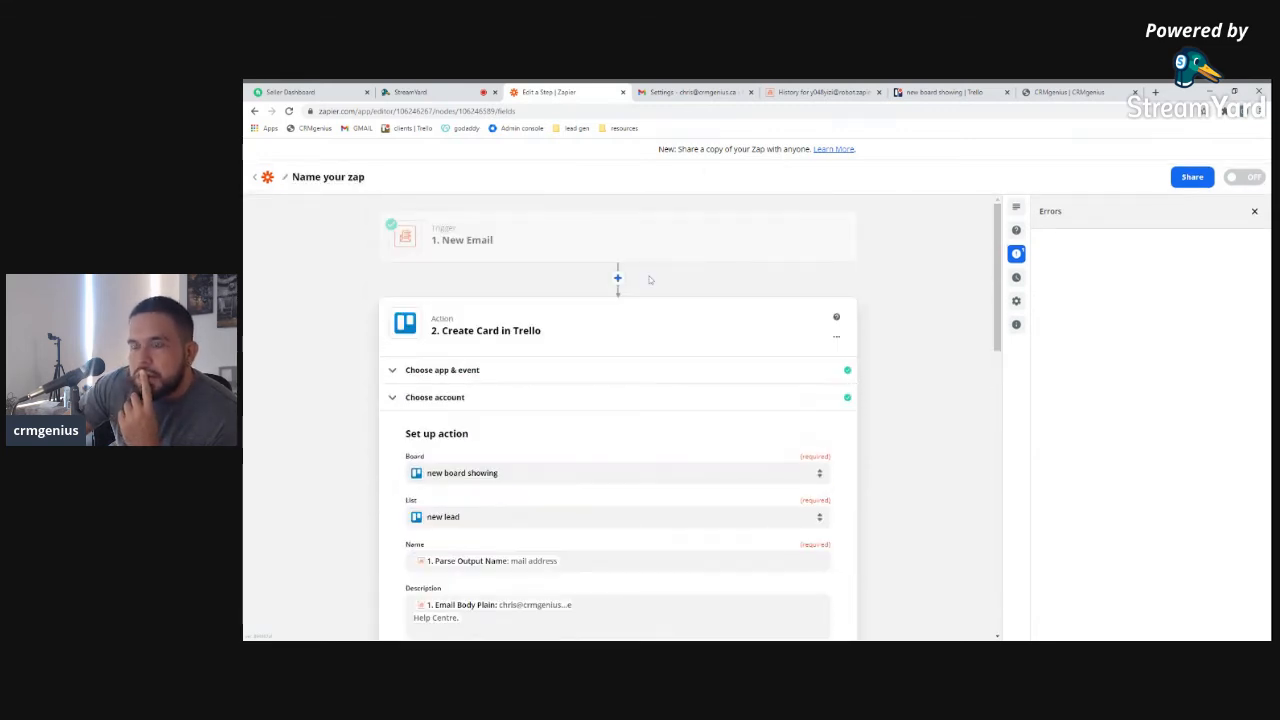
{"action": "scroll", "coordinate": [563, 470], "scroll_direction": "down", "scroll_amount": 10}
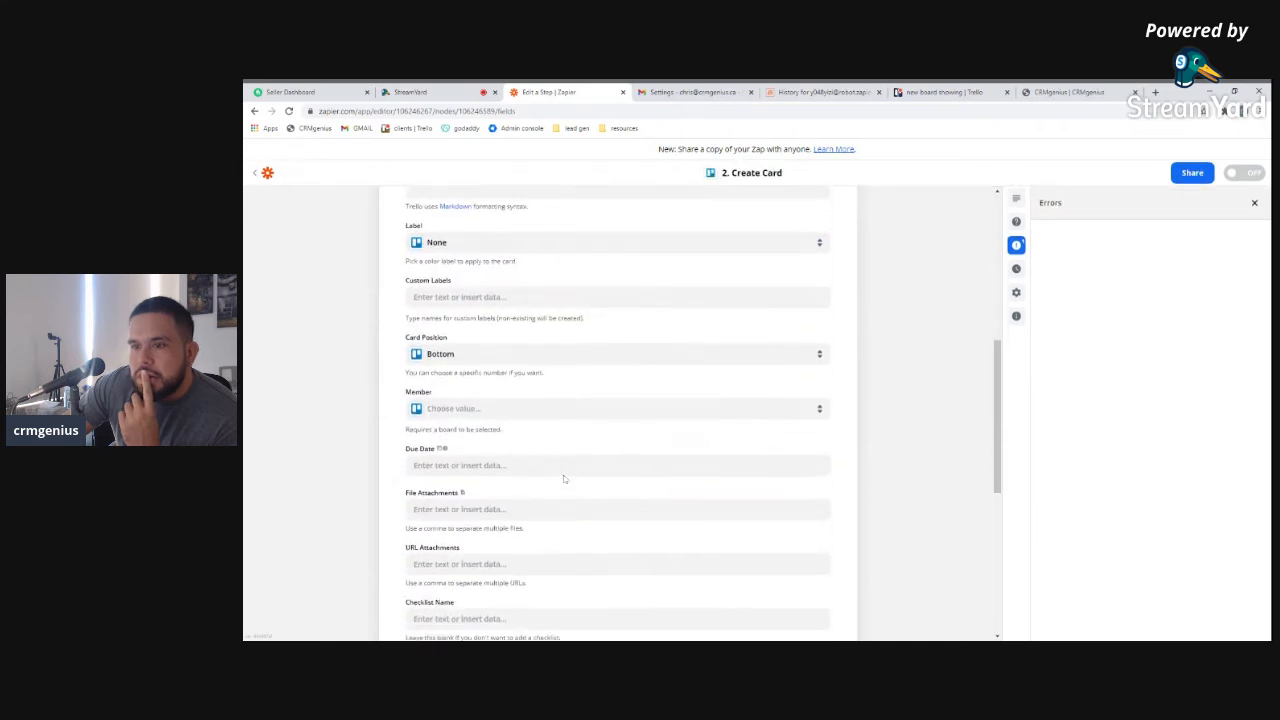
{"action": "scroll", "coordinate": [563, 479], "scroll_direction": "down", "scroll_amount": 5}
Try Parse Output Name in the card's Email field, then remove it so Email stays empty
{"action": "left_click", "coordinate": [516, 306]}
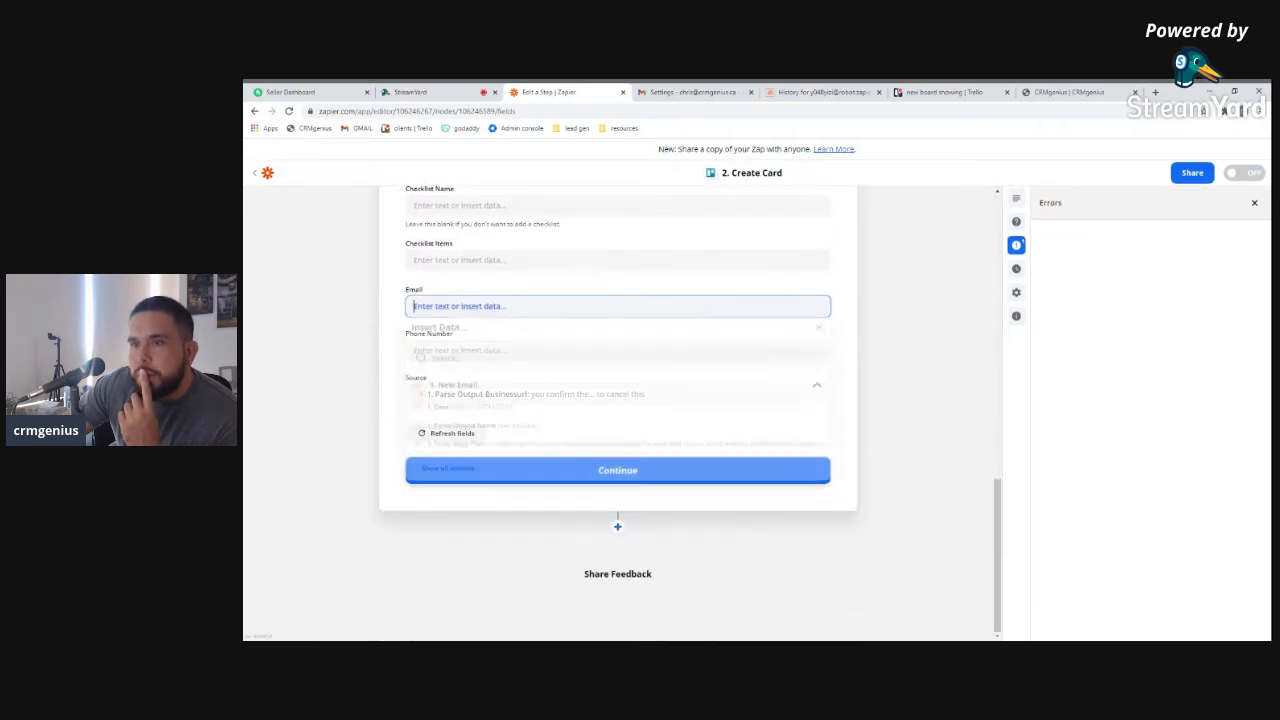
{"action": "left_click", "coordinate": [448, 471]}
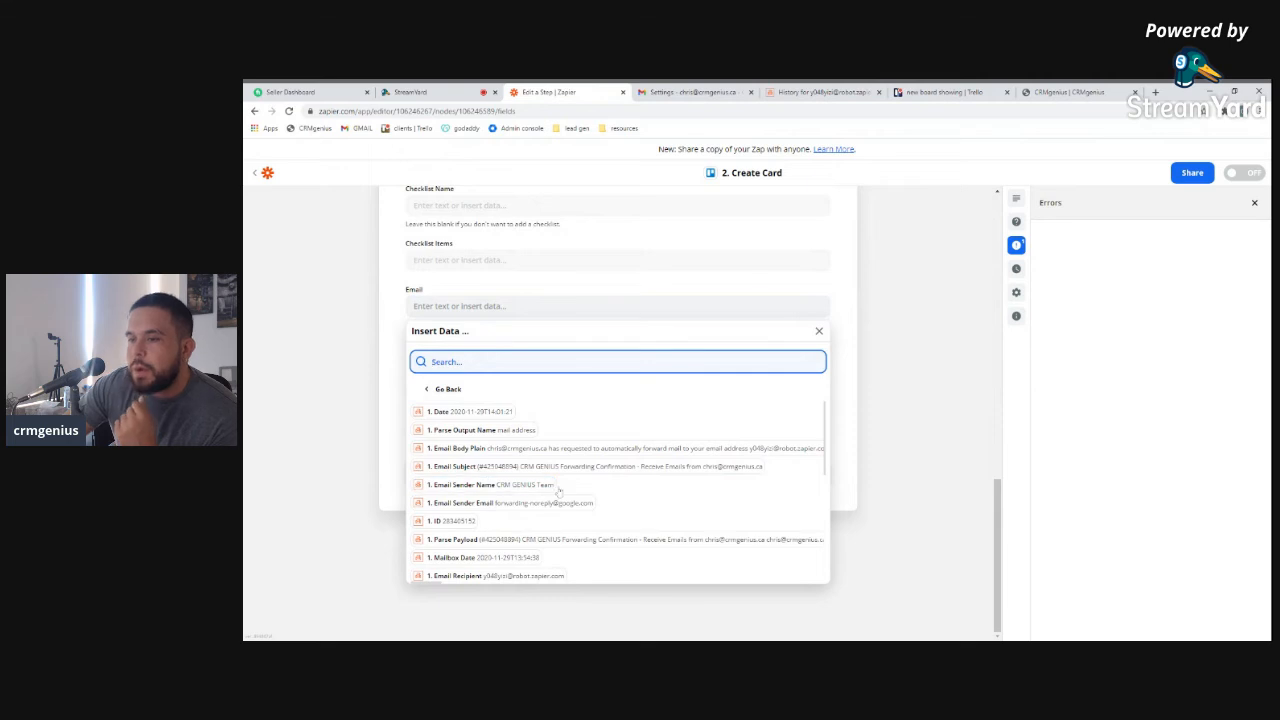
{"action": "scroll", "coordinate": [563, 492], "scroll_direction": "down", "scroll_amount": 2}
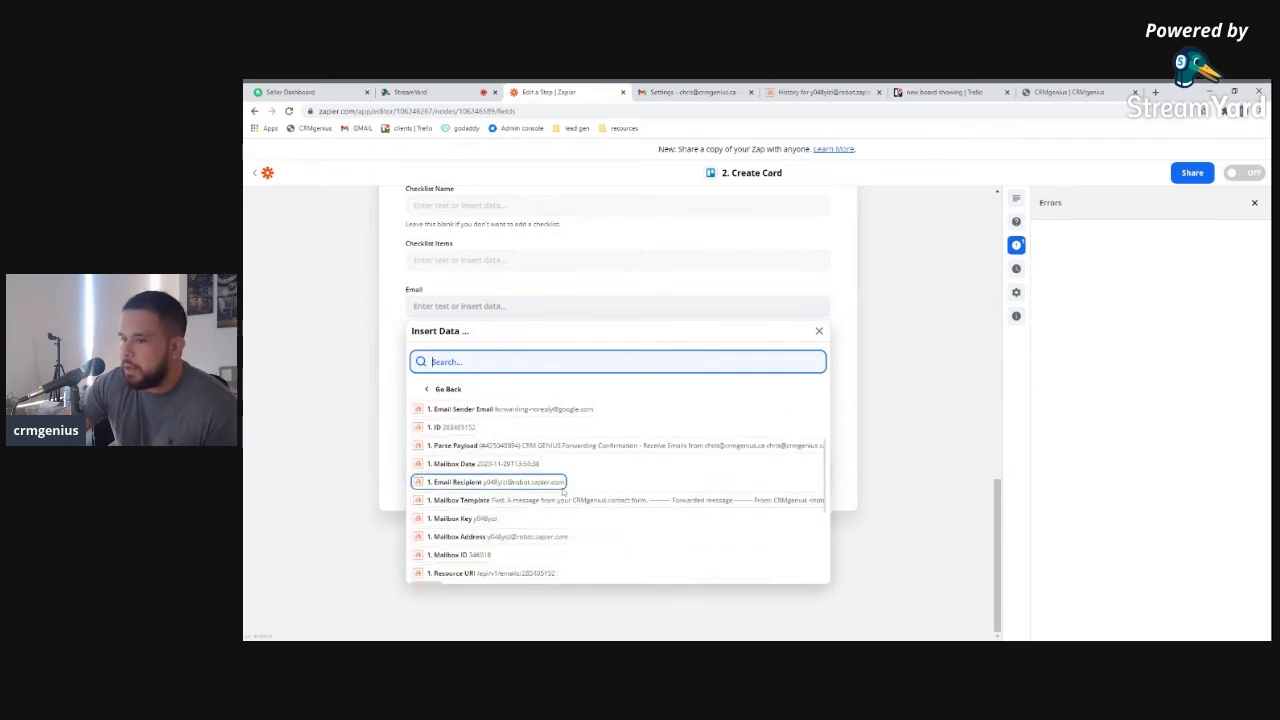
{"action": "scroll", "coordinate": [566, 492], "scroll_direction": "down", "scroll_amount": 1}
{"action": "scroll", "coordinate": [567, 491], "scroll_direction": "down", "scroll_amount": 2}
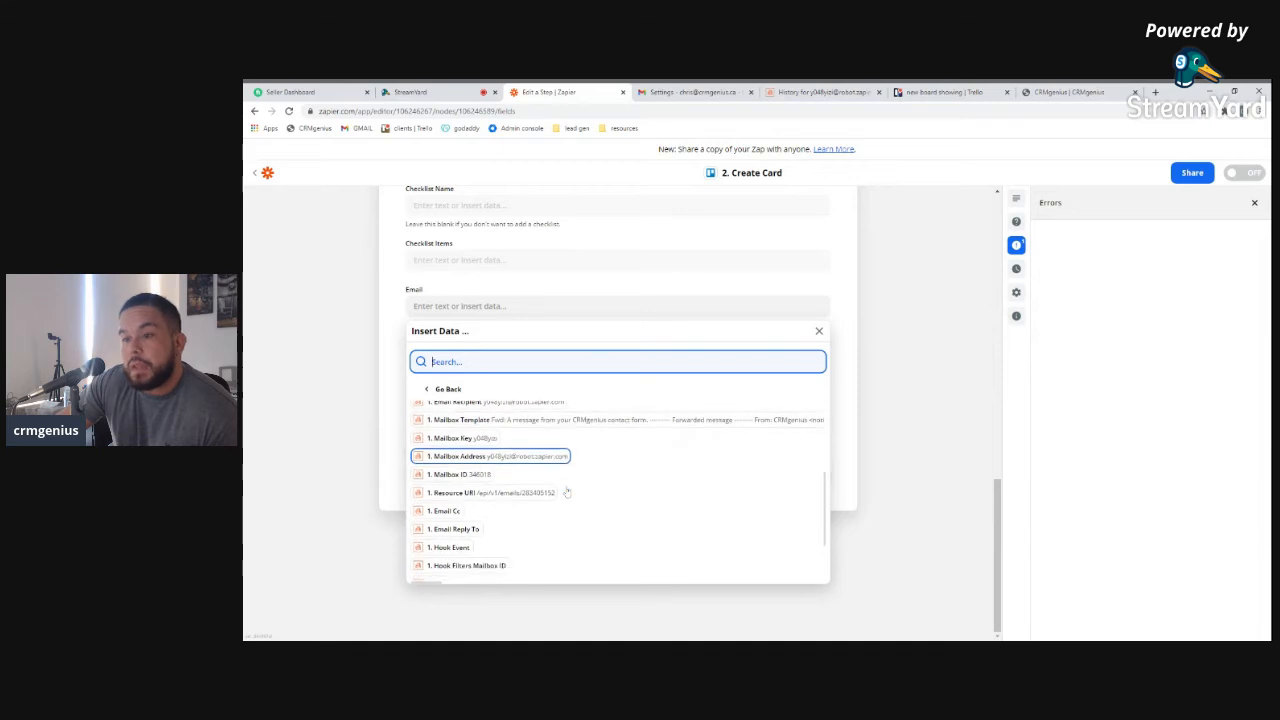
{"action": "scroll", "coordinate": [568, 490], "scroll_direction": "down", "scroll_amount": 1}
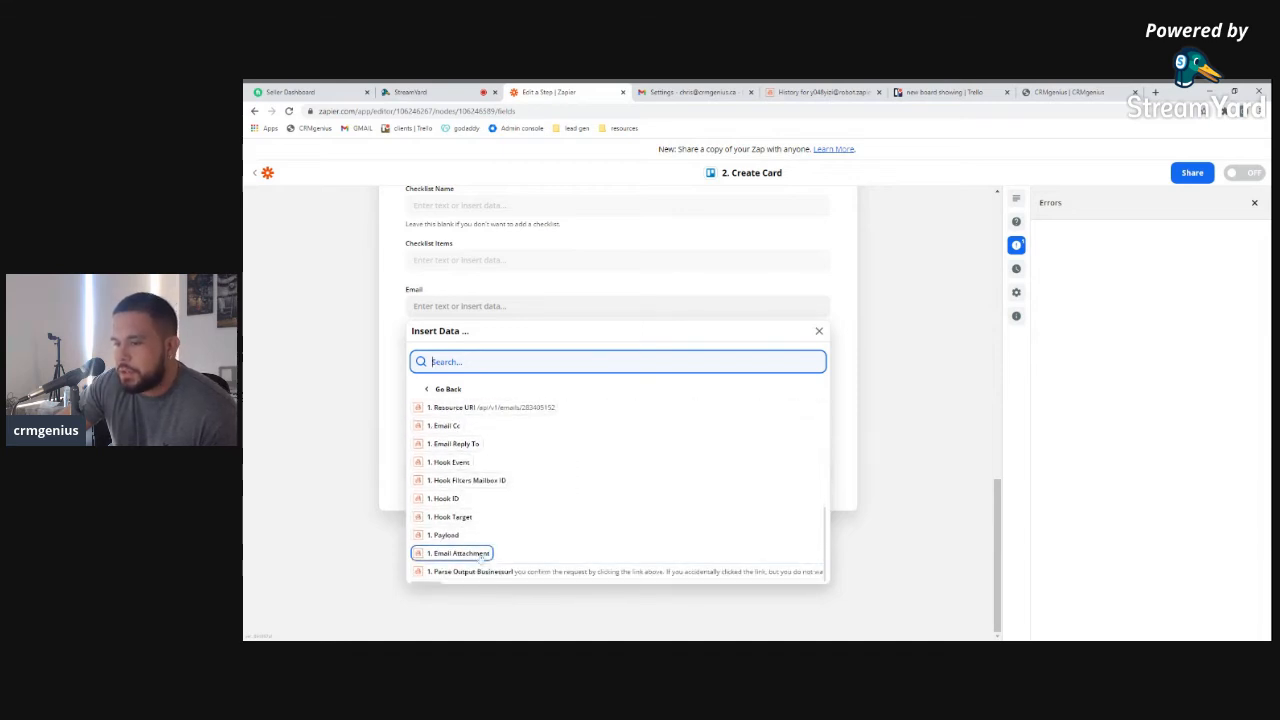
{"action": "scroll", "coordinate": [477, 538], "scroll_direction": "up", "scroll_amount": 5}
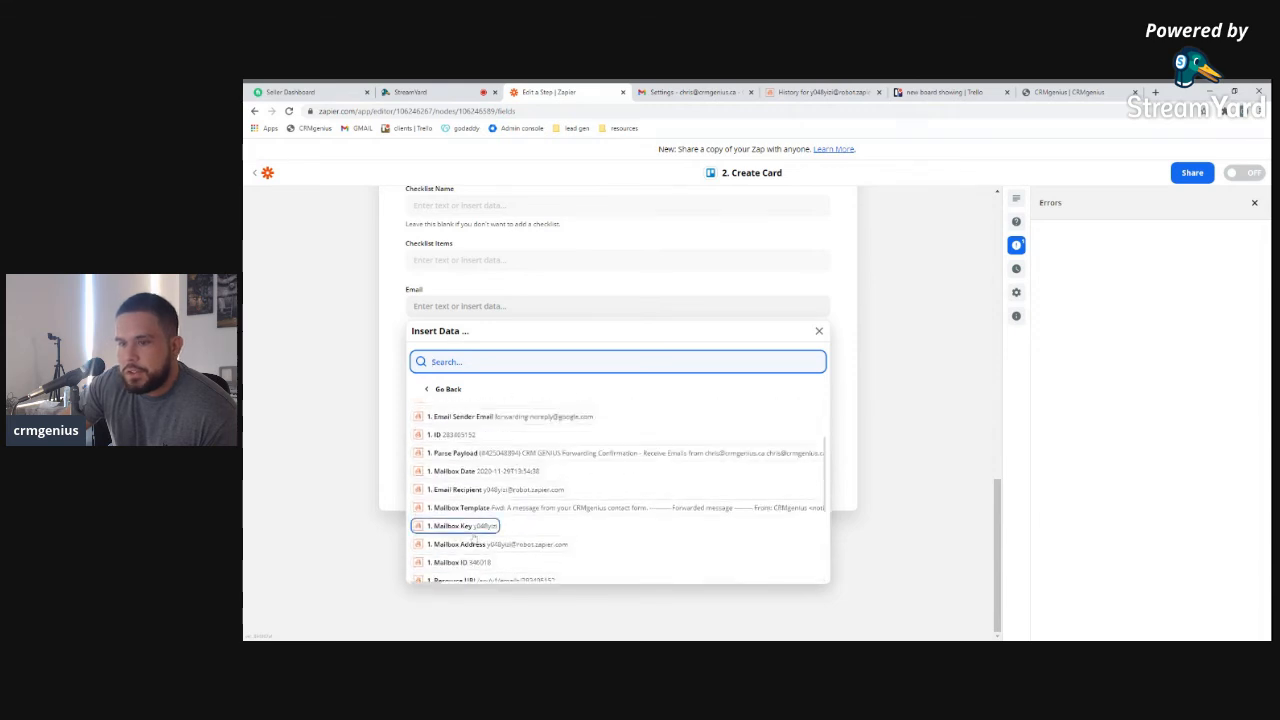
{"action": "scroll", "coordinate": [478, 520], "scroll_direction": "up", "scroll_amount": 3}
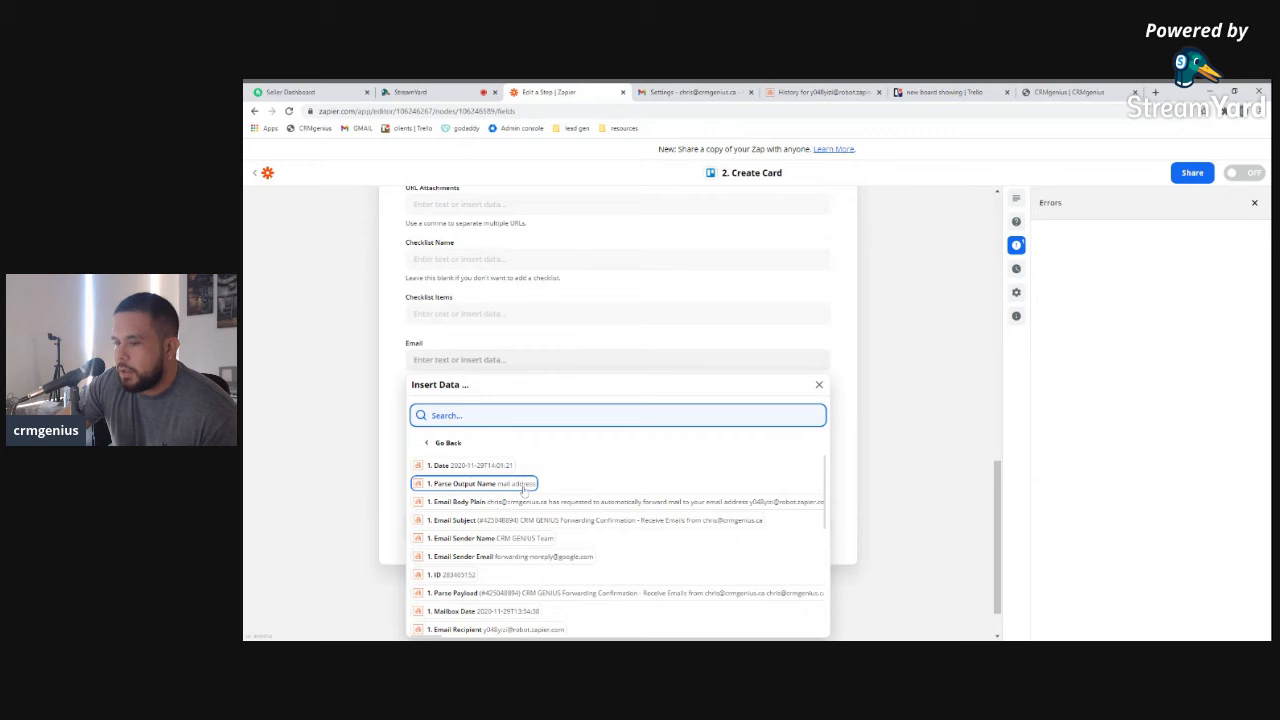
{"action": "left_click", "coordinate": [418, 358]}
{"action": "left_click", "coordinate": [517, 485]}
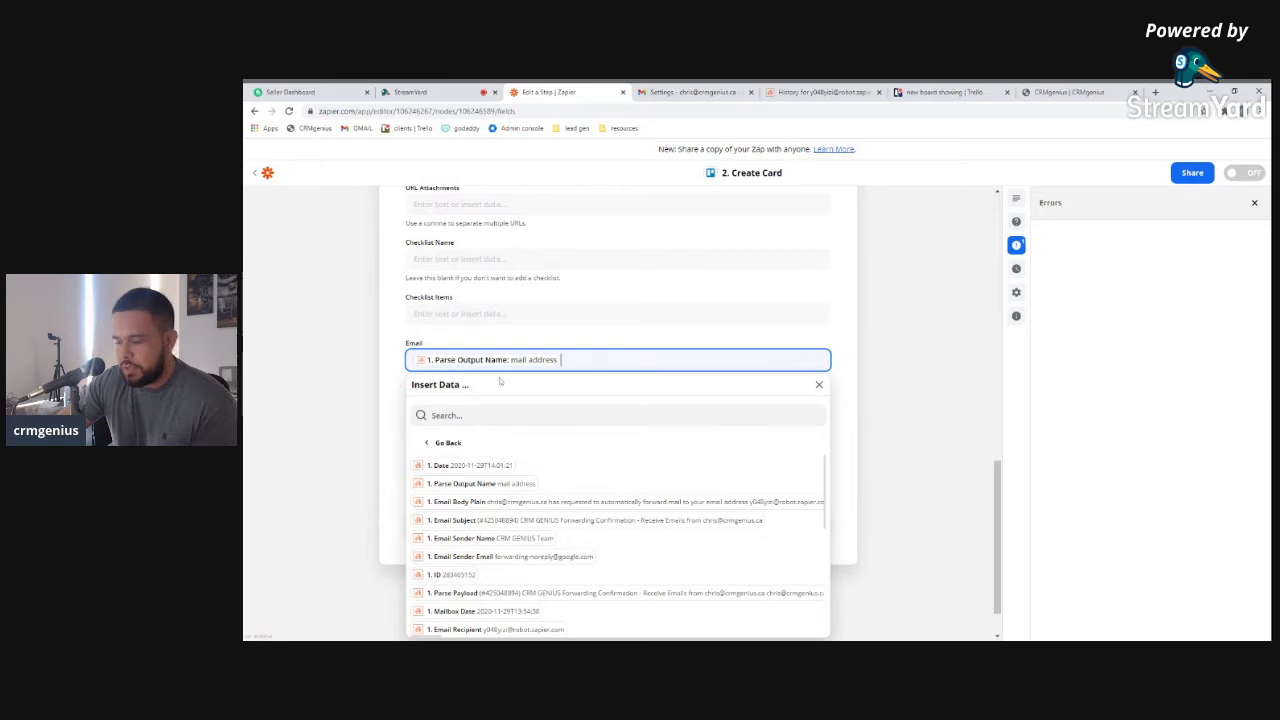
{"action": "key", "text": "BackSpace"}
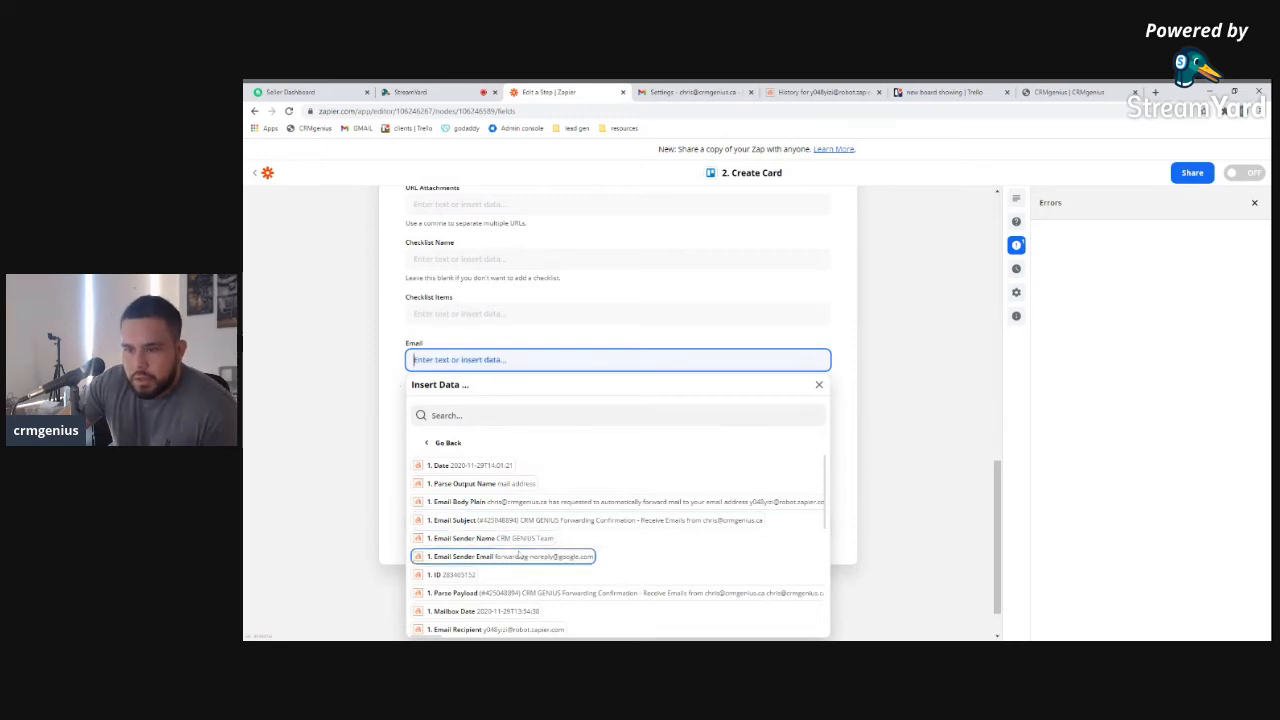
{"action": "scroll", "coordinate": [515, 550], "scroll_direction": "down", "scroll_amount": 2}
{"action": "scroll", "coordinate": [519, 560], "scroll_direction": "down", "scroll_amount": 3}
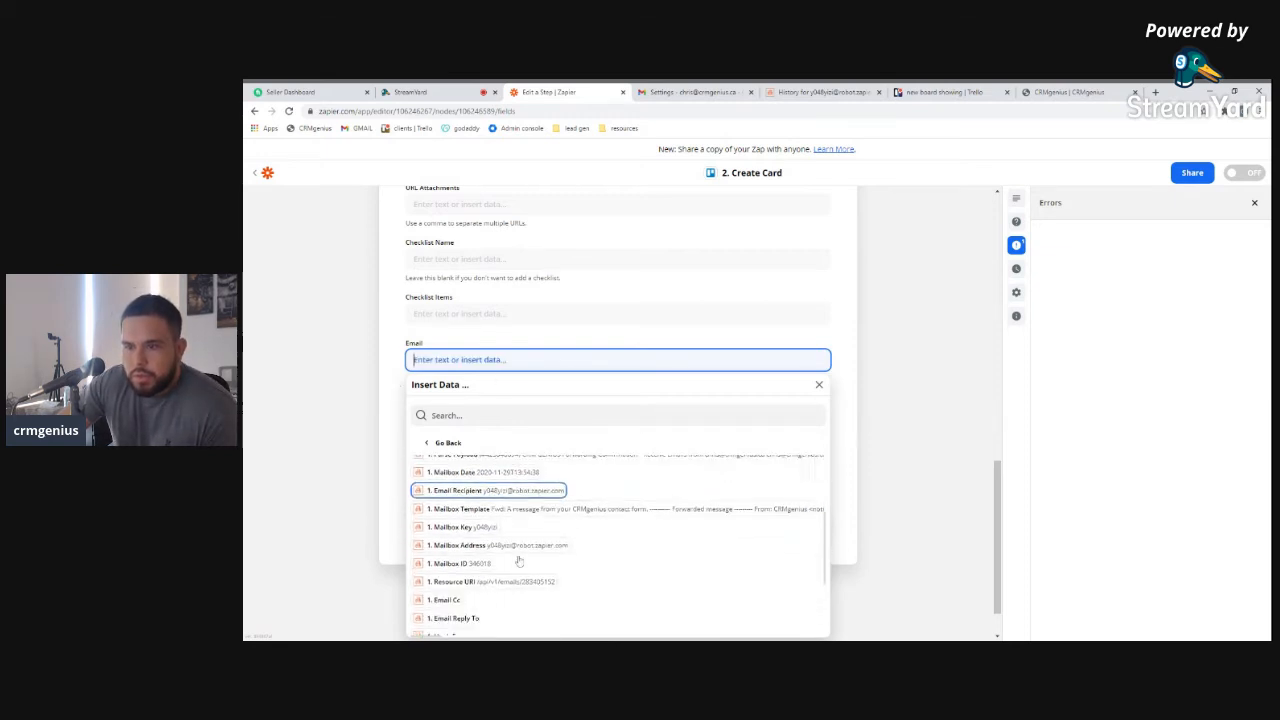
{"action": "left_click", "coordinate": [819, 384]}
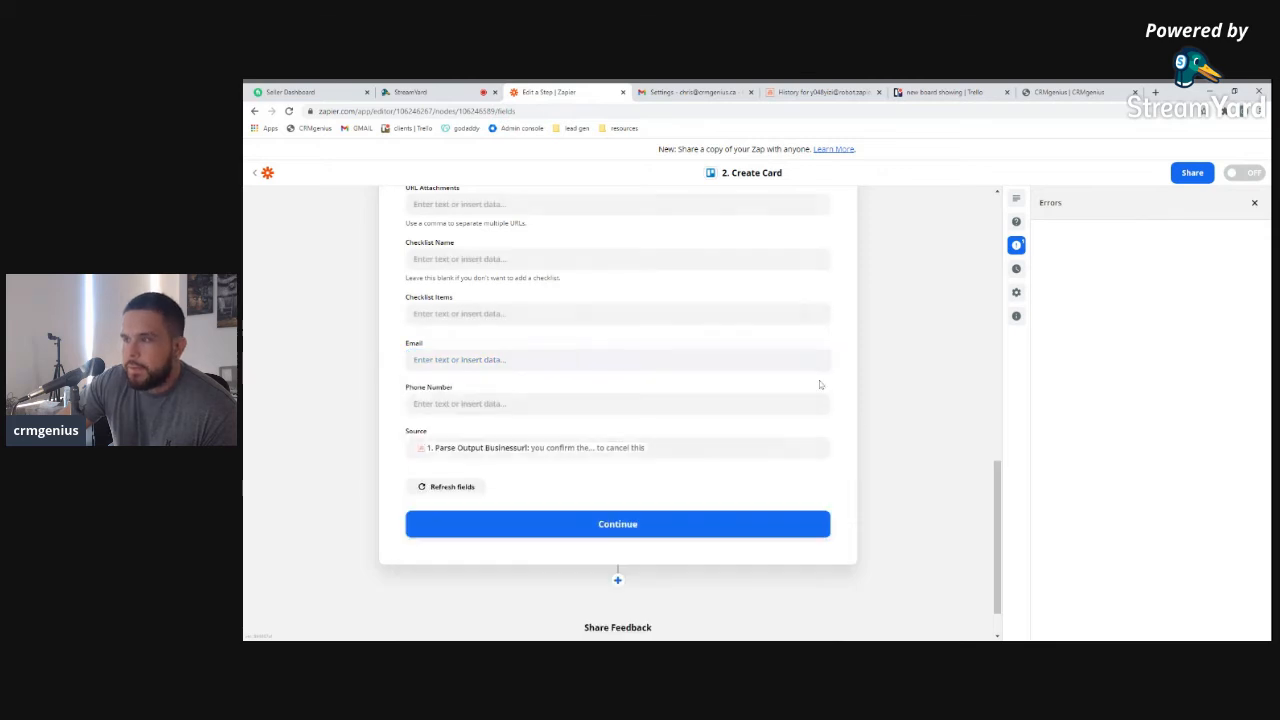
{"action": "scroll", "coordinate": [848, 361], "scroll_direction": "up", "scroll_amount": 15}
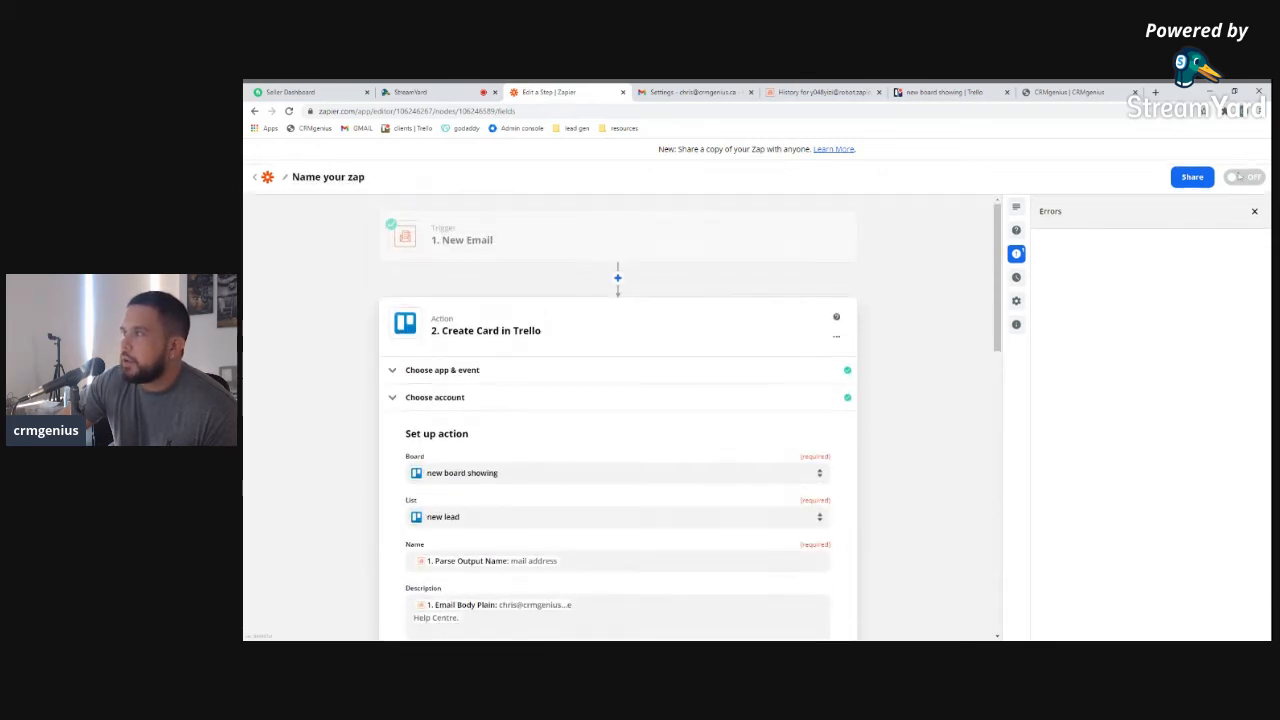
{"action": "scroll", "coordinate": [948, 522], "scroll_direction": "down", "scroll_amount": 15}
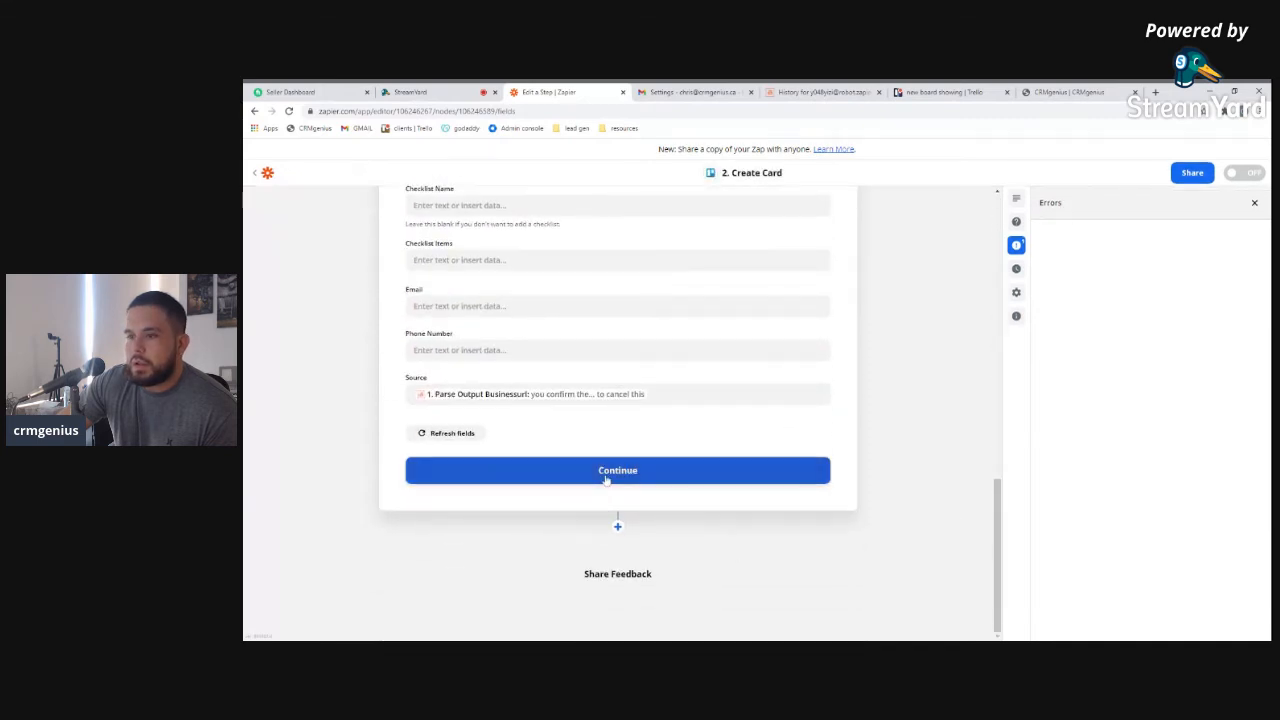
Save the Trello card setup, then reopen the New Email trigger and refresh its mailbox fields
{"action": "left_click", "coordinate": [605, 471]}
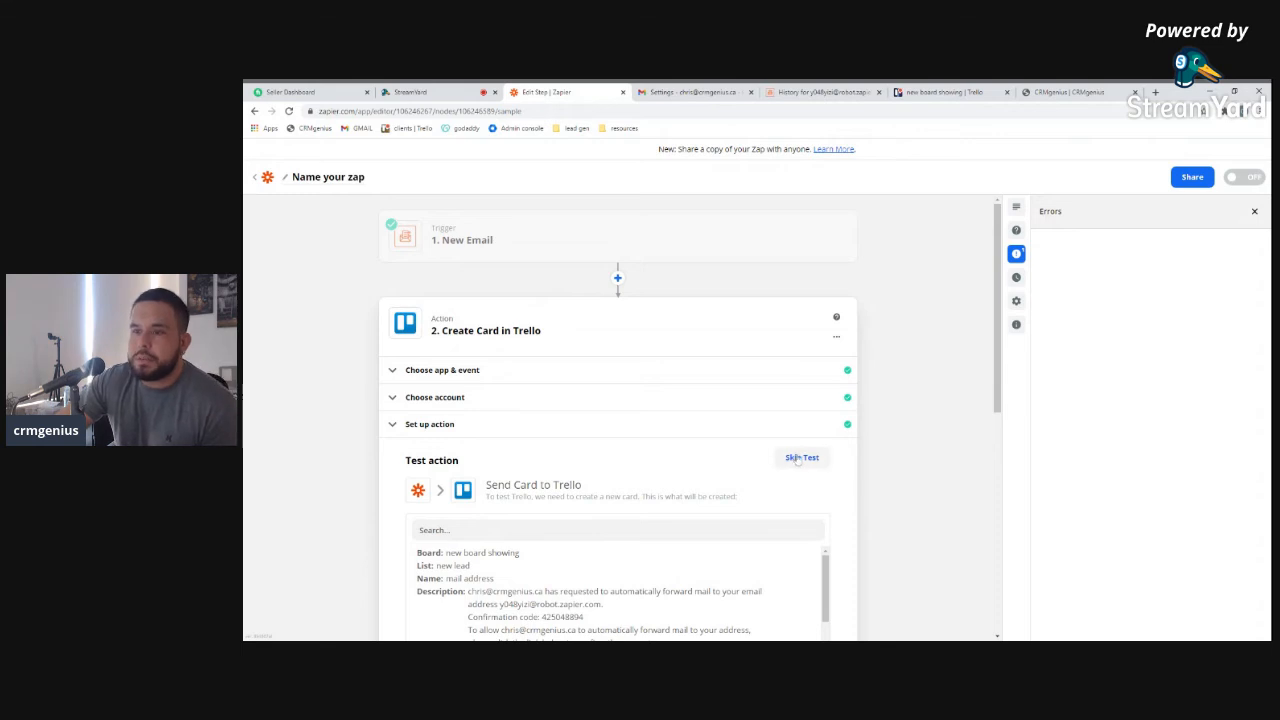
{"action": "left_click", "coordinate": [604, 231]}
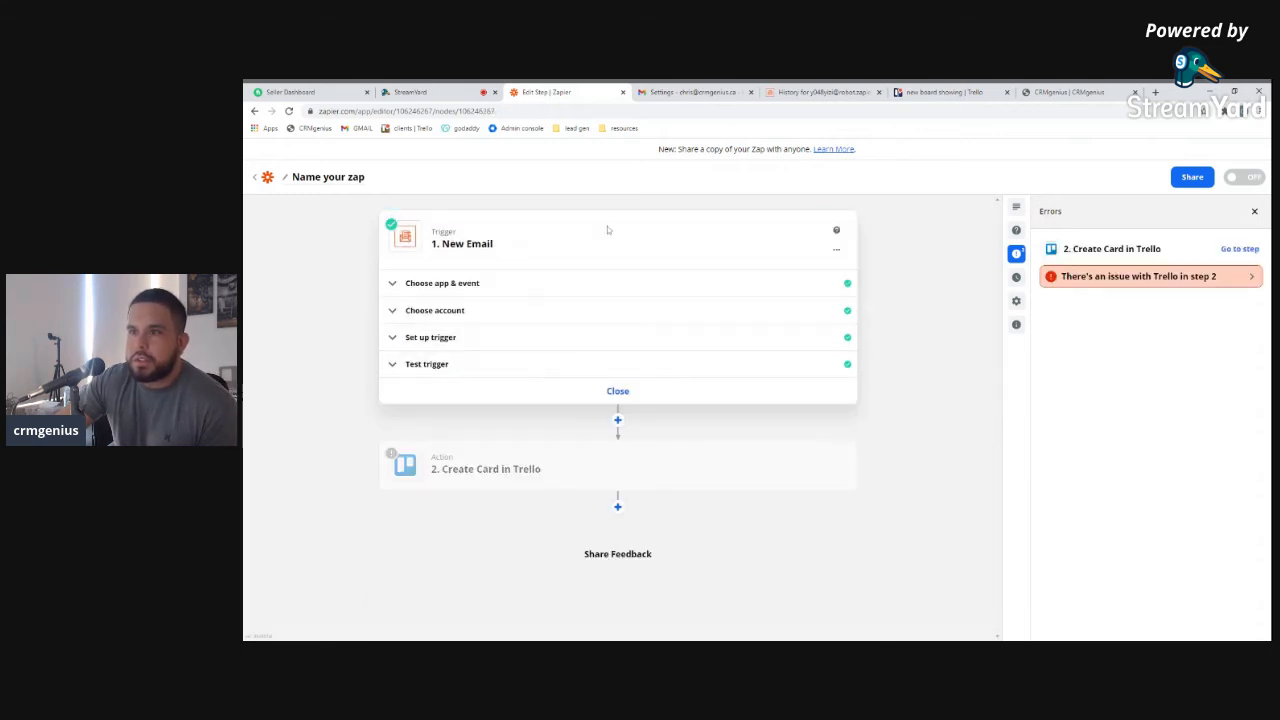
{"action": "left_click", "coordinate": [480, 285]}
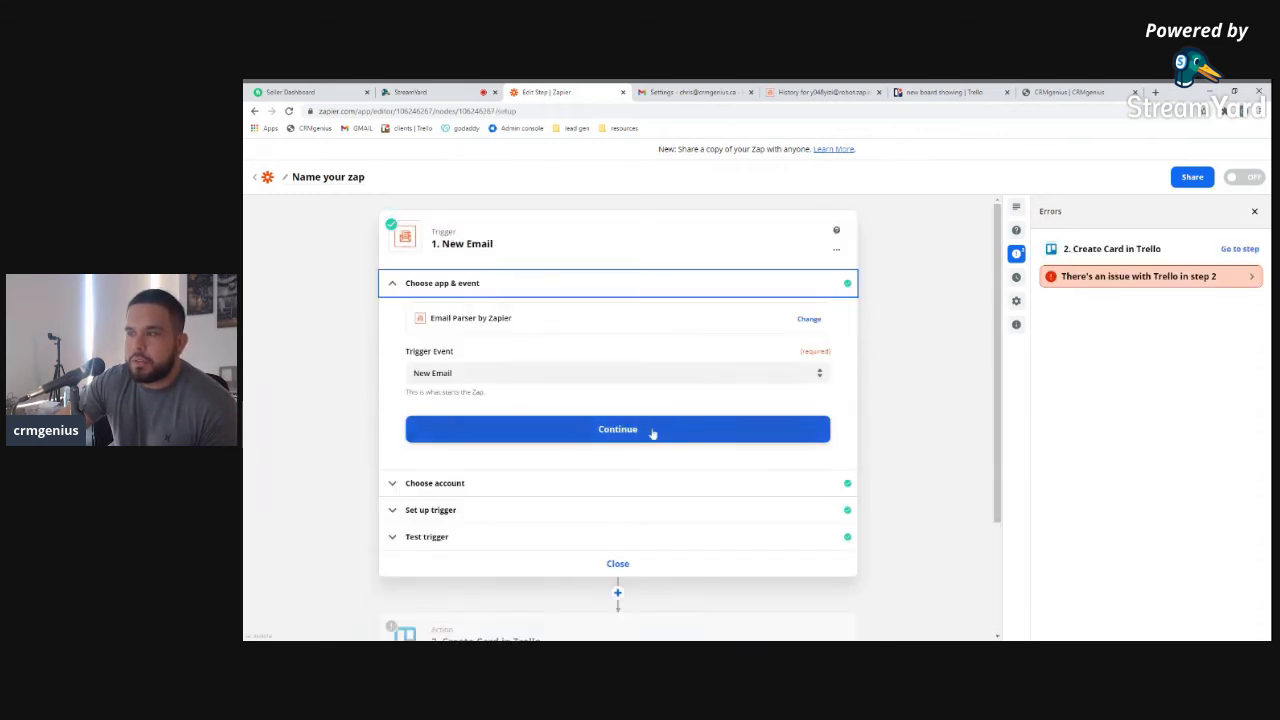
{"action": "left_click", "coordinate": [619, 428]}
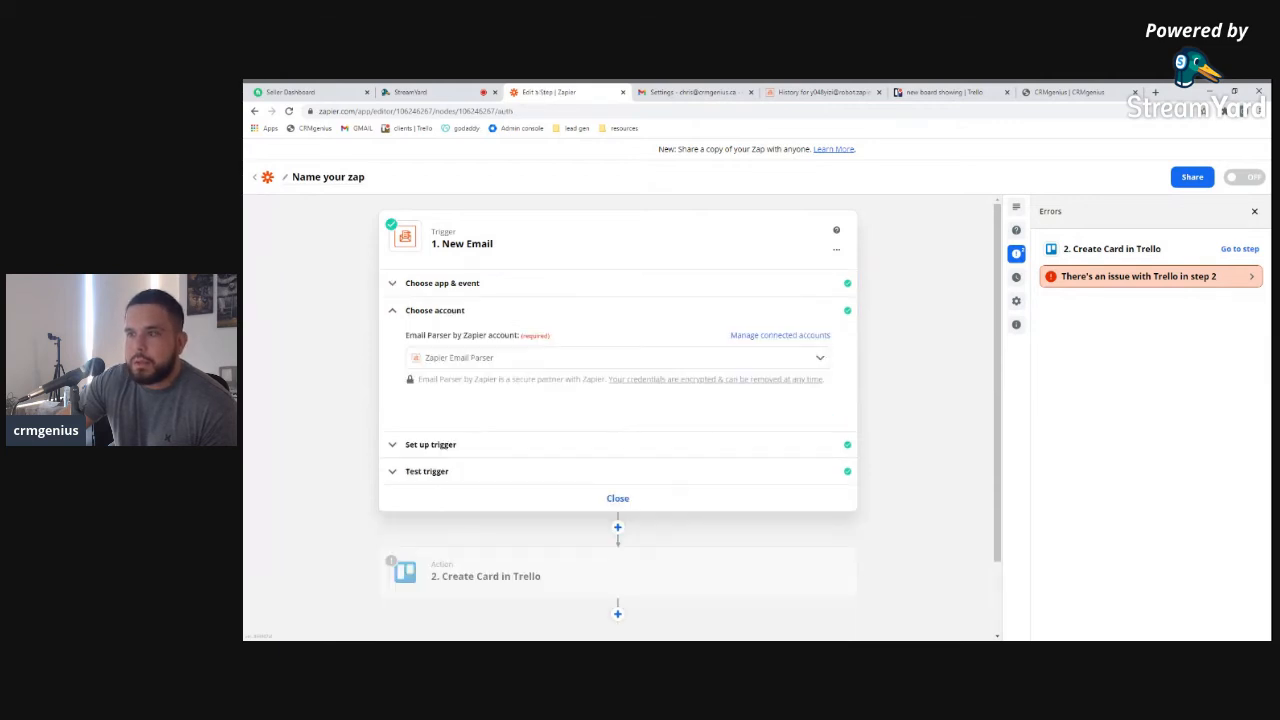
{"action": "left_click", "coordinate": [820, 358]}
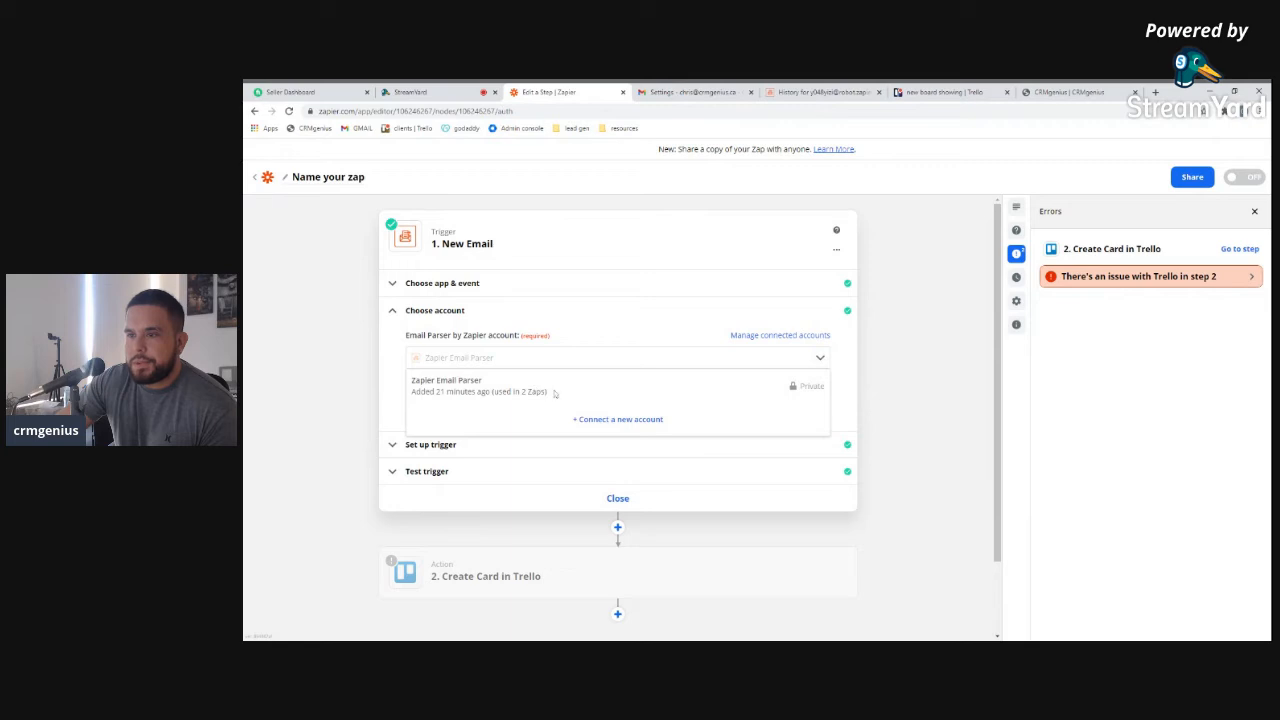
{"action": "left_click", "coordinate": [824, 357]}
{"action": "left_click", "coordinate": [452, 452]}
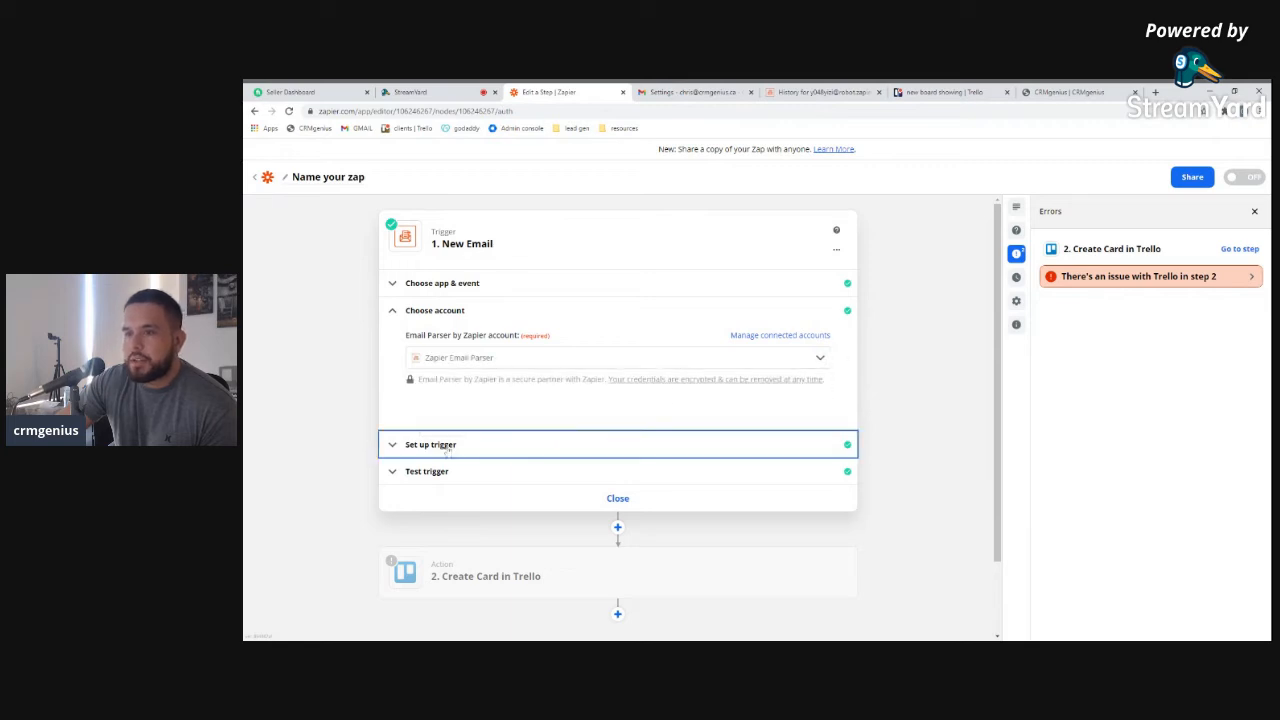
{"action": "left_click", "coordinate": [441, 428]}
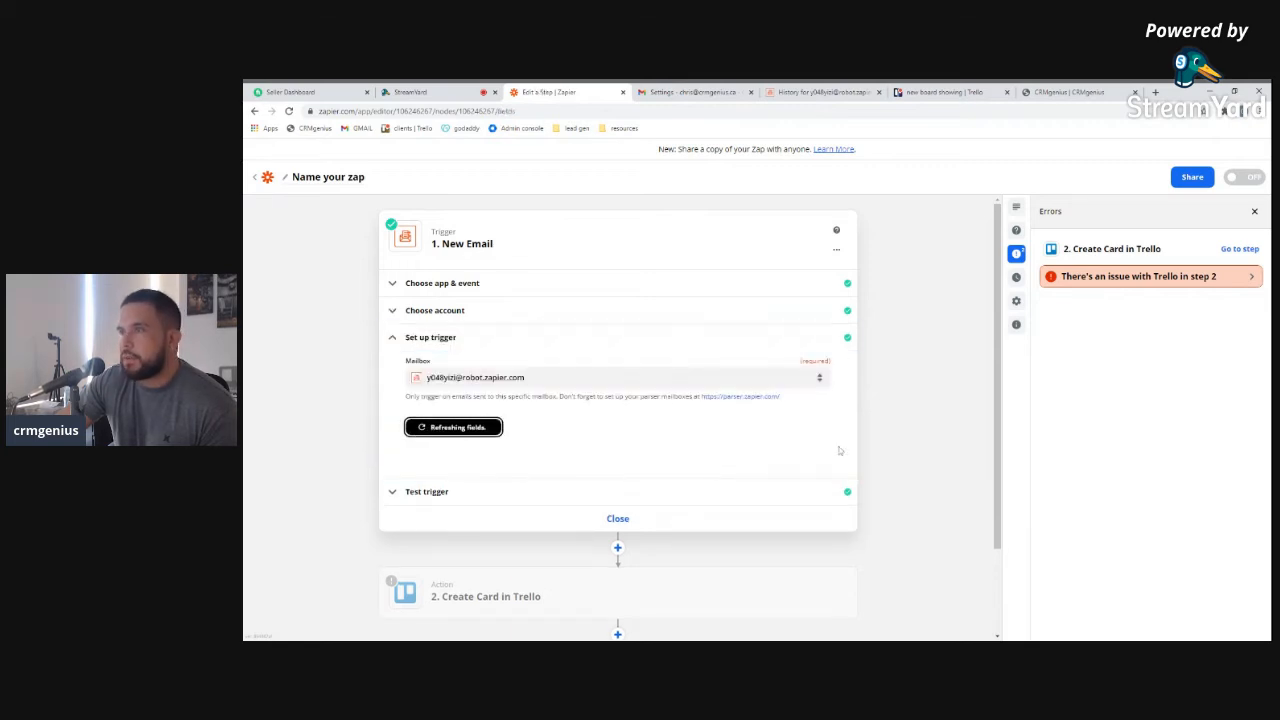
Check the CRMgenius contact-form email in Gmail, then return to the Zapier editor
{"action": "left_click", "coordinate": [663, 92]}
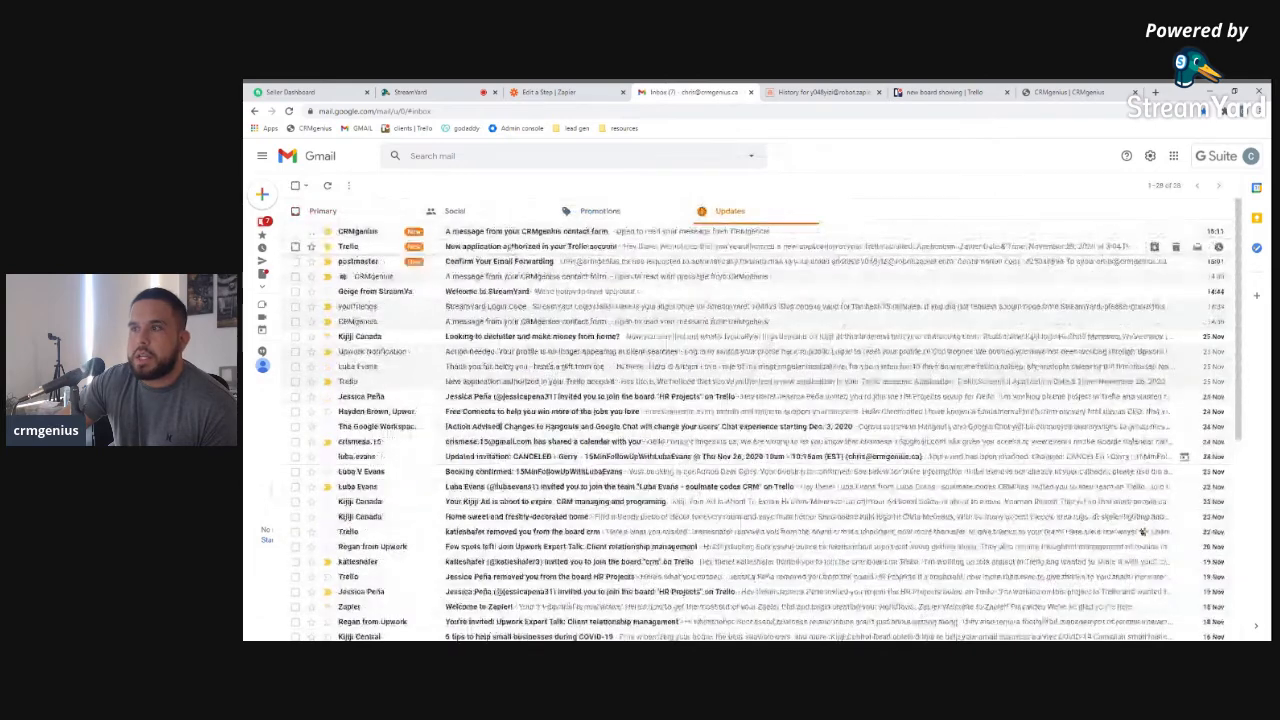
{"action": "left_click", "coordinate": [541, 232]}
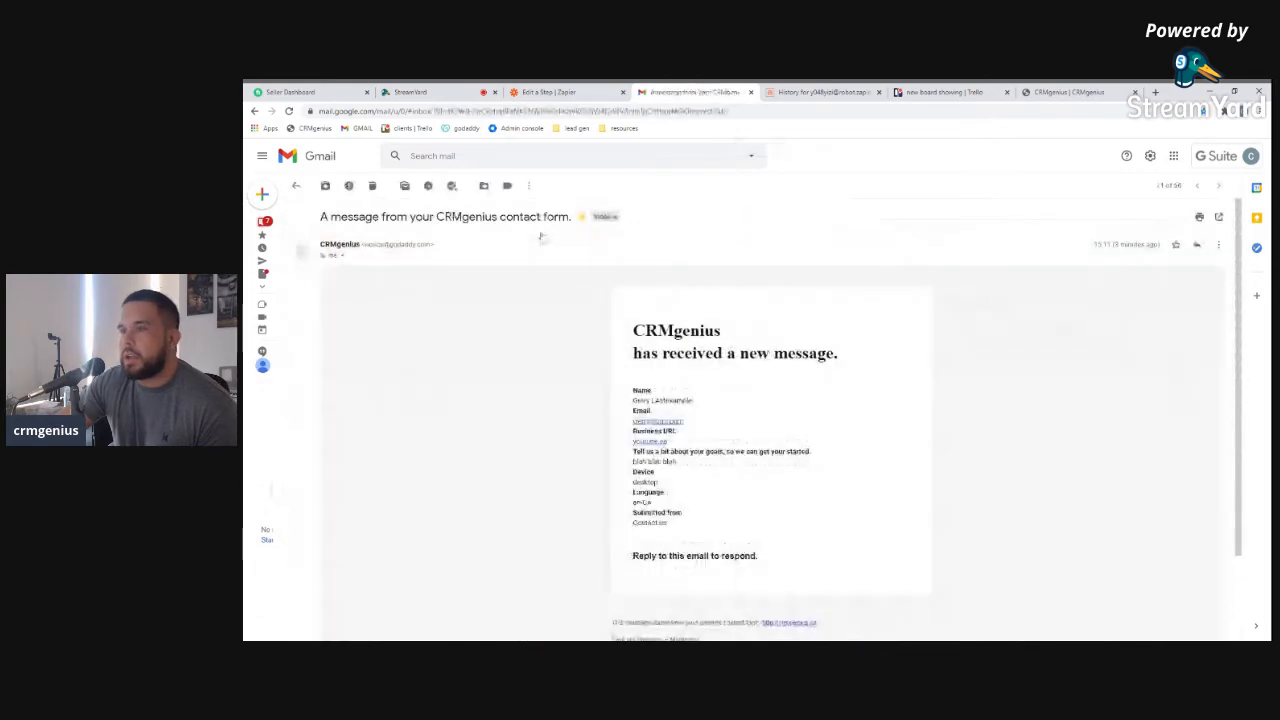
{"action": "left_click", "coordinate": [548, 91]}
Look through the trigger's test results for more sample emails
{"action": "left_click", "coordinate": [445, 491]}
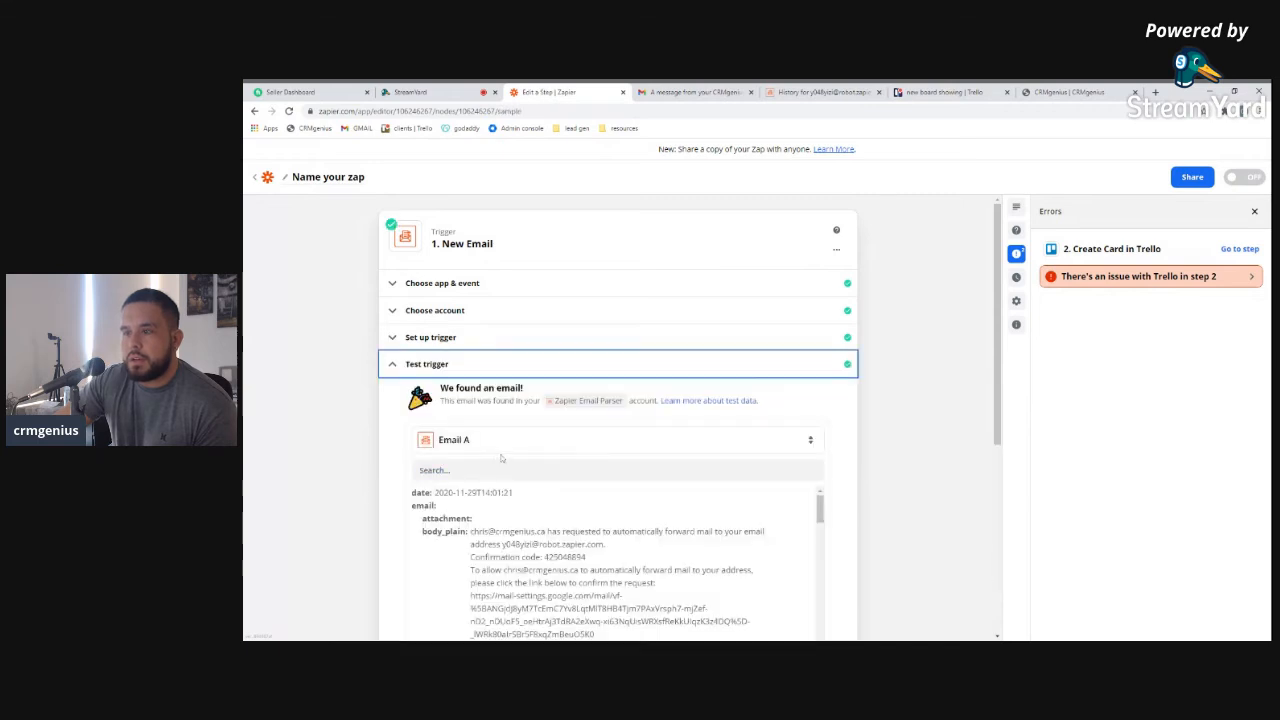
{"action": "left_click", "coordinate": [564, 443]}
{"action": "left_click", "coordinate": [610, 530]}
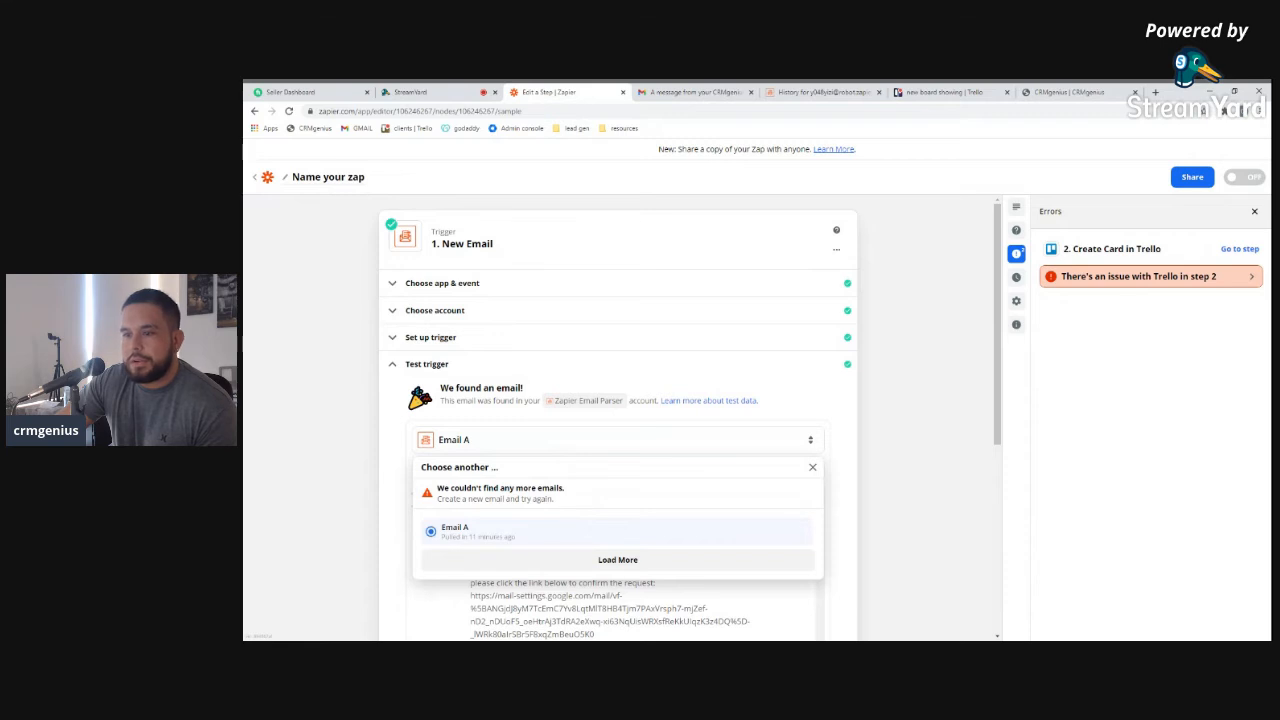
{"action": "left_click", "coordinate": [600, 559]}
{"action": "scroll", "coordinate": [469, 529], "scroll_direction": "down", "scroll_amount": 4}
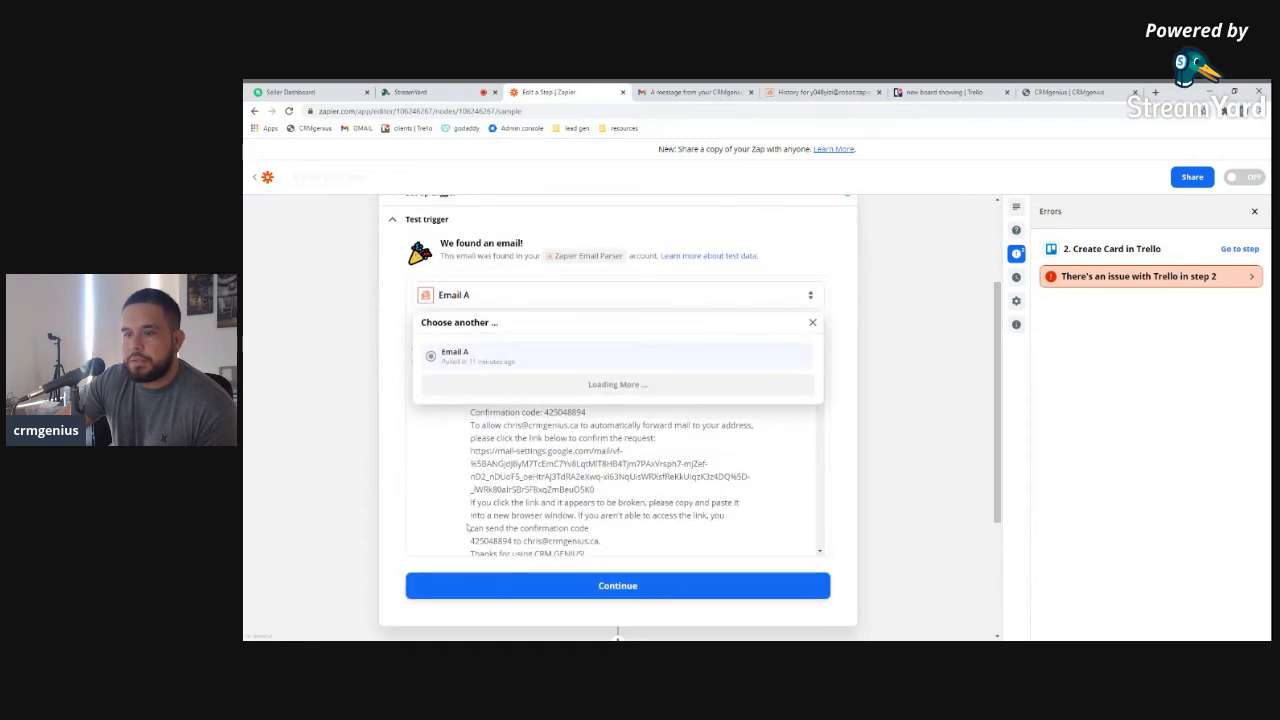
{"action": "scroll", "coordinate": [469, 529], "scroll_direction": "up", "scroll_amount": 3}
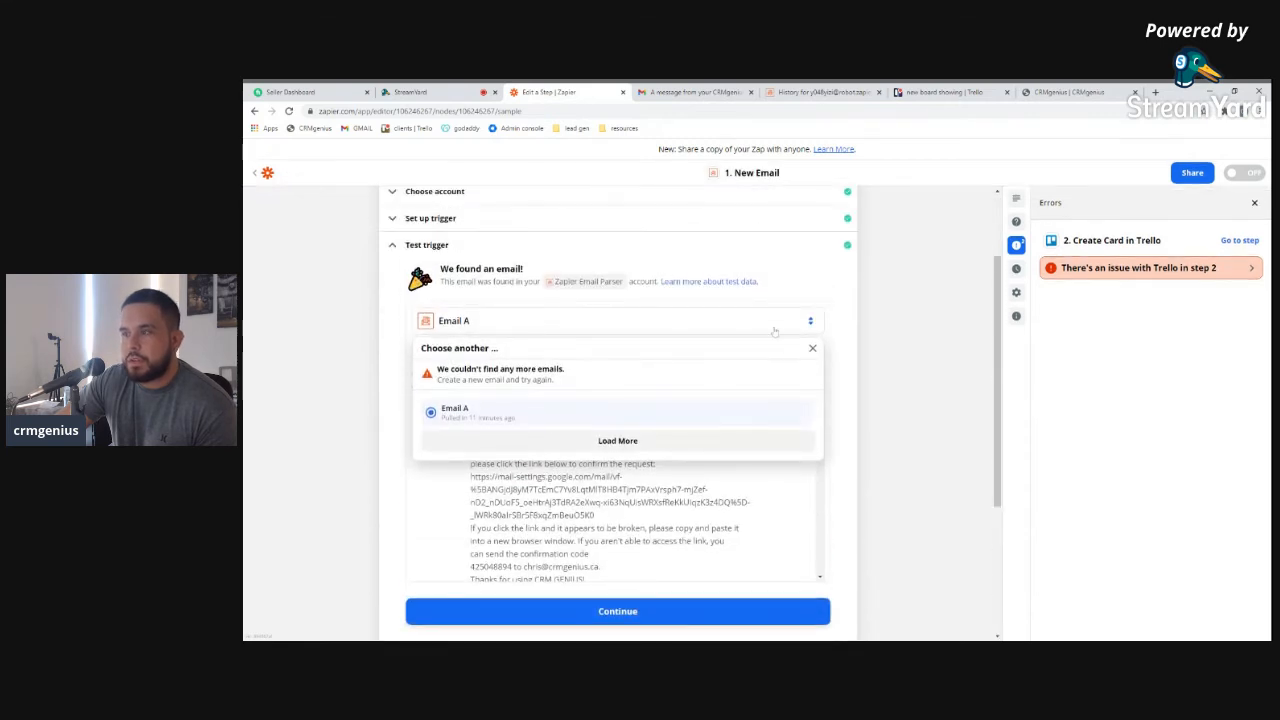
{"action": "left_click", "coordinate": [813, 348]}
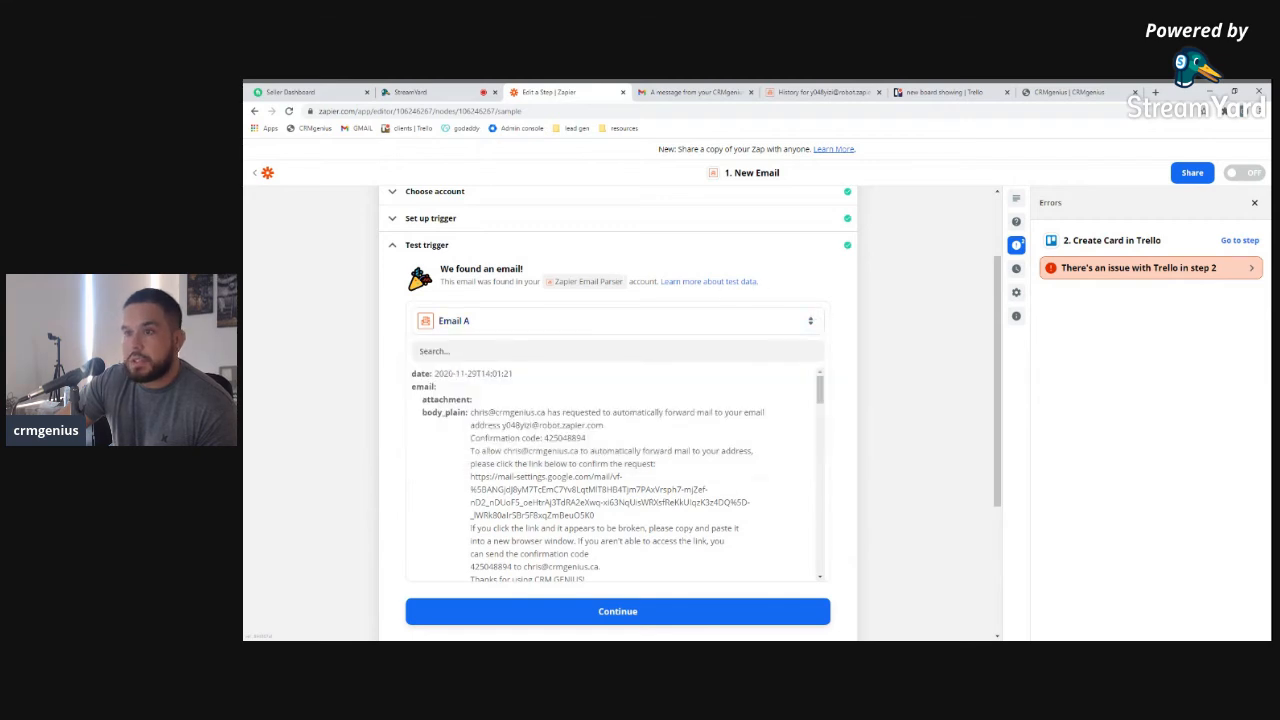
{"action": "scroll", "coordinate": [623, 512], "scroll_direction": "down", "scroll_amount": 10}
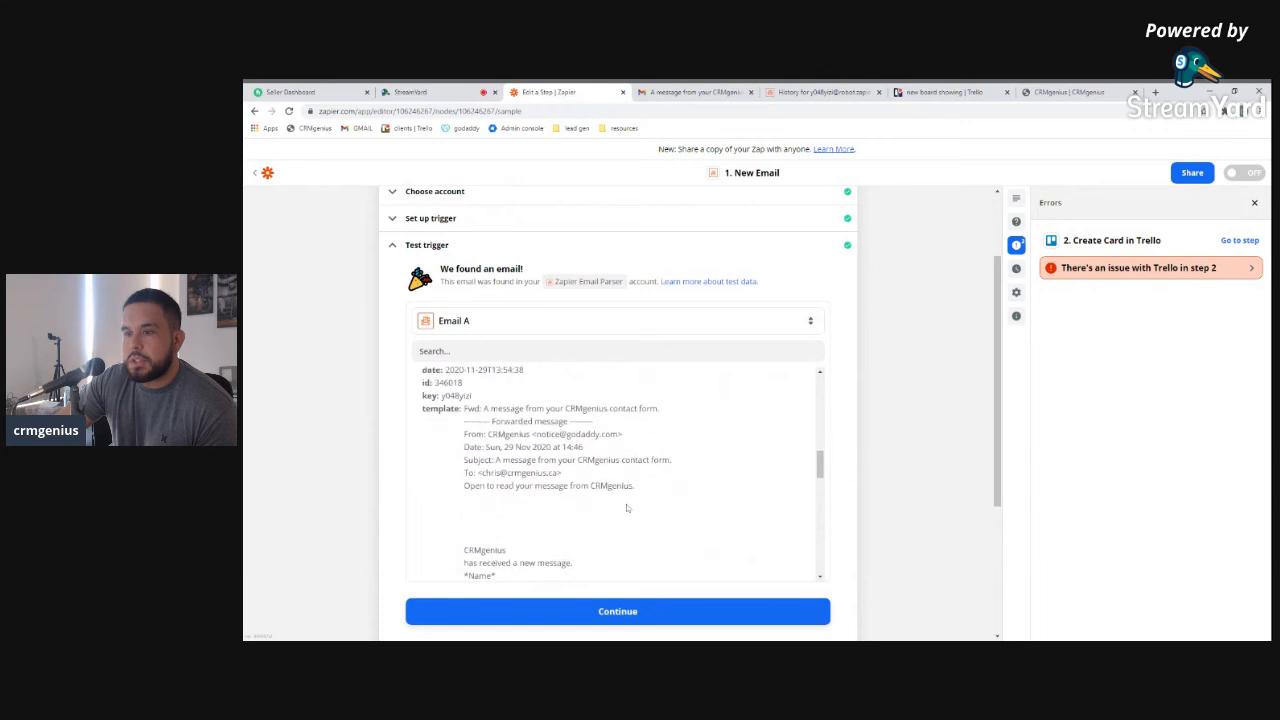
{"action": "scroll", "coordinate": [623, 512], "scroll_direction": "down", "scroll_amount": 8}
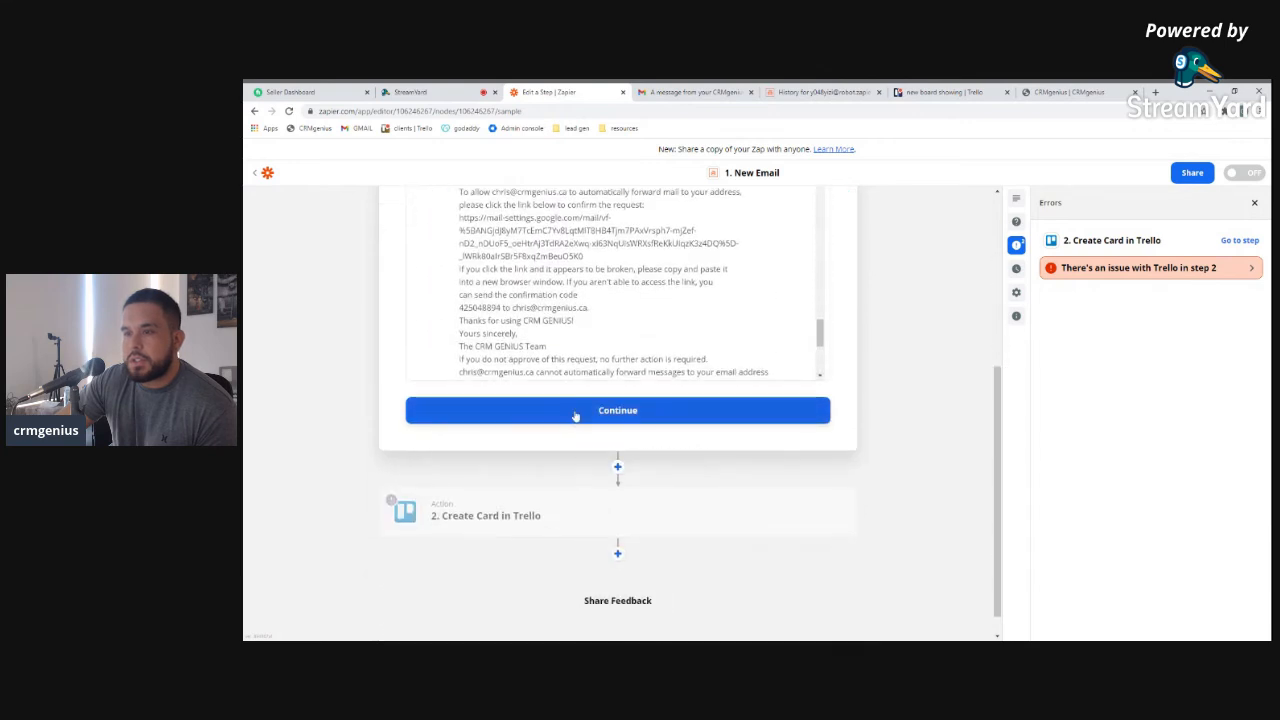
Accept the test email and confirm Trello's Create Card event and account
{"action": "left_click", "coordinate": [535, 410]}
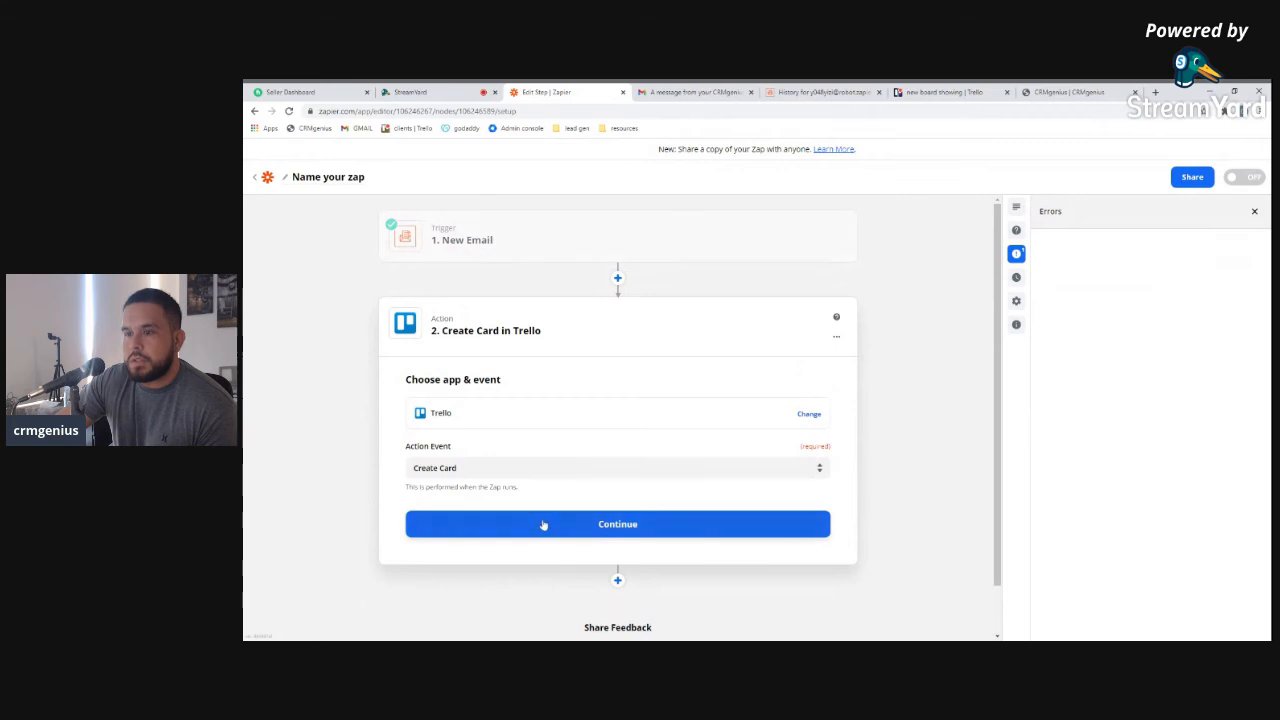
{"action": "key", "text": "Return"}
{"action": "left_click", "coordinate": [618, 506]}
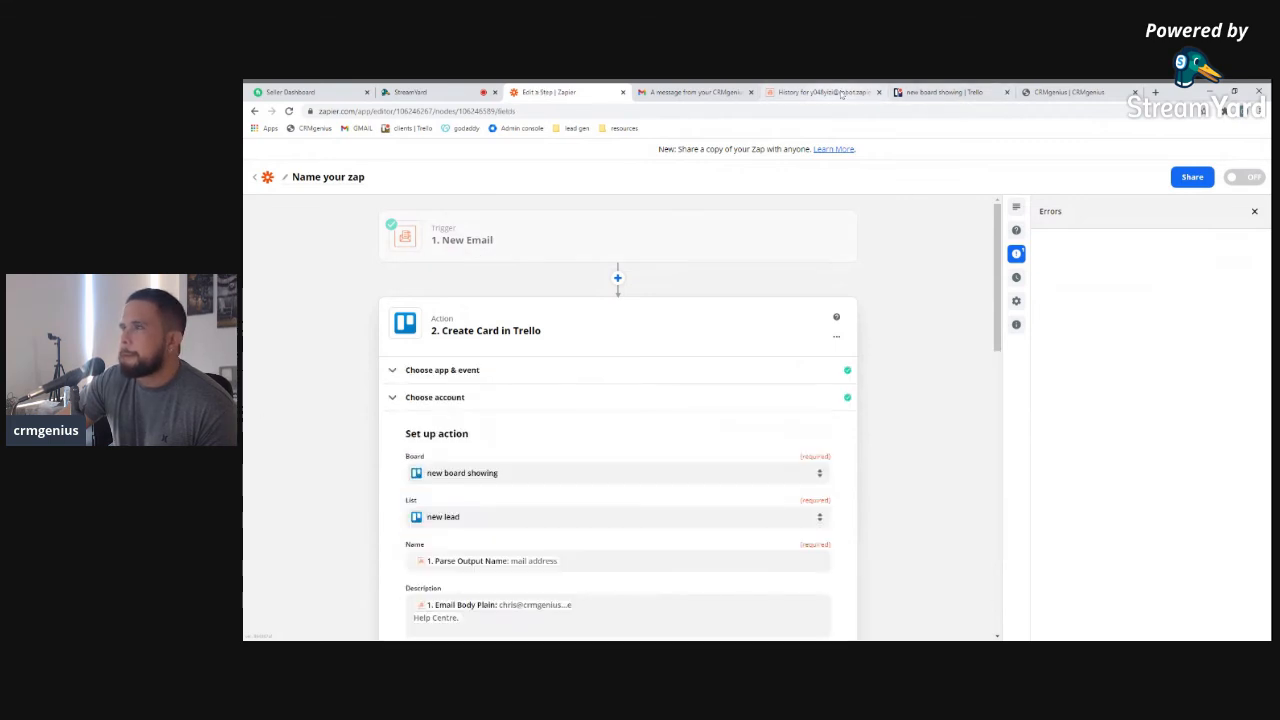
Hide the forwarding email in the parser mailbox history, select the mailbox address, and return to Zapier
{"action": "left_click", "coordinate": [840, 93]}
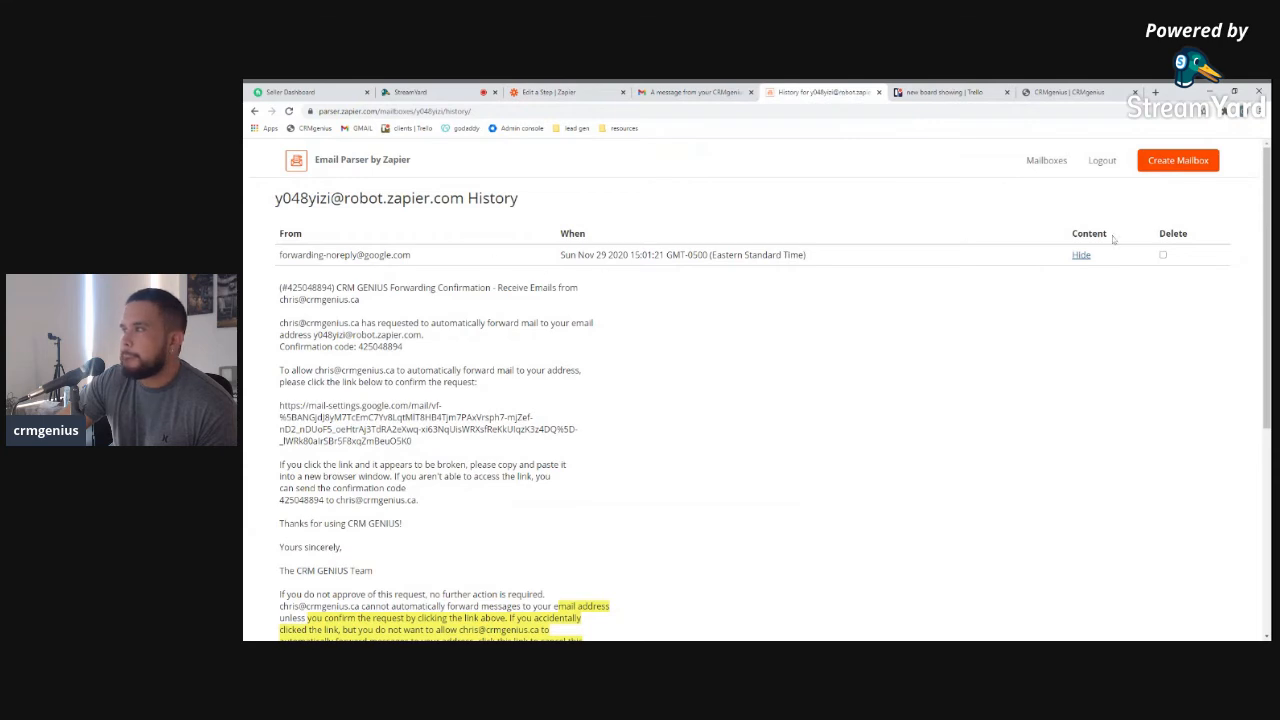
{"action": "left_click", "coordinate": [1081, 255]}
{"action": "left_click_drag", "start_coordinate": [465, 198], "coordinate": [252, 205]}
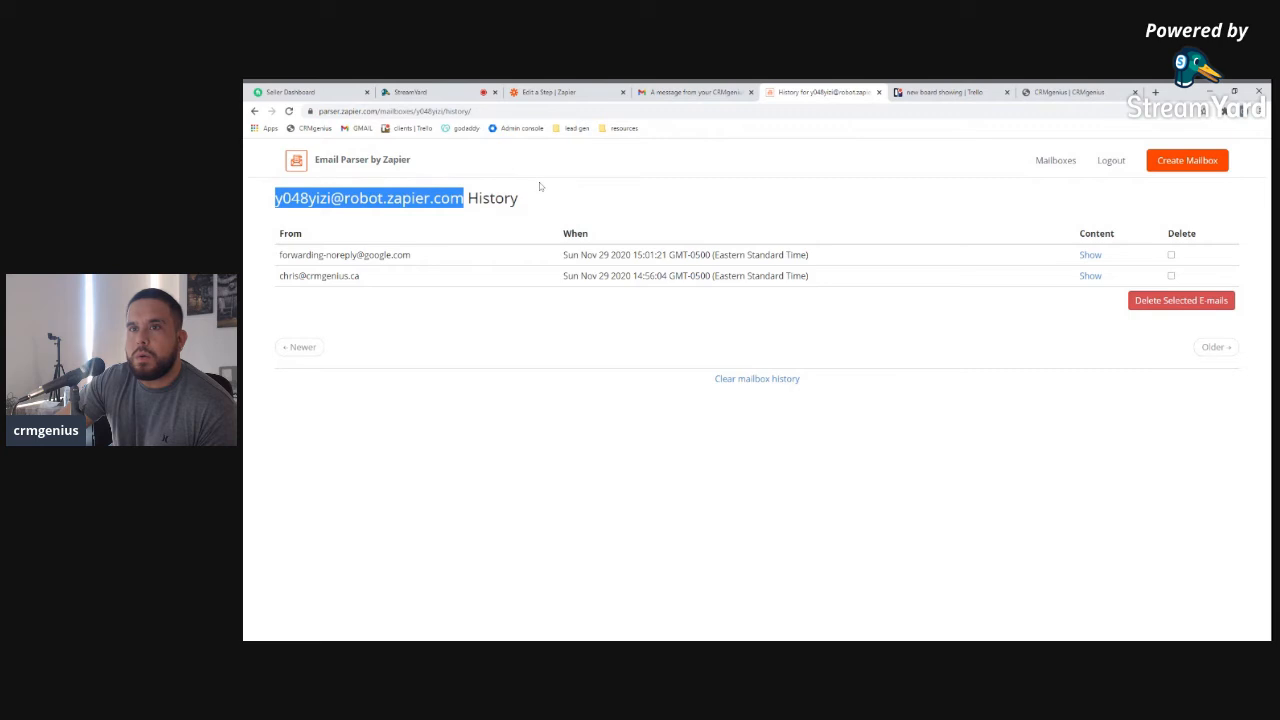
{"action": "left_click", "coordinate": [695, 92]}
{"action": "left_click", "coordinate": [550, 92]}
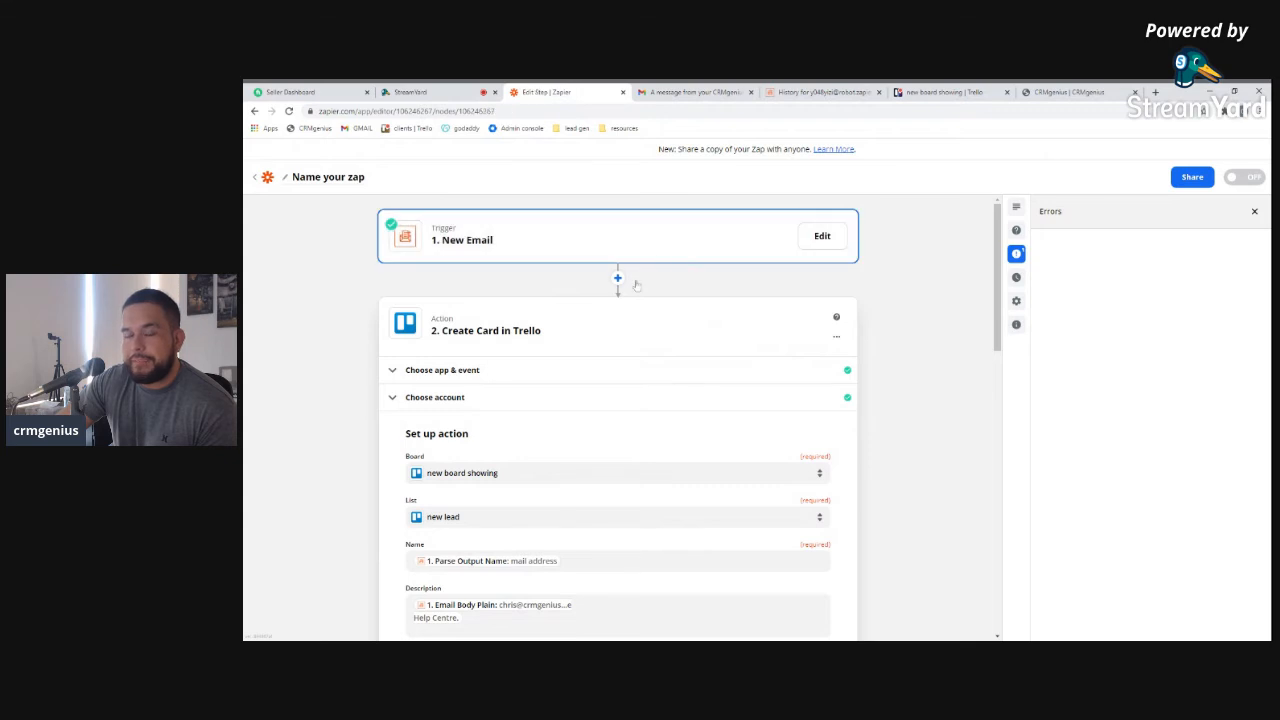
Refresh the trigger fields and test it, keeping Email A after finding no more samples
{"action": "left_click", "coordinate": [566, 245]}
{"action": "left_click", "coordinate": [416, 340]}
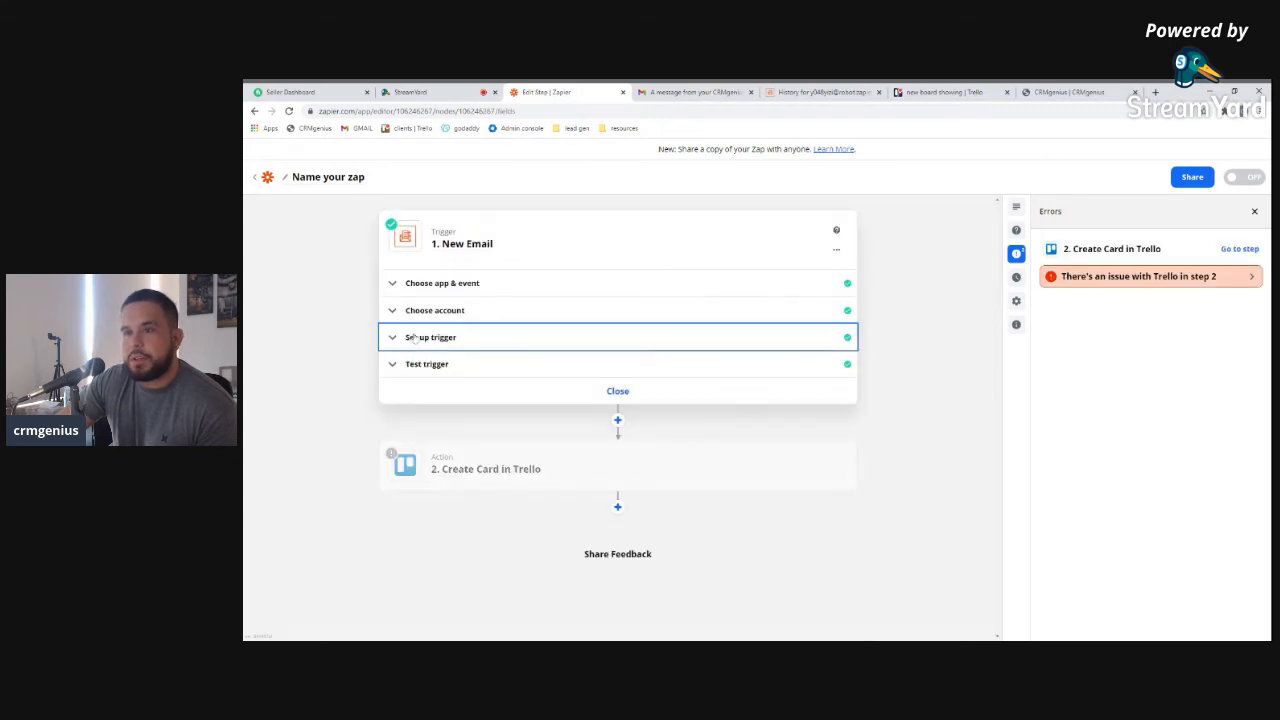
{"action": "left_click", "coordinate": [452, 427]}
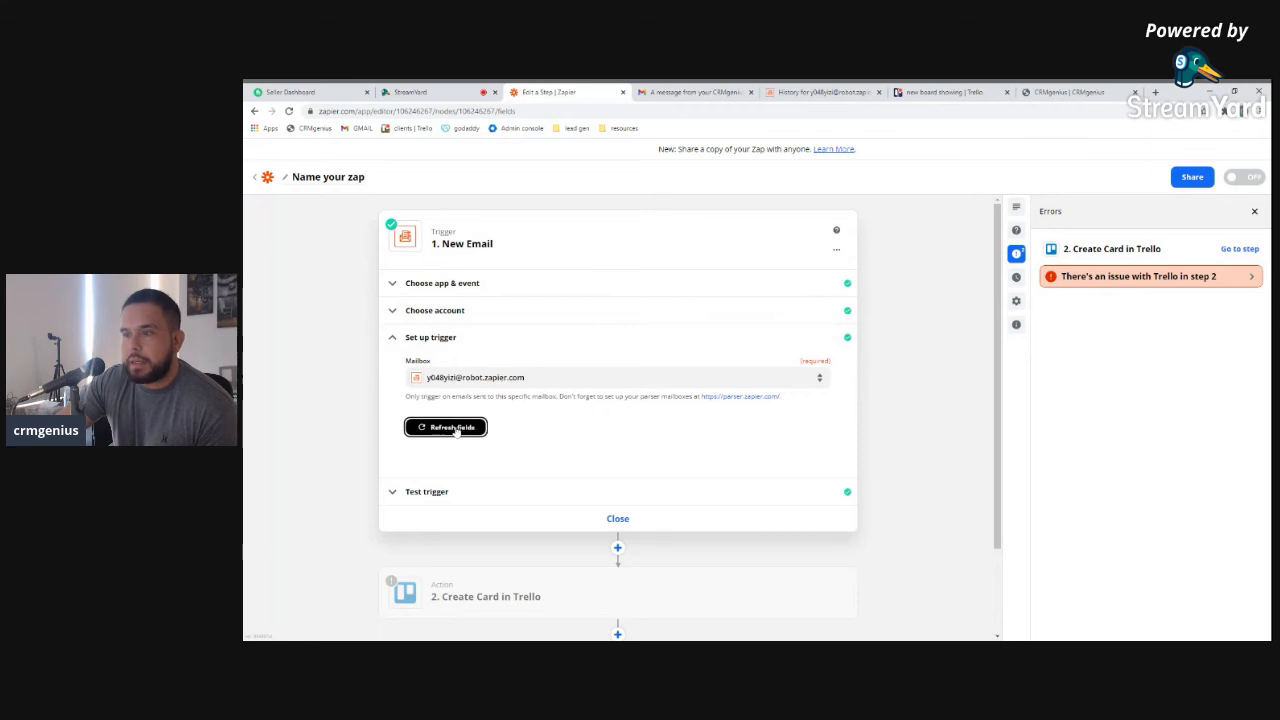
{"action": "left_click", "coordinate": [458, 494]}
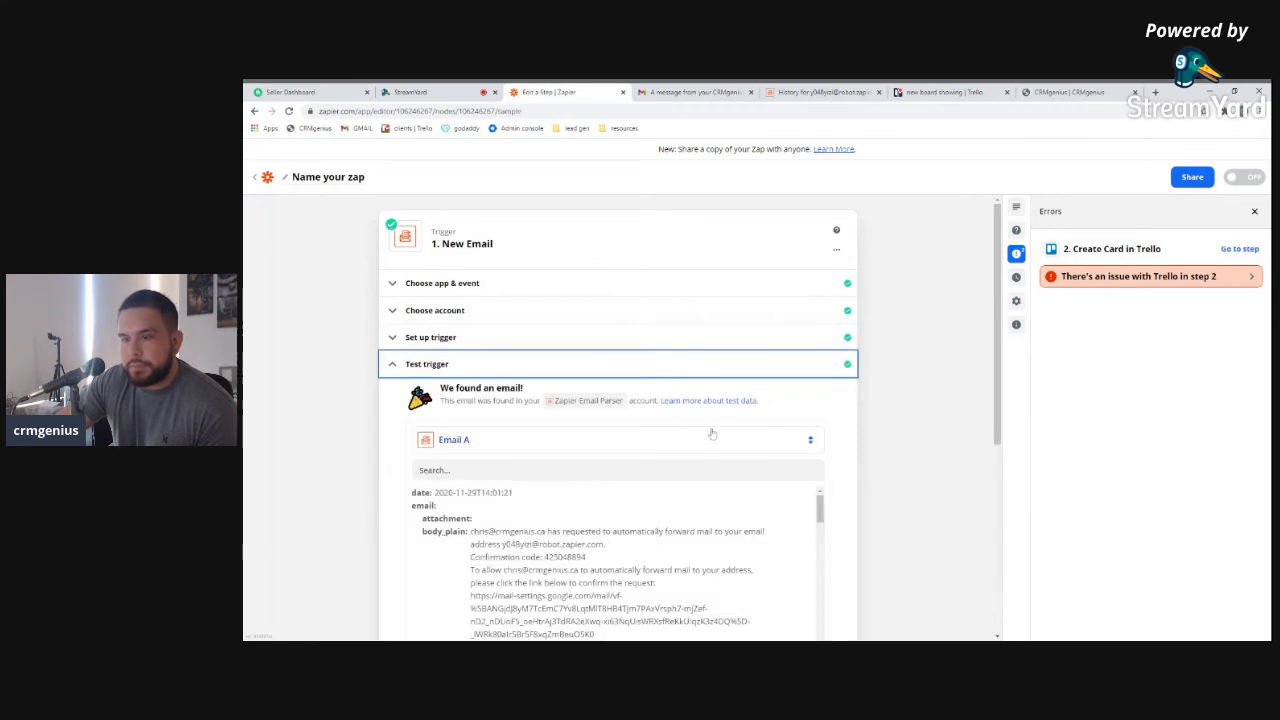
{"action": "left_click", "coordinate": [776, 444]}
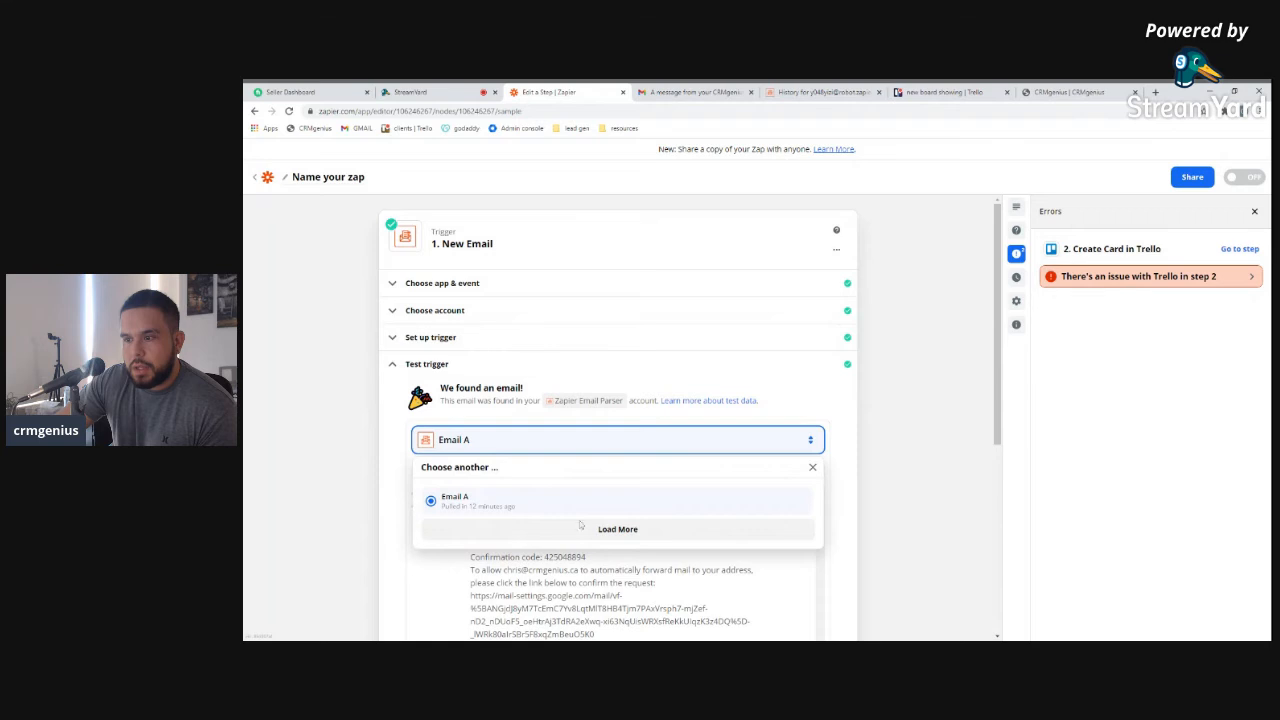
{"action": "left_click", "coordinate": [558, 506]}
{"action": "left_click", "coordinate": [494, 448]}
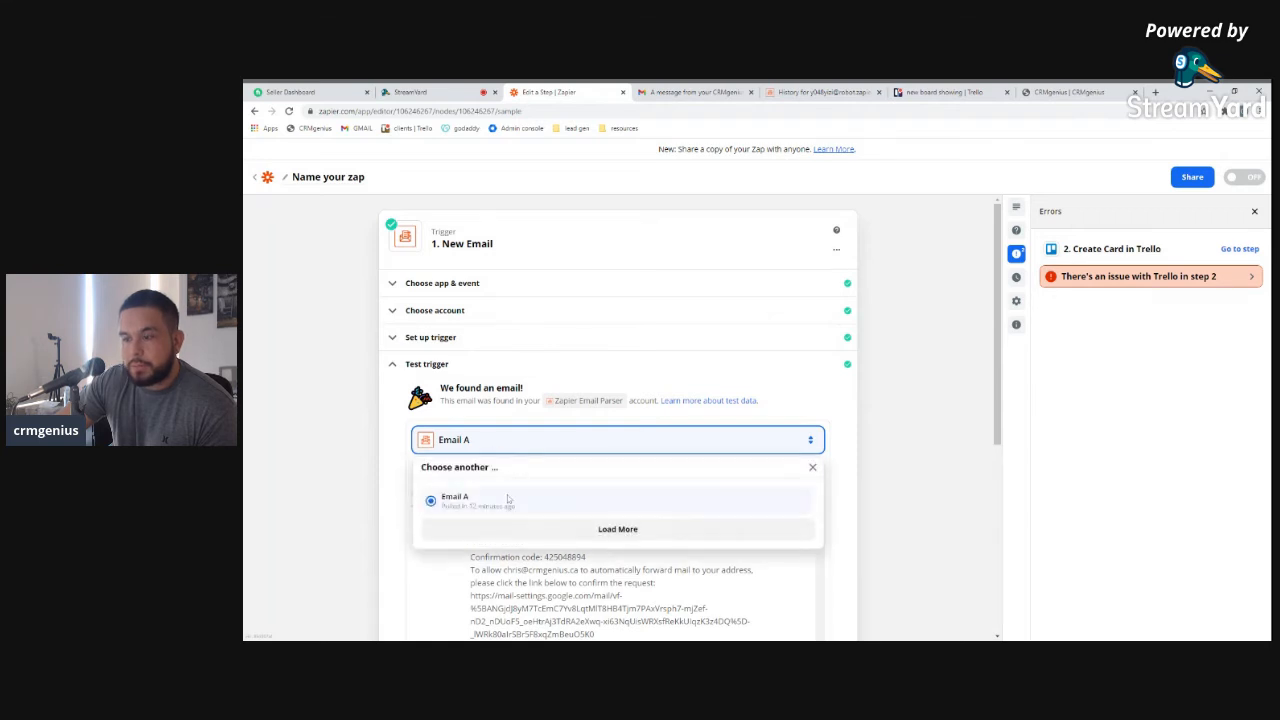
{"action": "left_click", "coordinate": [632, 532]}
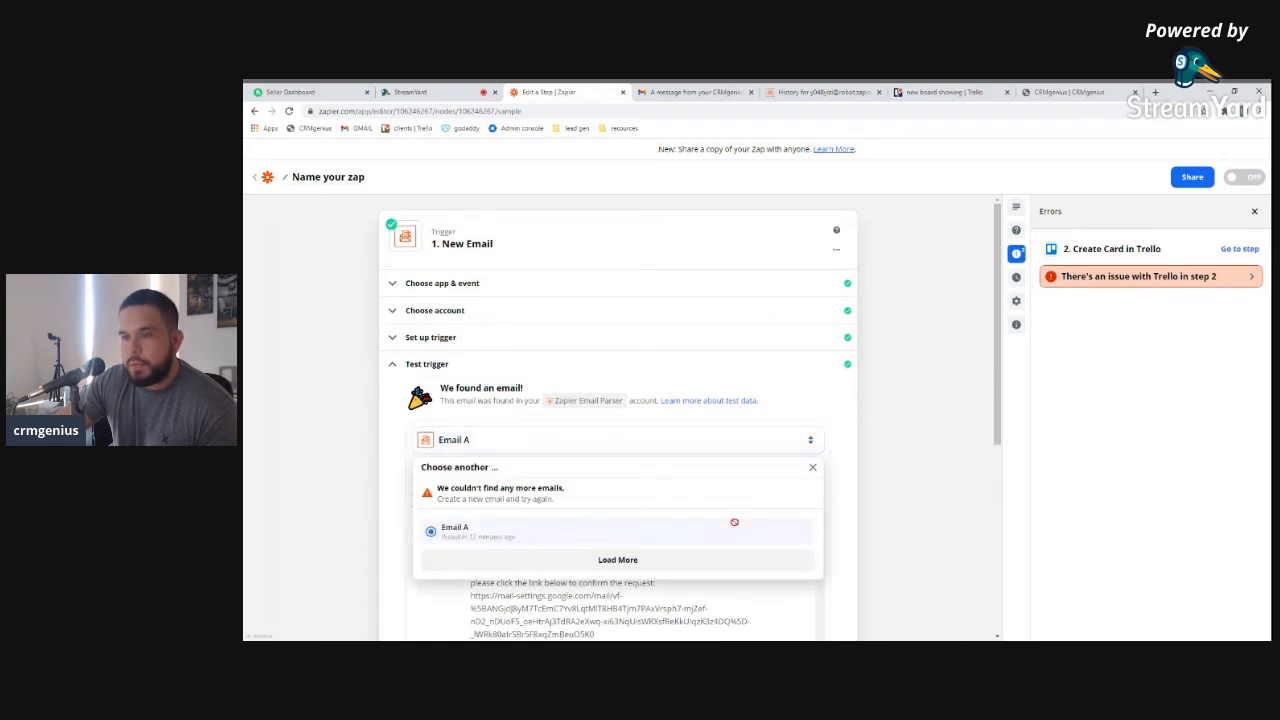
{"action": "scroll", "coordinate": [586, 503], "scroll_direction": "down", "scroll_amount": 1}
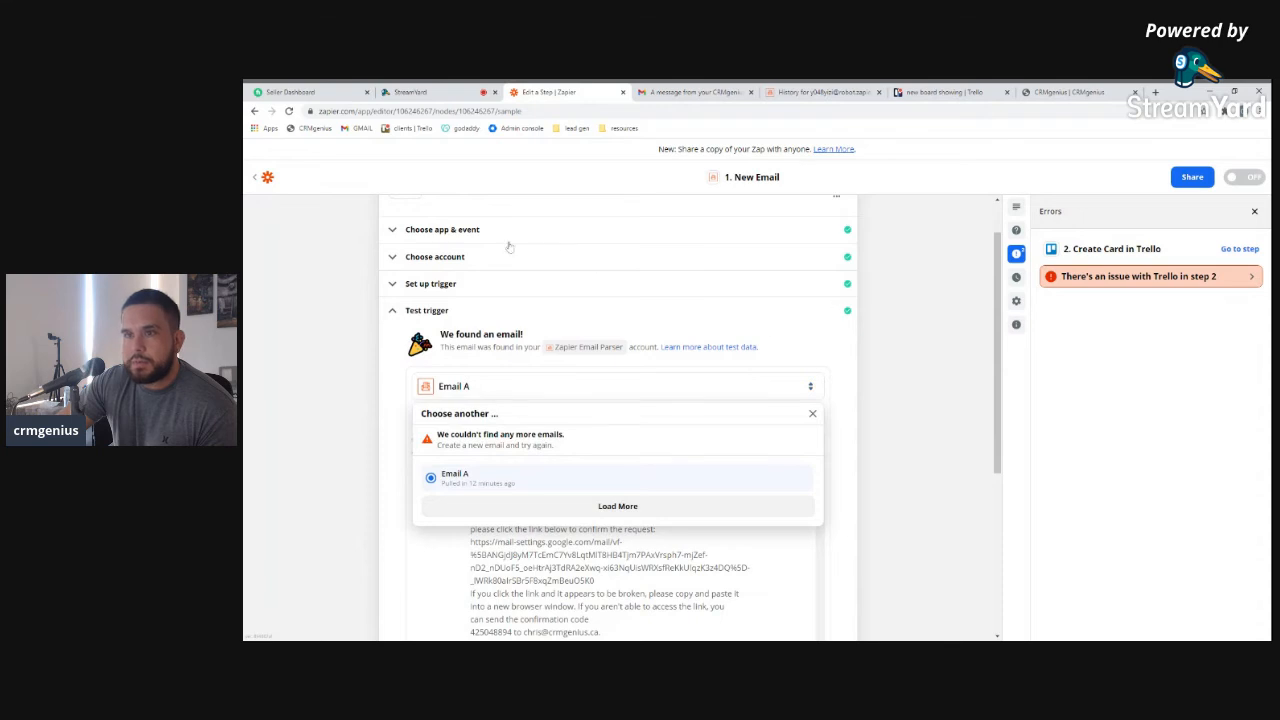
{"action": "scroll", "coordinate": [509, 247], "scroll_direction": "up", "scroll_amount": 1}
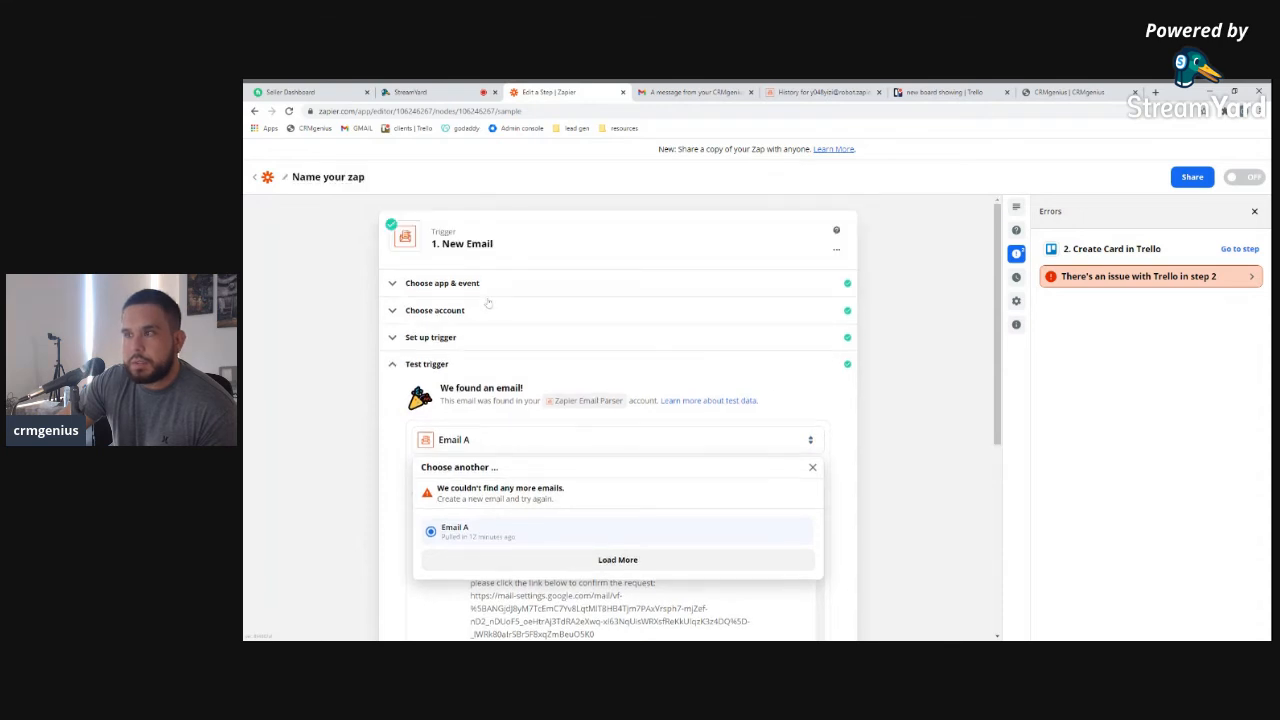
Read the Email Parser help guide for the step, then leave for the Zaps list
{"action": "left_click", "coordinate": [838, 251]}
{"action": "left_click", "coordinate": [836, 231]}
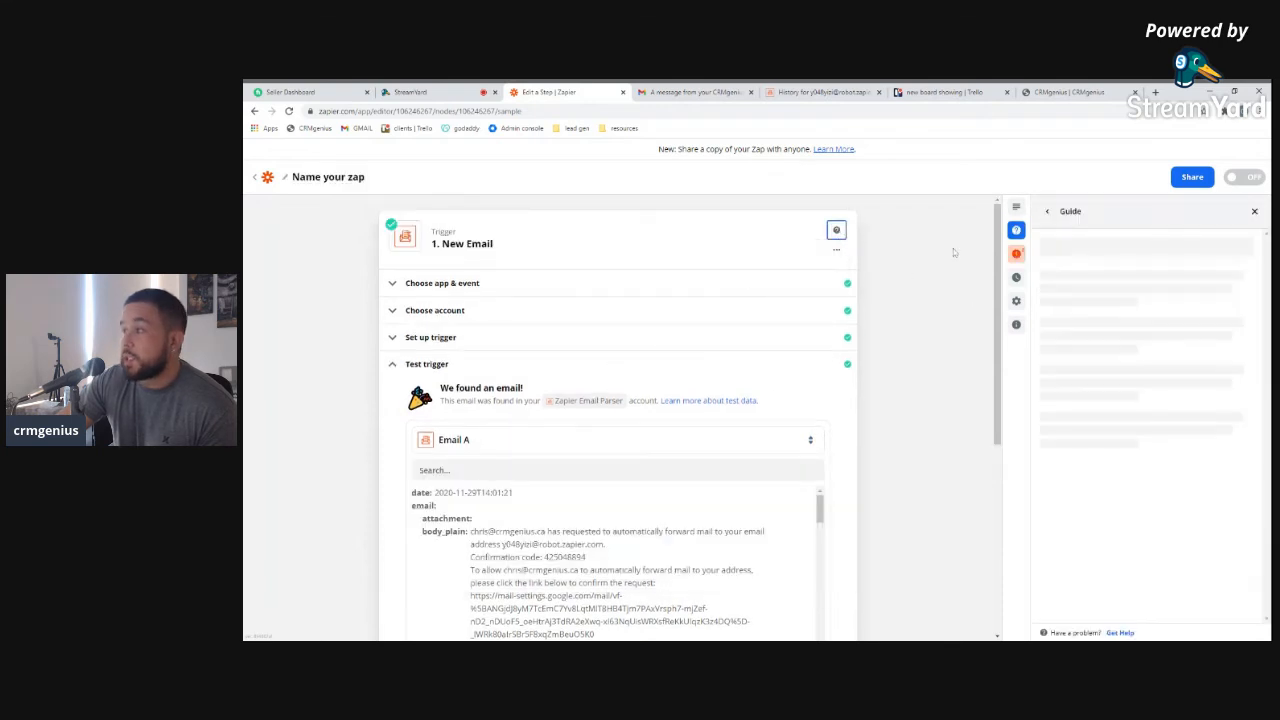
{"action": "scroll", "coordinate": [755, 589], "scroll_direction": "down", "scroll_amount": 4}
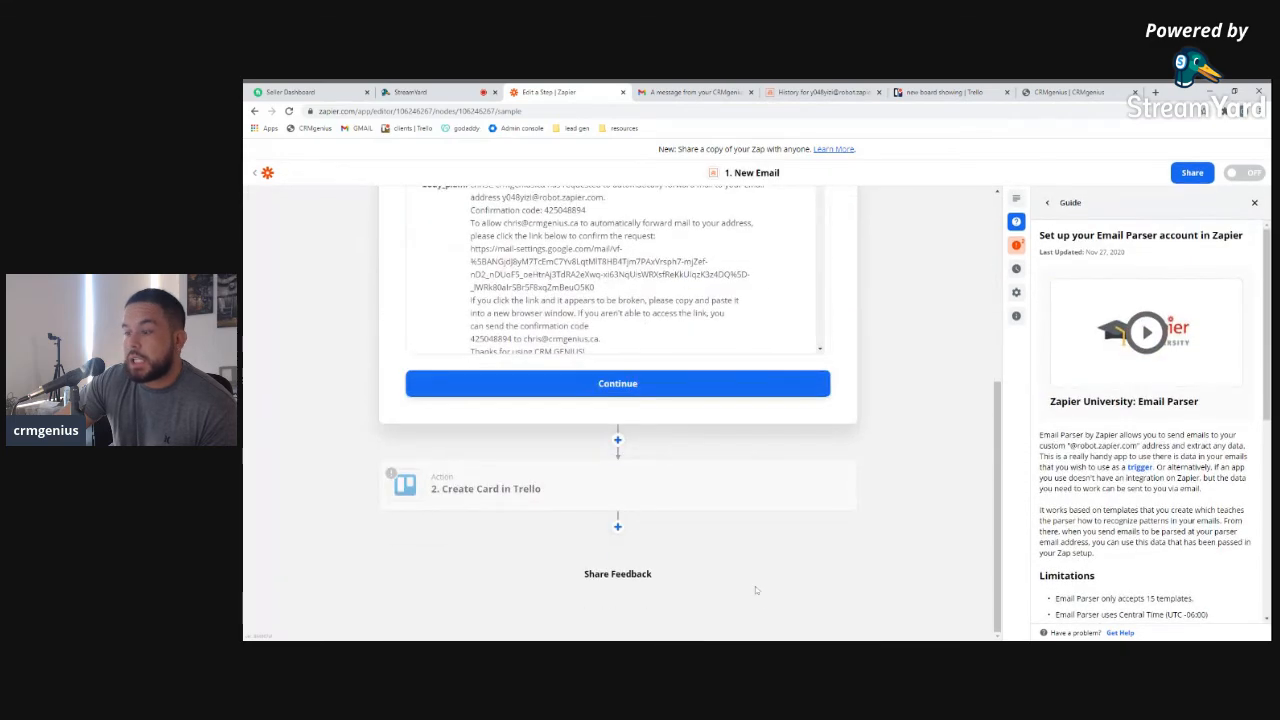
{"action": "scroll", "coordinate": [846, 363], "scroll_direction": "up", "scroll_amount": 6}
{"action": "scroll", "coordinate": [796, 491], "scroll_direction": "down", "scroll_amount": 10}
{"action": "scroll", "coordinate": [796, 491], "scroll_direction": "down", "scroll_amount": 10}
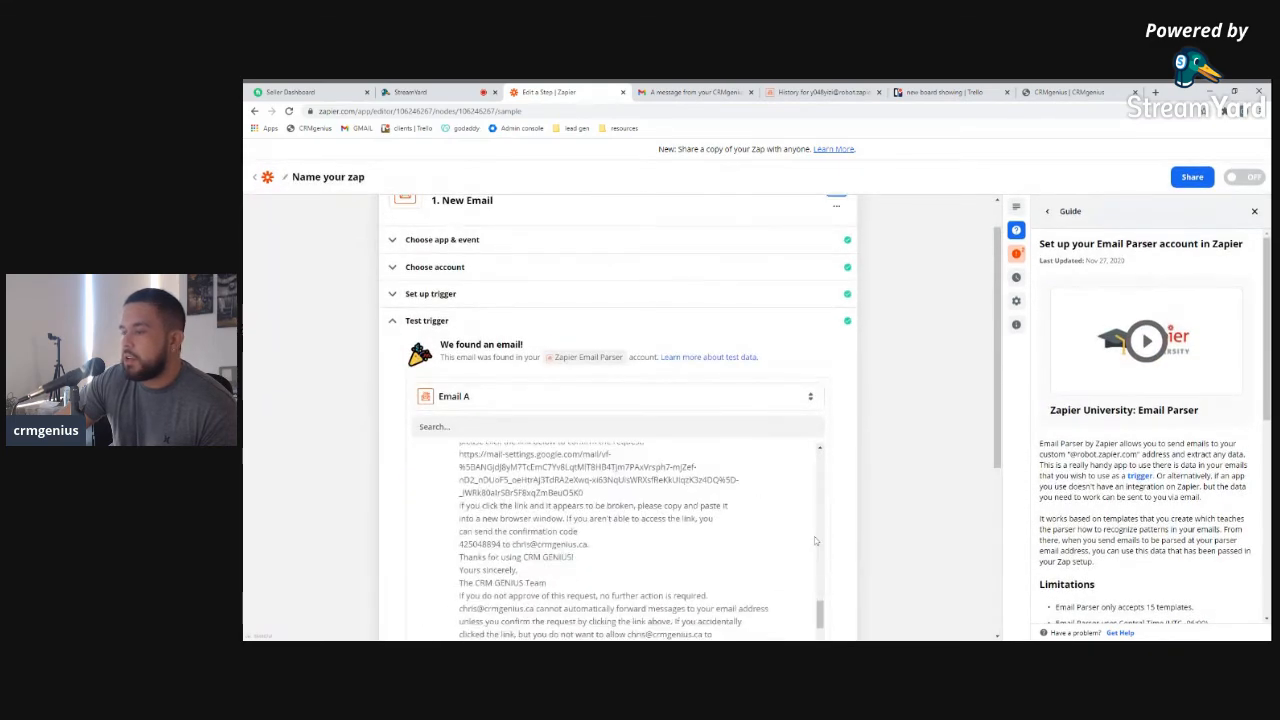
{"action": "scroll", "coordinate": [732, 424], "scroll_direction": "up", "scroll_amount": 10}
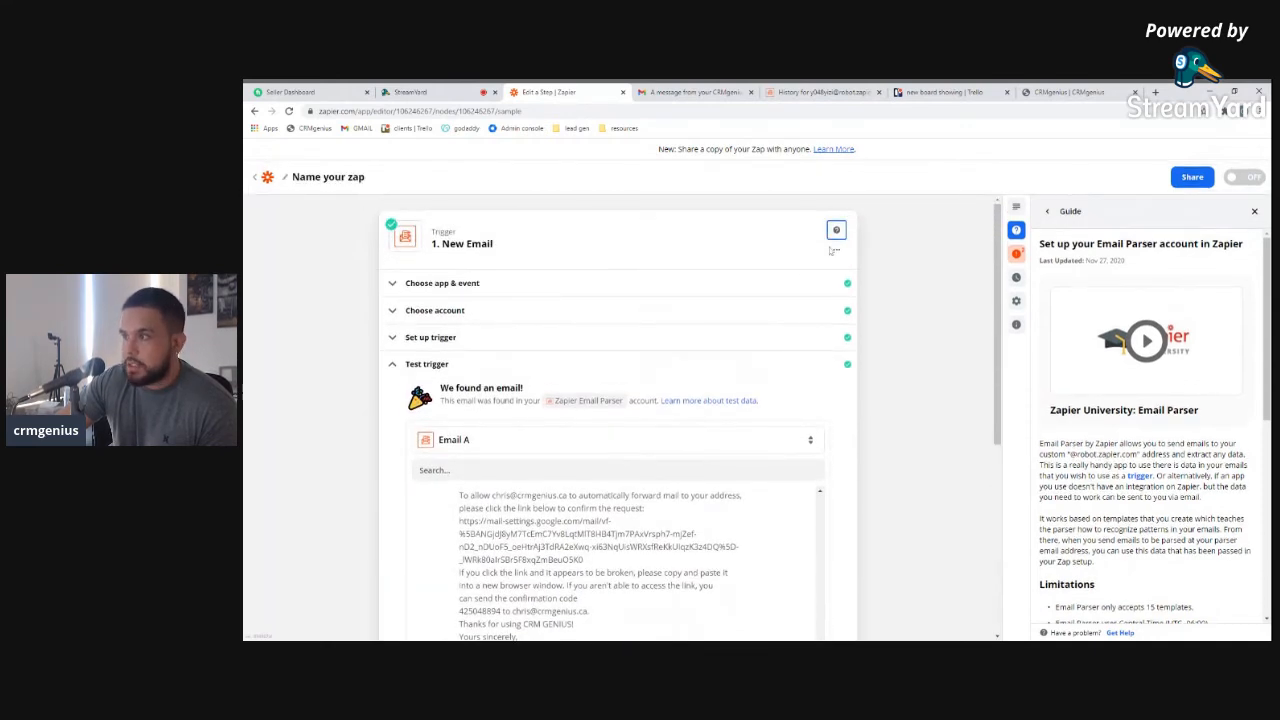
{"action": "left_click", "coordinate": [256, 177]}
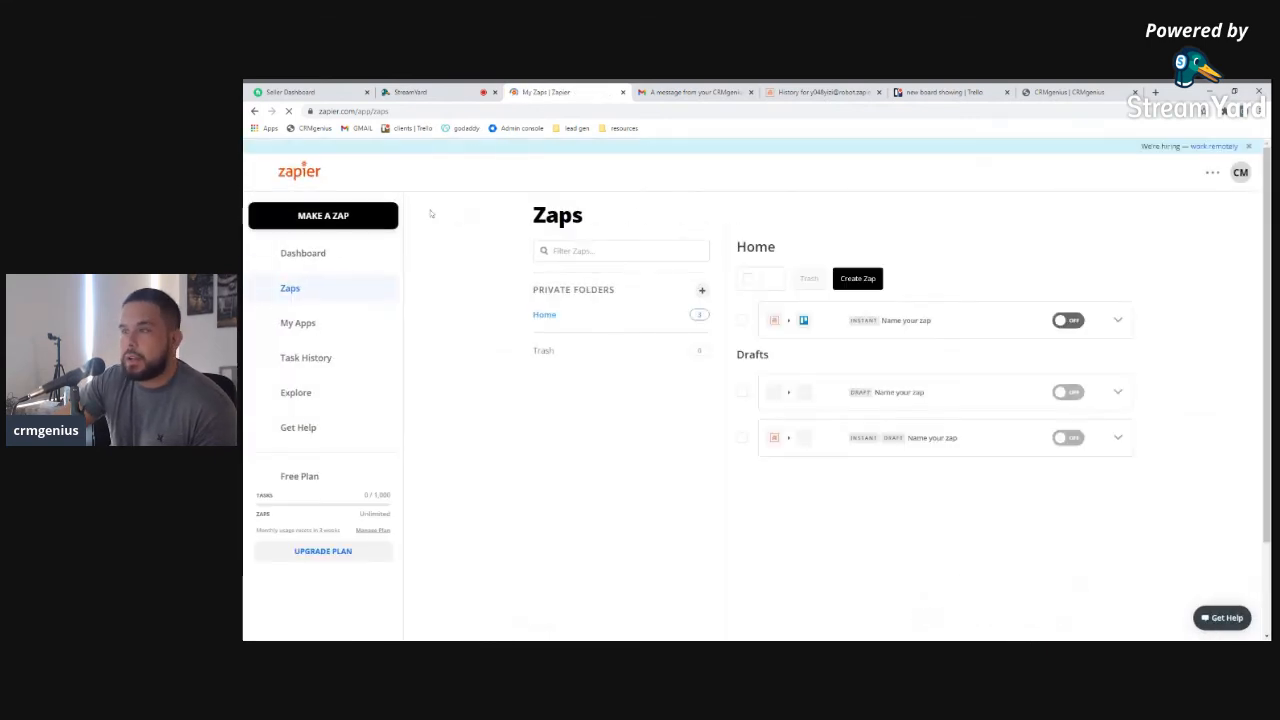
Trash the empty draft zap, start a new zap, and go back to the parser history
{"action": "left_click", "coordinate": [1123, 395]}
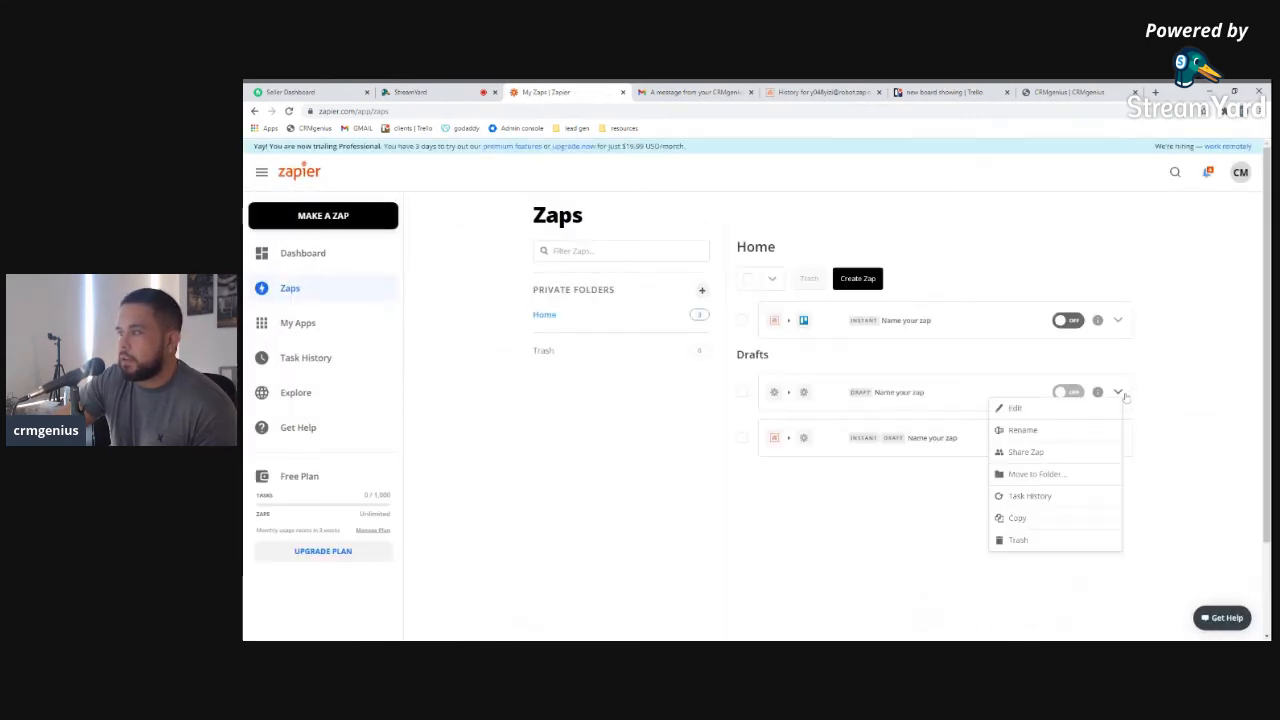
{"action": "left_click", "coordinate": [1033, 547]}
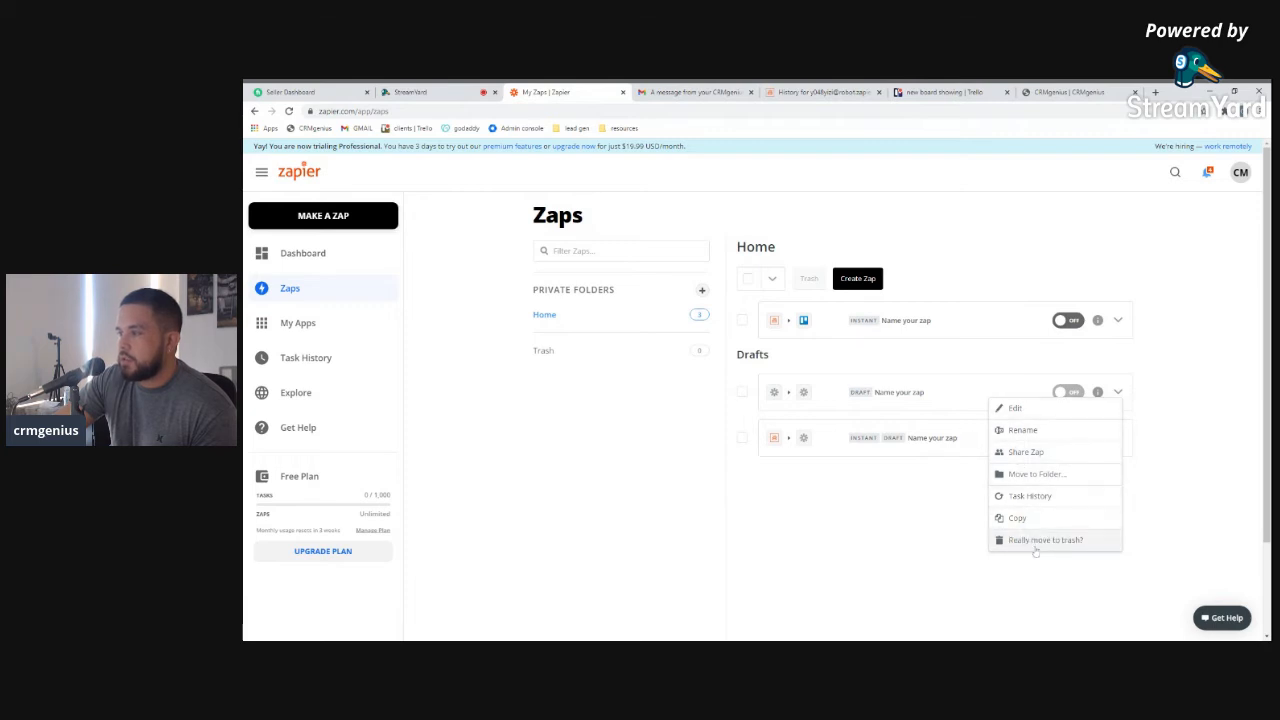
{"action": "left_click", "coordinate": [1035, 546]}
{"action": "left_click", "coordinate": [328, 215]}
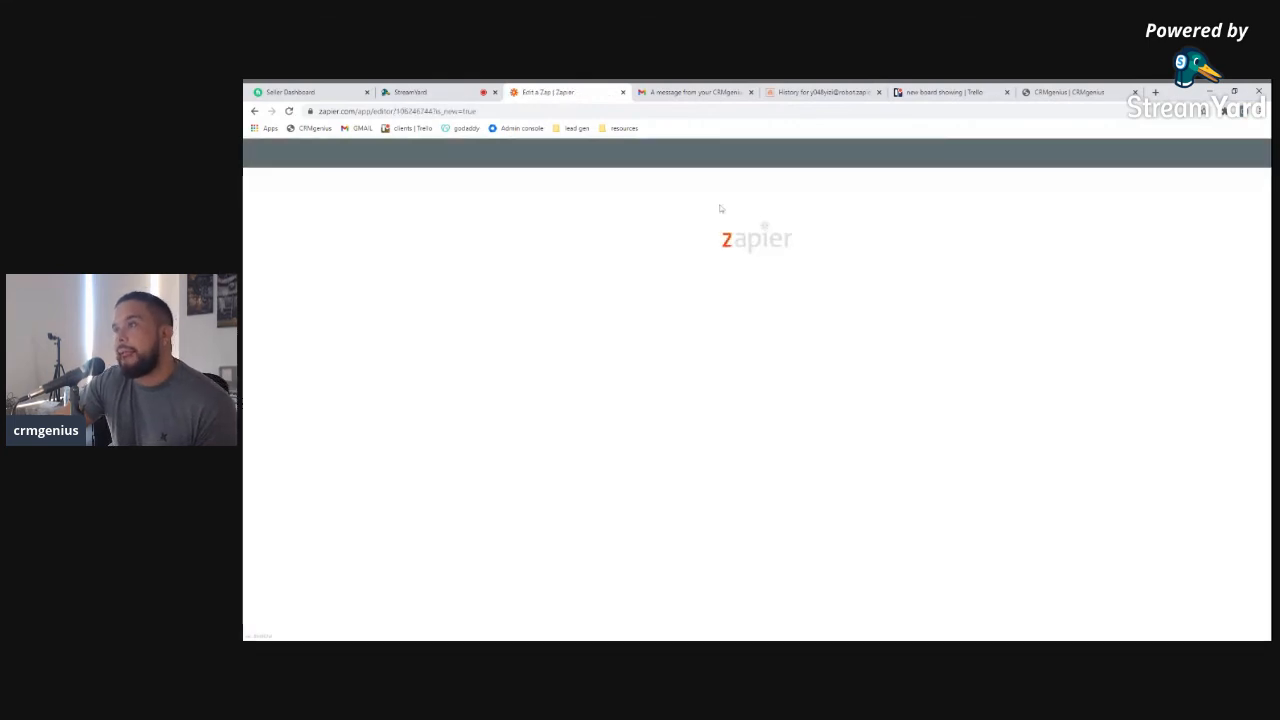
{"action": "left_click", "coordinate": [823, 92]}
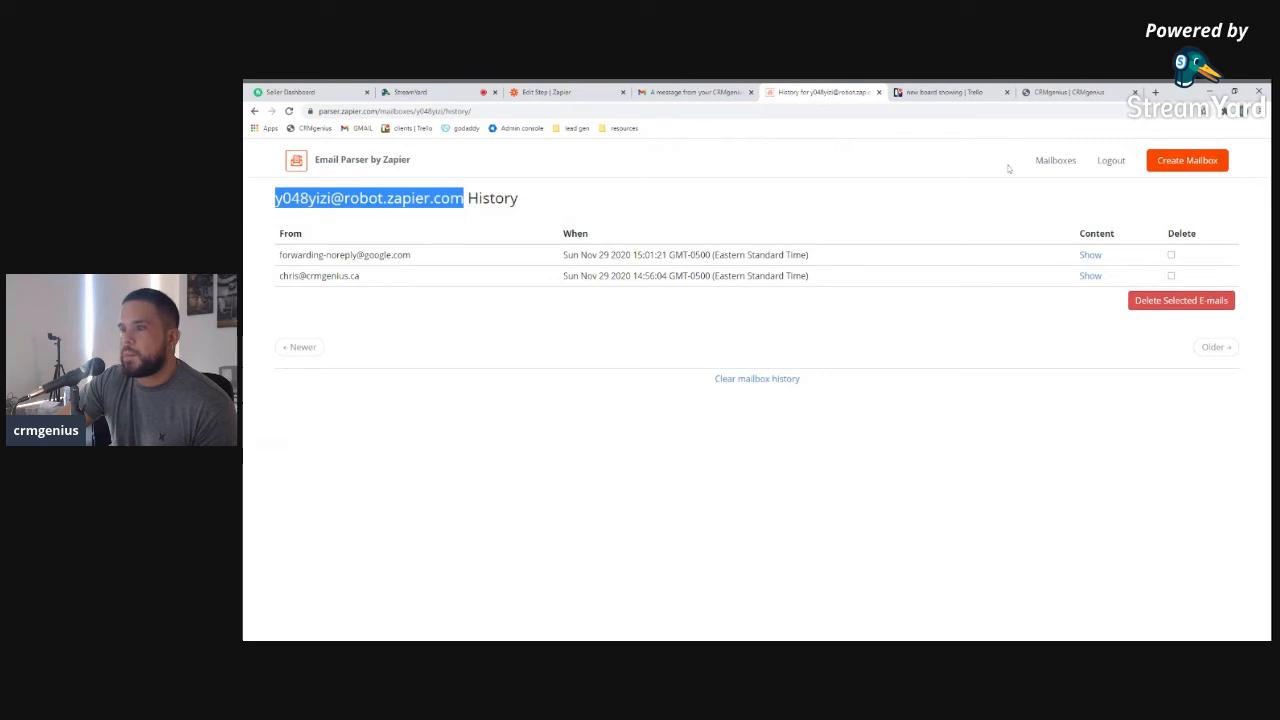
Deselect the mailbox heading, glance at the CRMgenius contact page, then open the Gmail contact-form email
{"action": "left_click", "coordinate": [518, 289]}
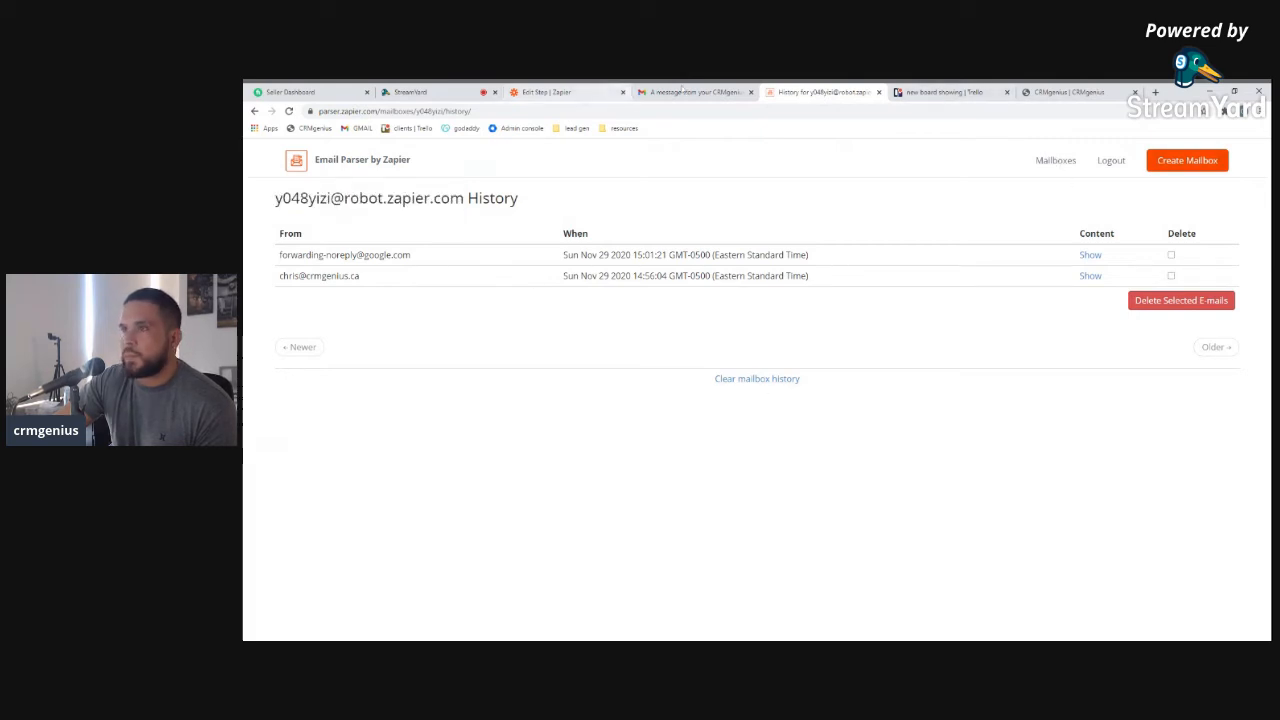
{"action": "left_click", "coordinate": [1047, 93]}
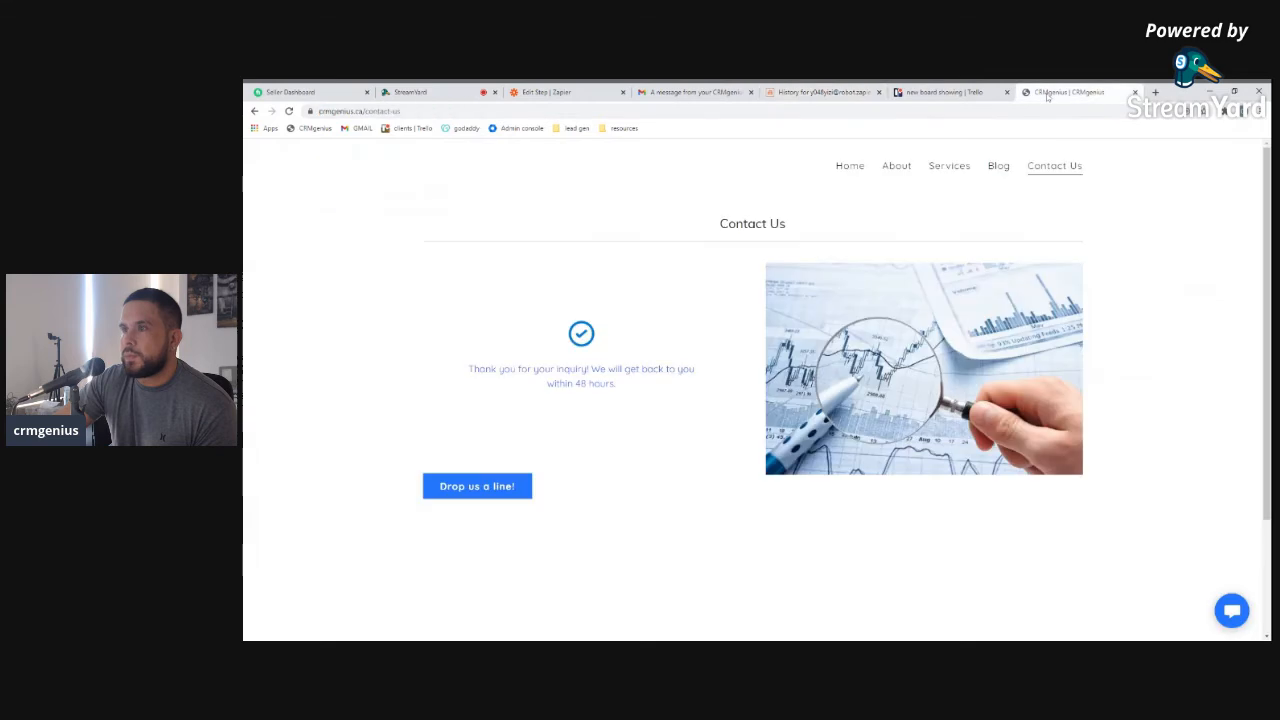
{"action": "left_click", "coordinate": [697, 97]}
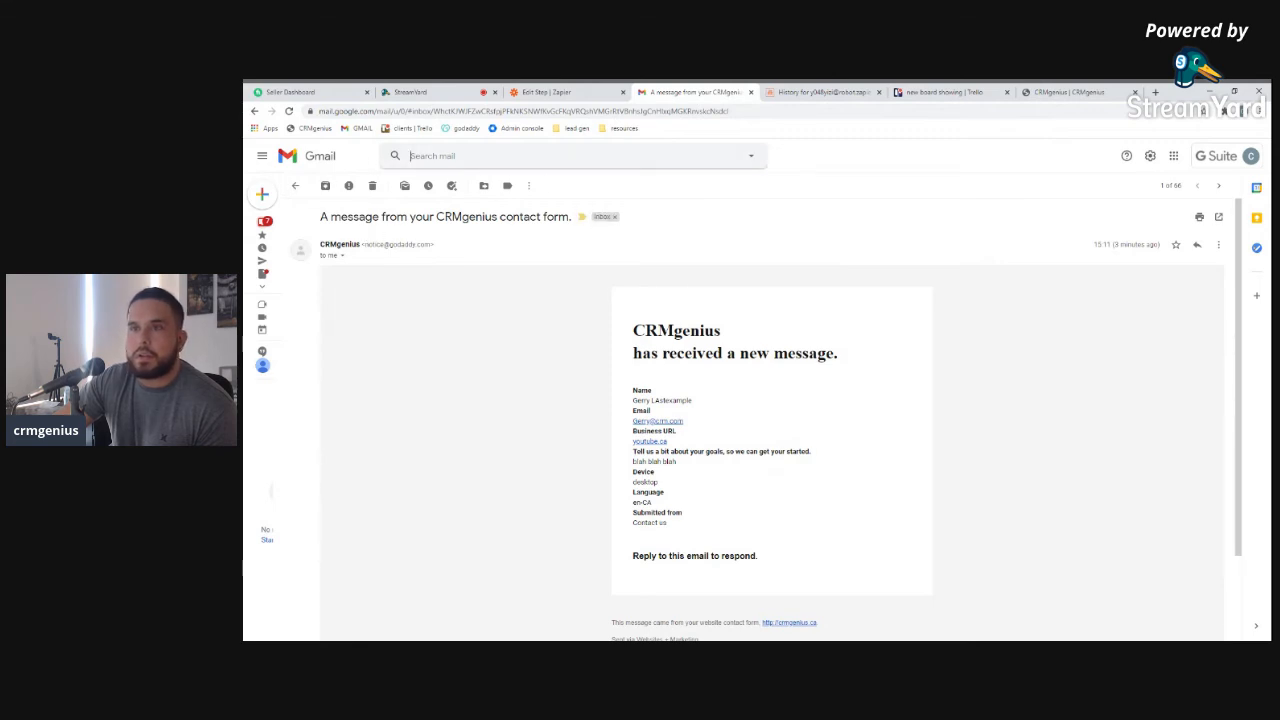
Search Gmail for mail matching the contact-form email's subject line
{"action": "left_click", "coordinate": [750, 157]}
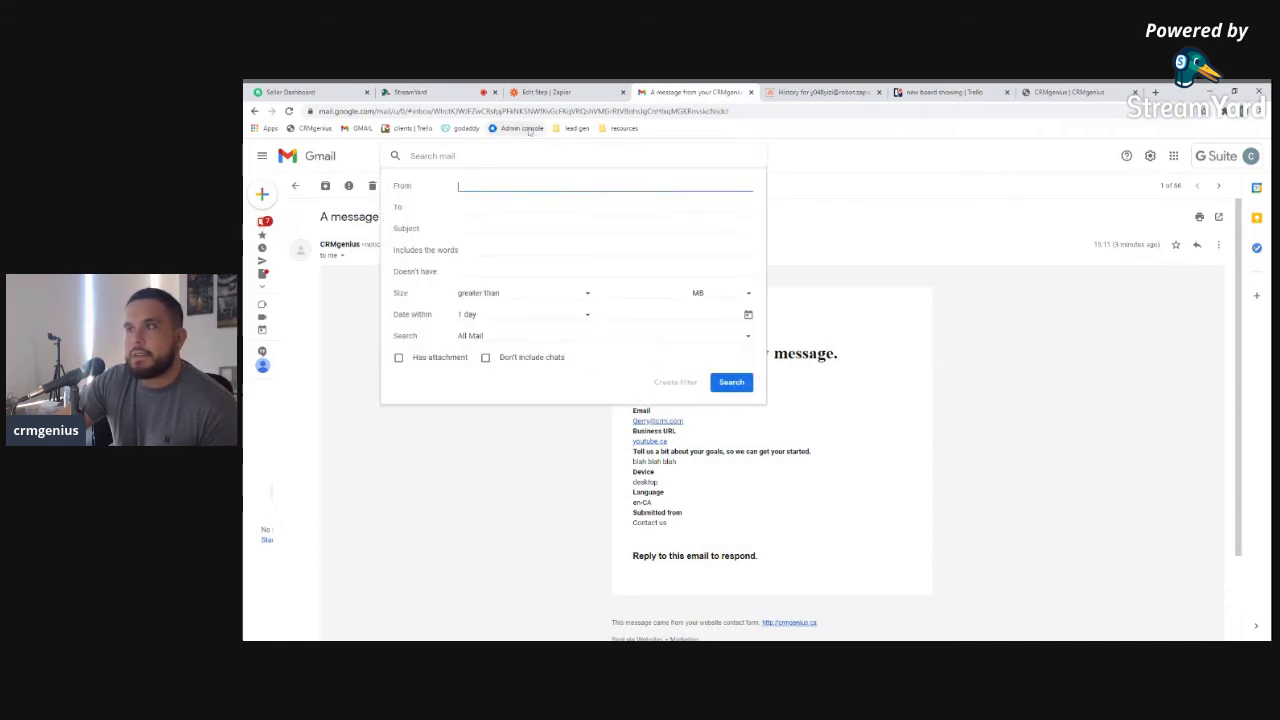
{"action": "left_click", "coordinate": [610, 93]}
{"action": "left_click", "coordinate": [680, 92]}
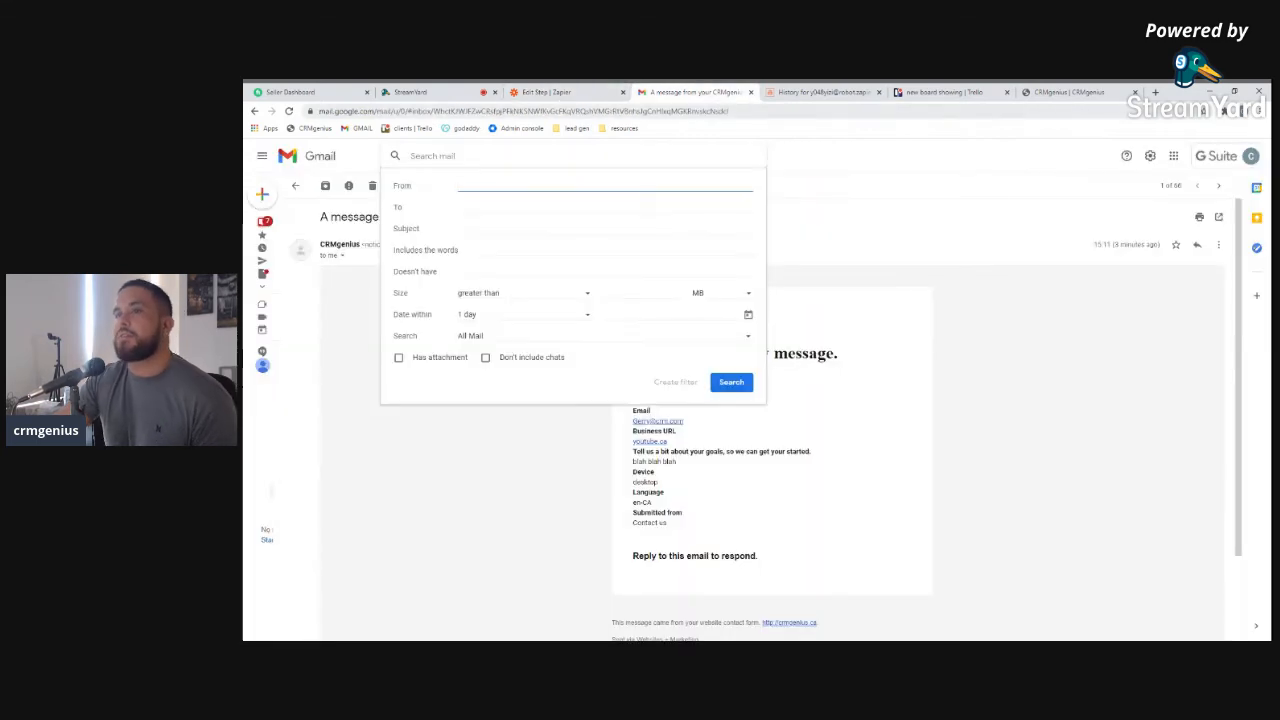
{"action": "left_click", "coordinate": [901, 177]}
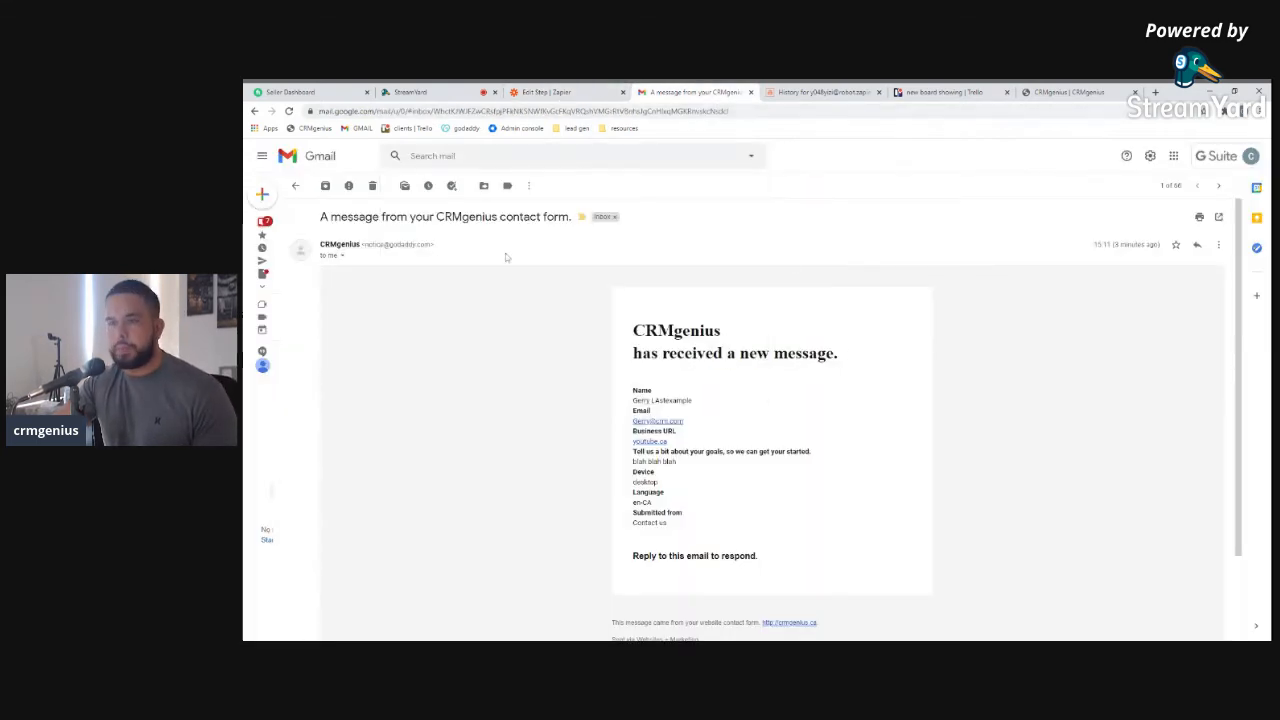
{"action": "left_click_drag", "start_coordinate": [320, 217], "coordinate": [570, 217]}
{"action": "key", "text": "ctrl+c"}
{"action": "left_click", "coordinate": [494, 157]}
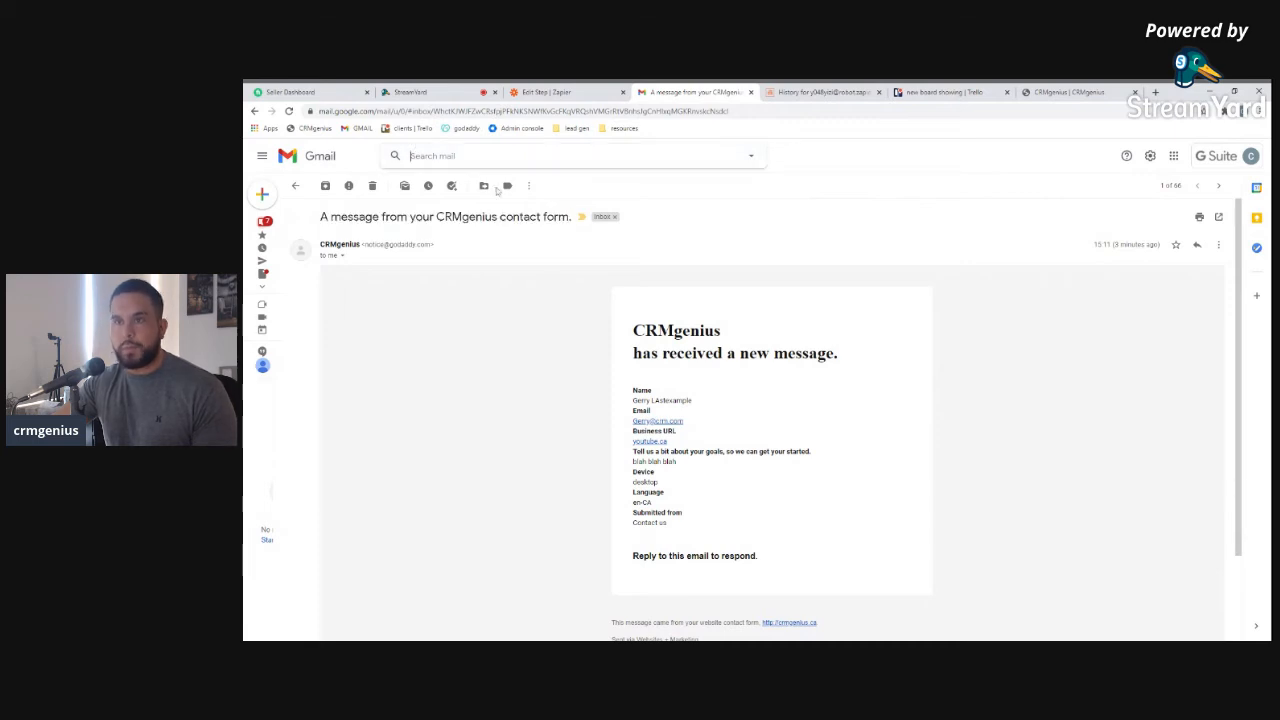
{"action": "left_click", "coordinate": [750, 157]}
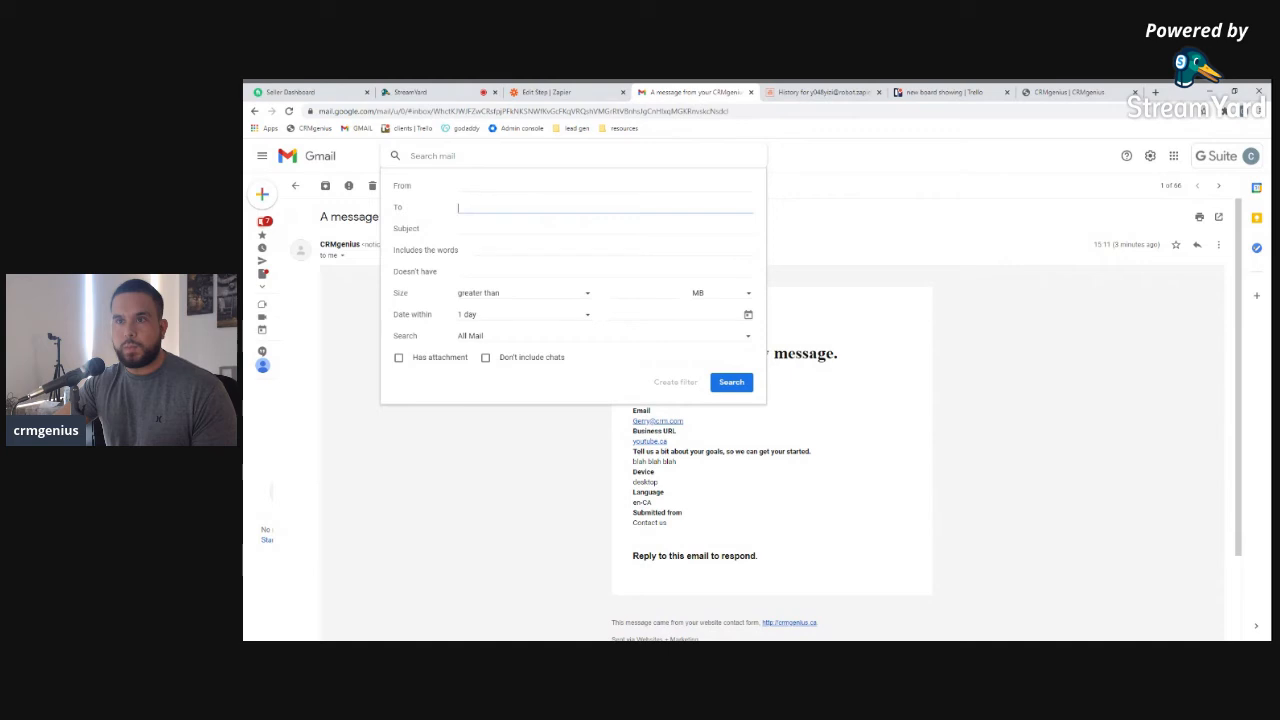
{"action": "key", "text": "Tab"}
{"action": "key", "text": "ctrl+v"}
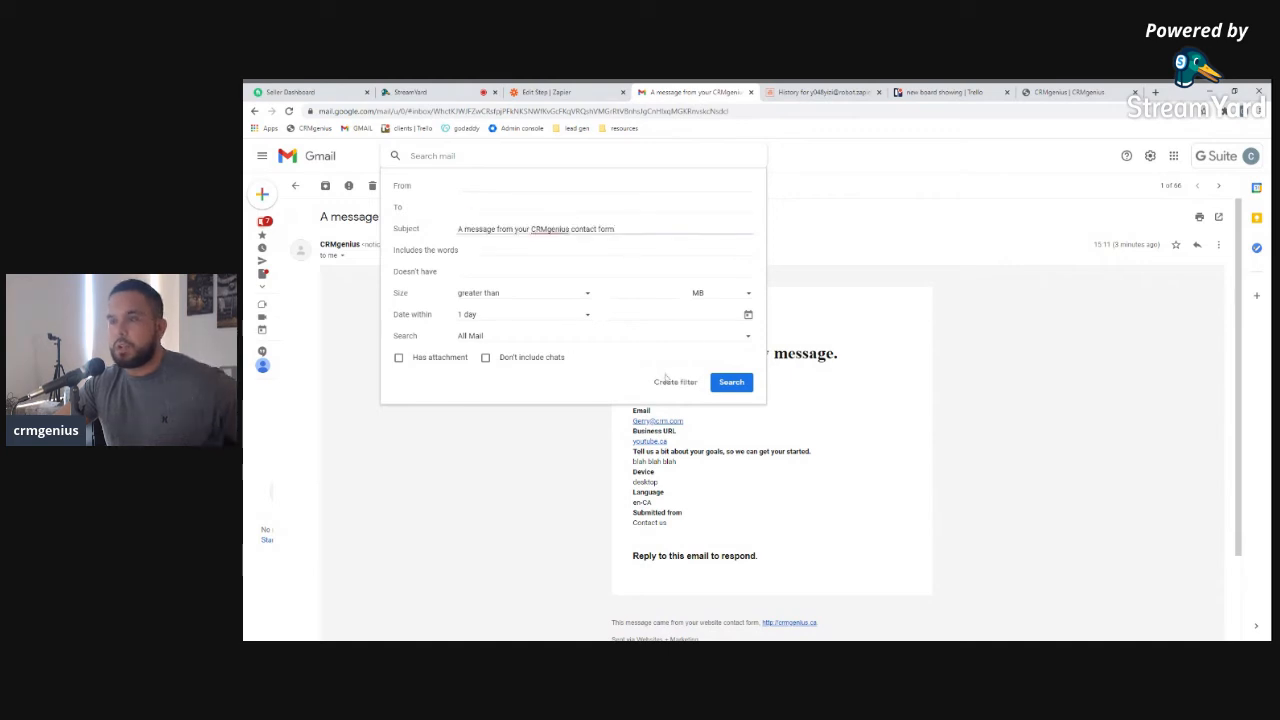
Create a filter forwarding matching mail to the Zapier parser mailbox and save it
{"action": "left_click", "coordinate": [674, 383]}
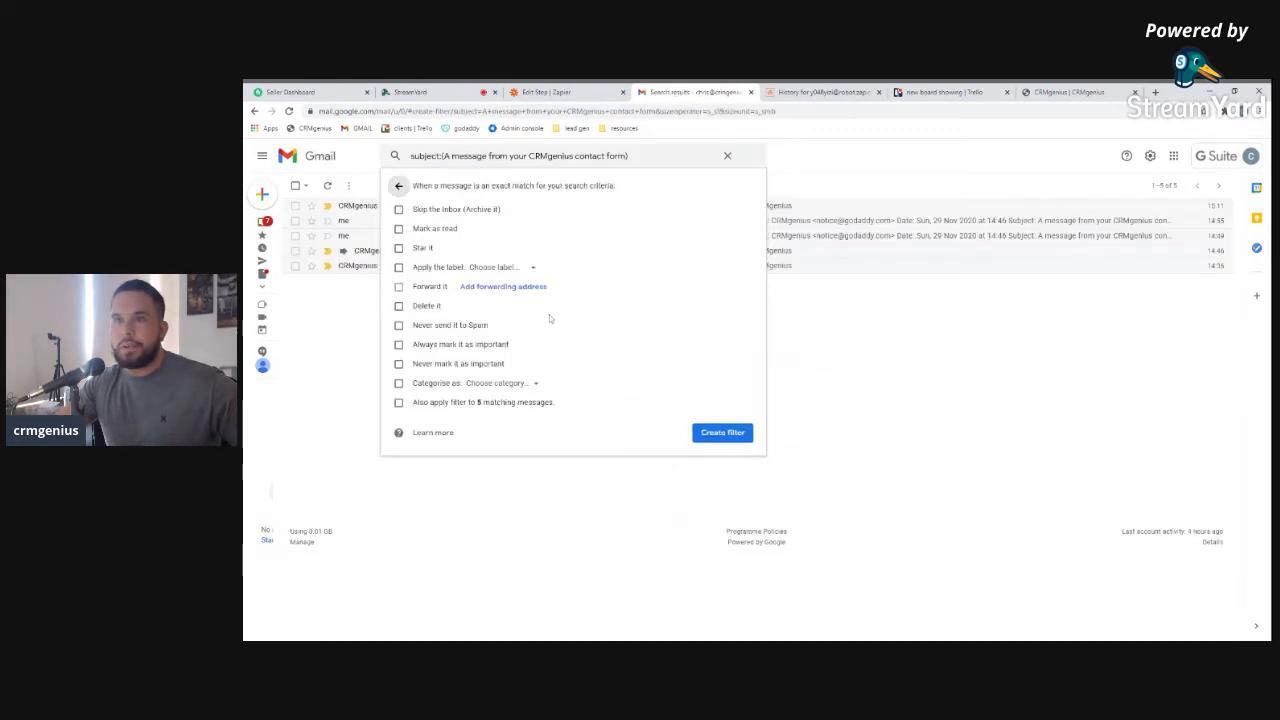
{"action": "left_click", "coordinate": [503, 287]}
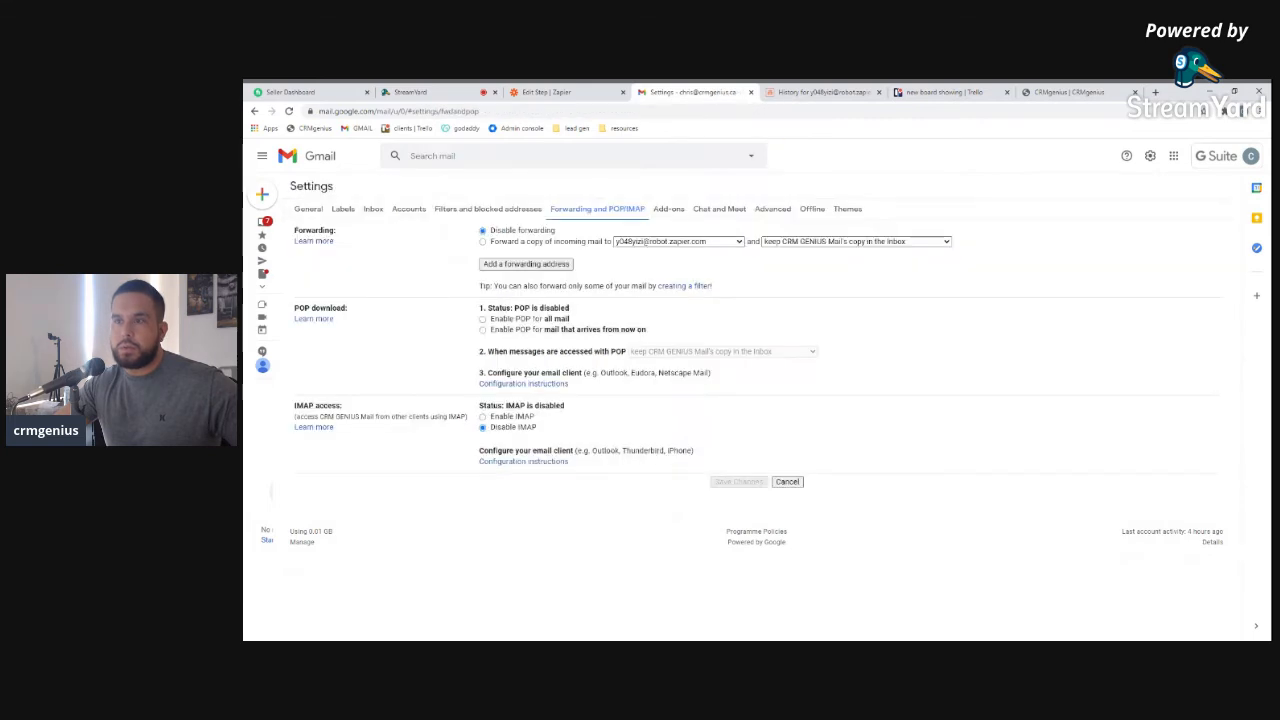
{"action": "left_click", "coordinate": [484, 244]}
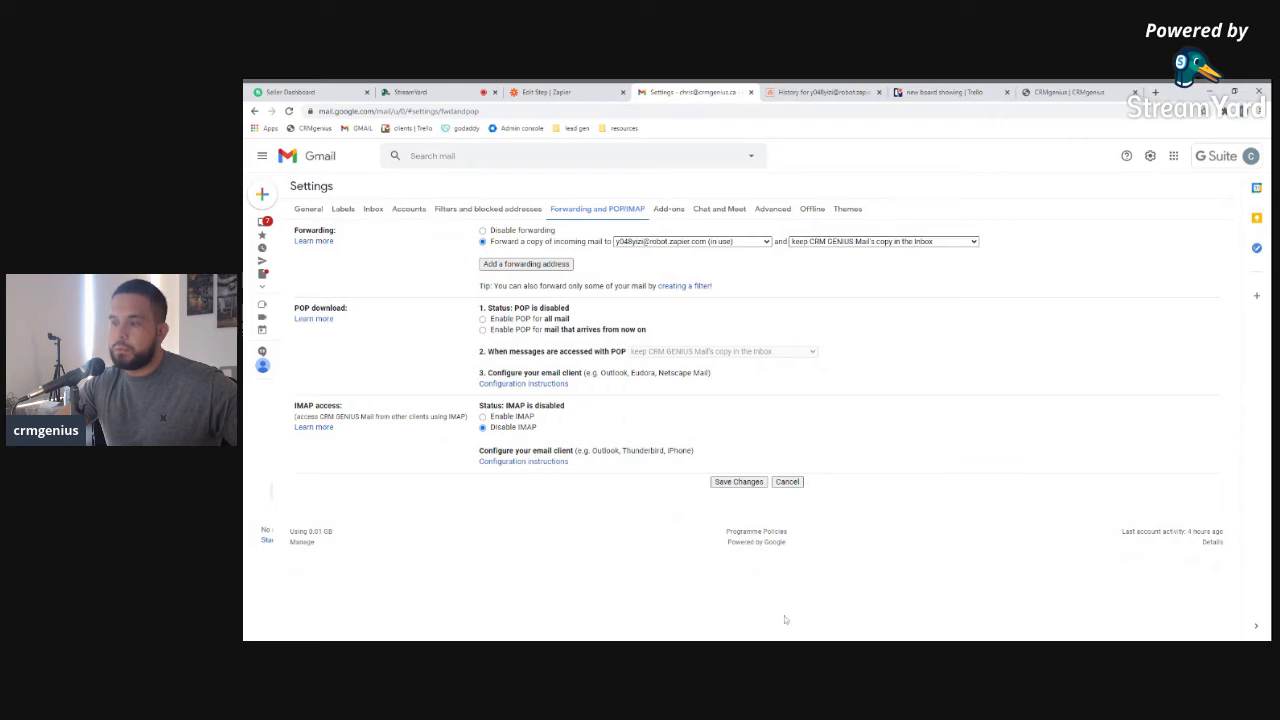
{"action": "left_click", "coordinate": [740, 482]}
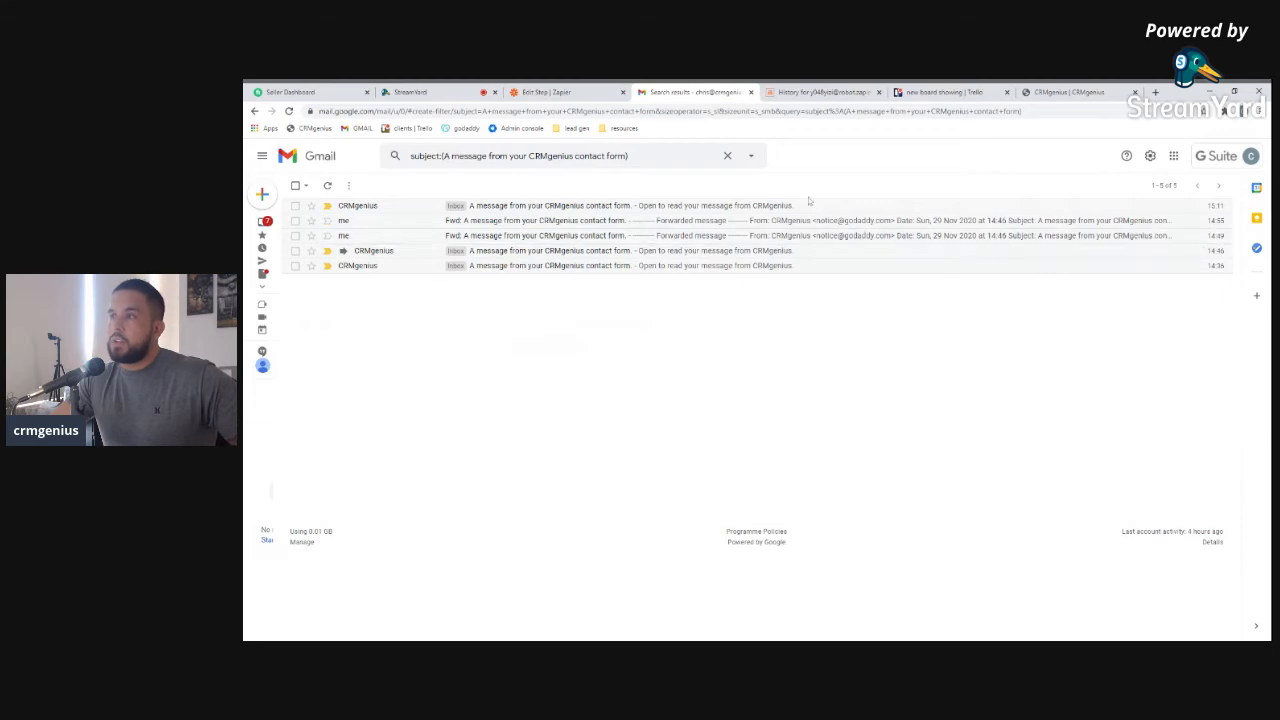
Close the parser history and Trello tabs and reload the CRMgenius contact page
{"action": "left_click", "coordinate": [822, 92]}
{"action": "left_click", "coordinate": [945, 92]}
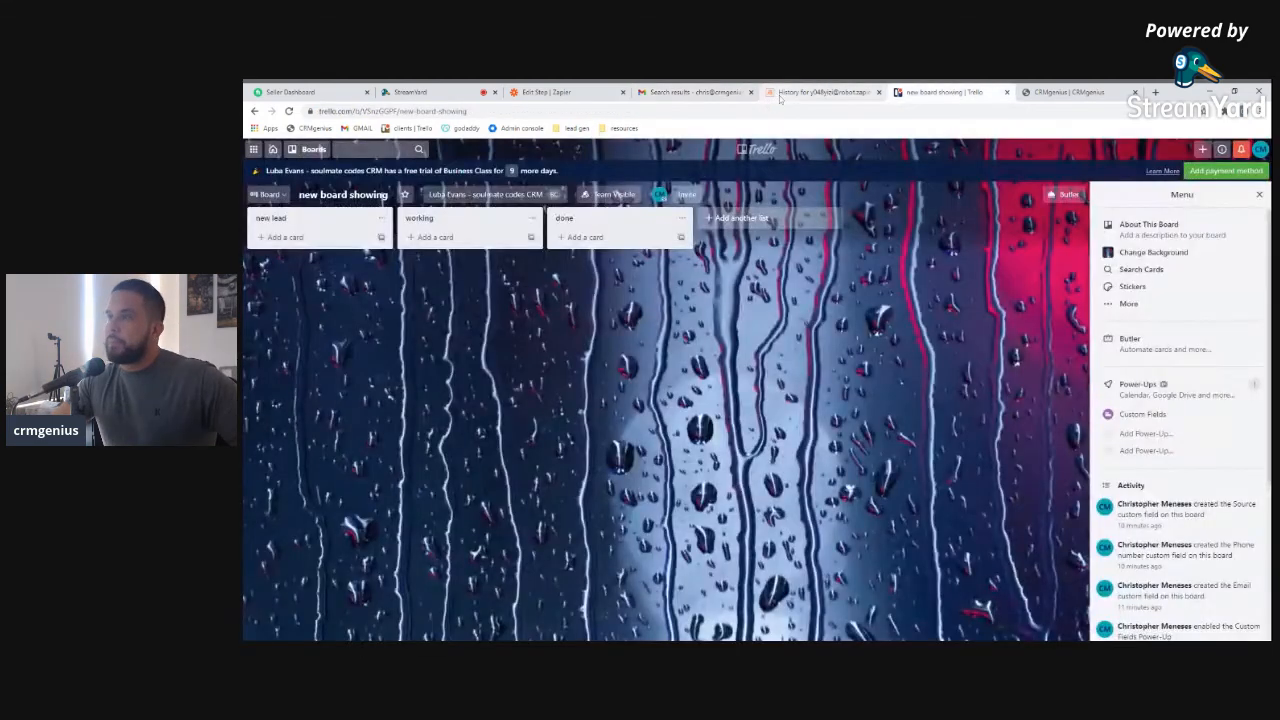
{"action": "left_click", "coordinate": [790, 92]}
{"action": "left_click", "coordinate": [879, 92]}
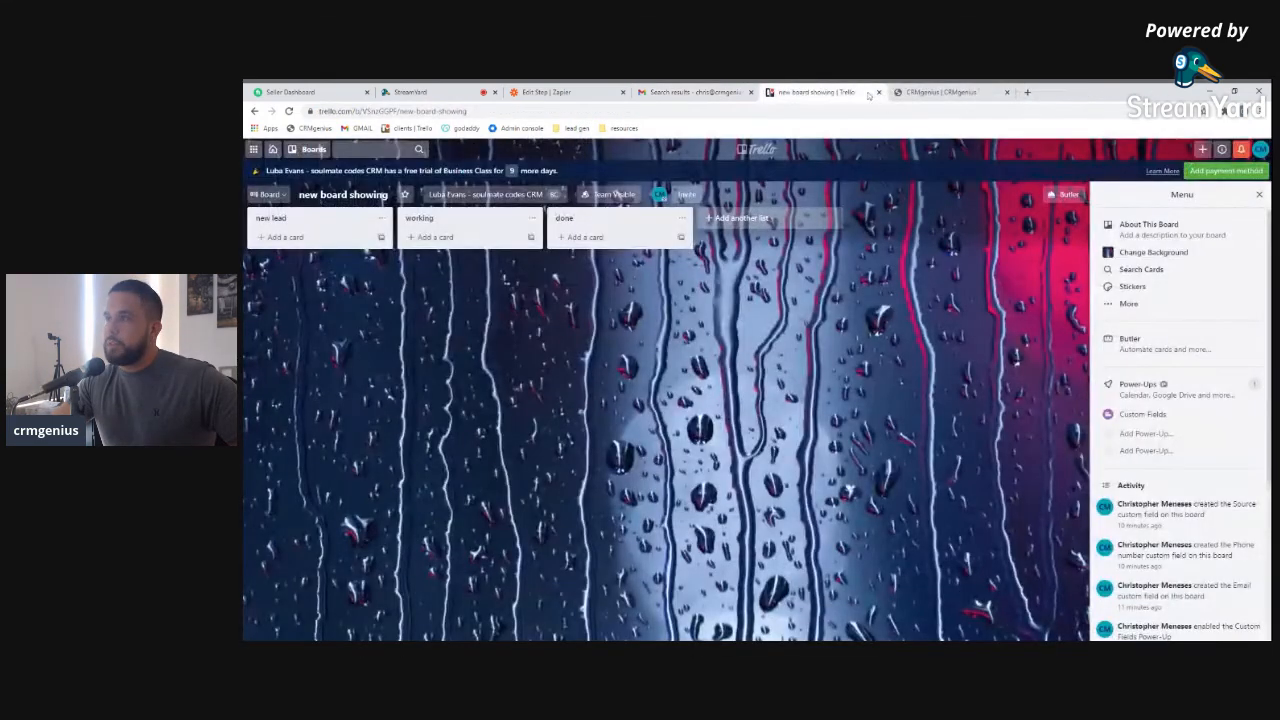
{"action": "left_click", "coordinate": [879, 92]}
{"action": "left_click", "coordinate": [1056, 167]}
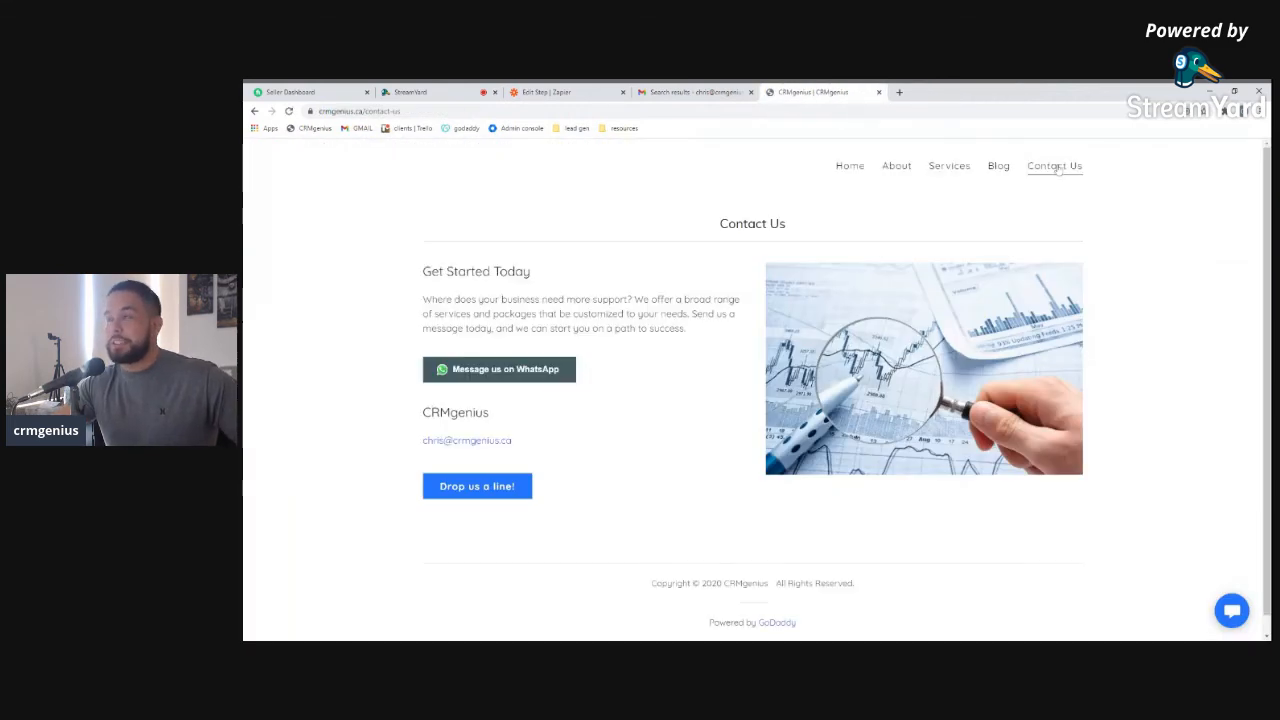
Send the contact form with a name, an email, URL lasttry.com and message 'blah blah blah'
{"action": "left_click", "coordinate": [477, 486]}
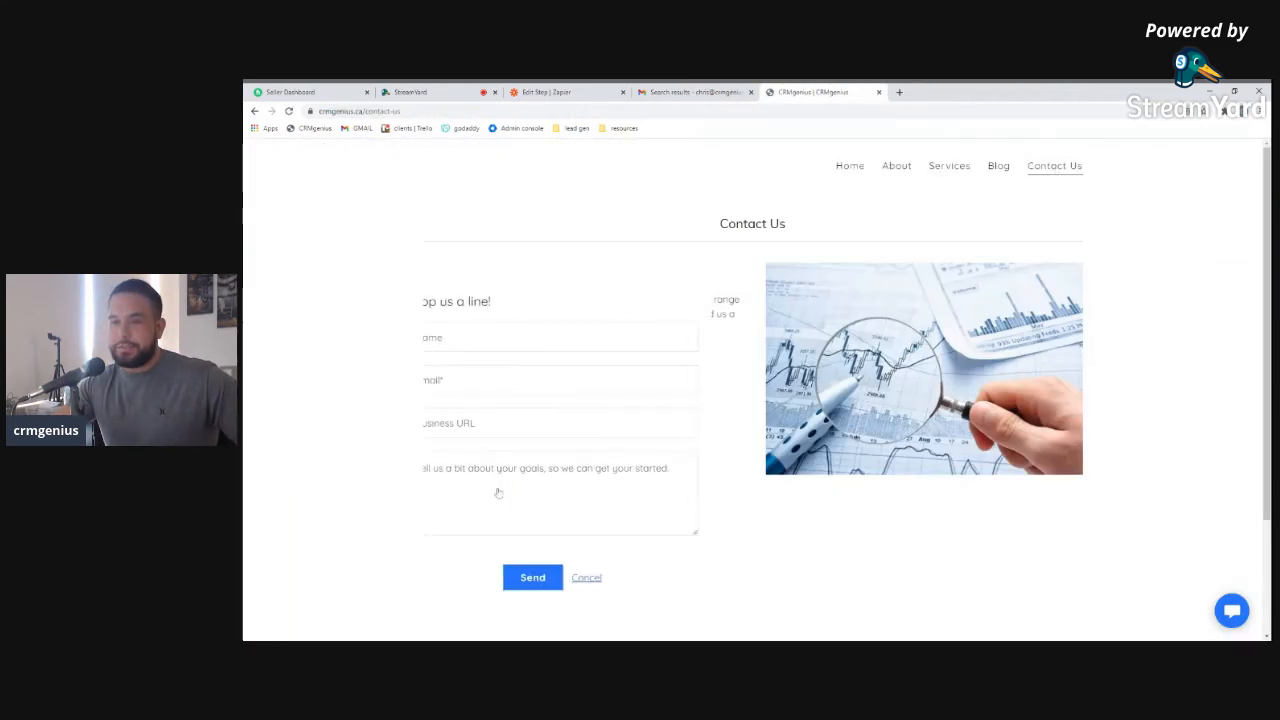
{"action": "left_click", "coordinate": [481, 338]}
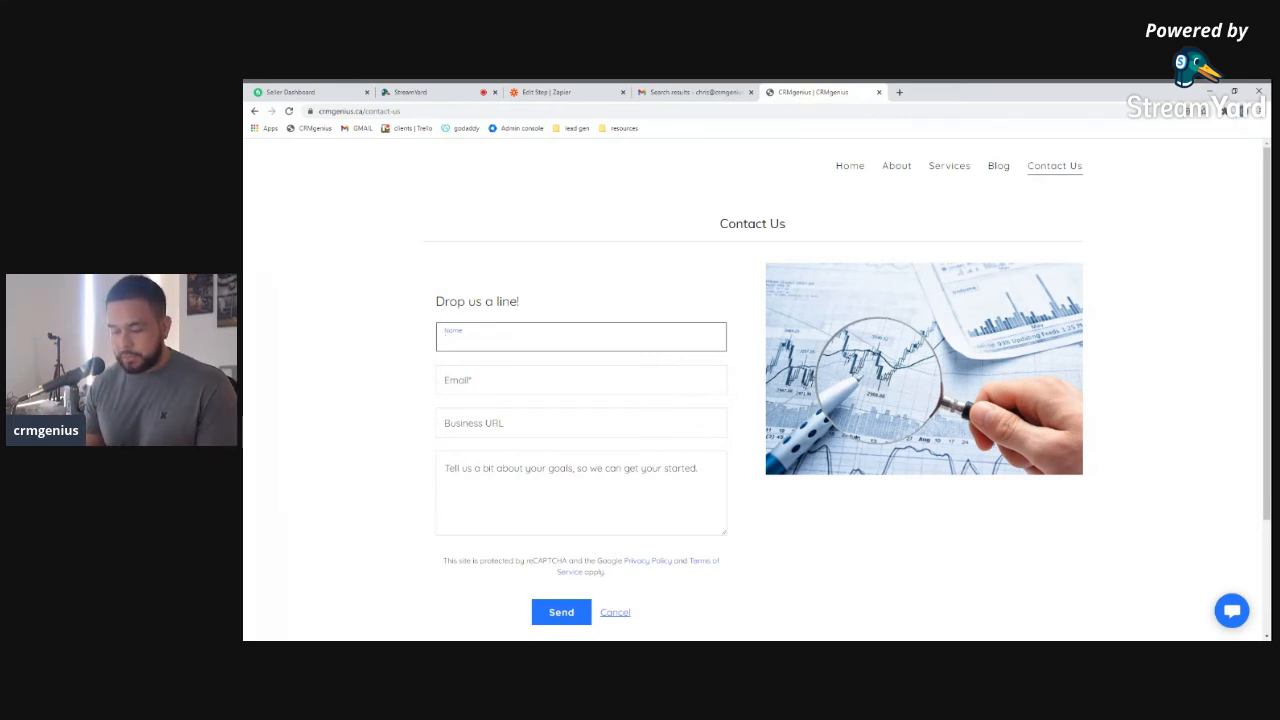
{"action": "type", "text": "ast Time"}
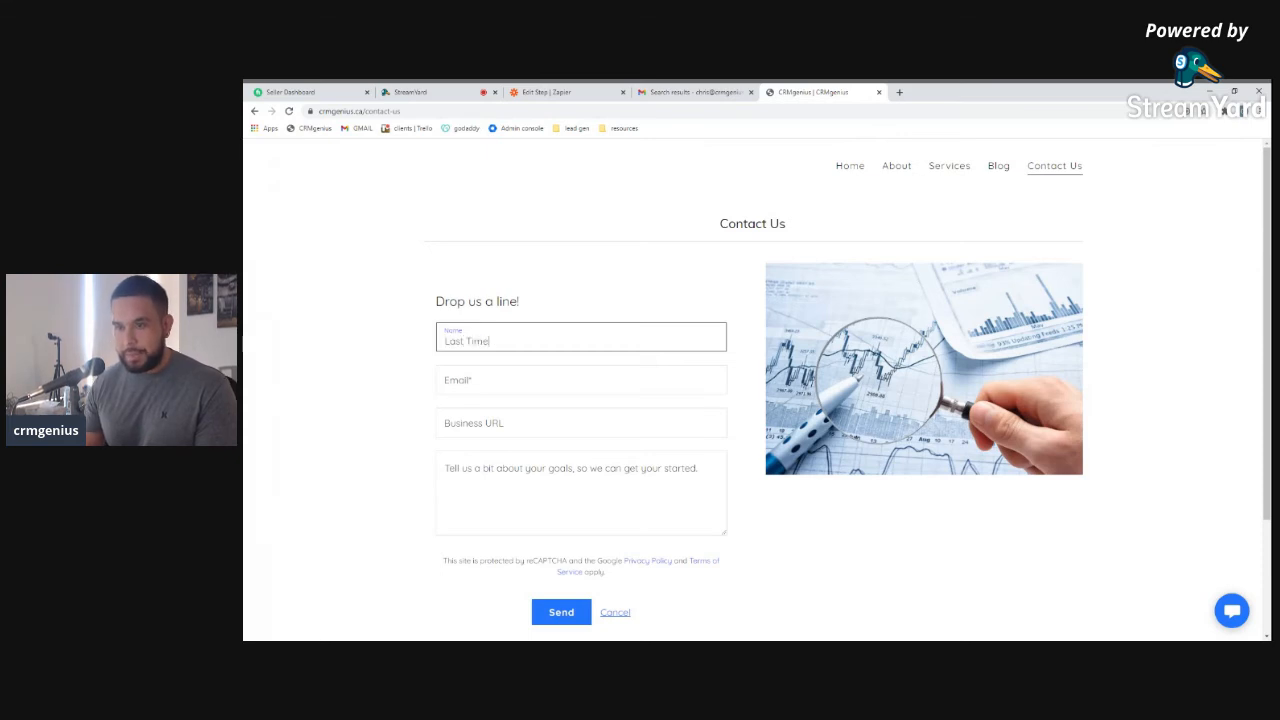
{"action": "key", "text": "Tab"}
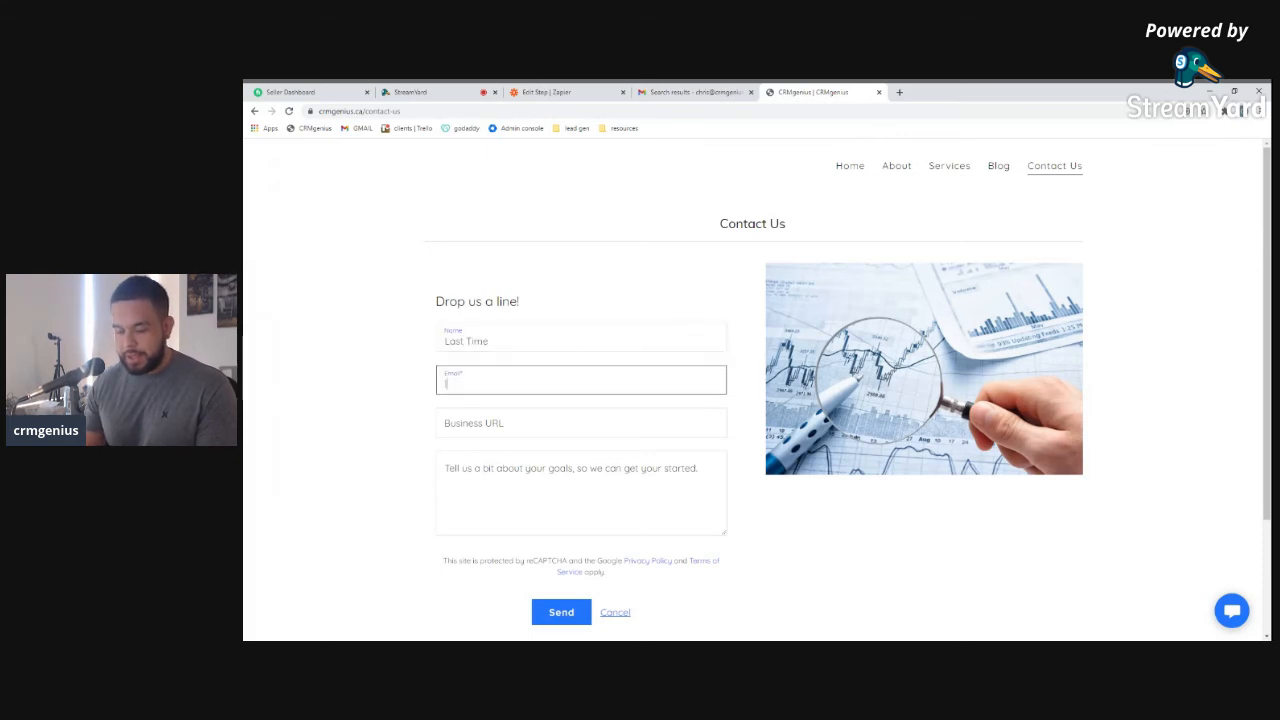
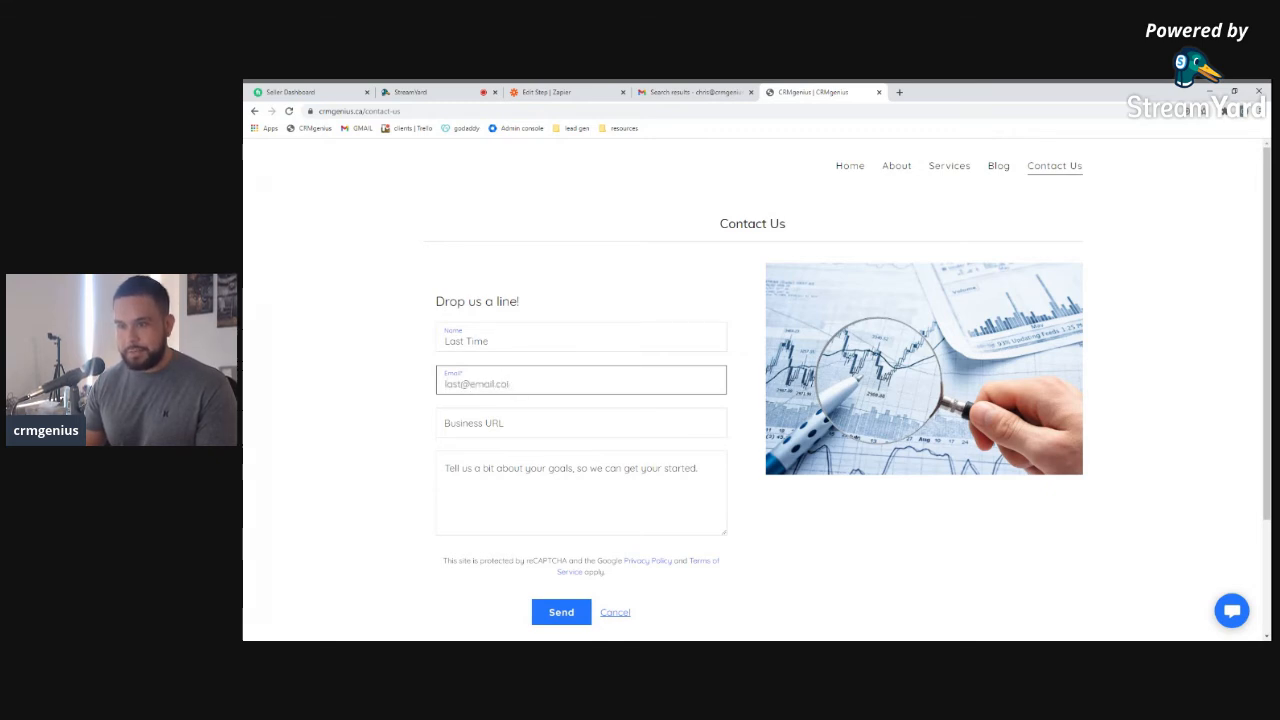
{"action": "key", "text": "Tab"}
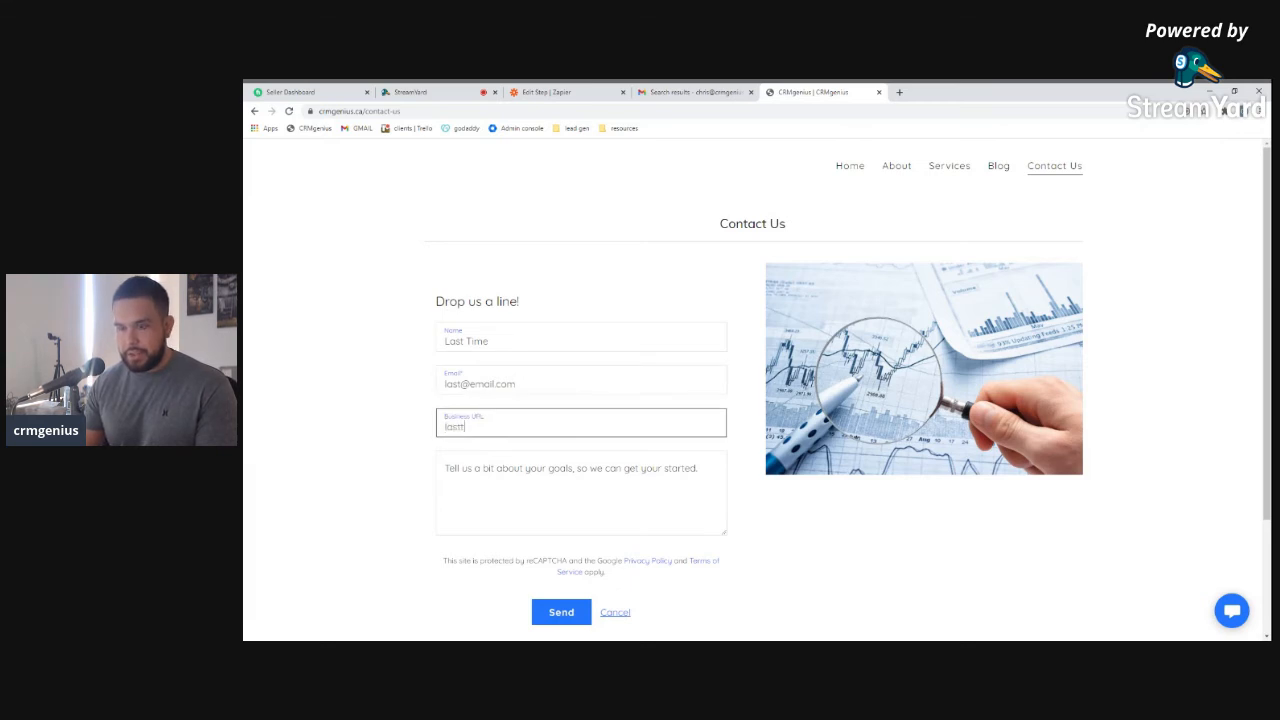
{"action": "type", "text": "lasttry.com"}
{"action": "key", "text": "Tab"}
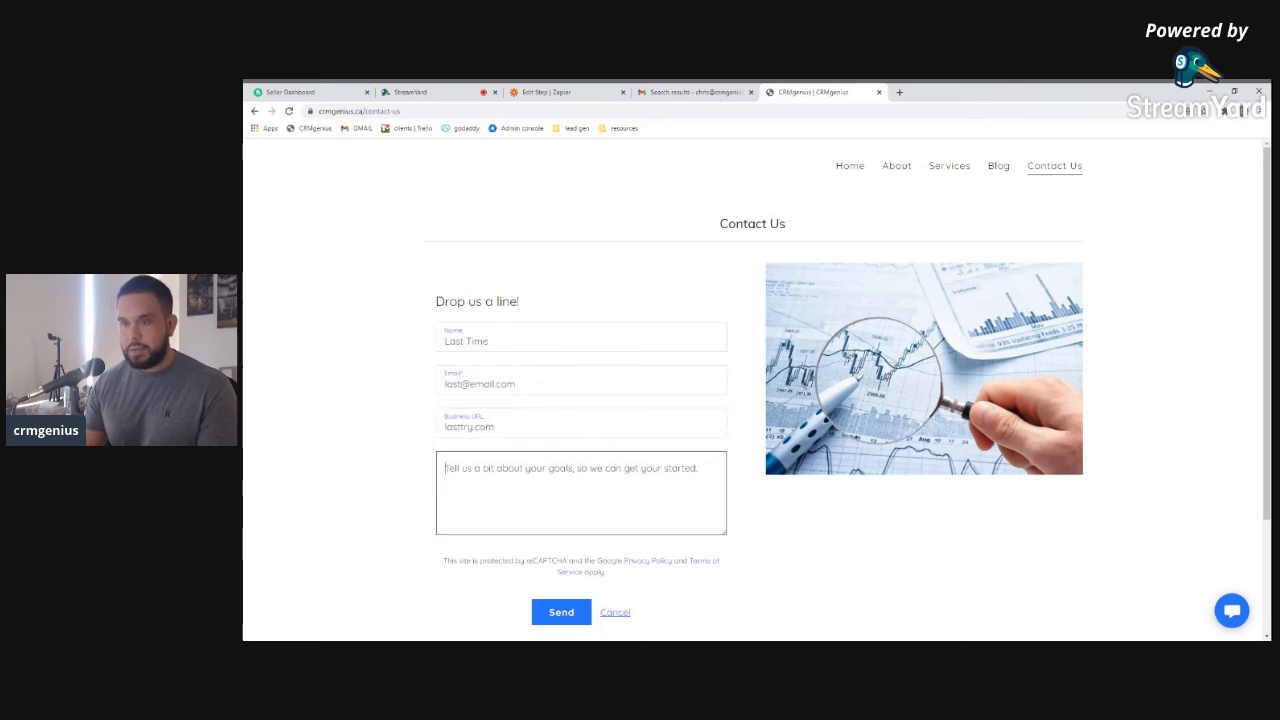
{"action": "type", "text": "blah"}
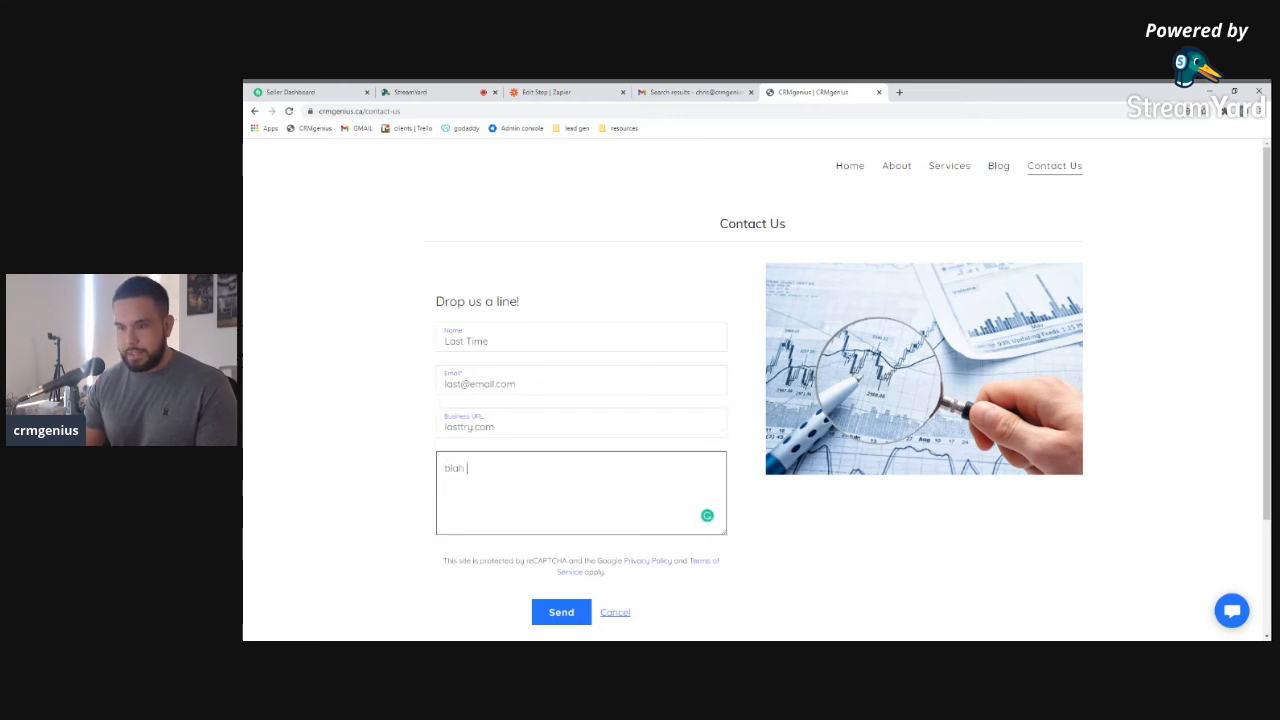
{"action": "type", "text": " blah blah"}
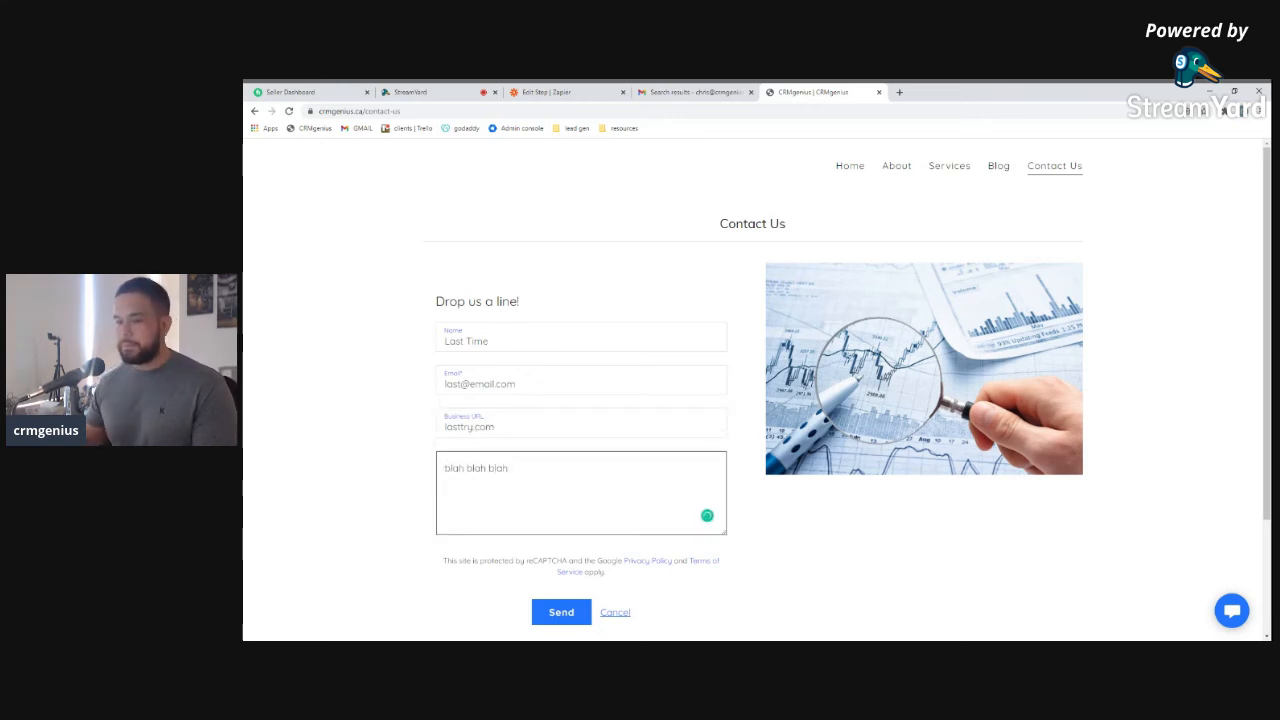
{"action": "left_click", "coordinate": [557, 610]}
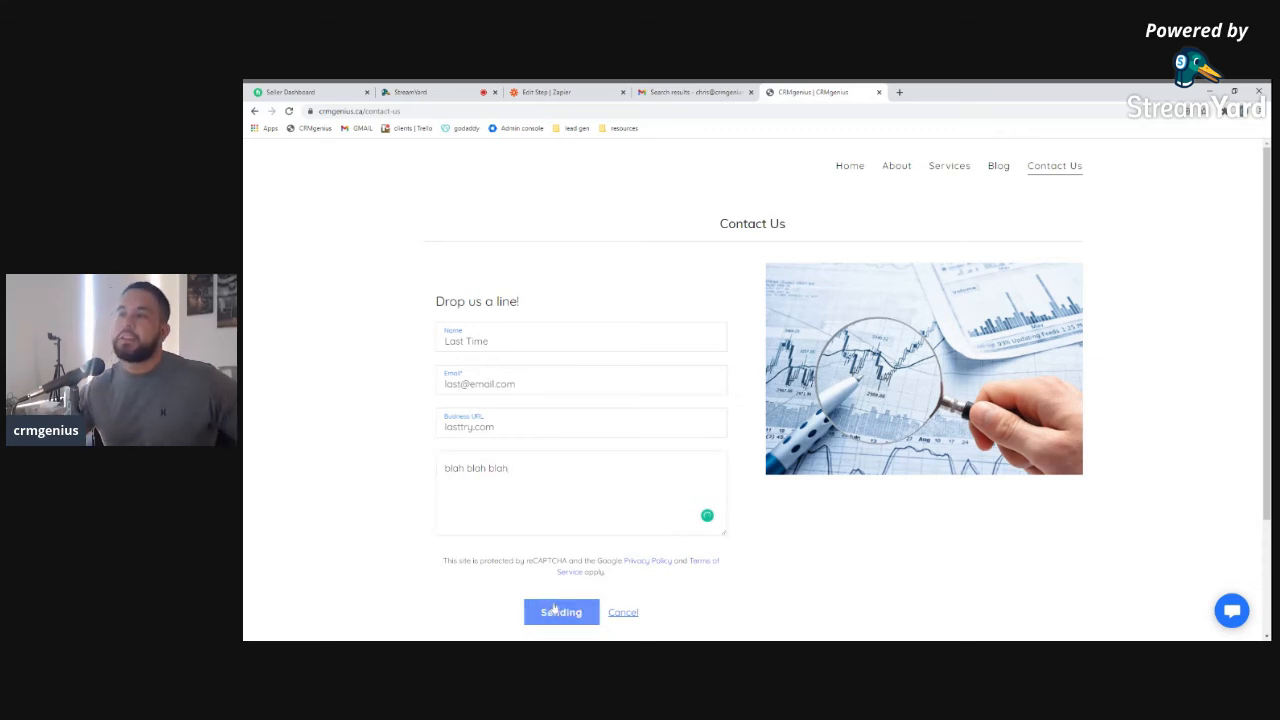
{"action": "left_click", "coordinate": [688, 94]}
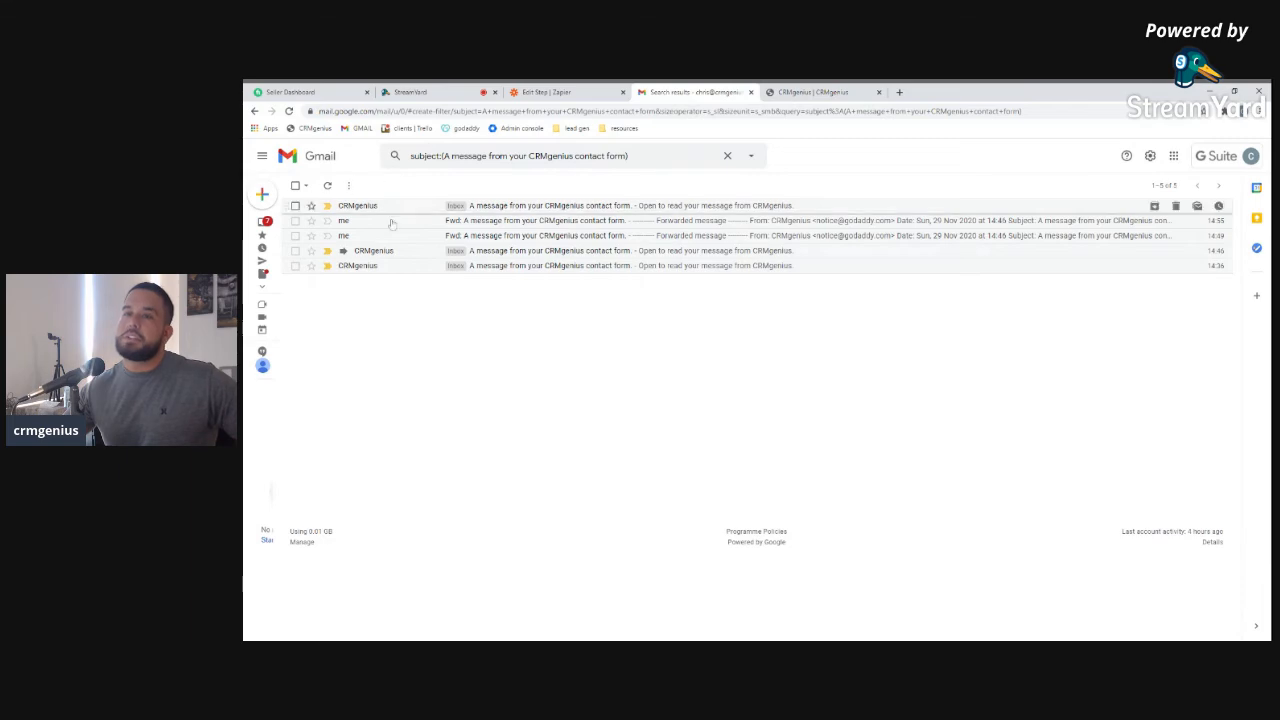
In Gmail's Updates inbox, open the newest CRMgenius contact-form email confirming the lasttry.com submission
{"action": "left_click", "coordinate": [729, 157]}
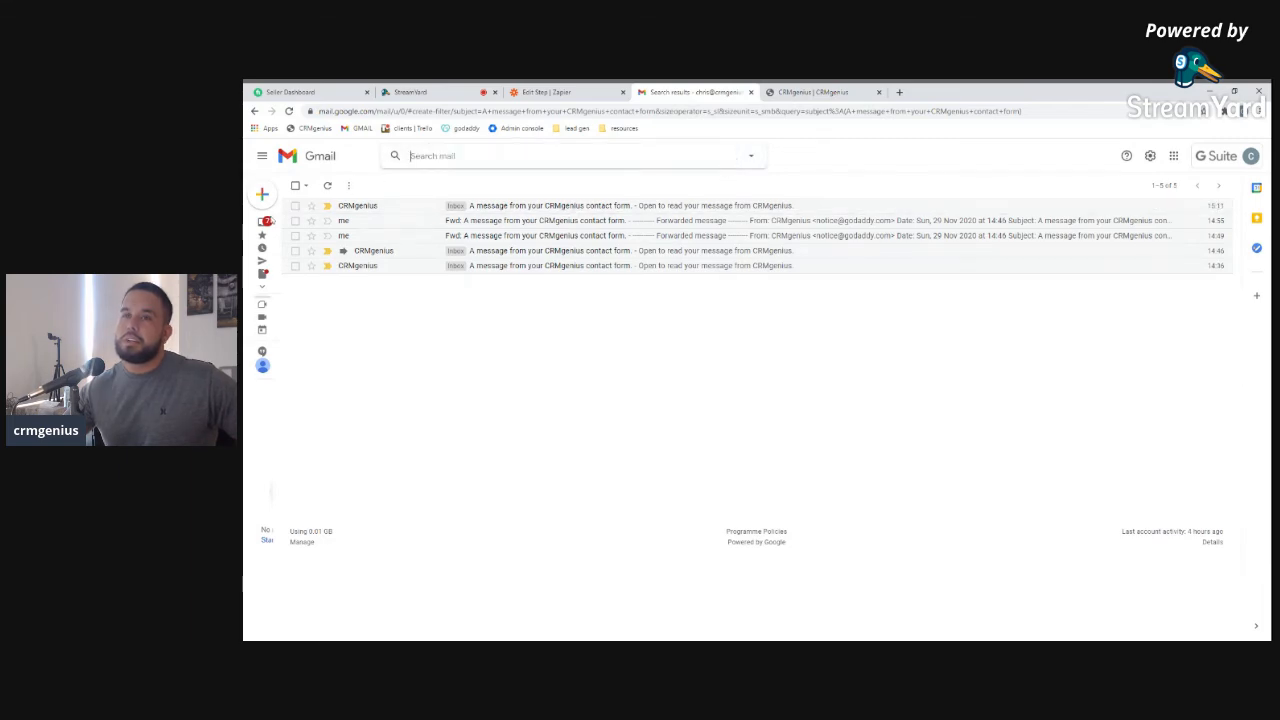
{"action": "left_click", "coordinate": [285, 222]}
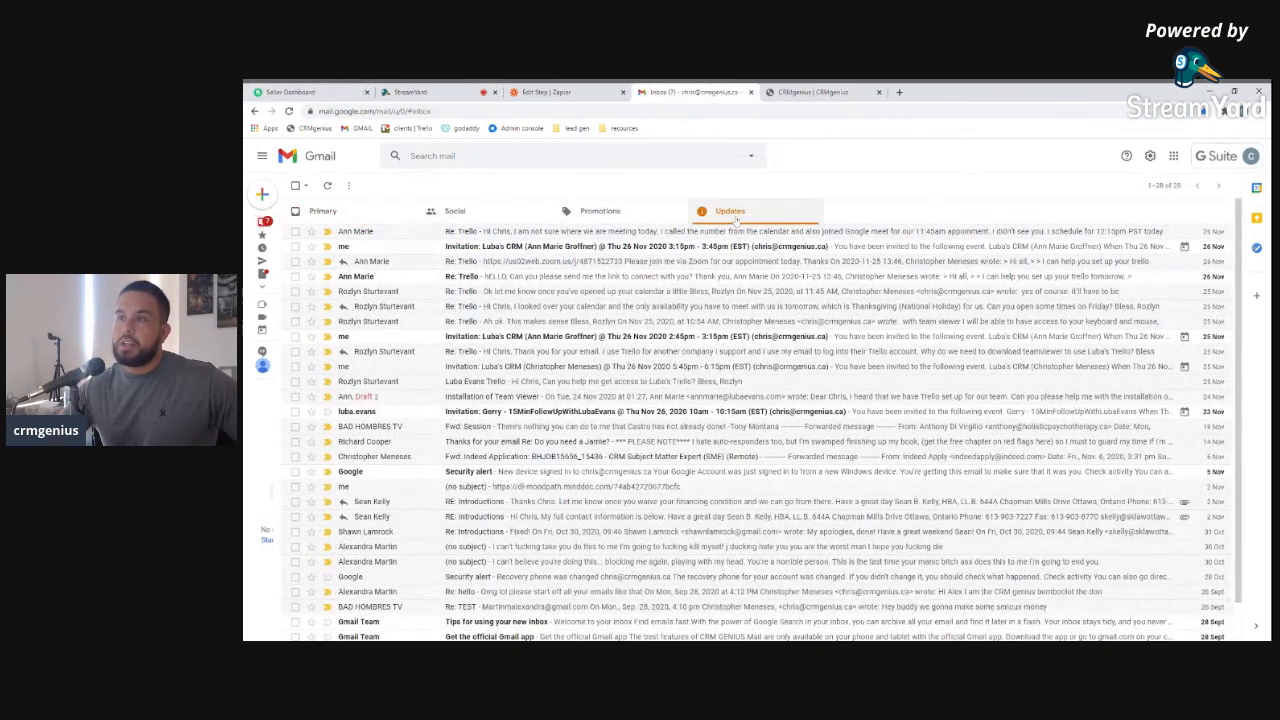
{"action": "left_click", "coordinate": [736, 220]}
{"action": "left_click", "coordinate": [671, 238]}
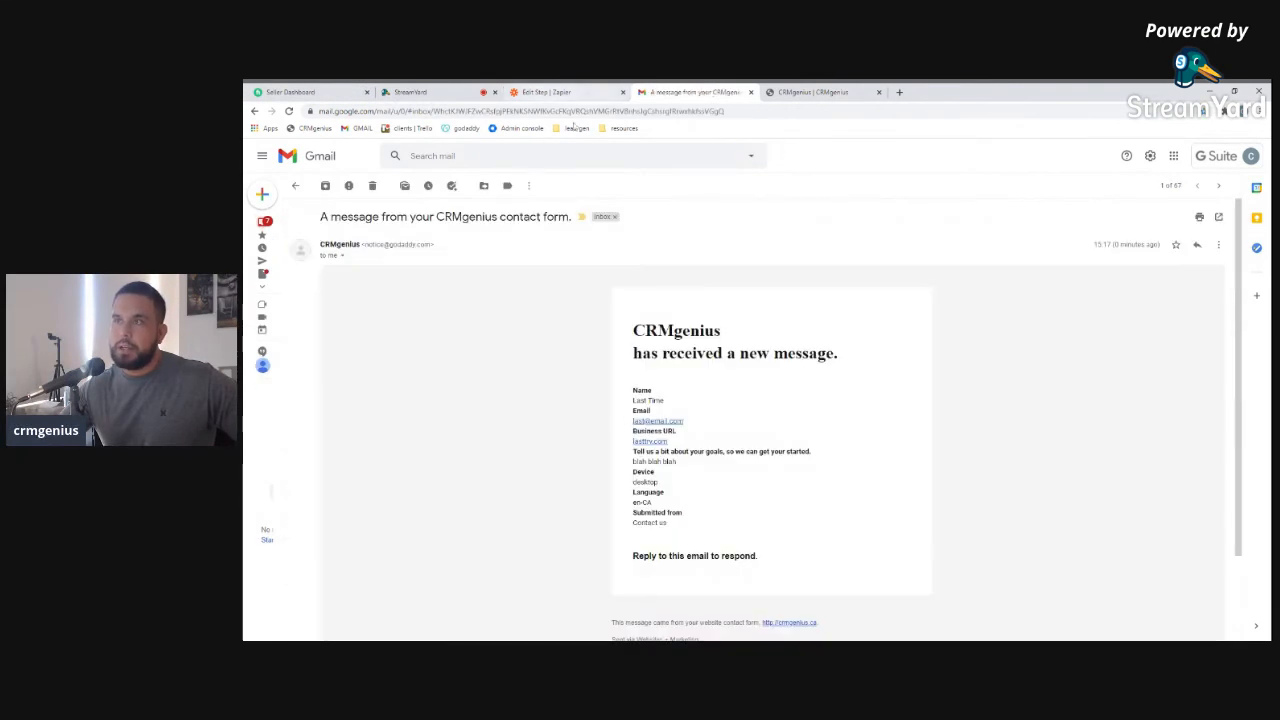
Return to the CRMgenius tab and start entering a new page address
{"action": "left_click", "coordinate": [784, 97]}
{"action": "left_click", "coordinate": [765, 111]}
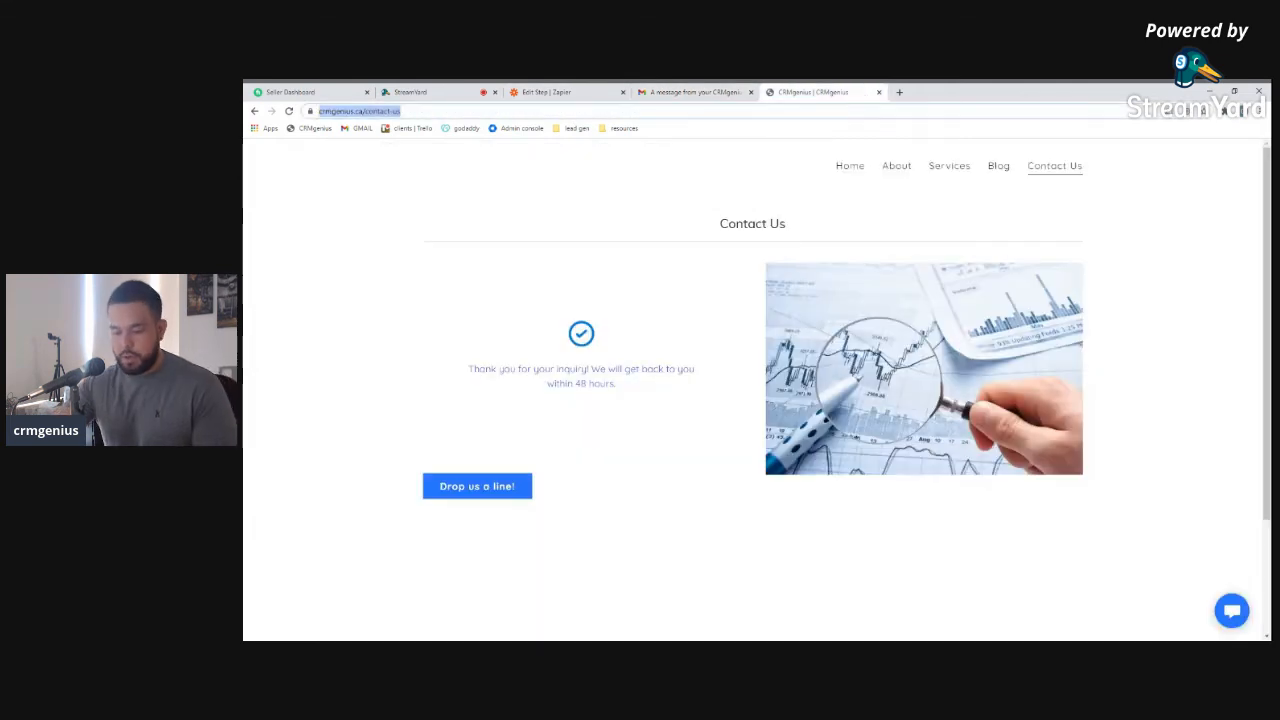
{"action": "type", "text": "pa"}
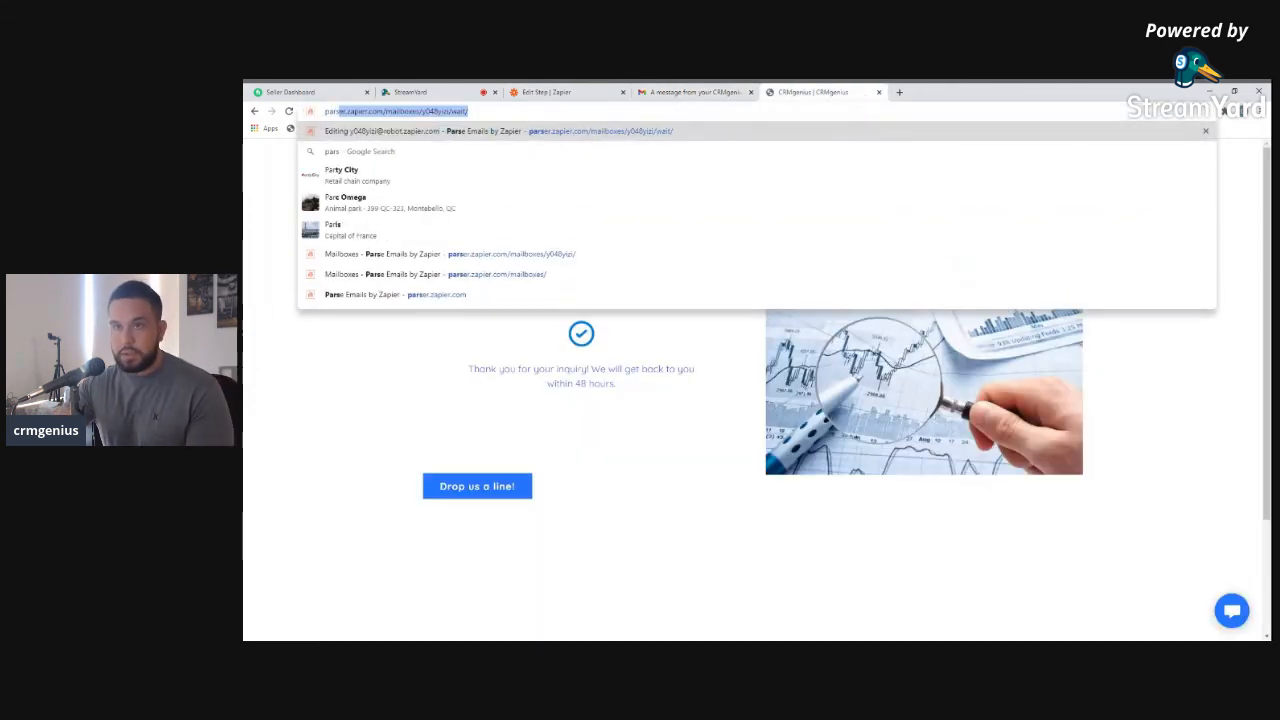
Load the Email Parser by Zapier site and show the emails the mailbox has received
{"action": "key", "text": "Return"}
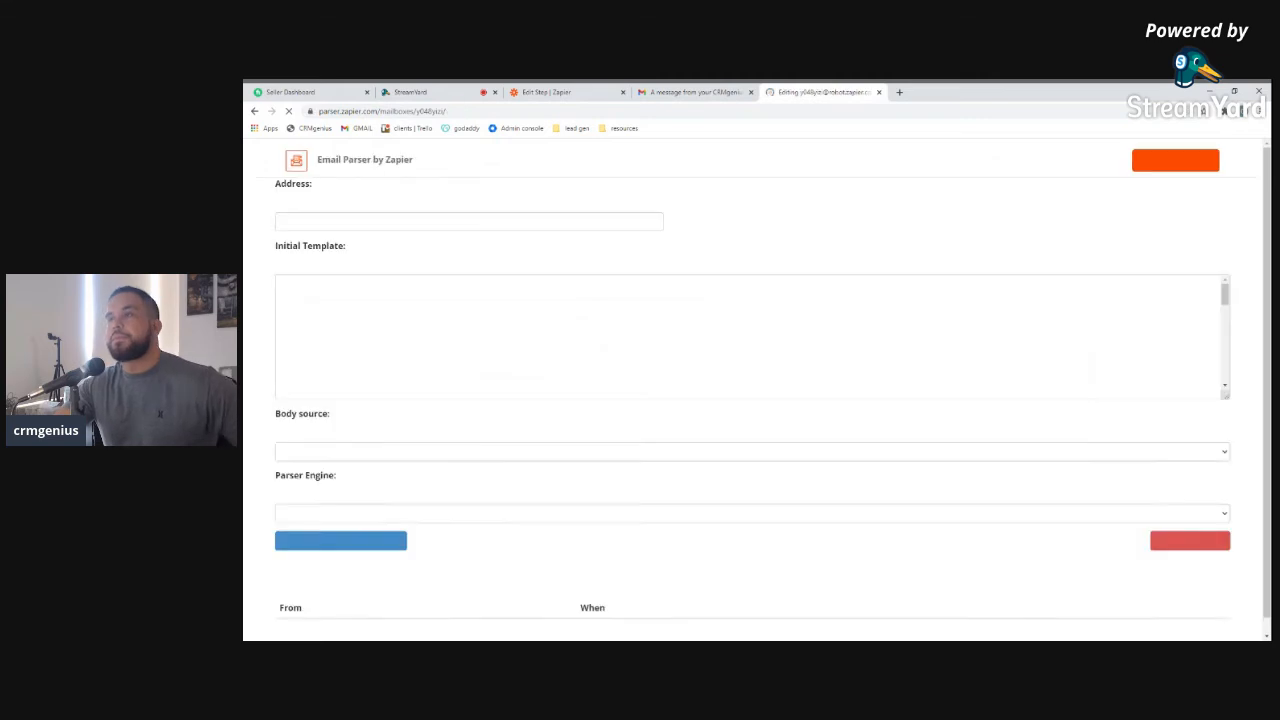
{"action": "scroll", "coordinate": [750, 380], "scroll_direction": "down", "scroll_amount": 10}
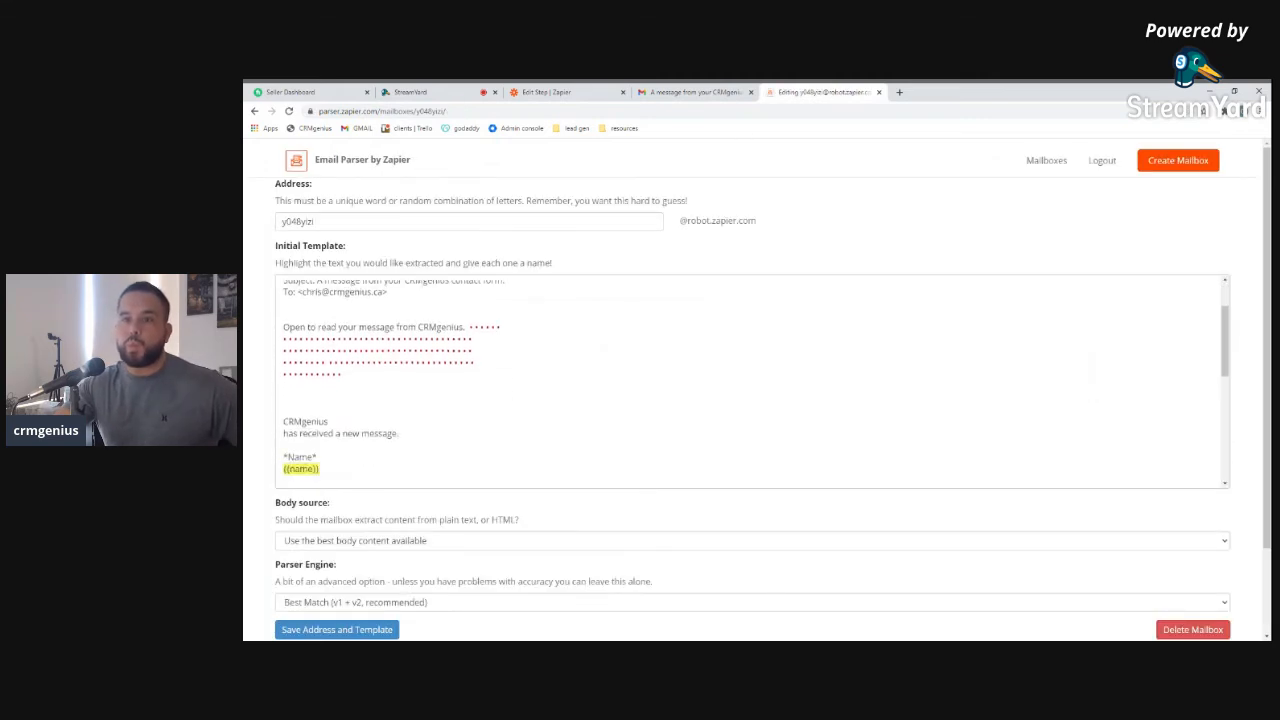
{"action": "scroll", "coordinate": [750, 380], "scroll_direction": "up", "scroll_amount": 5}
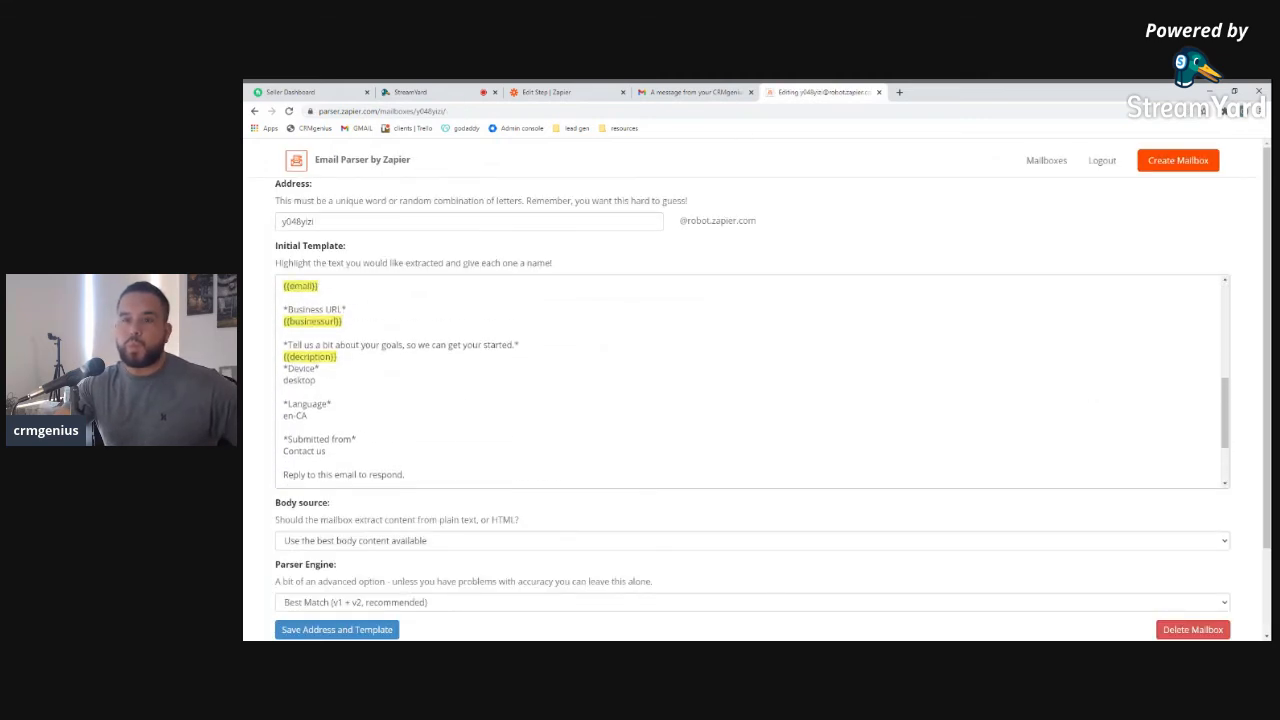
{"action": "scroll", "coordinate": [750, 380], "scroll_direction": "down", "scroll_amount": 5}
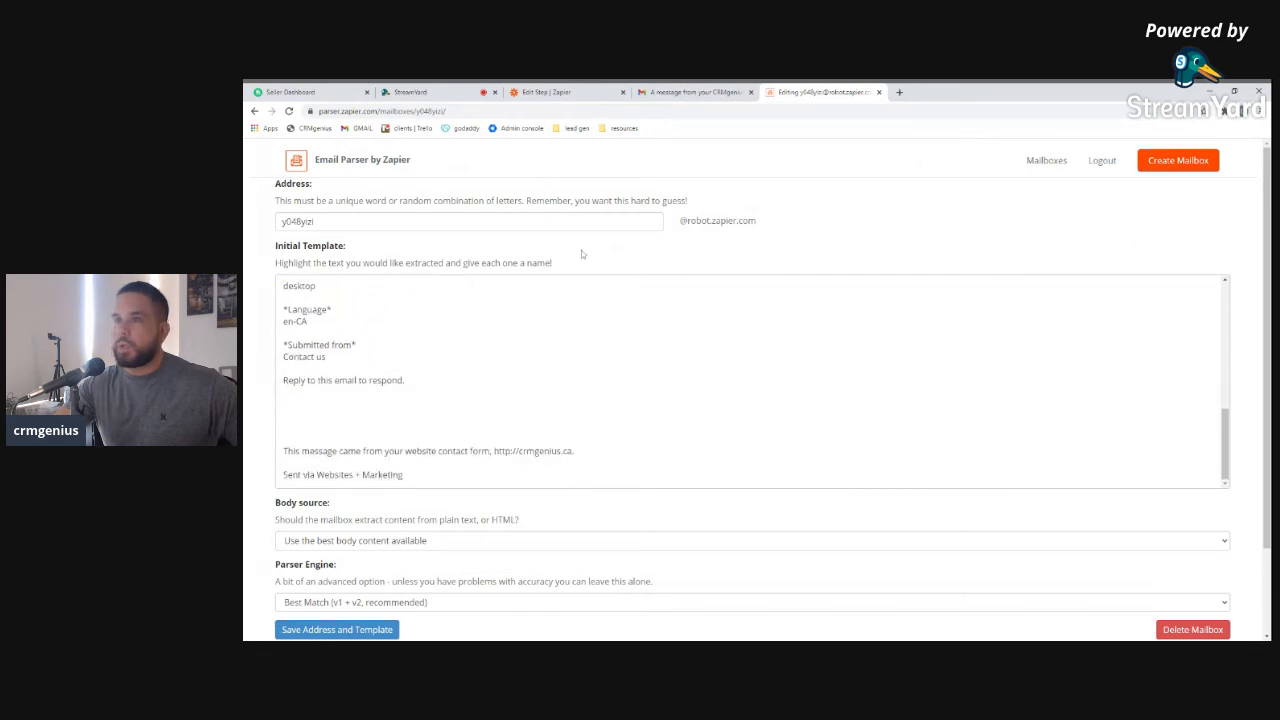
{"action": "left_click", "coordinate": [1047, 160]}
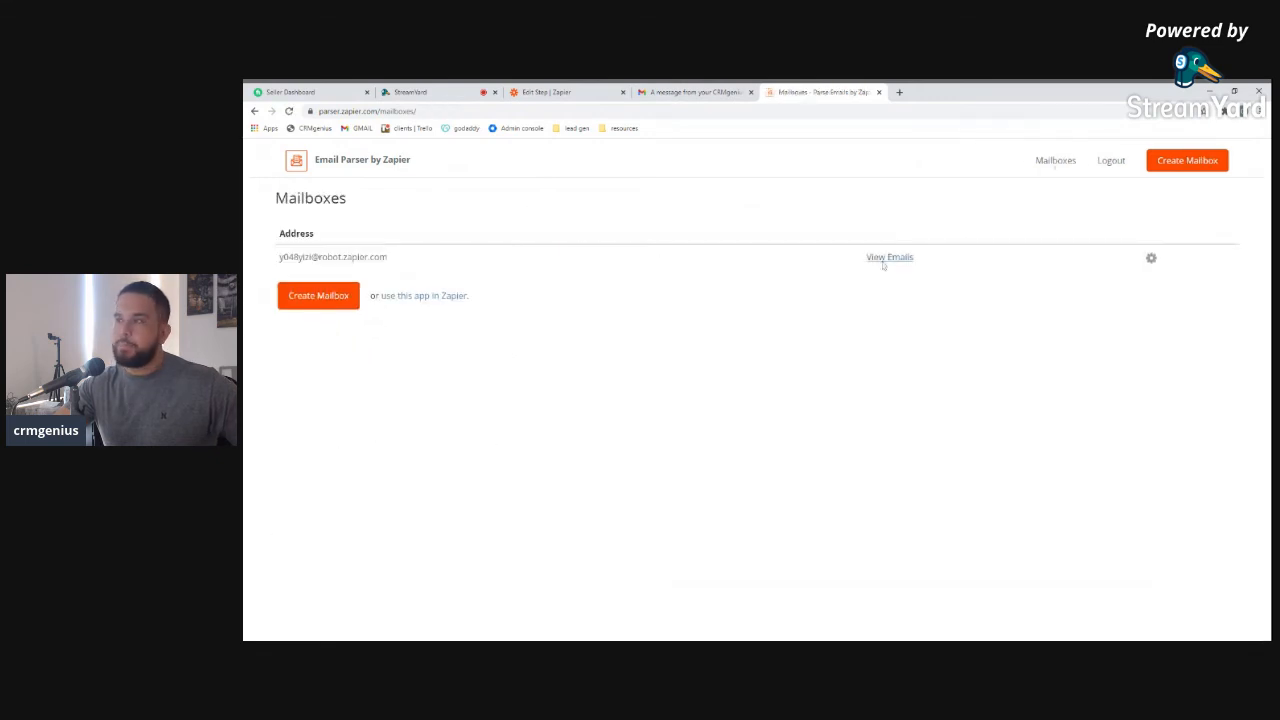
{"action": "left_click", "coordinate": [892, 257]}
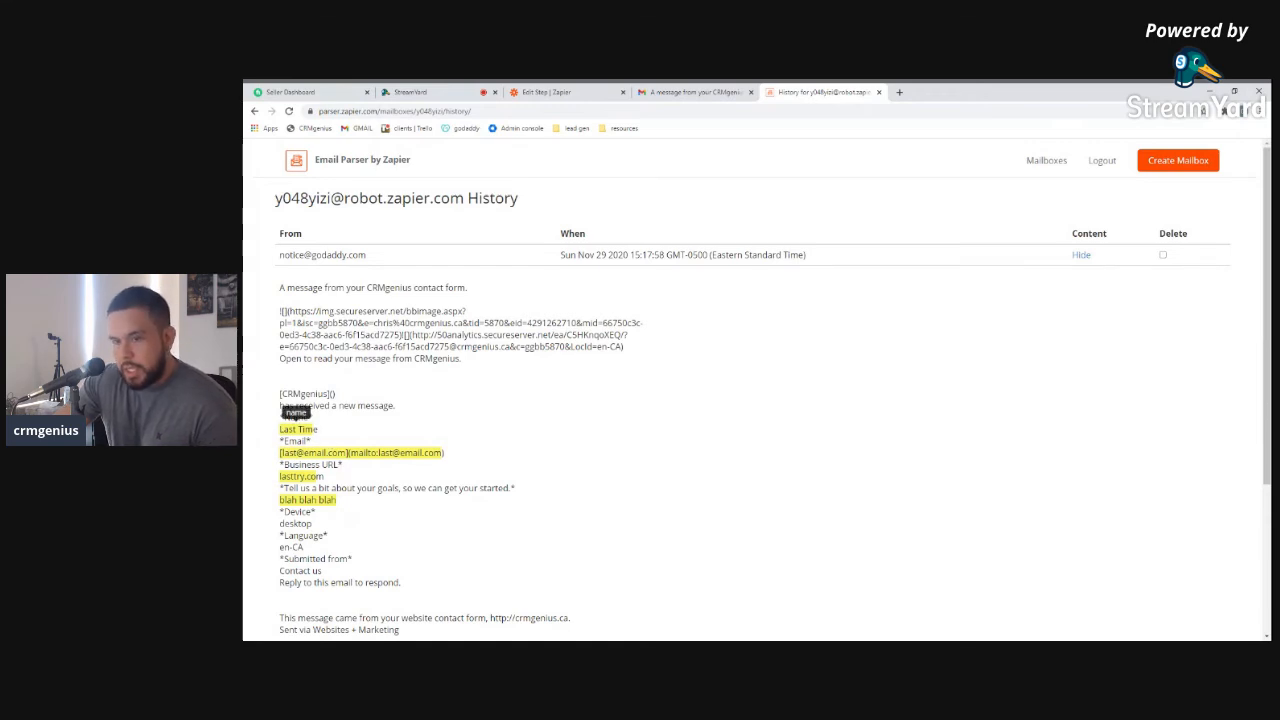
Check the parsed 'Last Time' email and report its parsing as inaccurate
{"action": "scroll", "coordinate": [362, 443], "scroll_direction": "down", "scroll_amount": 2}
{"action": "scroll", "coordinate": [362, 443], "scroll_direction": "down", "scroll_amount": 2}
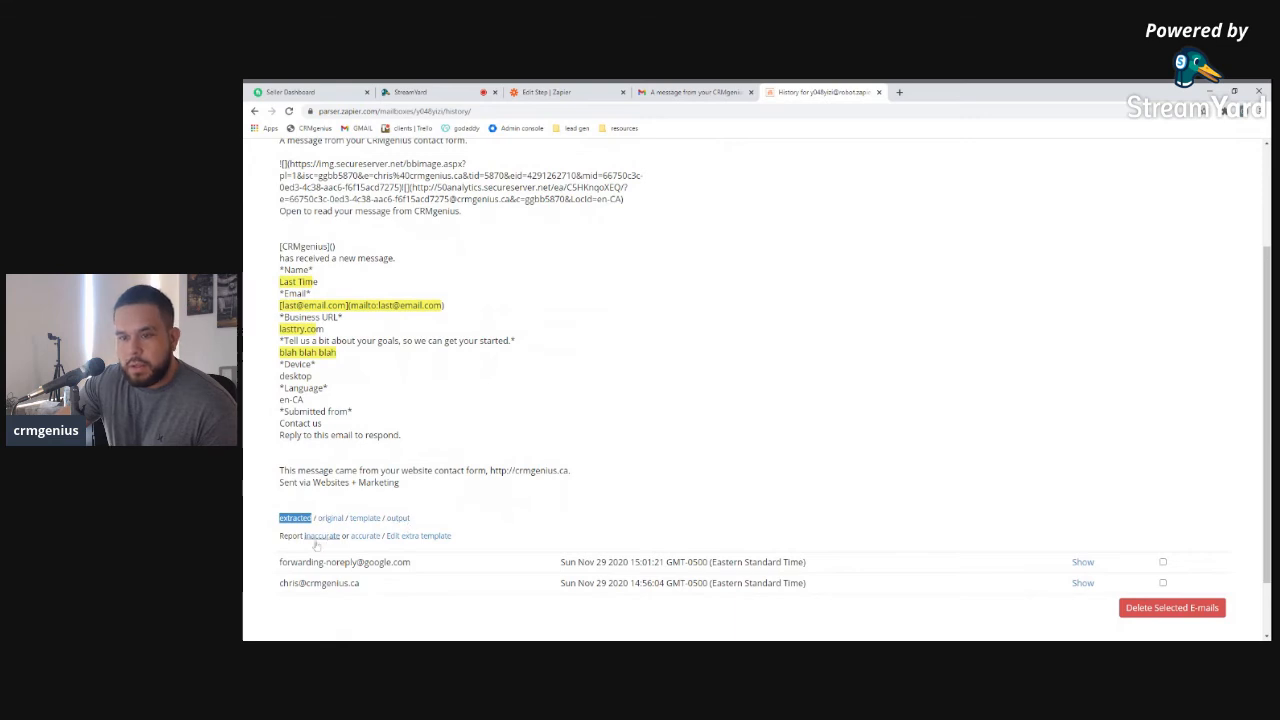
{"action": "left_click_drag", "start_coordinate": [320, 285], "coordinate": [280, 285]}
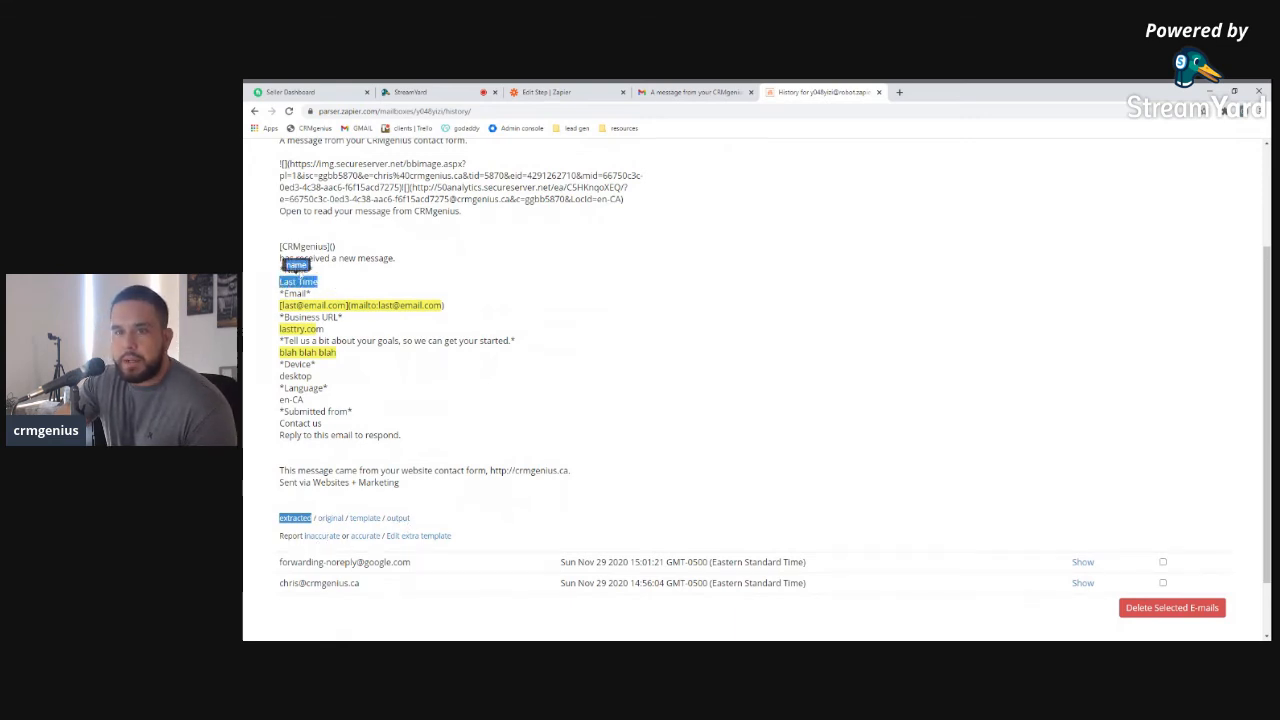
{"action": "left_click", "coordinate": [334, 292]}
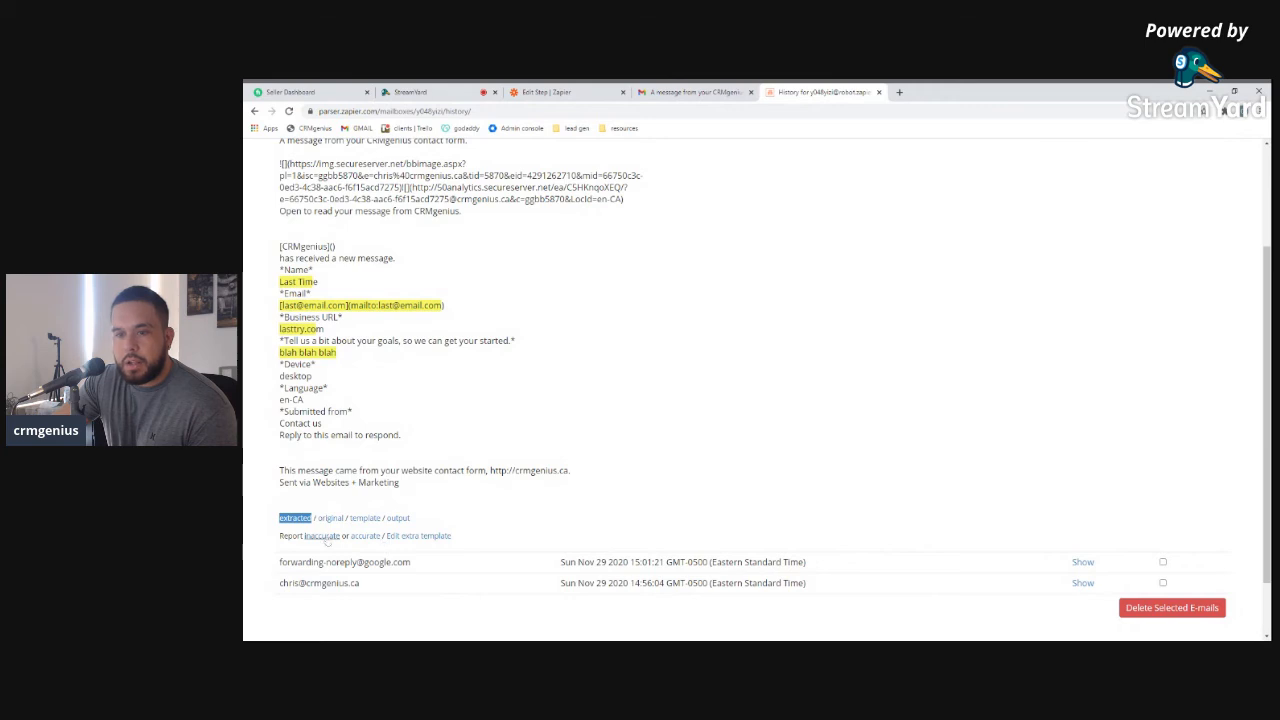
{"action": "left_click", "coordinate": [323, 537]}
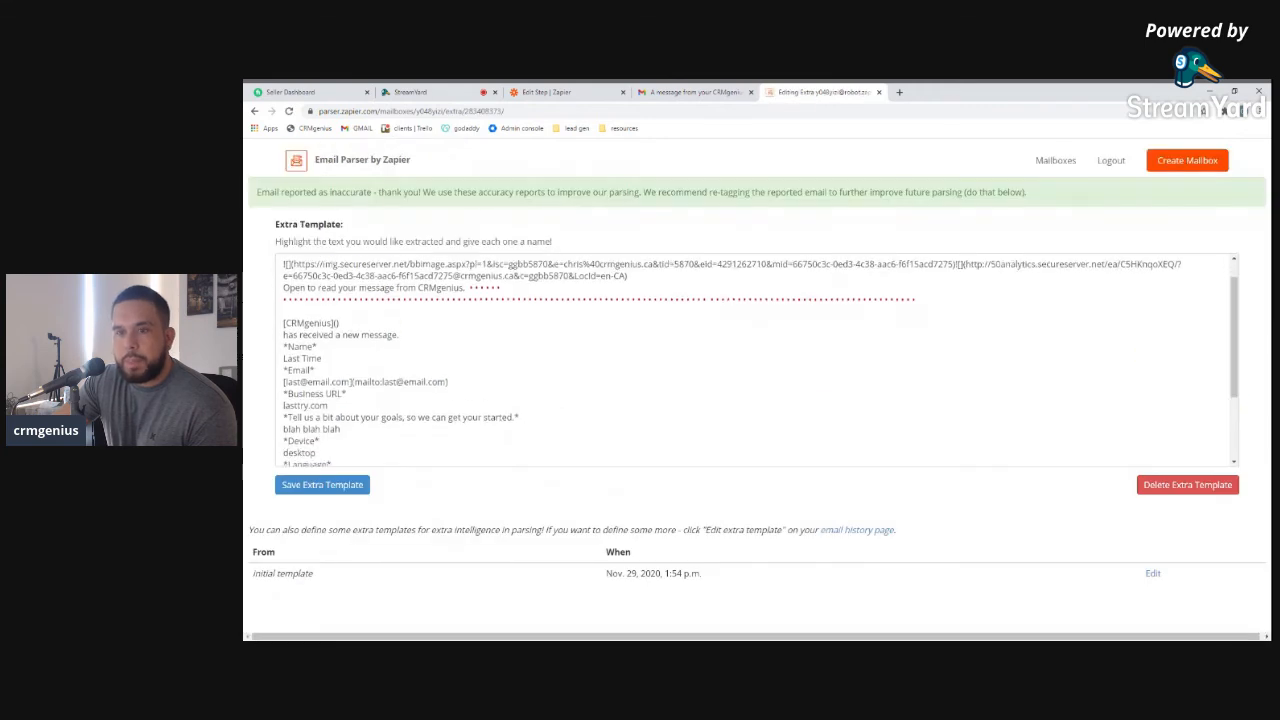
Tag 'Last Time' as Card Name and the contact's email address as Card Email
{"action": "scroll", "coordinate": [757, 360], "scroll_direction": "down", "scroll_amount": 1}
{"action": "scroll", "coordinate": [757, 360], "scroll_direction": "up", "scroll_amount": 3}
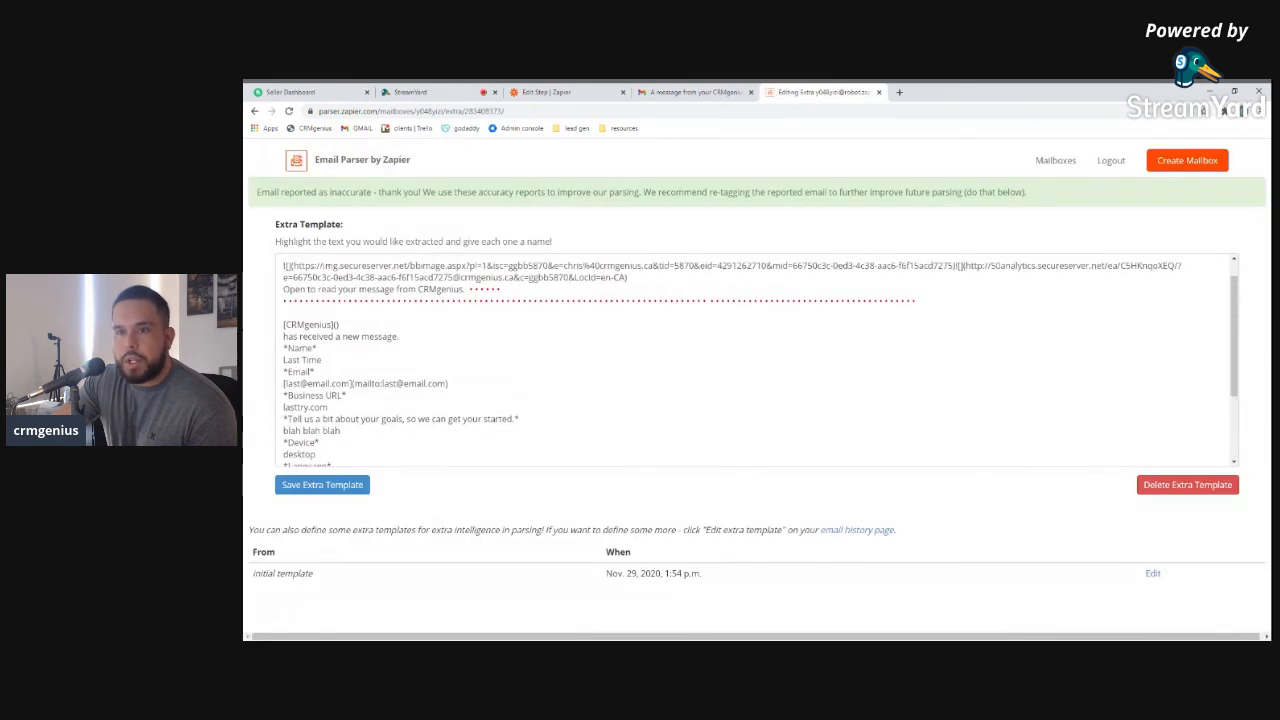
{"action": "scroll", "coordinate": [757, 360], "scroll_direction": "down", "scroll_amount": 1}
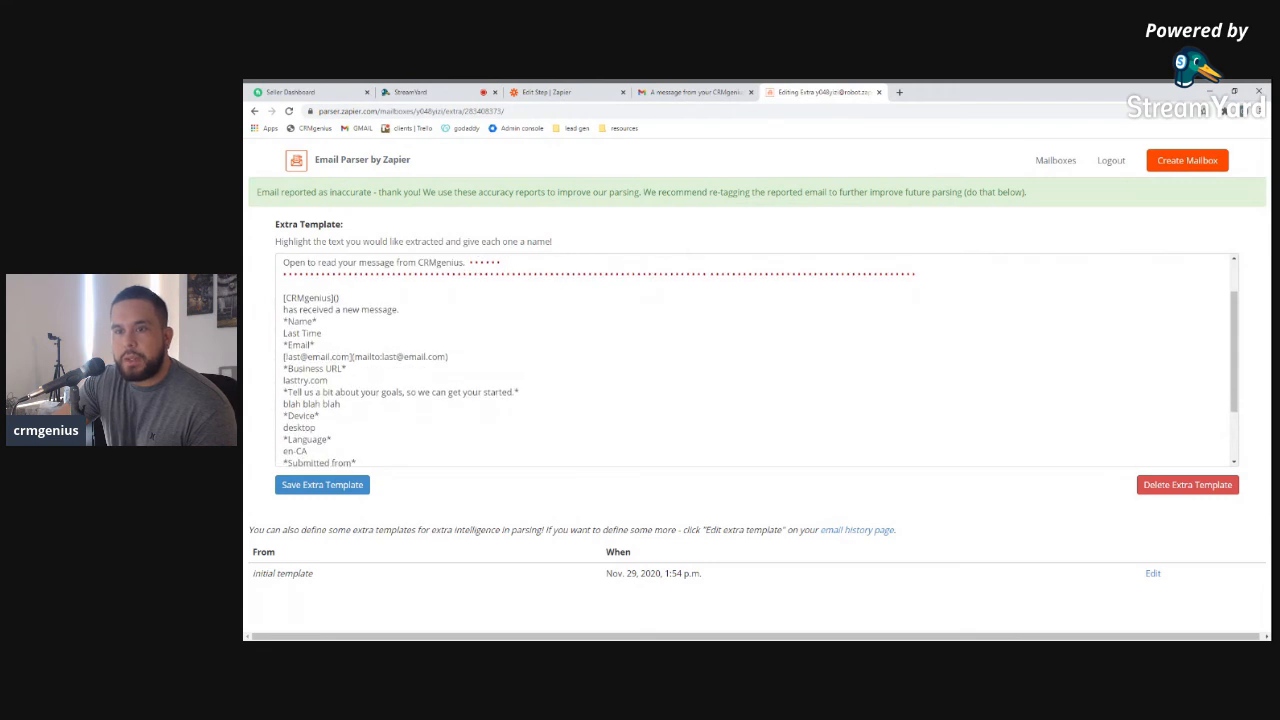
{"action": "left_click_drag", "start_coordinate": [283, 333], "coordinate": [321, 333]}
{"action": "left_click", "coordinate": [306, 363]}
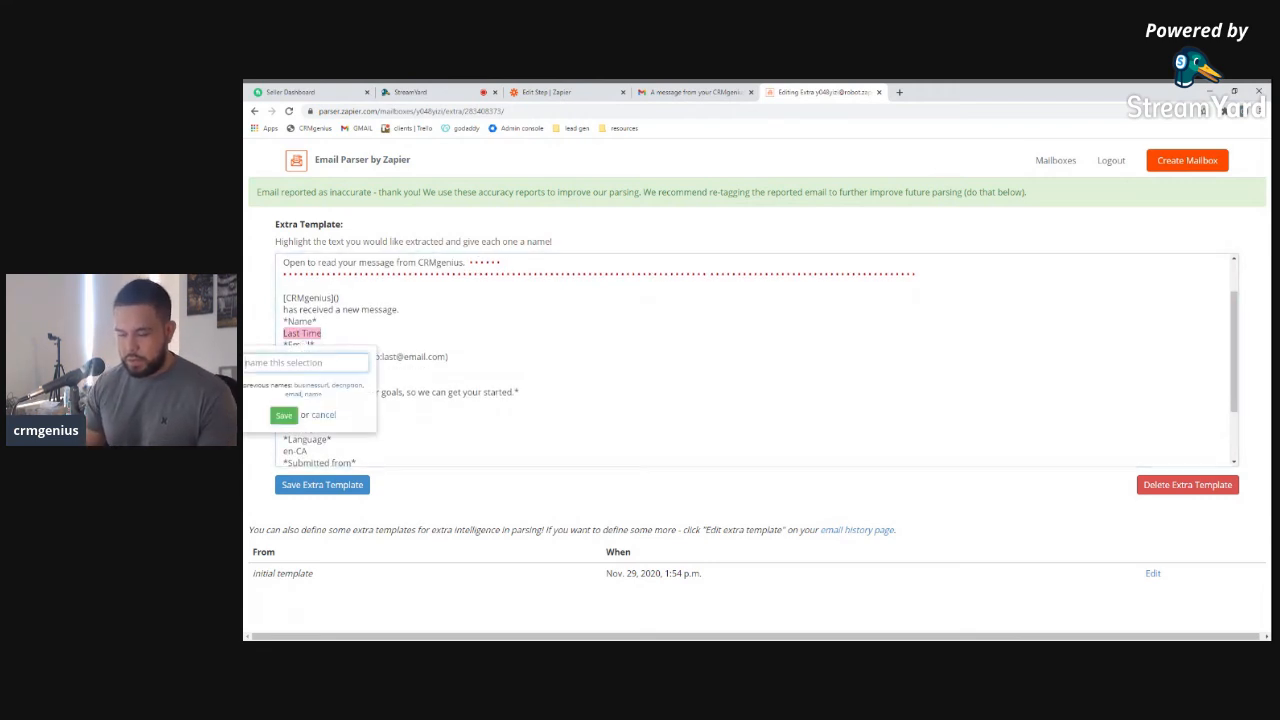
{"action": "type", "text": "Card NAme"}
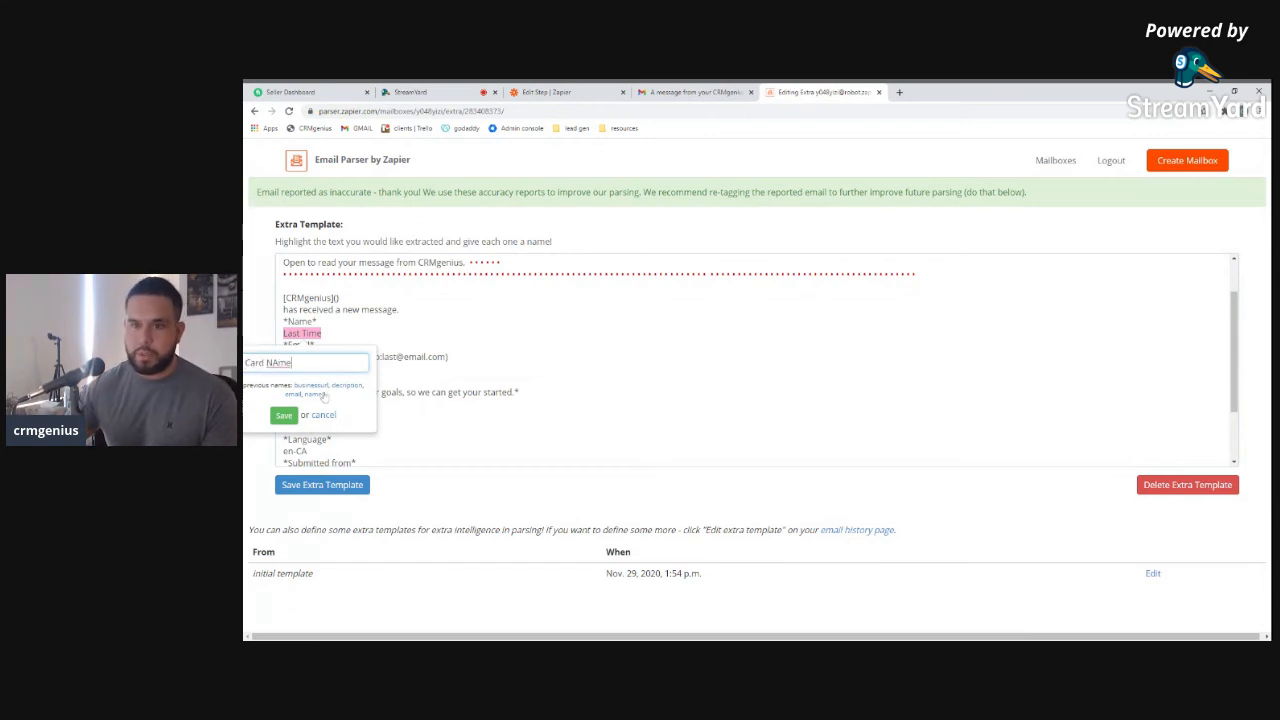
{"action": "left_click", "coordinate": [284, 416]}
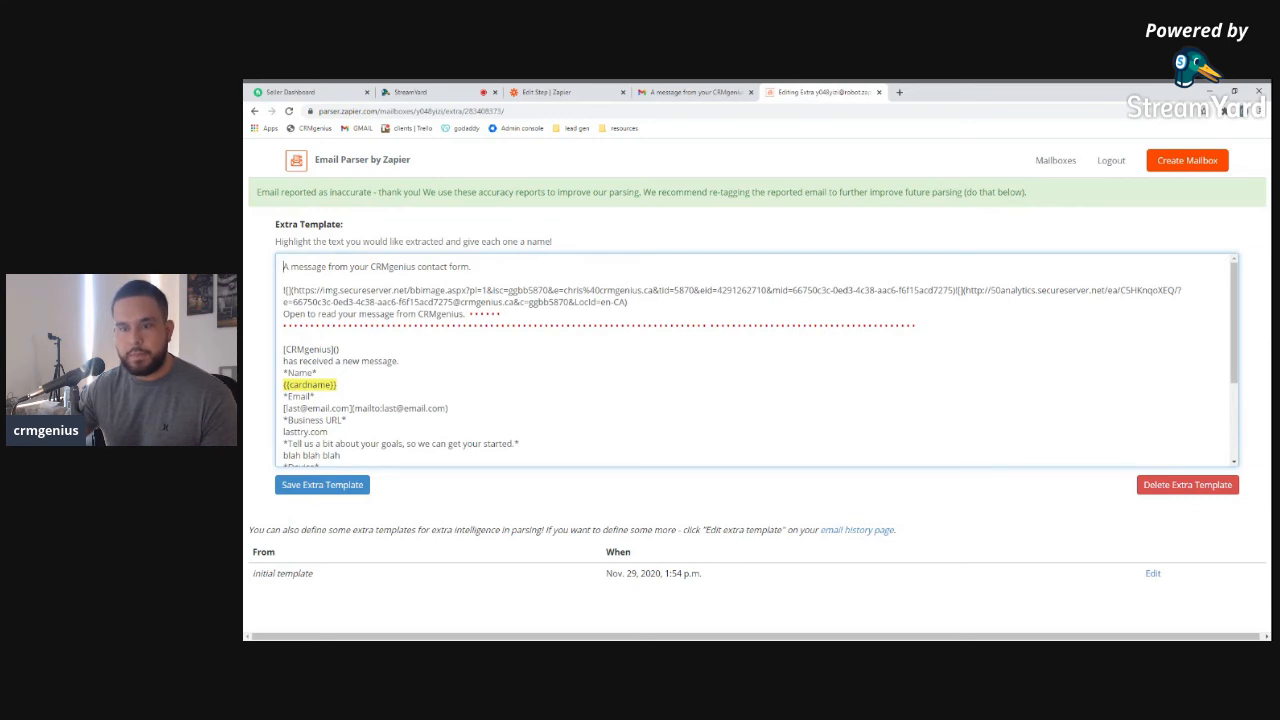
{"action": "left_click_drag", "start_coordinate": [285, 408], "coordinate": [350, 408]}
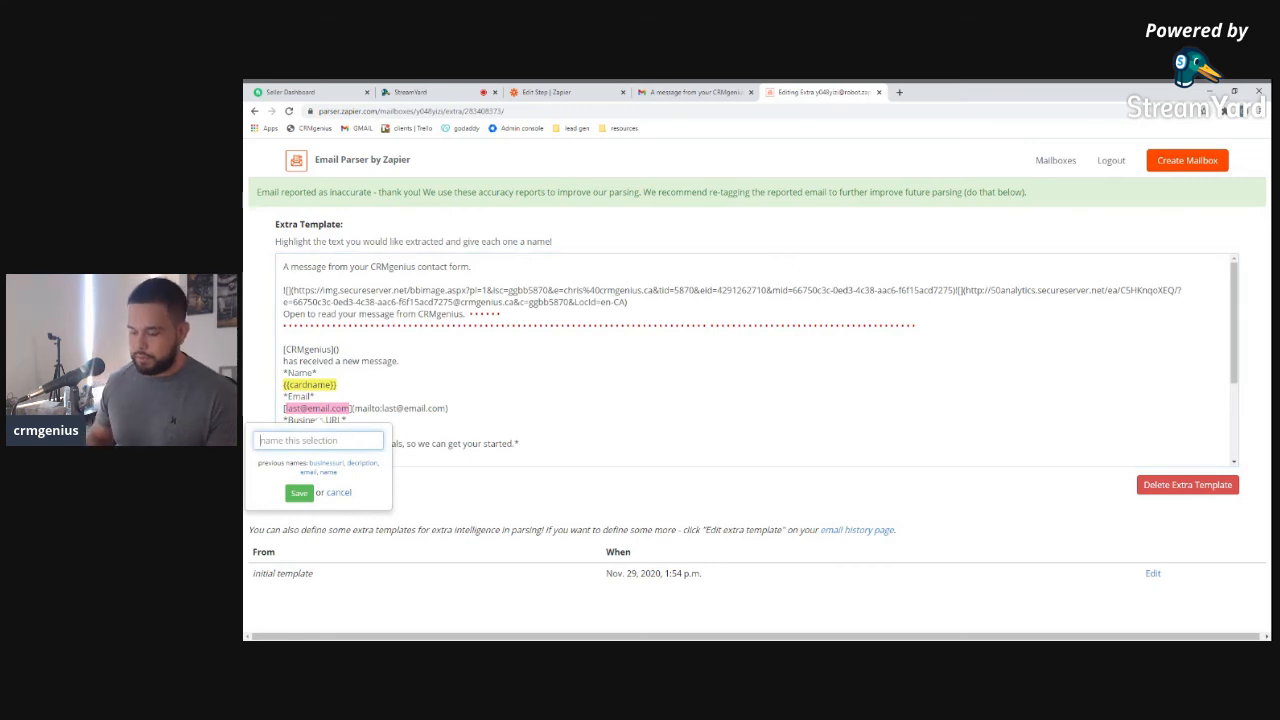
{"action": "type", "text": "c"}
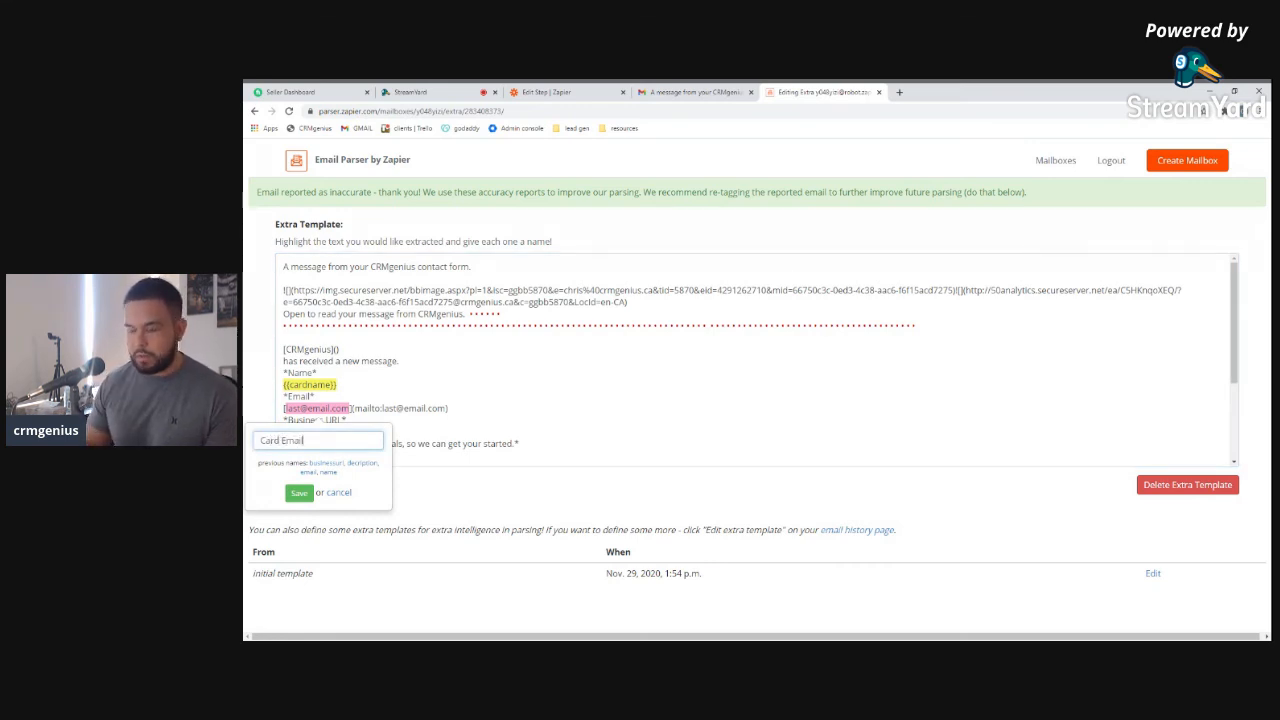
{"action": "left_click", "coordinate": [299, 493]}
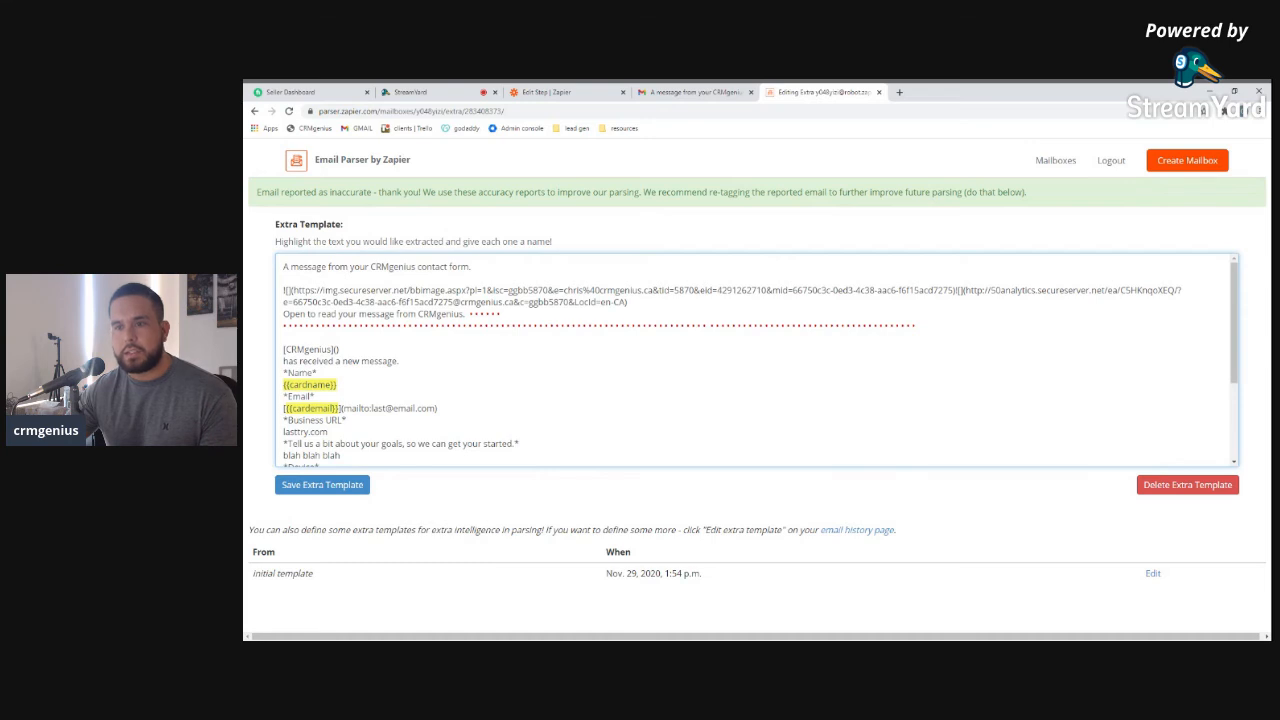
Tag lastry.com as Source and 'blah blah blah' as Notes, then save the extra template
{"action": "scroll", "coordinate": [757, 360], "scroll_direction": "down", "scroll_amount": 1}
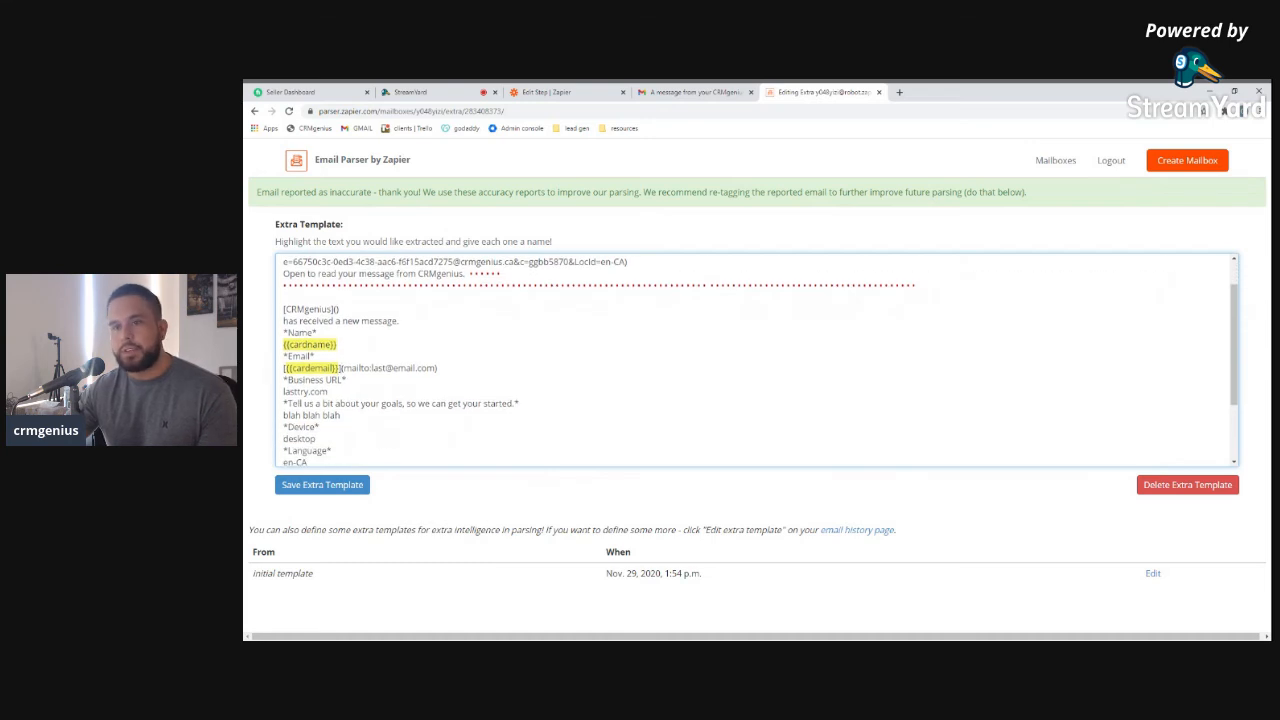
{"action": "scroll", "coordinate": [280, 392], "scroll_direction": "down", "scroll_amount": 1}
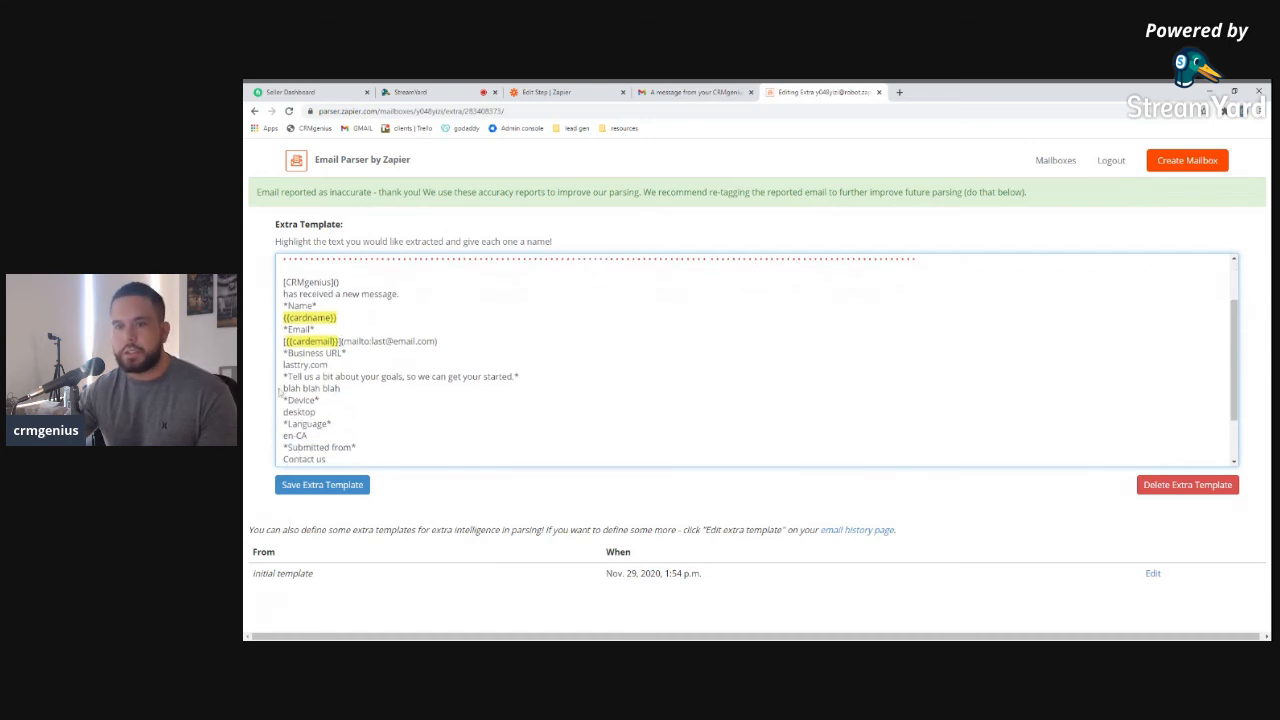
{"action": "left_click_drag", "start_coordinate": [318, 366], "coordinate": [283, 366]}
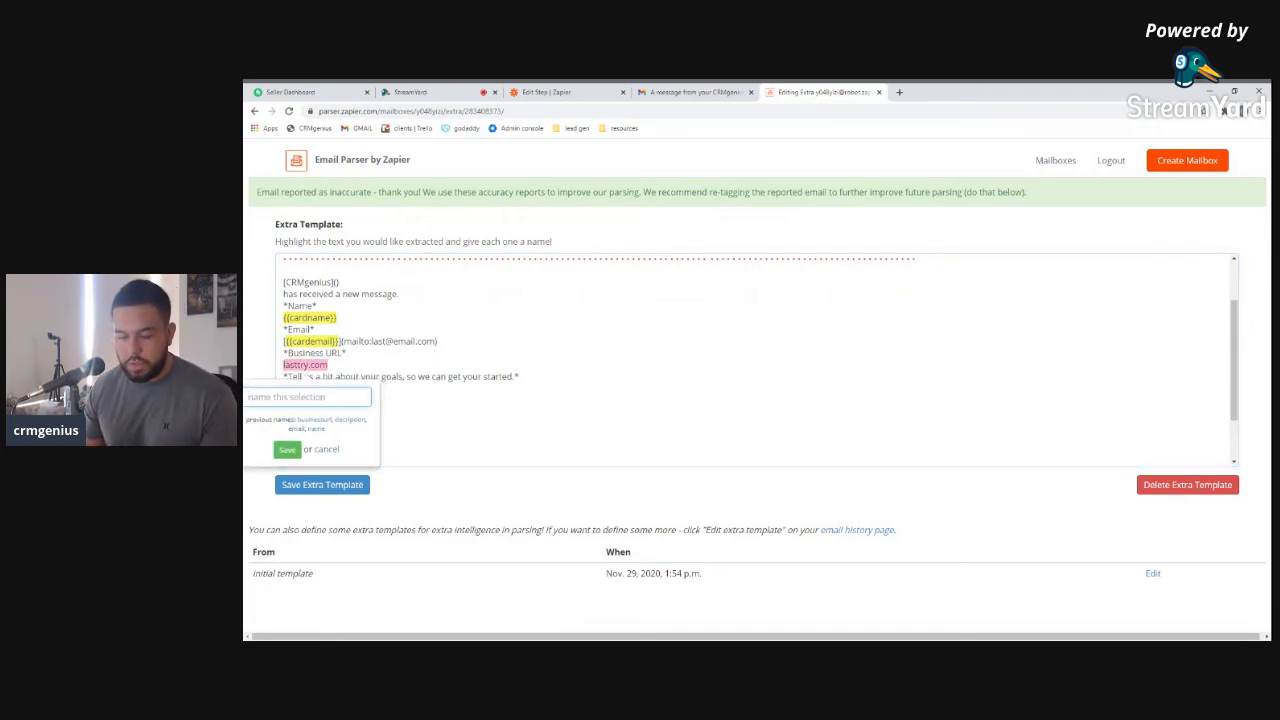
{"action": "type", "text": "Source"}
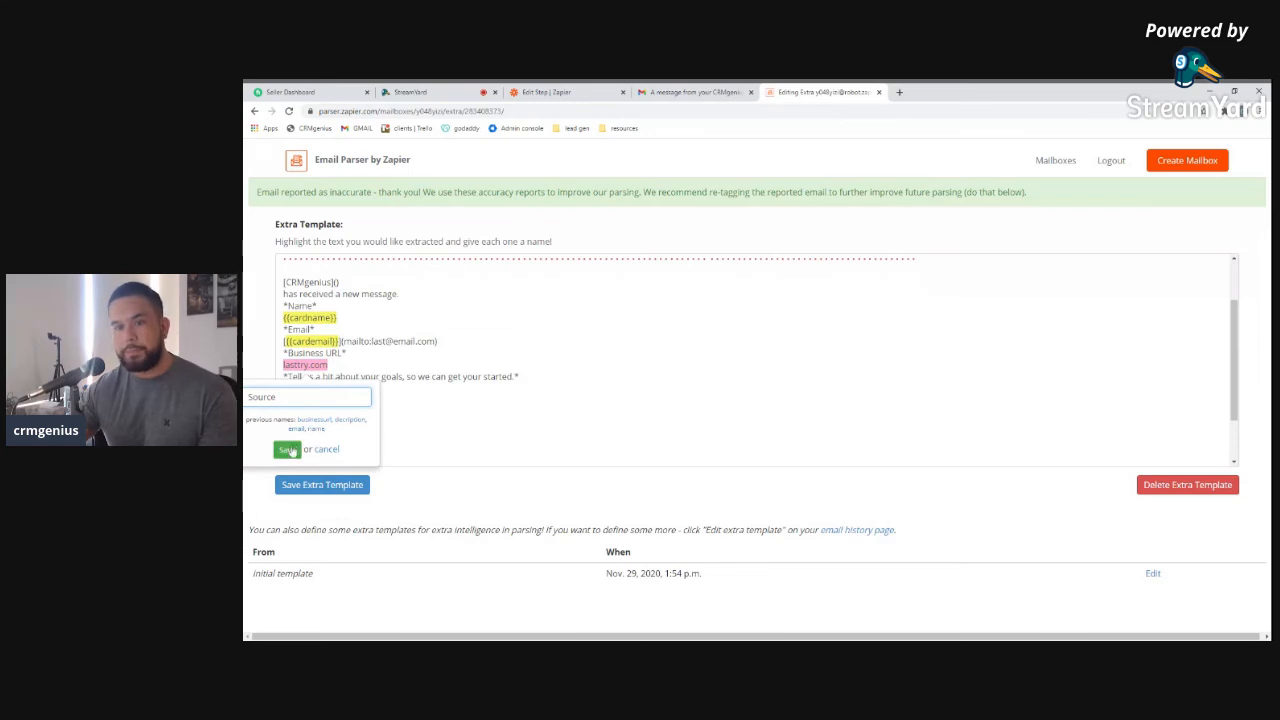
{"action": "key", "text": "Return"}
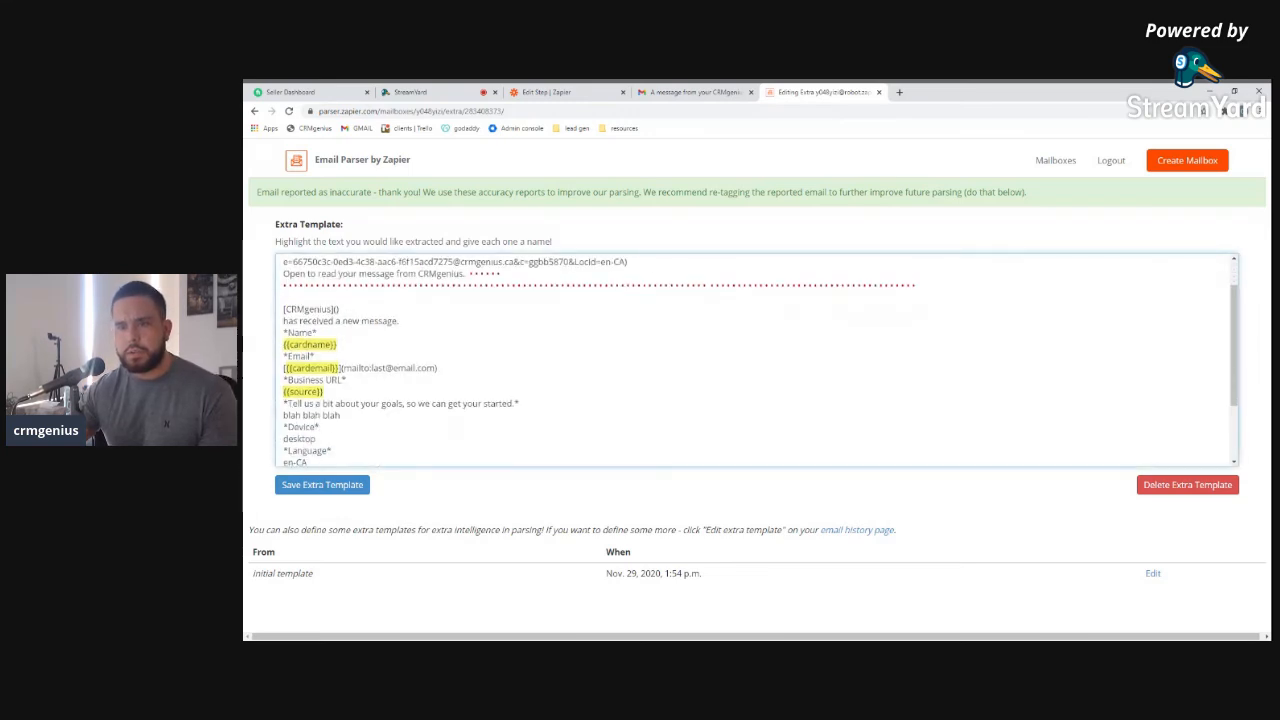
{"action": "left_click_drag", "start_coordinate": [283, 415], "coordinate": [341, 415]}
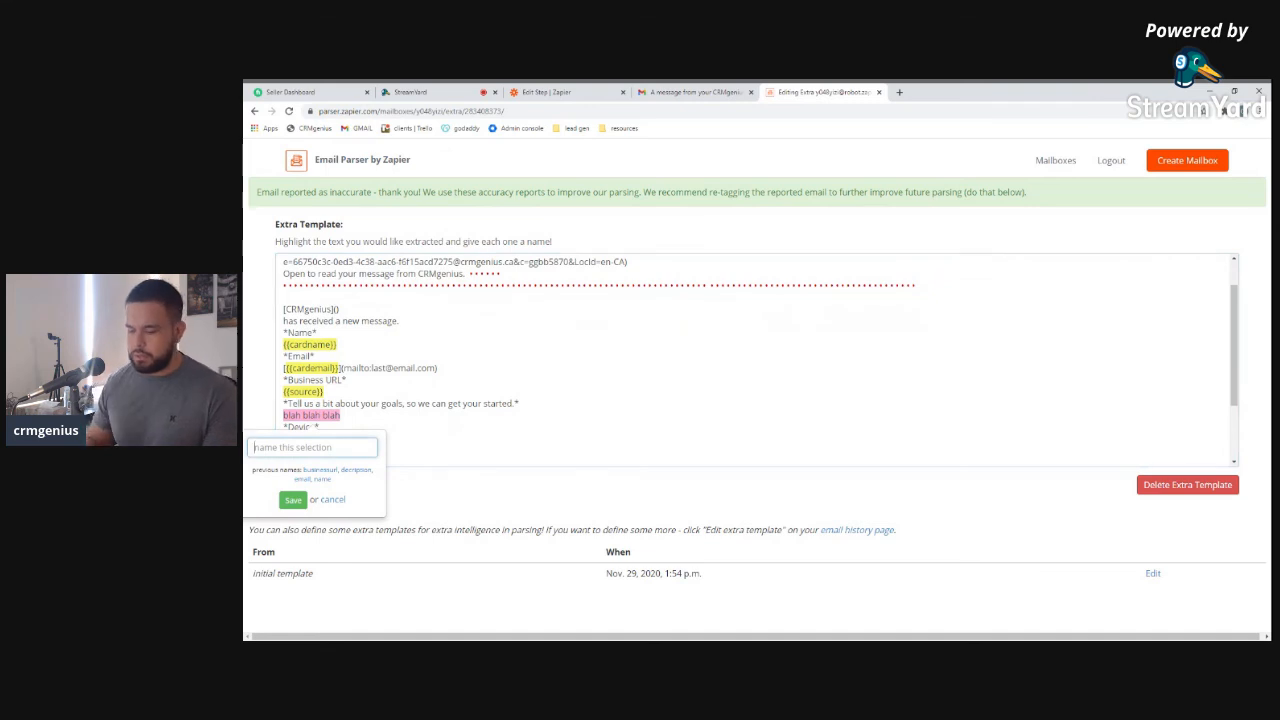
{"action": "type", "text": "Notes"}
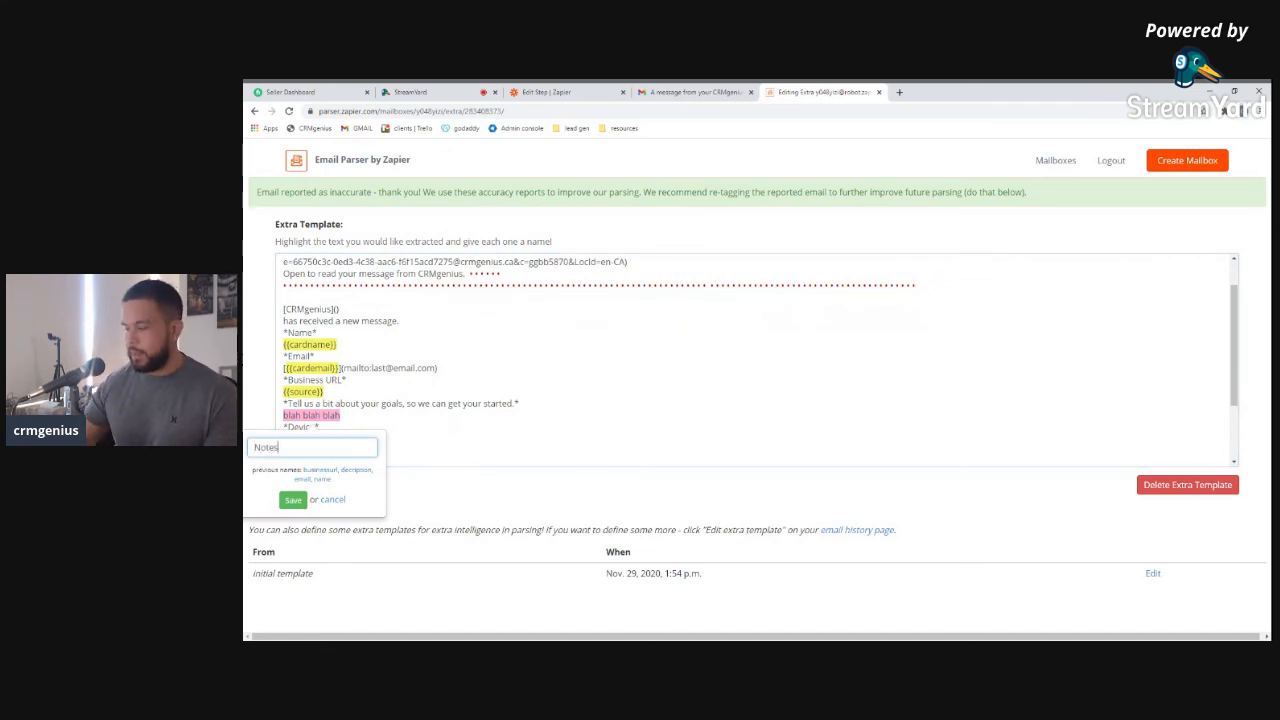
{"action": "left_click", "coordinate": [293, 499]}
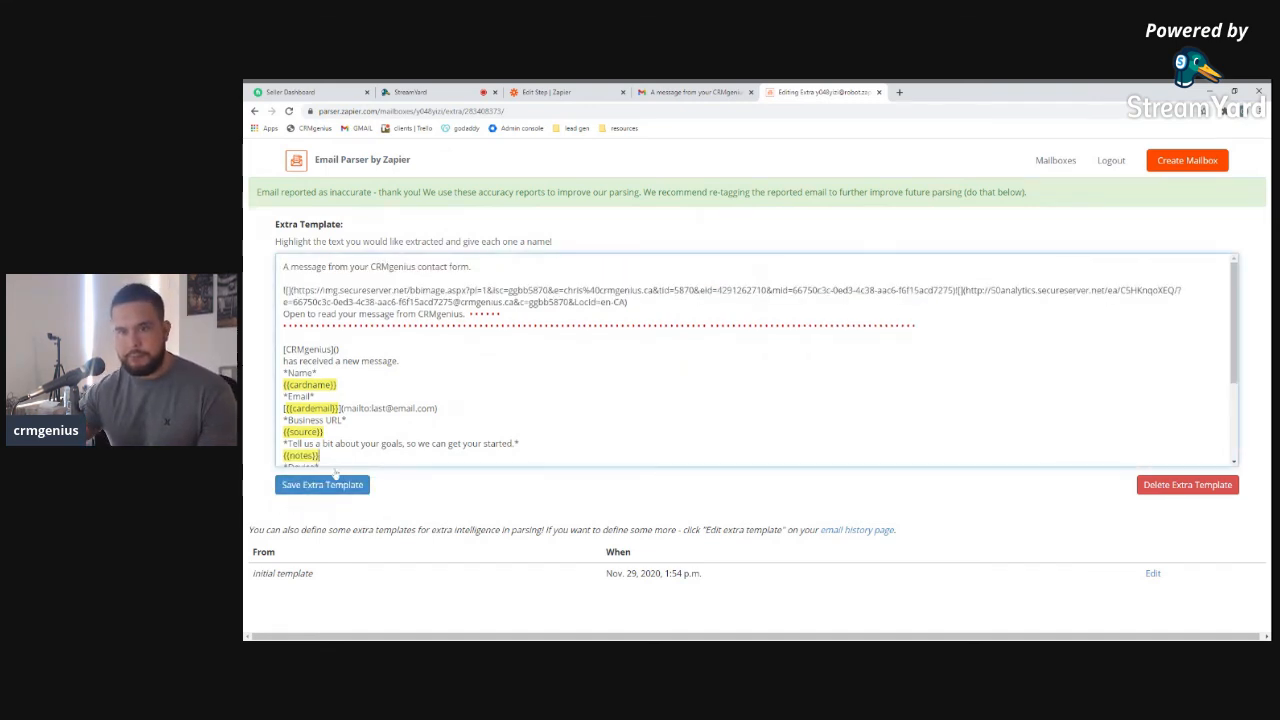
{"action": "left_click", "coordinate": [322, 484]}
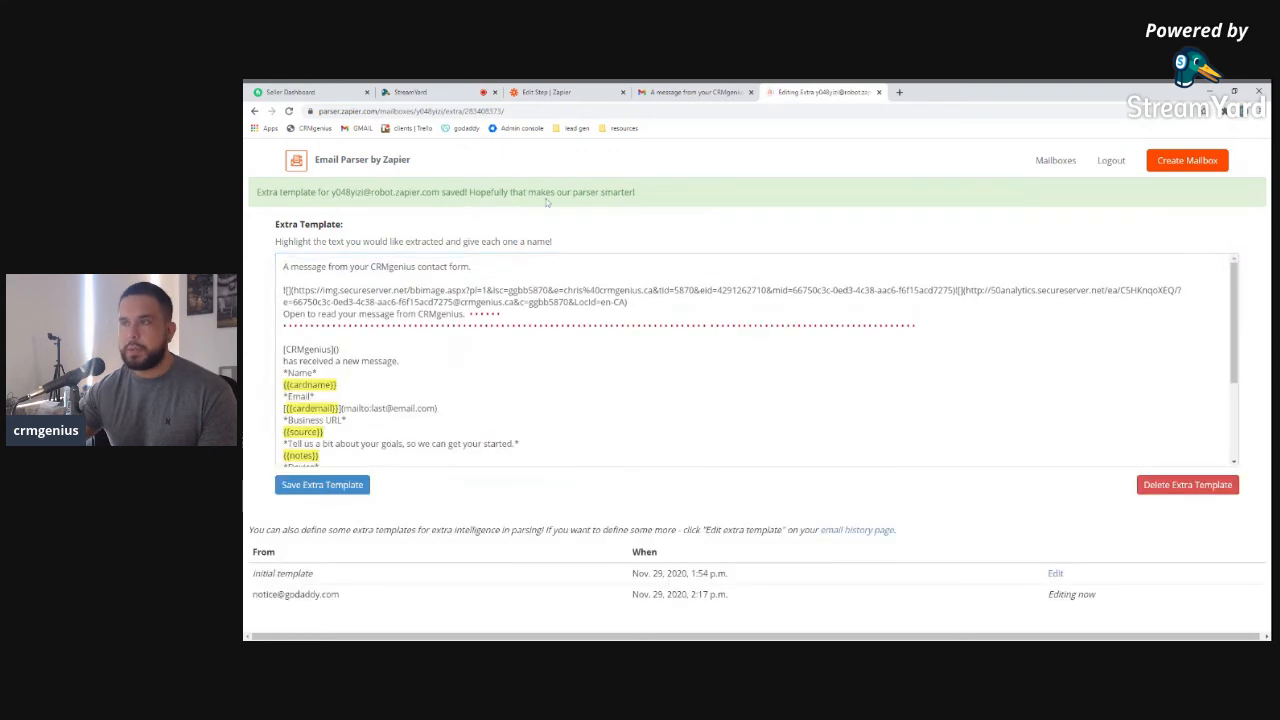
{"action": "left_click", "coordinate": [1052, 161]}
{"action": "left_click", "coordinate": [547, 94]}
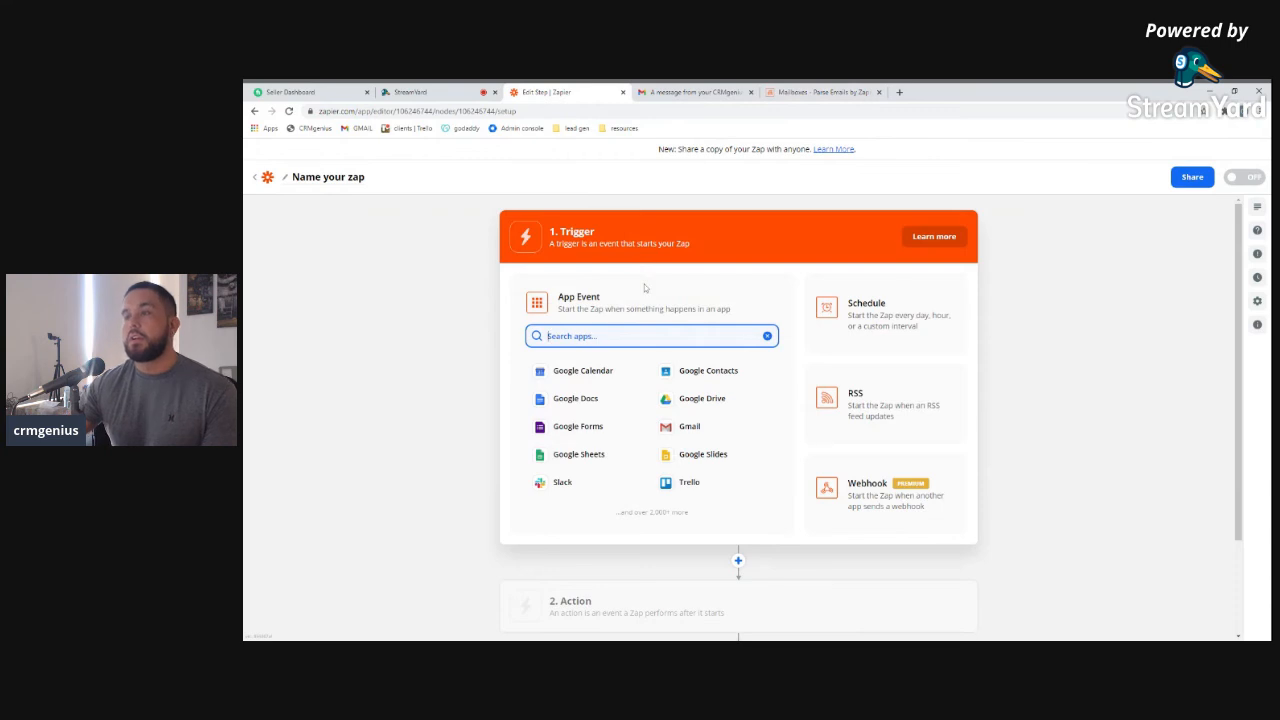
Go back to the 'Edit Step | Zapier' tab showing the new zap's trigger step
{"action": "left_click", "coordinate": [833, 92]}
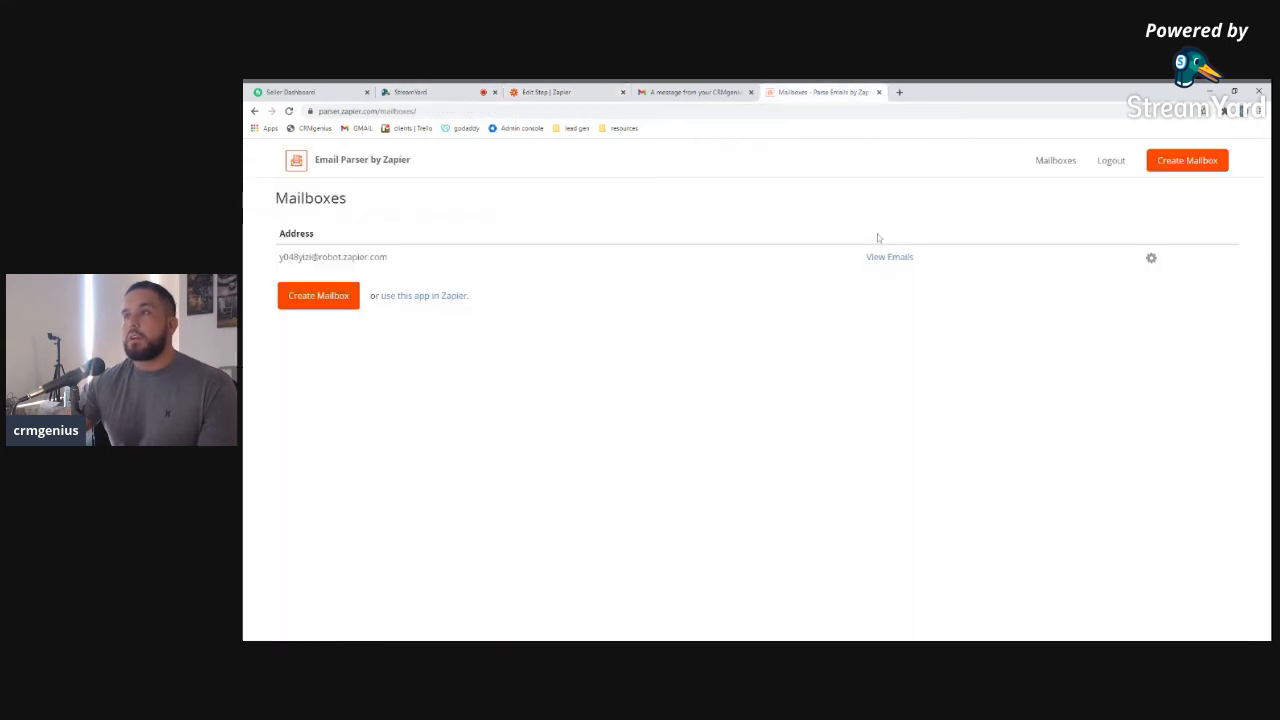
{"action": "left_click", "coordinate": [589, 93]}
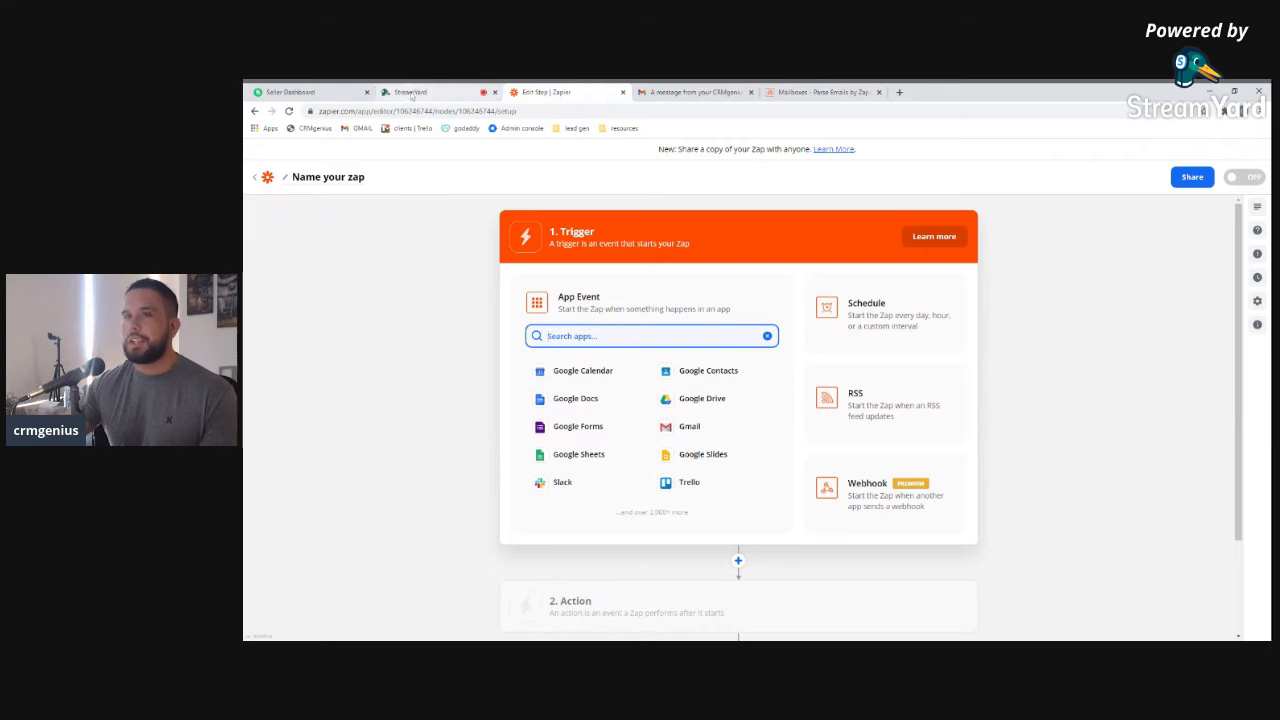
{"action": "left_click", "coordinate": [410, 92]}
{"action": "left_click", "coordinate": [546, 92]}
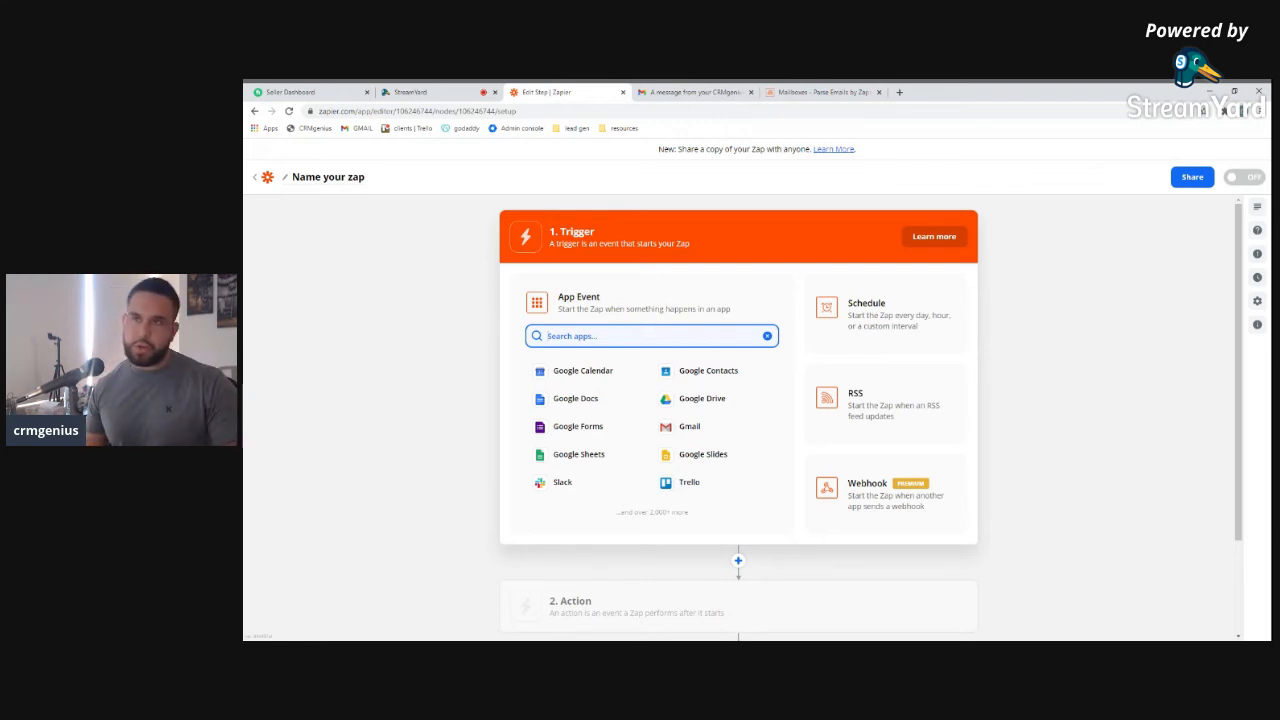
{"action": "left_click", "coordinate": [408, 92]}
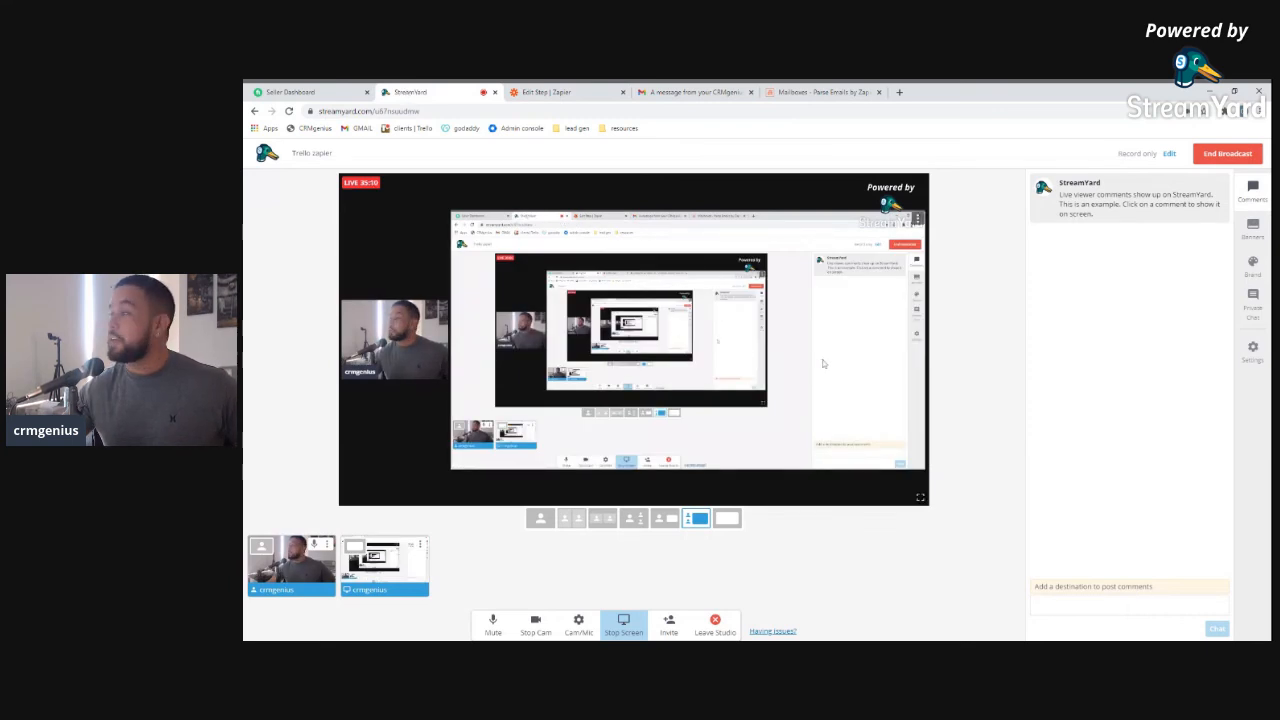
{"action": "left_click", "coordinate": [574, 95]}
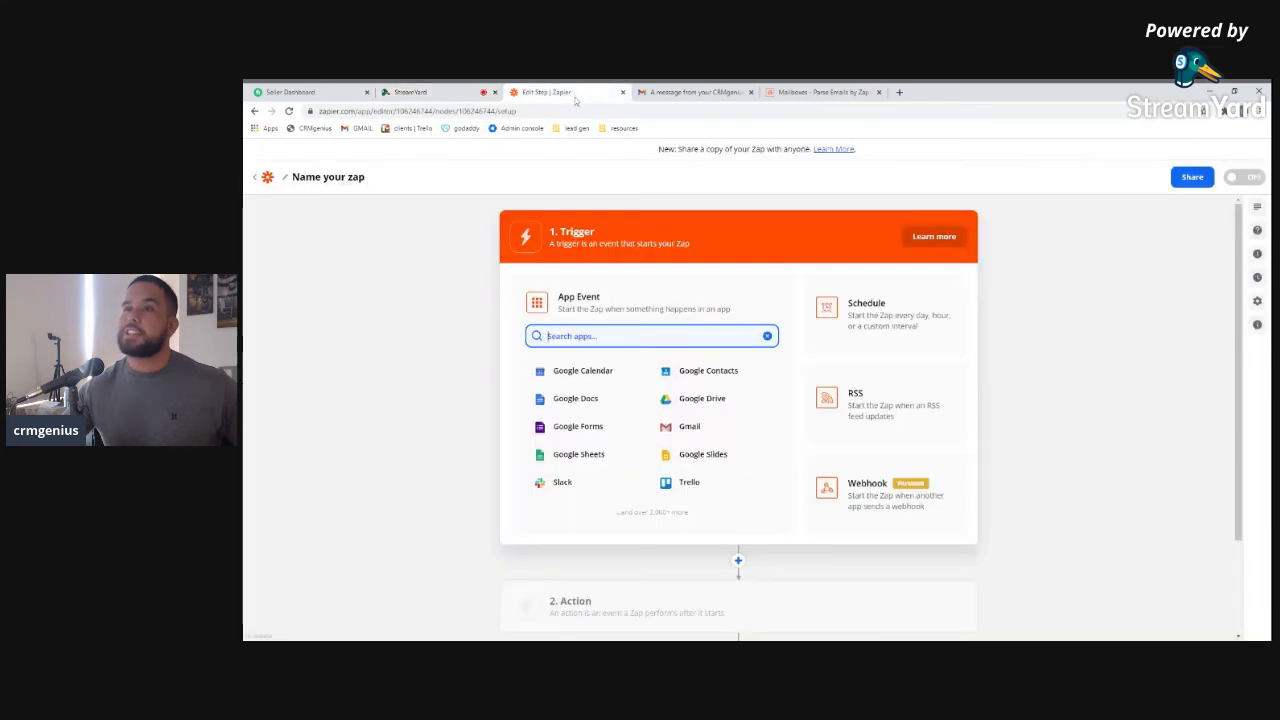
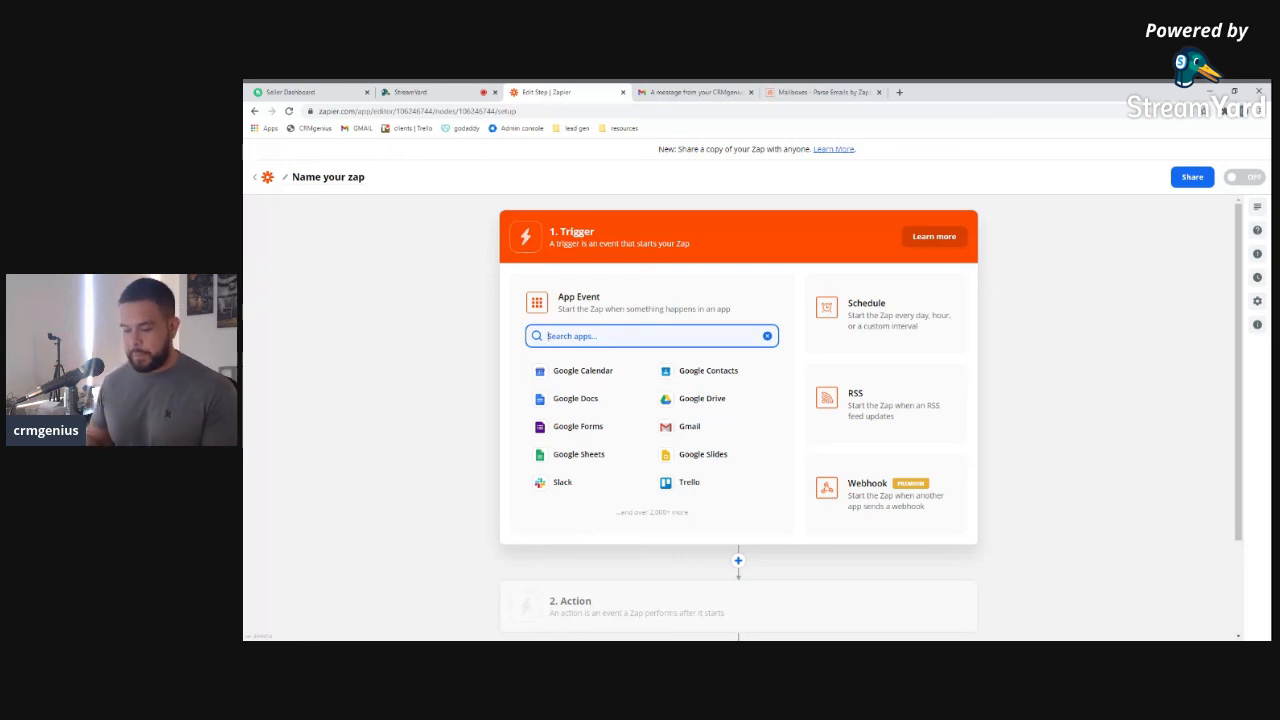
Search 'parse' and make Email Parser by Zapier's New Email the trigger
{"action": "type", "text": "pas"}
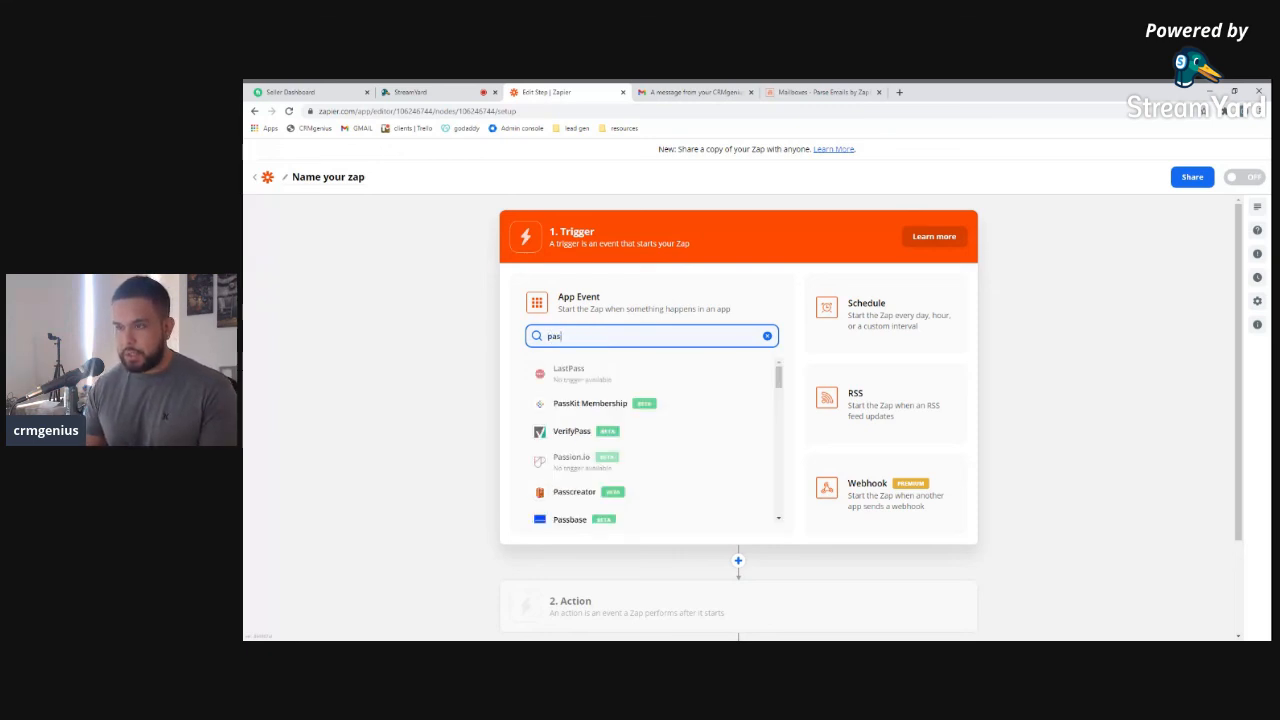
{"action": "type", "text": "rse"}
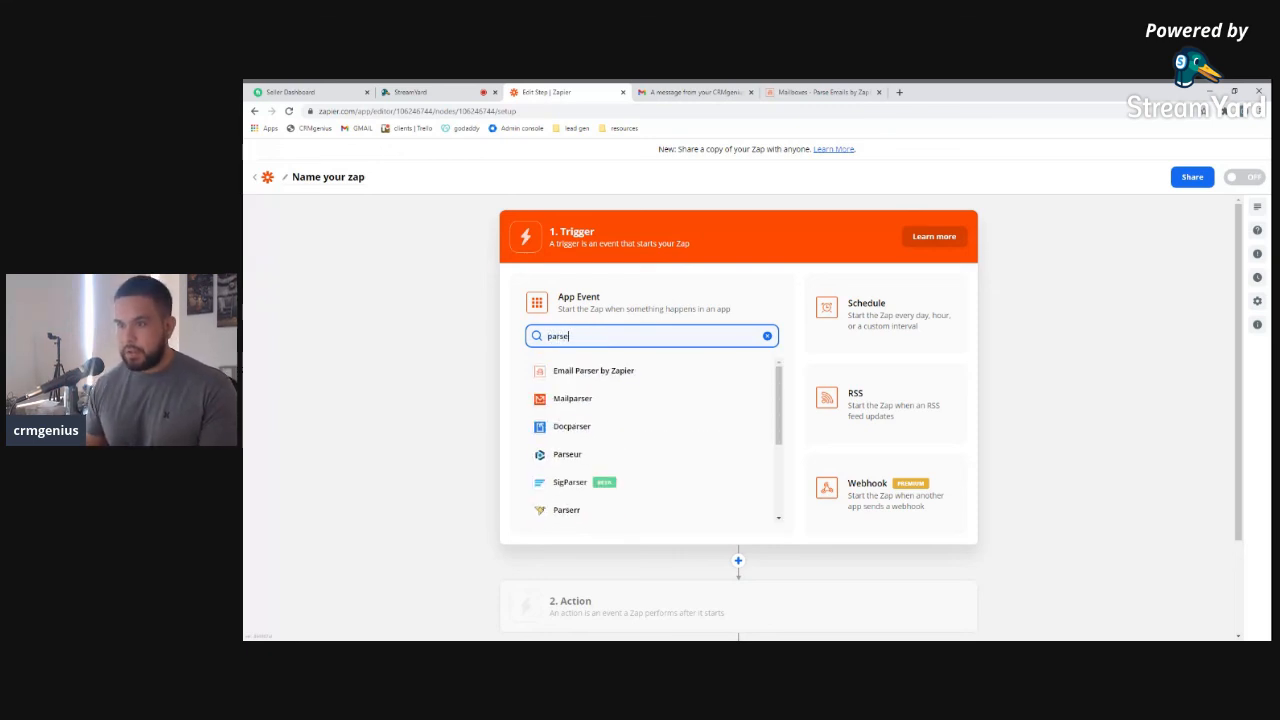
{"action": "left_click", "coordinate": [616, 373]}
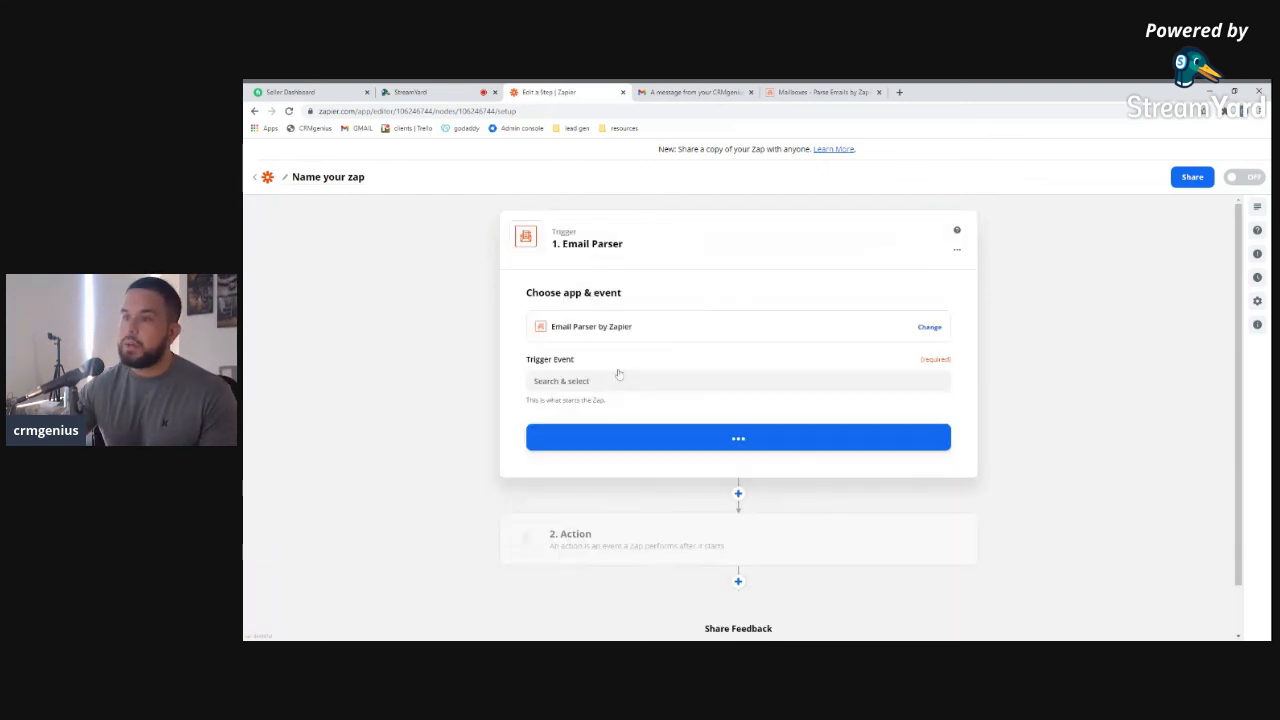
{"action": "left_click", "coordinate": [724, 381]}
{"action": "left_click", "coordinate": [631, 420]}
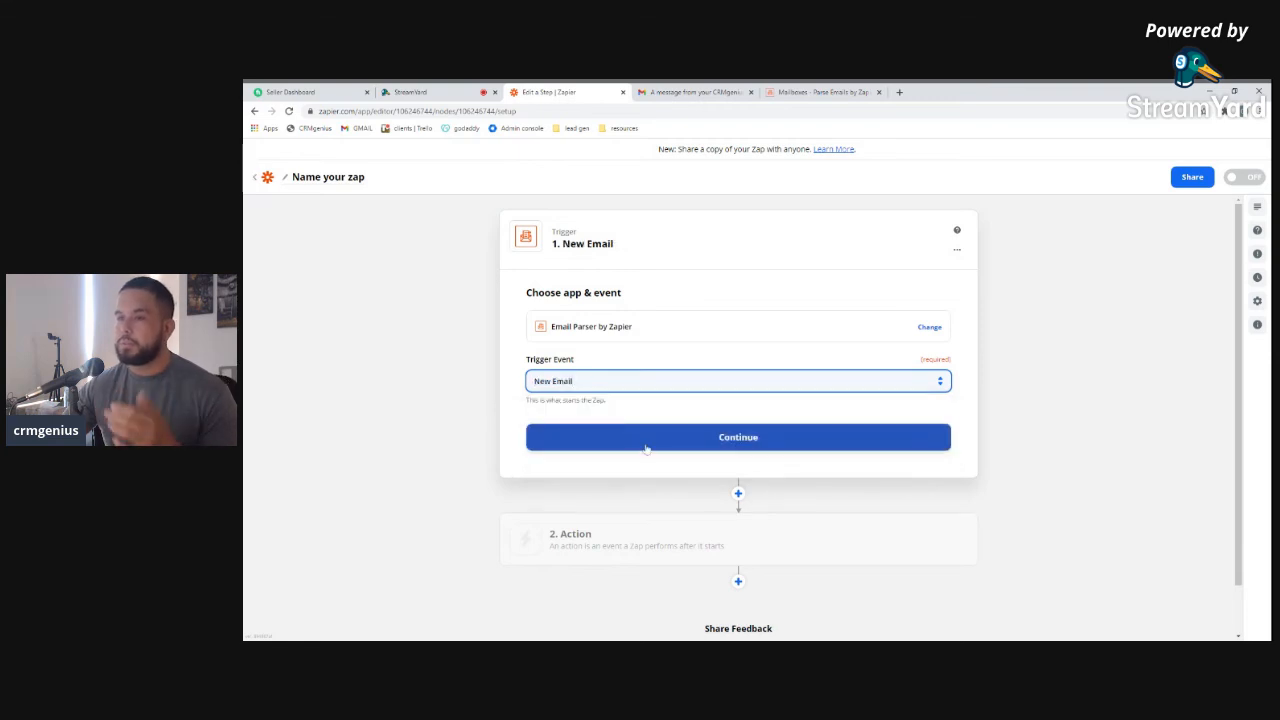
{"action": "left_click", "coordinate": [646, 446]}
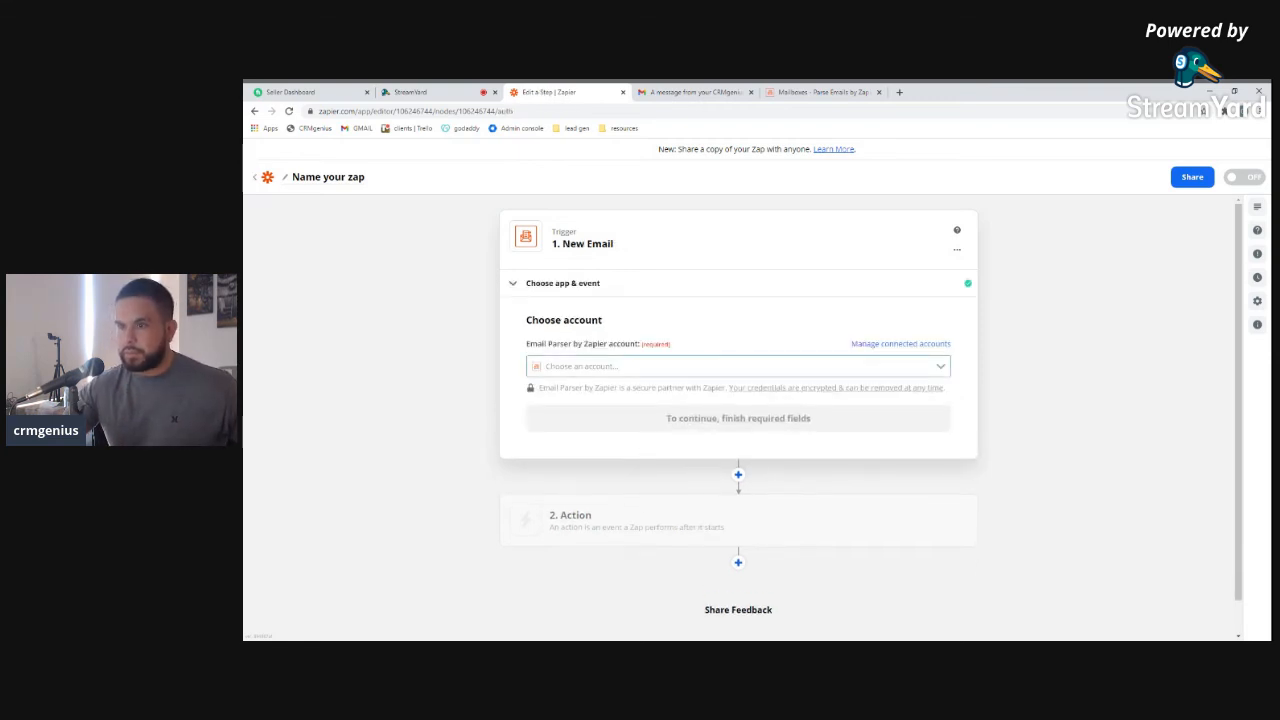
Select the Zapier Email Parser account and its robot mailbox for the trigger
{"action": "left_click", "coordinate": [664, 367]}
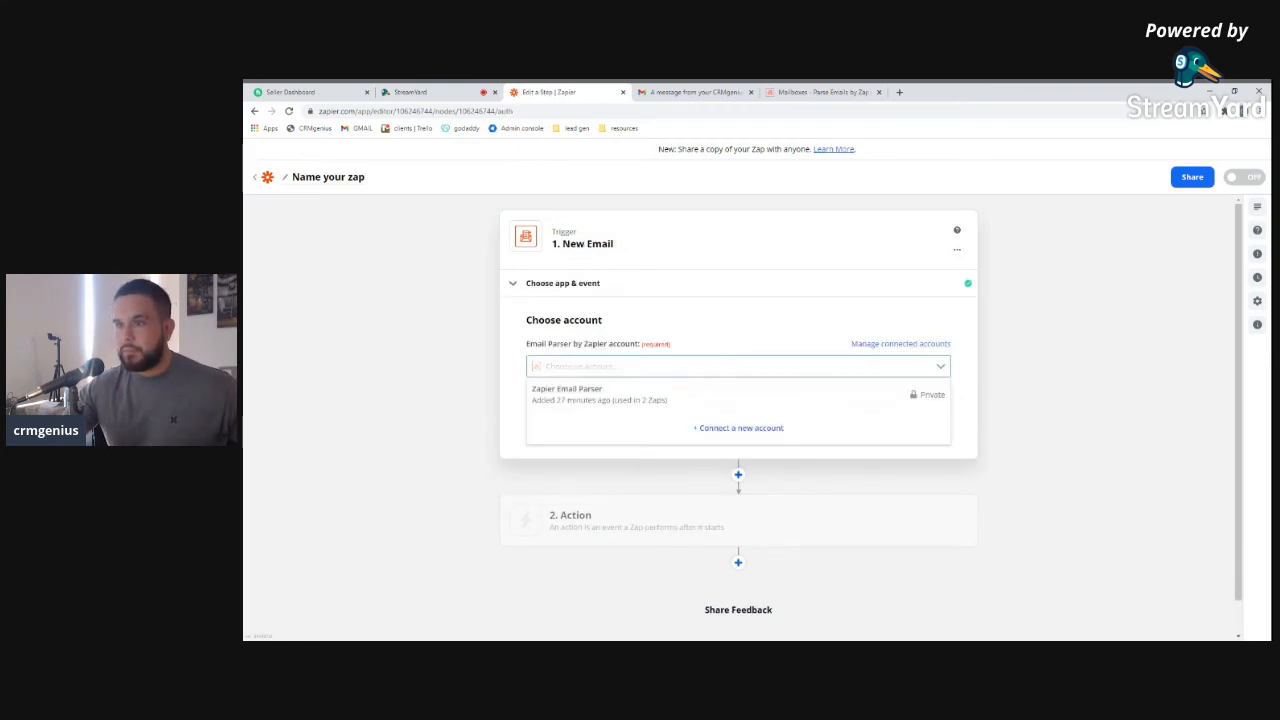
{"action": "left_click", "coordinate": [608, 398]}
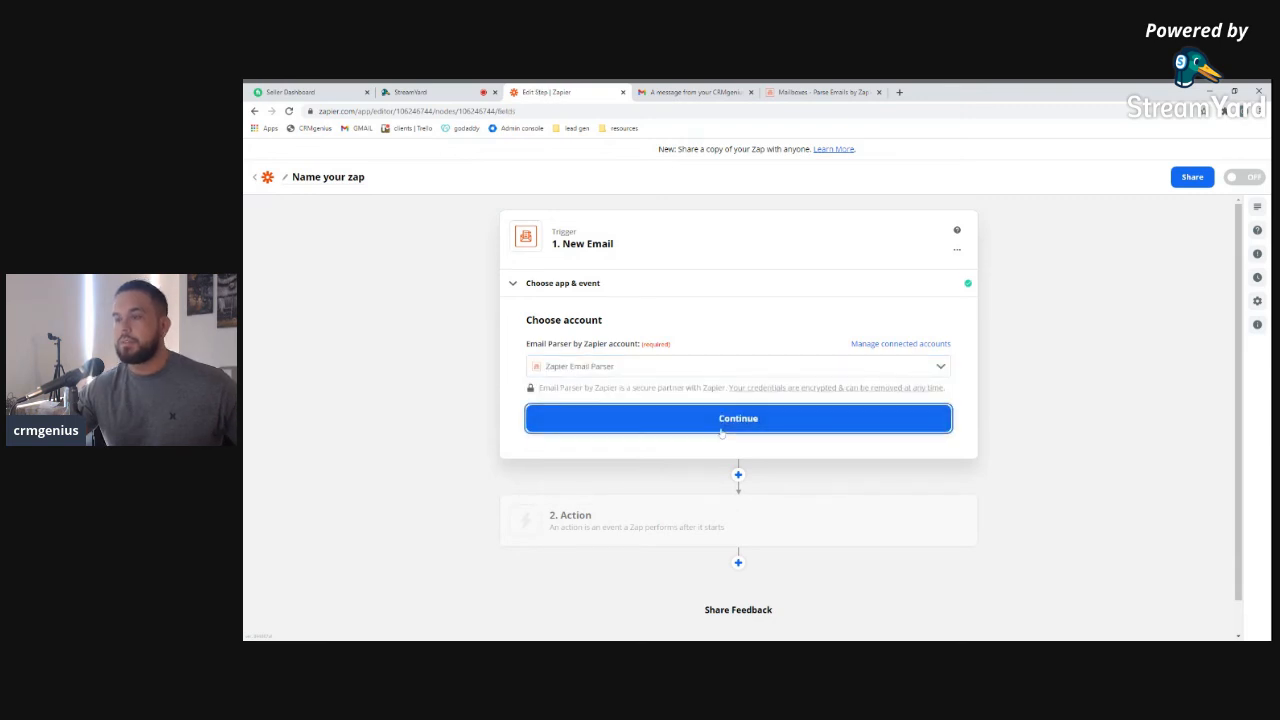
{"action": "left_click", "coordinate": [720, 430]}
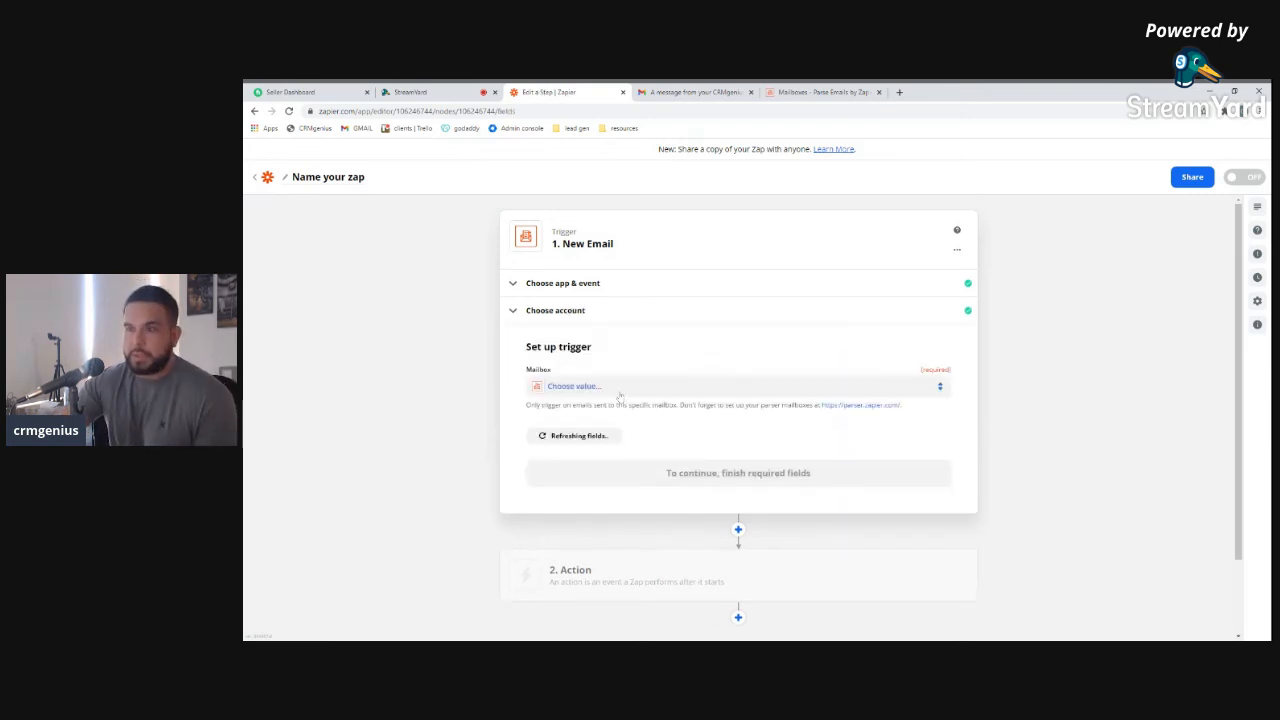
{"action": "left_click", "coordinate": [620, 390]}
{"action": "left_click", "coordinate": [639, 475]}
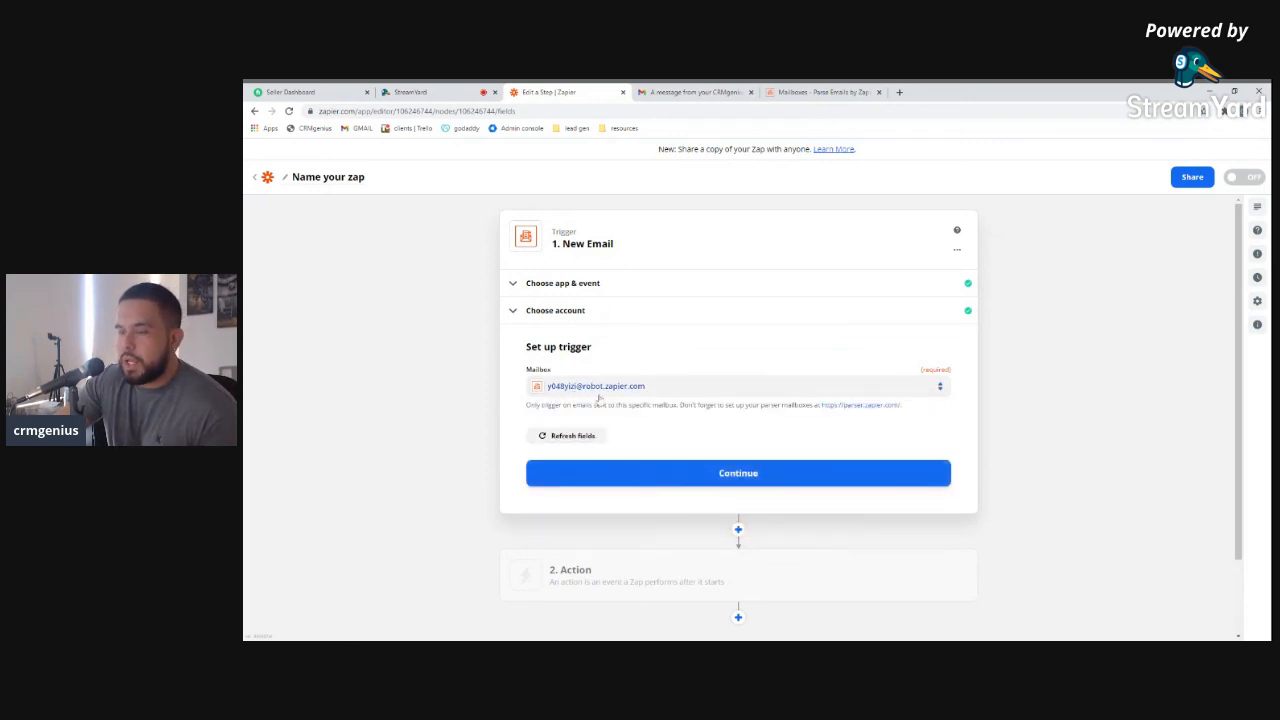
{"action": "left_click", "coordinate": [747, 476]}
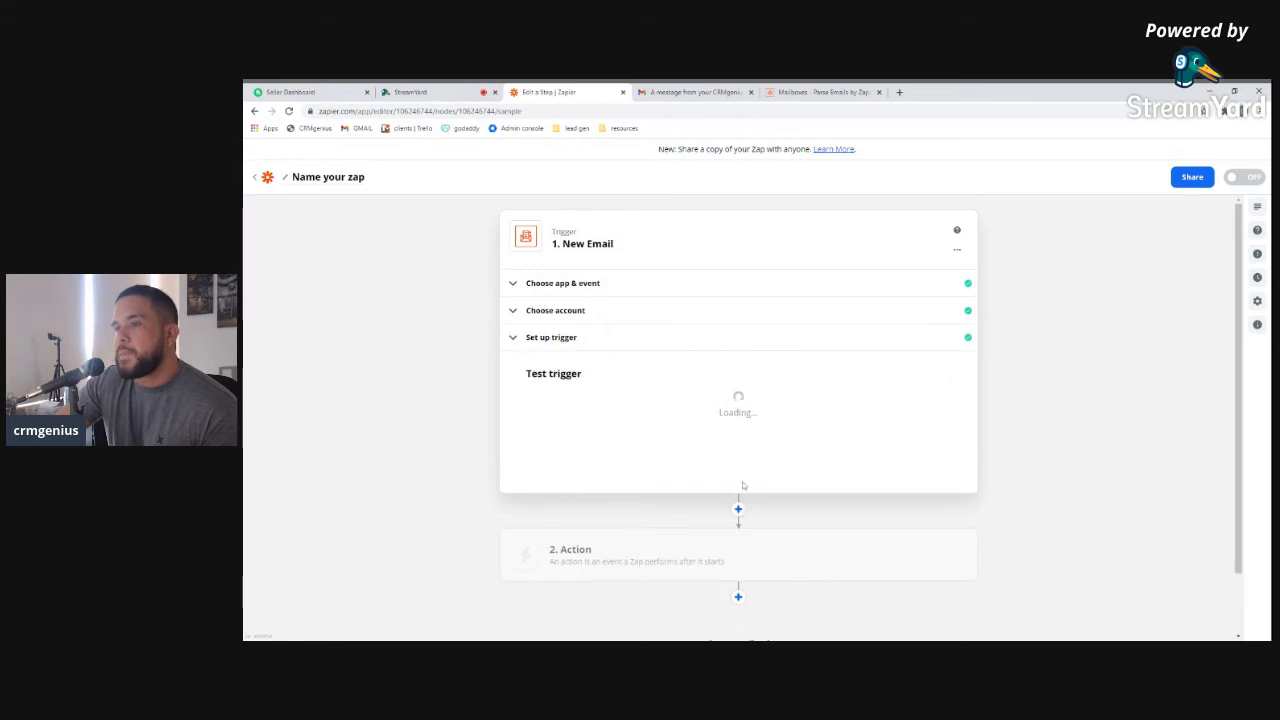
Test the trigger to pull a sample email, then continue to the action step
{"action": "left_click", "coordinate": [750, 541]}
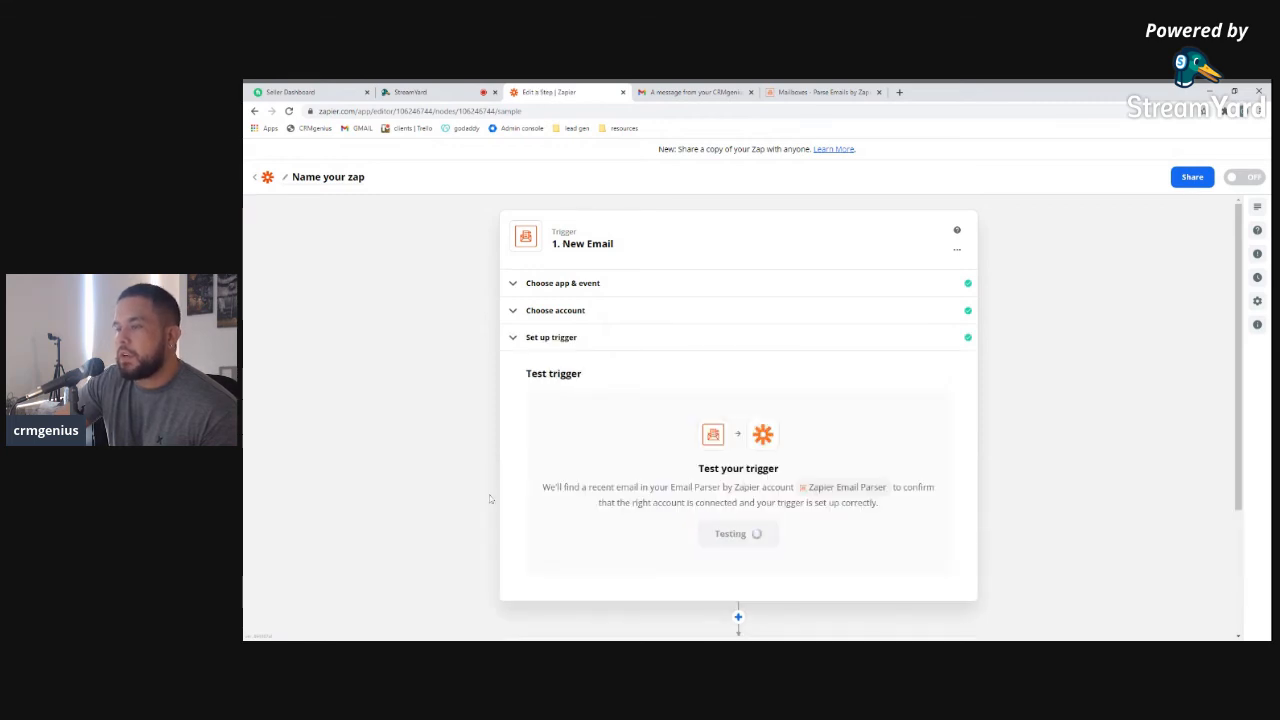
{"action": "scroll", "coordinate": [682, 561], "scroll_direction": "down", "scroll_amount": 3}
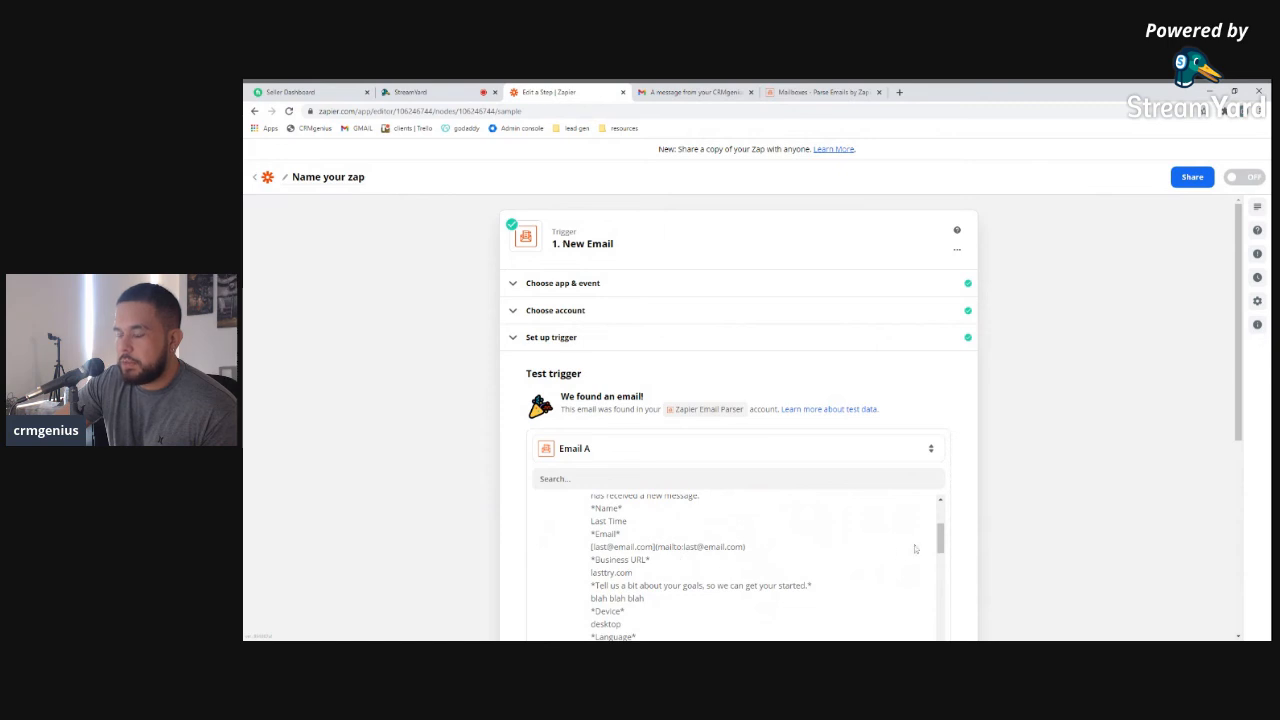
{"action": "scroll", "coordinate": [1017, 523], "scroll_direction": "down", "scroll_amount": 2}
{"action": "left_click", "coordinate": [728, 582]}
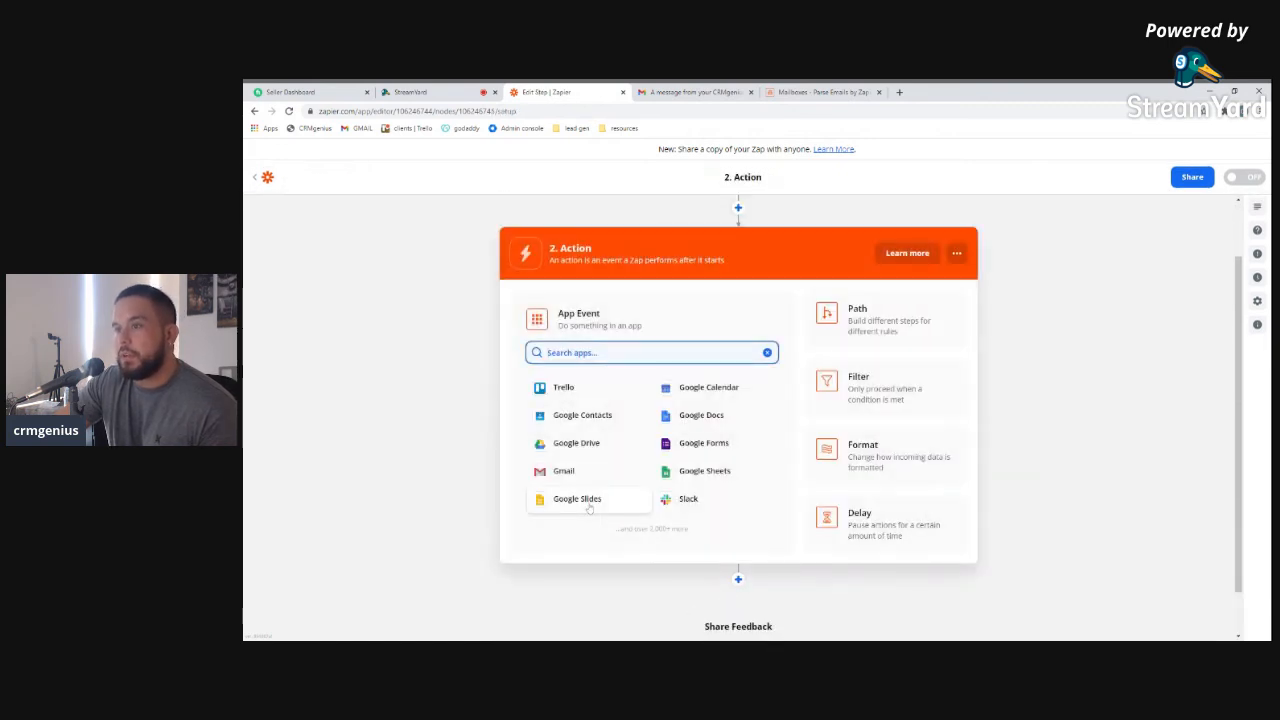
Set the action to Trello Create Card using the connected Trello account
{"action": "left_click", "coordinate": [558, 394]}
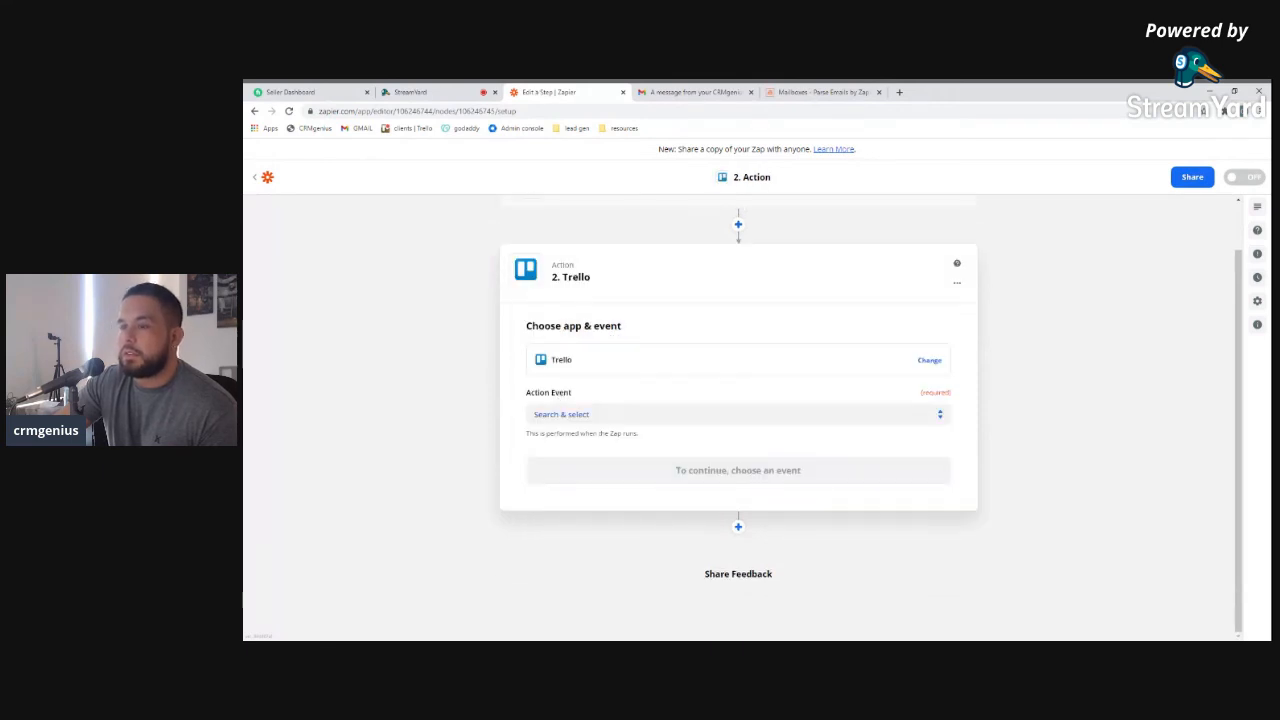
{"action": "left_click", "coordinate": [605, 417]}
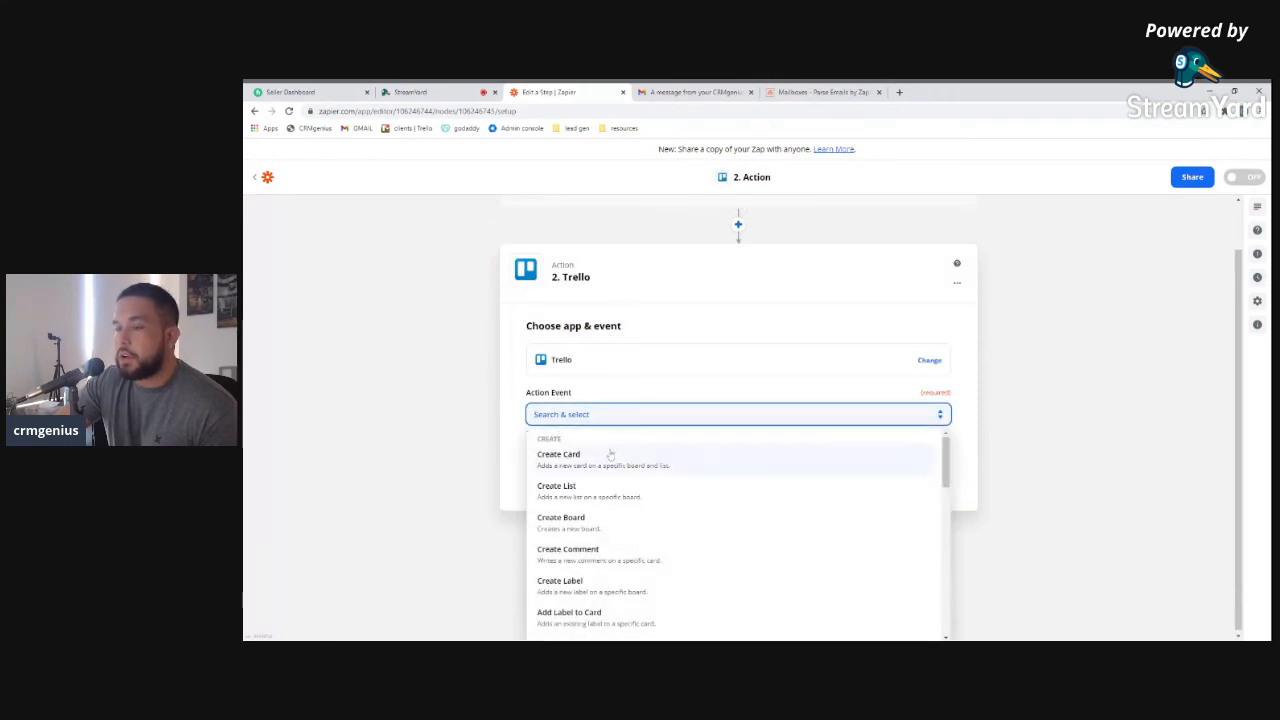
{"action": "left_click", "coordinate": [610, 455]}
{"action": "left_click", "coordinate": [725, 470]}
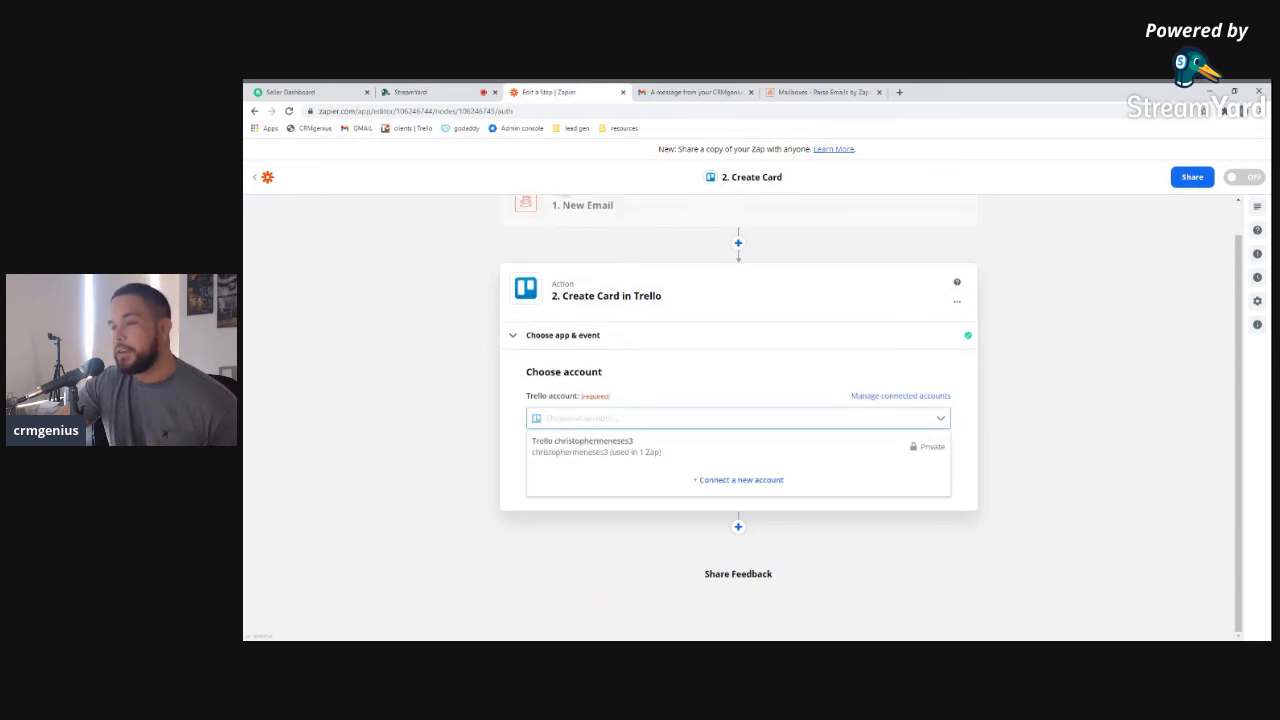
{"action": "left_click", "coordinate": [600, 446]}
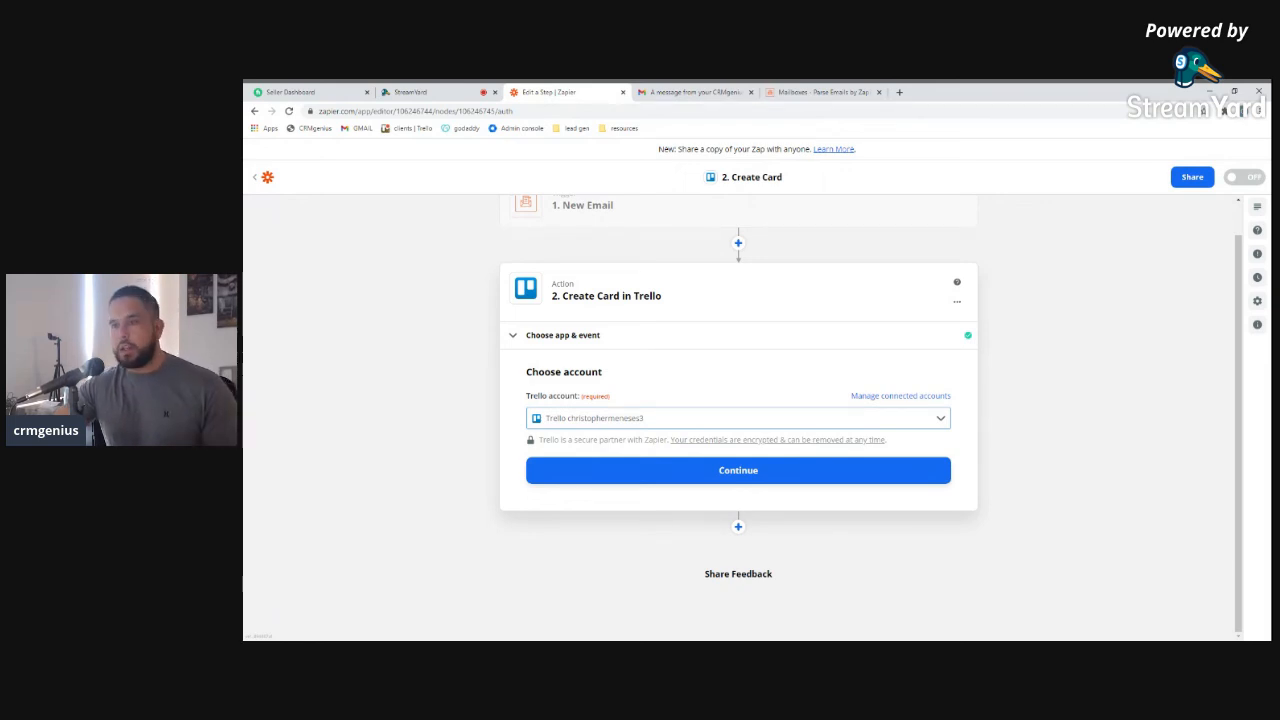
{"action": "left_click", "coordinate": [739, 470]}
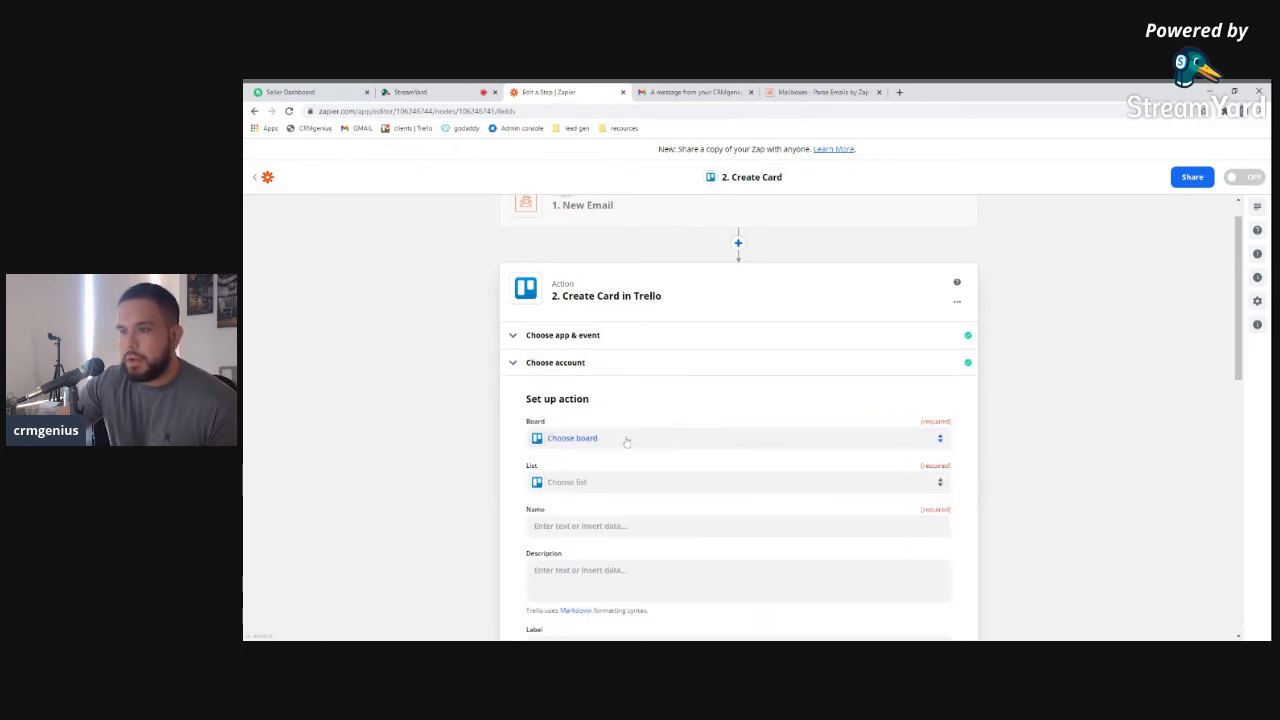
Target the 'new board showing' board and its 'new lead' list
{"action": "left_click", "coordinate": [627, 441]}
{"action": "scroll", "coordinate": [640, 529], "scroll_direction": "down", "scroll_amount": 4}
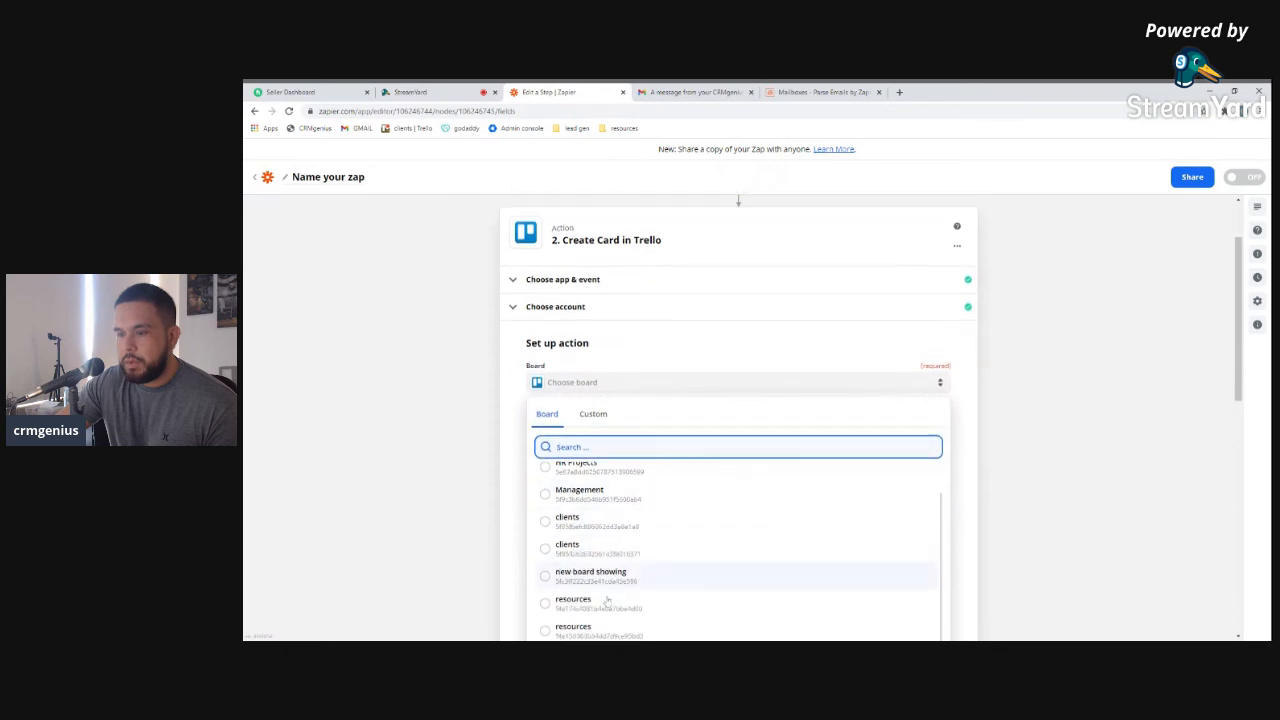
{"action": "left_click", "coordinate": [571, 551]}
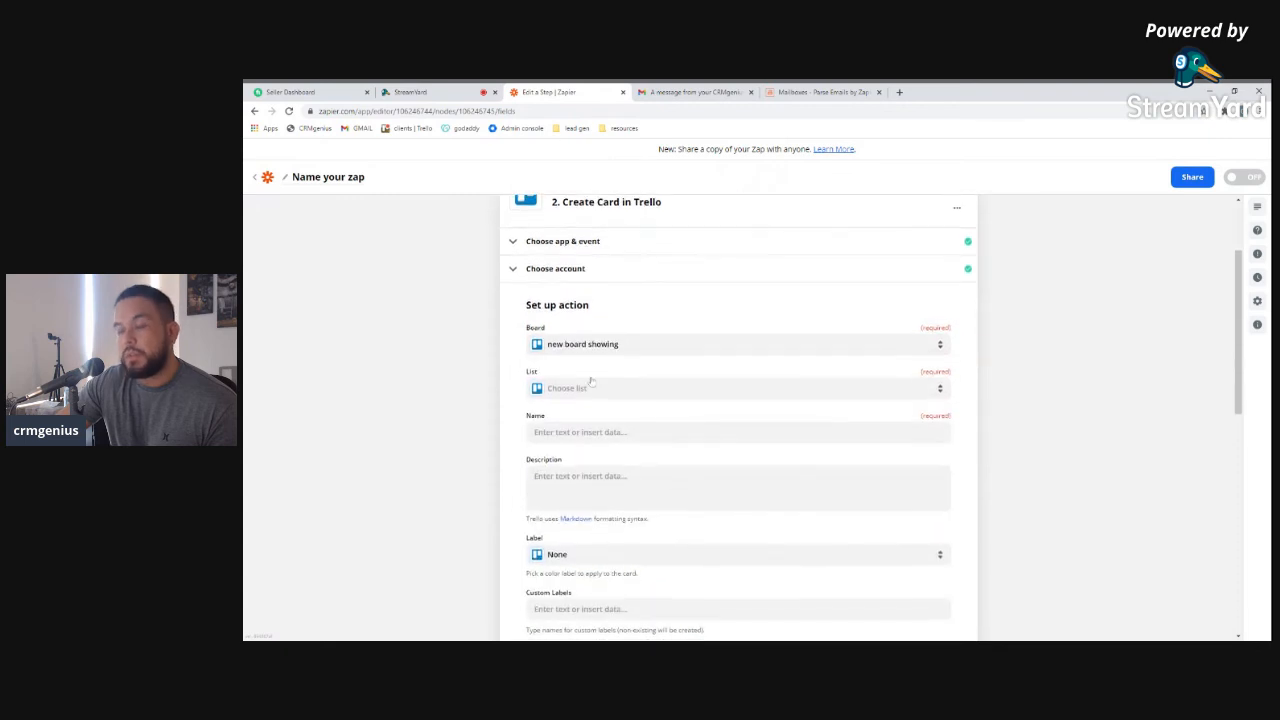
{"action": "left_click", "coordinate": [608, 398]}
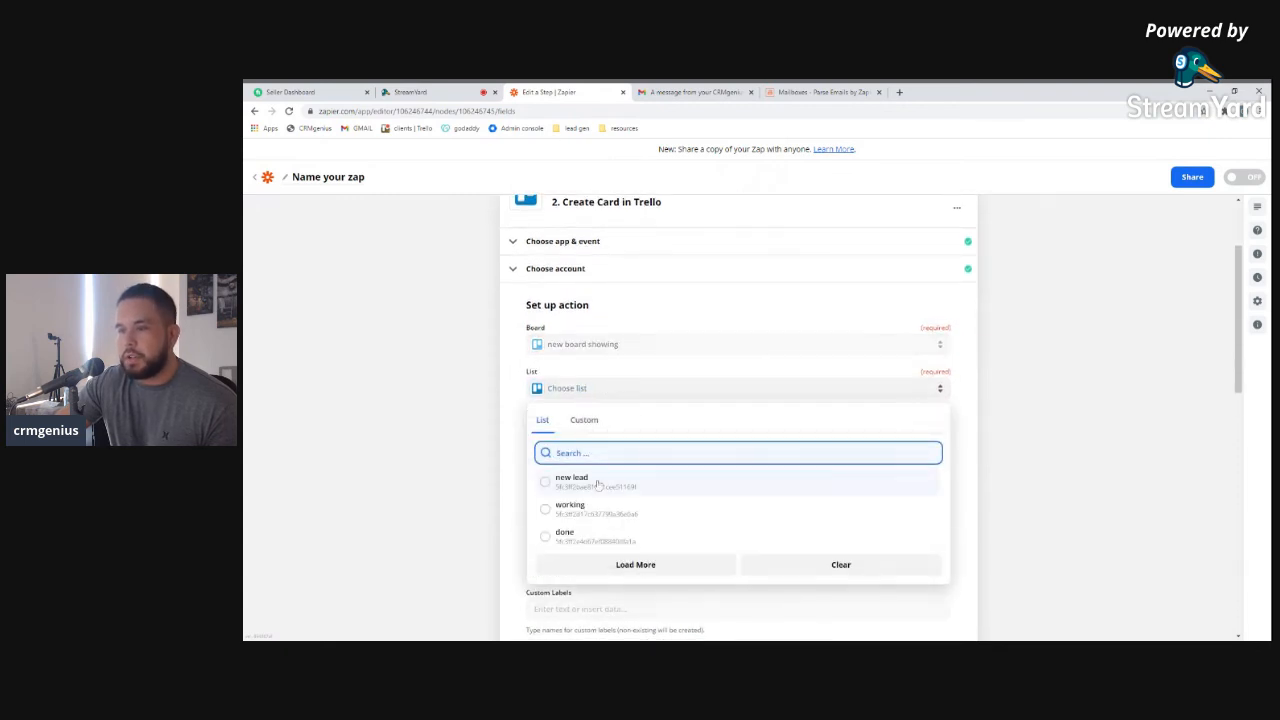
{"action": "left_click", "coordinate": [597, 487]}
Insert a parsed name into the card Name, then delete it again
{"action": "left_click", "coordinate": [584, 436]}
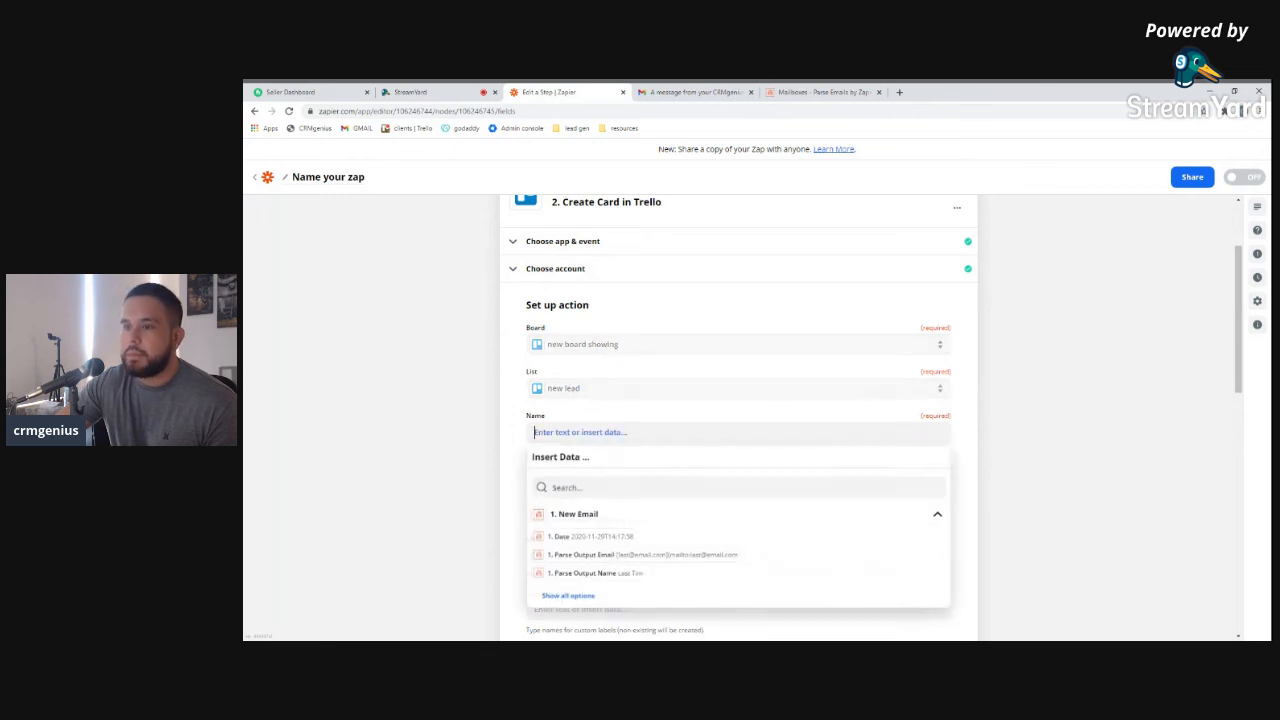
{"action": "scroll", "coordinate": [632, 581], "scroll_direction": "down", "scroll_amount": 1}
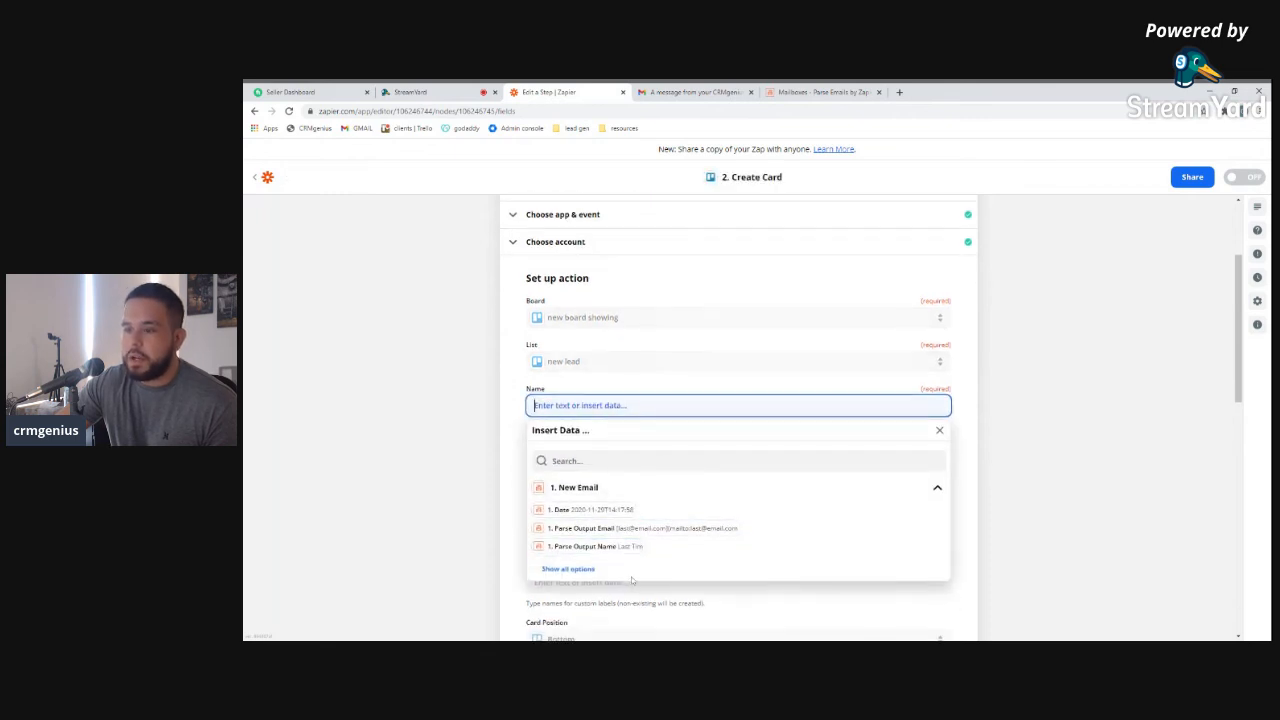
{"action": "left_click", "coordinate": [590, 546]}
{"action": "left_click", "coordinate": [516, 439]}
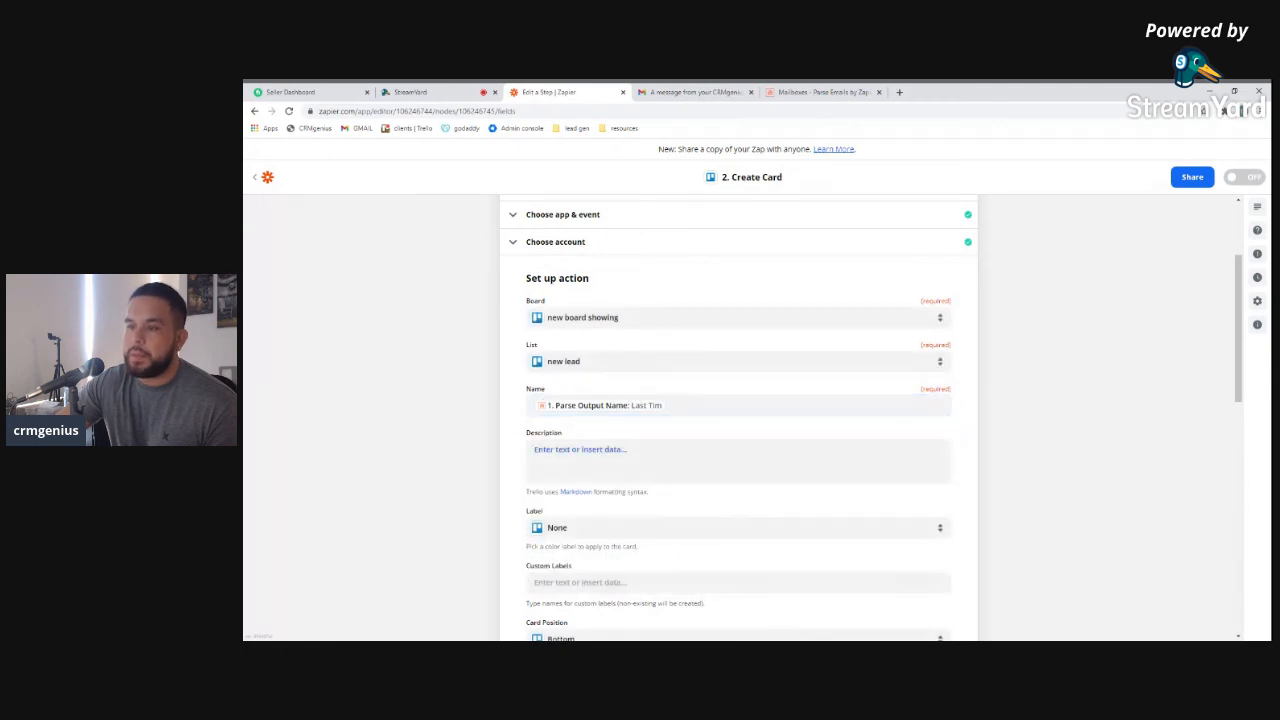
{"action": "left_click", "coordinate": [620, 460]}
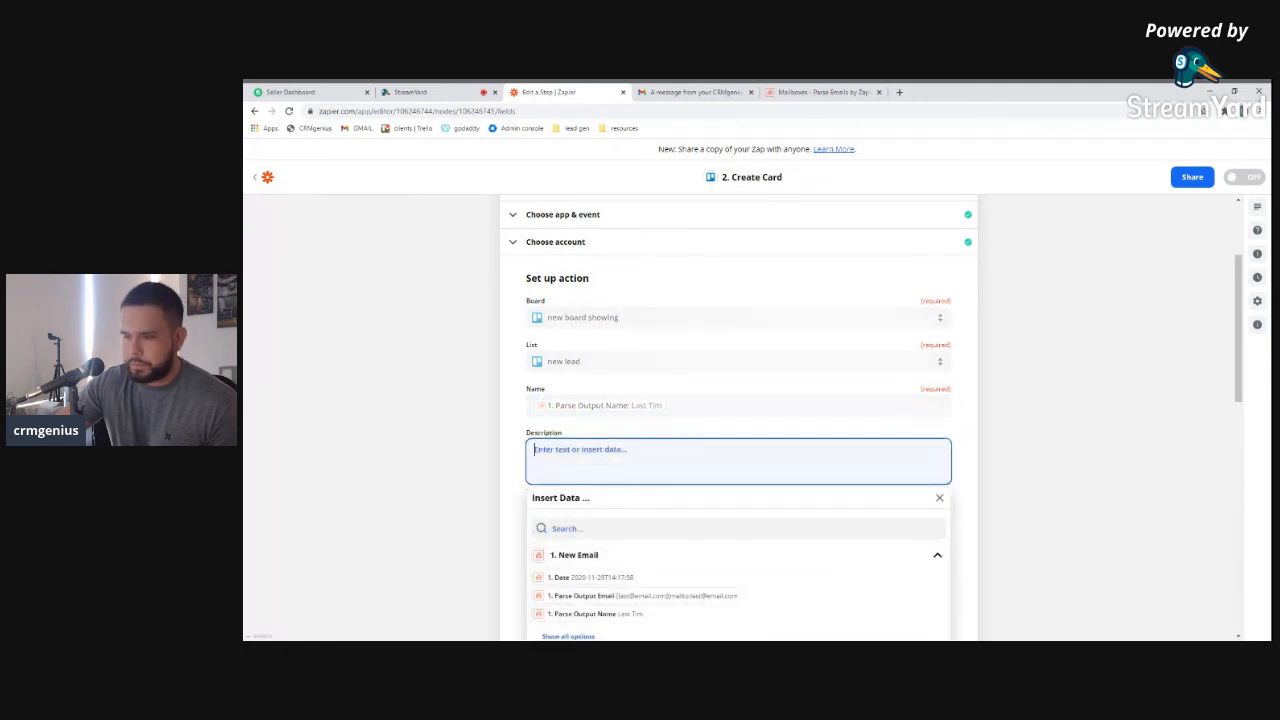
{"action": "left_click", "coordinate": [700, 405]}
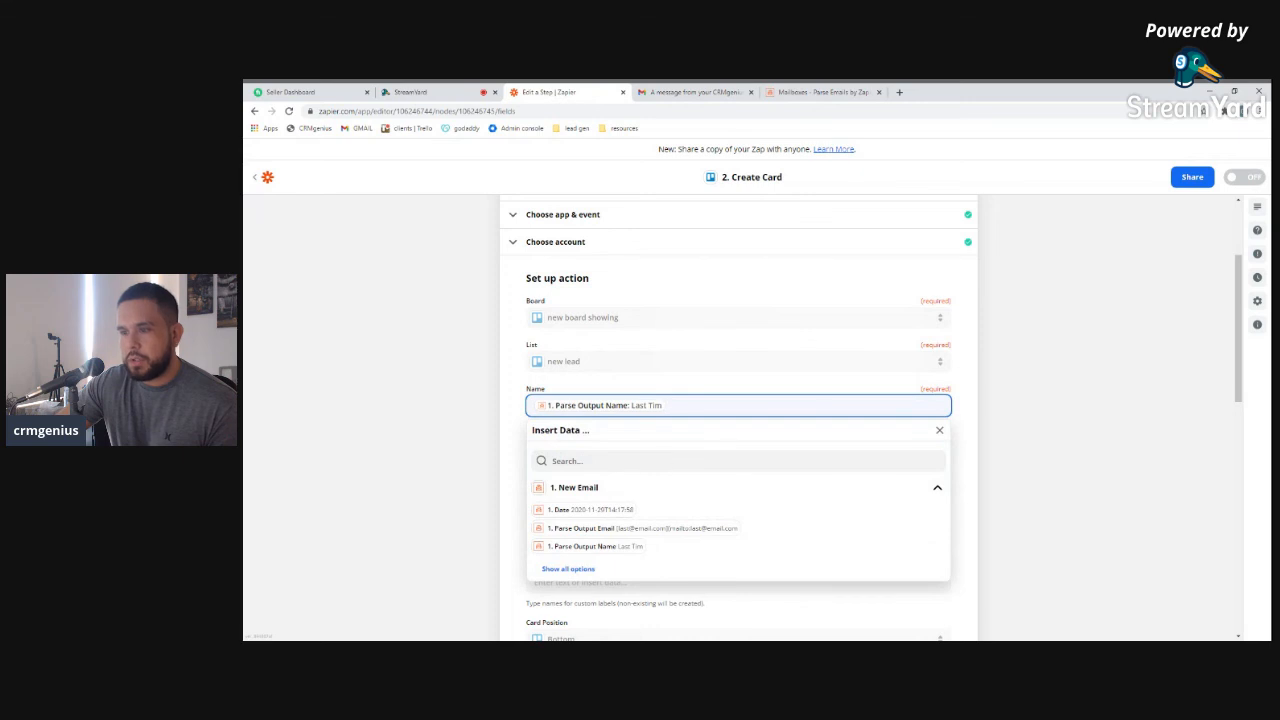
{"action": "key", "text": "BackSpace"}
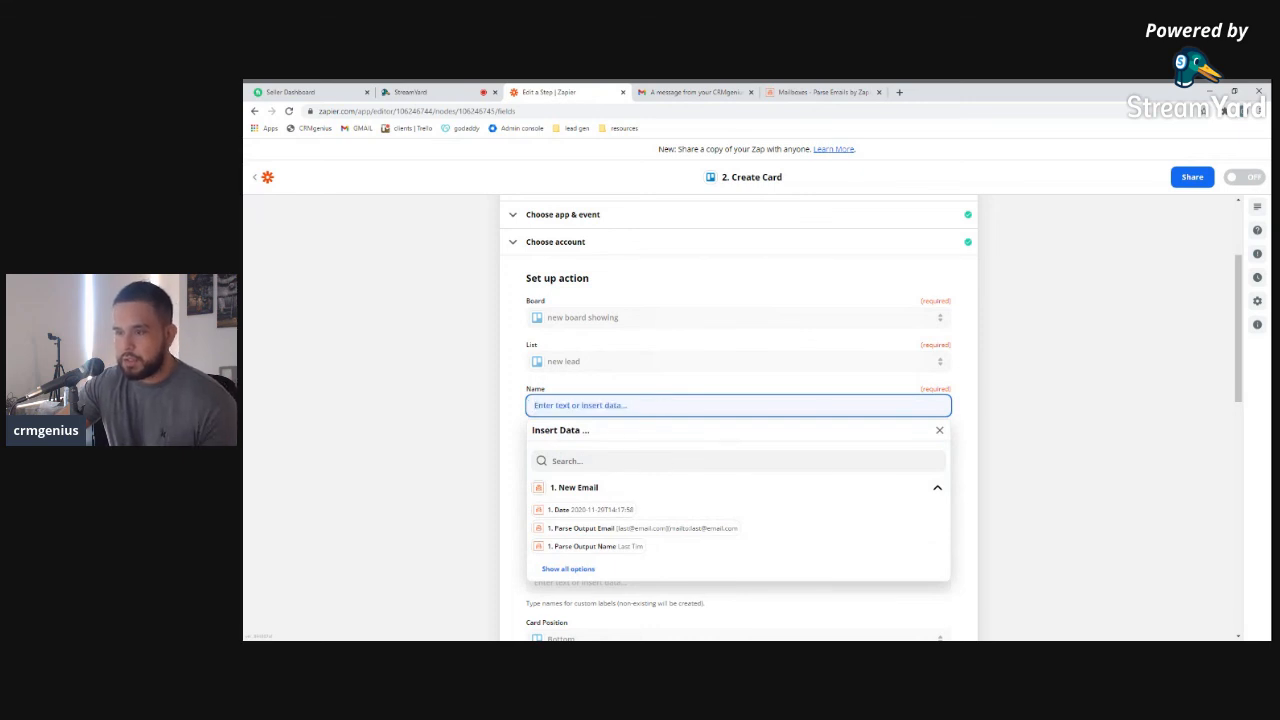
Map '1. Parse Output Cardname' from the full data list into the card Name
{"action": "left_click", "coordinate": [572, 569]}
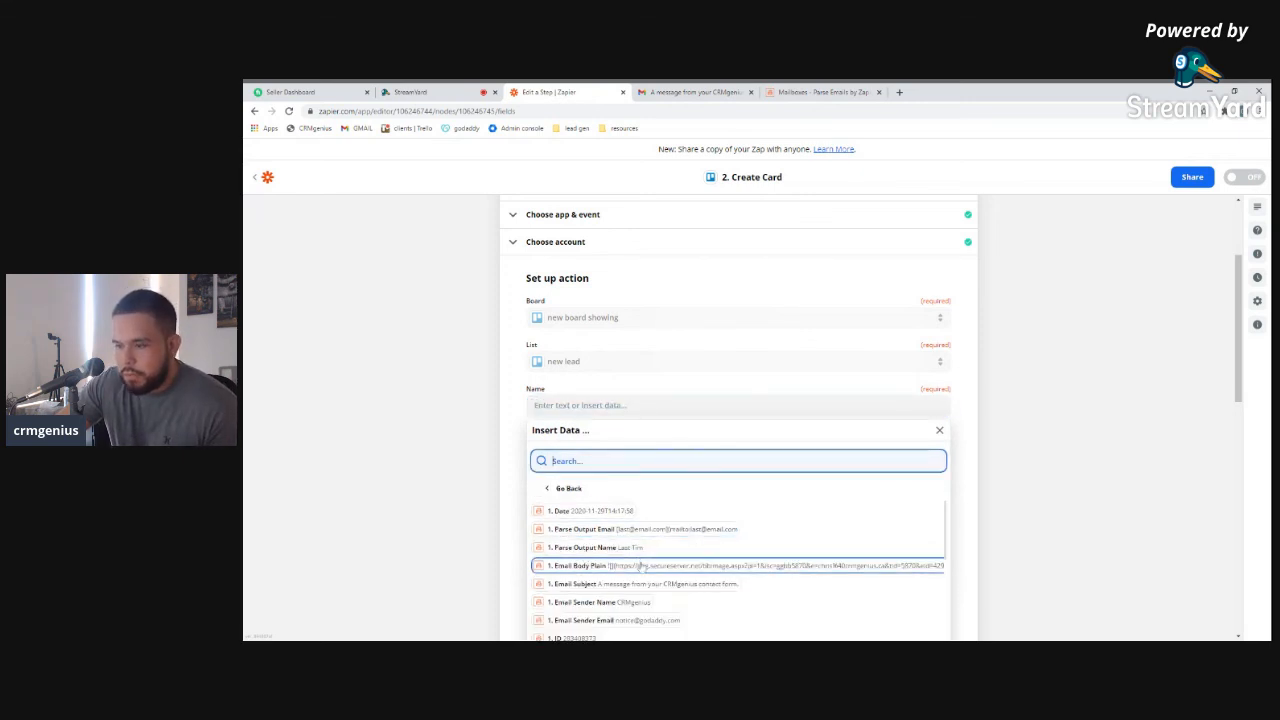
{"action": "scroll", "coordinate": [640, 568], "scroll_direction": "down", "scroll_amount": 1}
{"action": "scroll", "coordinate": [642, 569], "scroll_direction": "down", "scroll_amount": 5}
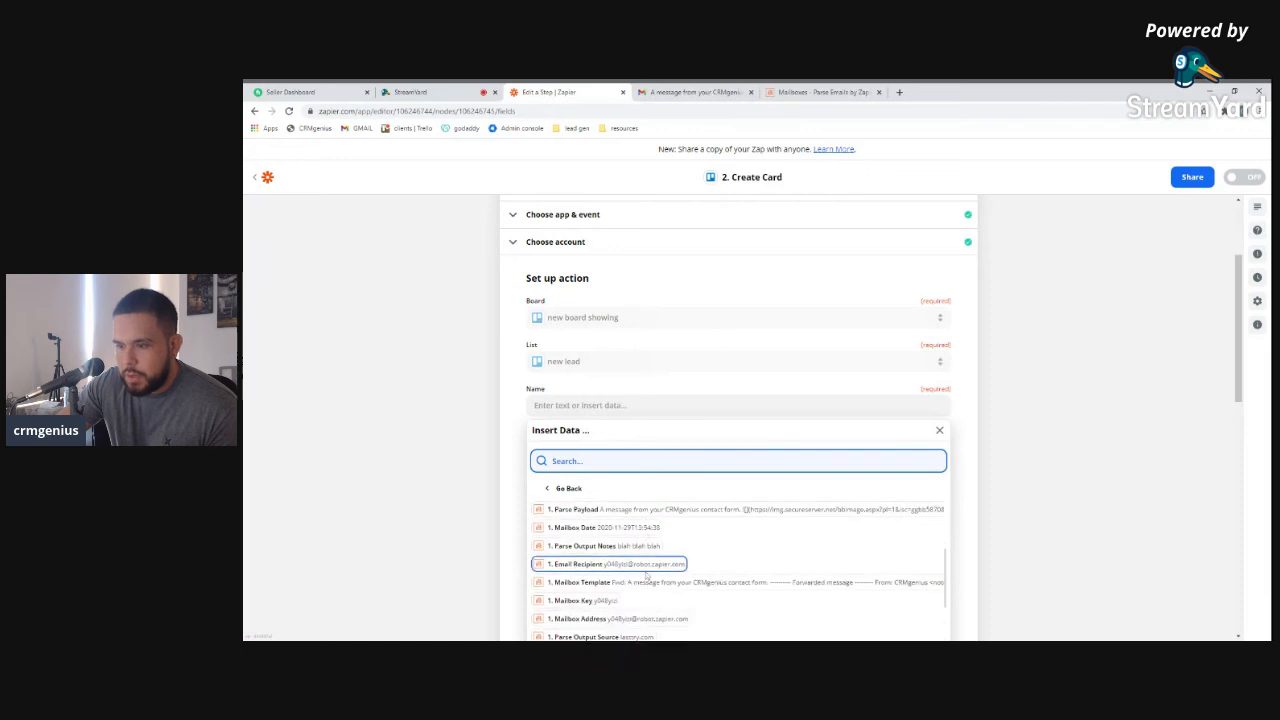
{"action": "scroll", "coordinate": [646, 577], "scroll_direction": "down", "scroll_amount": 4}
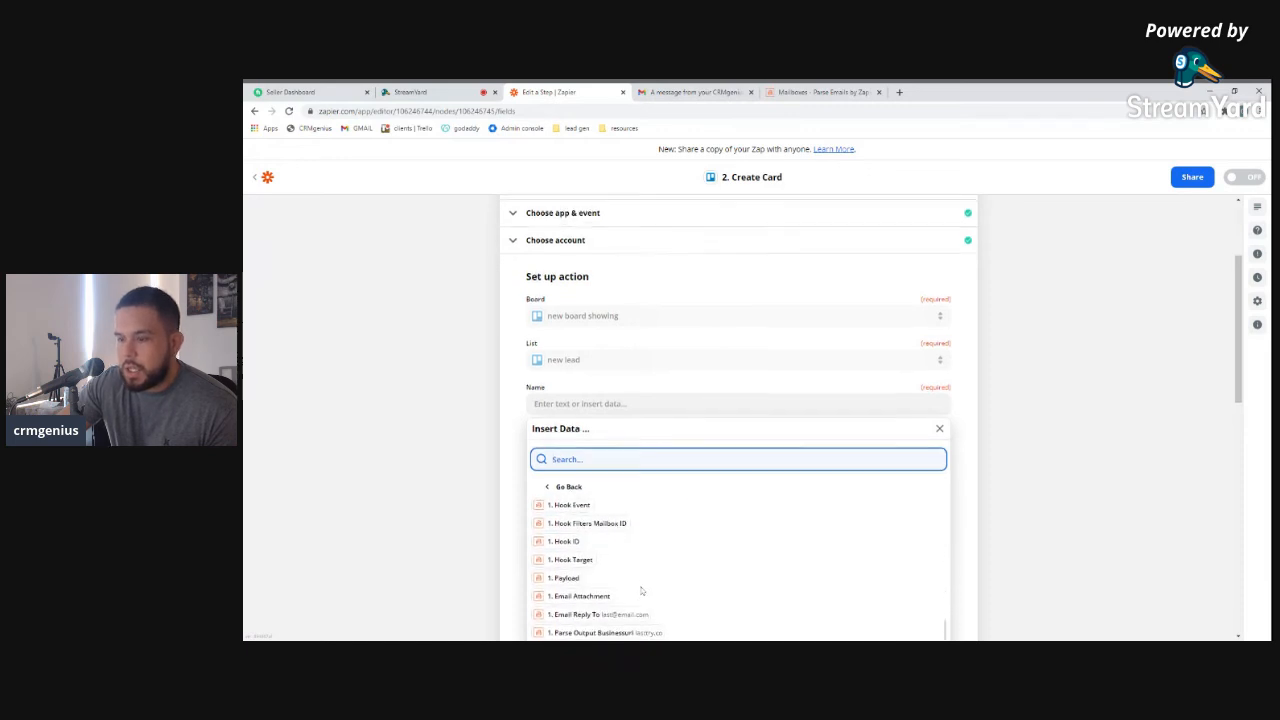
{"action": "scroll", "coordinate": [715, 587], "scroll_direction": "down", "scroll_amount": 2}
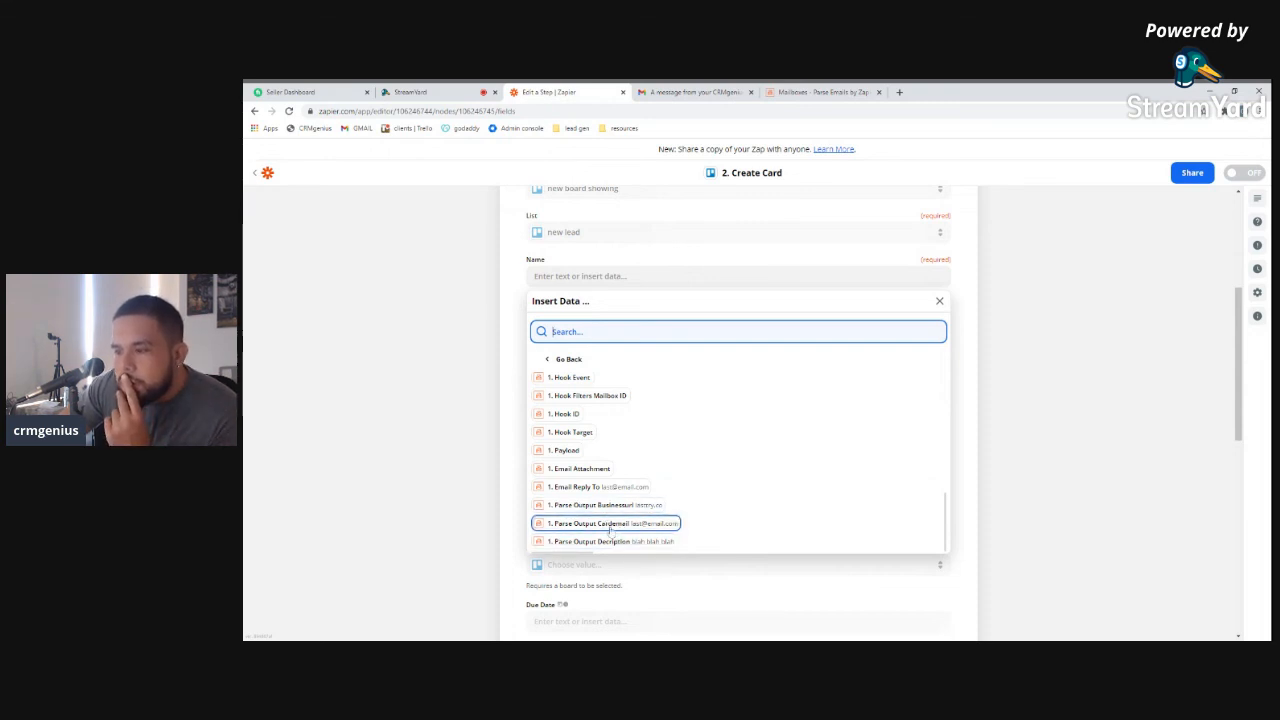
{"action": "scroll", "coordinate": [590, 513], "scroll_direction": "down", "scroll_amount": 1}
{"action": "scroll", "coordinate": [585, 495], "scroll_direction": "up", "scroll_amount": 2}
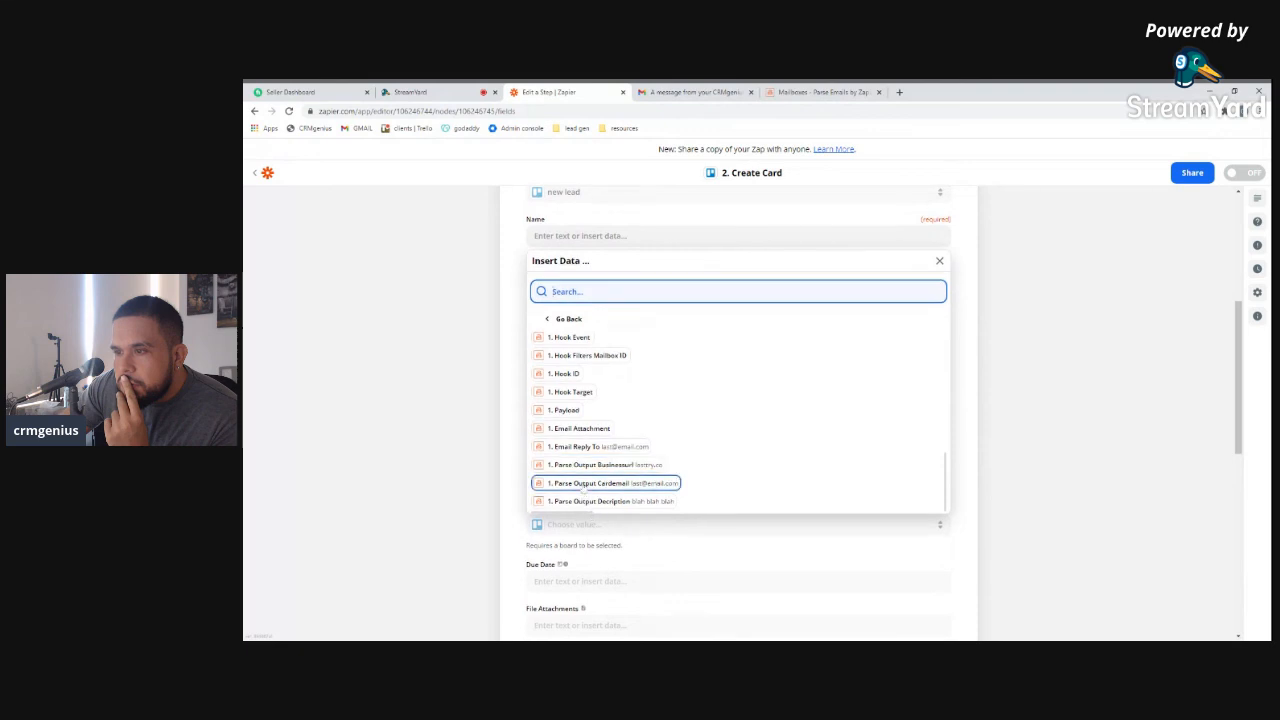
{"action": "scroll", "coordinate": [583, 486], "scroll_direction": "up", "scroll_amount": 3}
{"action": "left_click", "coordinate": [645, 476]}
{"action": "left_click", "coordinate": [522, 321]}
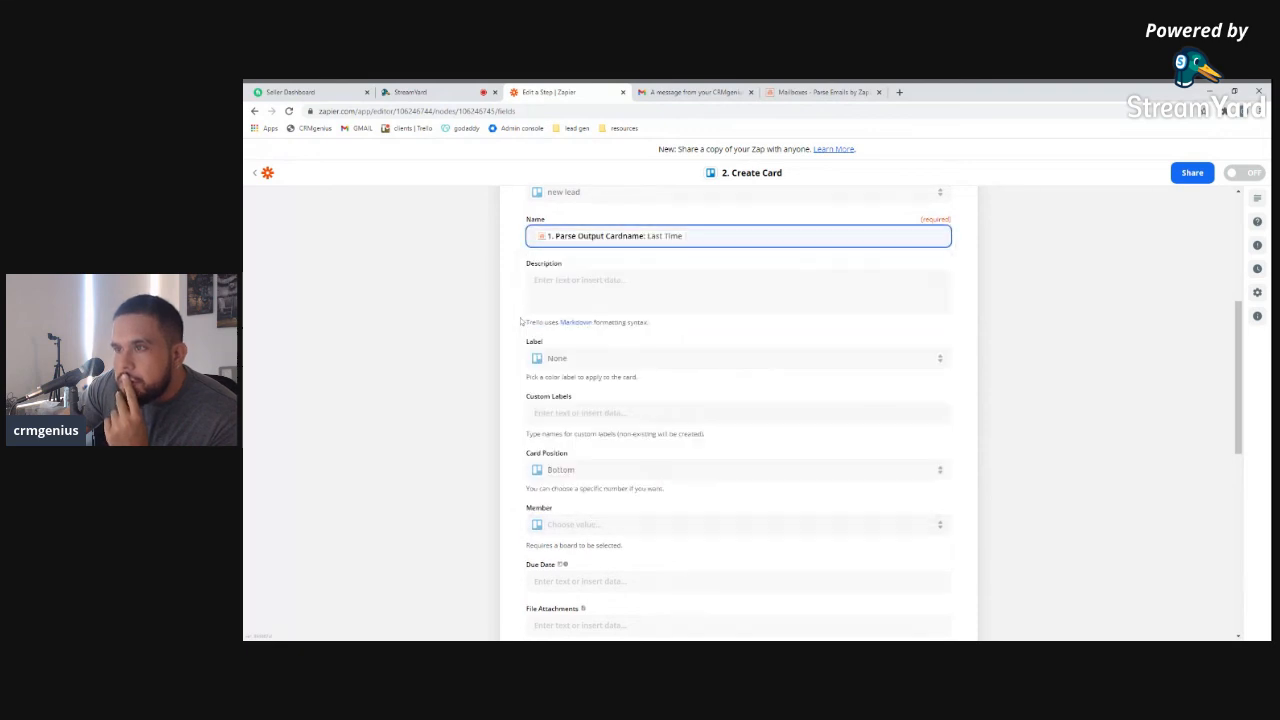
{"action": "left_click", "coordinate": [600, 285]}
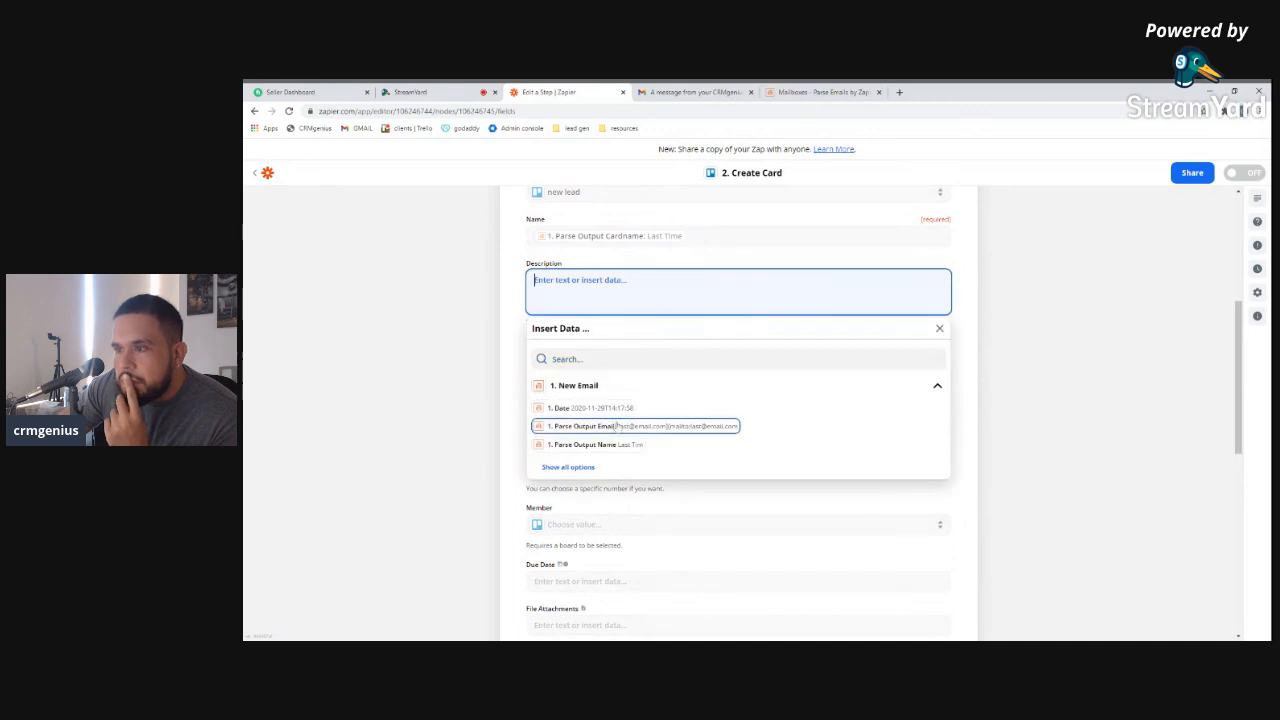
Map '1. Email Body Plain' into the card Description
{"action": "scroll", "coordinate": [590, 420], "scroll_direction": "down", "scroll_amount": 1}
{"action": "left_click", "coordinate": [565, 418]}
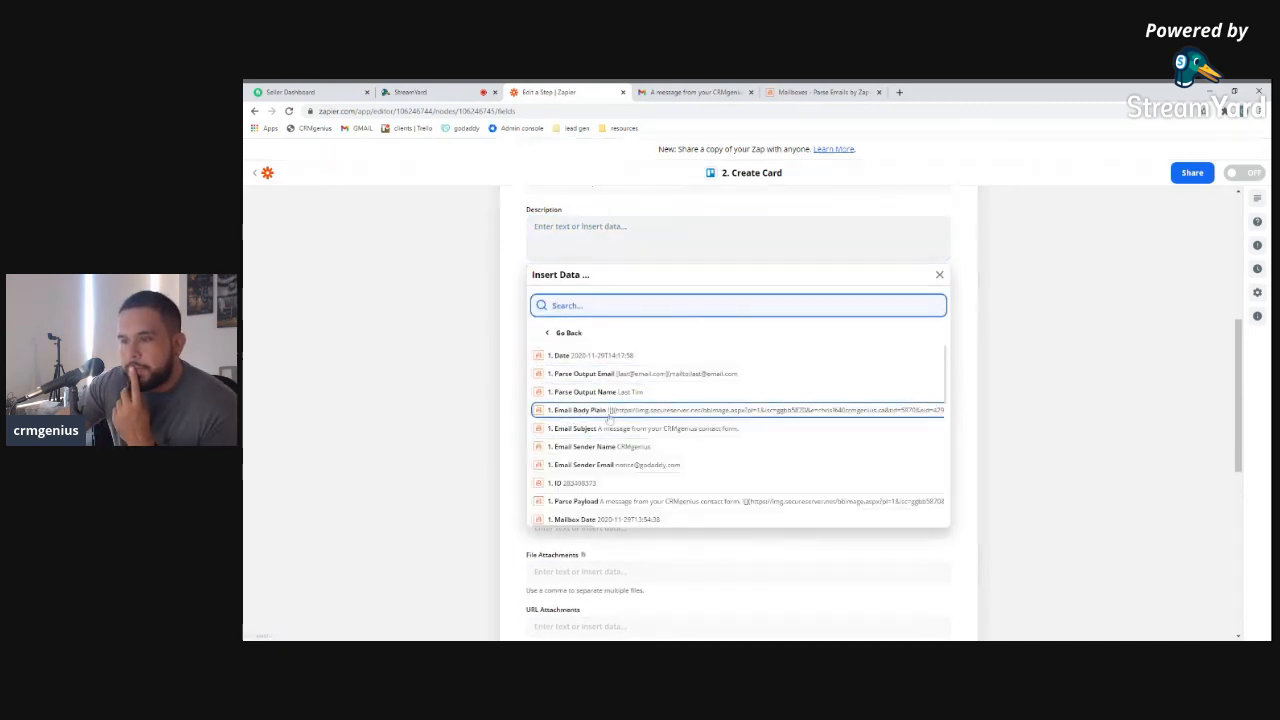
{"action": "left_click", "coordinate": [610, 419]}
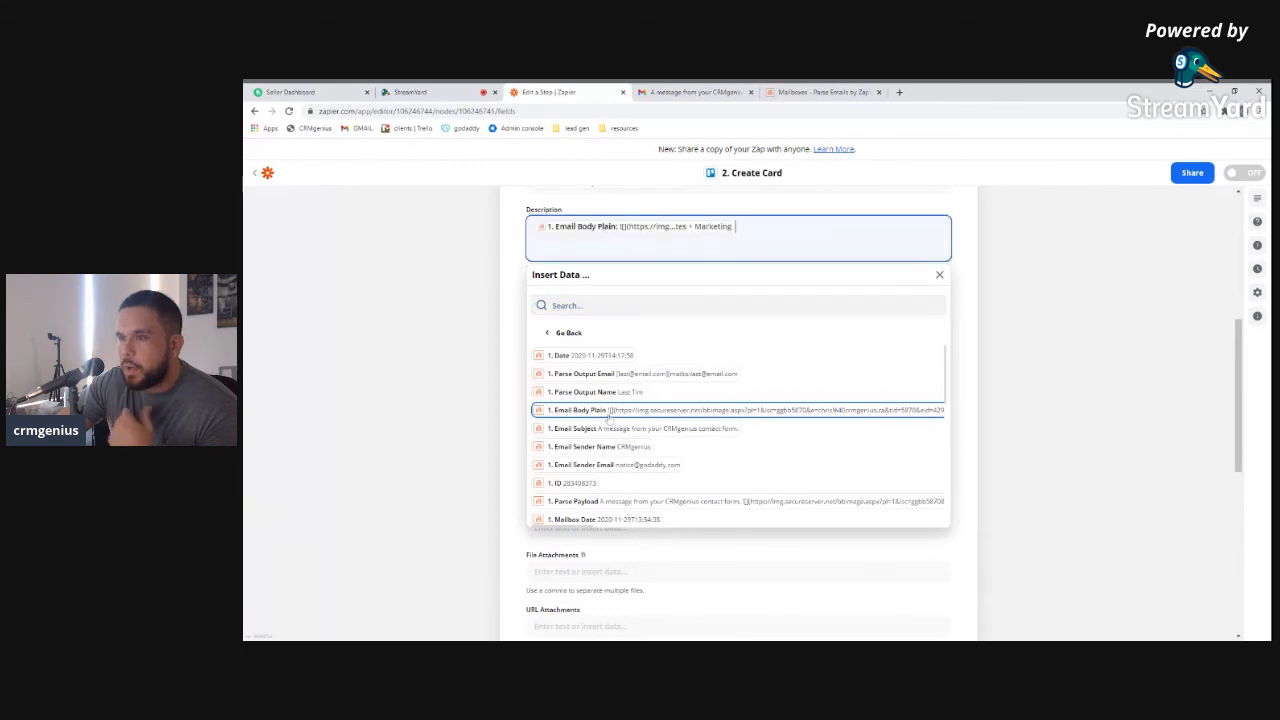
{"action": "left_click", "coordinate": [518, 289]}
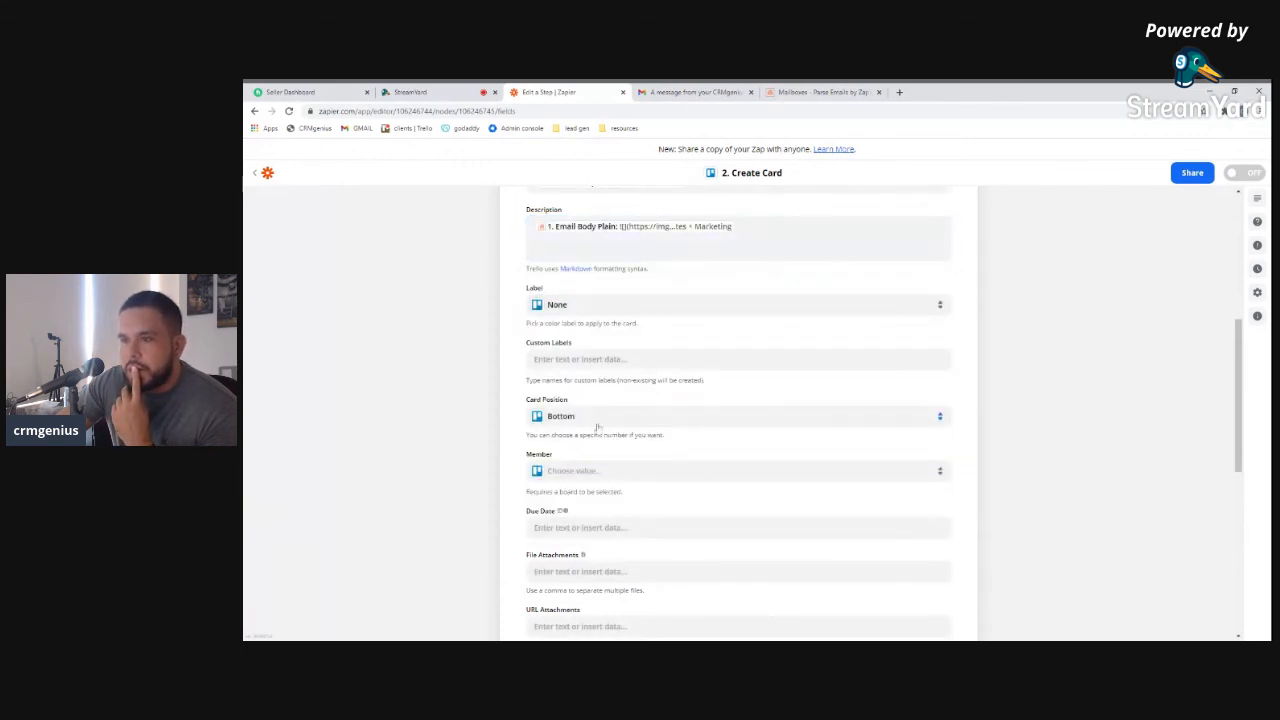
Search 'card' and map '1. Parse Output Cardemail' into the Email field, then continue
{"action": "scroll", "coordinate": [597, 425], "scroll_direction": "down", "scroll_amount": 4}
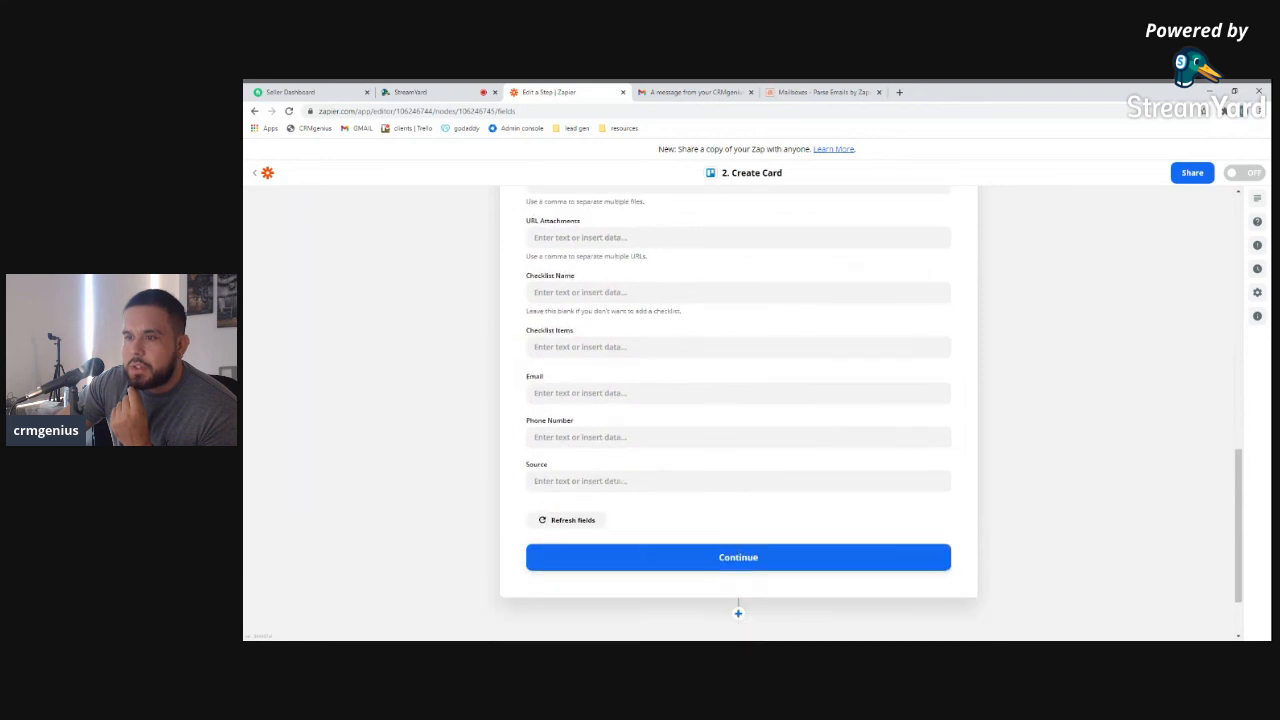
{"action": "left_click", "coordinate": [542, 392]}
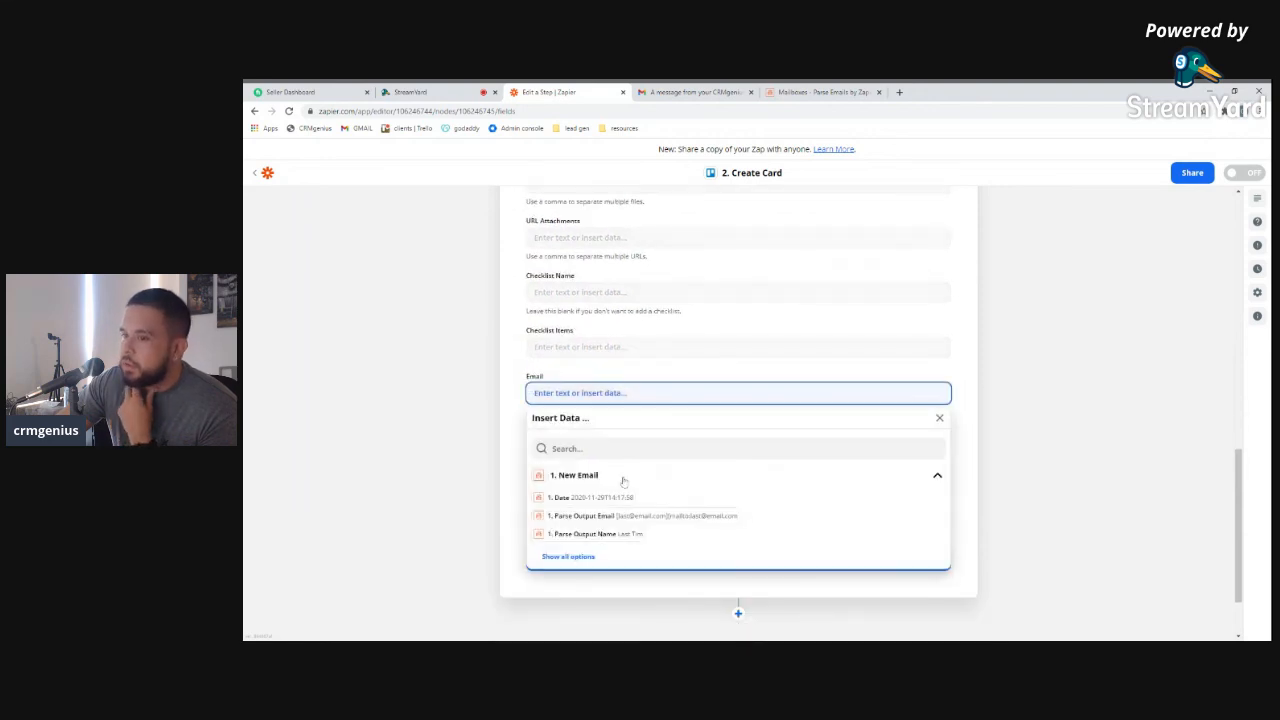
{"action": "left_click", "coordinate": [568, 449]}
{"action": "type", "text": "caer"}
{"action": "key", "text": "BackSpace"}
{"action": "key", "text": "BackSpace"}
{"action": "type", "text": "rd"}
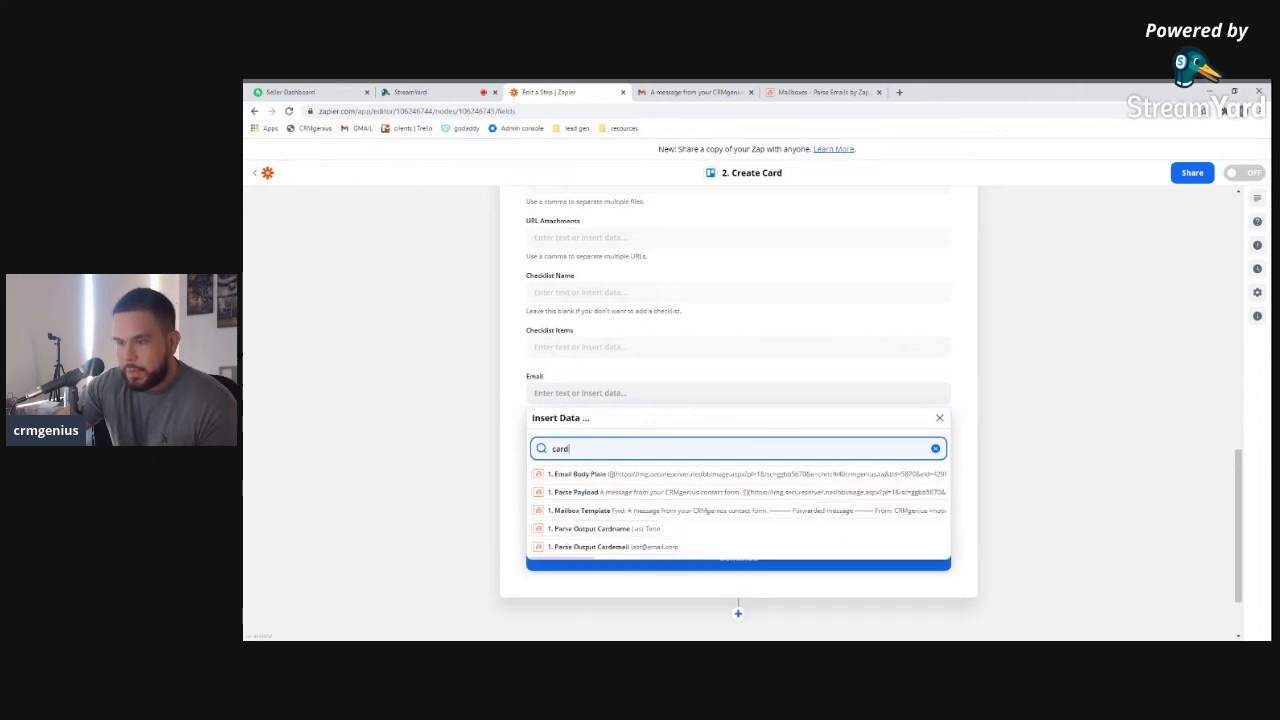
{"action": "left_click", "coordinate": [652, 547]}
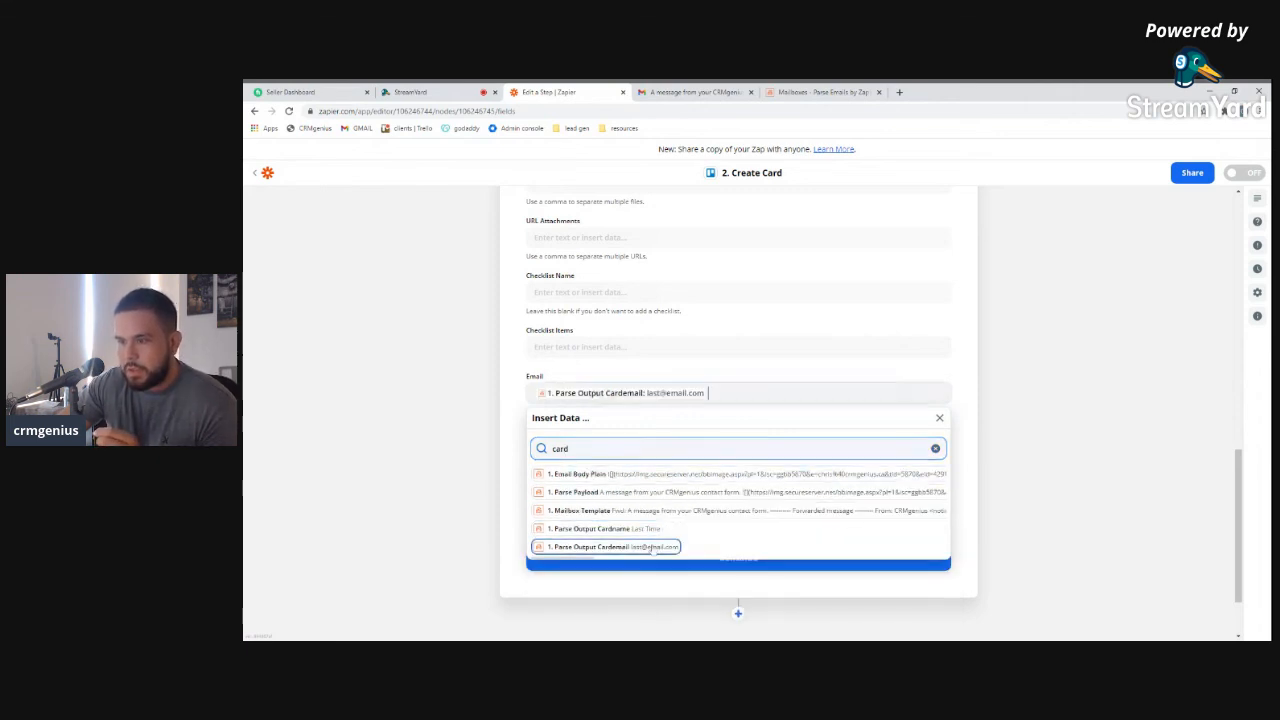
{"action": "left_click", "coordinate": [505, 503]}
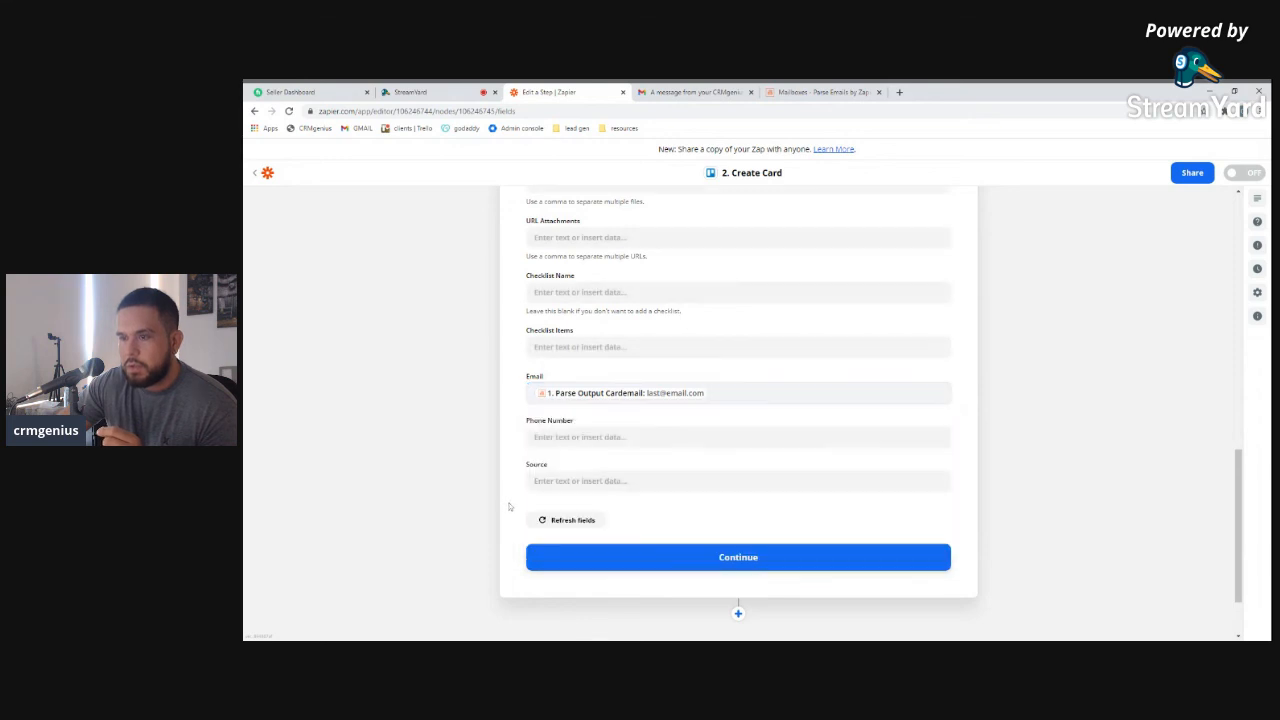
{"action": "left_click", "coordinate": [680, 567]}
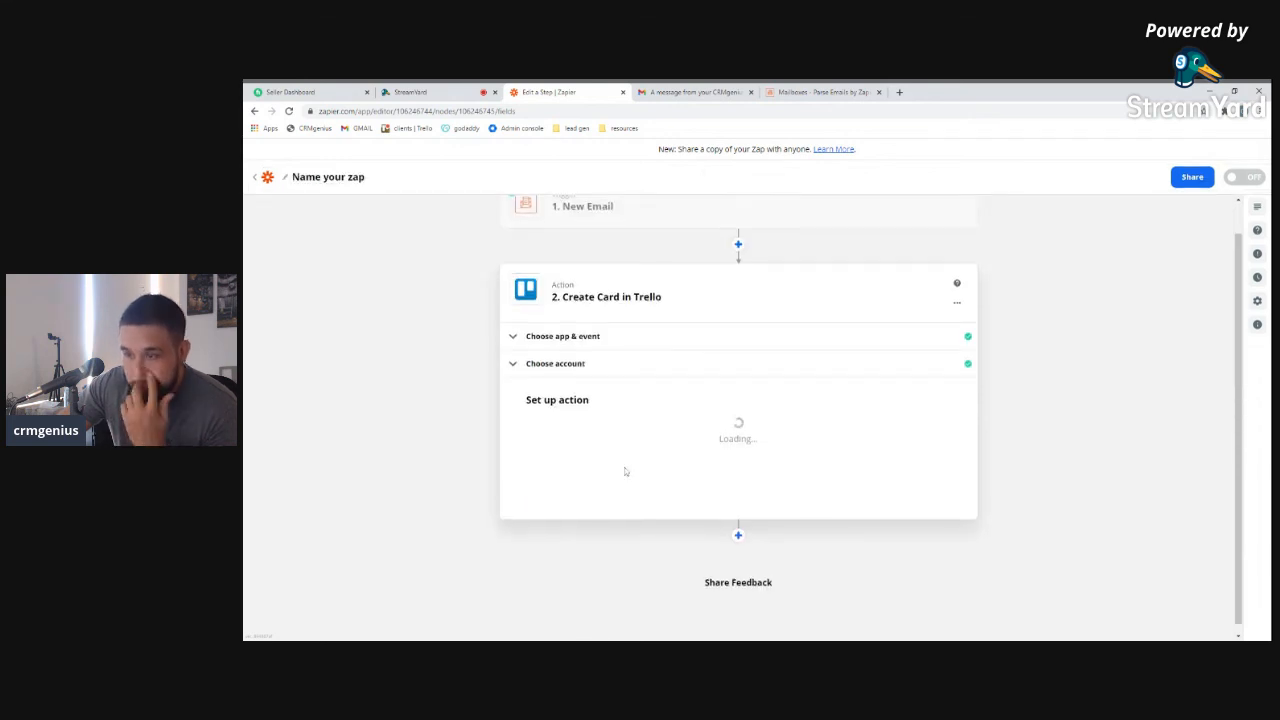
Reconfirm the Trello account and return to the card field setup
{"action": "left_click", "coordinate": [567, 366]}
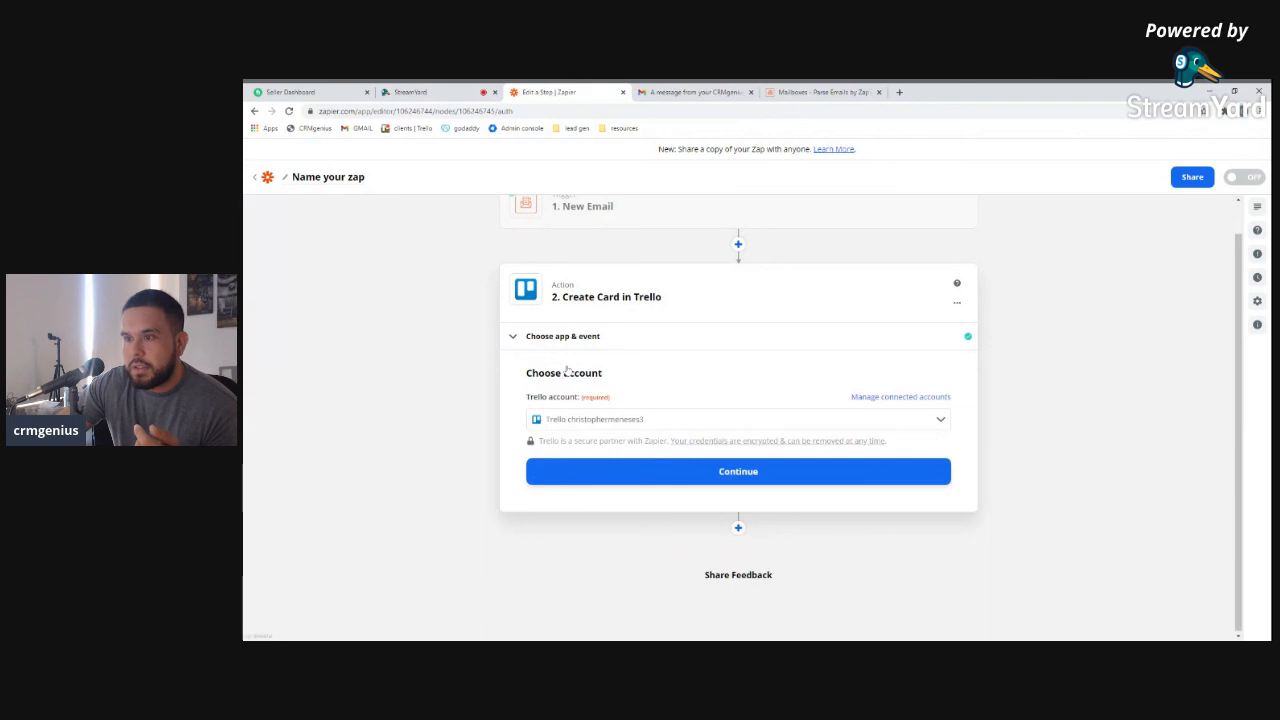
{"action": "left_click", "coordinate": [782, 472]}
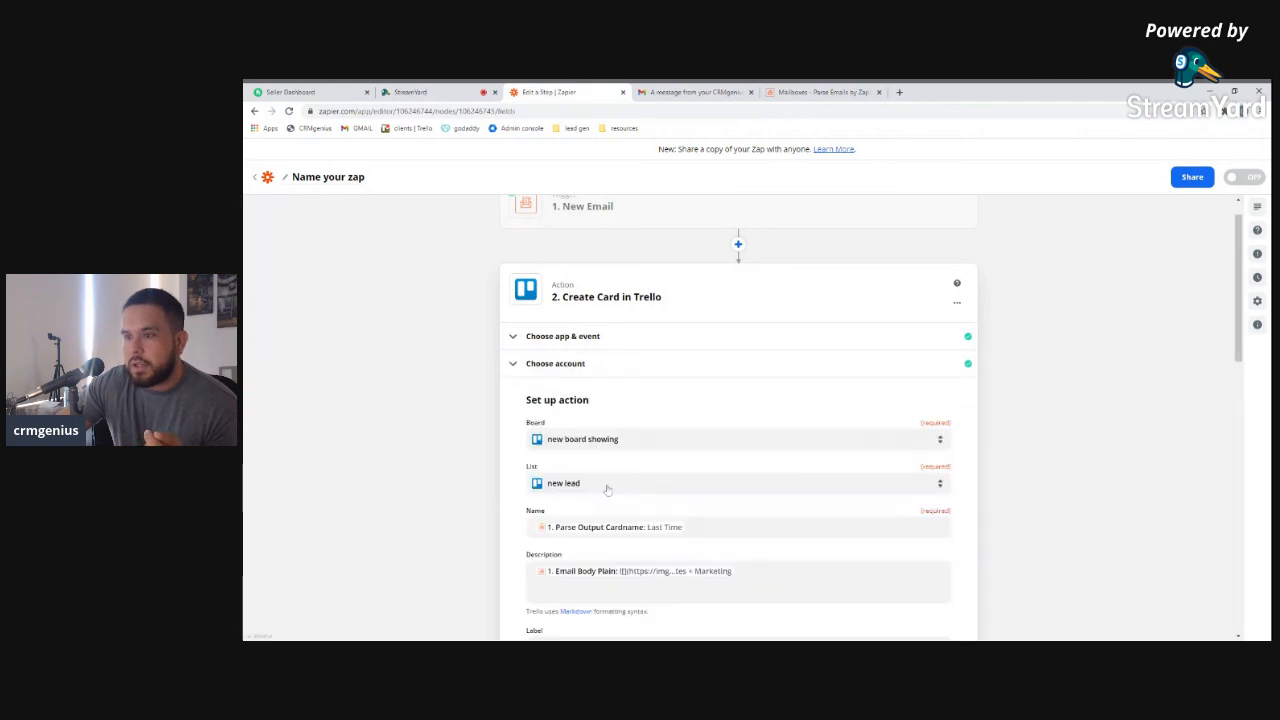
{"action": "scroll", "coordinate": [606, 488], "scroll_direction": "down", "scroll_amount": 3}
{"action": "scroll", "coordinate": [606, 490], "scroll_direction": "down", "scroll_amount": 3}
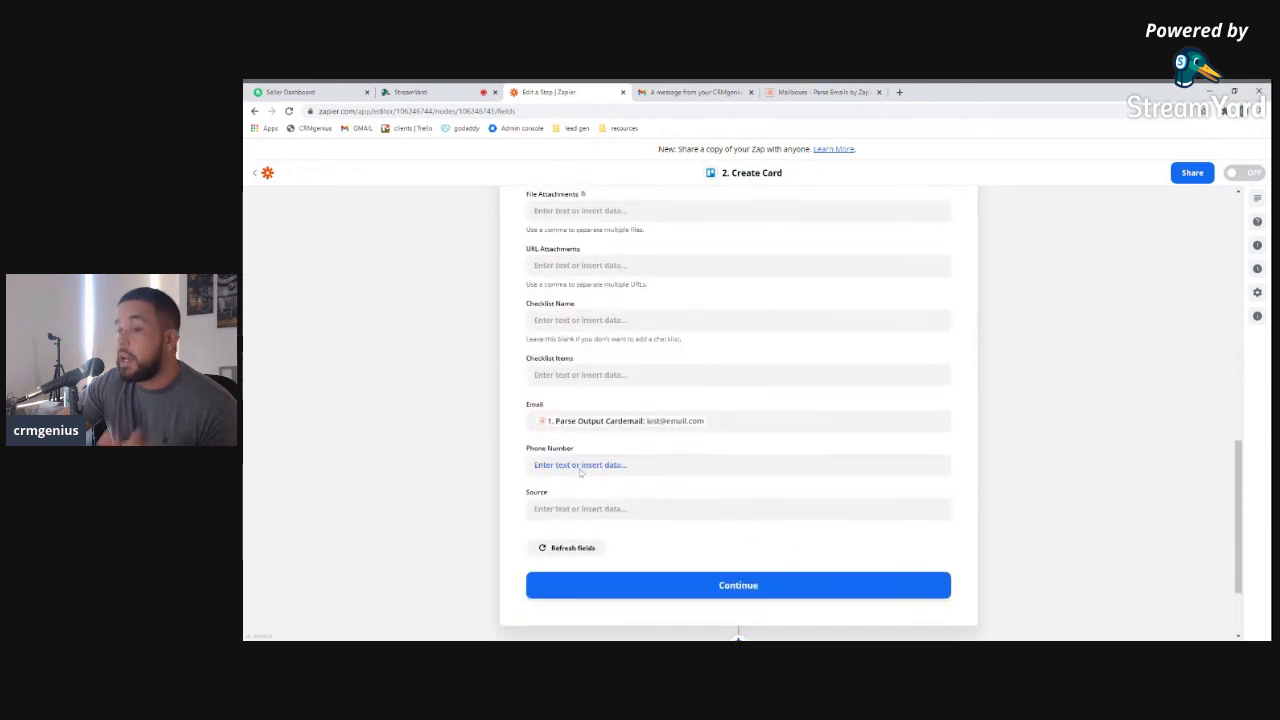
Search the data fields for 'pho' and leave Phone Number unmapped
{"action": "left_click", "coordinate": [580, 465]}
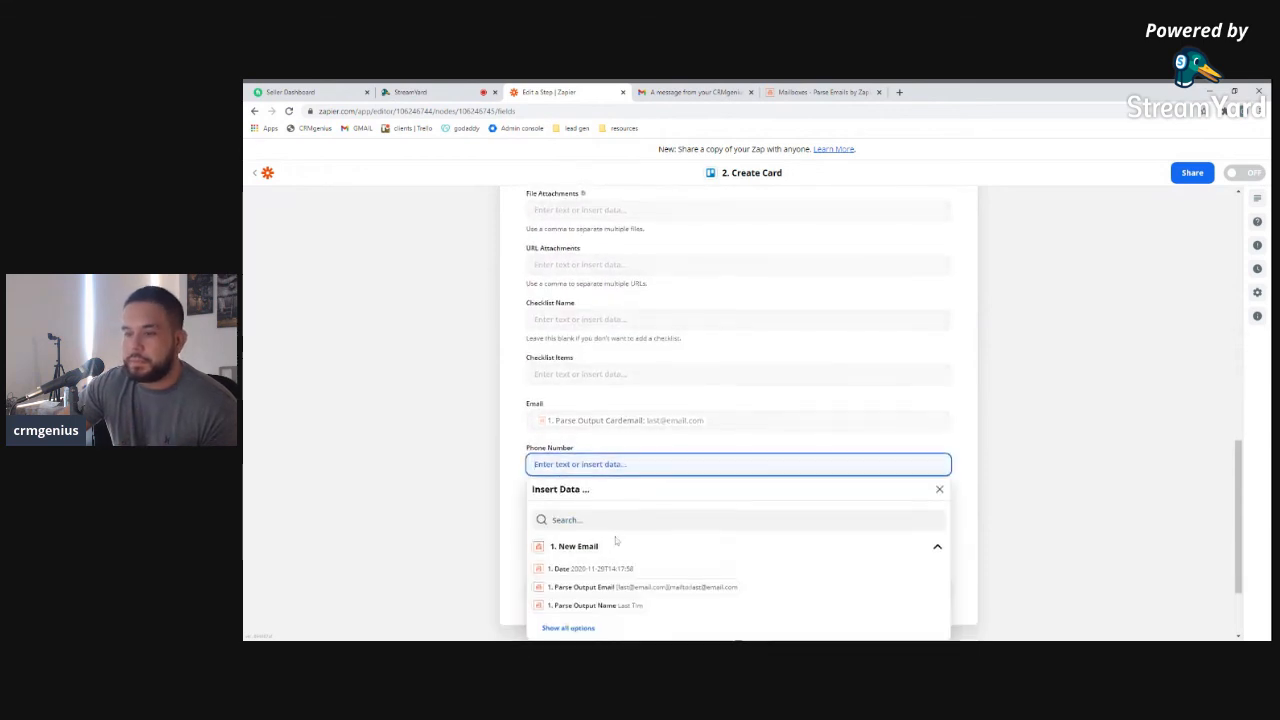
{"action": "scroll", "coordinate": [616, 538], "scroll_direction": "down", "scroll_amount": 1}
{"action": "left_click", "coordinate": [570, 534]}
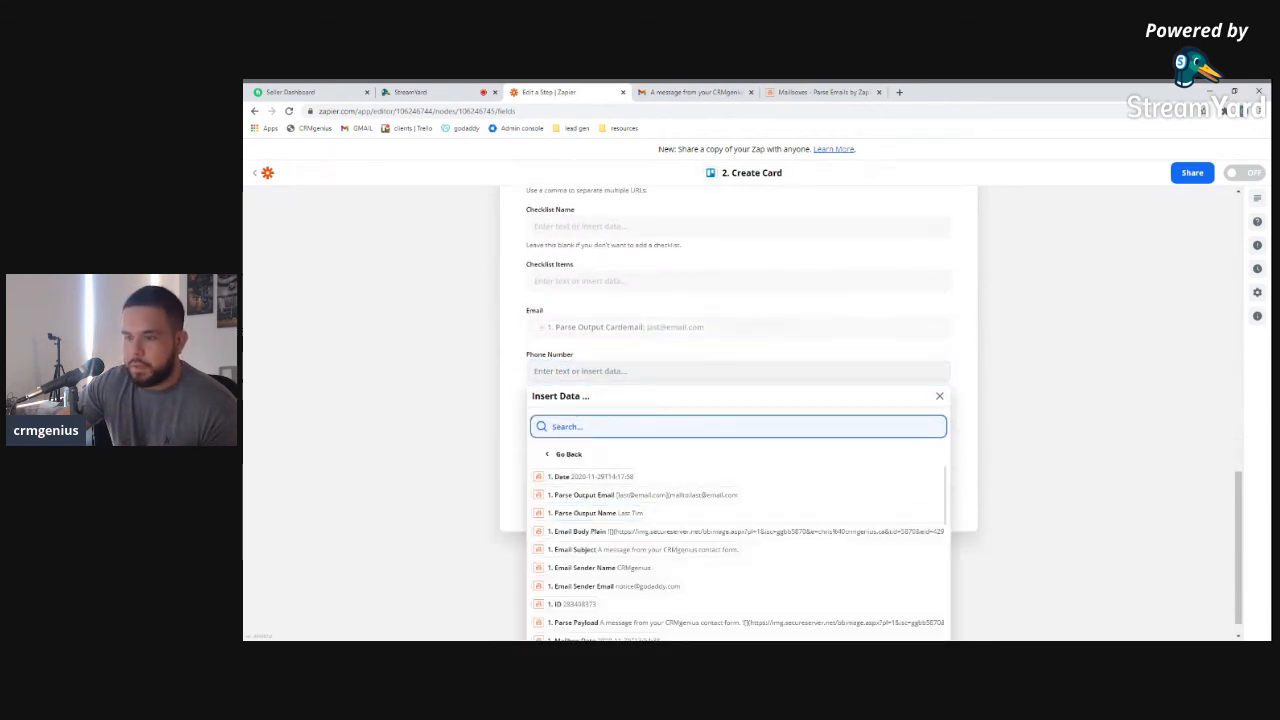
{"action": "type", "text": "ph"}
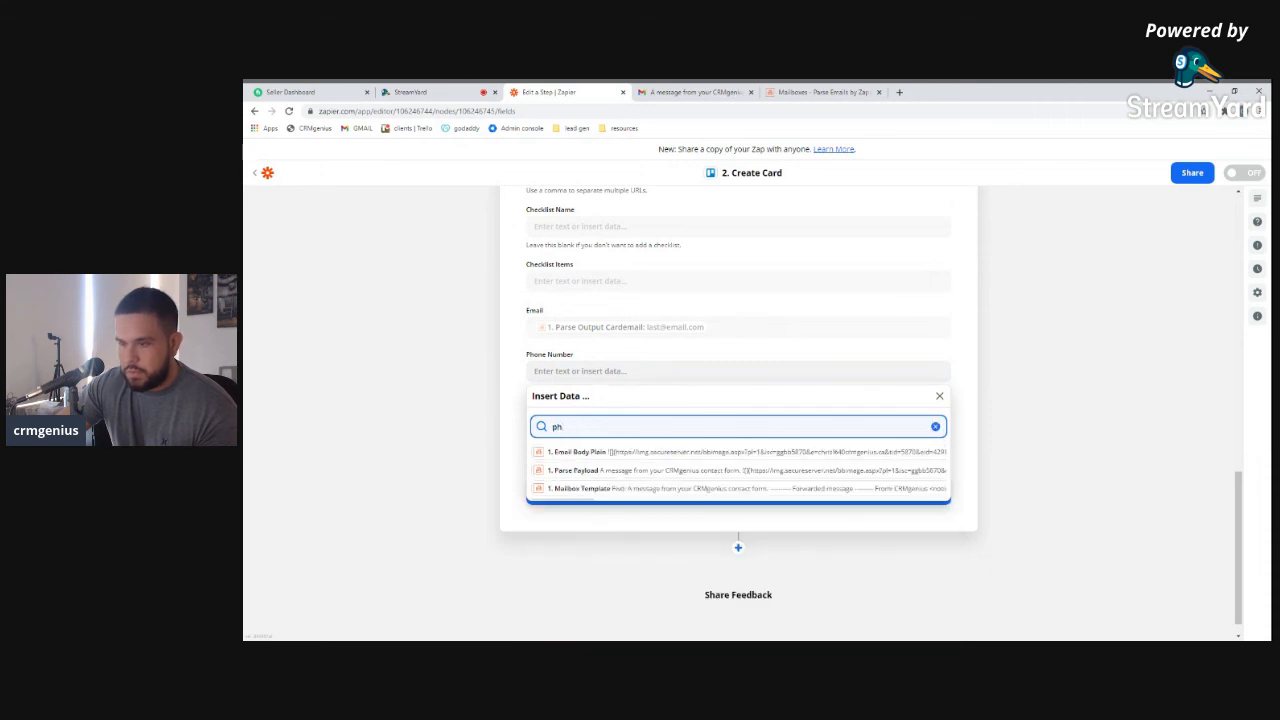
{"action": "type", "text": "o"}
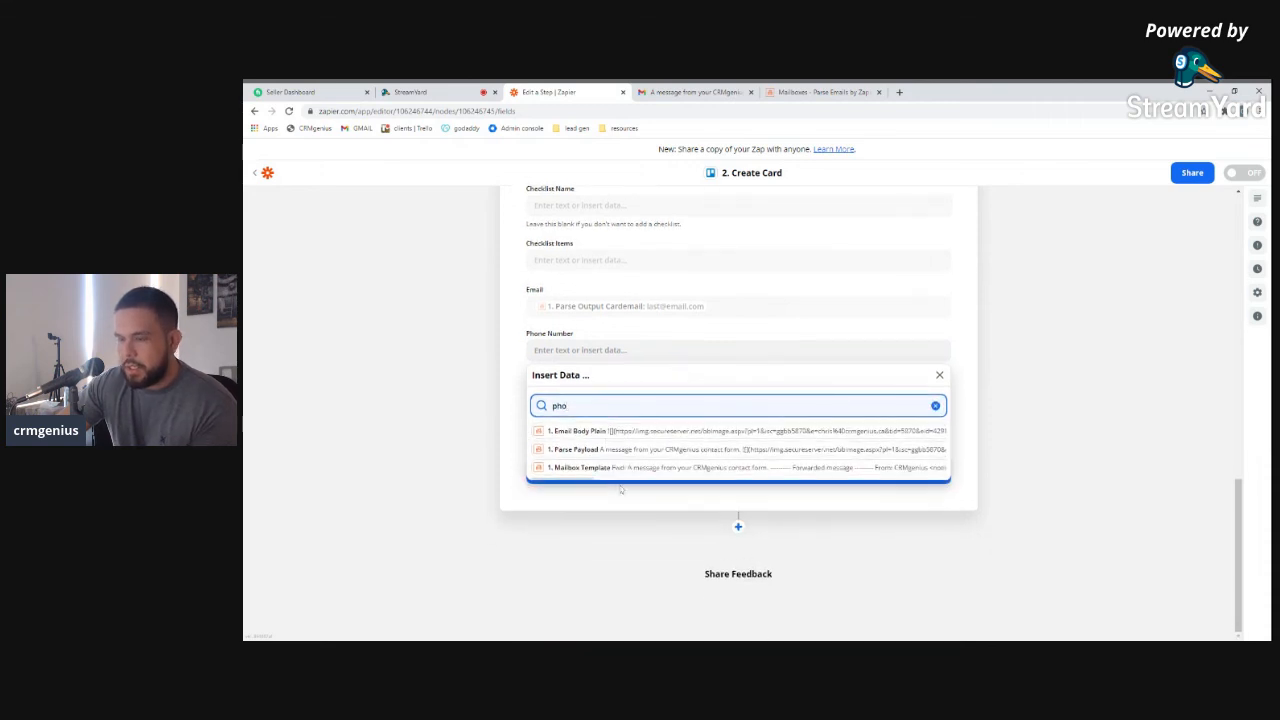
{"action": "key", "text": "BackSpace"}
{"action": "key", "text": "BackSpace"}
{"action": "key", "text": "BackSpace"}
{"action": "left_click", "coordinate": [523, 420]}
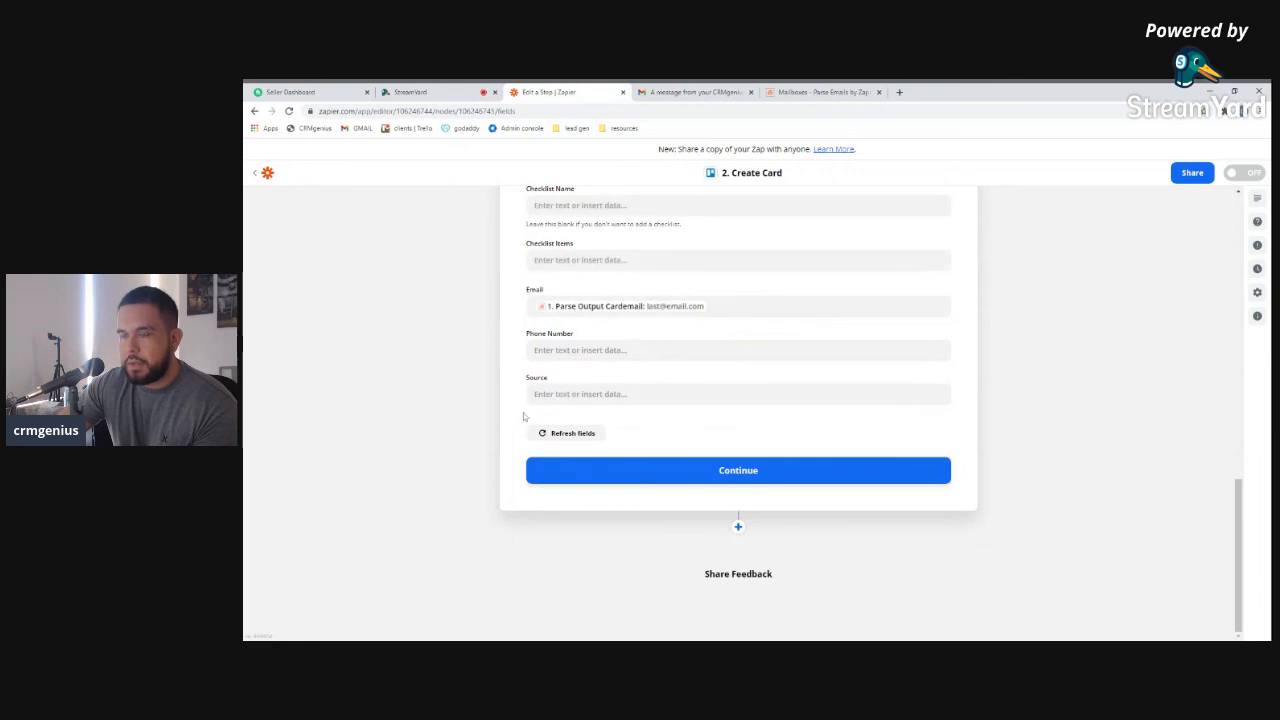
Map '1. Parse Output Businessurl' into the card's Source field
{"action": "left_click", "coordinate": [602, 394]}
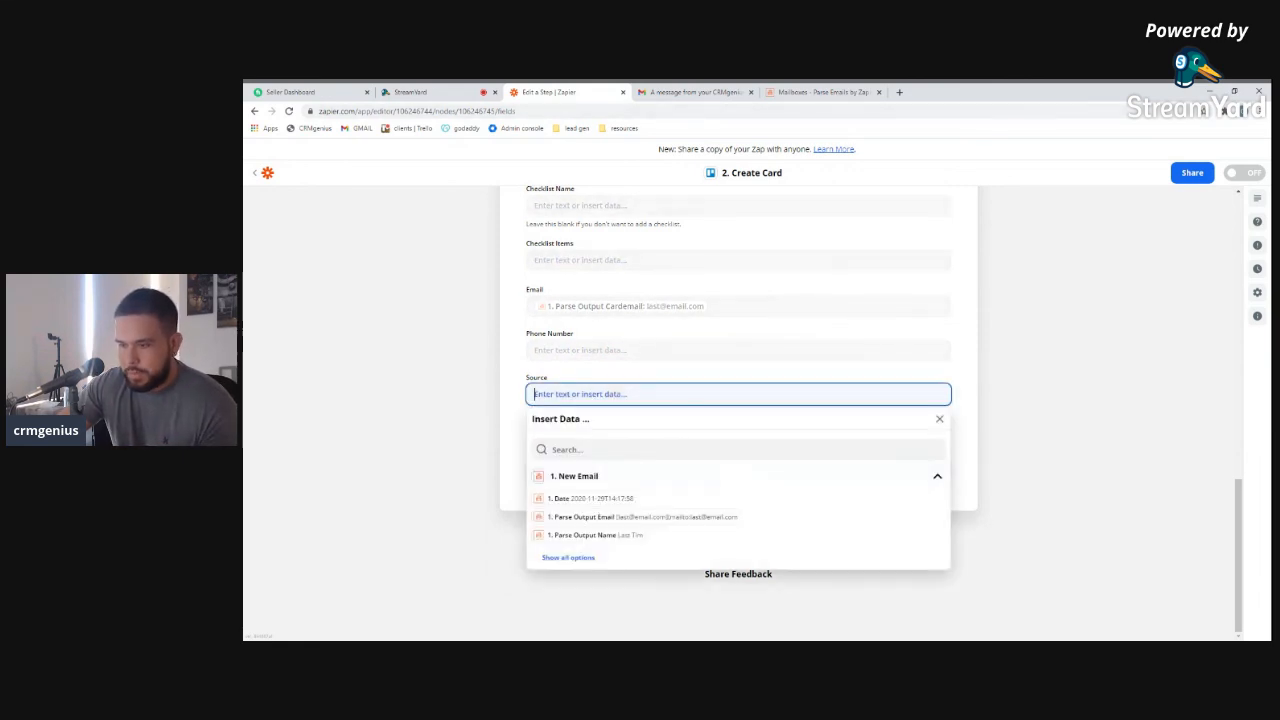
{"action": "left_click", "coordinate": [568, 557]}
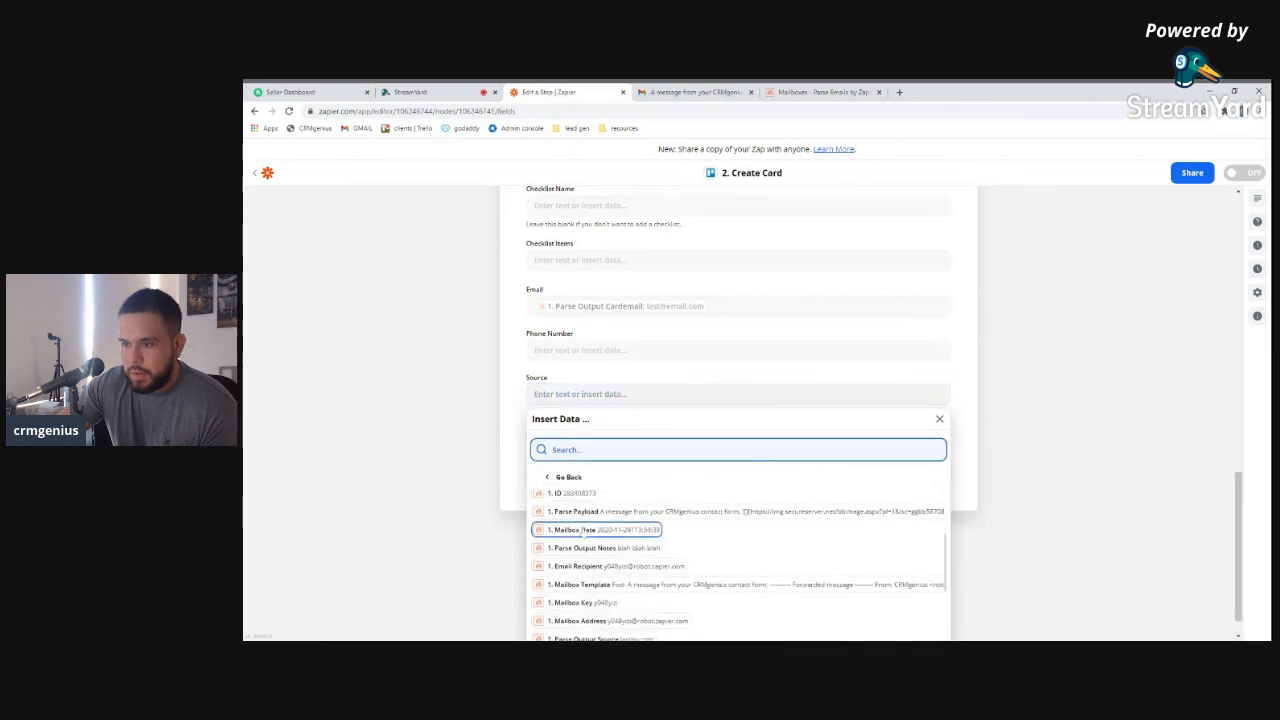
{"action": "scroll", "coordinate": [590, 545], "scroll_direction": "down", "scroll_amount": 1}
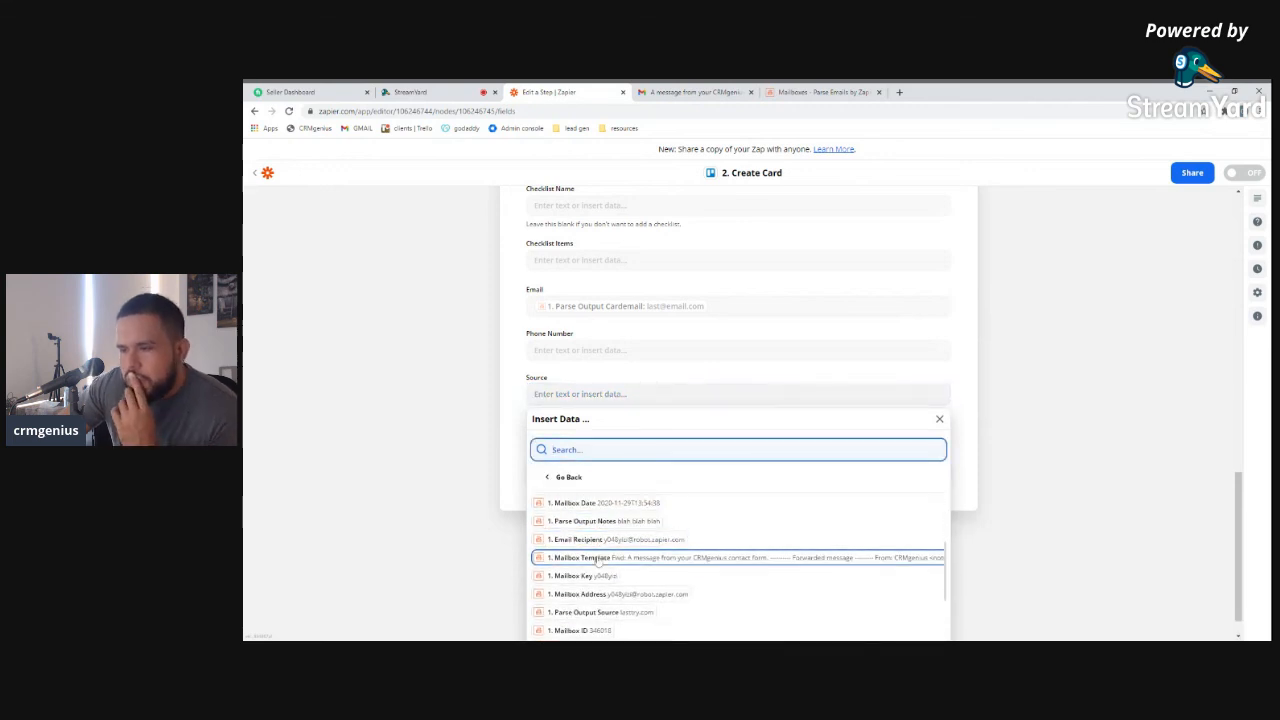
{"action": "scroll", "coordinate": [600, 562], "scroll_direction": "down", "scroll_amount": 2}
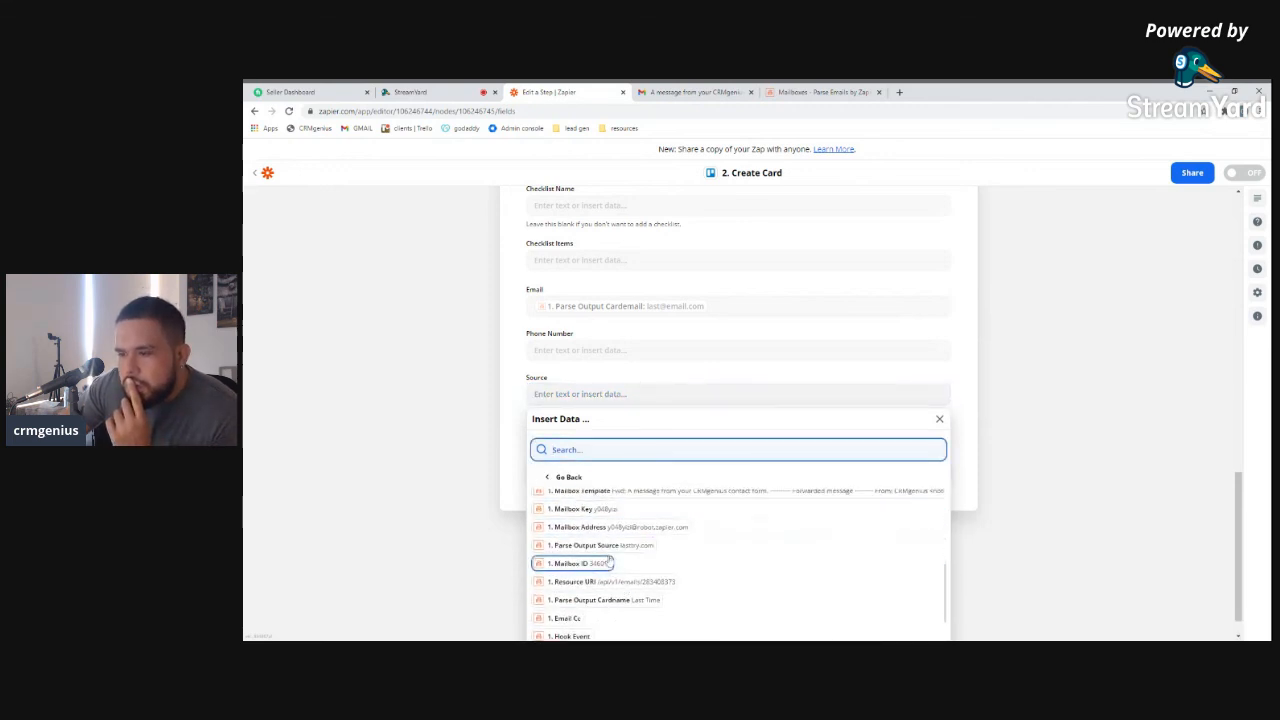
{"action": "scroll", "coordinate": [620, 565], "scroll_direction": "down", "scroll_amount": 5}
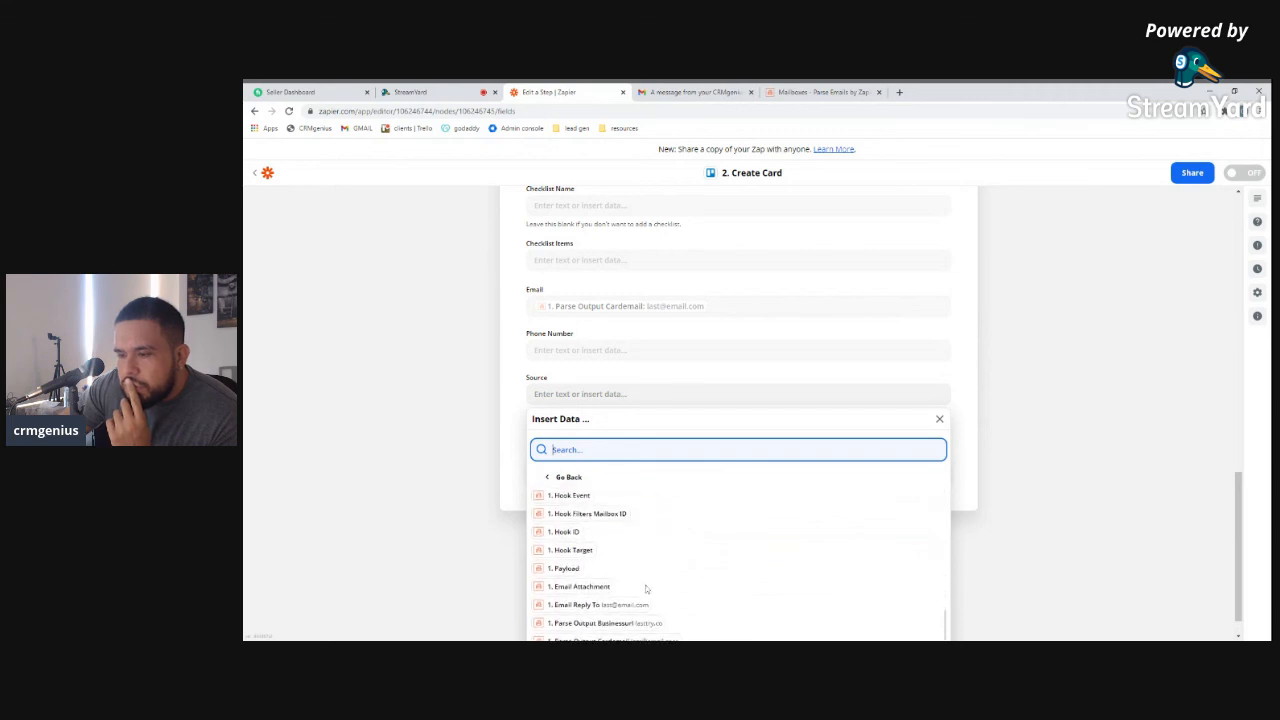
{"action": "scroll", "coordinate": [645, 590], "scroll_direction": "down", "scroll_amount": 1}
{"action": "left_click", "coordinate": [628, 593]}
{"action": "left_click", "coordinate": [523, 397]}
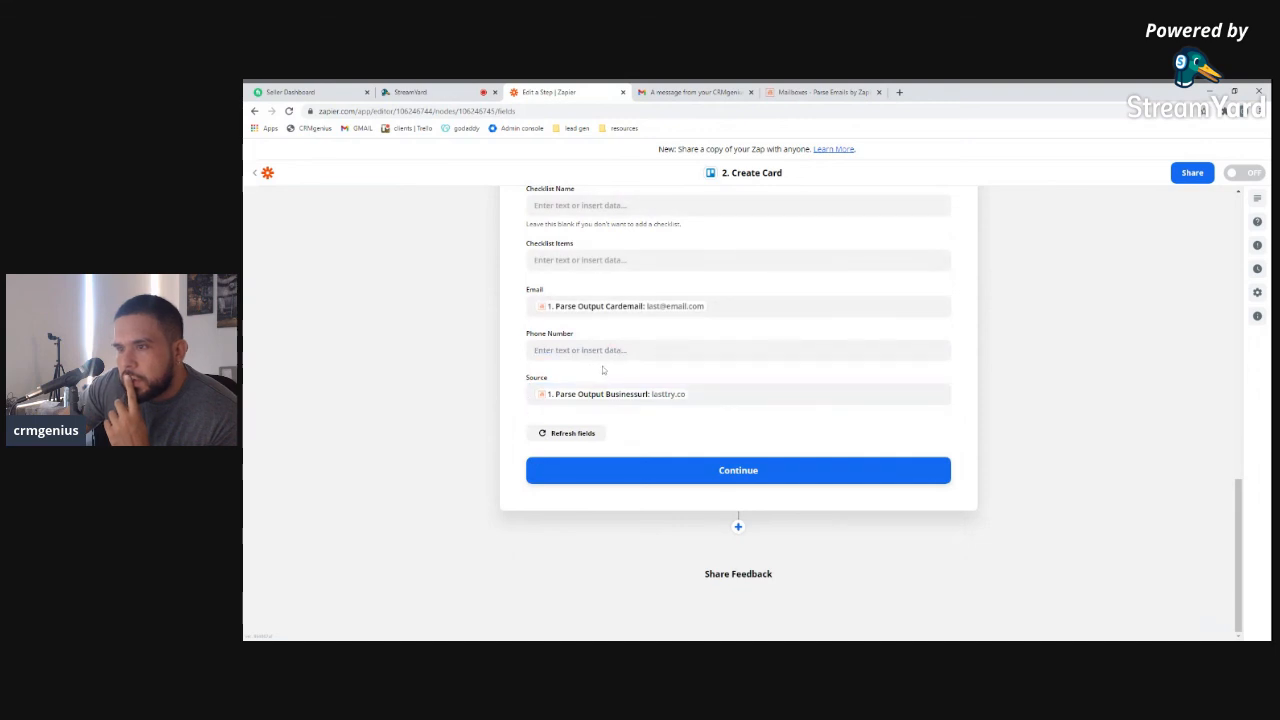
Continue past the Create Card mapping and send a test card to Trello
{"action": "scroll", "coordinate": [608, 371], "scroll_direction": "up", "scroll_amount": 3}
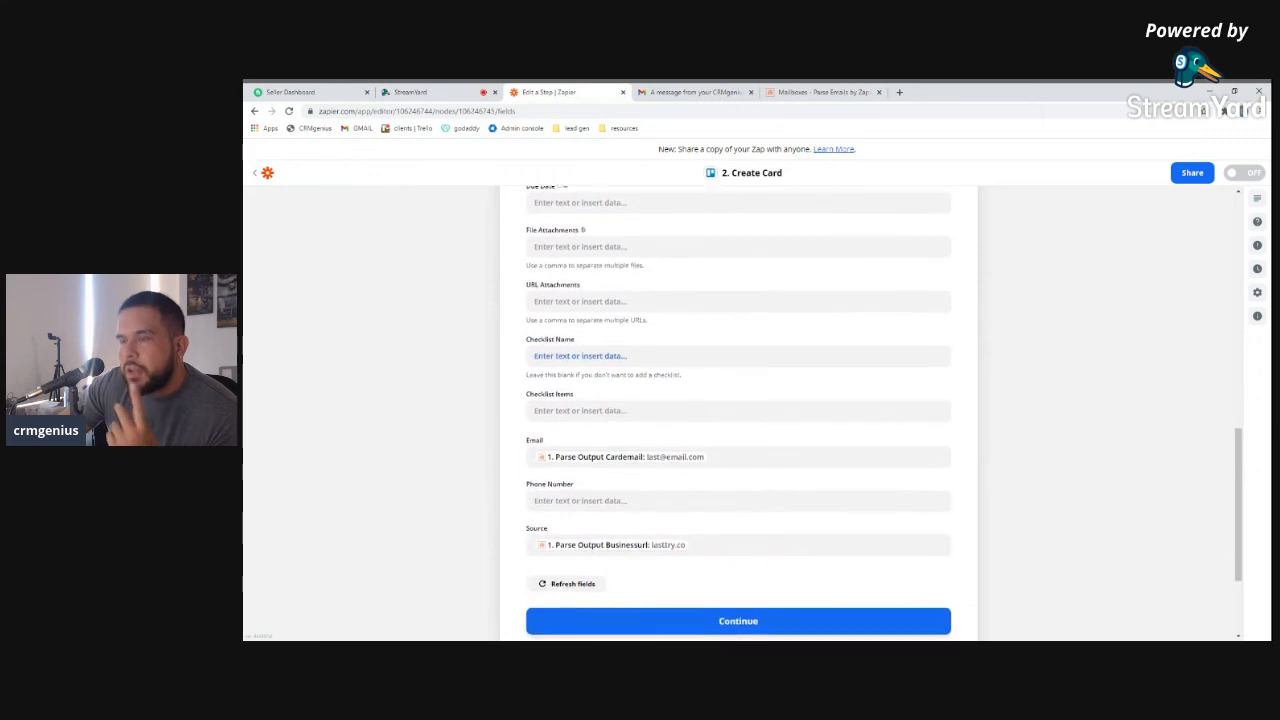
{"action": "scroll", "coordinate": [608, 371], "scroll_direction": "up", "scroll_amount": 1}
{"action": "scroll", "coordinate": [633, 522], "scroll_direction": "down", "scroll_amount": 4}
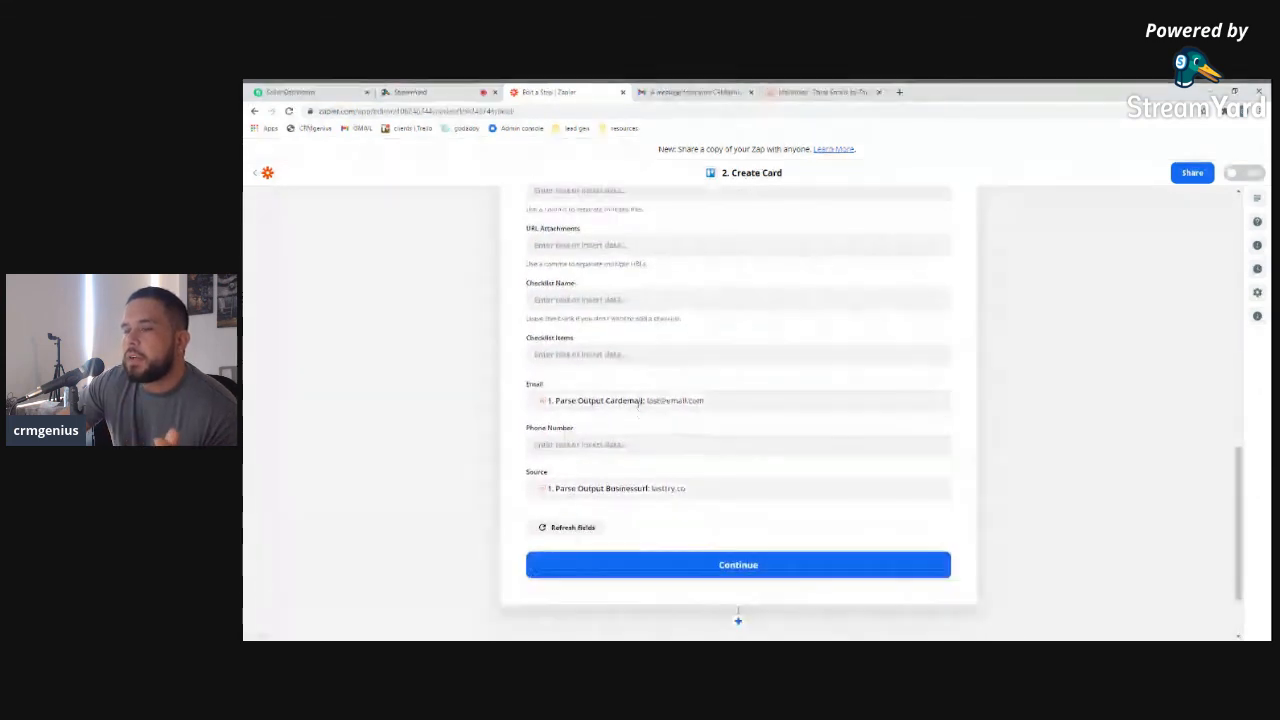
{"action": "scroll", "coordinate": [633, 522], "scroll_direction": "up", "scroll_amount": 2}
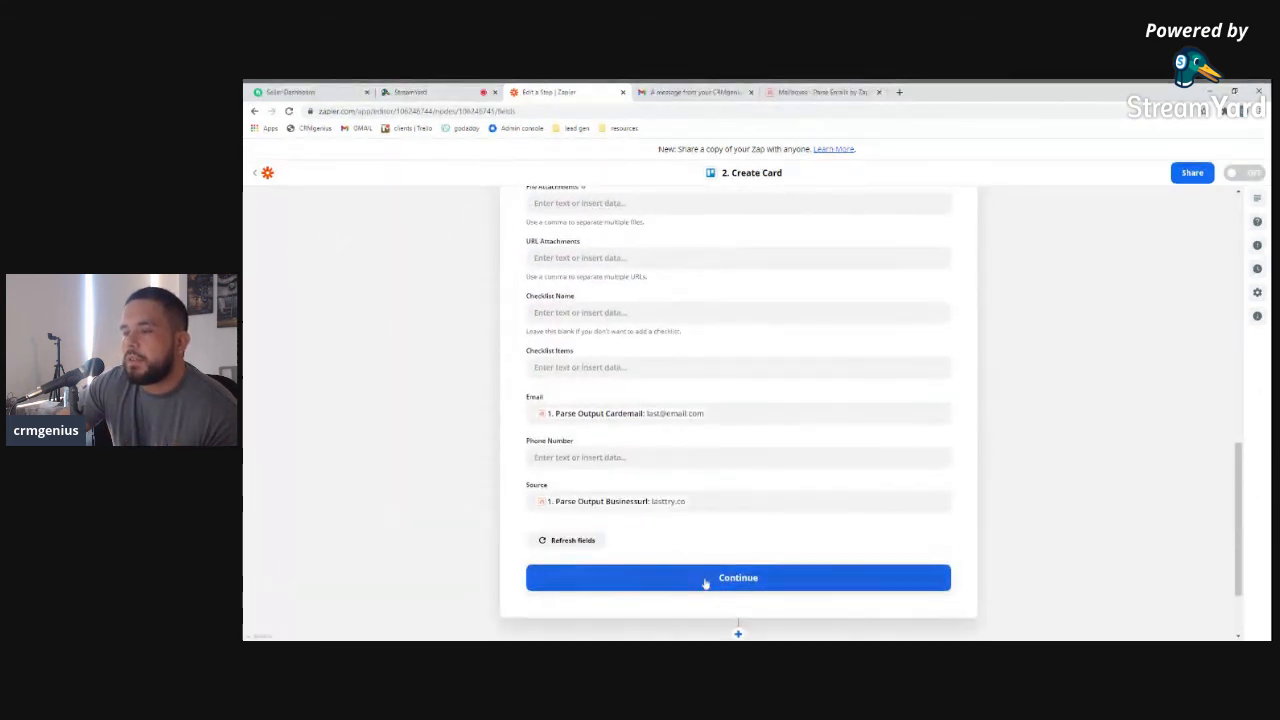
{"action": "left_click", "coordinate": [680, 582]}
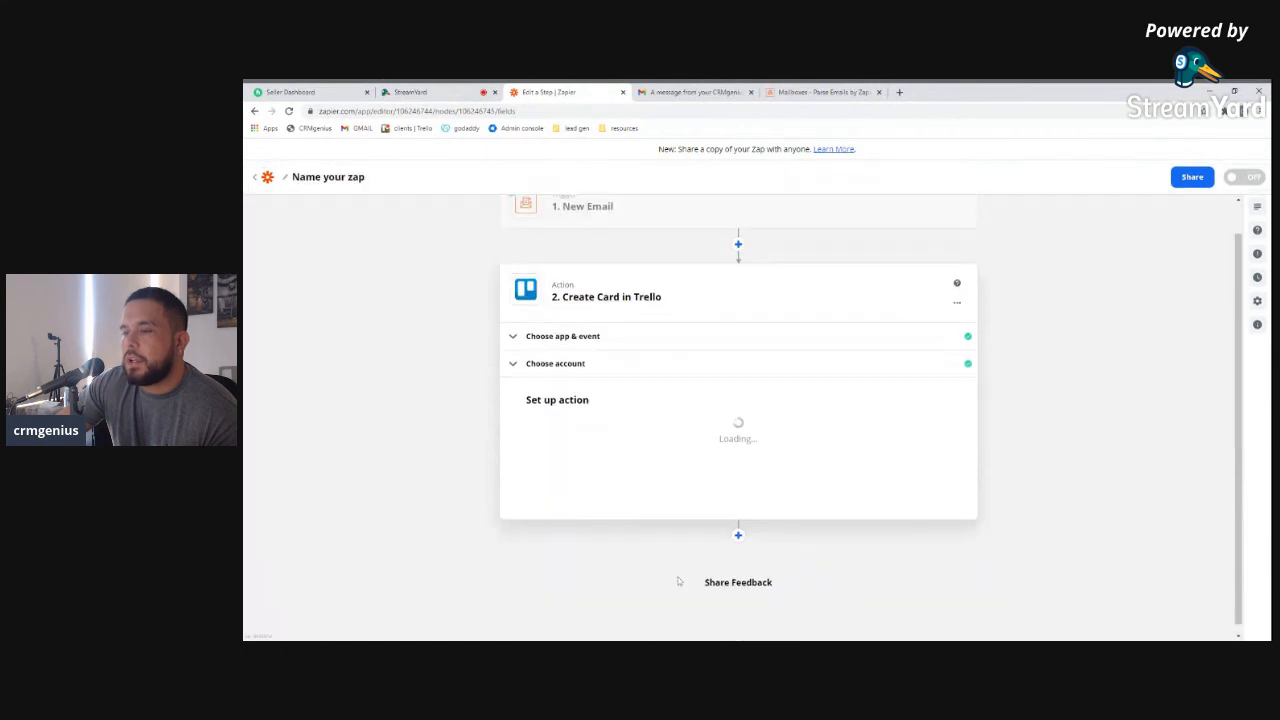
{"action": "scroll", "coordinate": [678, 580], "scroll_direction": "down", "scroll_amount": 5}
{"action": "scroll", "coordinate": [758, 617], "scroll_direction": "down", "scroll_amount": 10}
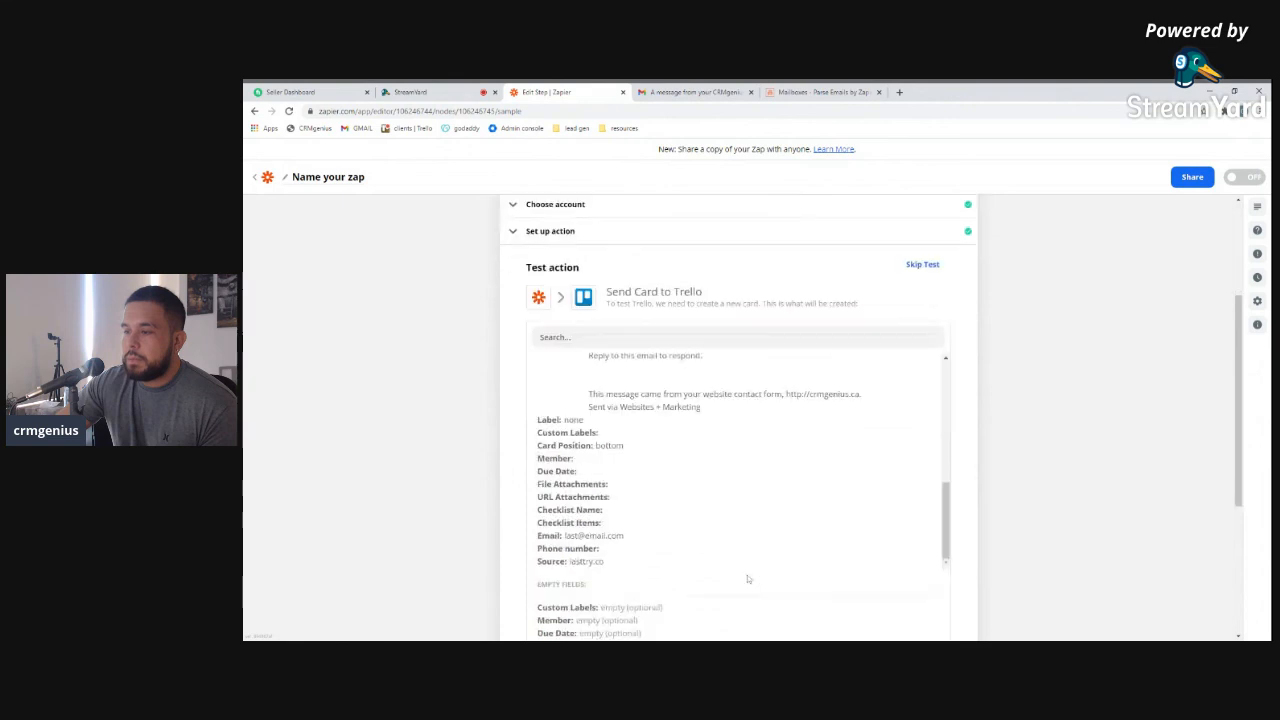
{"action": "left_click", "coordinate": [838, 473]}
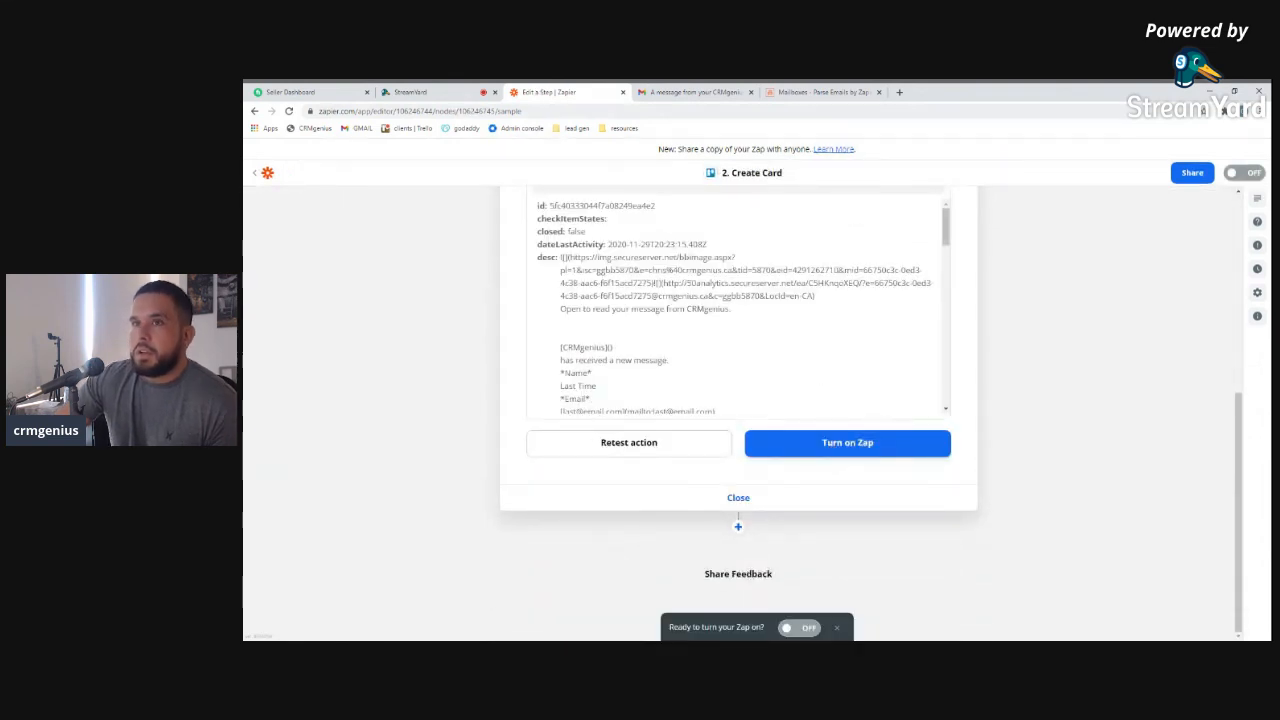
Check the Trello clients board for the test card, then turn the Zap on
{"action": "left_click", "coordinate": [815, 92]}
{"action": "left_click", "coordinate": [390, 111]}
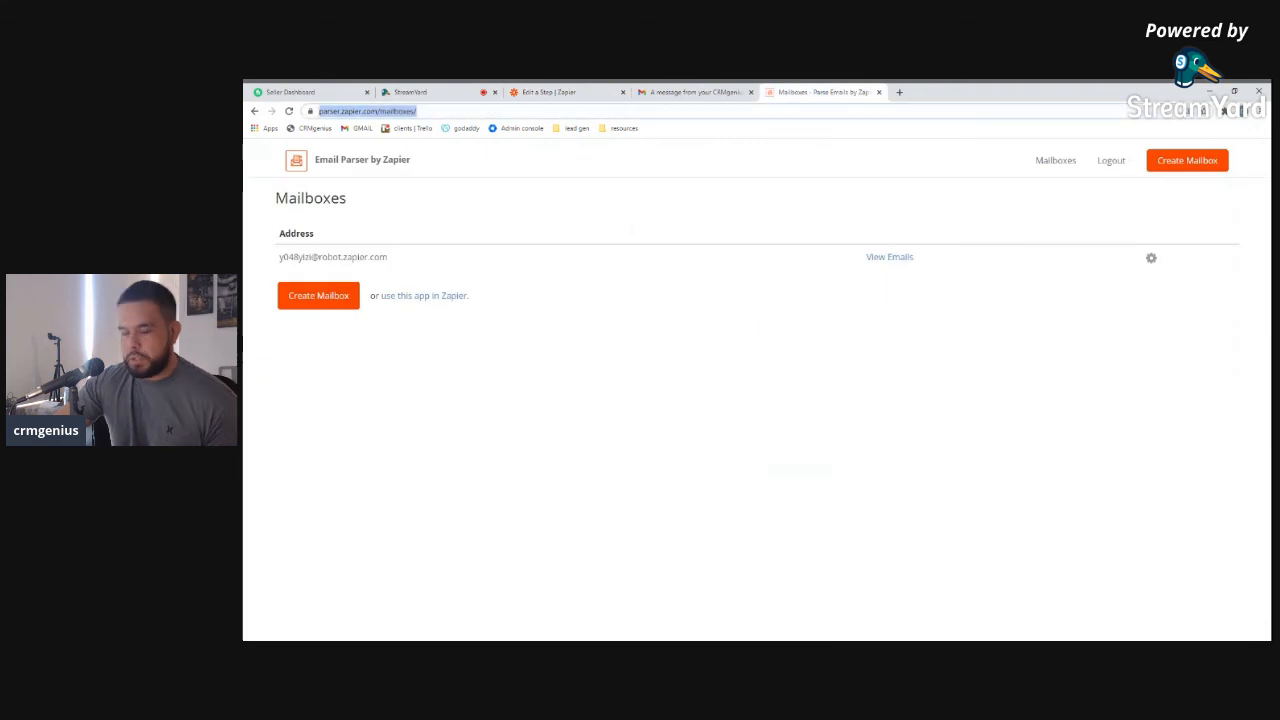
{"action": "left_click", "coordinate": [399, 130]}
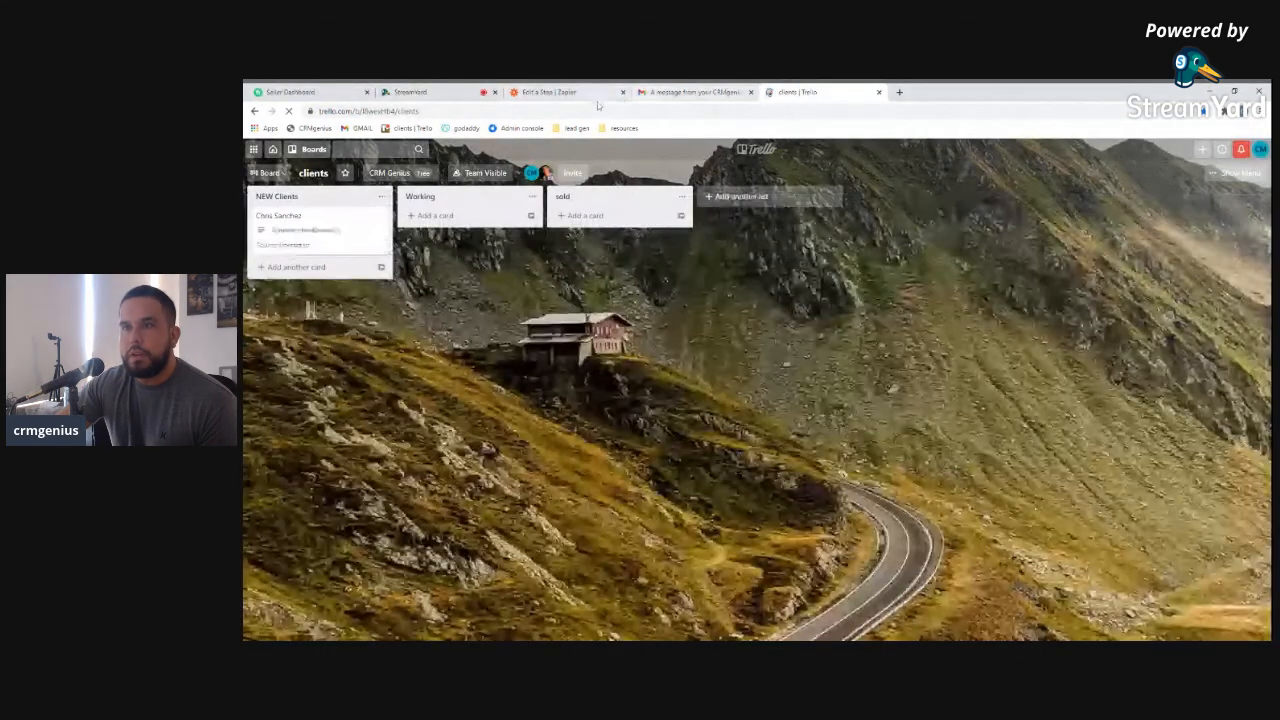
{"action": "left_click", "coordinate": [549, 91]}
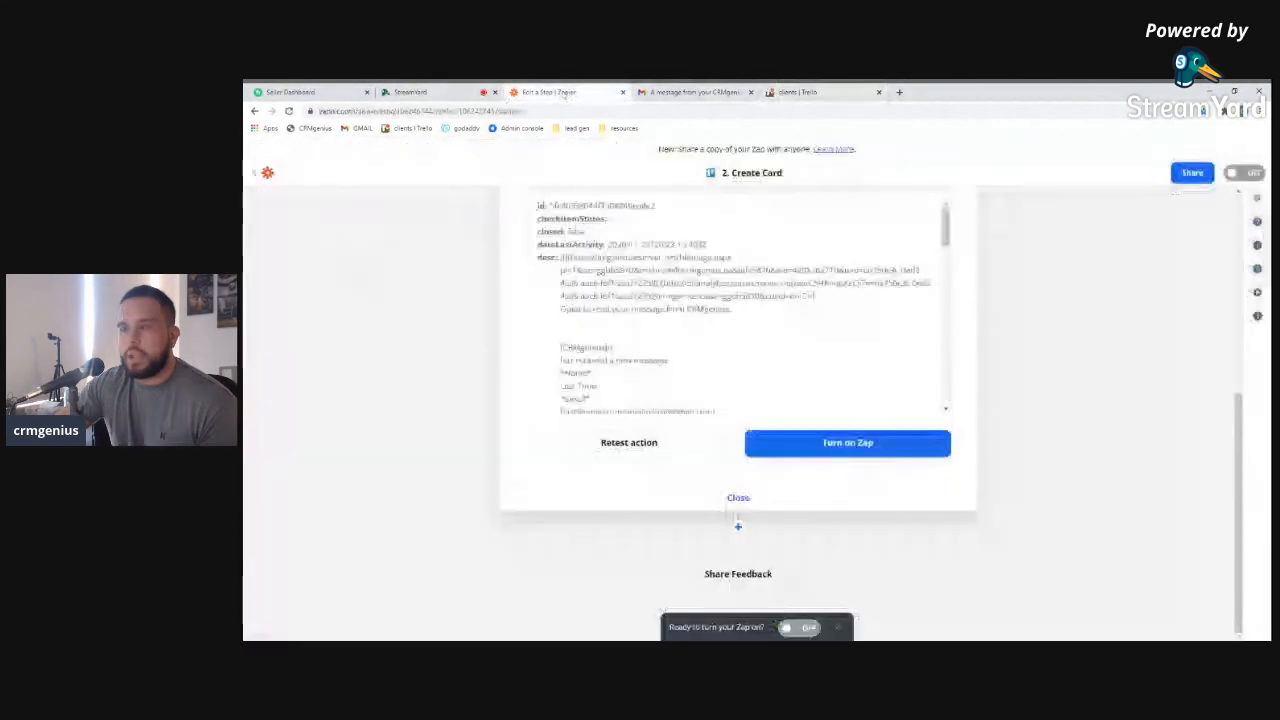
{"action": "left_click", "coordinate": [850, 445]}
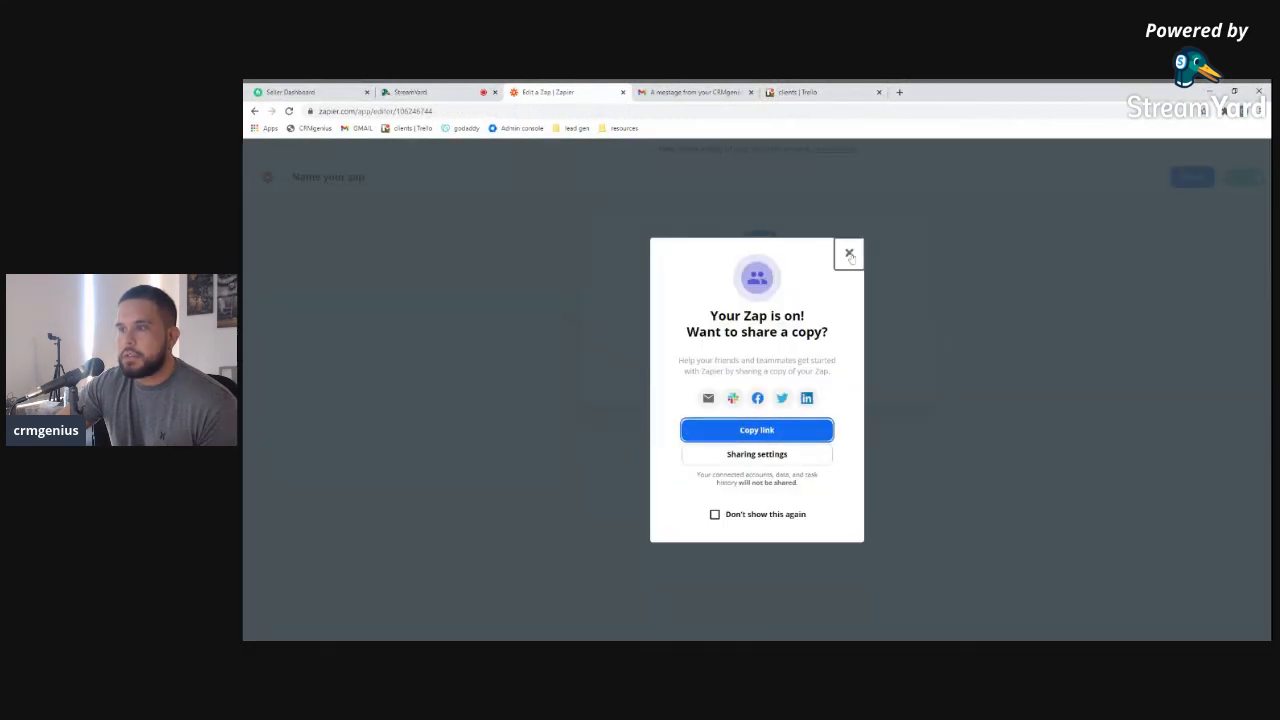
{"action": "left_click", "coordinate": [849, 254]}
Inspect the Last Time card on 'new board showing', then load CRMgenius in a new tab
{"action": "left_click", "coordinate": [705, 93]}
{"action": "left_click", "coordinate": [785, 94]}
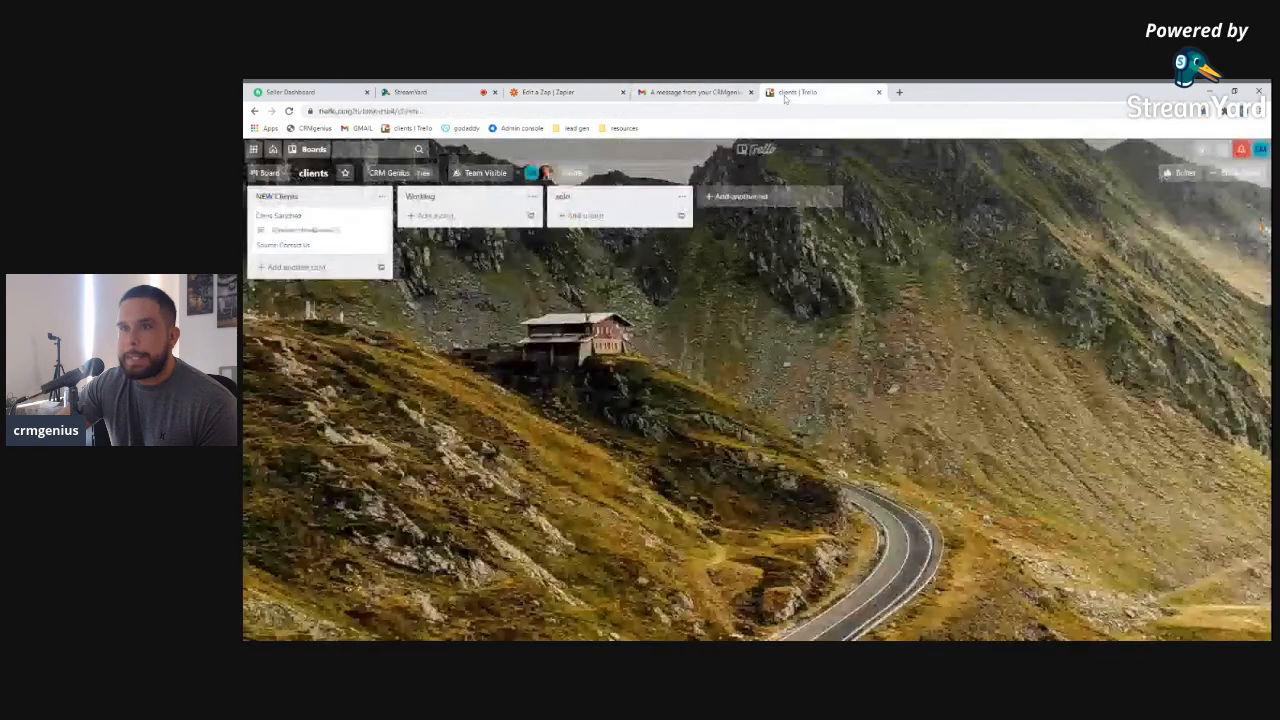
{"action": "left_click", "coordinate": [757, 149]}
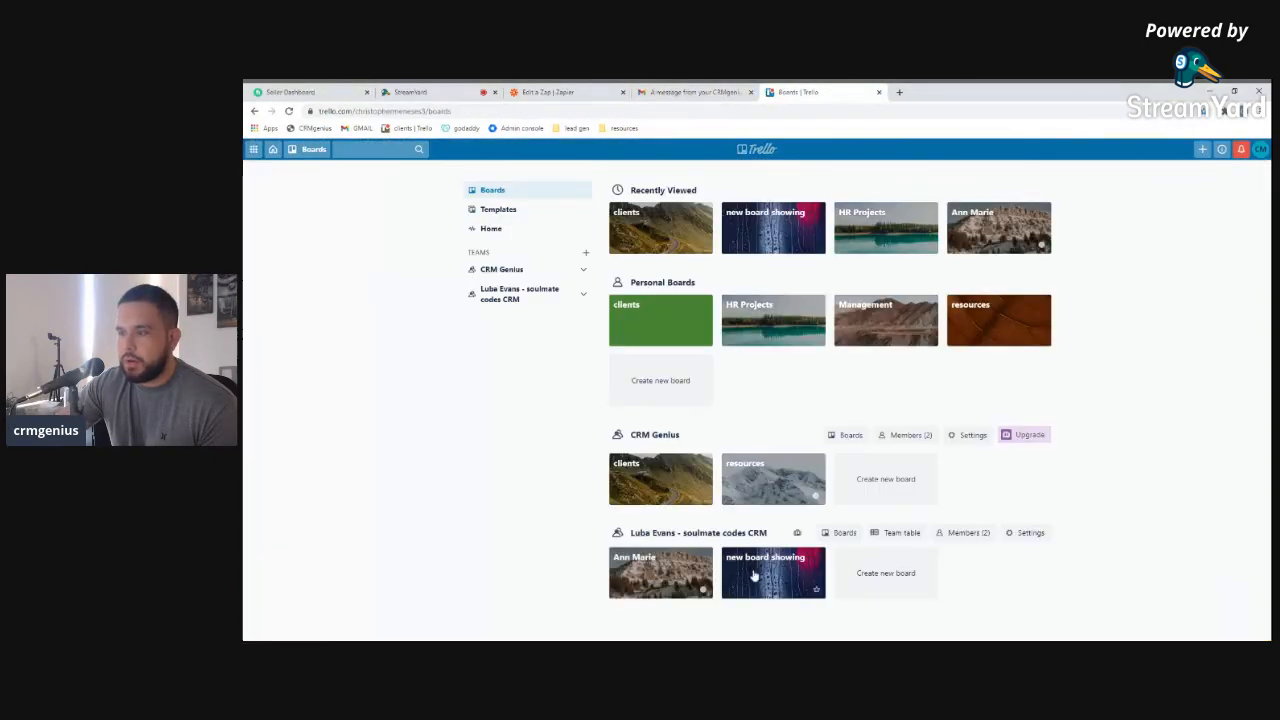
{"action": "left_click", "coordinate": [755, 576]}
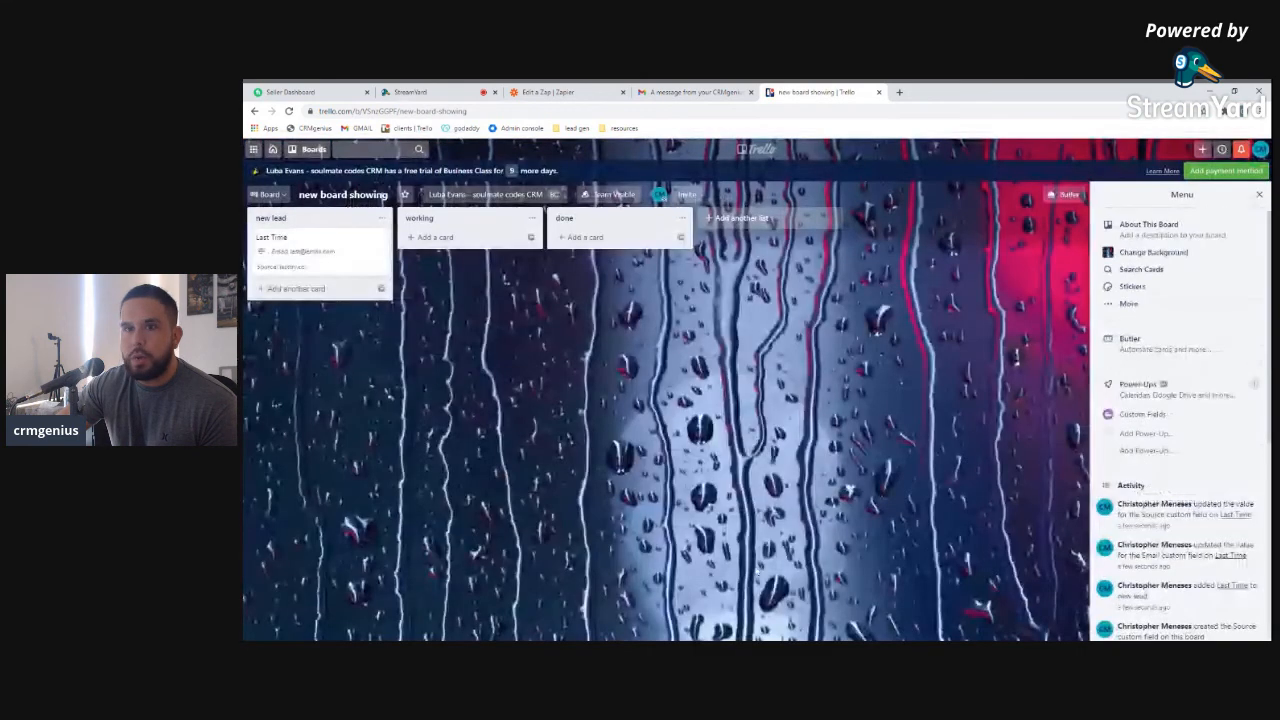
{"action": "left_click", "coordinate": [325, 252]}
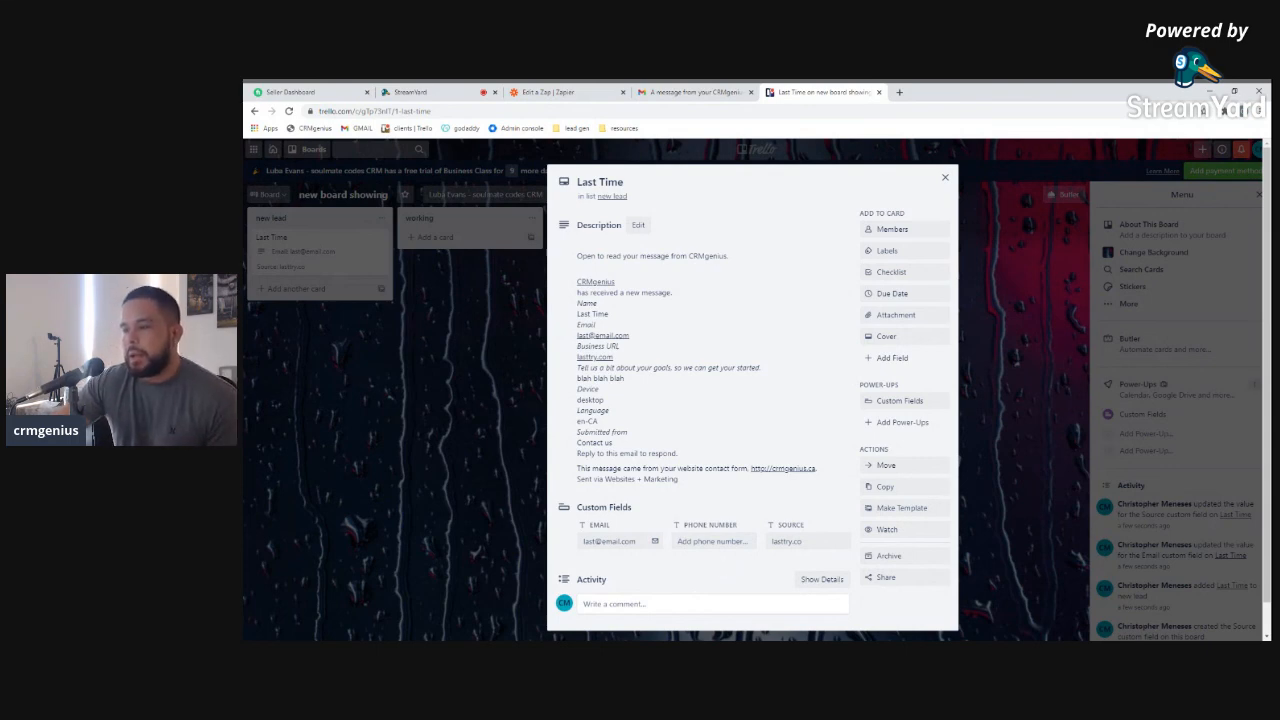
{"action": "left_click", "coordinate": [391, 331]}
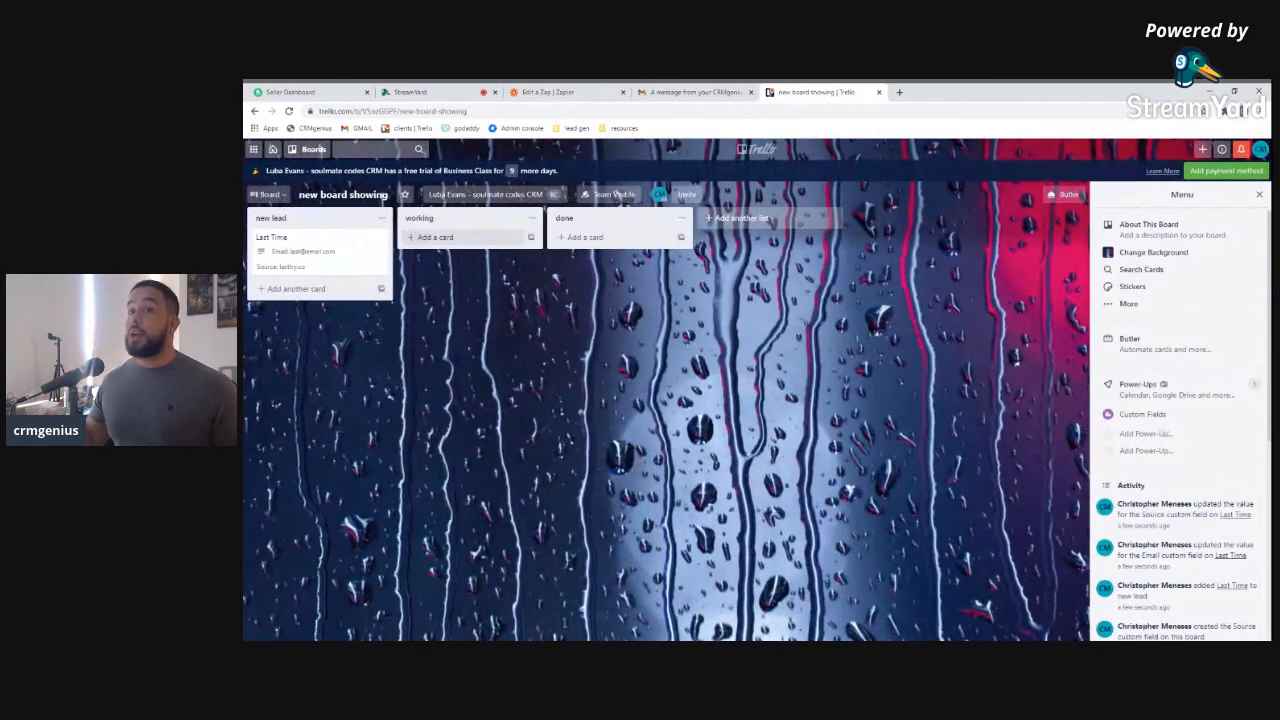
{"action": "left_click", "coordinate": [899, 92]}
{"action": "left_click", "coordinate": [311, 128]}
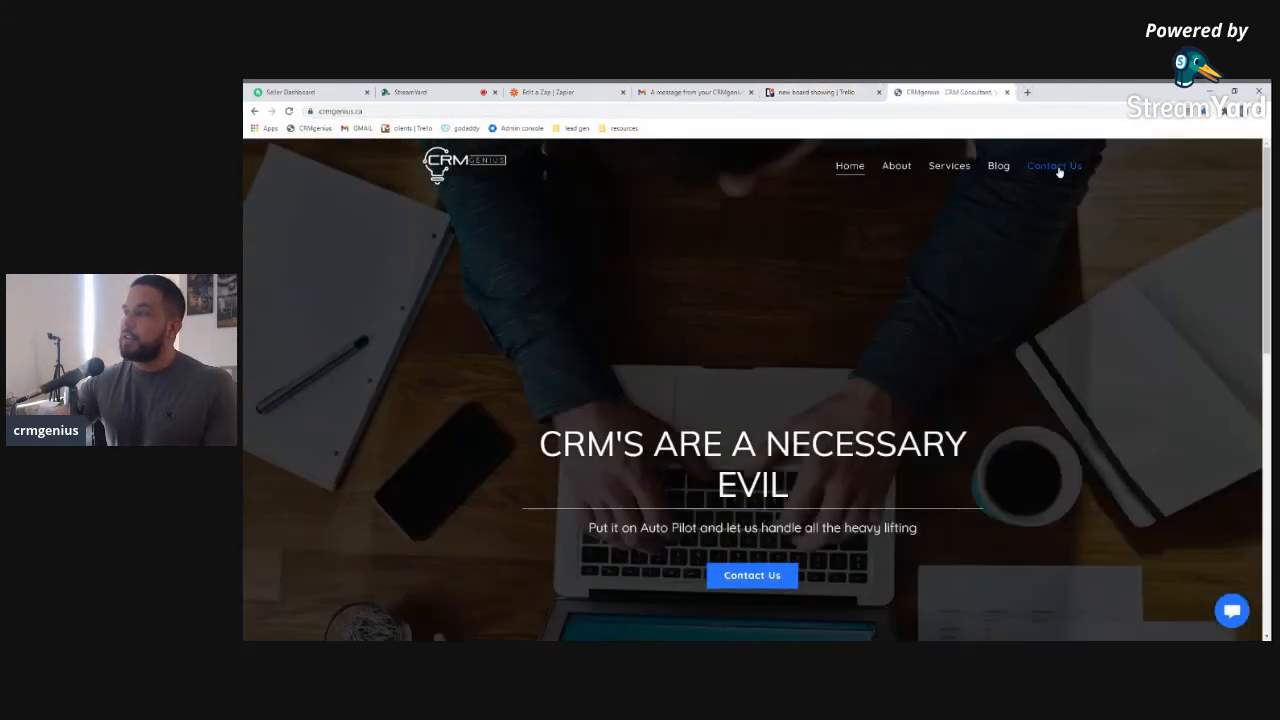
Send the Contact Us form with name The final Try, a test e-mail, and facebook.com
{"action": "left_click", "coordinate": [1055, 167]}
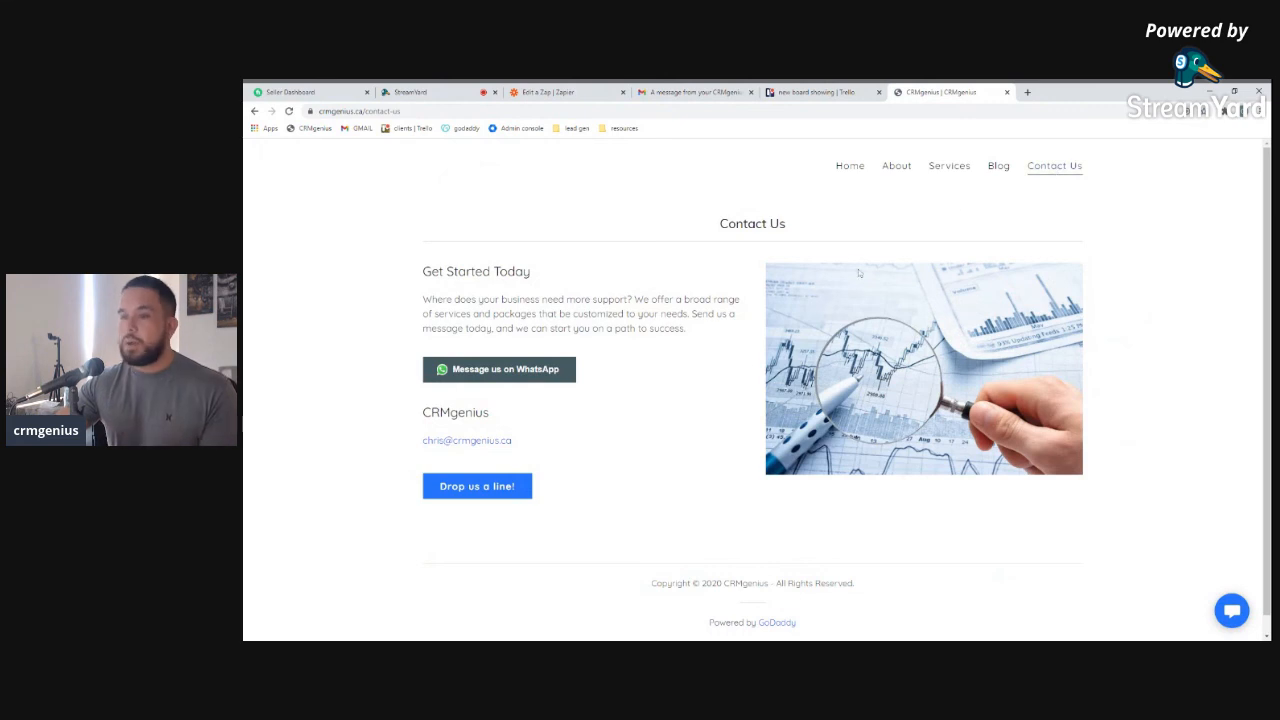
{"action": "left_click", "coordinate": [519, 487]}
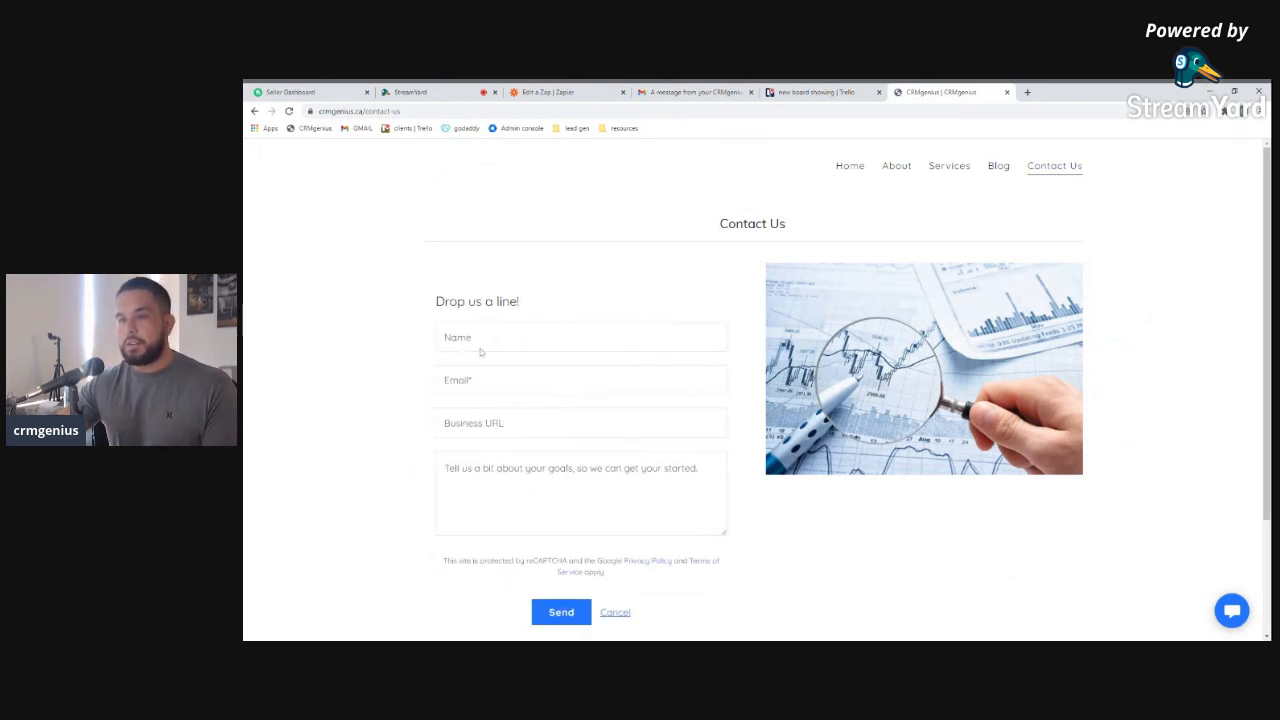
{"action": "type", "text": "The final Try"}
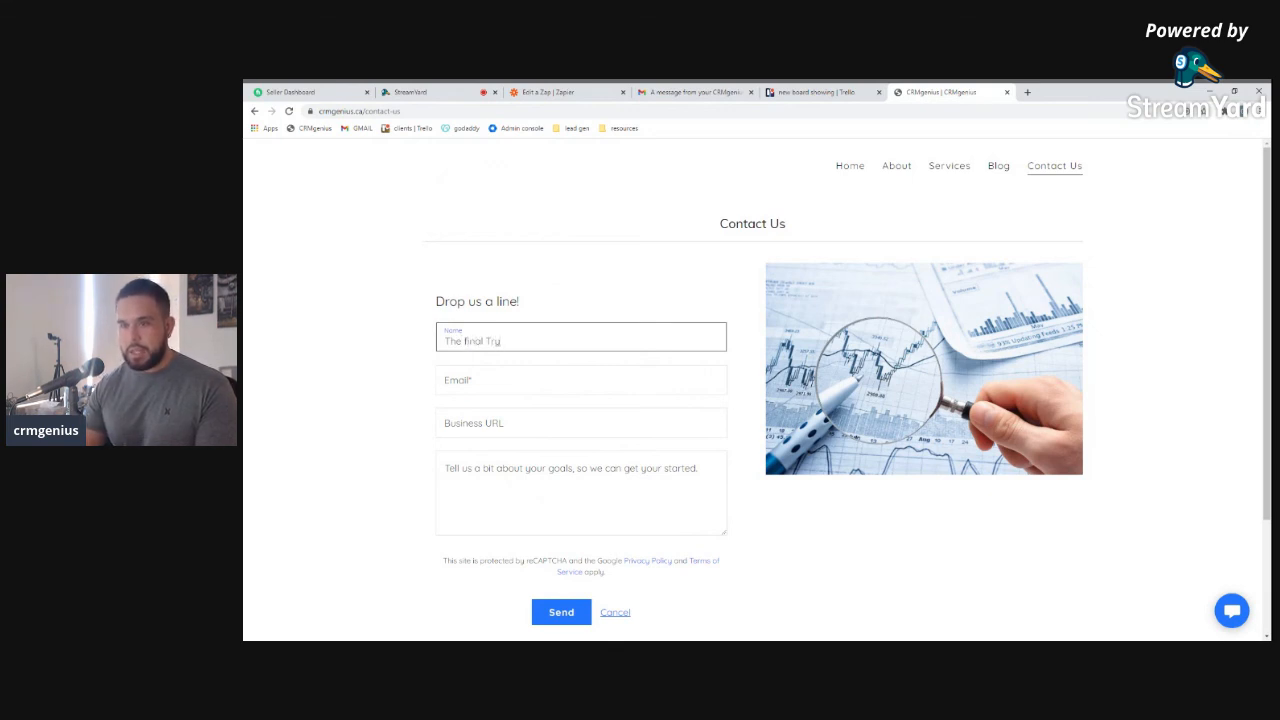
{"action": "key", "text": "Tab"}
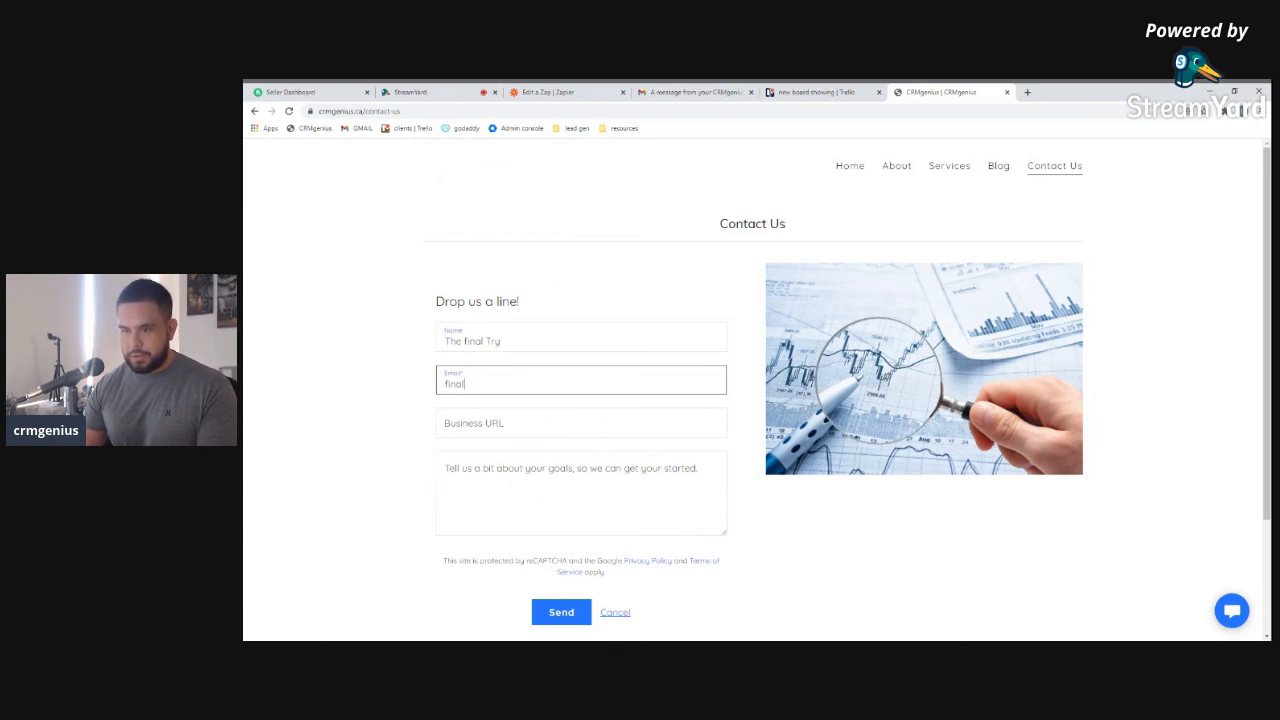
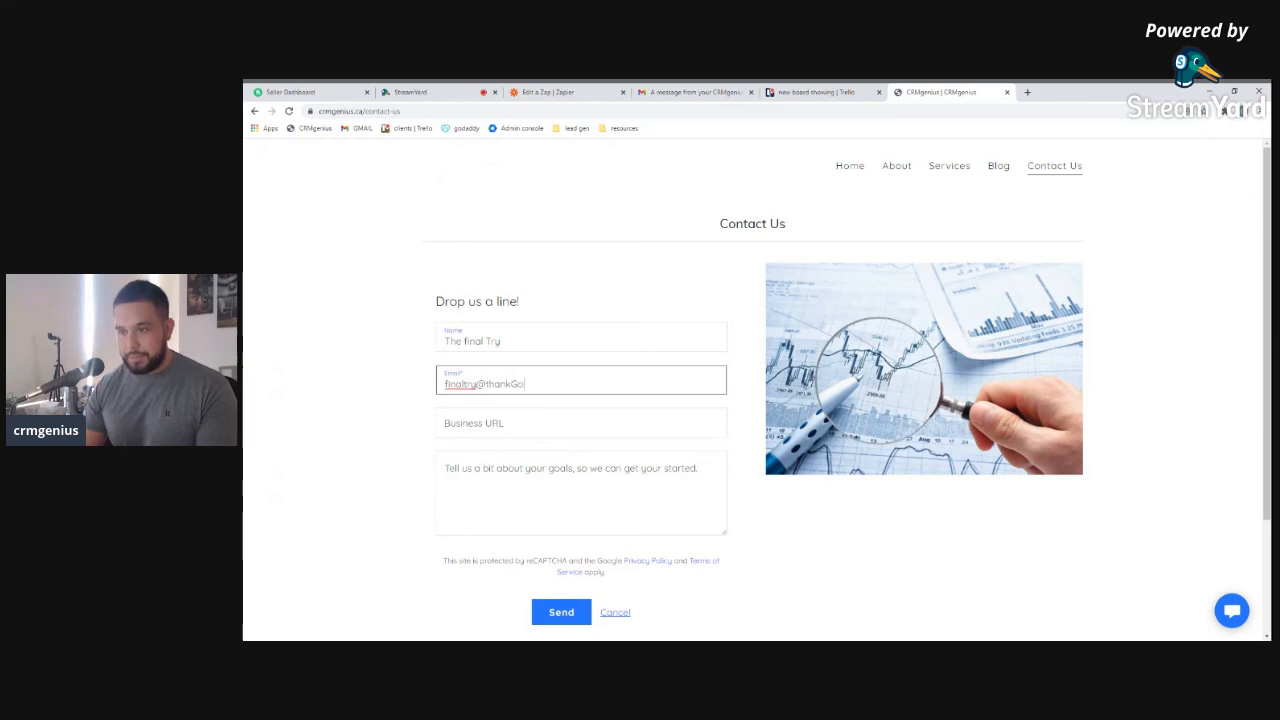
{"action": "key", "text": "Tab"}
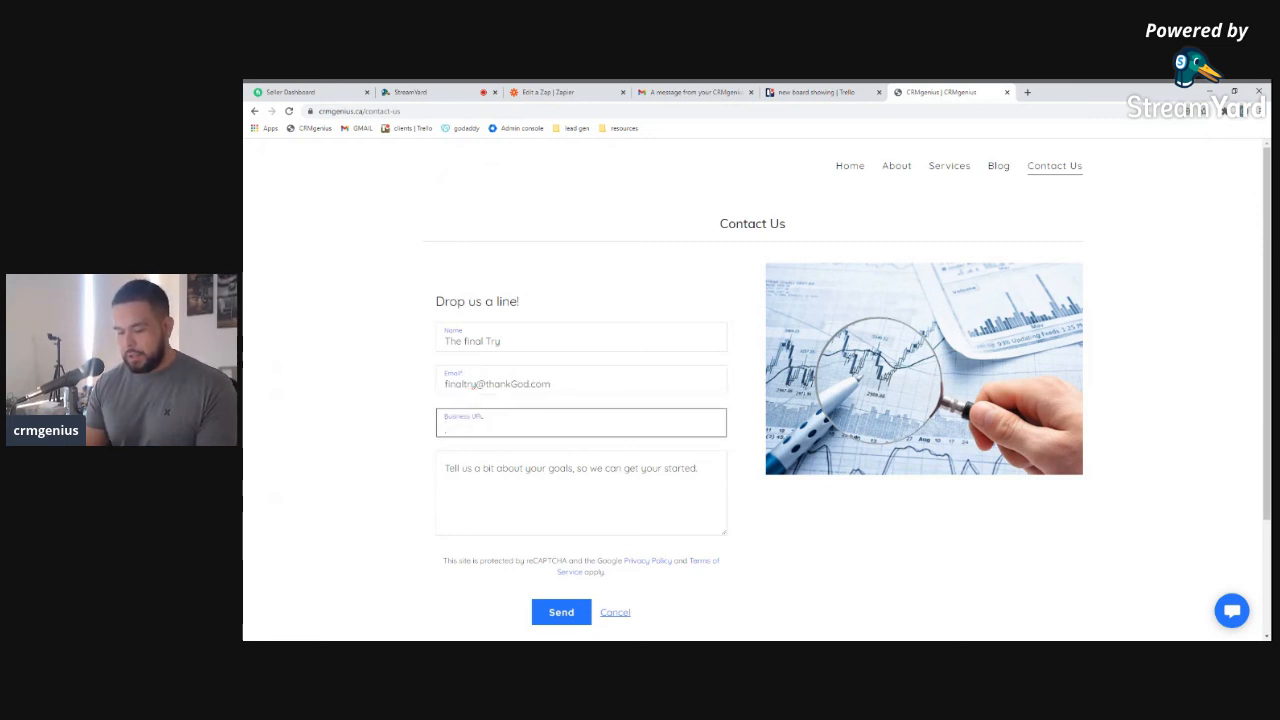
{"action": "type", "text": "face"}
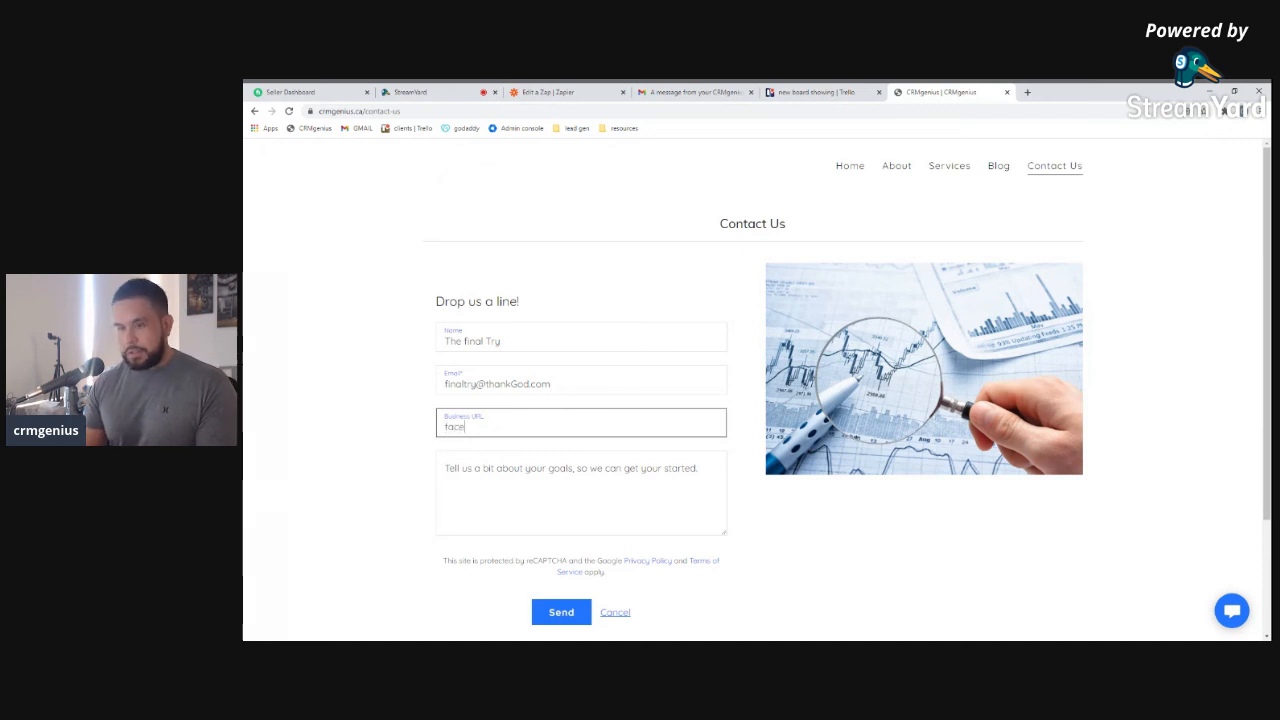
{"action": "type", "text": "book.com"}
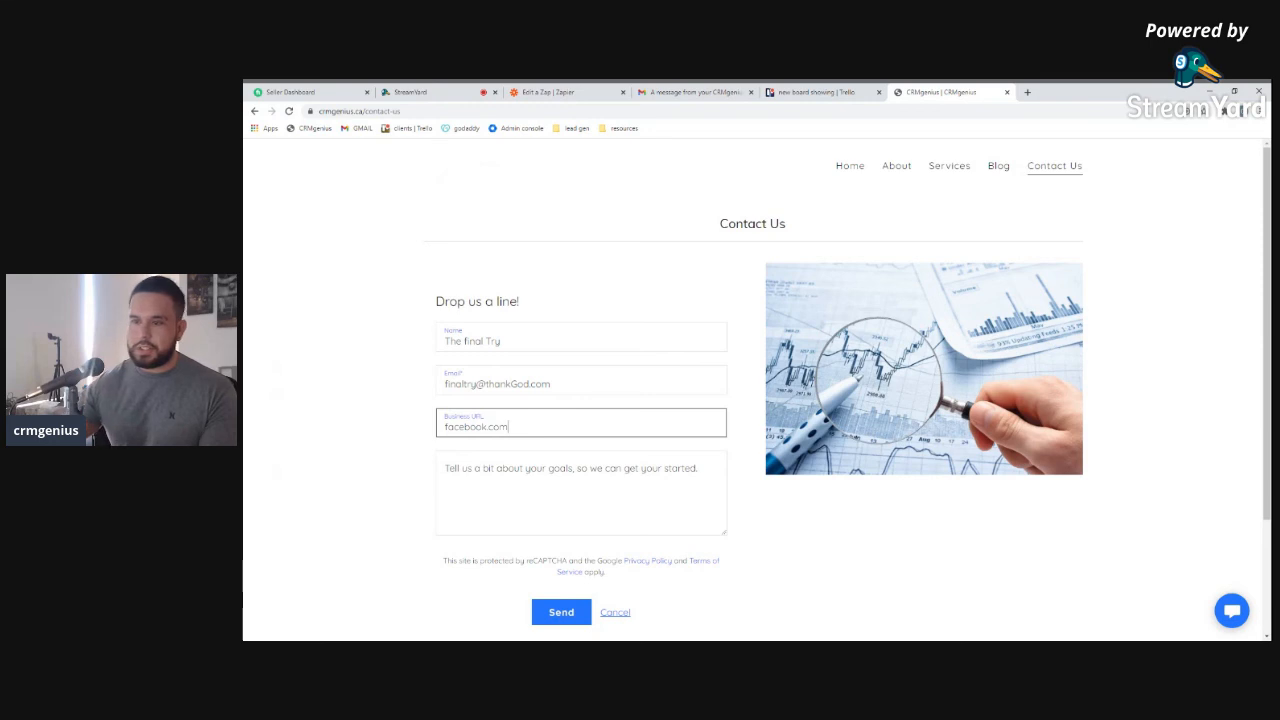
{"action": "key", "text": "Tab"}
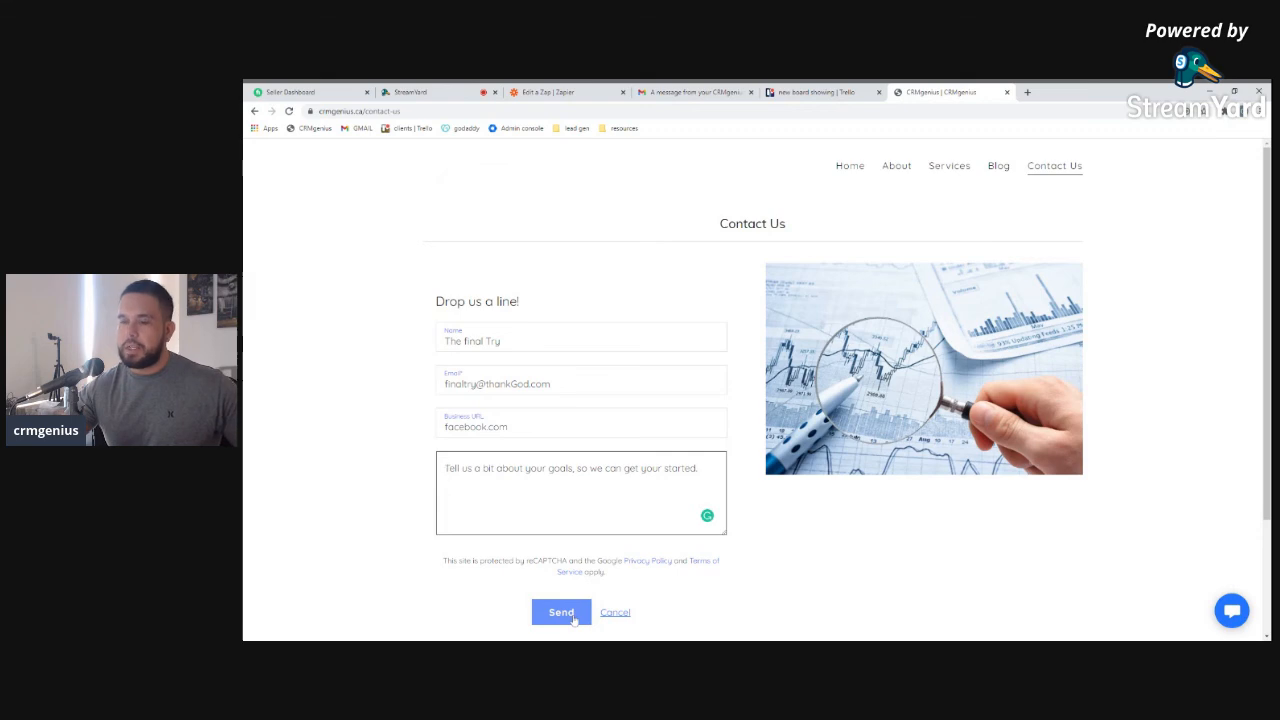
{"action": "left_click", "coordinate": [561, 612]}
{"action": "left_click", "coordinate": [805, 92]}
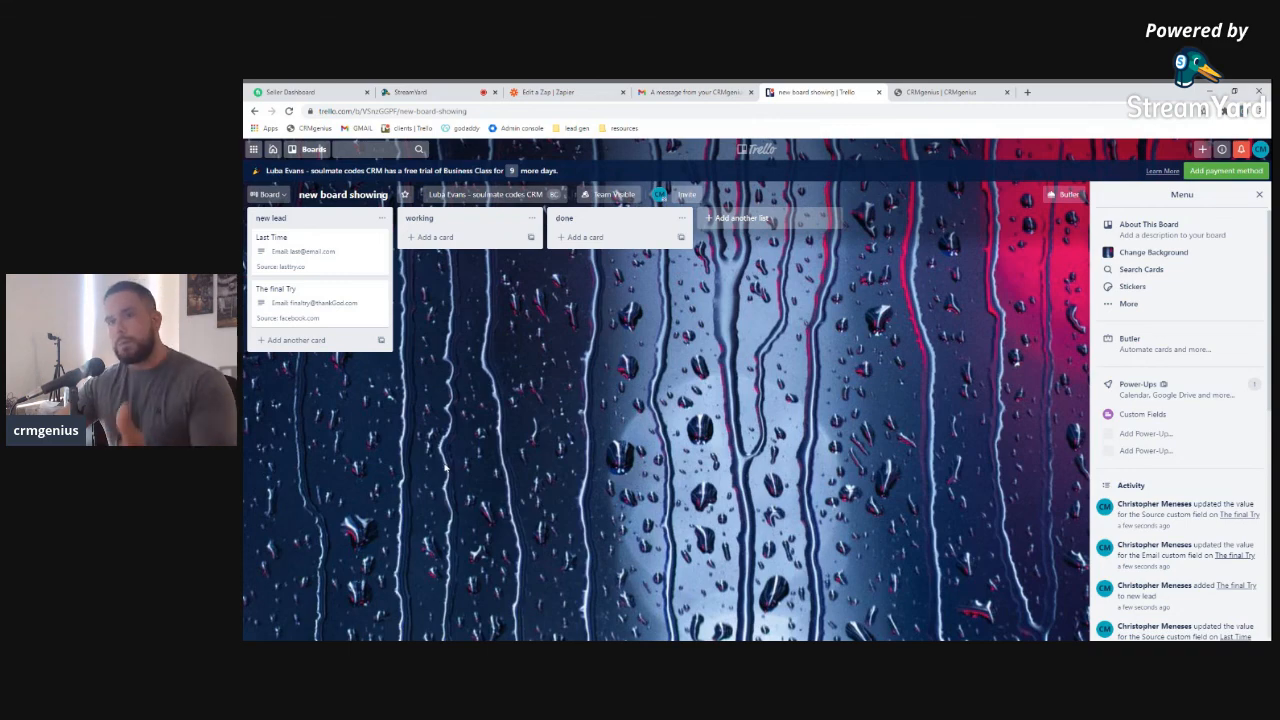
Open 'The final Try' card in the new lead list to check Email and Source
{"action": "left_click", "coordinate": [313, 342]}
{"action": "left_click", "coordinate": [337, 320]}
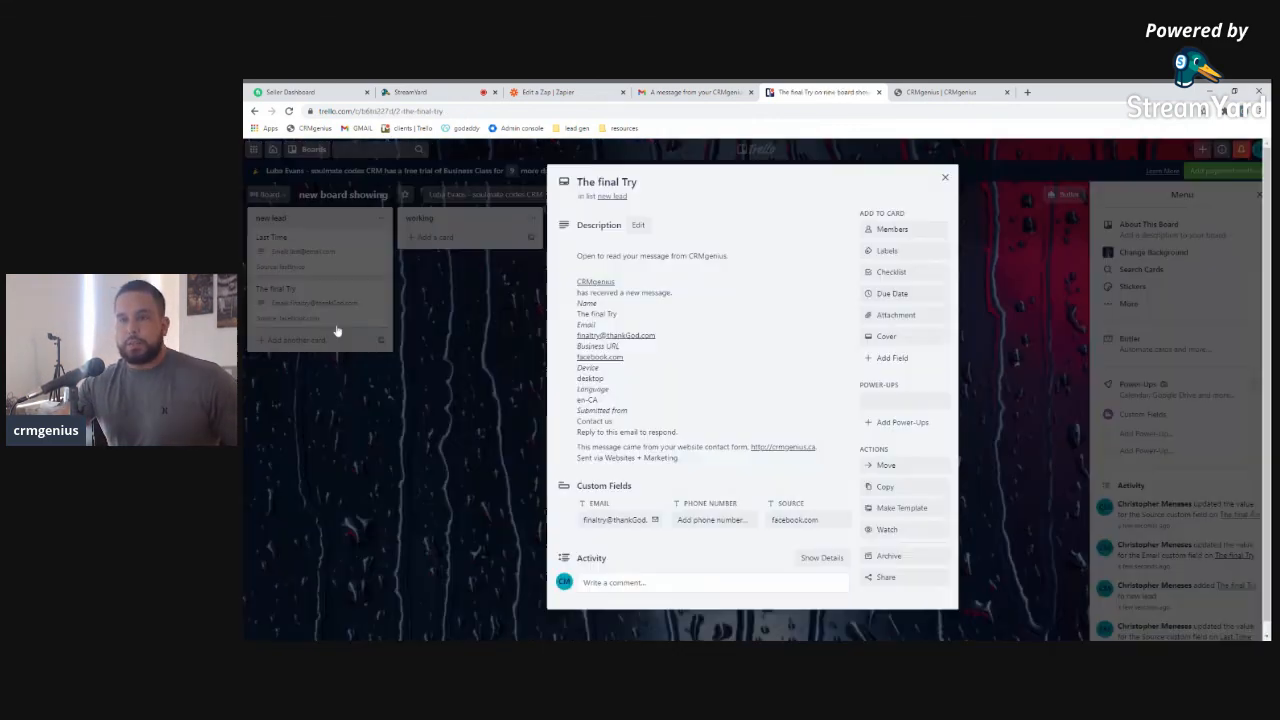